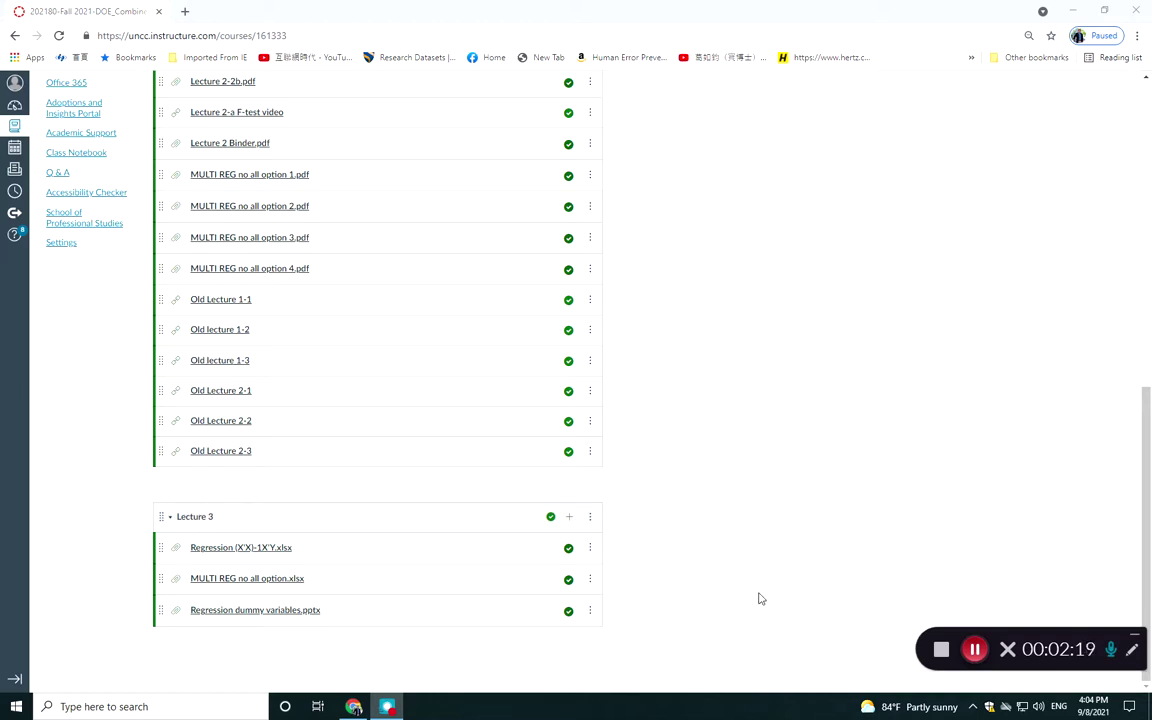
Start Excel with a blank workbook and maximize its window
click(4, 710)
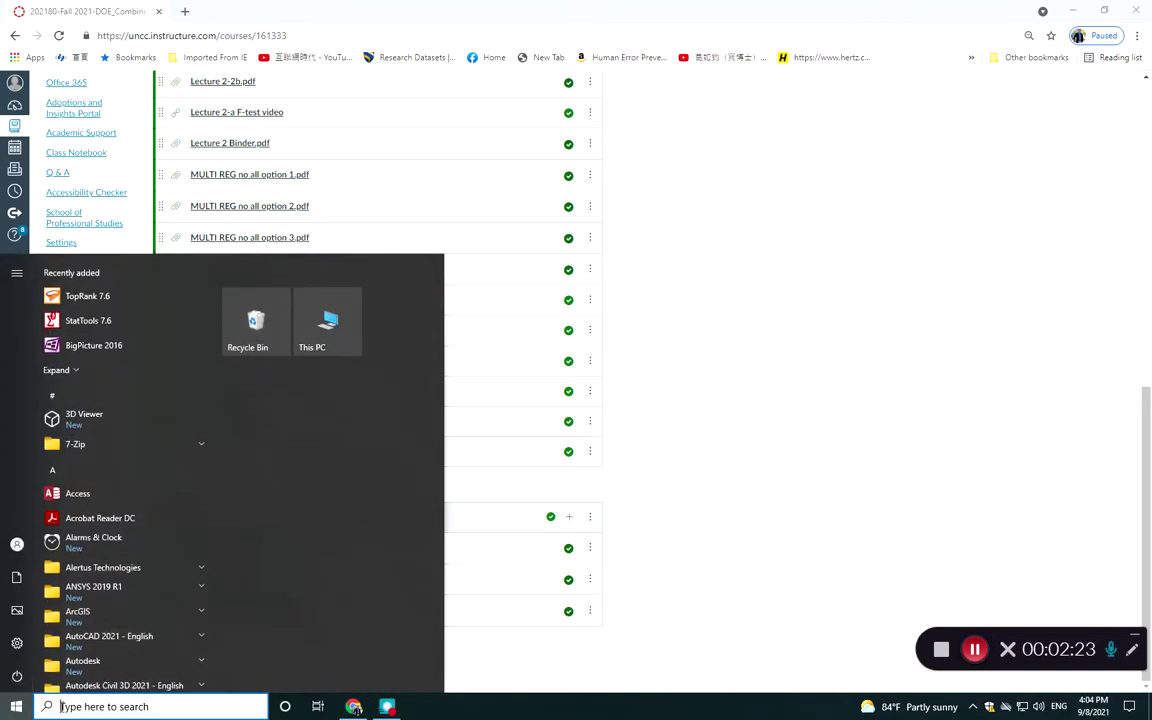
text(x)
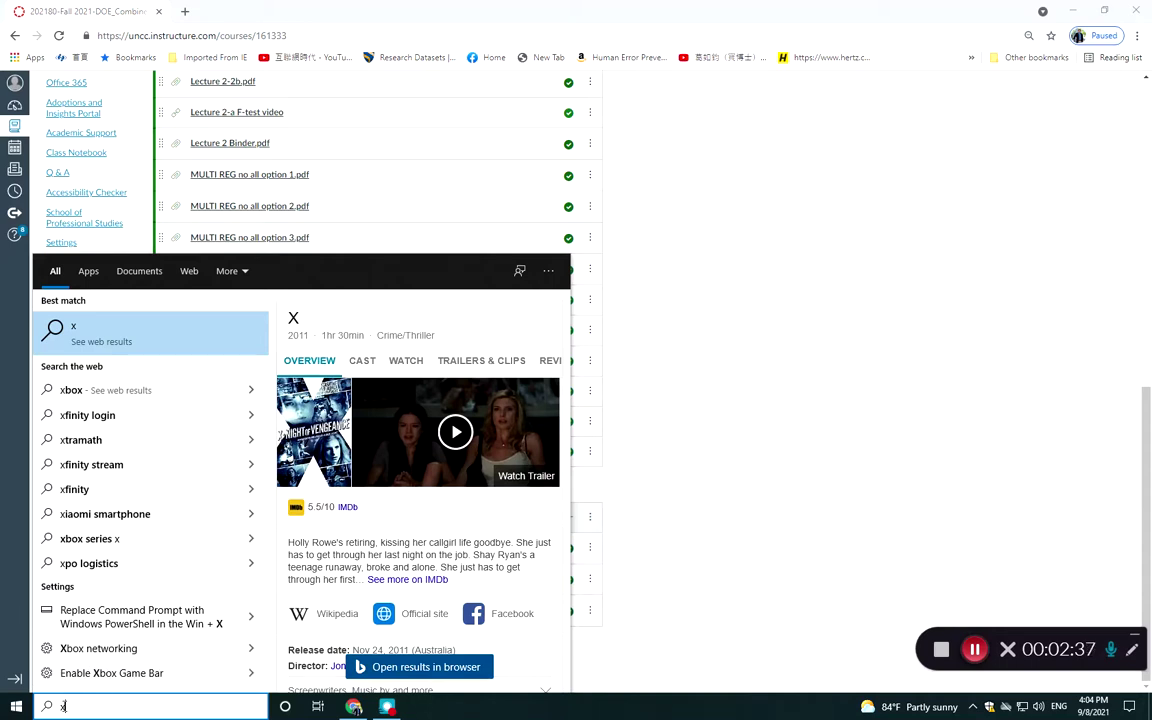
key(BackSpace)
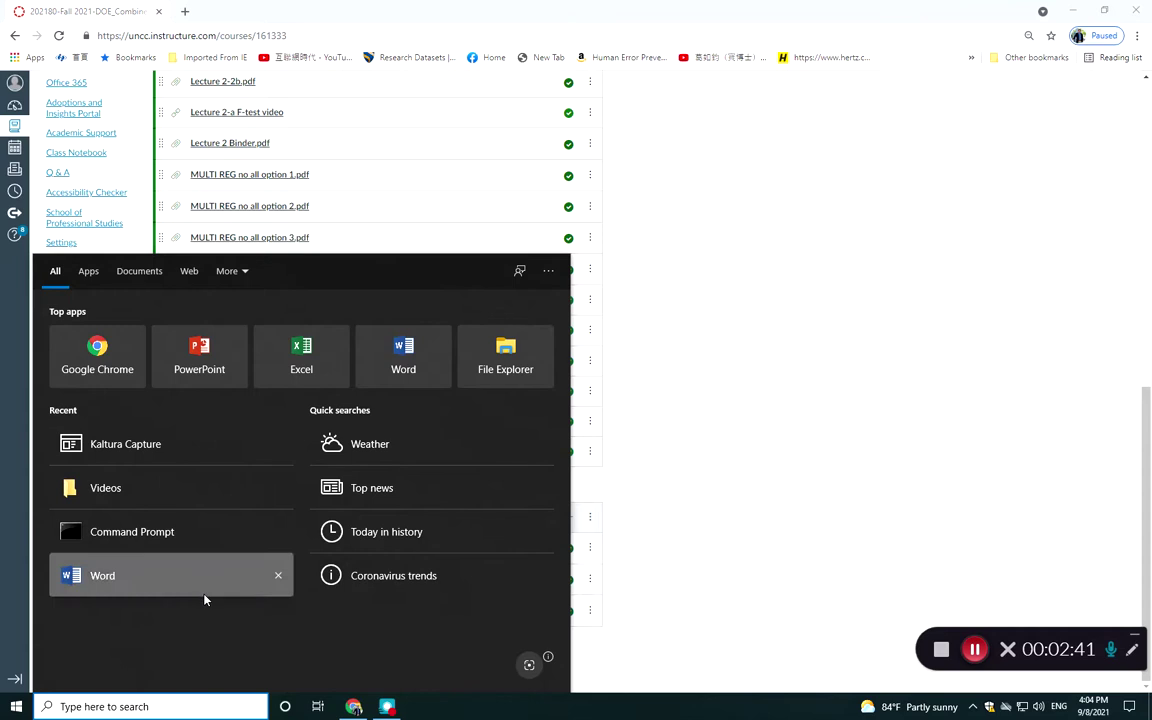
click(294, 347)
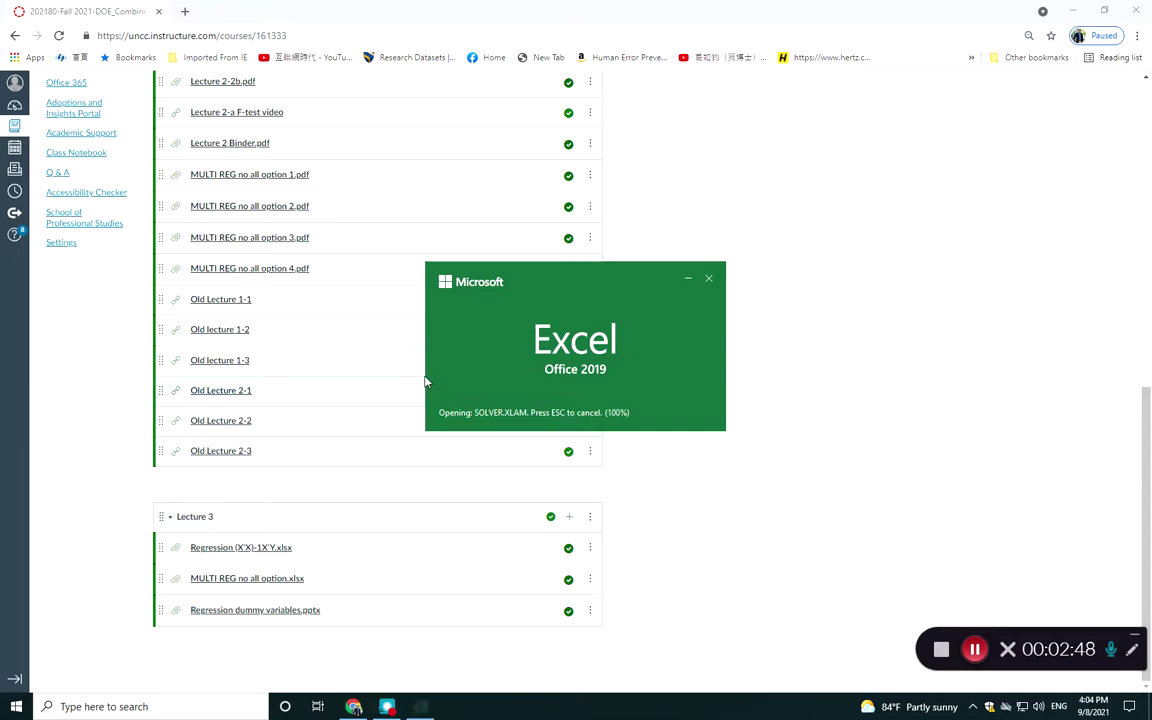
click(442, 256)
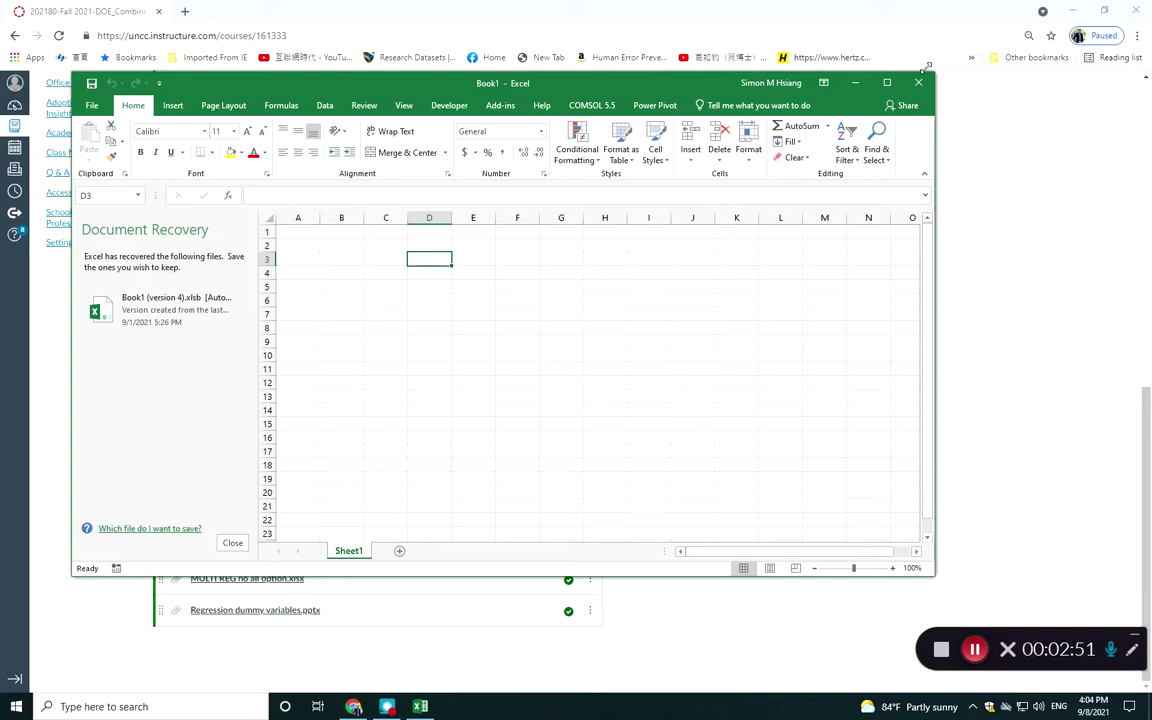
click(886, 82)
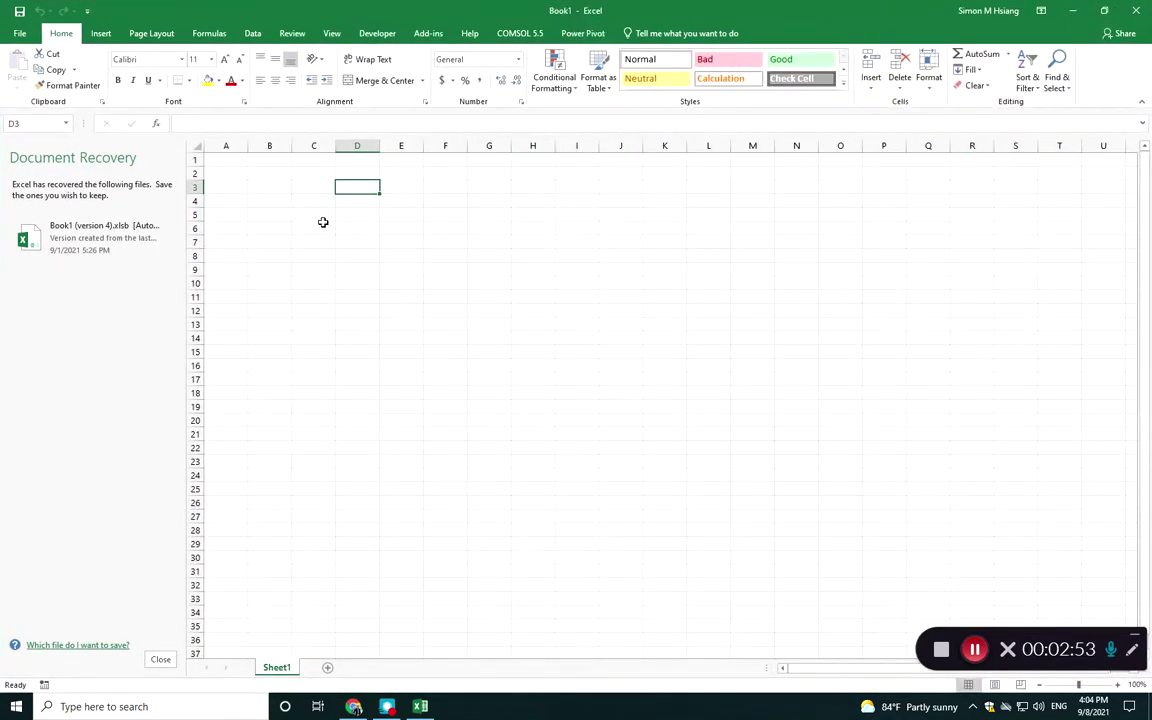
Open the recovered workbook Book1 (version 4).xlsb and add a new blank sheet to it
click(121, 228)
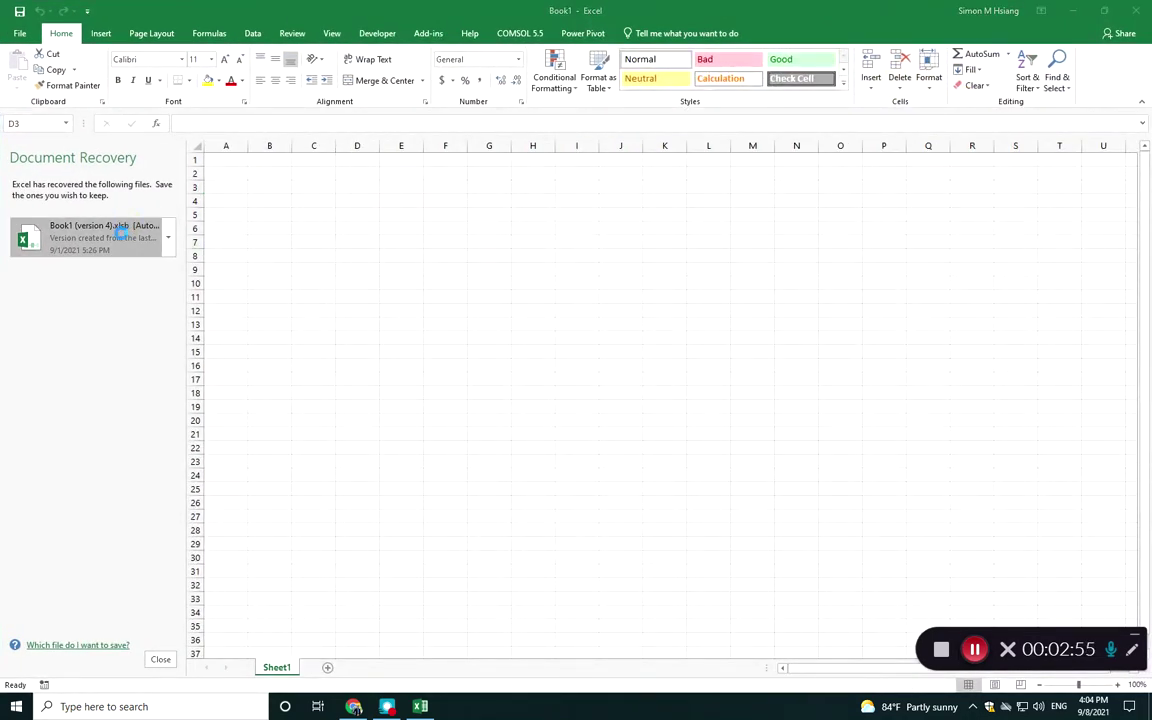
click(327, 667)
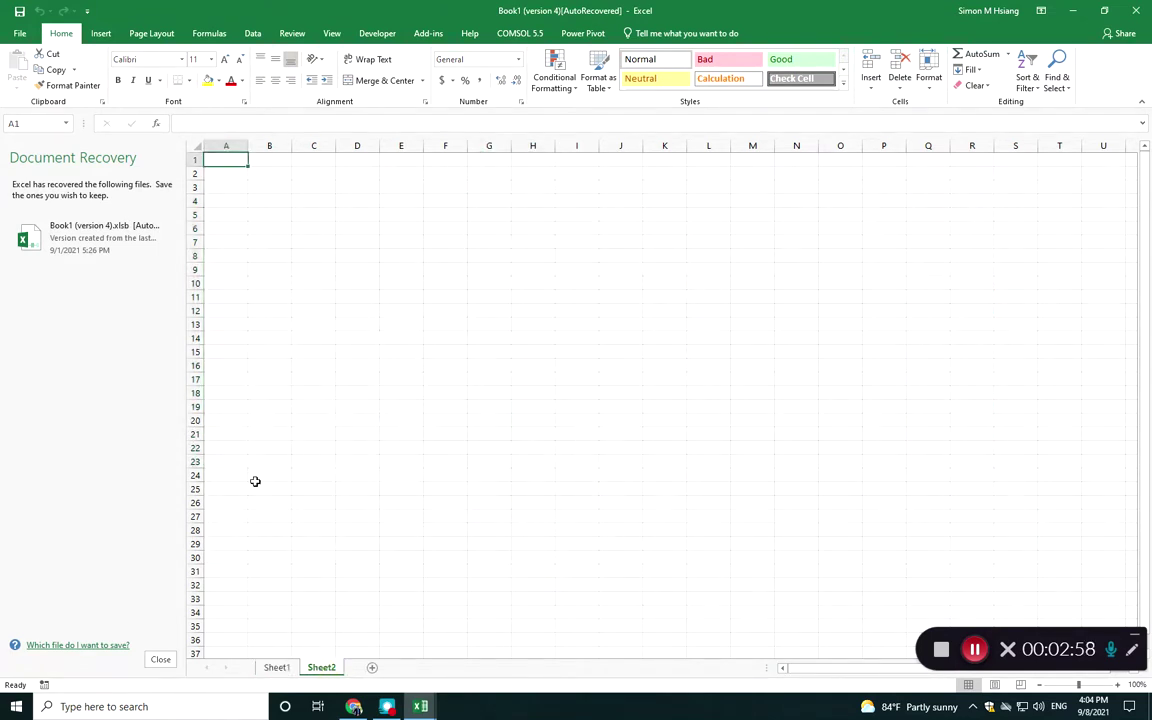
click(161, 661)
text(=)
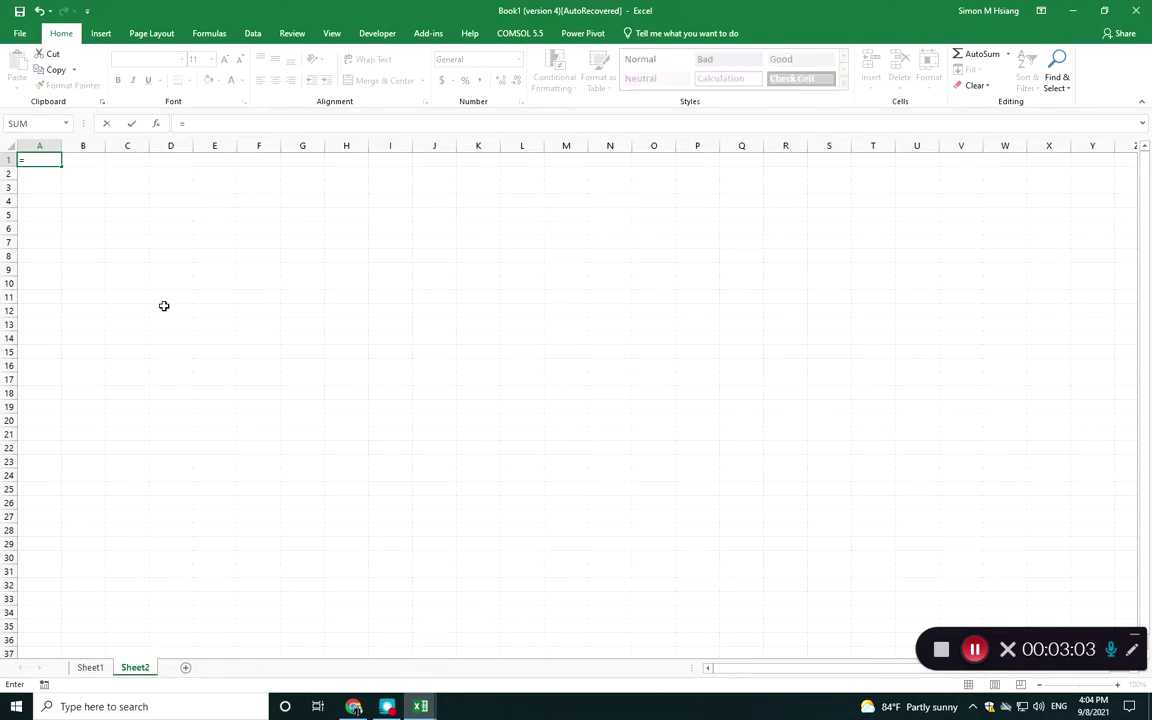
click(212, 160)
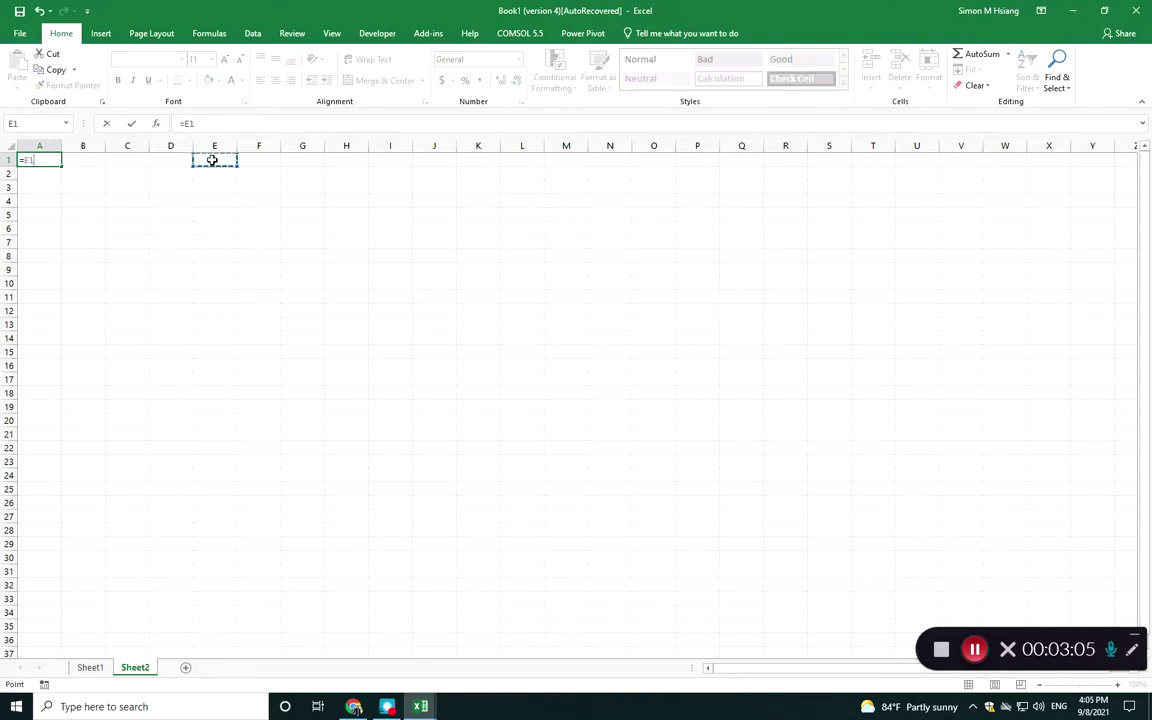
key(Escape)
click(209, 160)
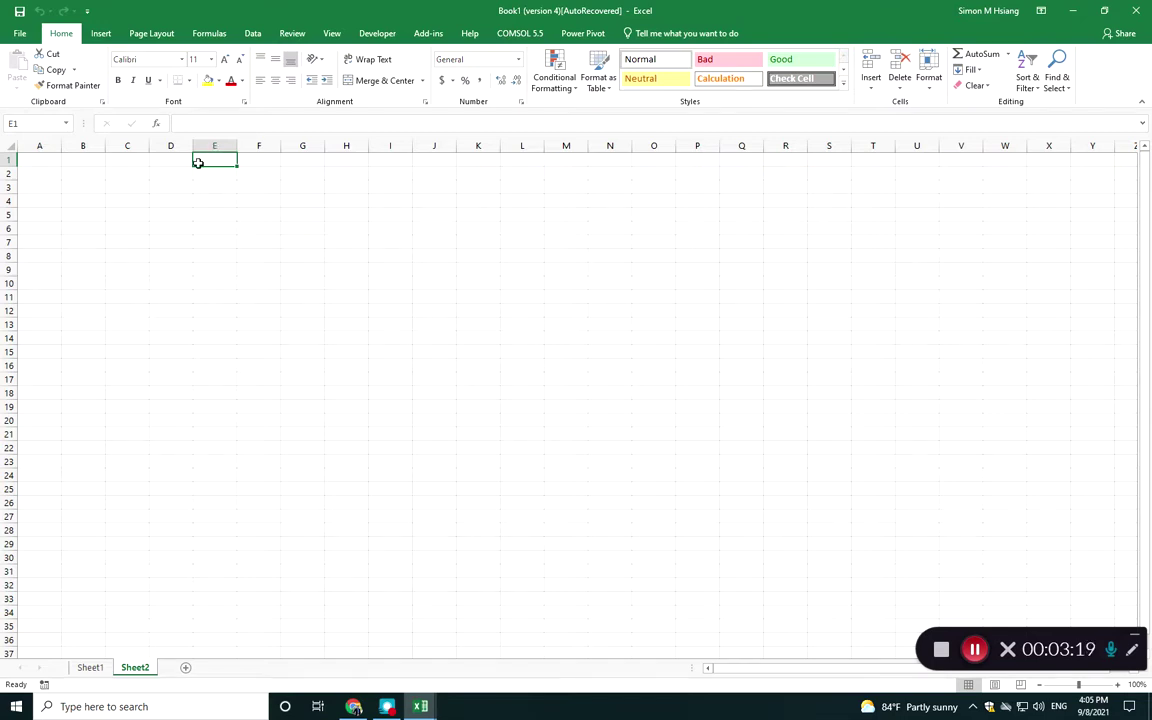
Try to enter the formula =NORM.S.DIST(rand()) in cell C1
click(130, 160)
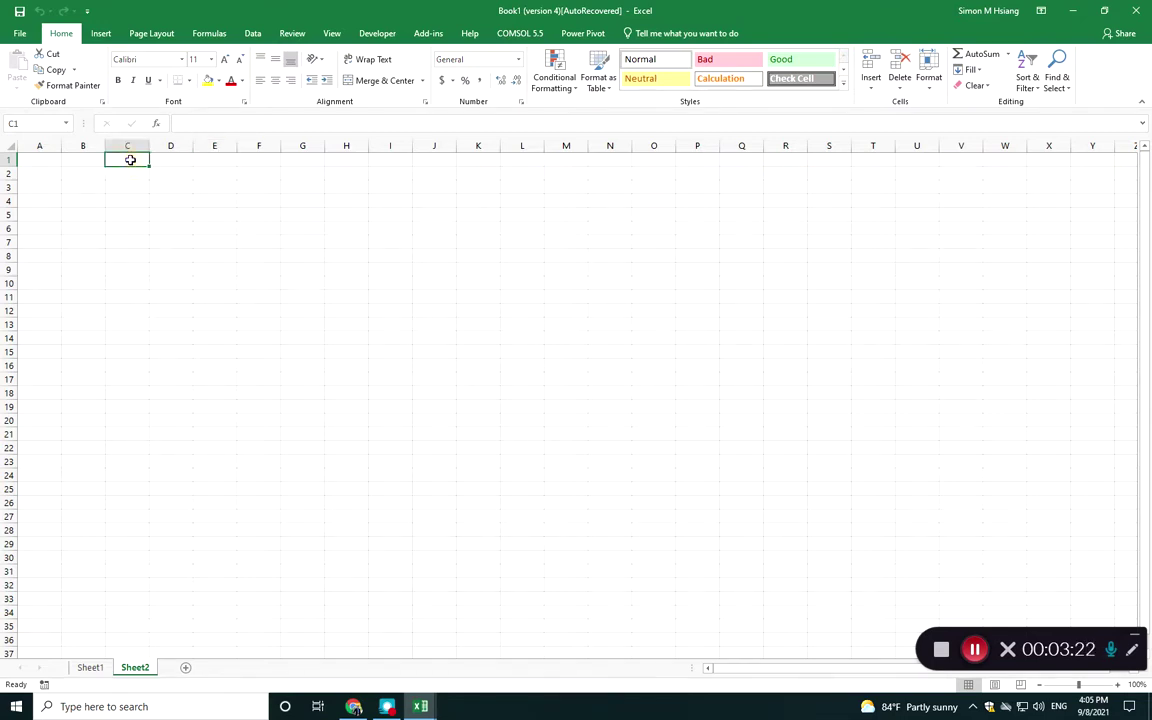
text(=norm)
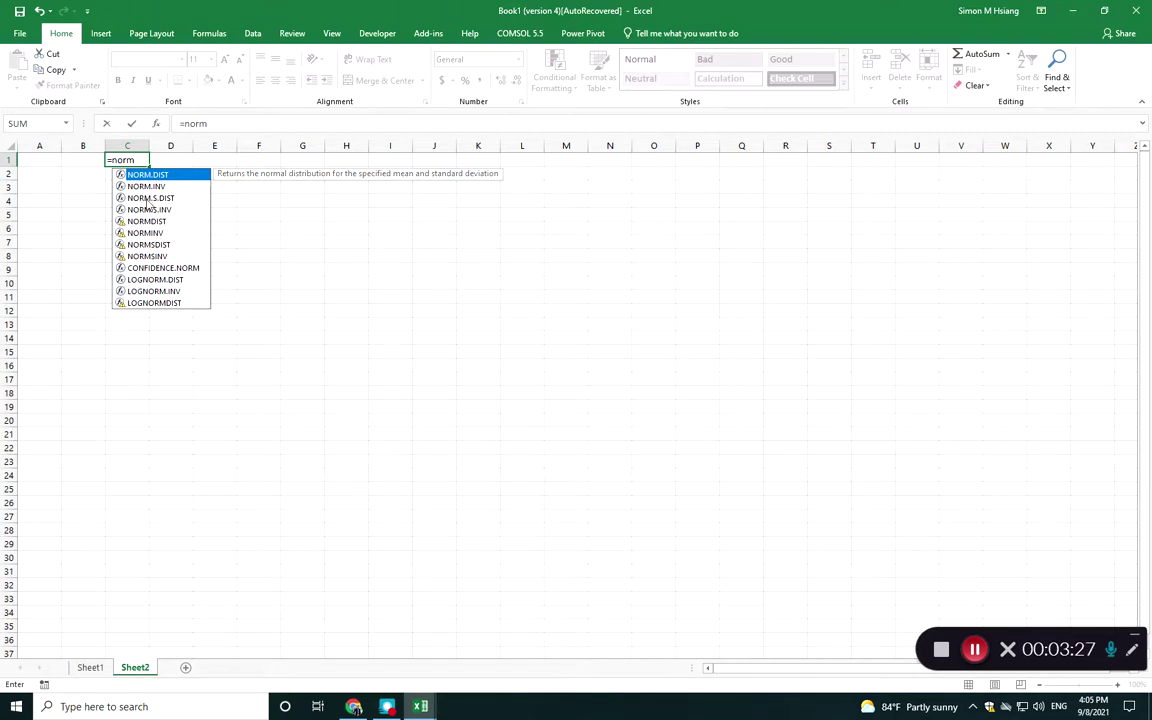
click(145, 197)
double_click(155, 197)
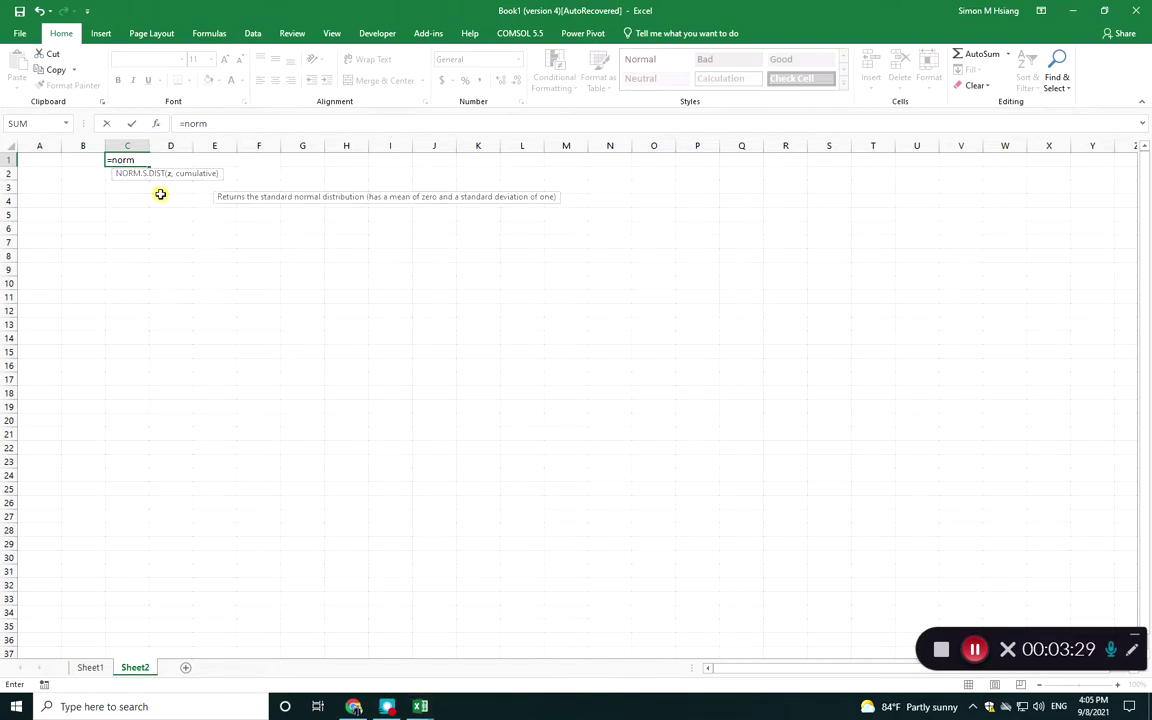
click(256, 123)
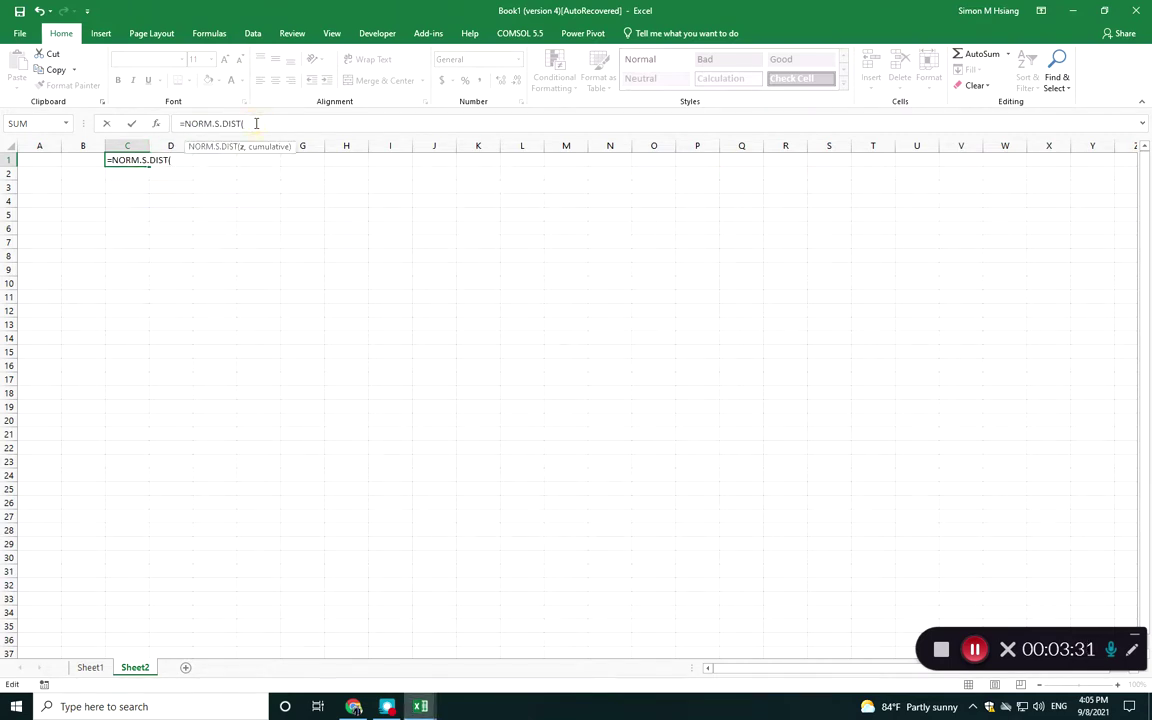
text(rand)
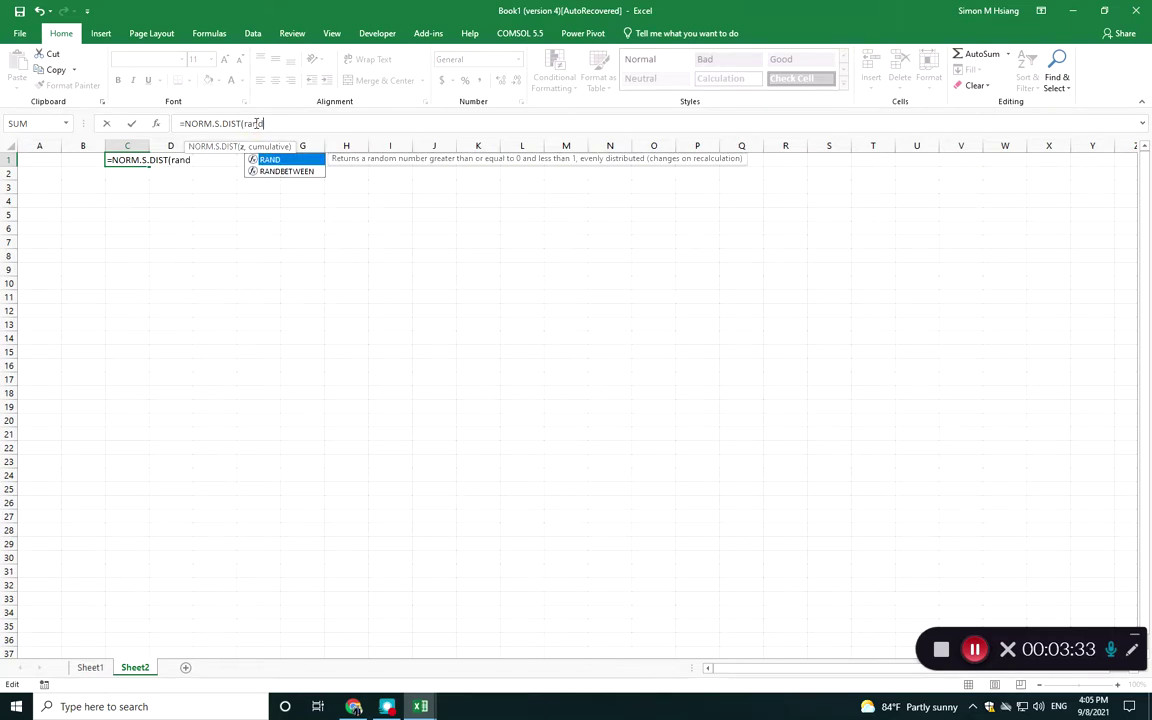
text(())
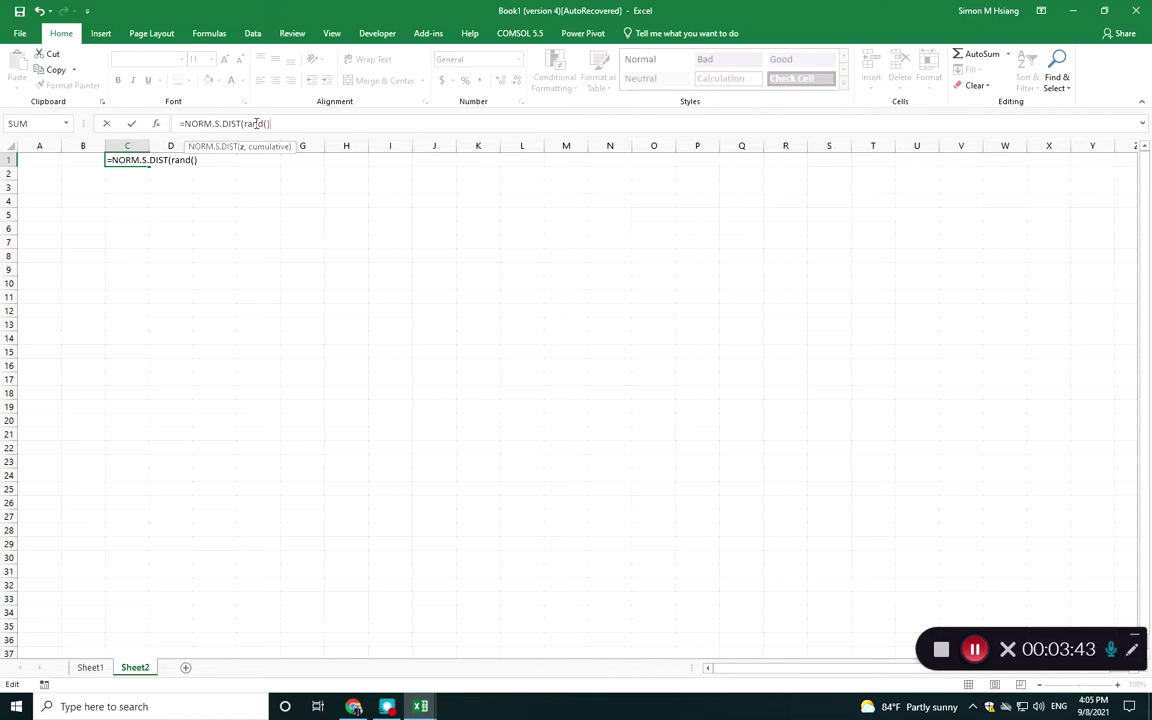
text())
key(Return)
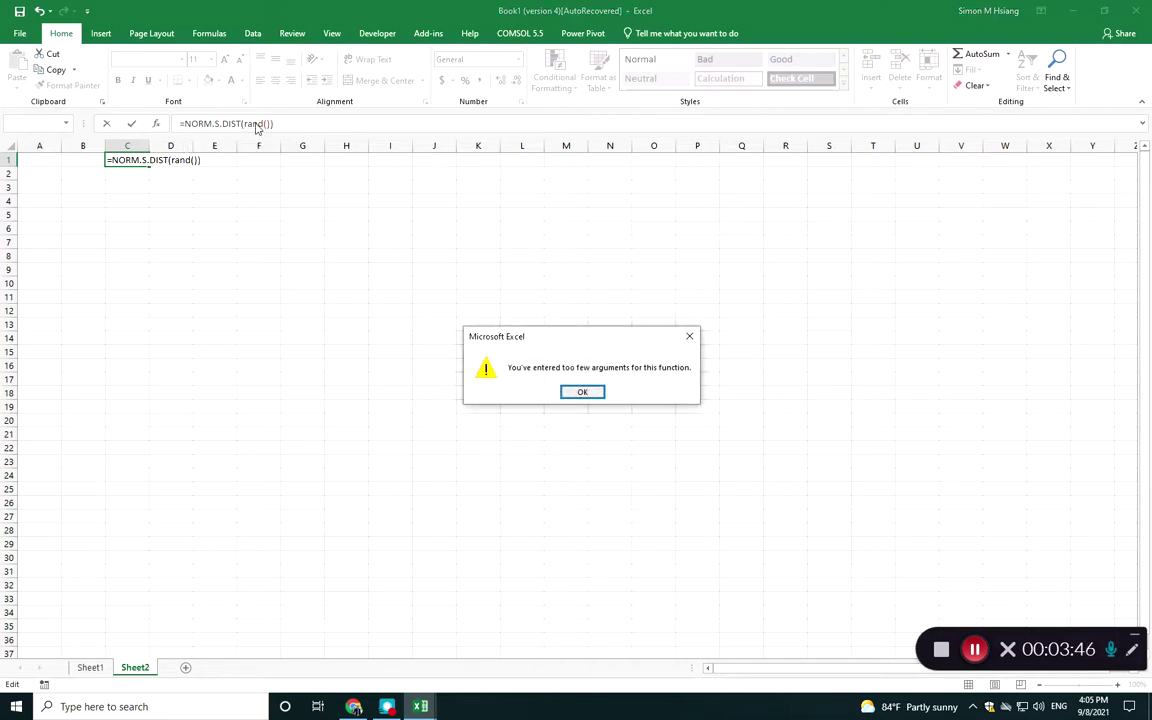
key(Return)
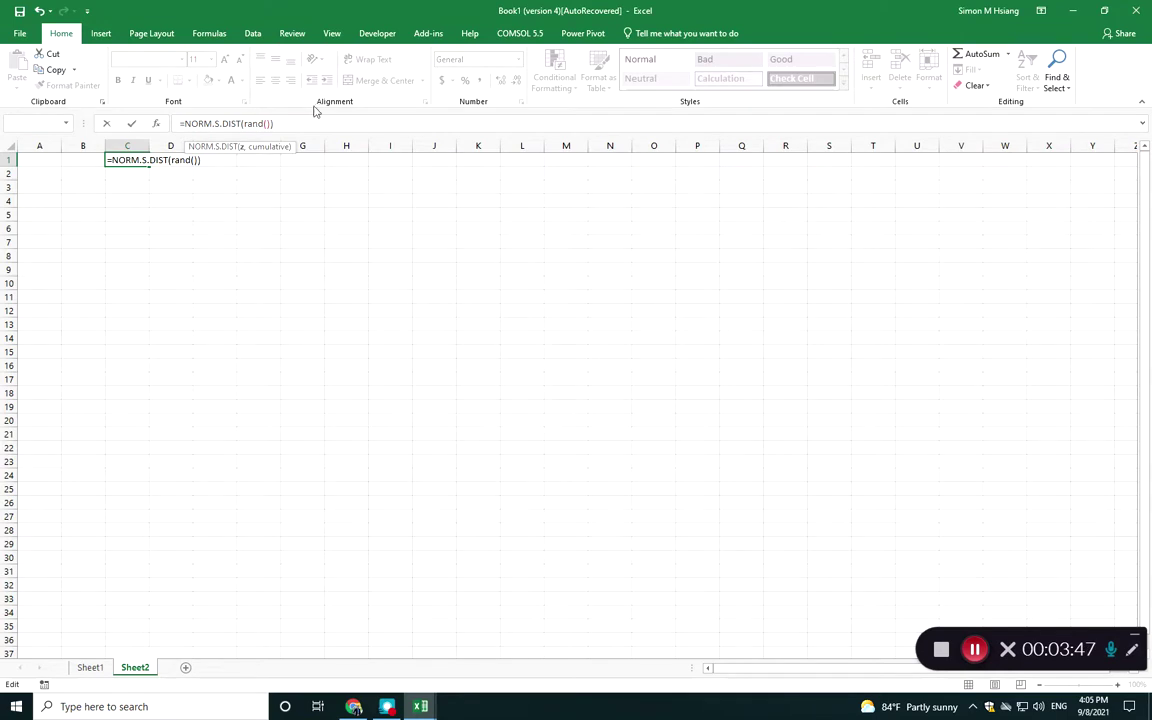
click(284, 123)
key(Return)
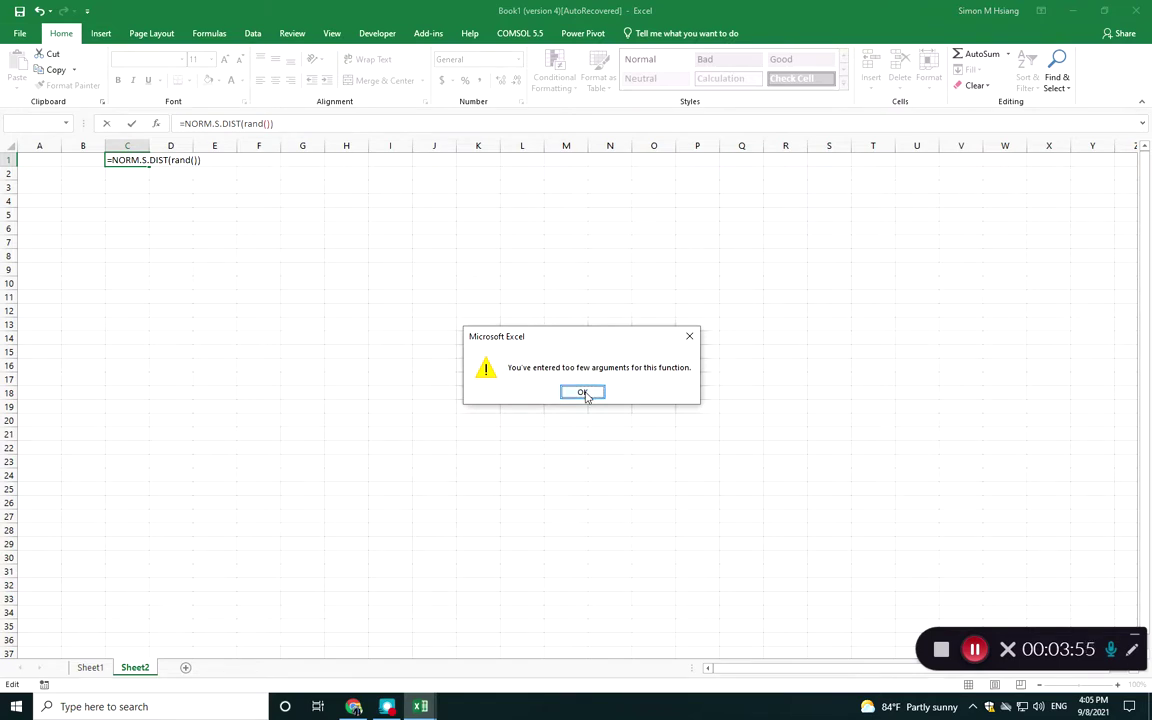
click(586, 396)
key(Return)
key(Escape)
key(Escape)
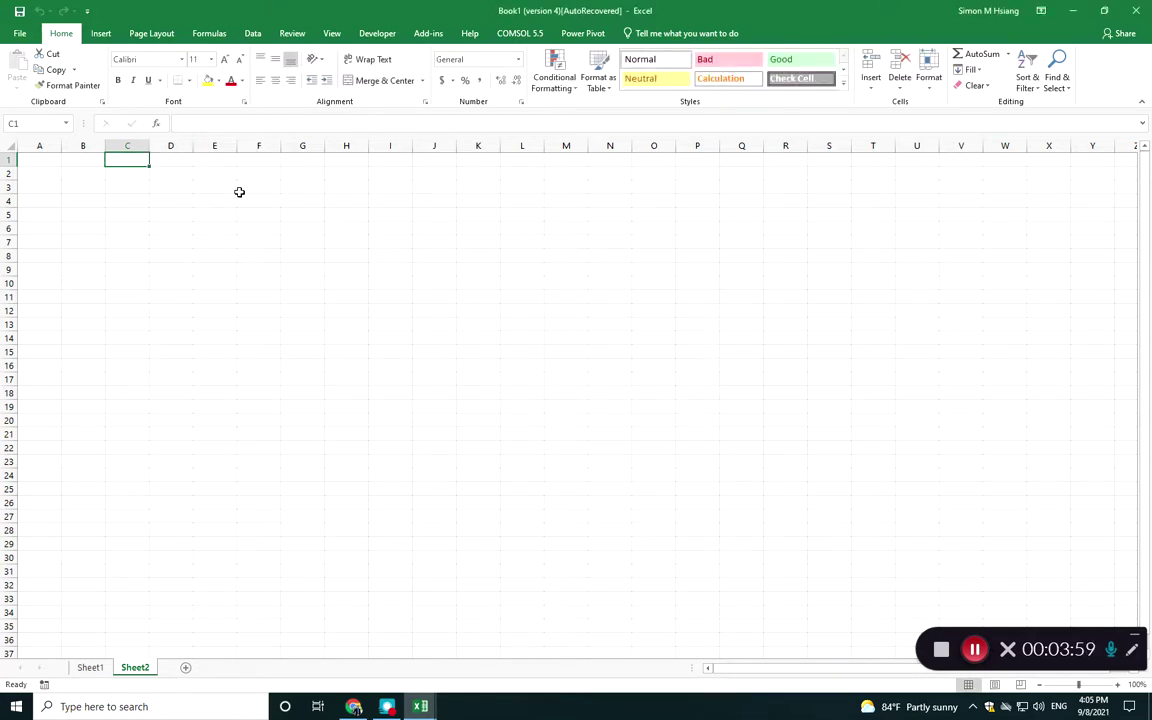
Enter the formula =NORM.S.INV(RAND())^2 in cell C1 to generate a squared standard normal random value
text(=)
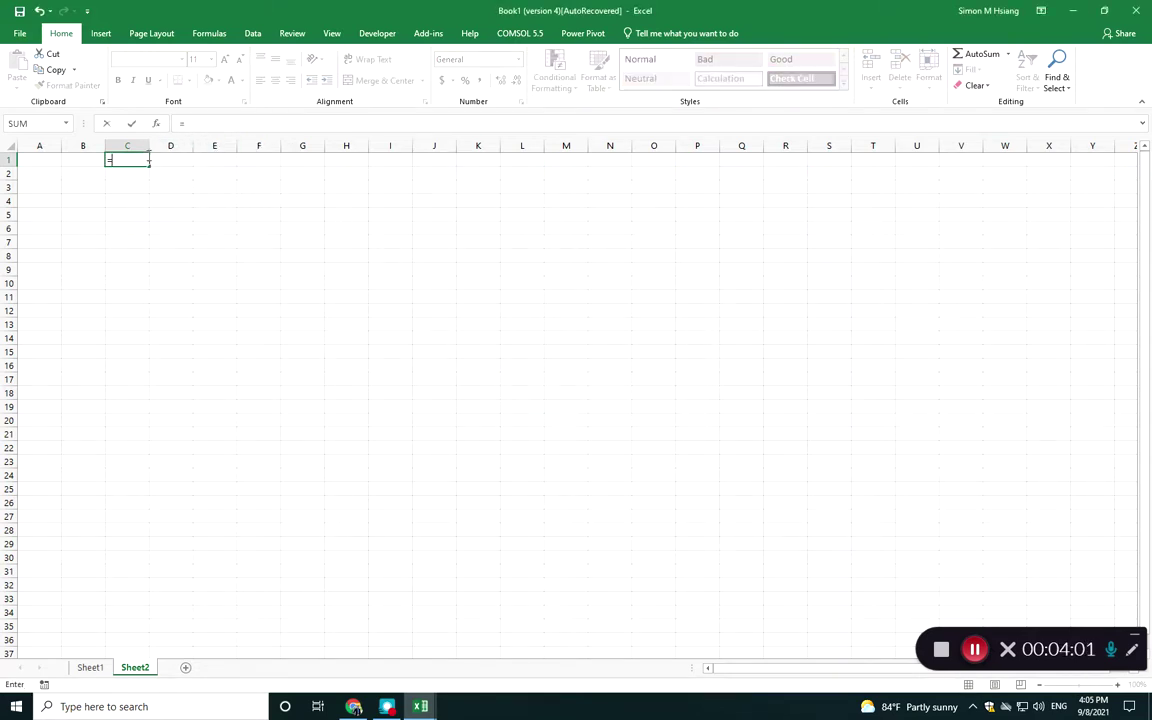
text(nor)
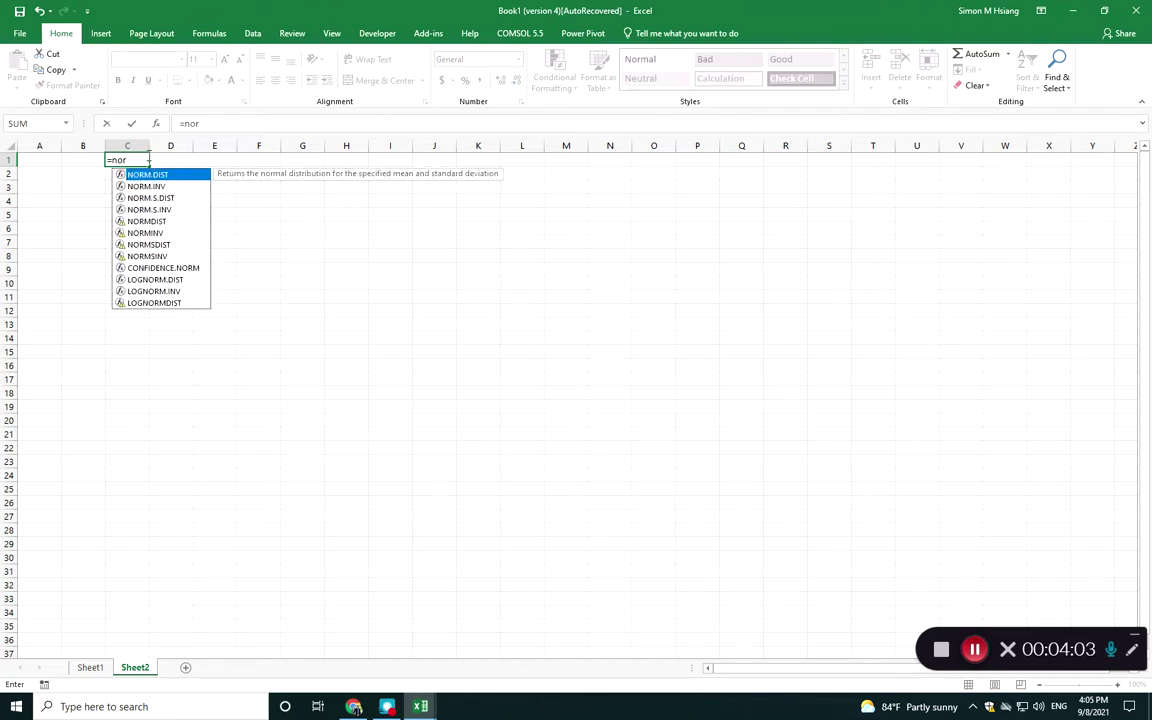
text(m.s)
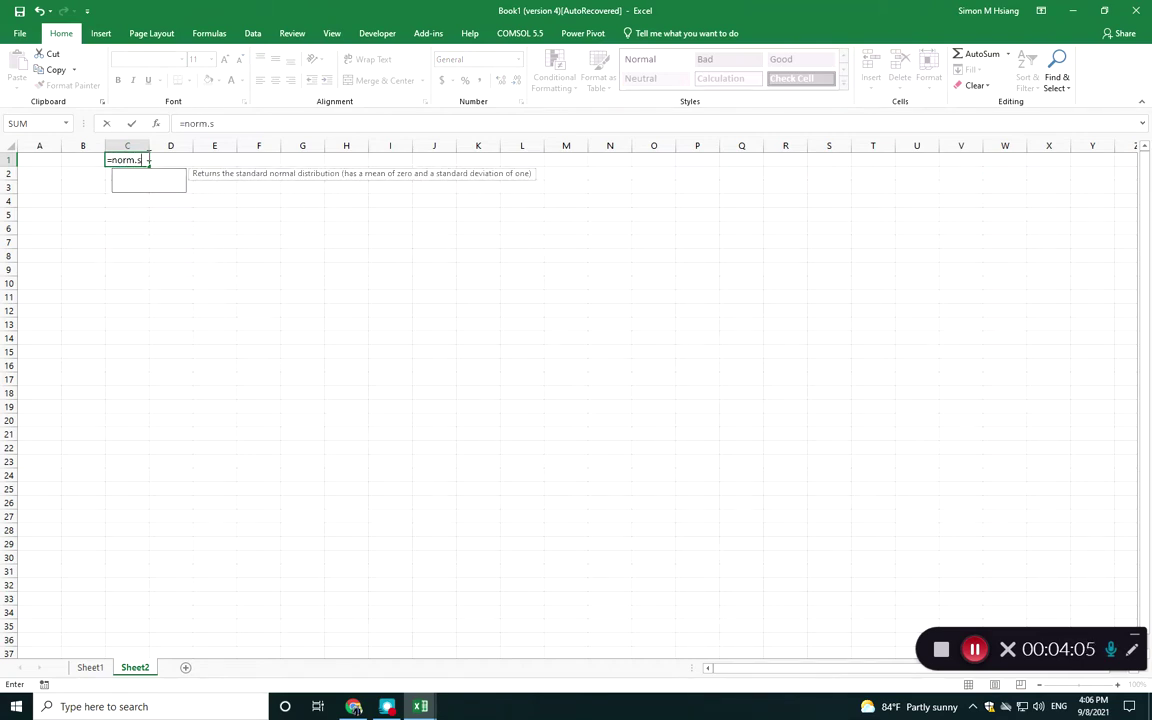
text(.inv)
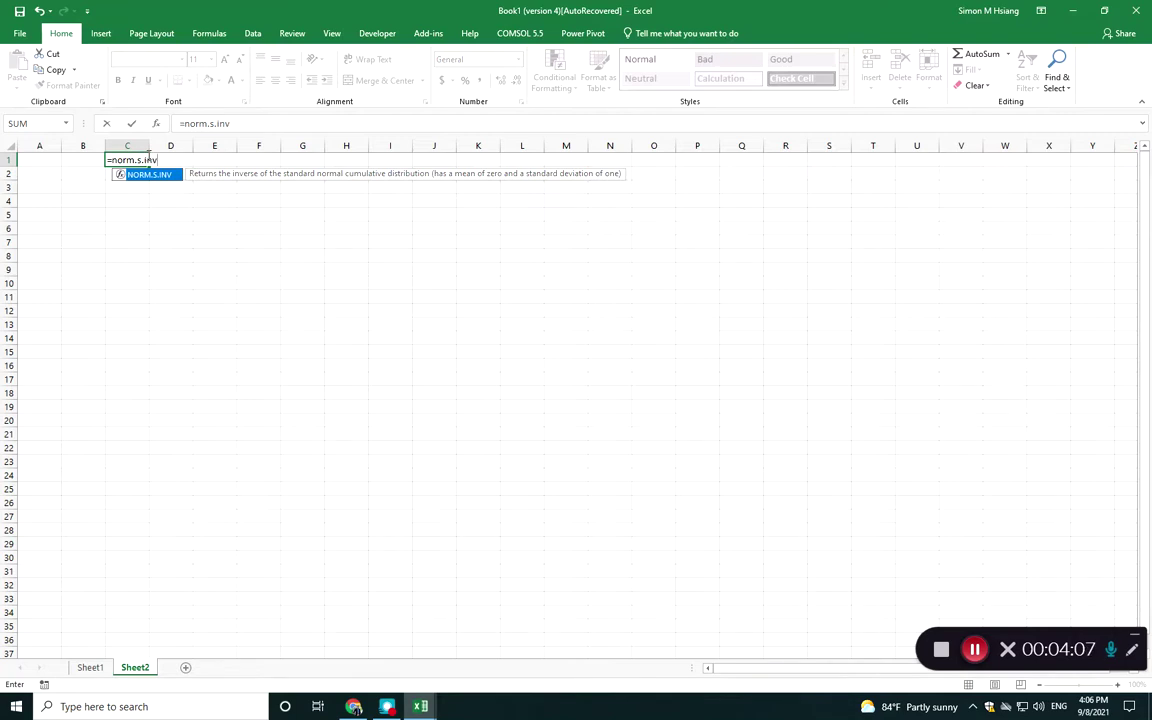
text((rand()
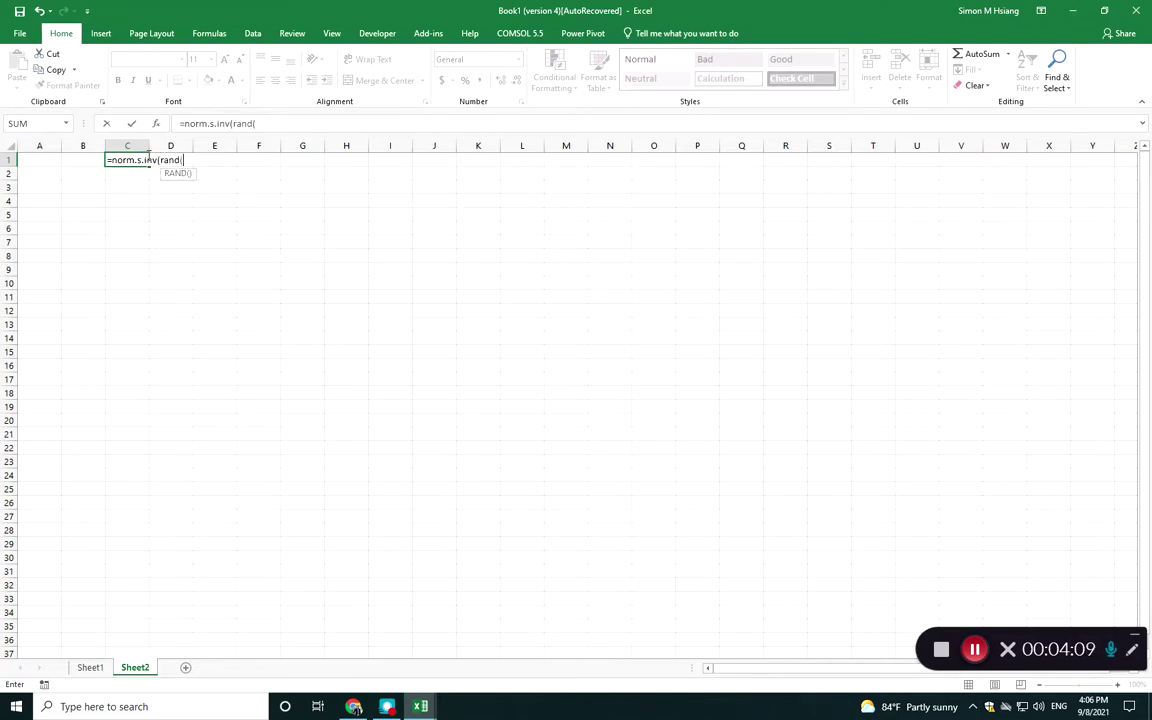
text()))
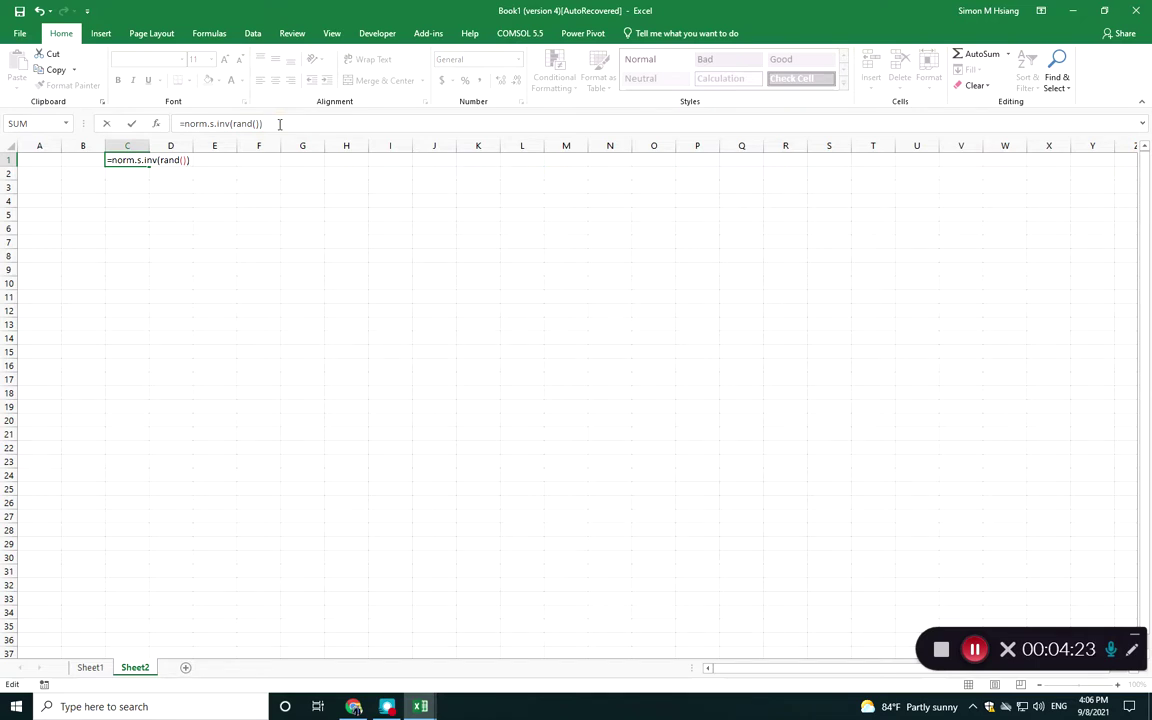
text(2)
key(Return)
Copy the formula in C1 into the whole range C1:Q10000
key(Up)
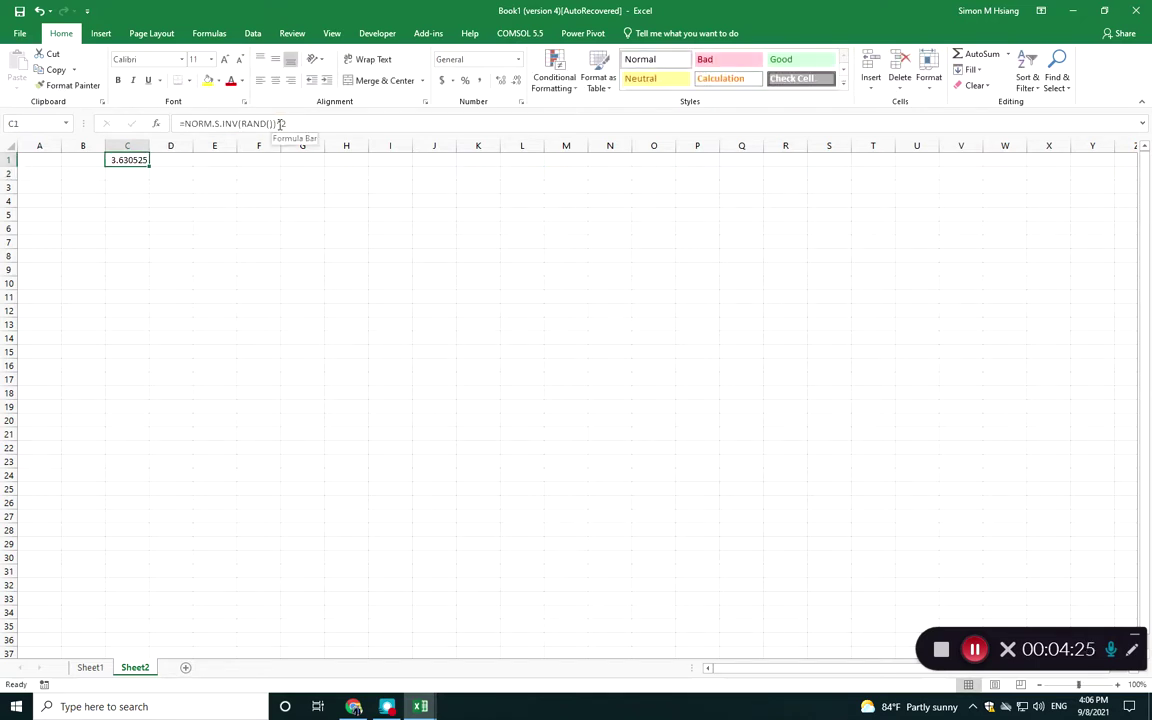
key(ctrl+c)
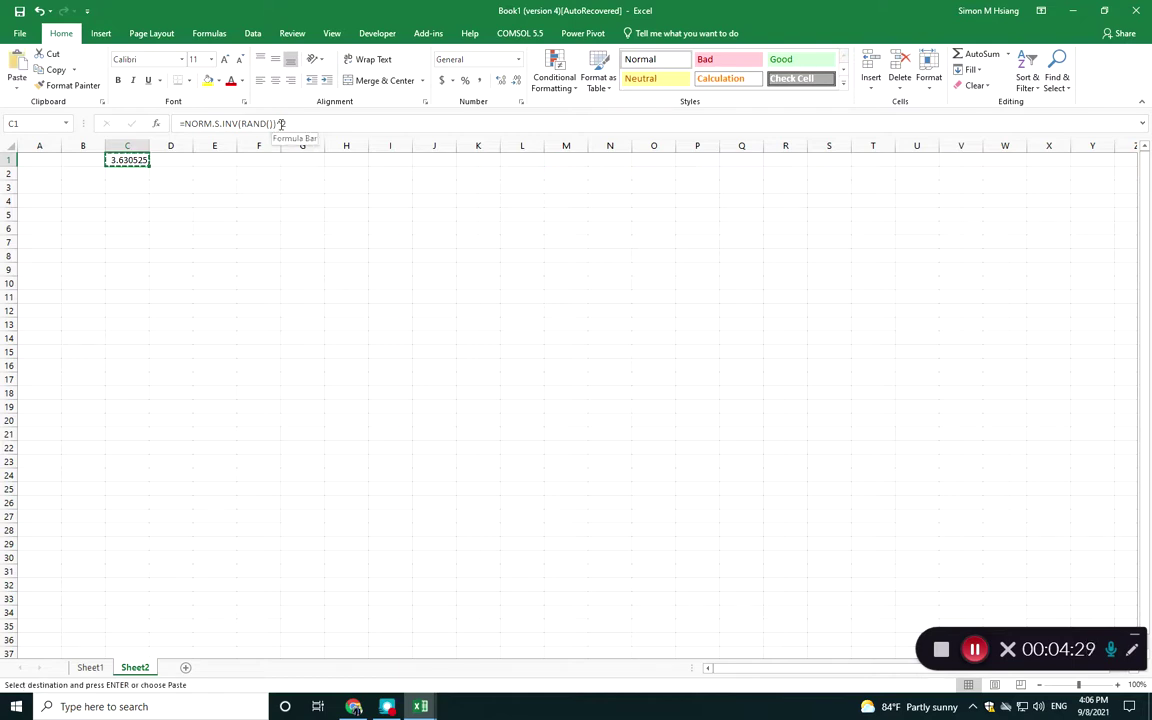
click(23, 123)
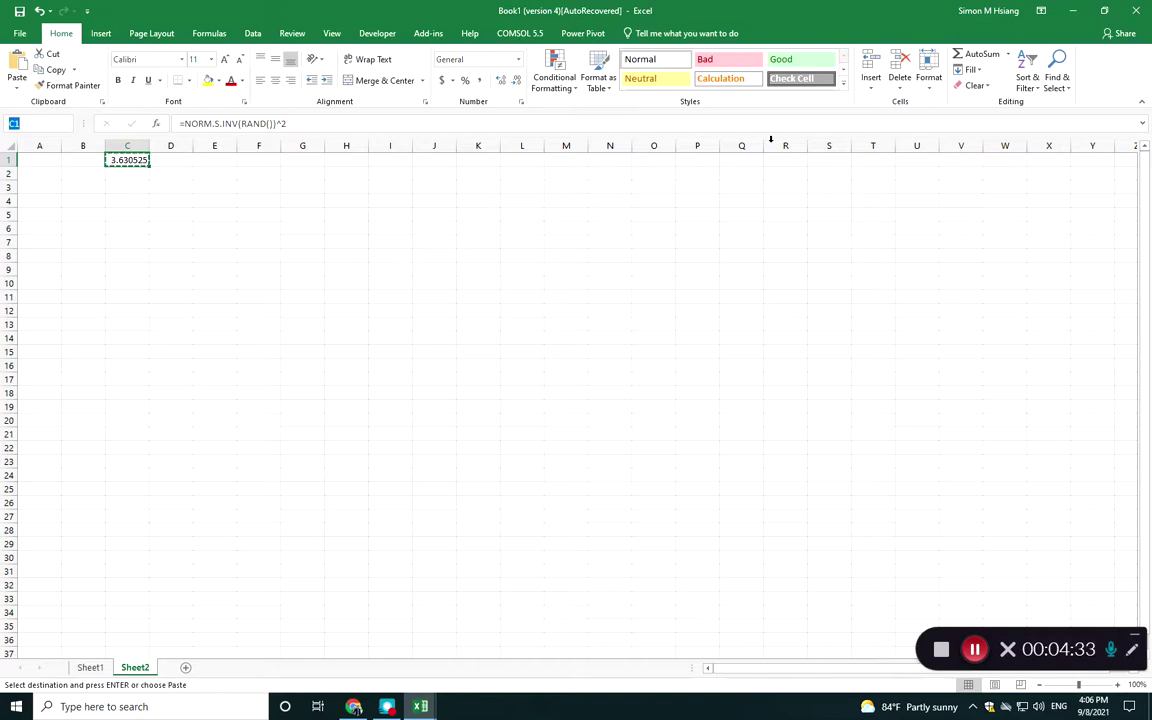
text(q10000)
key(Return)
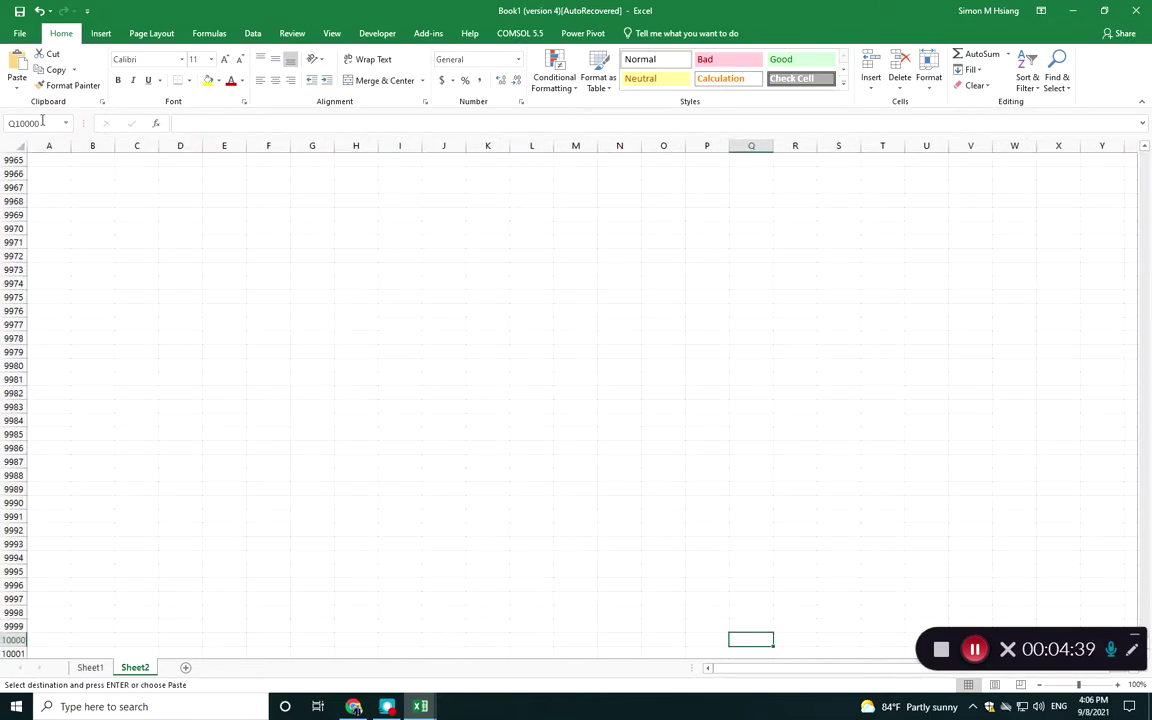
key(ctrl+shift+Up)
key(ctrl+shift+Left)
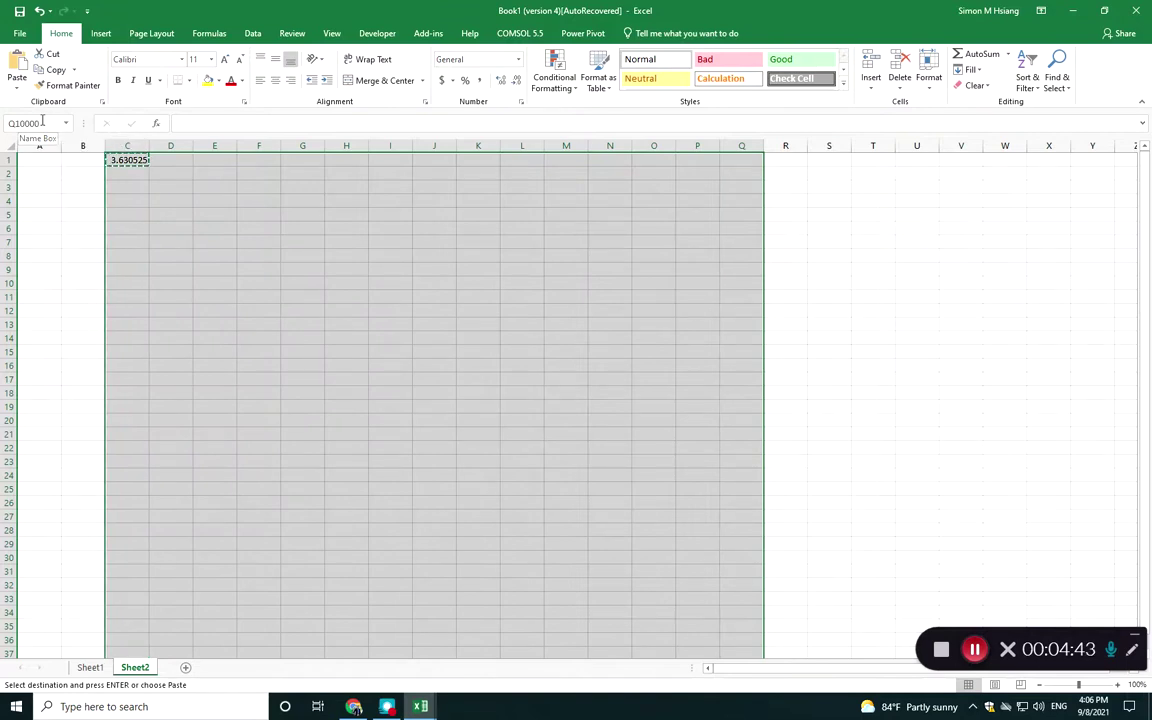
key(ctrl+v)
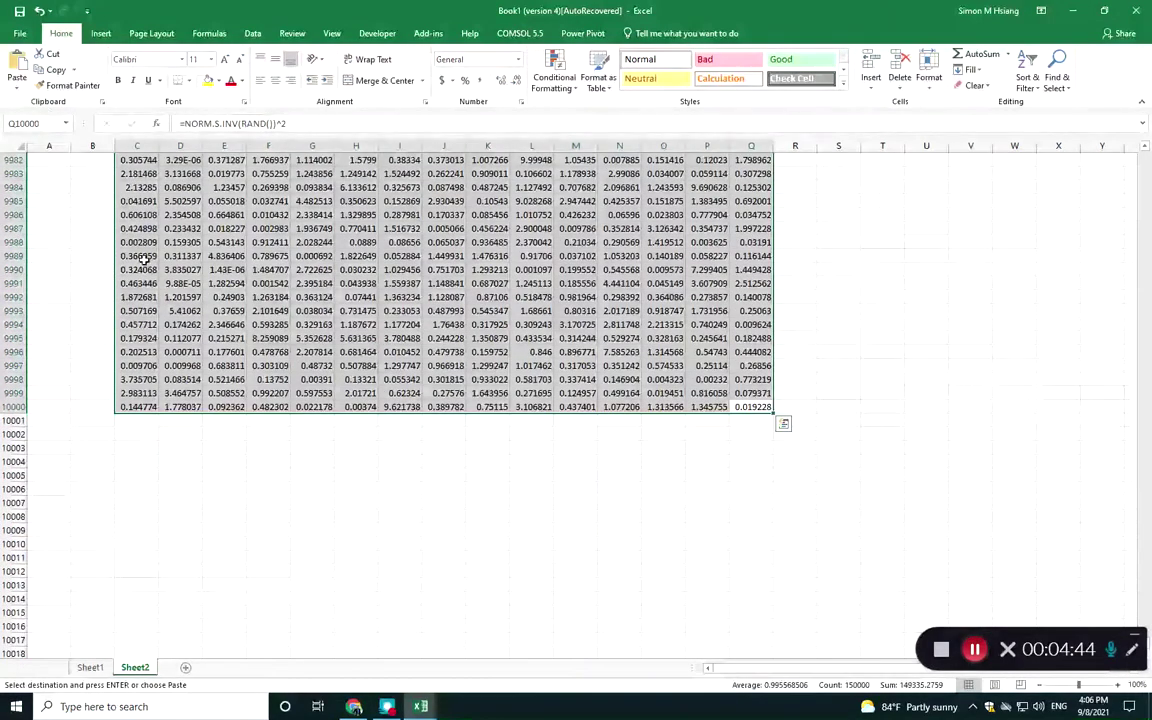
click(150, 269)
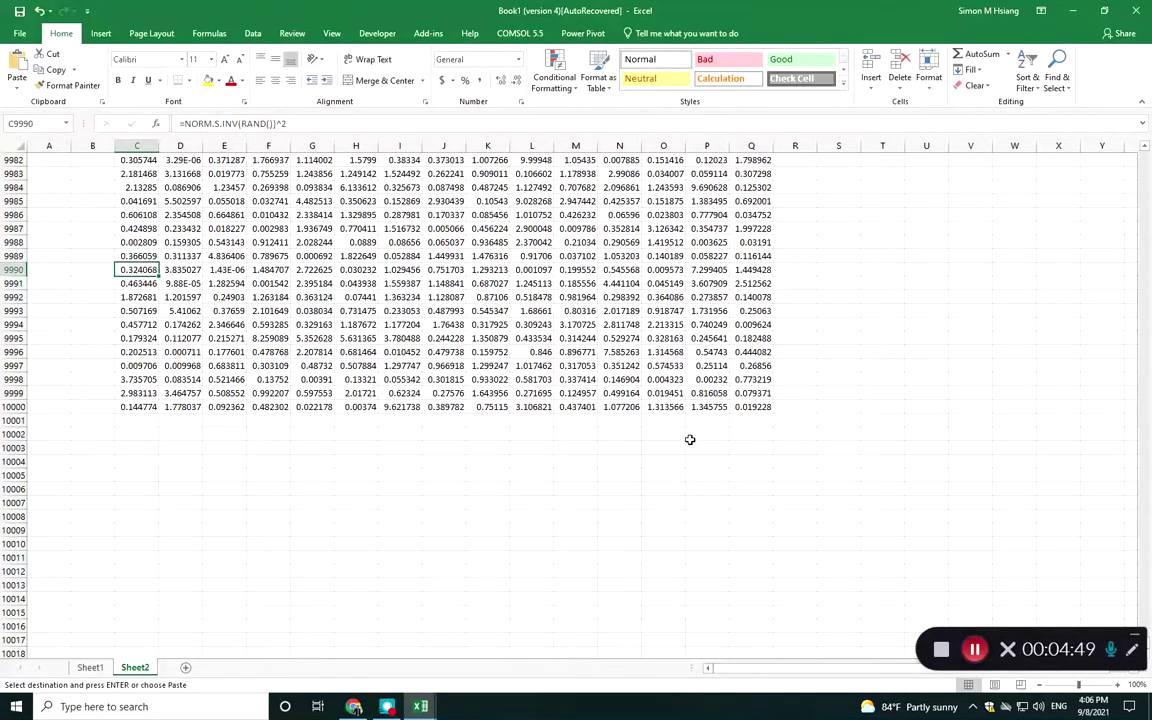
click(751, 408)
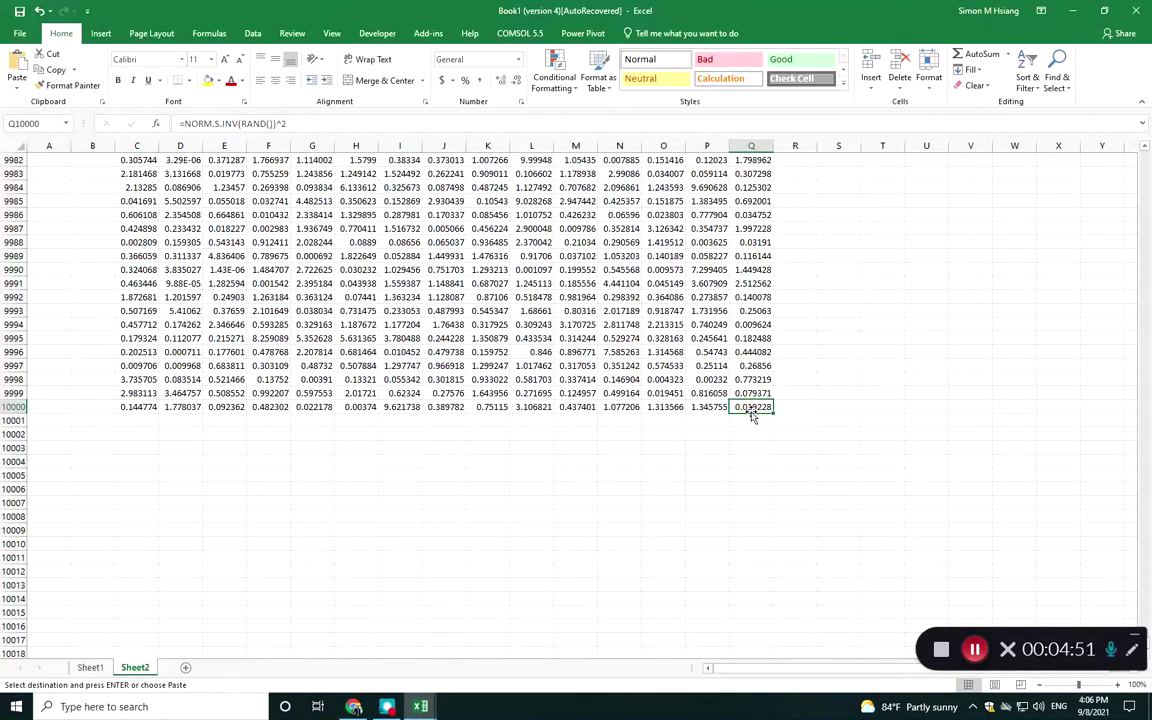
Replace the random-number formulas in C1:Q10000 with their static values using Paste Special Values
key(ctrl+shift+Up)
key(ctrl+shift+Left)
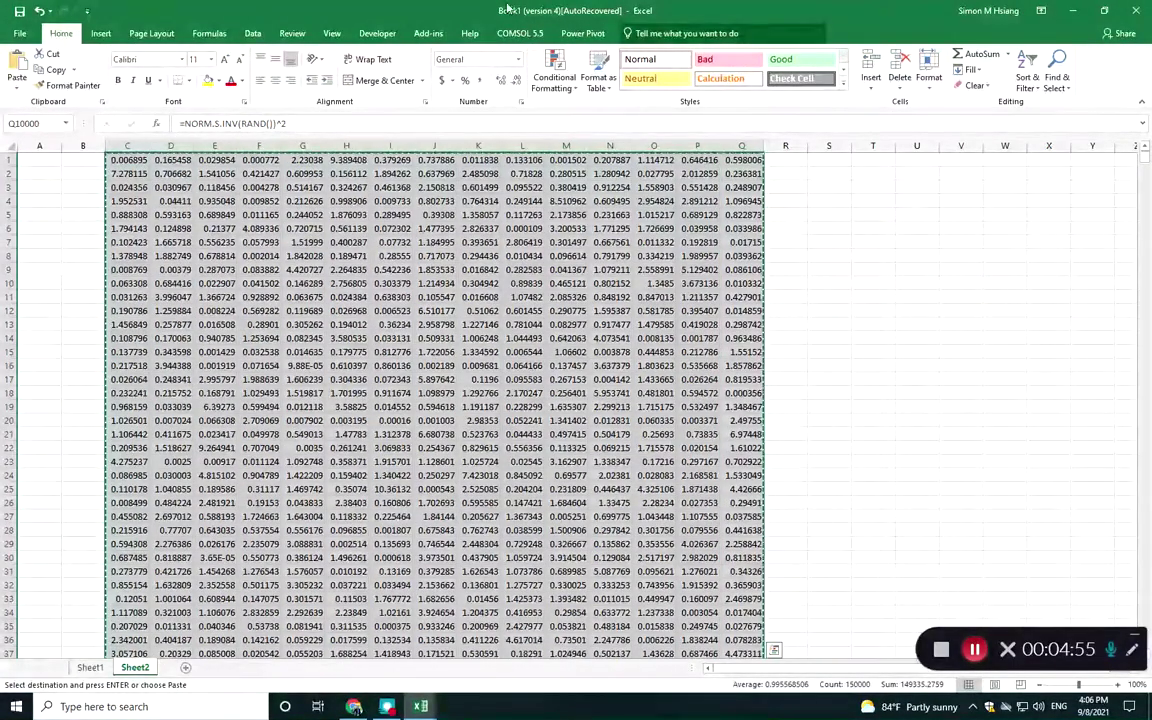
click(16, 85)
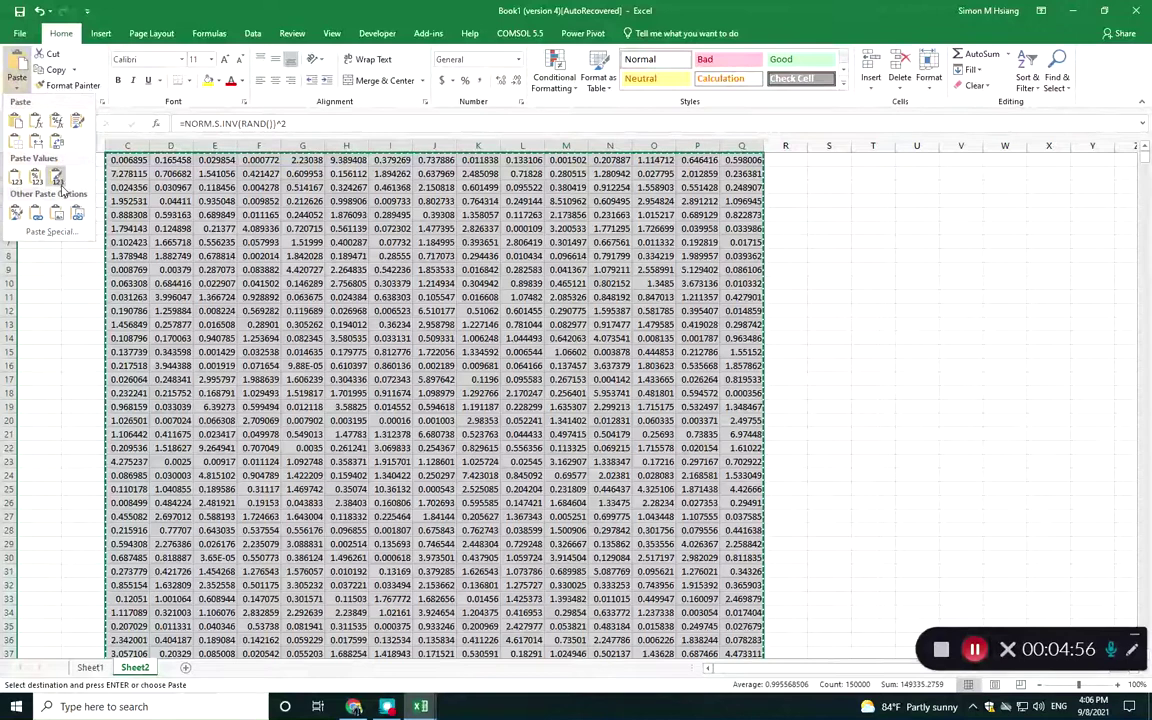
click(50, 231)
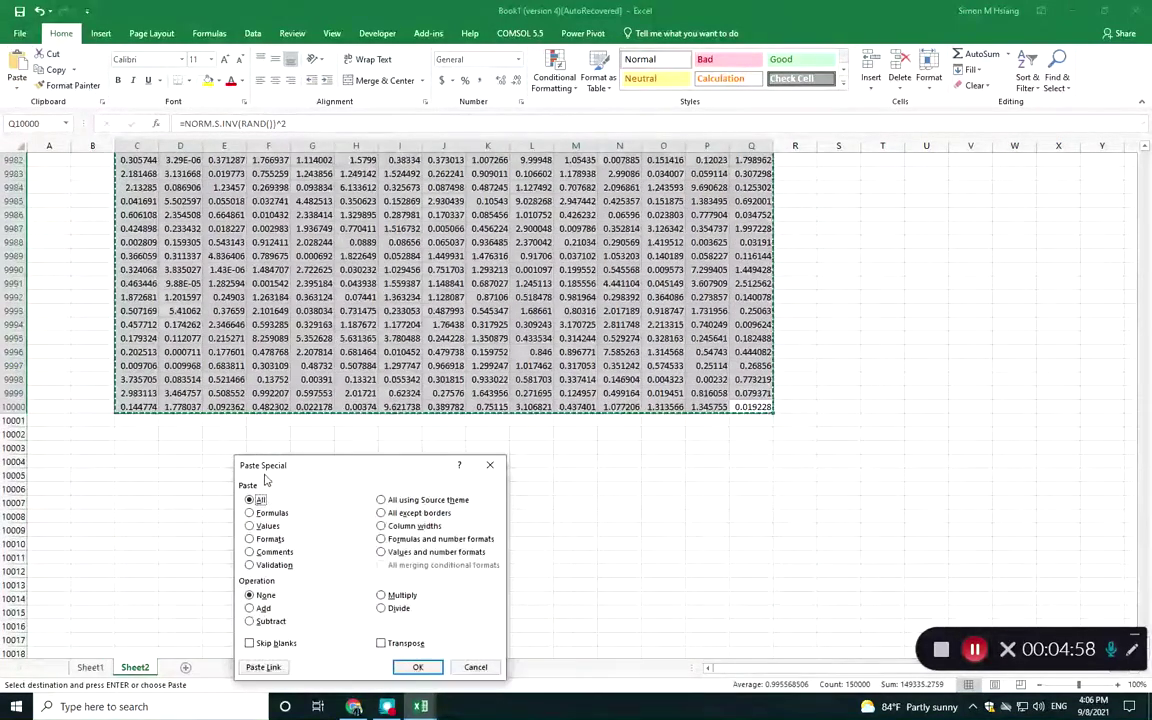
click(262, 526)
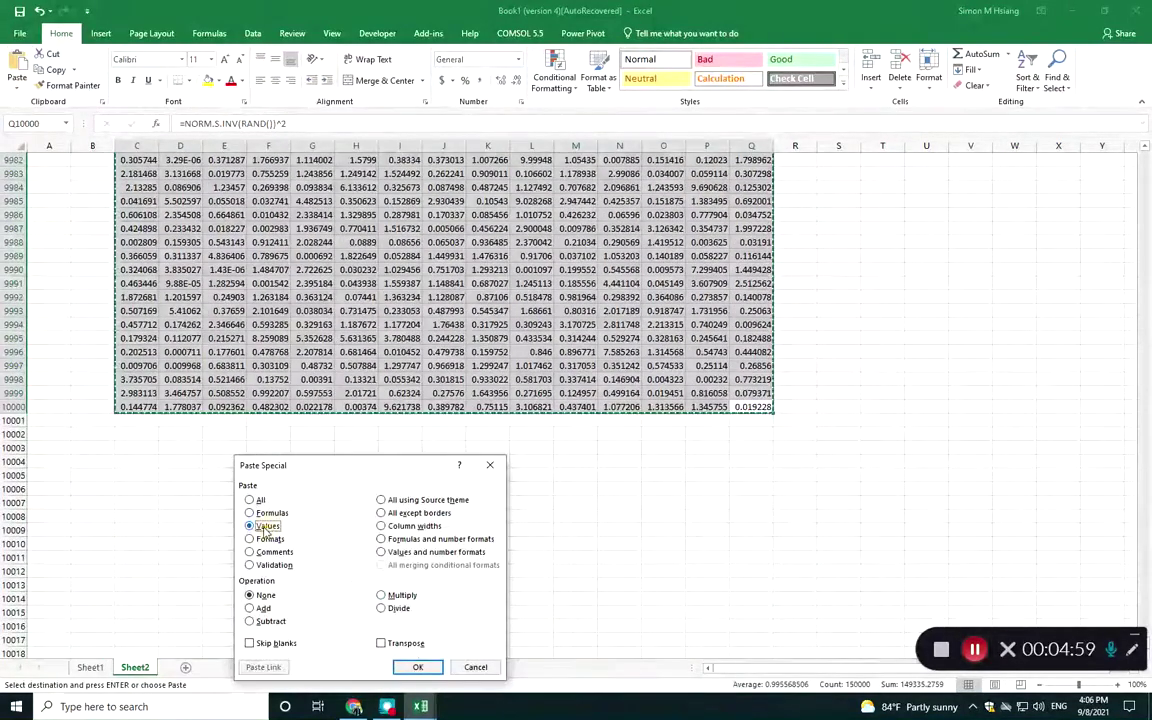
click(412, 668)
click(843, 294)
click(848, 253)
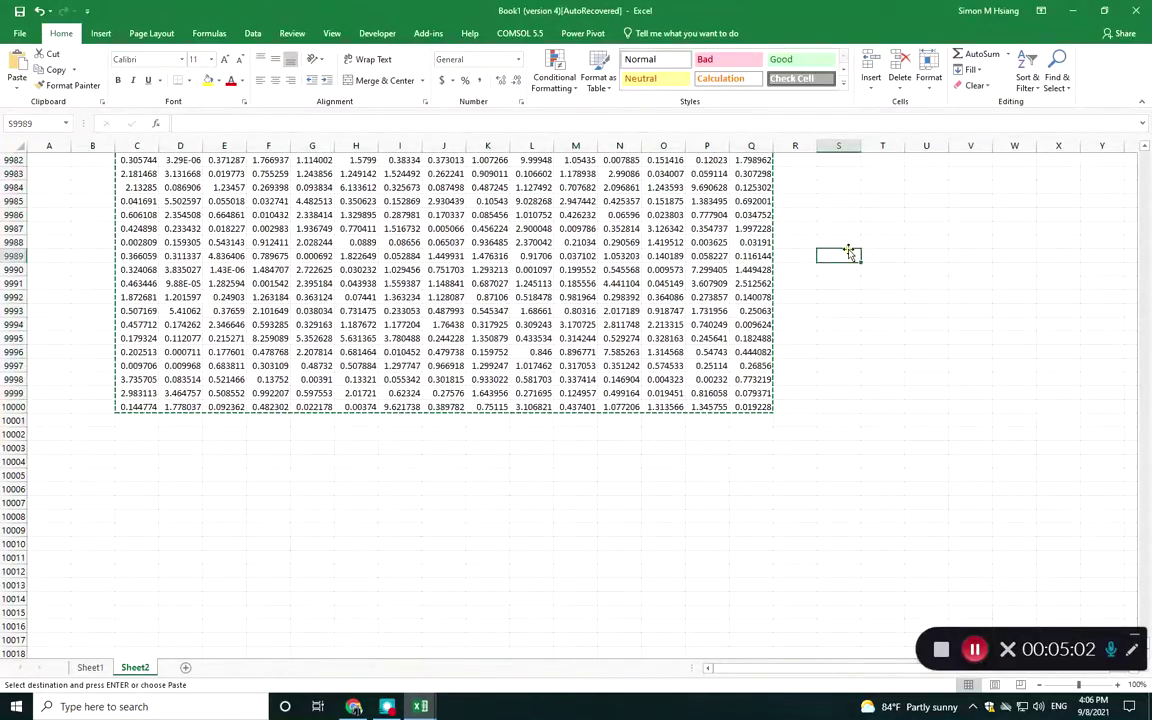
Enter =SUM(C1:E1) in cell S1 to add the first three squared normal values of row 1
scroll(848, 253, up, 10)
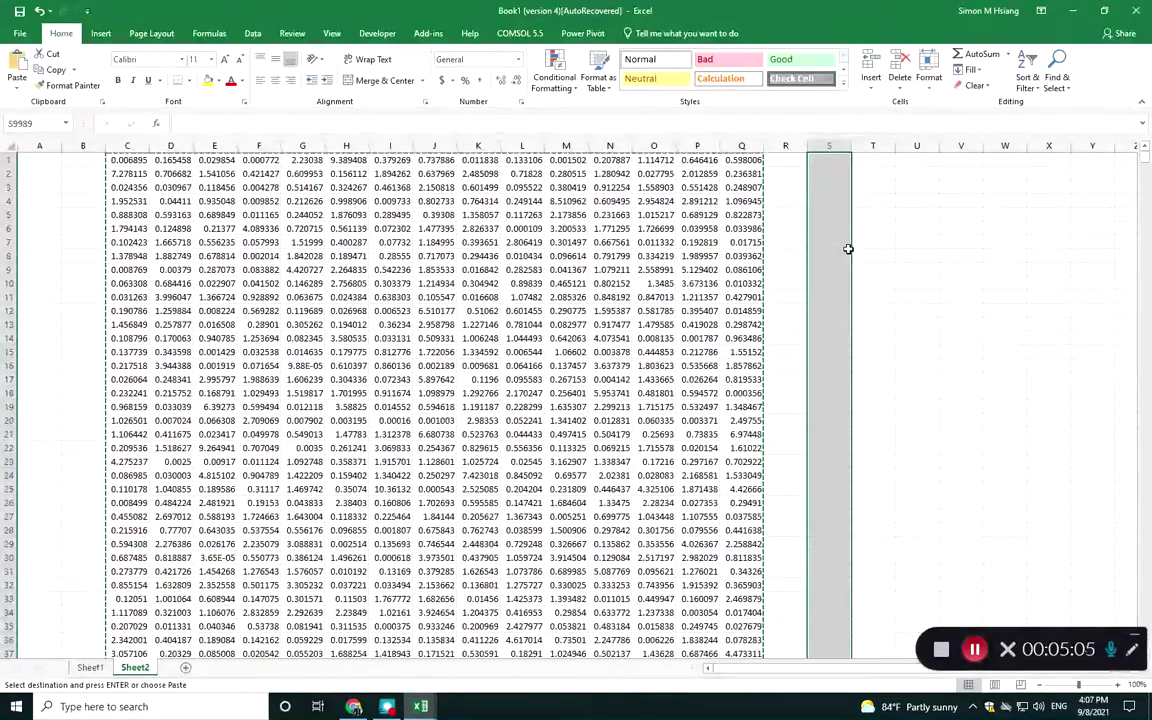
scroll(848, 249, up, 20)
scroll(848, 249, up, 20)
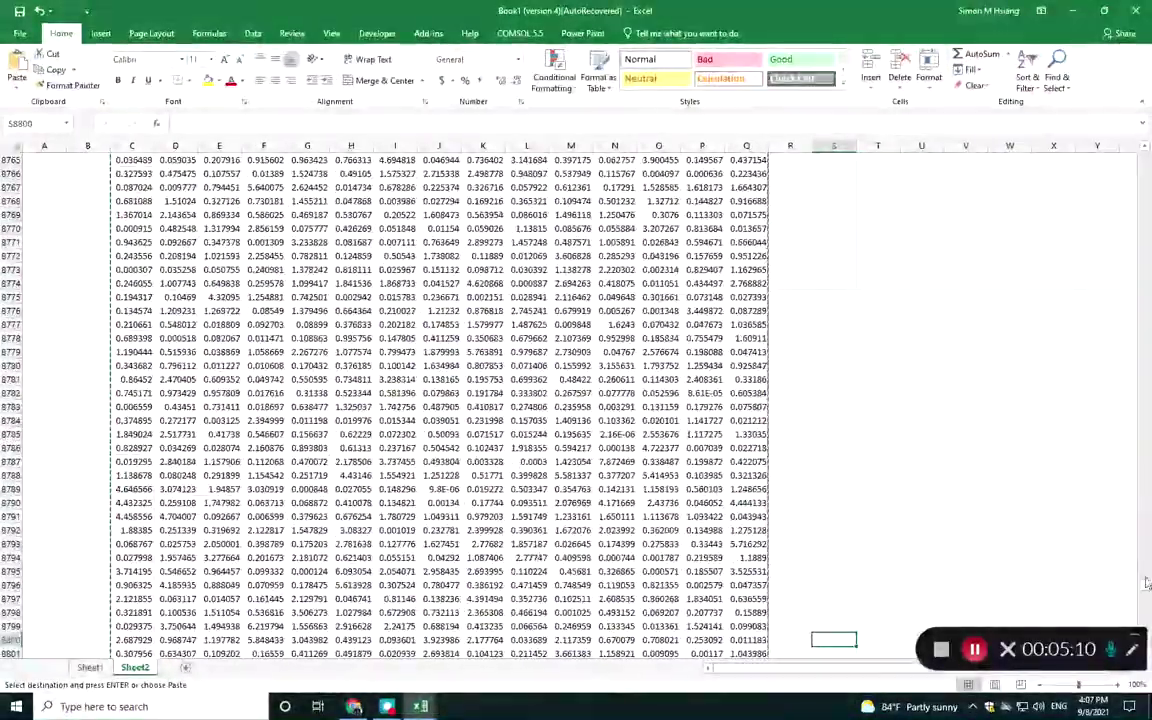
drag(1148, 590, 1146, 158)
click(830, 161)
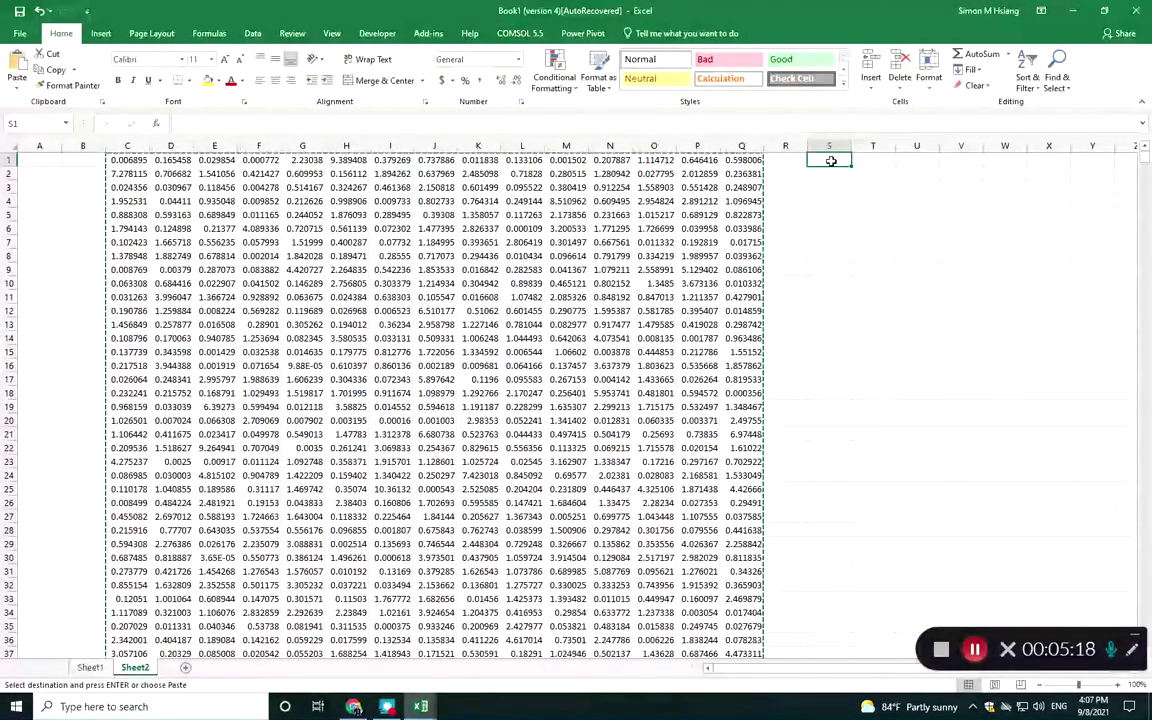
text(=sum()
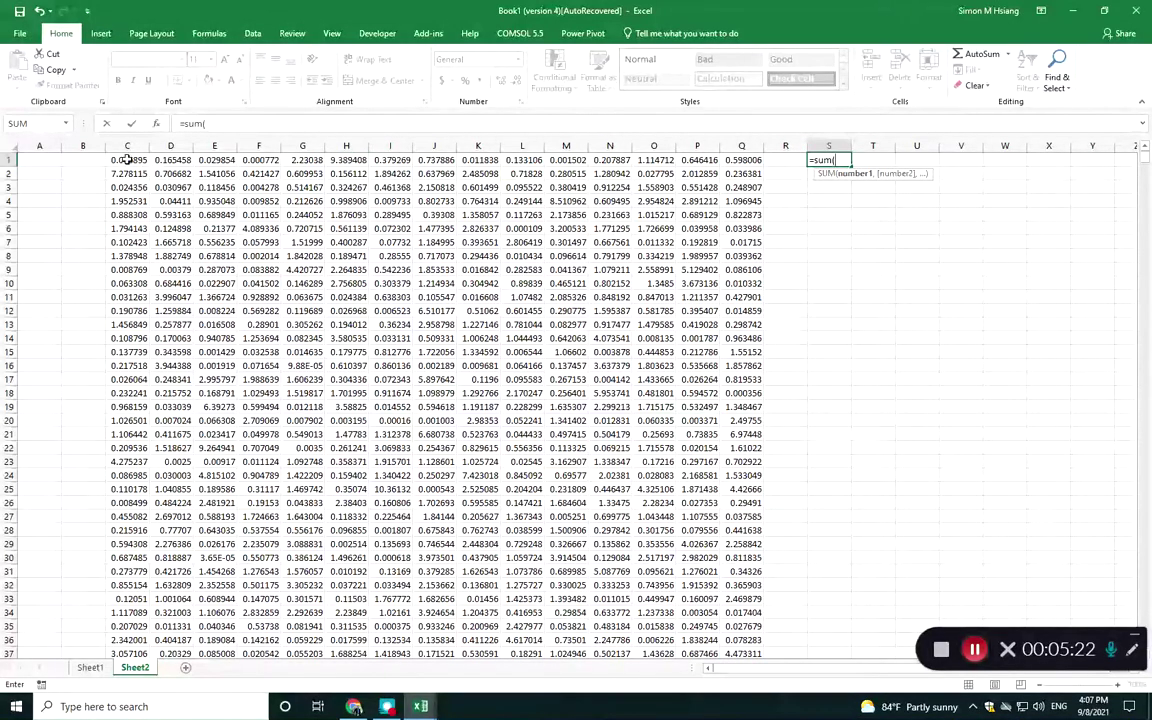
drag(127, 159, 217, 160)
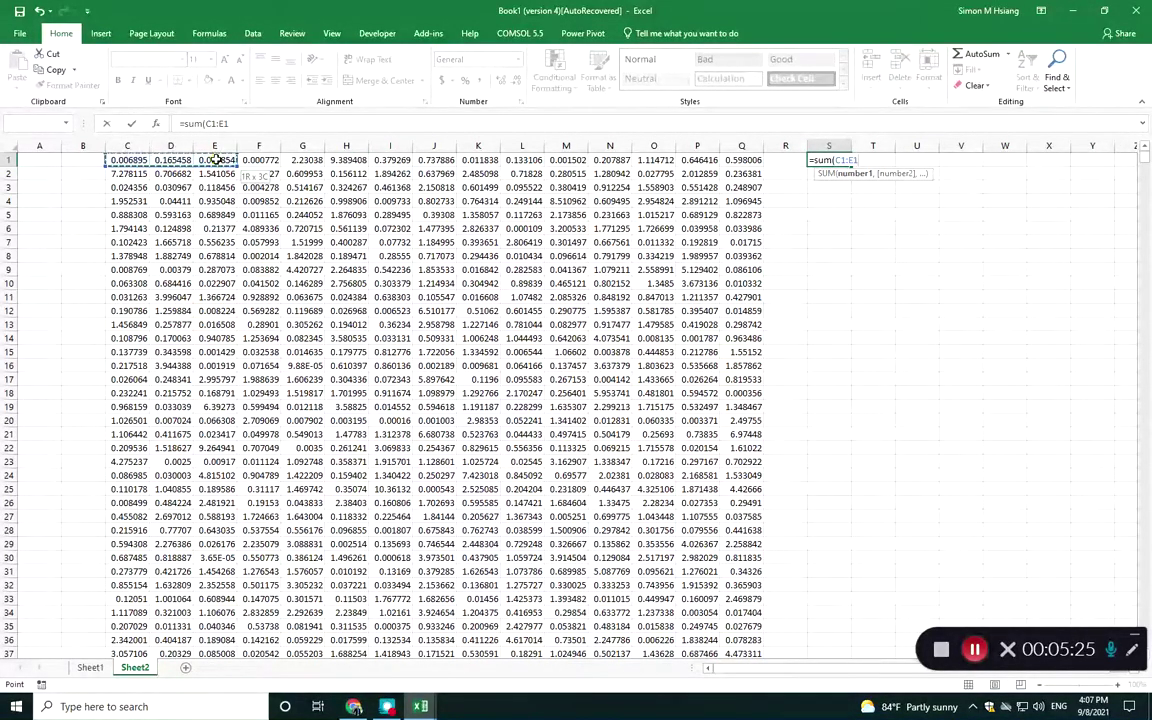
key(Return)
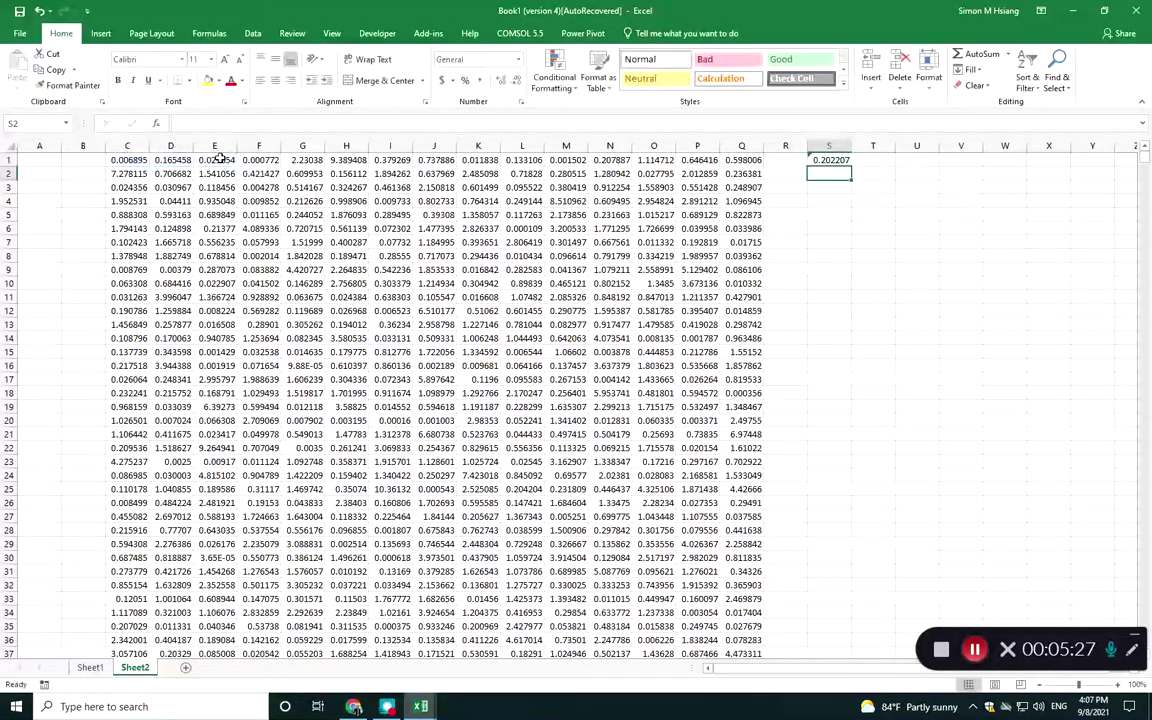
Enter =SUM(C1:L1) in cell T1 to add ten squared normal values of row 1
click(836, 160)
click(866, 160)
double_click(866, 160)
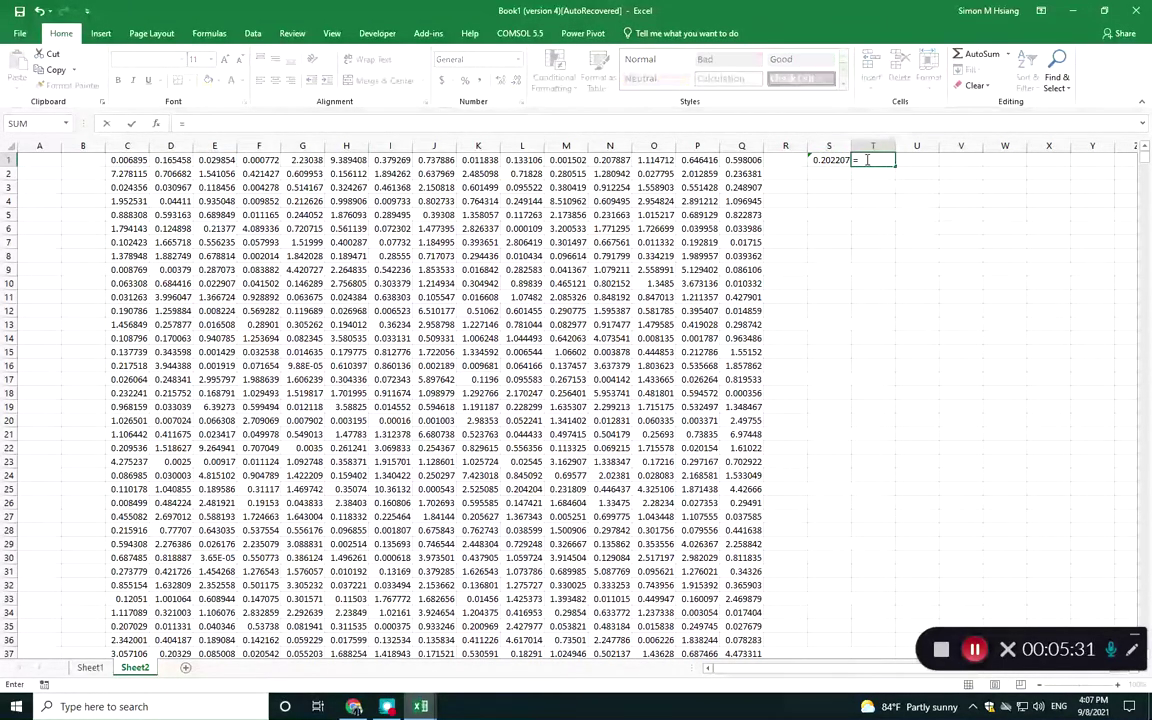
text(sum()
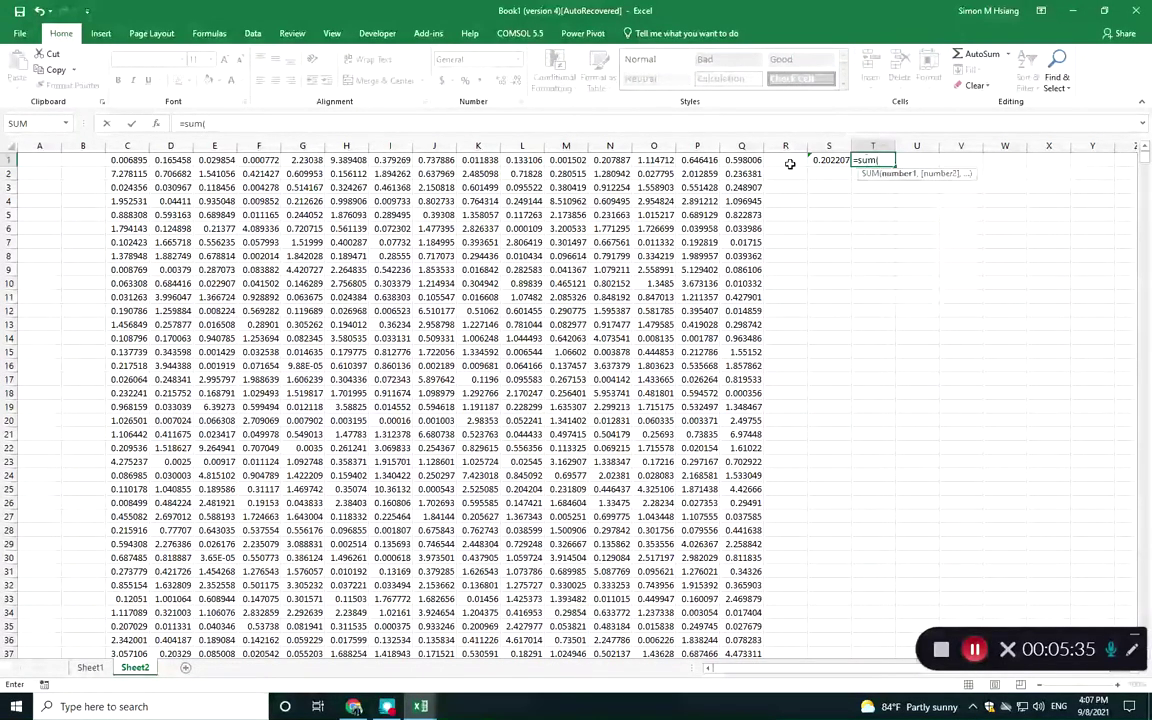
drag(128, 160, 506, 156)
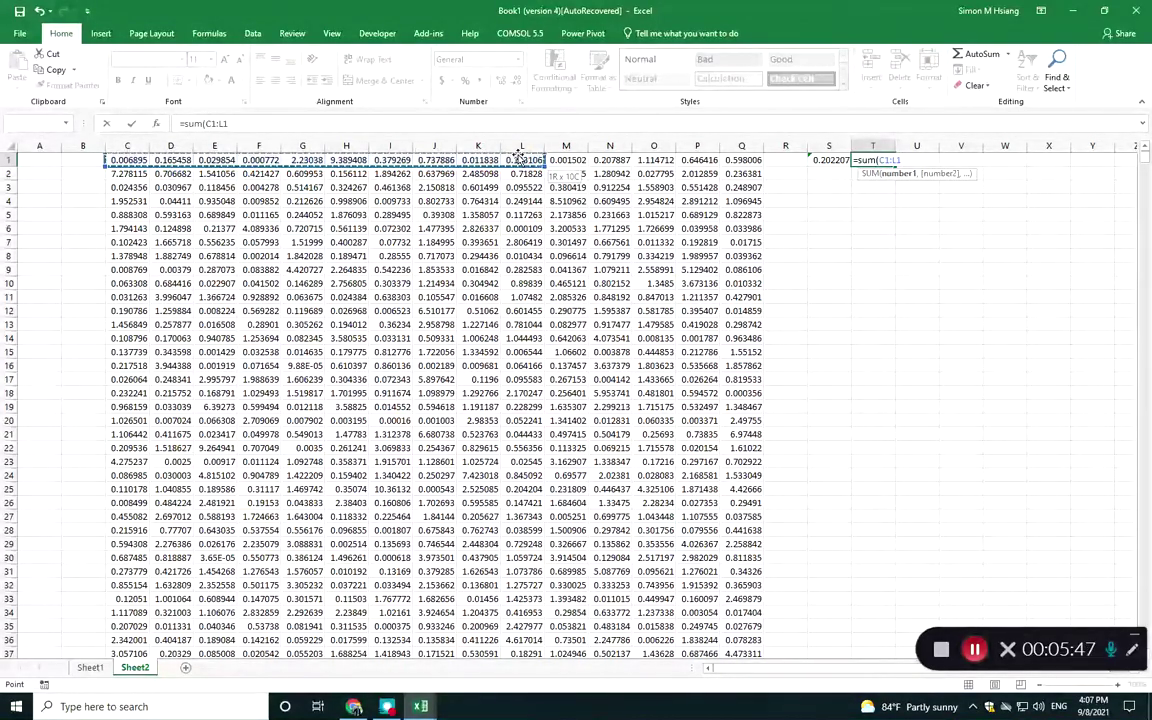
key(Return)
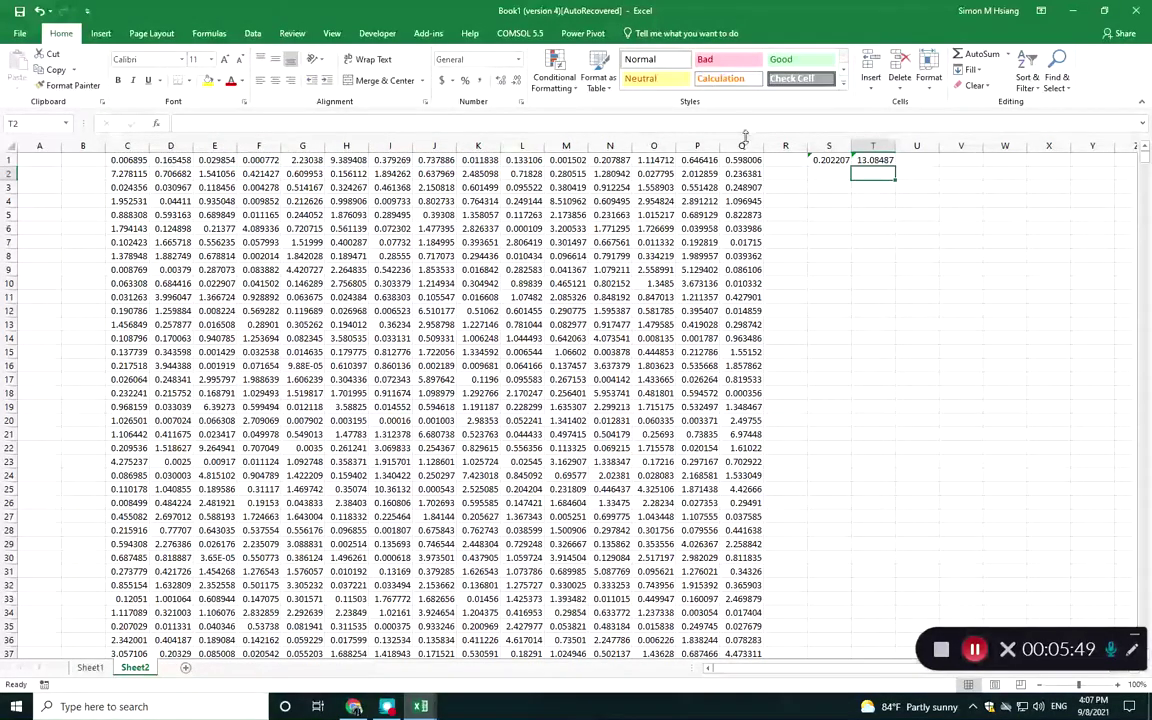
Change the range summed in T1 to F1:O1 so that it does not overlap the values summed in S1
click(872, 163)
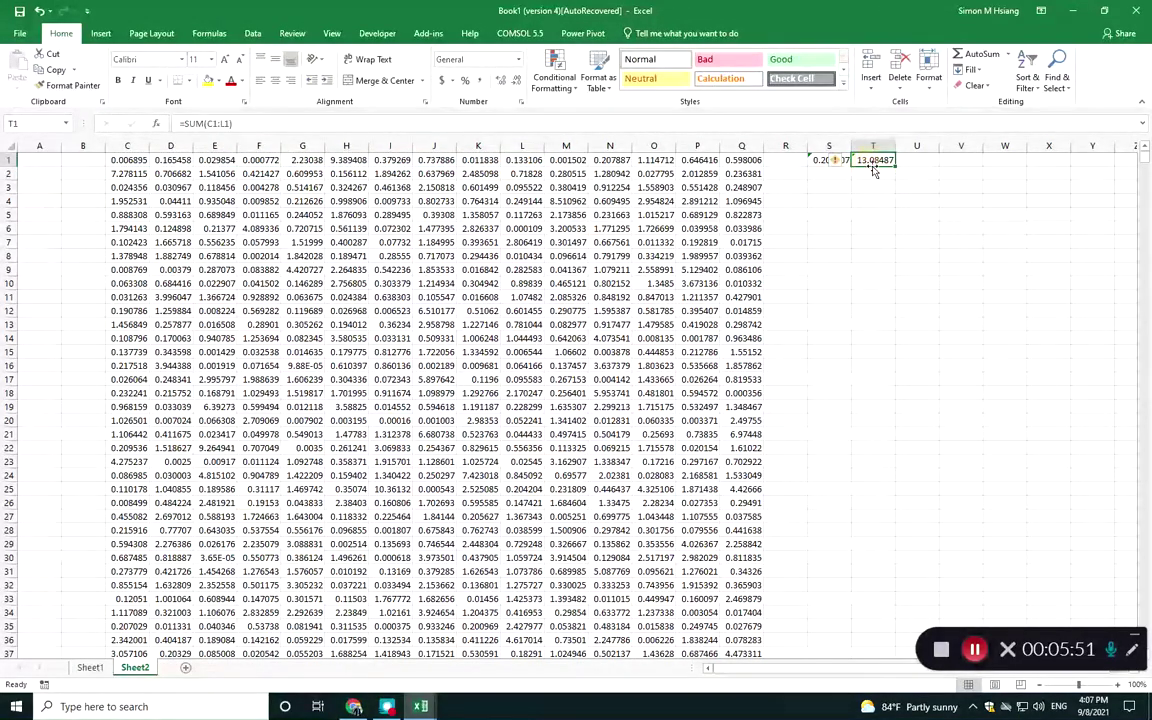
click(209, 123)
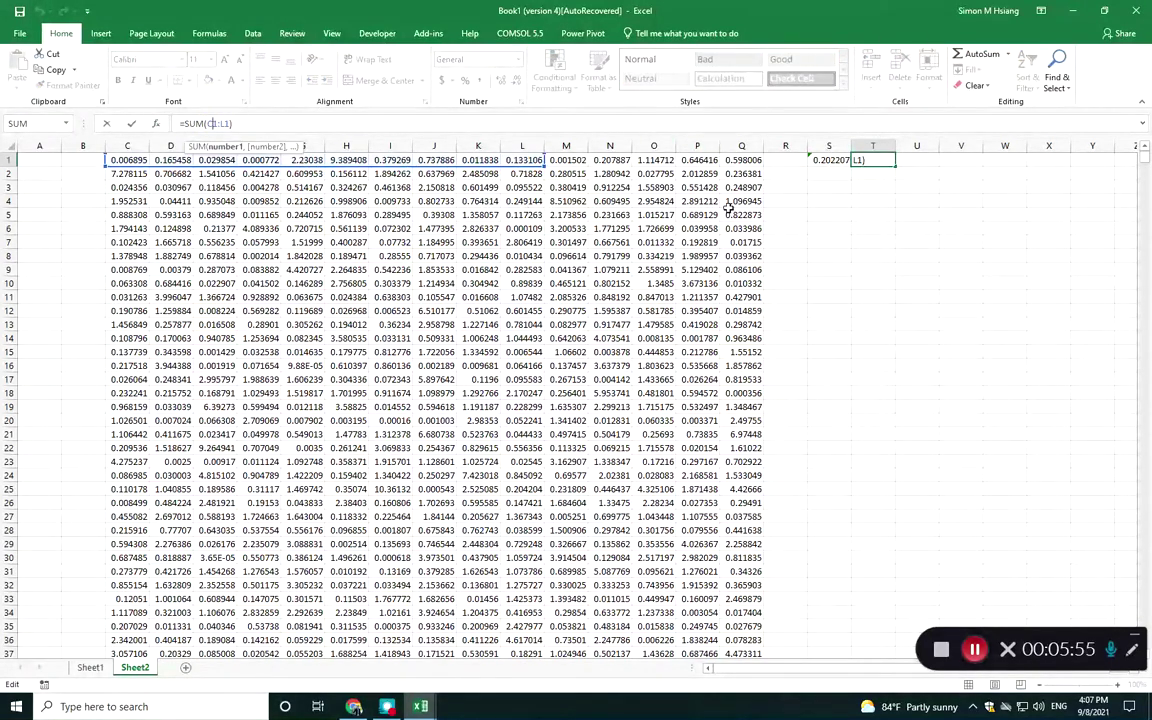
key(Escape)
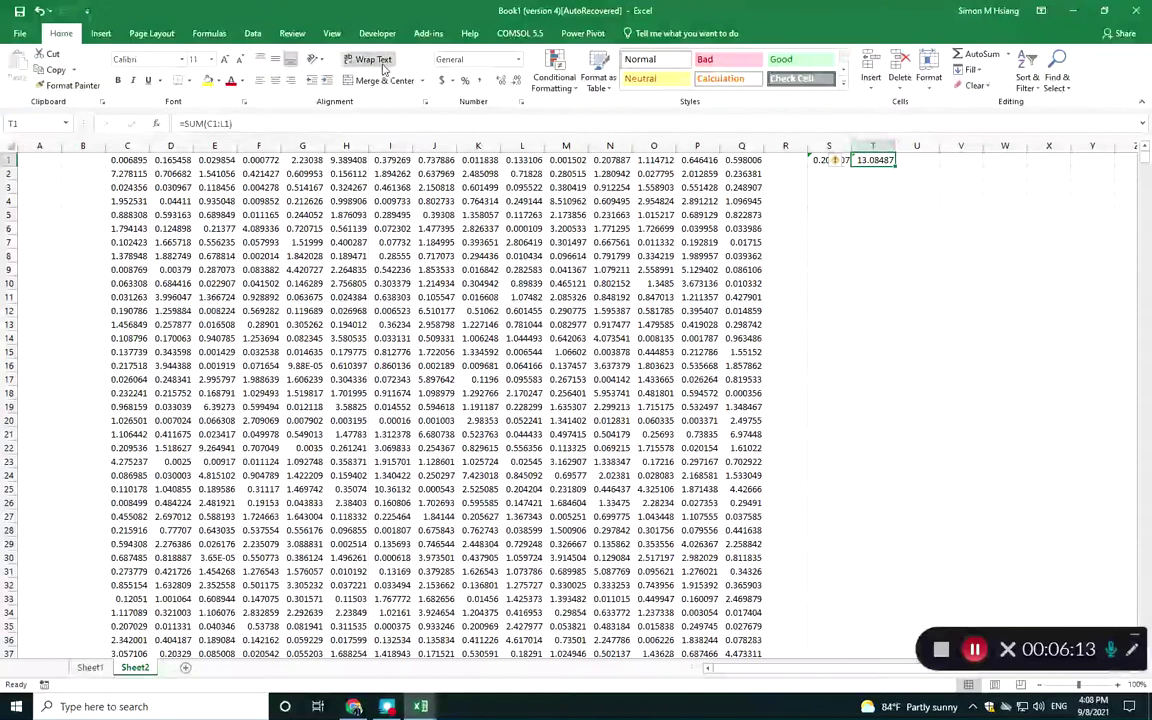
click(204, 123)
drag(435, 166, 565, 170)
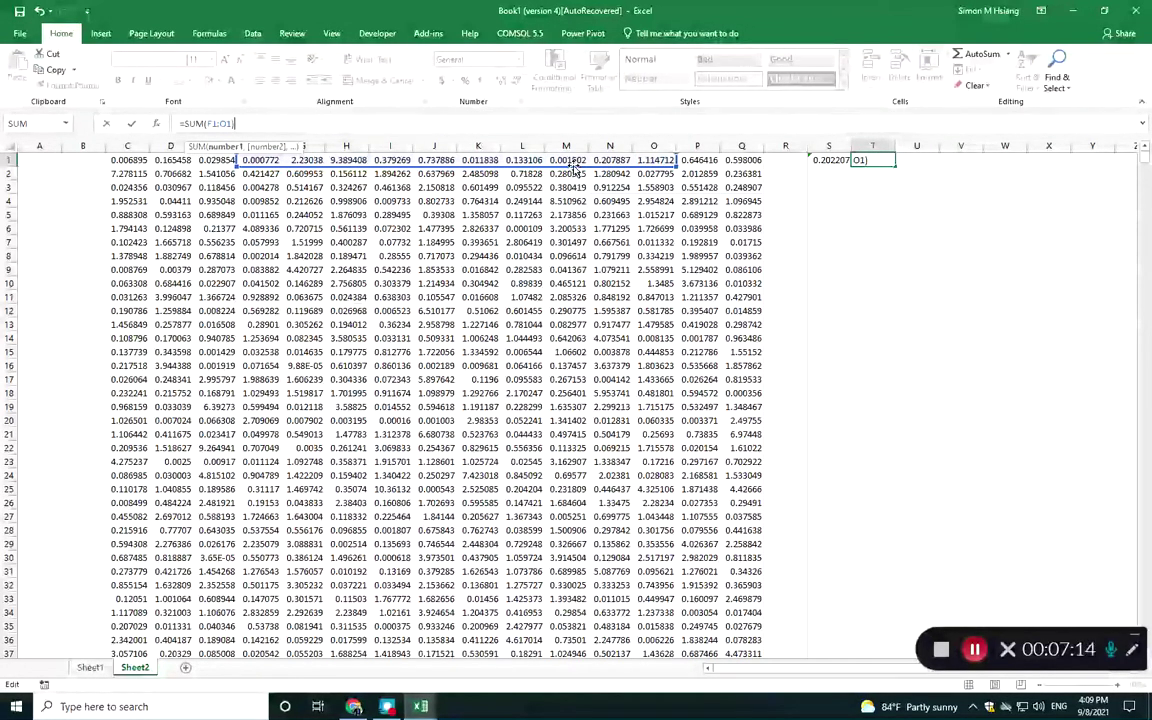
key(ctrl+Return)
key(Left)
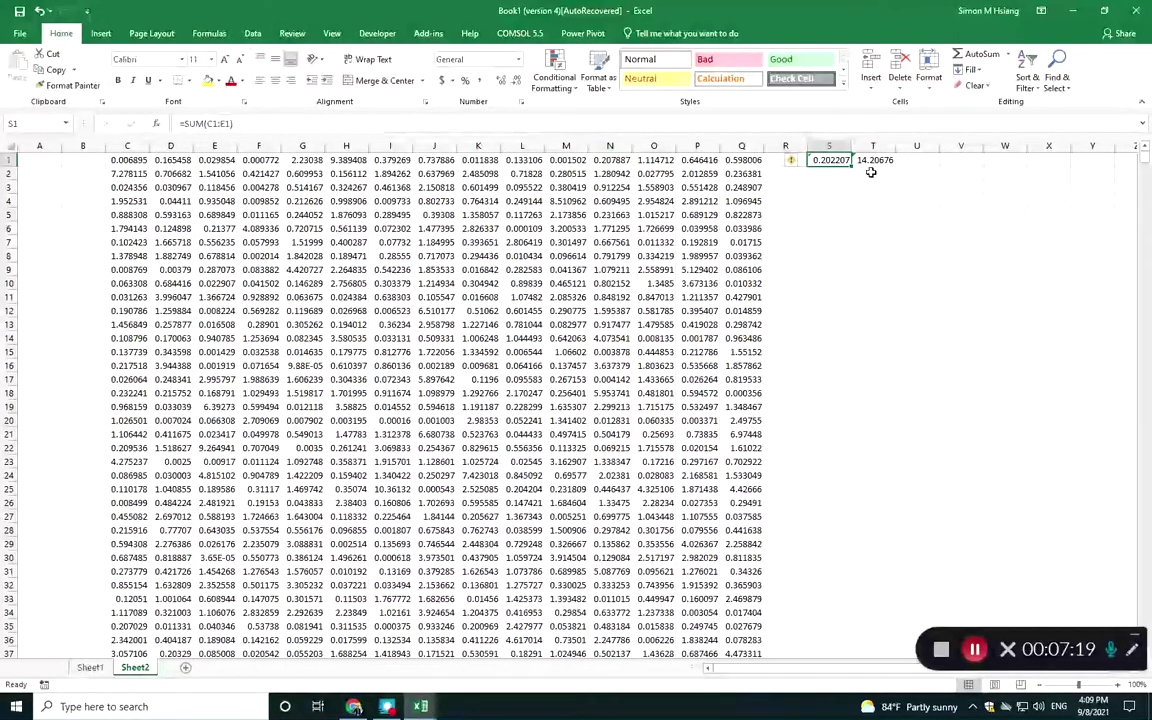
drag(838, 162, 866, 160)
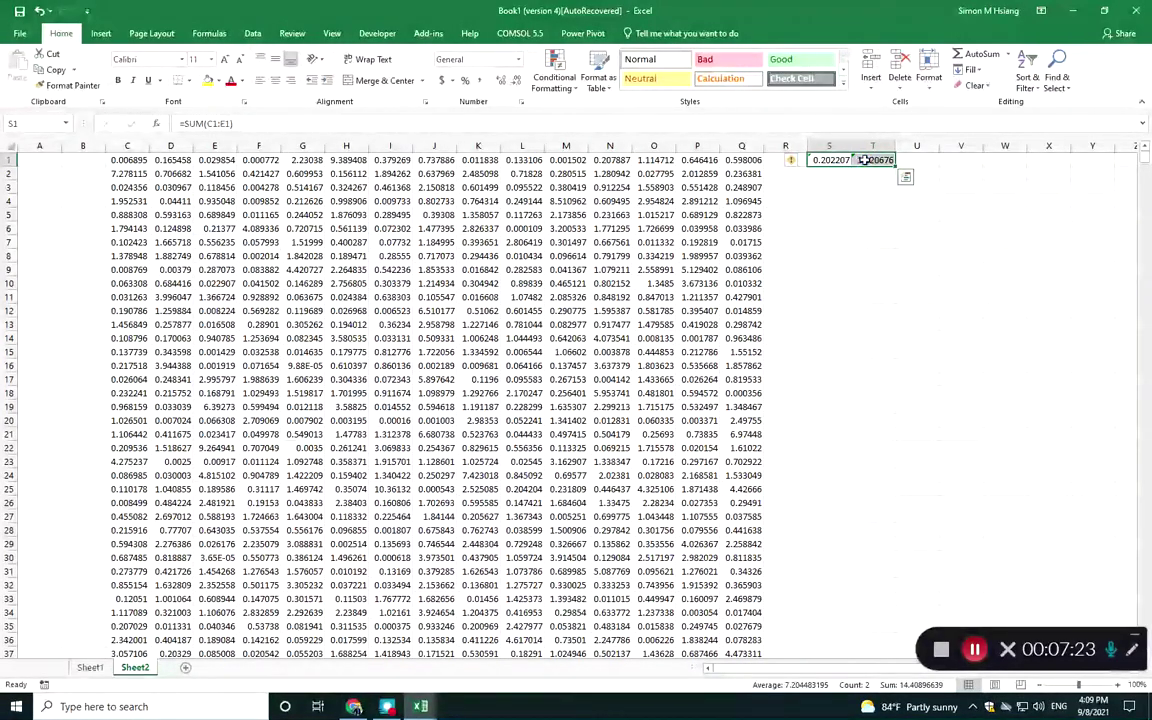
key(ctrl+c)
click(33, 124)
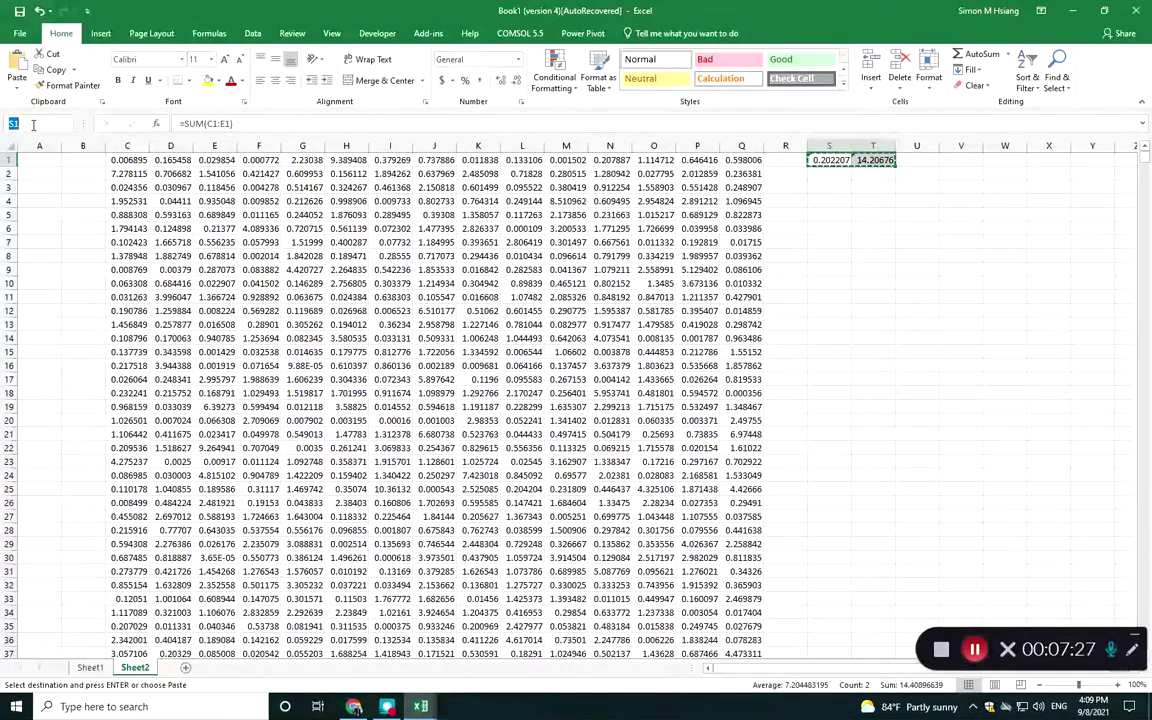
key(Return)
key(ctrl+v)
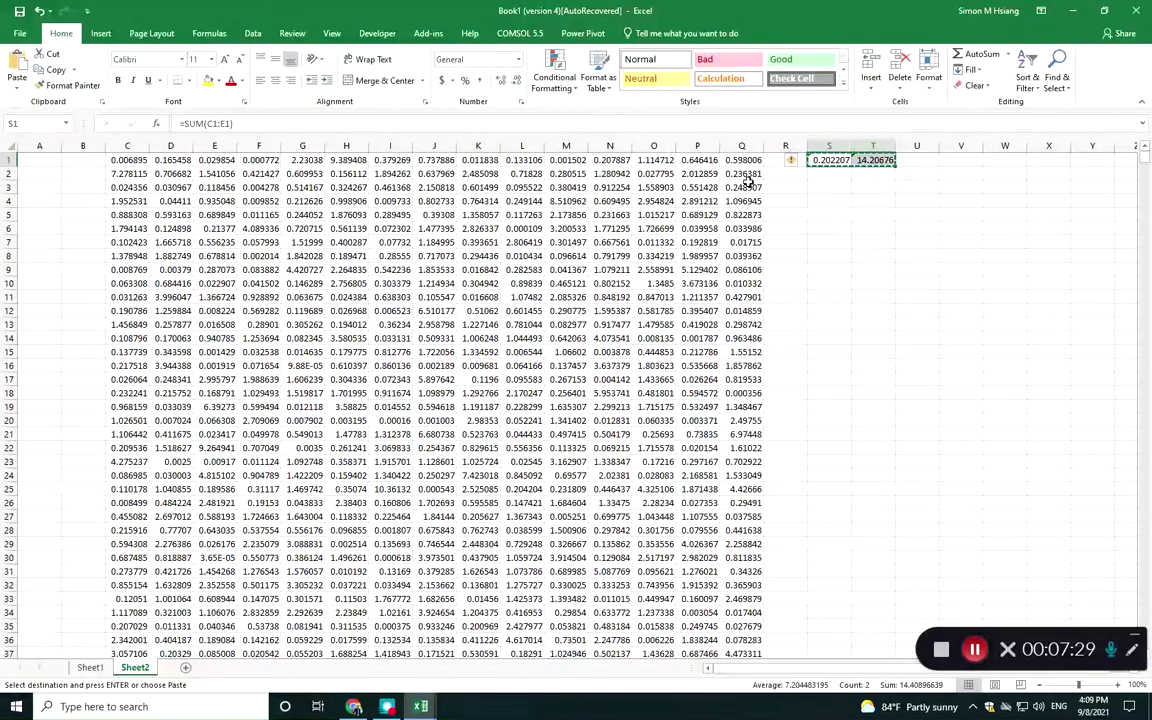
click(958, 158)
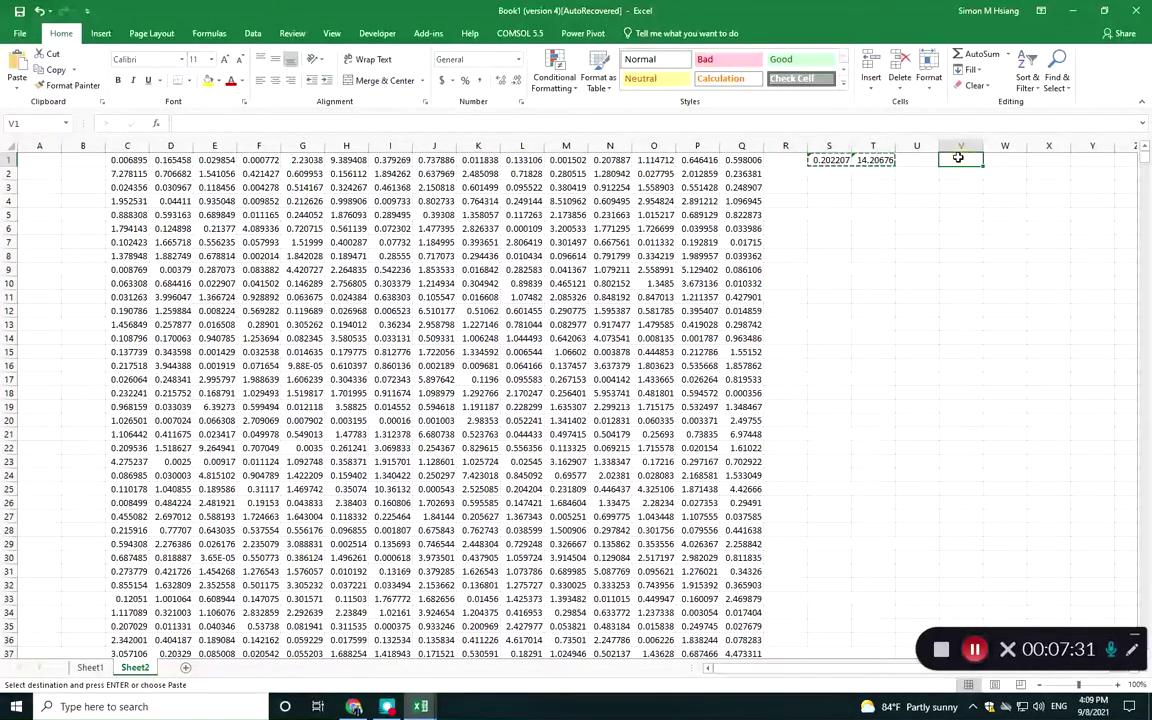
text(=)
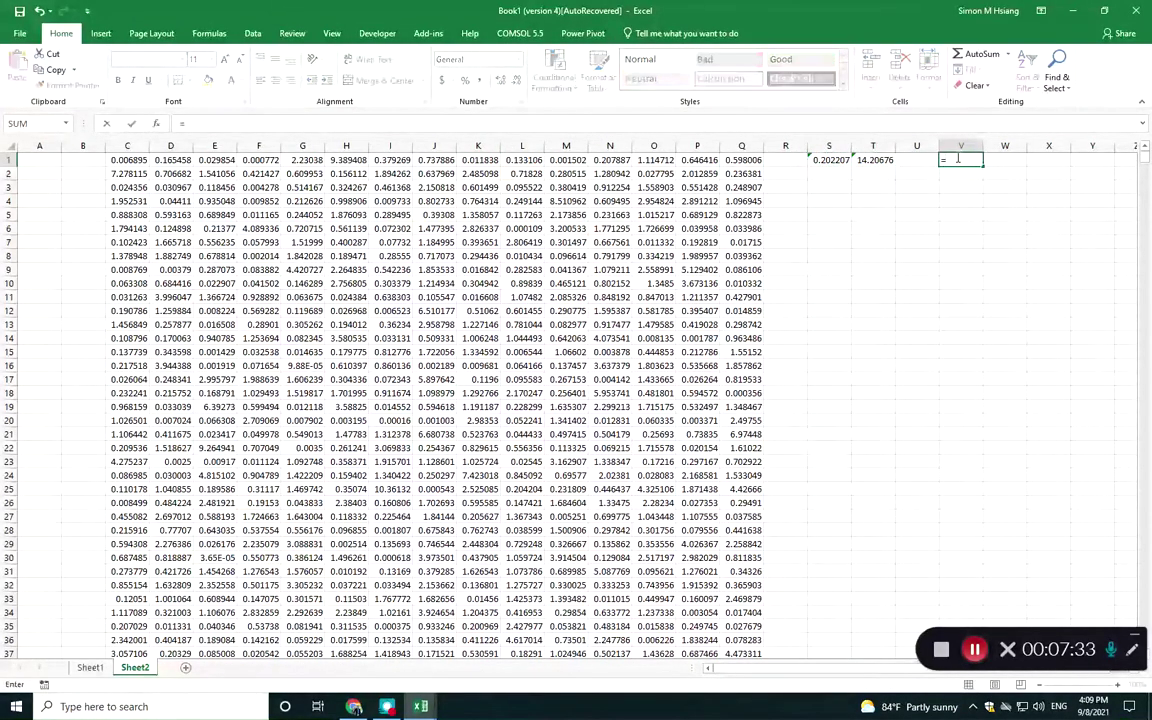
click(830, 160)
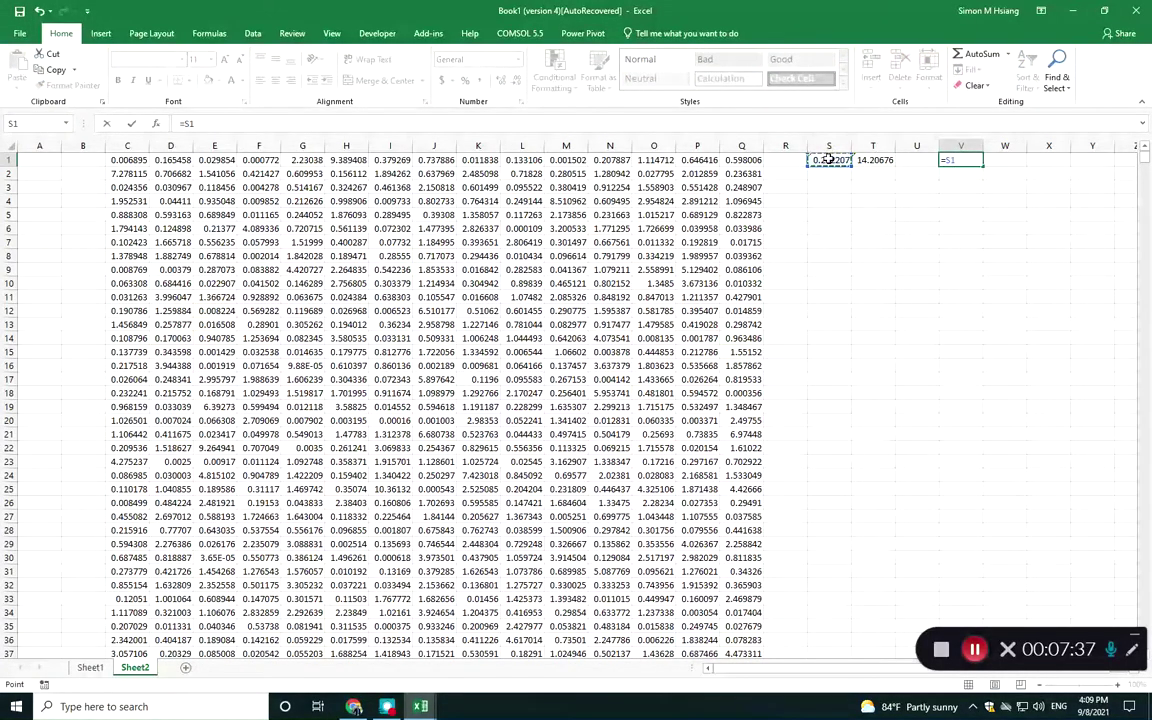
text(/3))
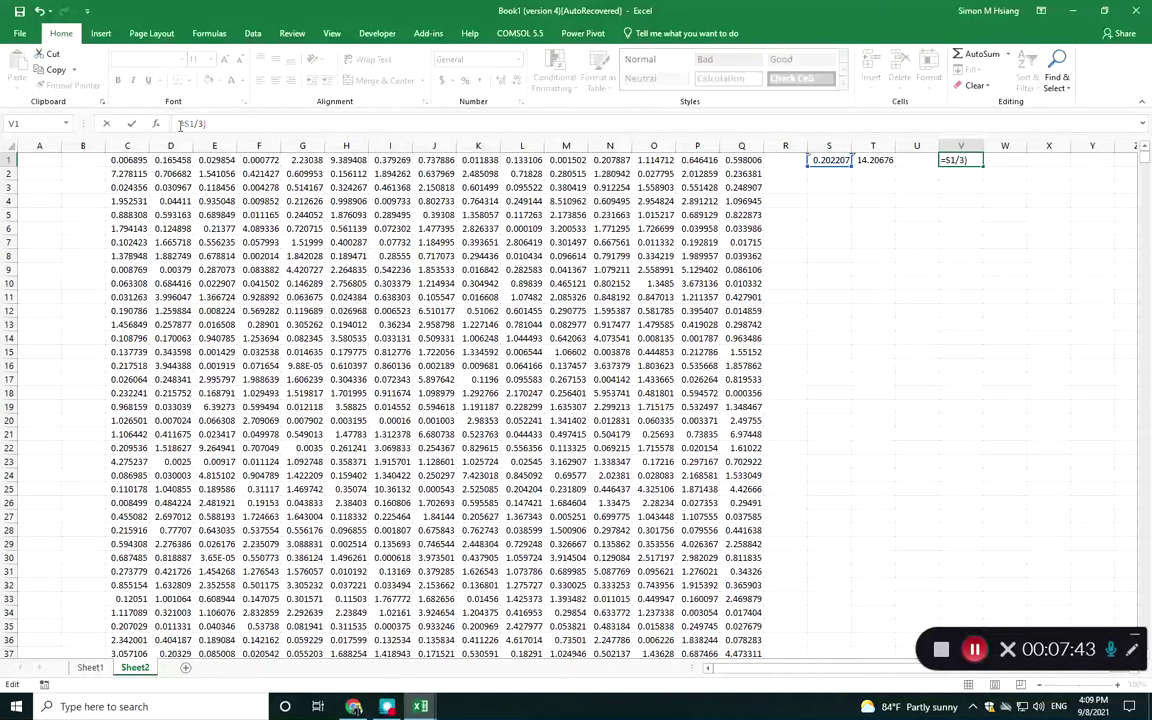
drag(185, 123, 202, 123)
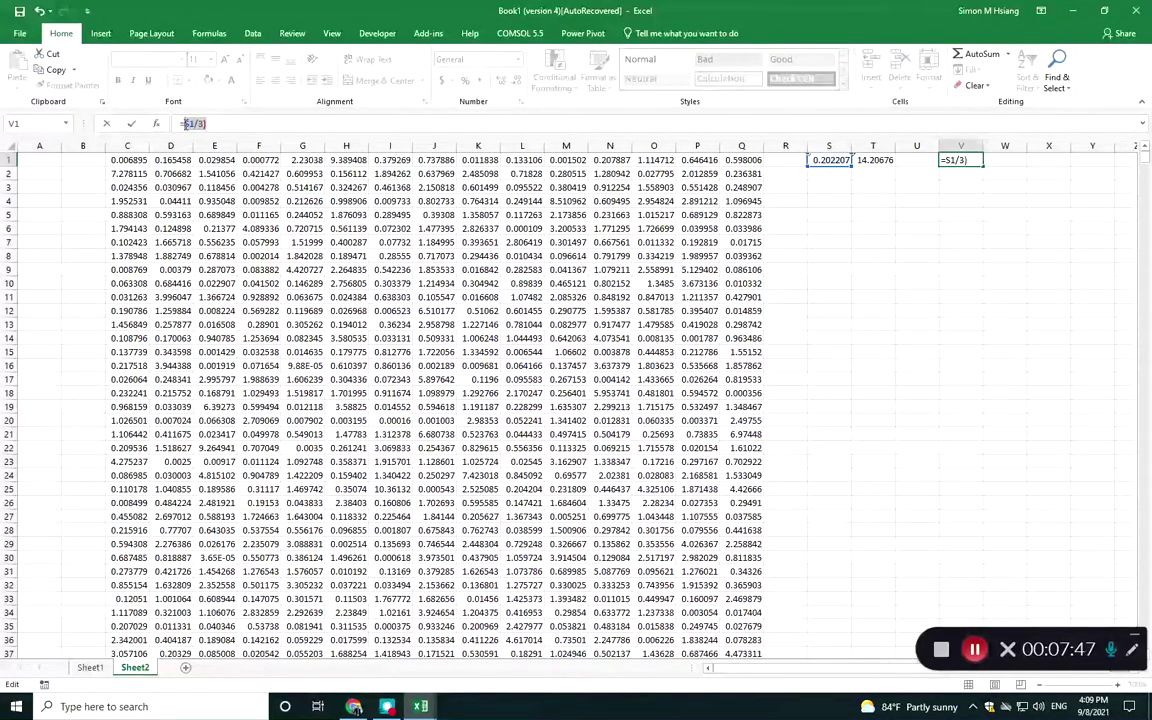
key(Escape)
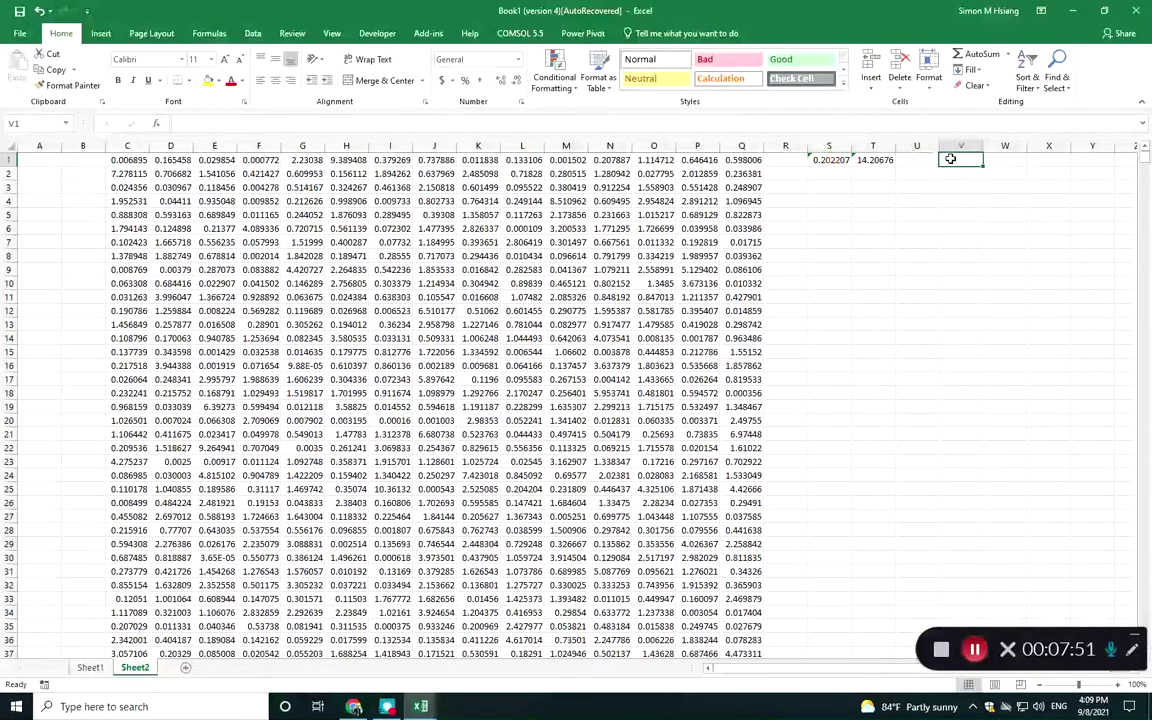
Begin a formula in V1 that divides S1 by COUNT(C1:E1)
text(=)
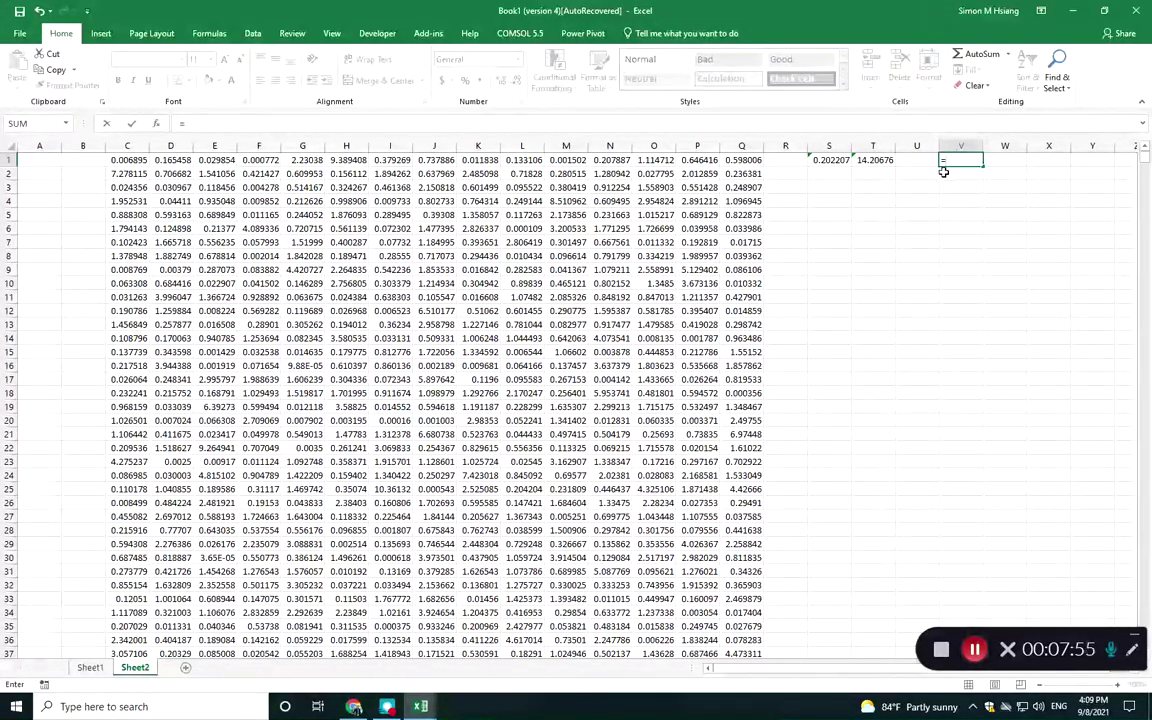
click(828, 160)
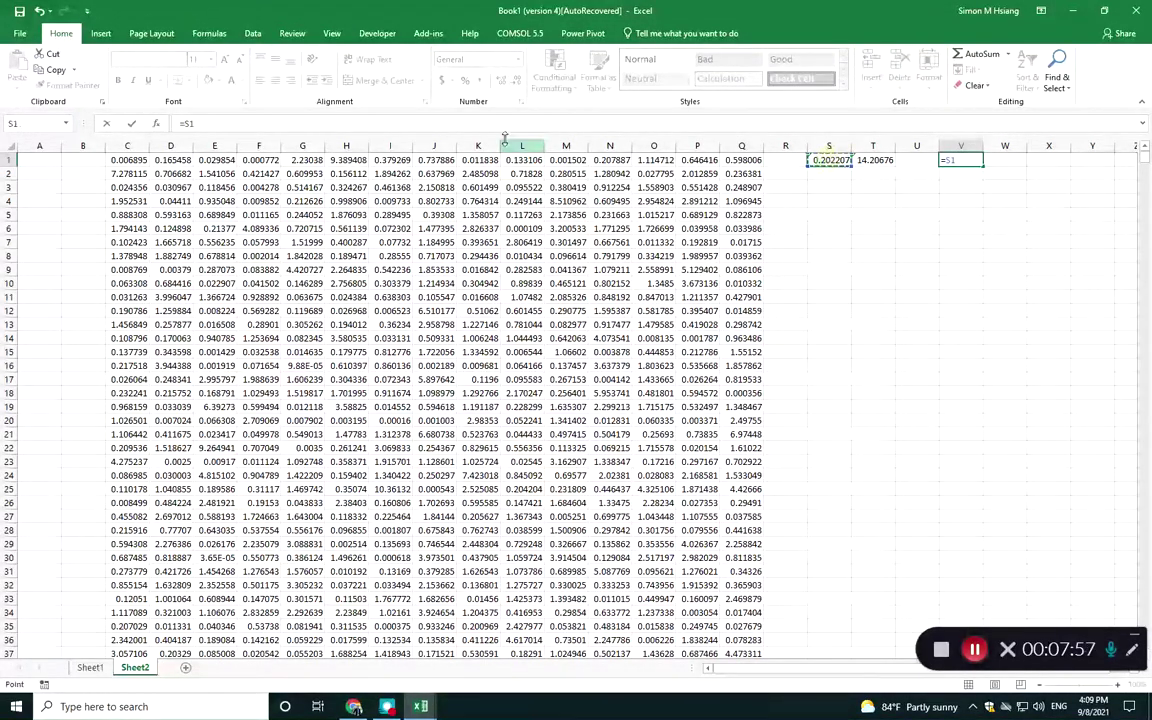
click(210, 124)
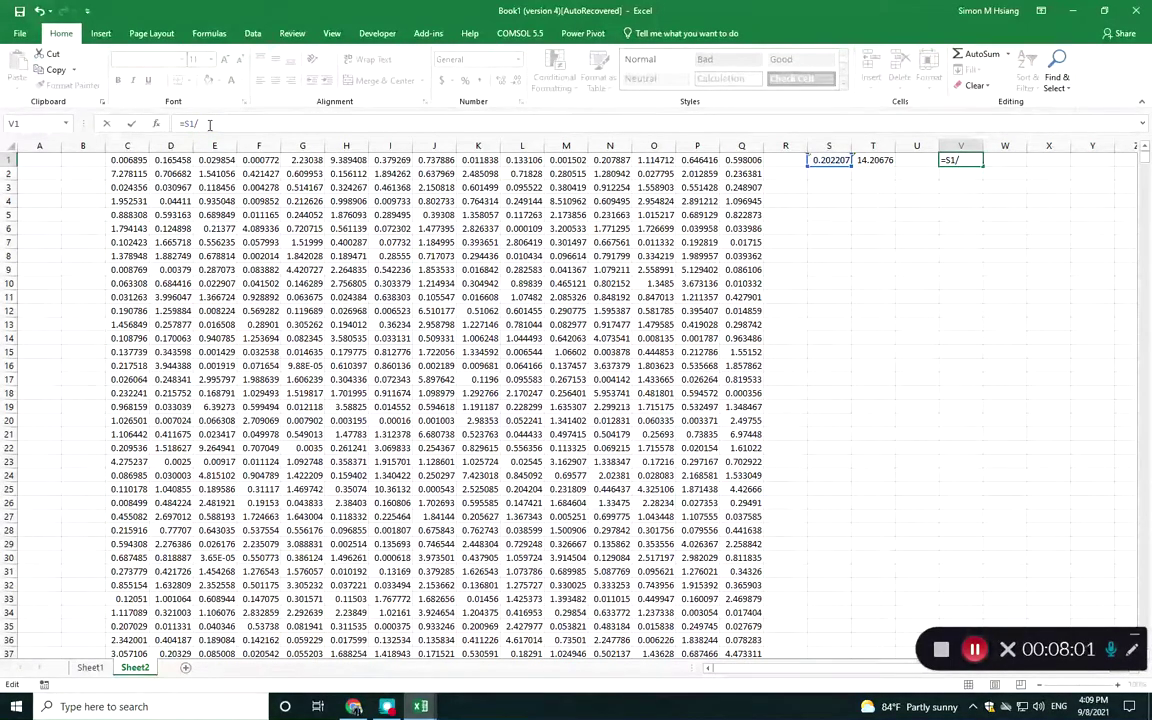
text(co)
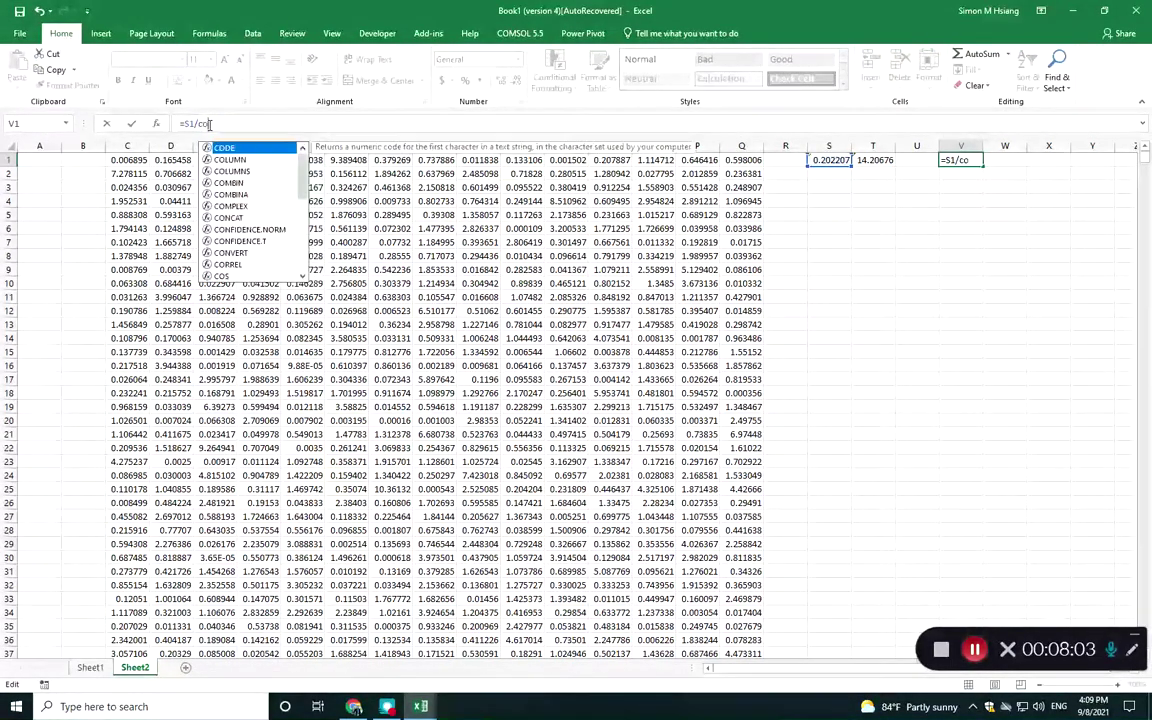
text(unt()
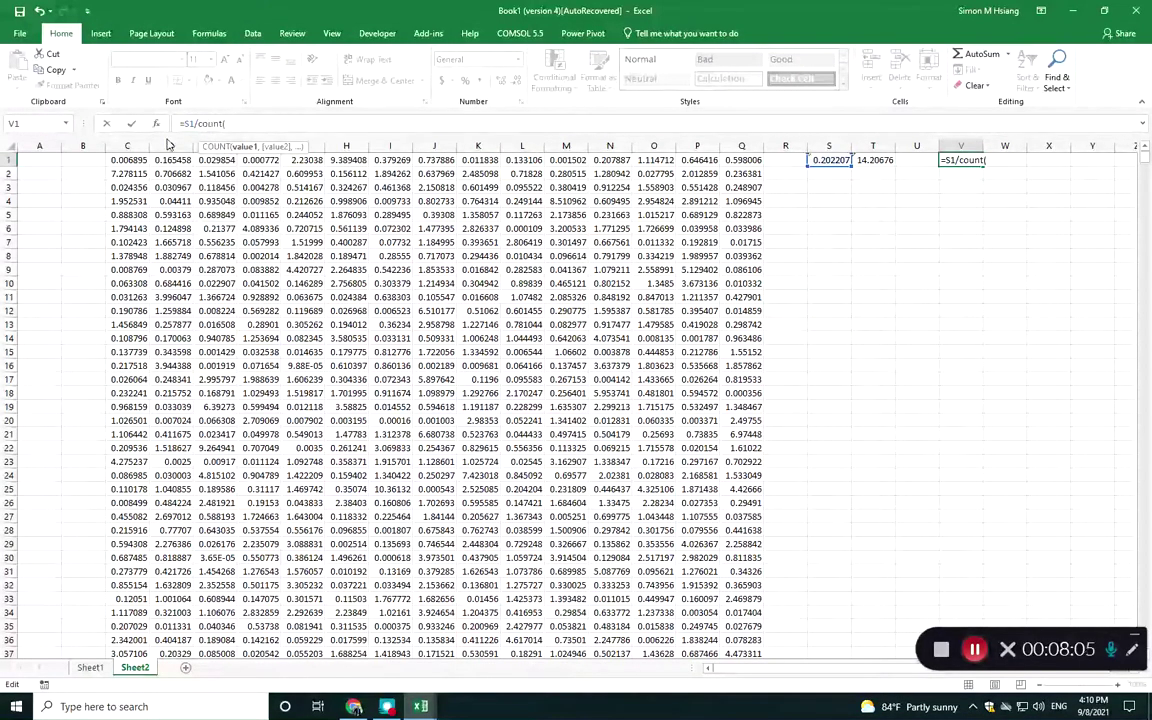
drag(118, 160, 205, 160)
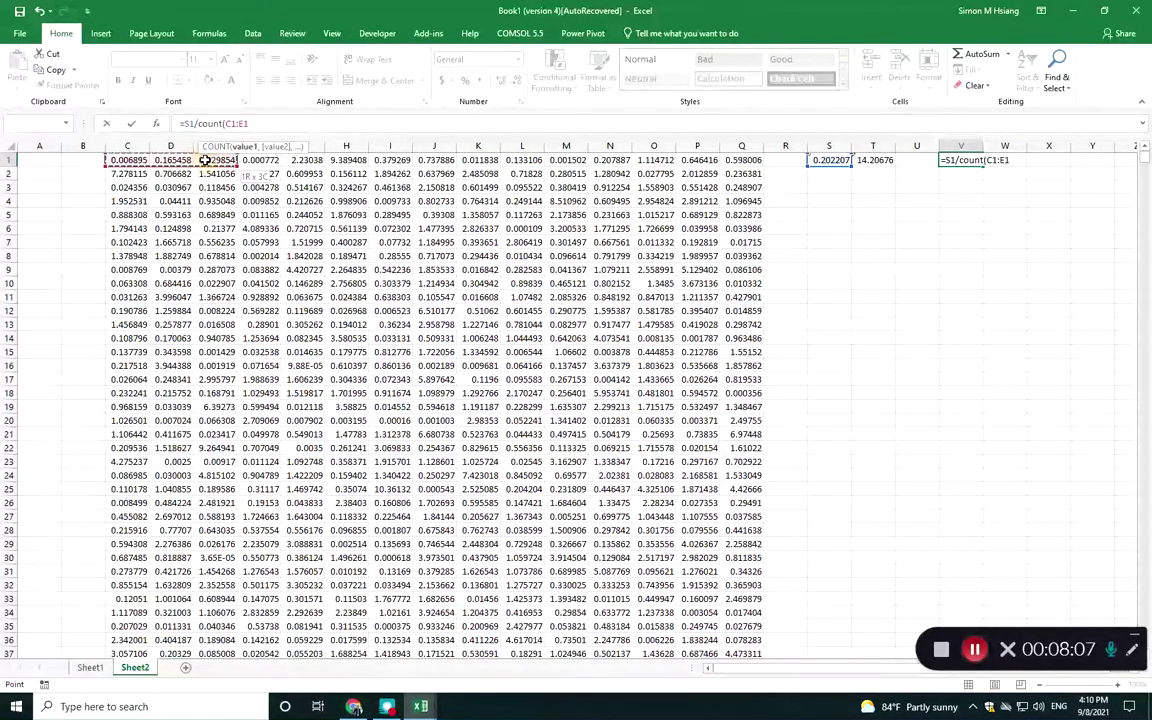
text())
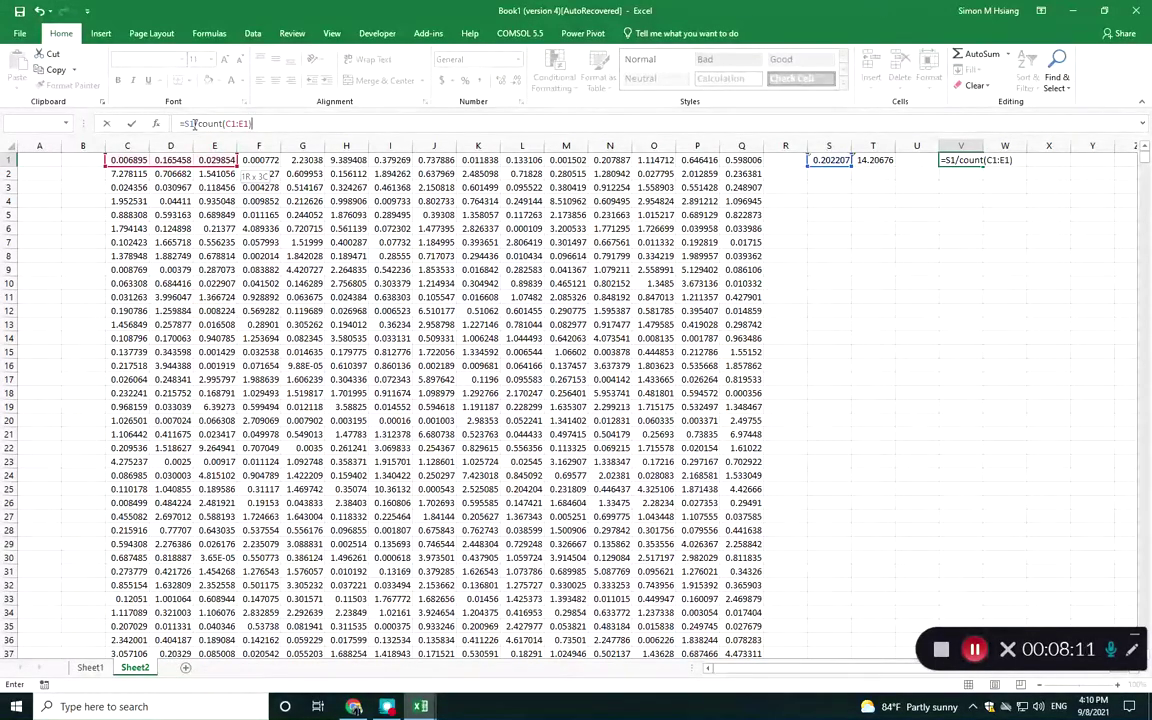
Replace the COUNT(C1:E1) divisor in V1 with 3 and enclose S1/3 in parentheses
drag(197, 123, 256, 123)
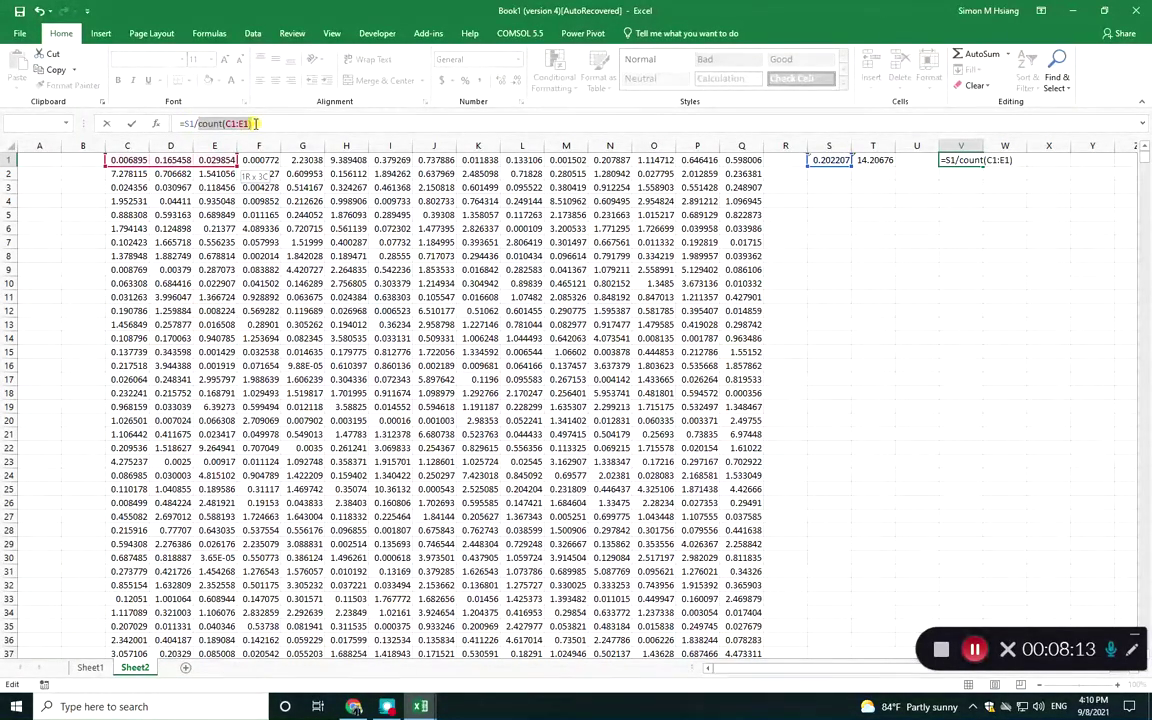
text(3)
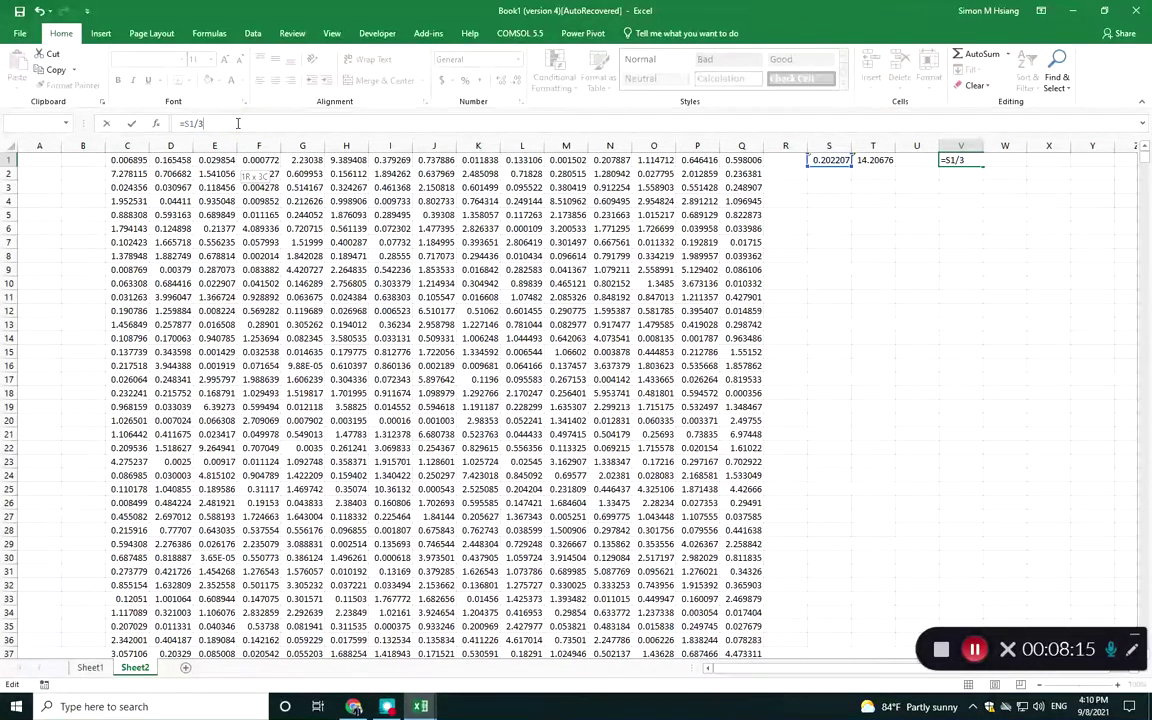
text())
click(186, 123)
text(()
Complete the V1 formula by dividing by T1/10 in parentheses, giving =(S1/3)/(T1/10)
click(245, 123)
text(/)
click(875, 161)
text(/)
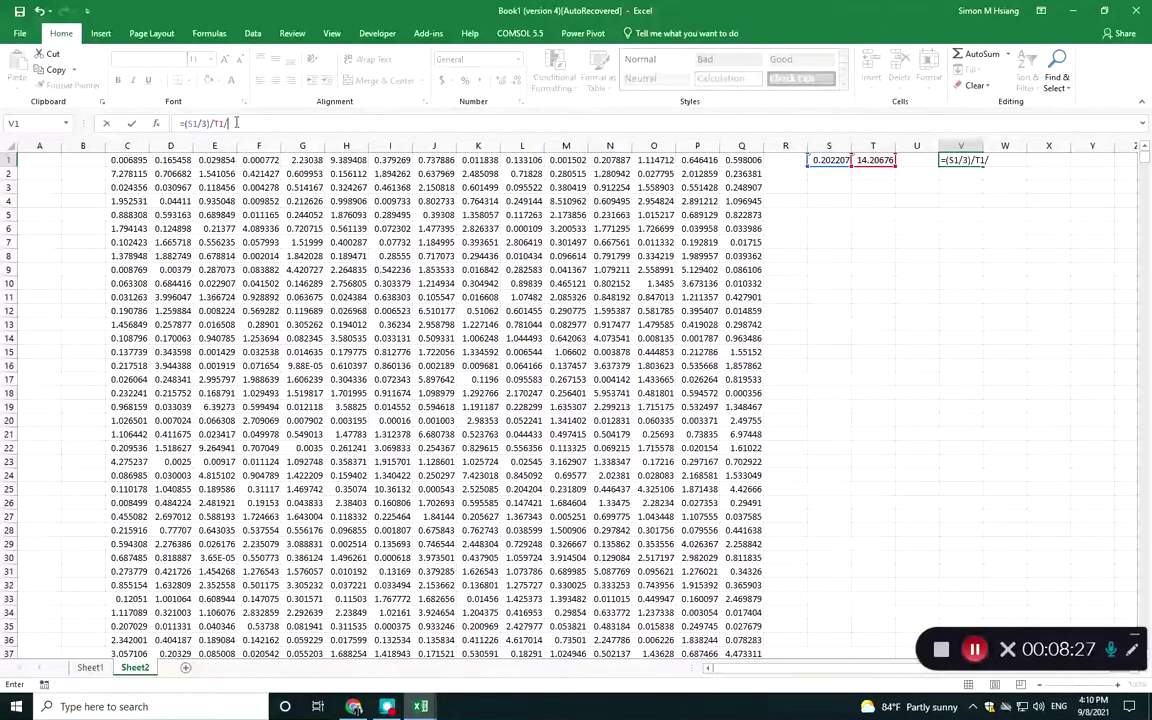
text(10)
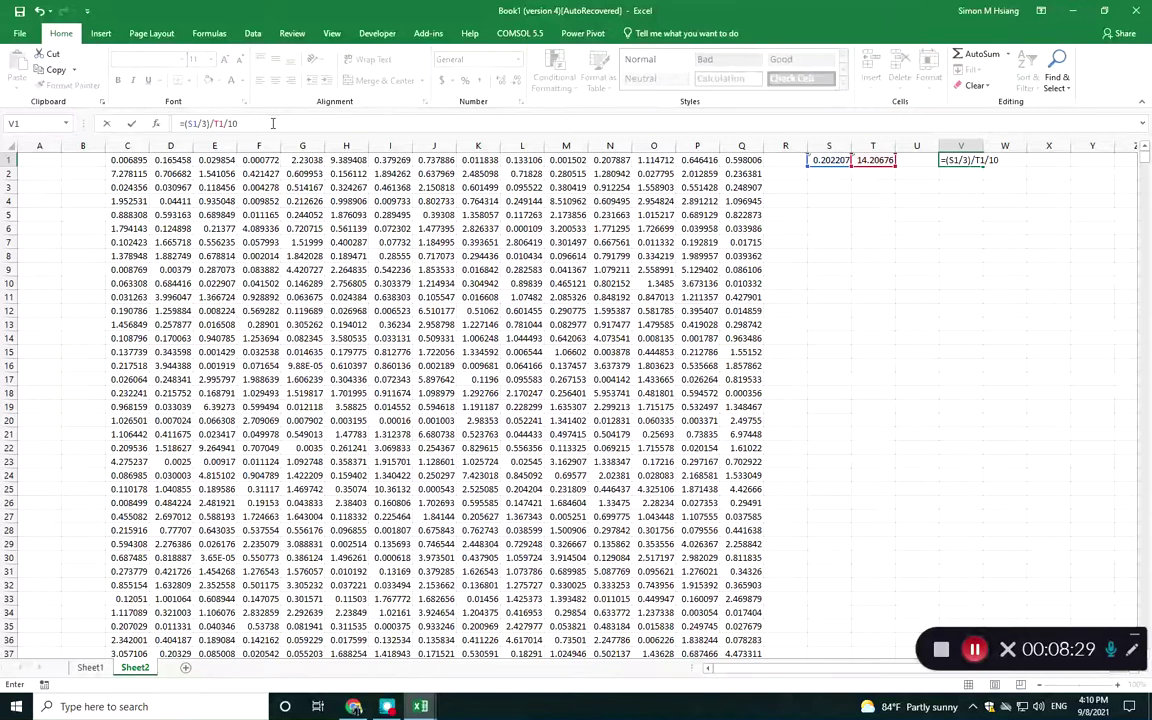
text())
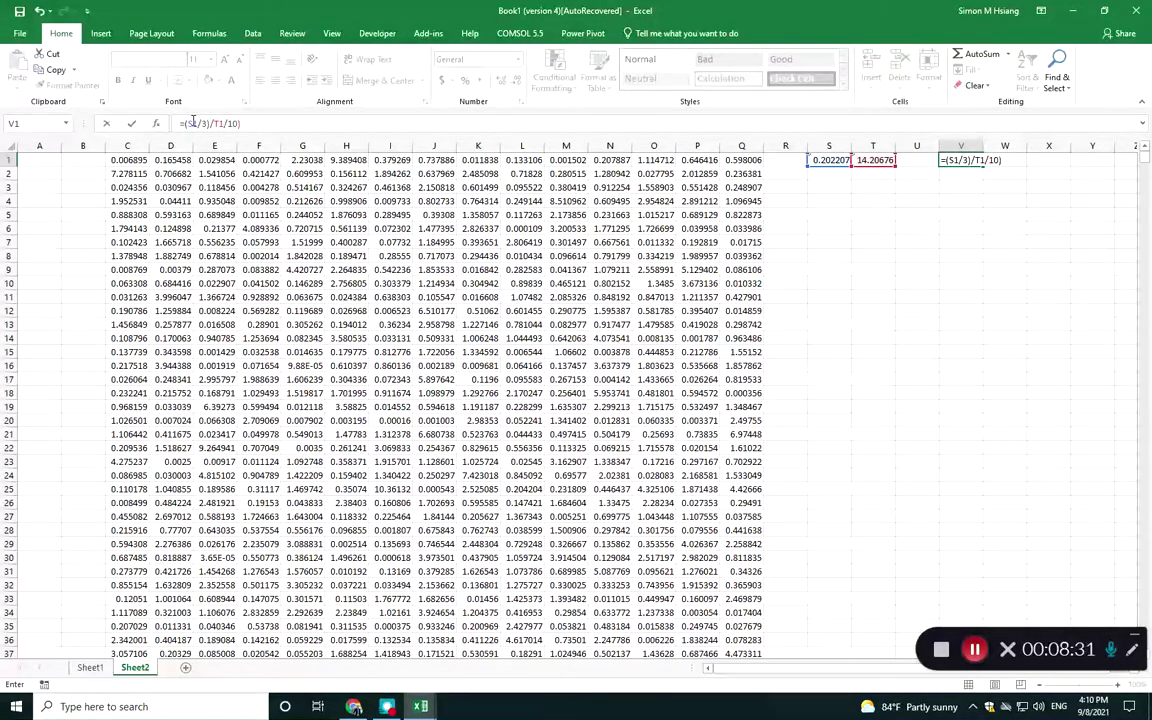
click(214, 123)
text(()
key(Return)
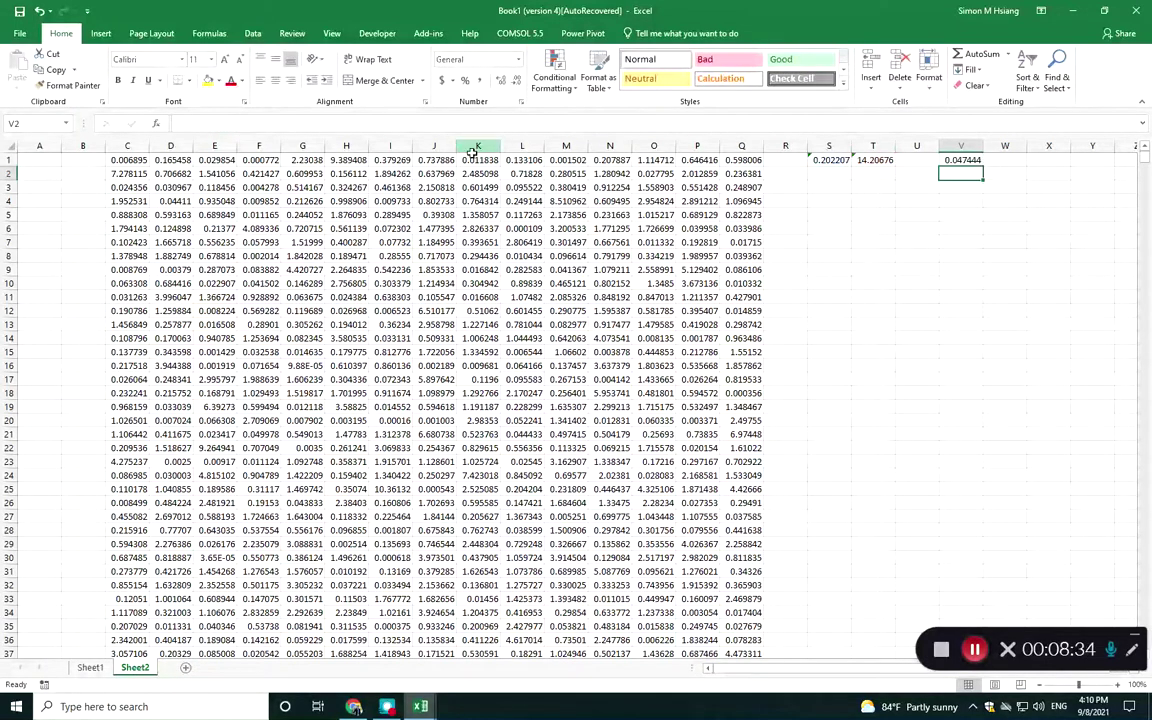
Enter =1/V1 in cell W1 to compute the reciprocal of the ratio
key(Up)
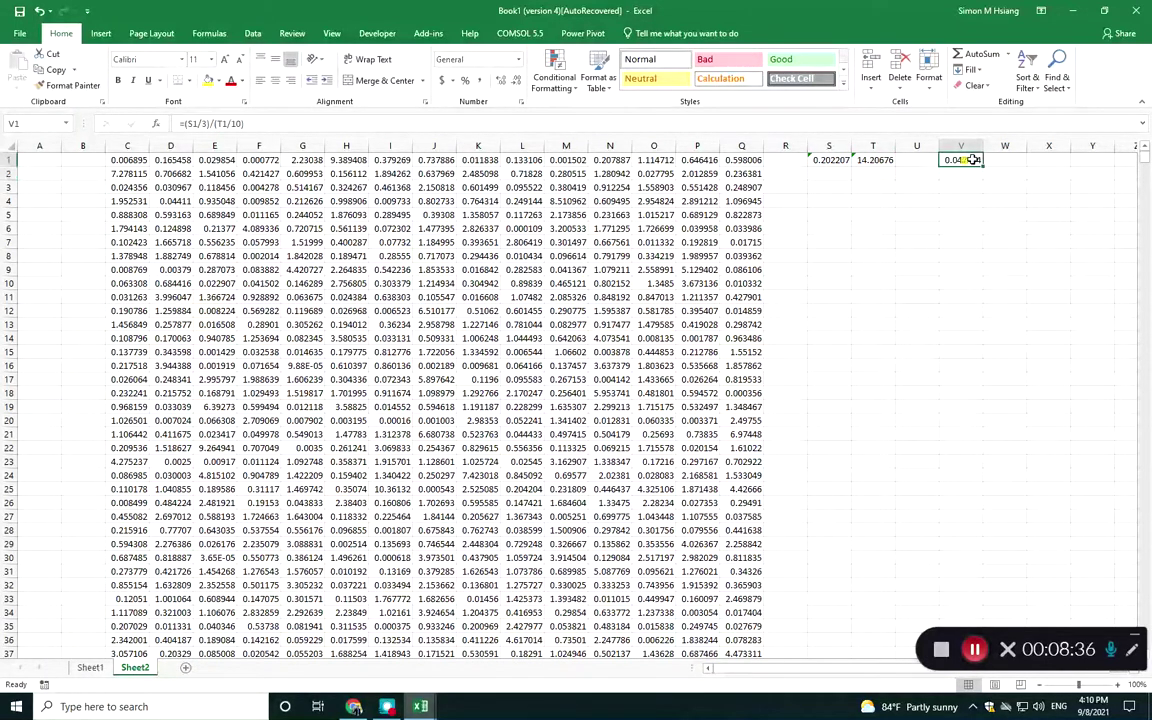
key(Right)
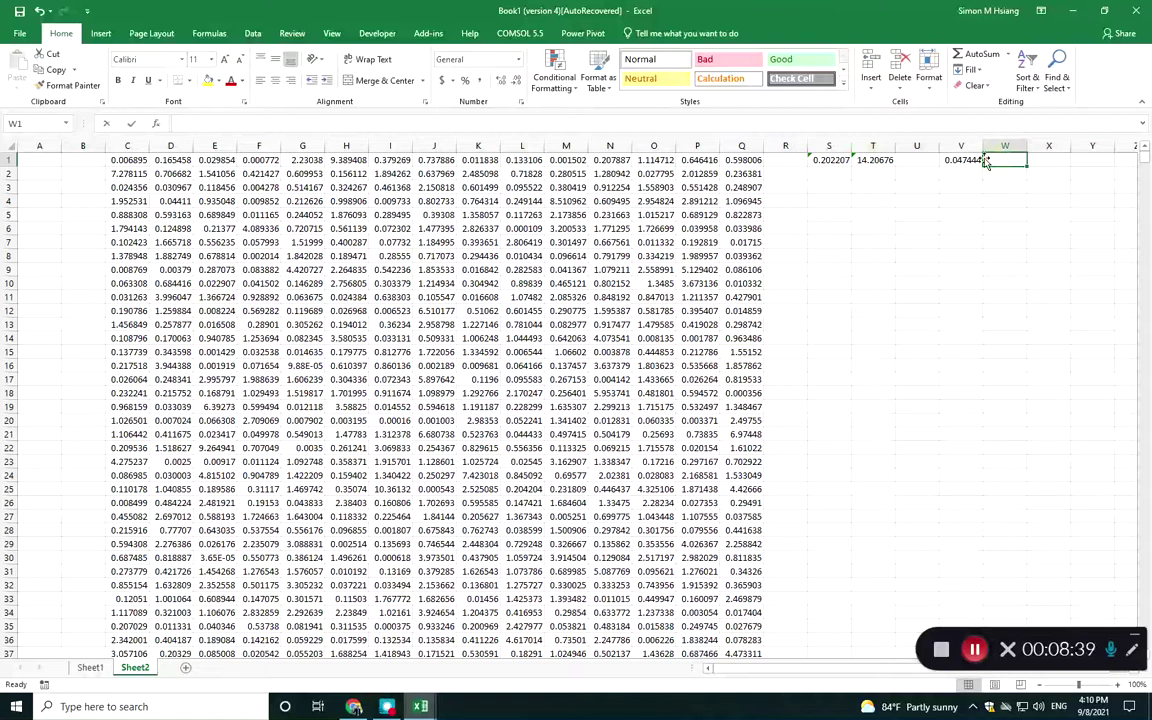
text(=)
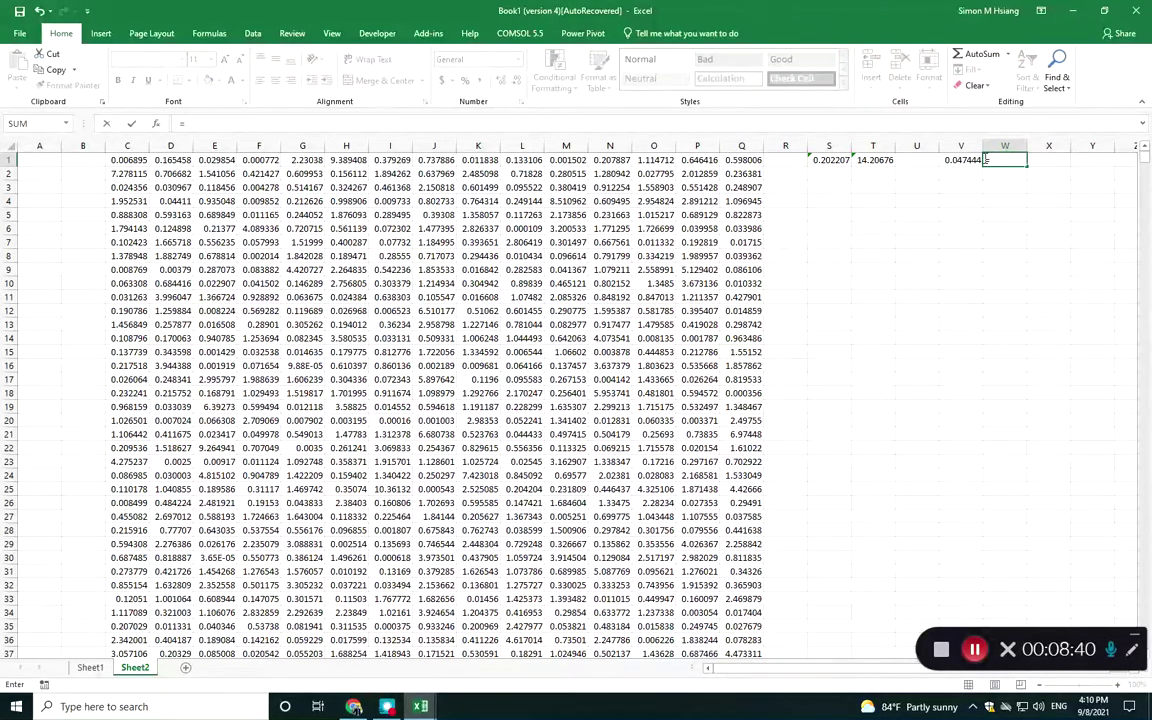
text(1/)
click(963, 160)
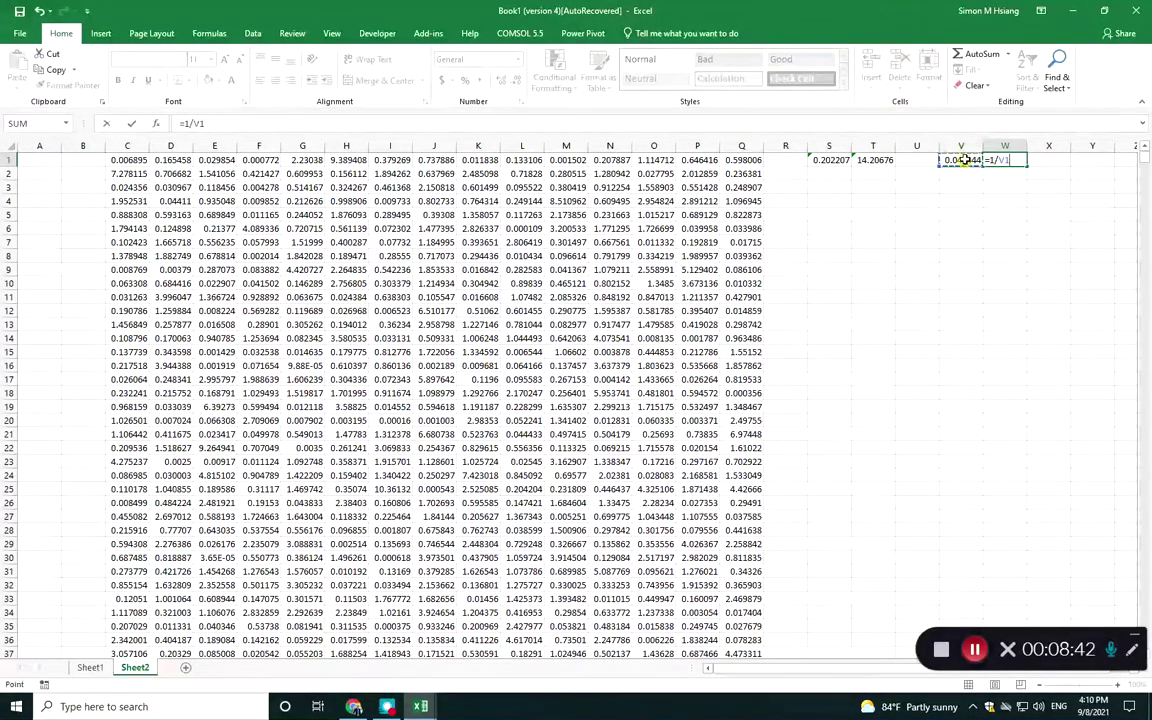
key(Return)
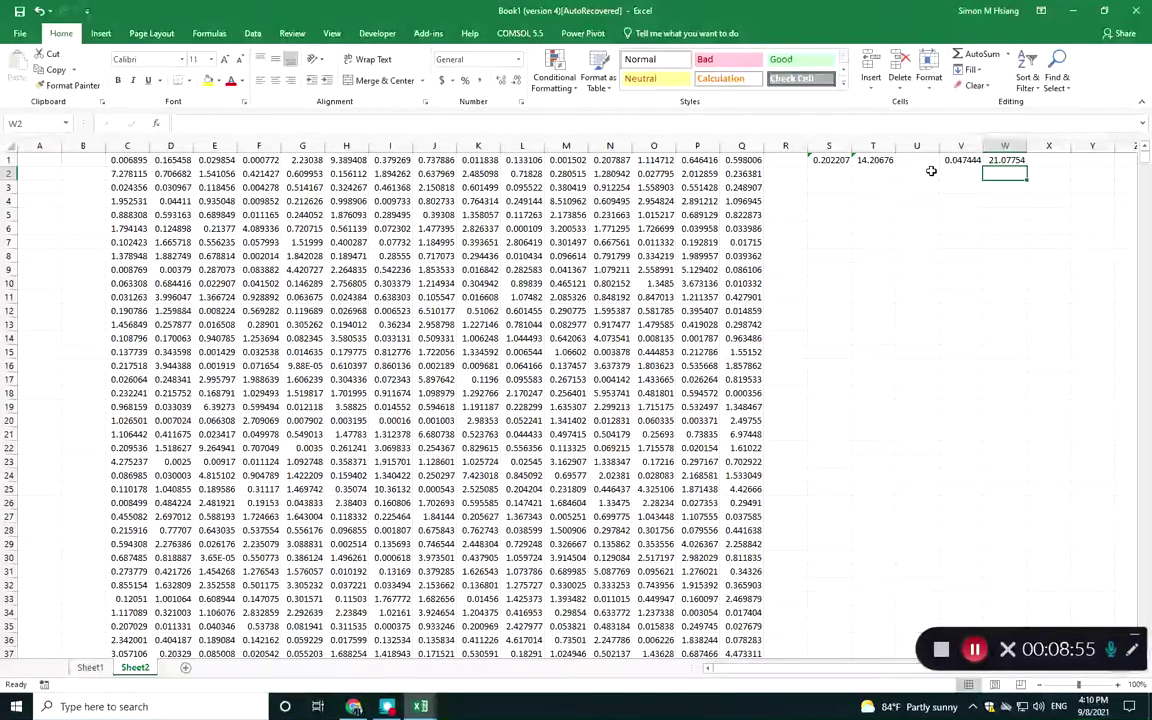
Copy the row 1 formulas in S1:W1
drag(818, 160, 966, 160)
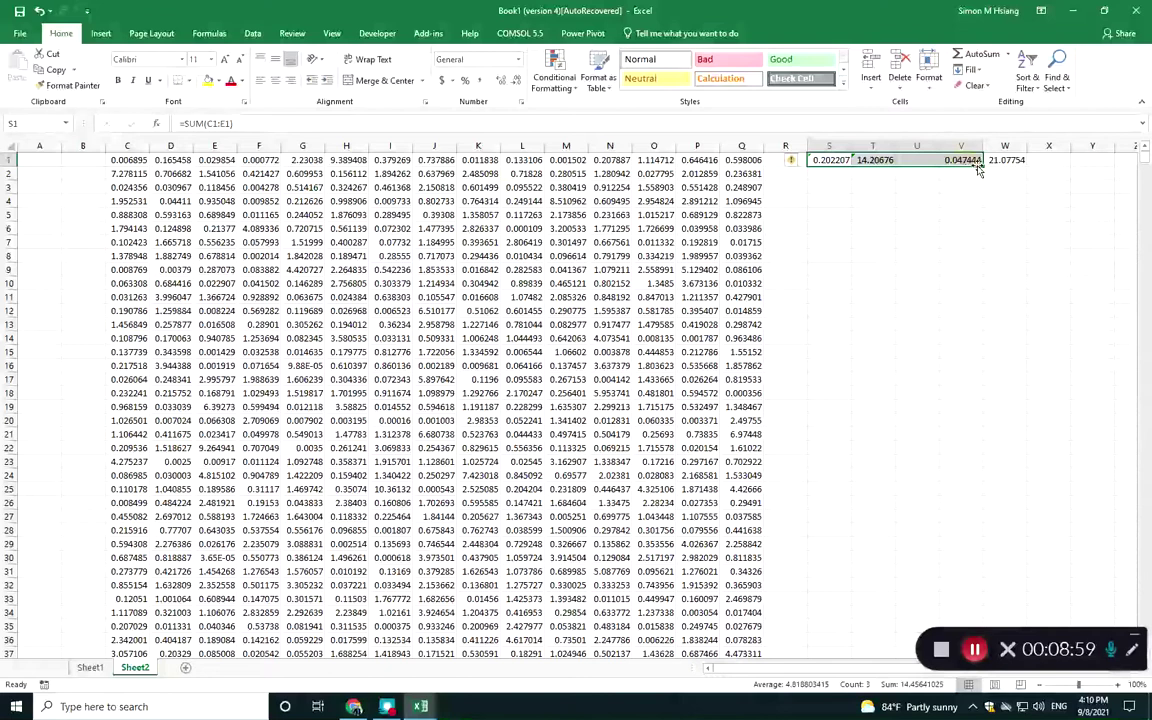
click(976, 171)
click(962, 160)
click(1005, 160)
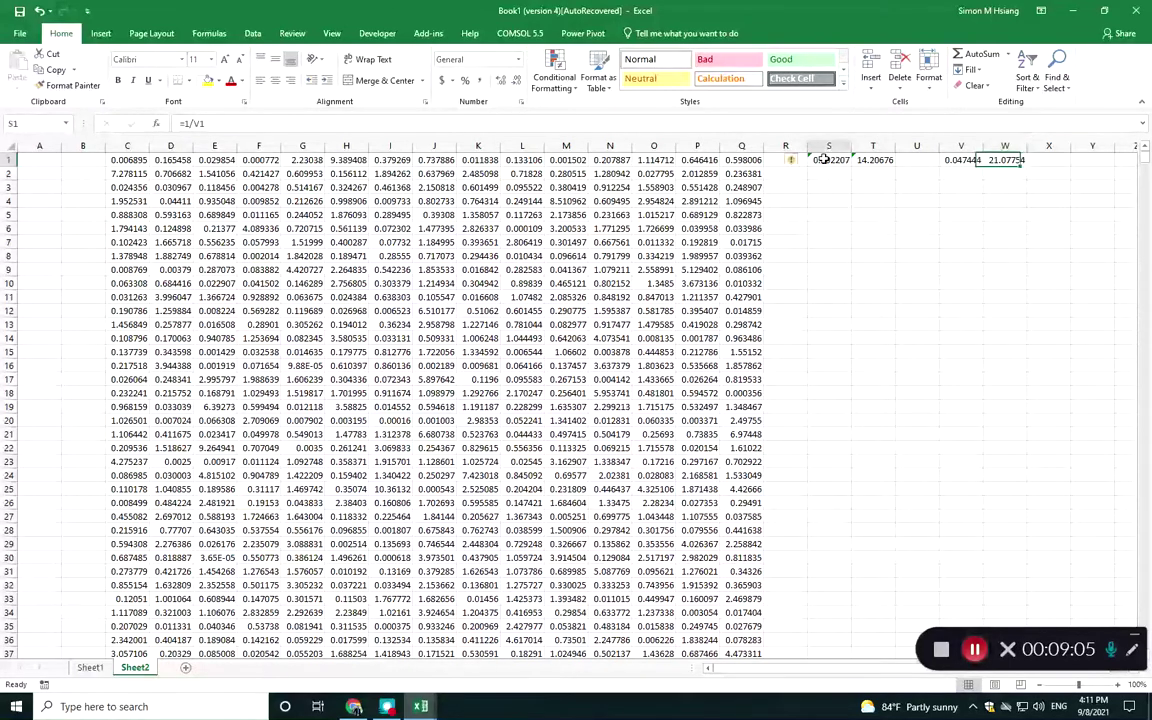
drag(830, 160, 1070, 161)
drag(993, 160, 989, 160)
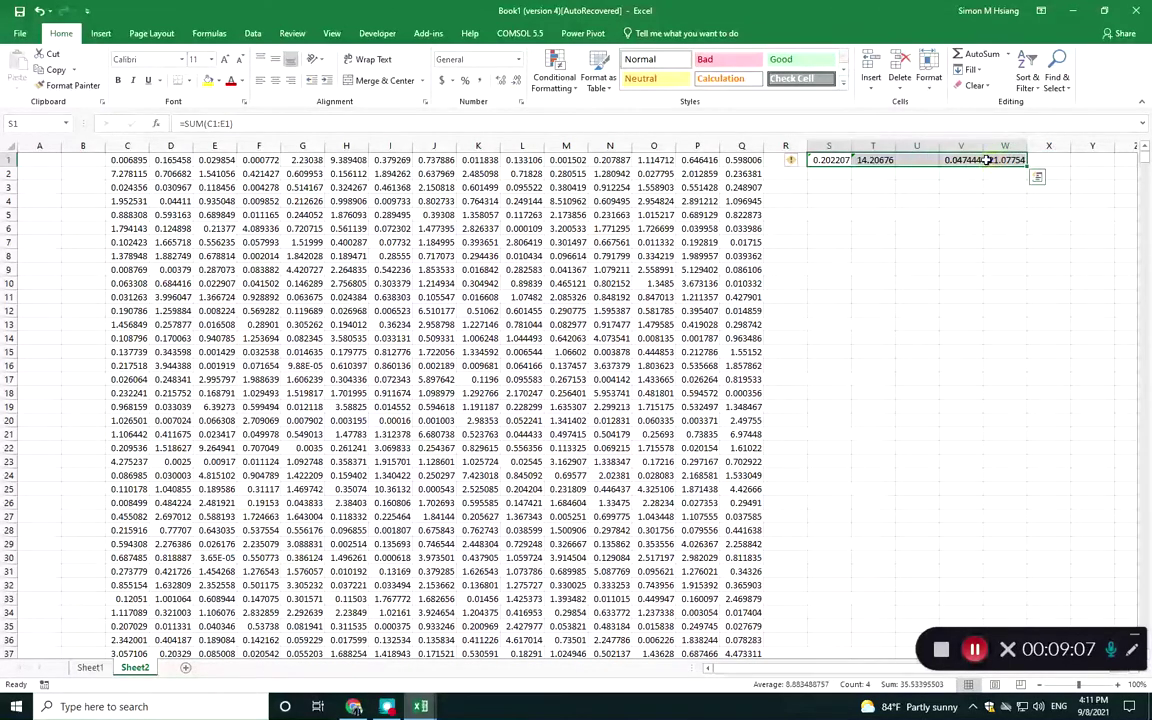
key(ctrl+c)
Paste the copied formulas down columns S to W through row 10000
click(31, 125)
text(w1000)
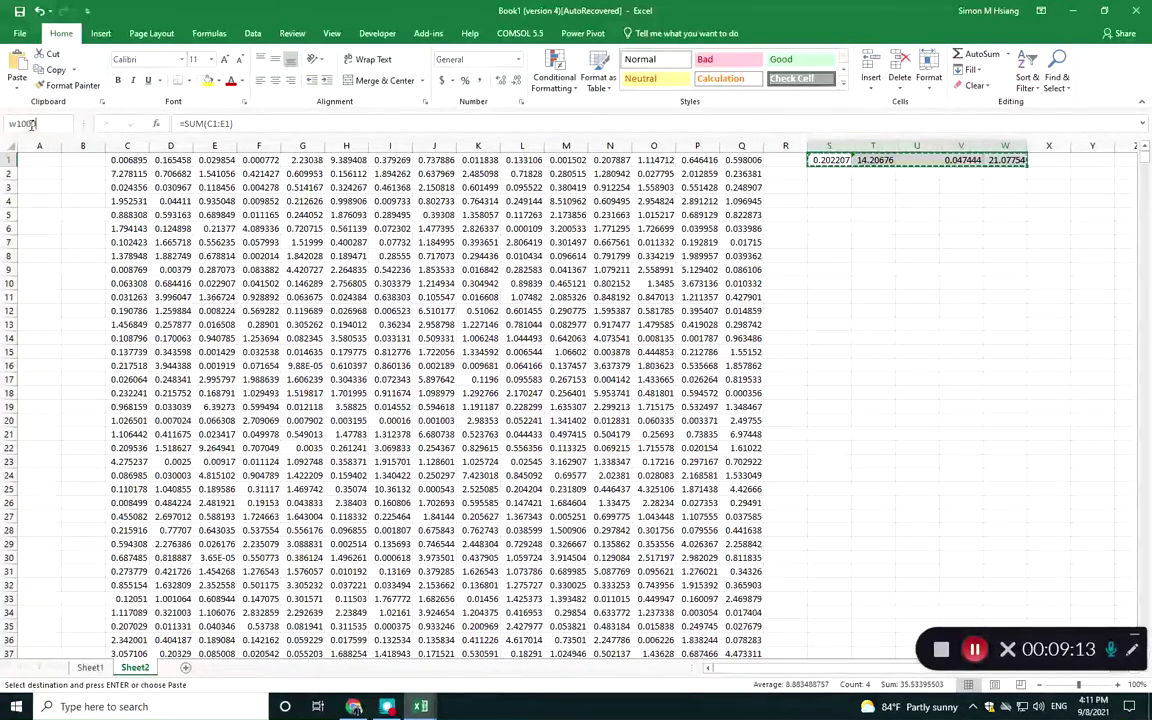
key(Return)
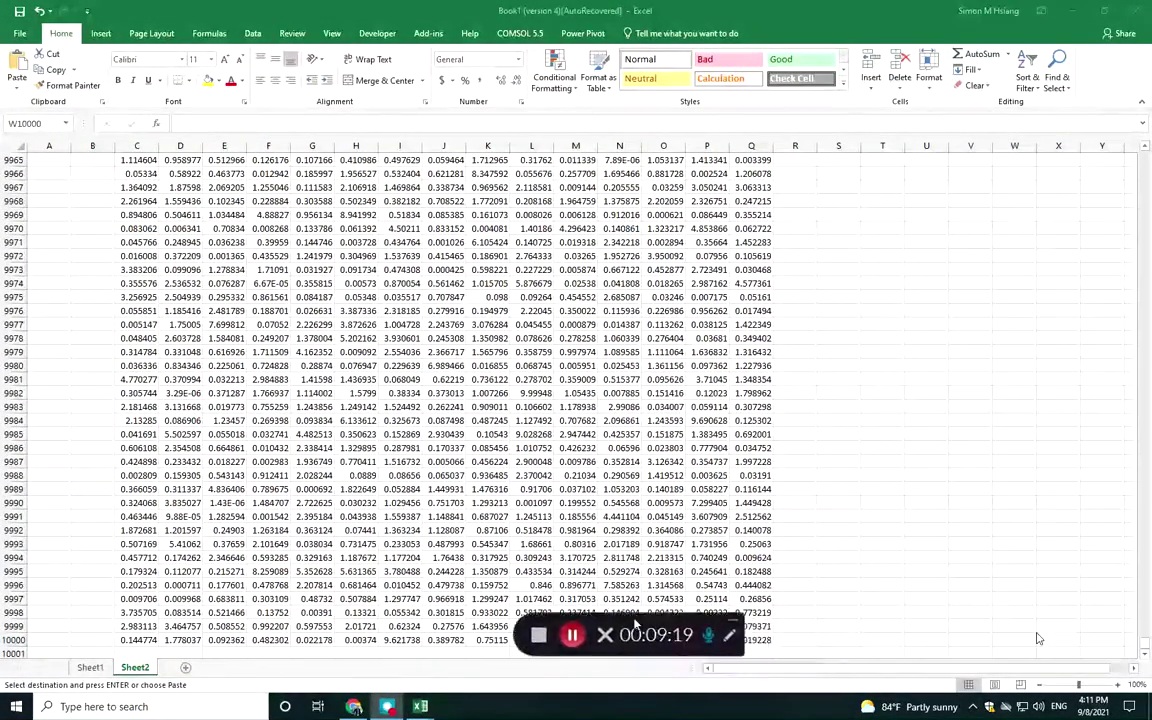
click(1024, 638)
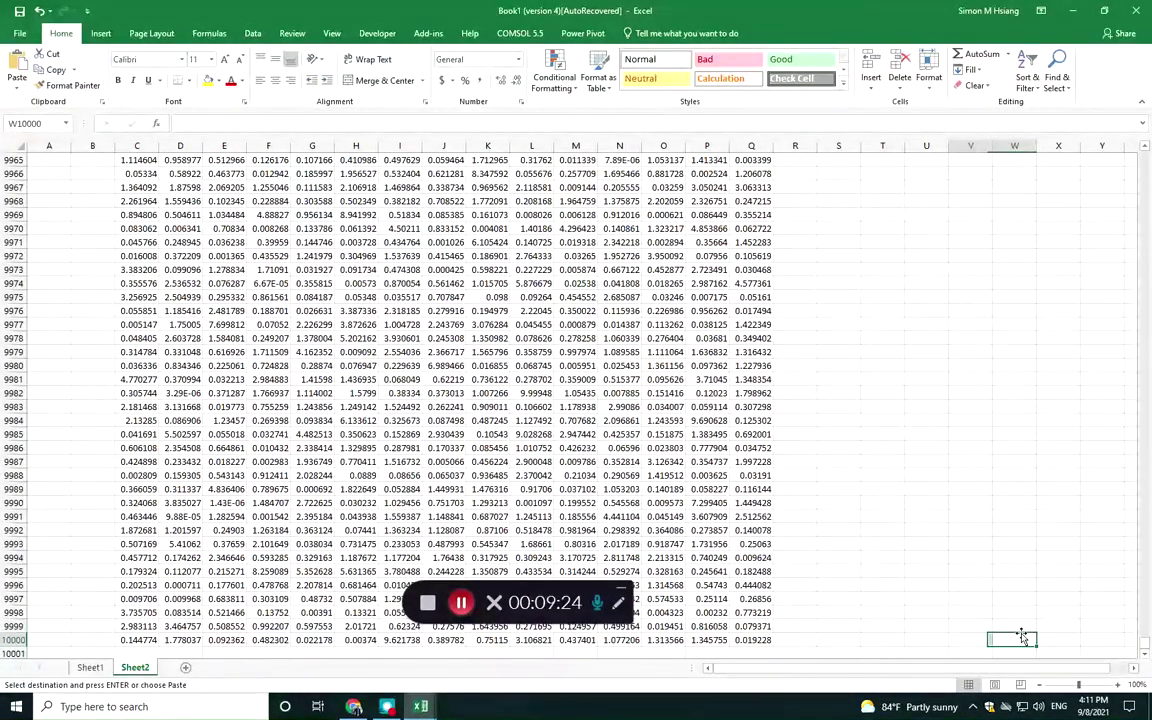
key(shift+Left)
key(shift+Left)
key(shift+Left)
key(shift+Left)
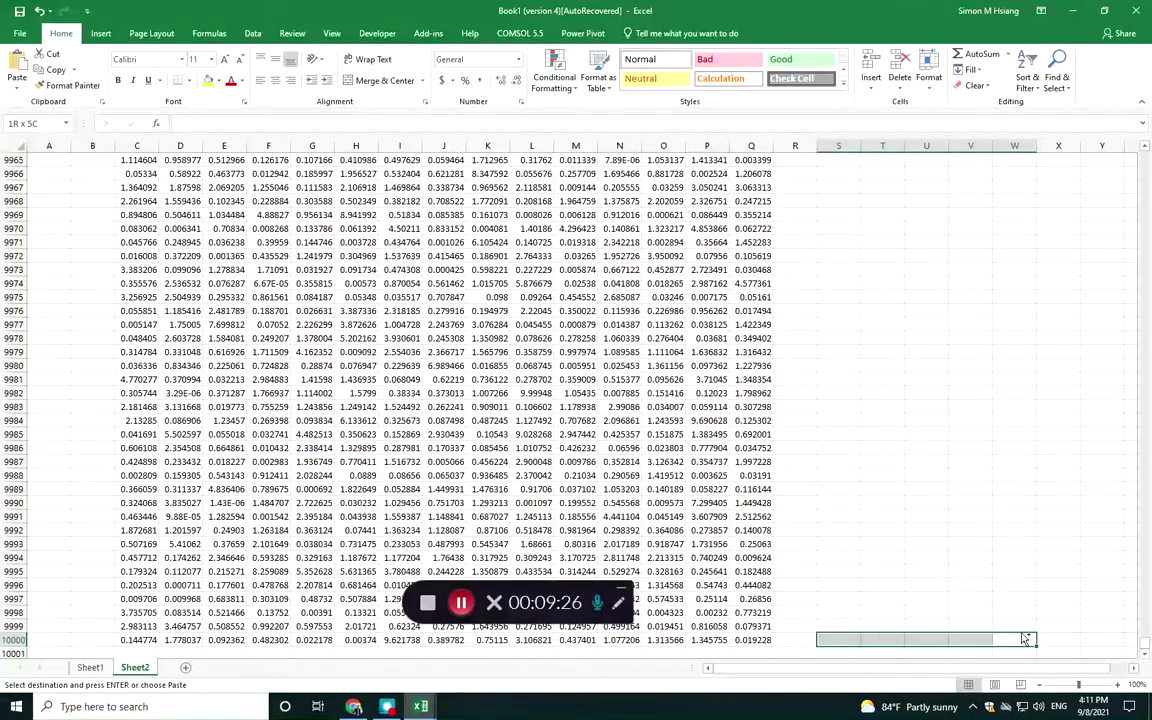
key(ctrl+shift+Up)
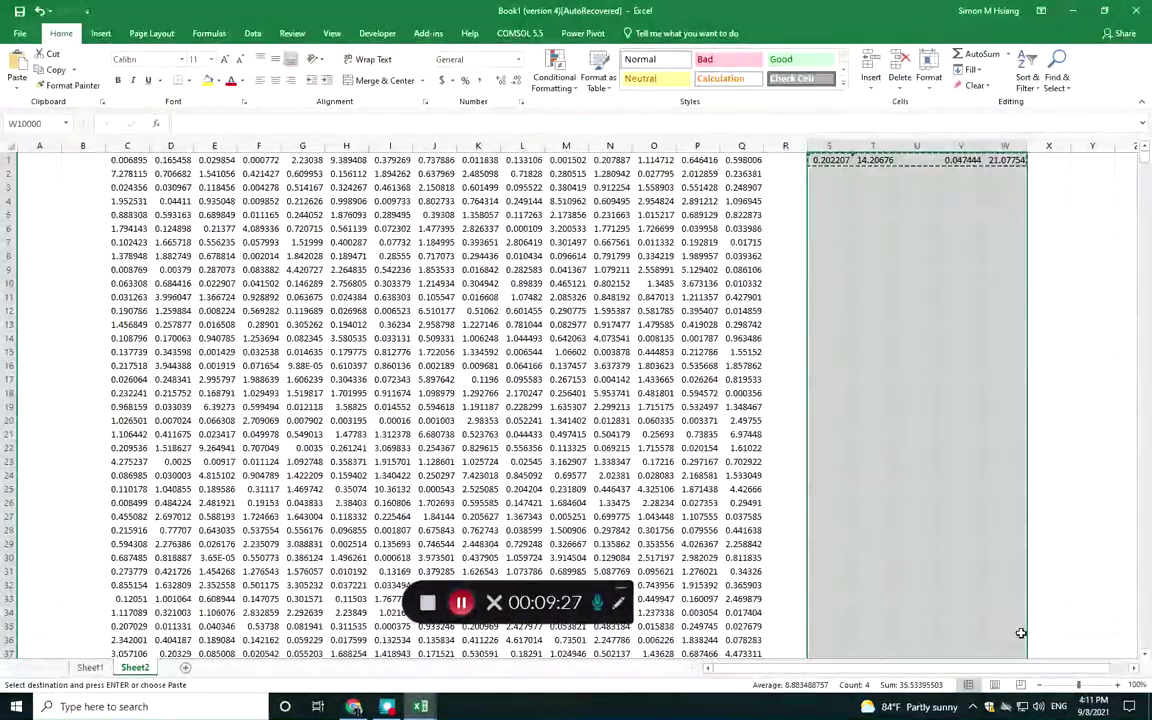
key(ctrl+v)
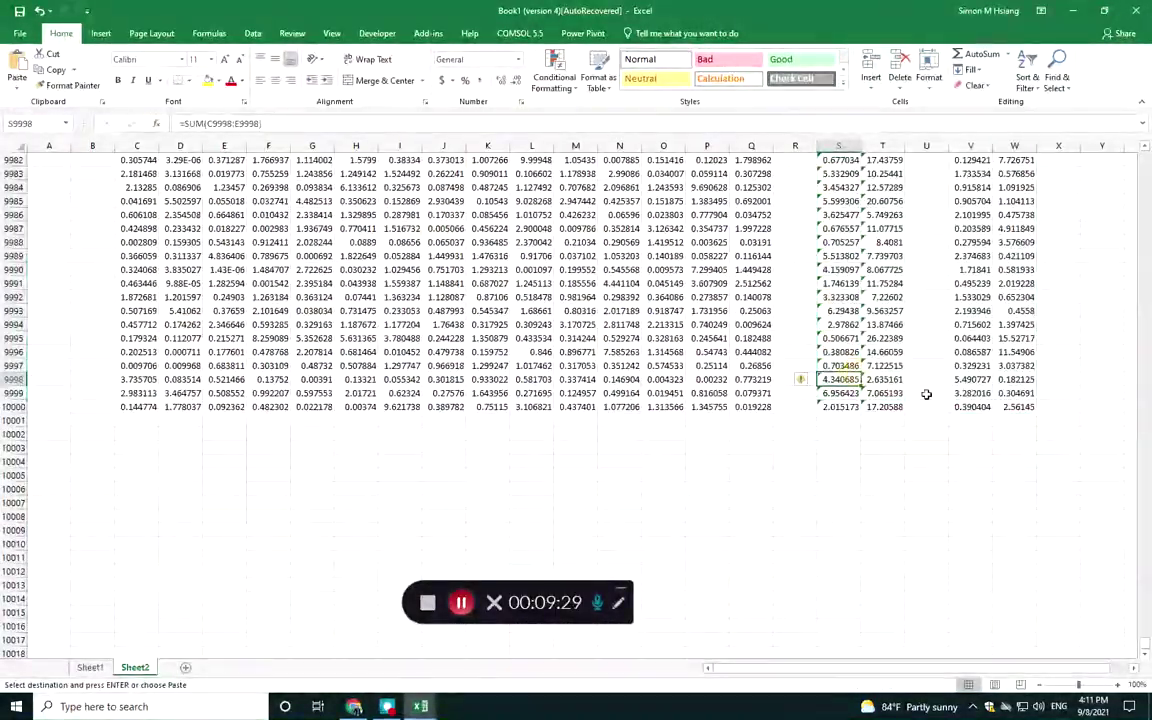
Check the filled formulas and the static source values in the last rows, down to row 10000
click(1000, 405)
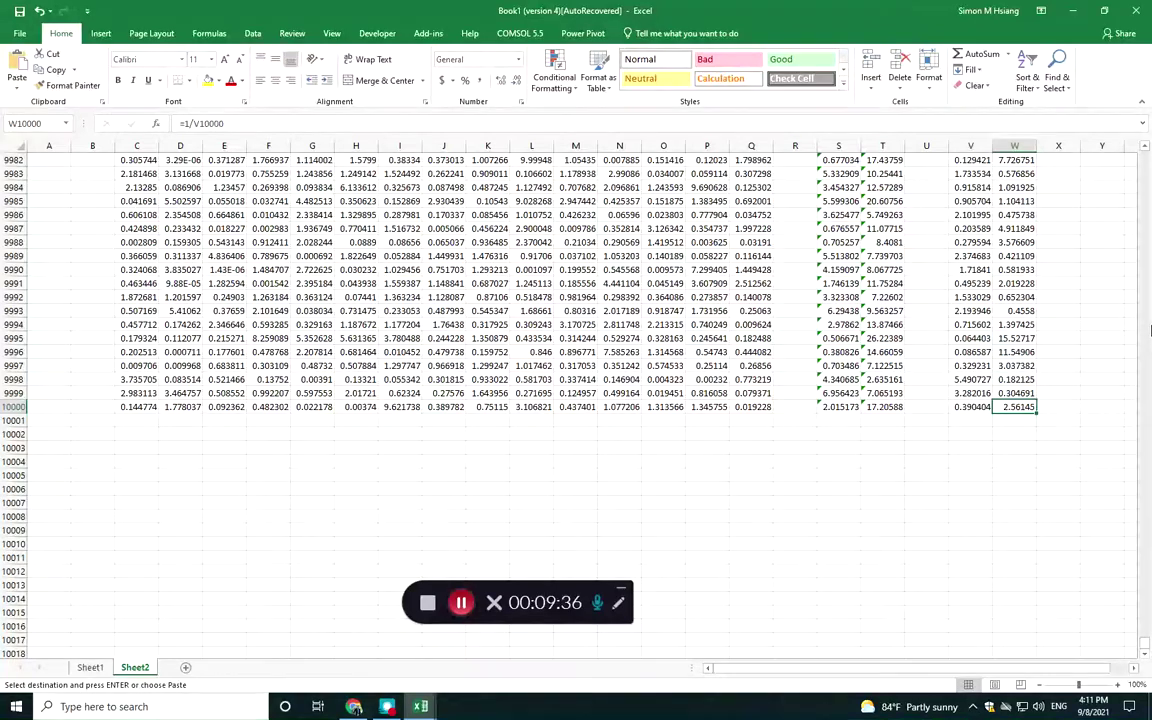
click(745, 284)
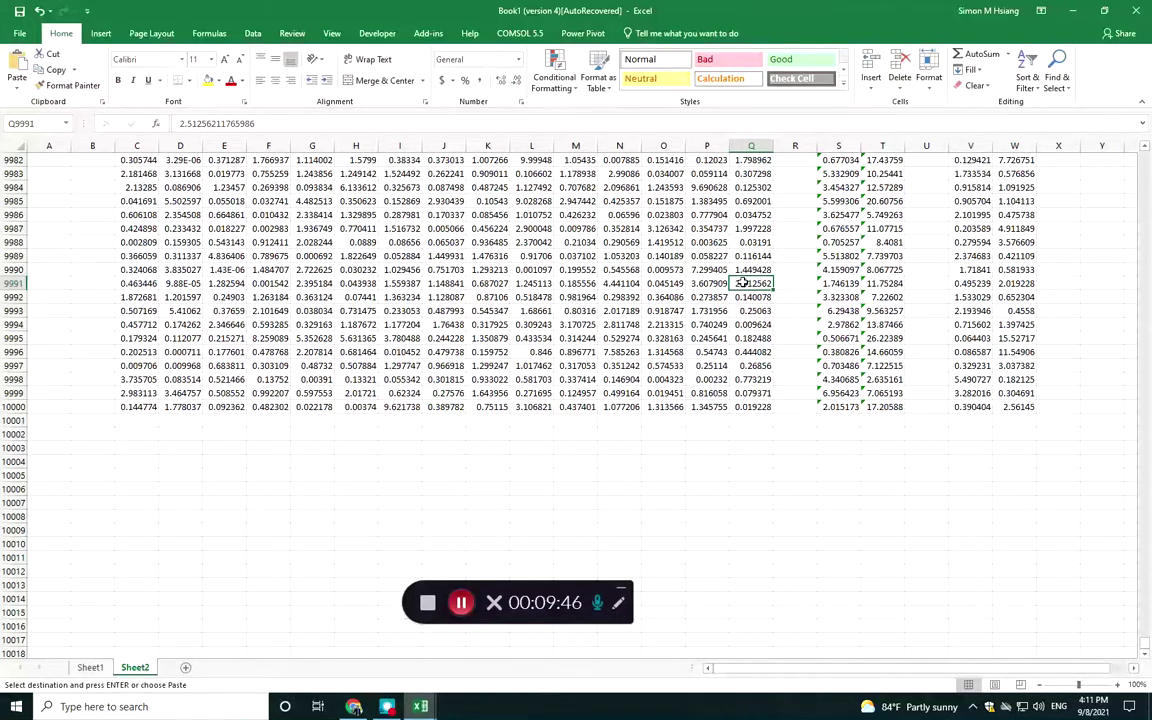
click(828, 403)
key(ctrl+v)
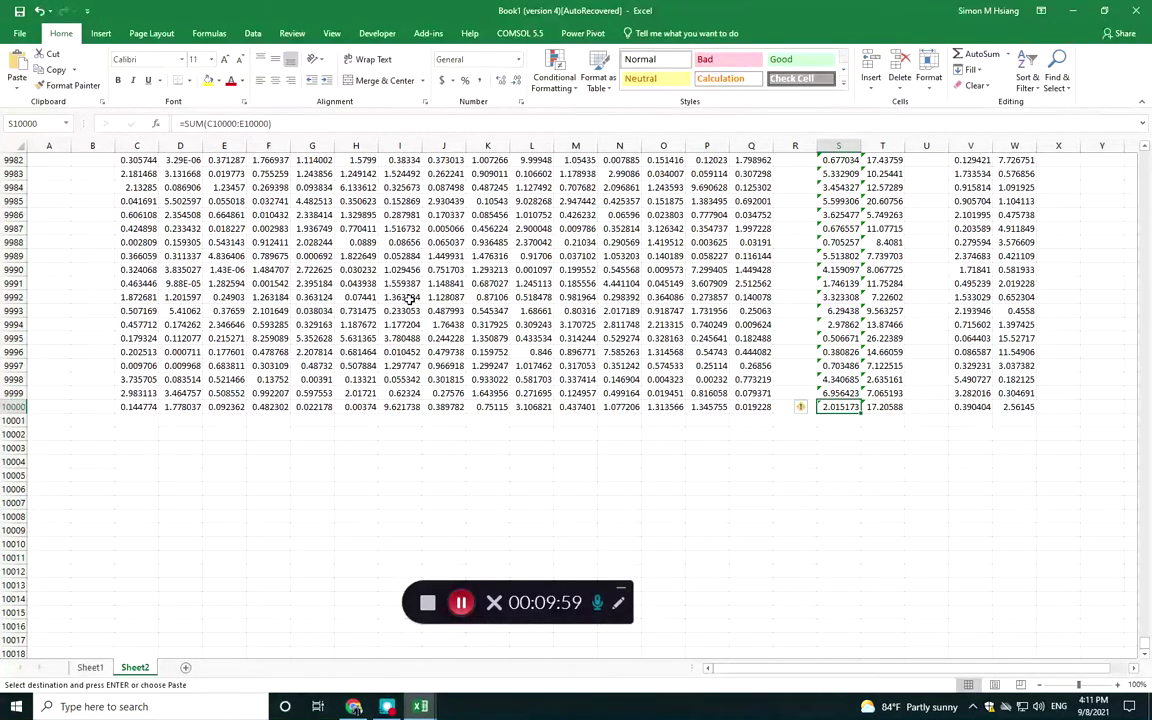
click(142, 379)
click(128, 202)
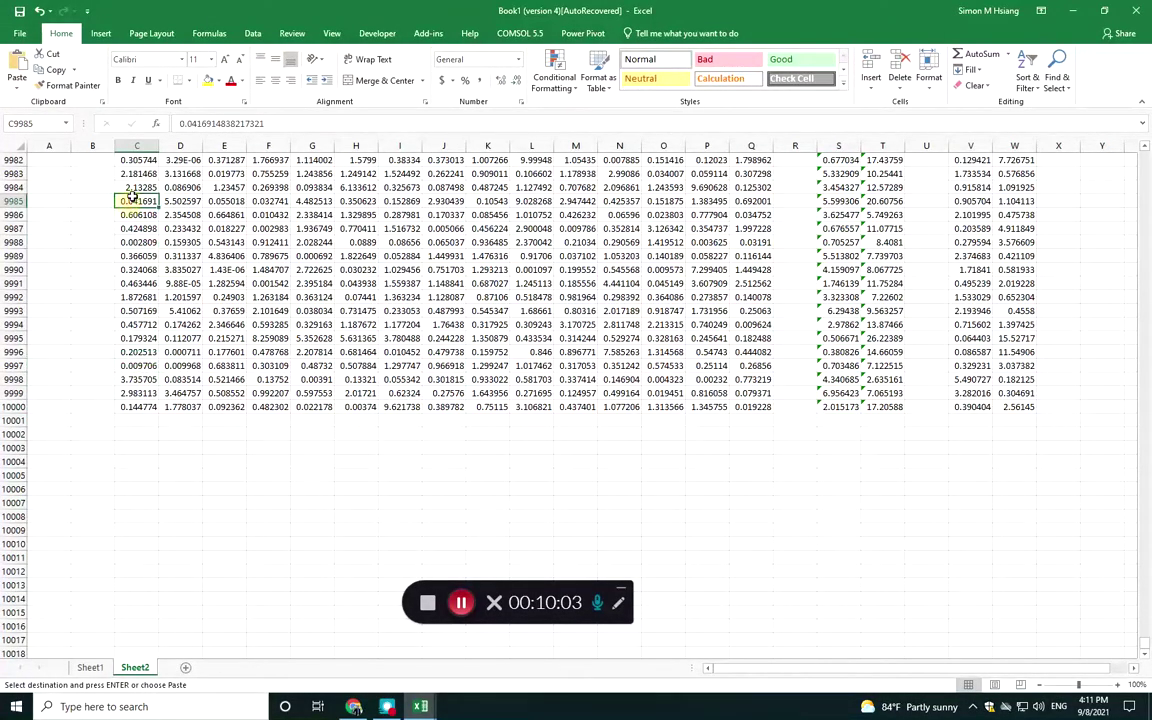
scroll(133, 160, up, 14)
scroll(131, 160, up, 2)
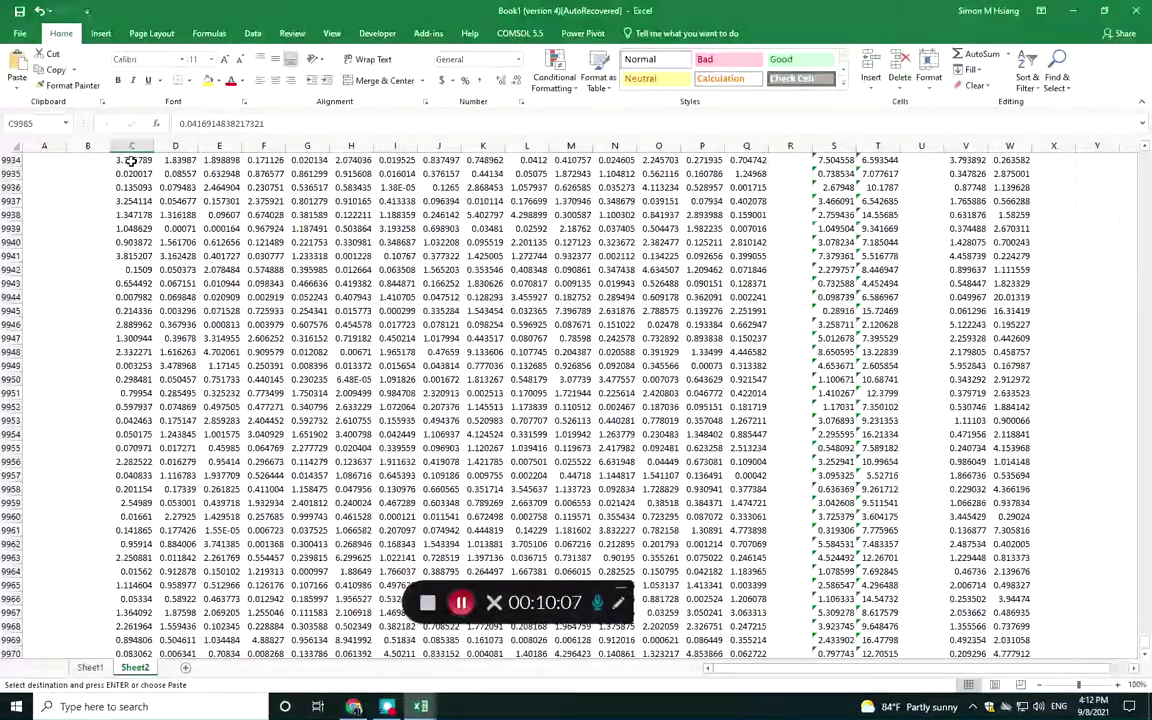
scroll(131, 160, down, 16)
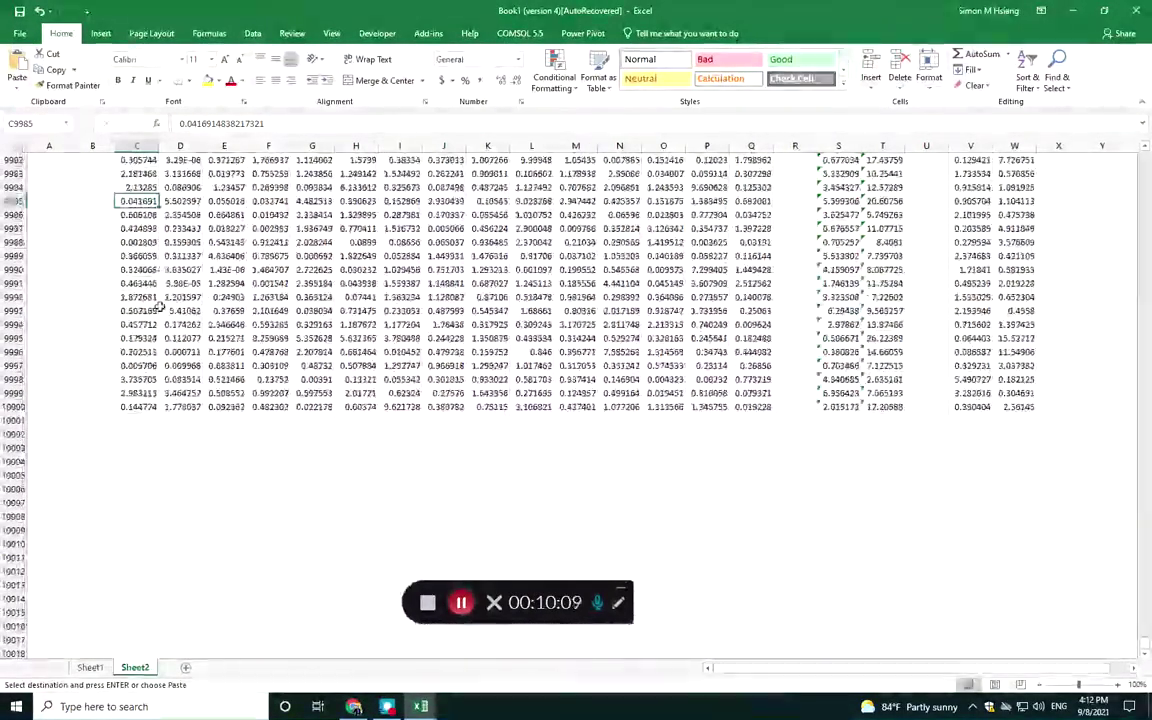
Enter =MIN(C1:Q10000) in cell C10003 below the data to find the minimum of the squared values
click(127, 447)
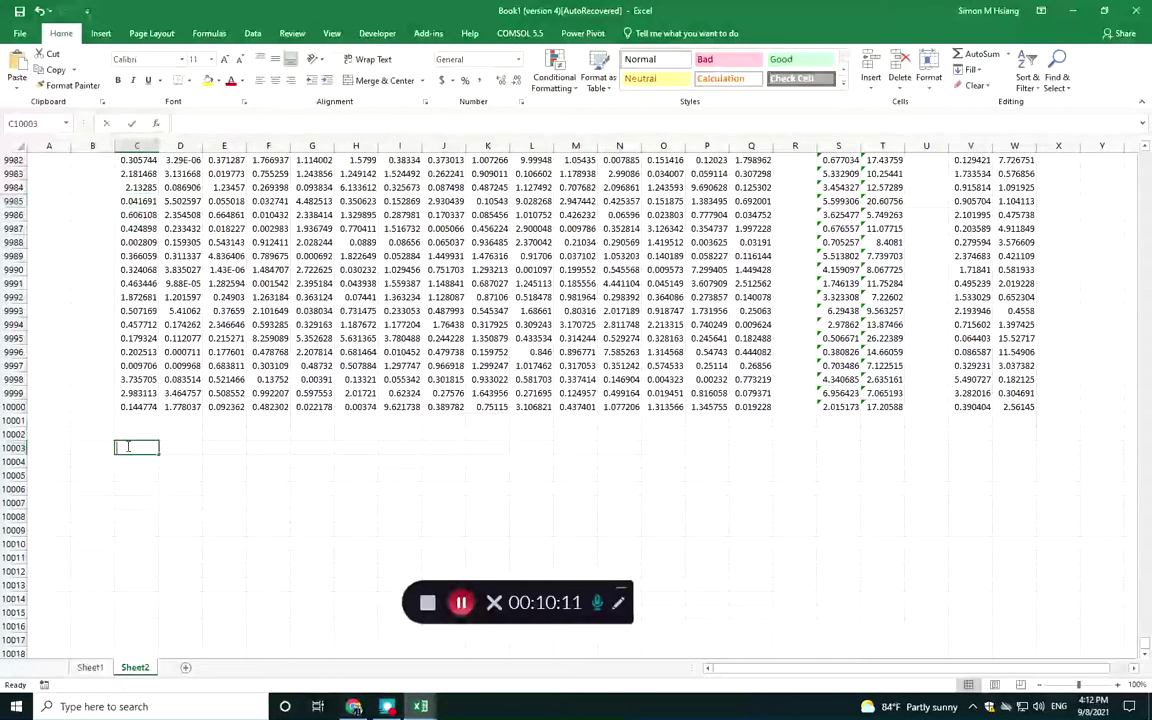
text(=min()
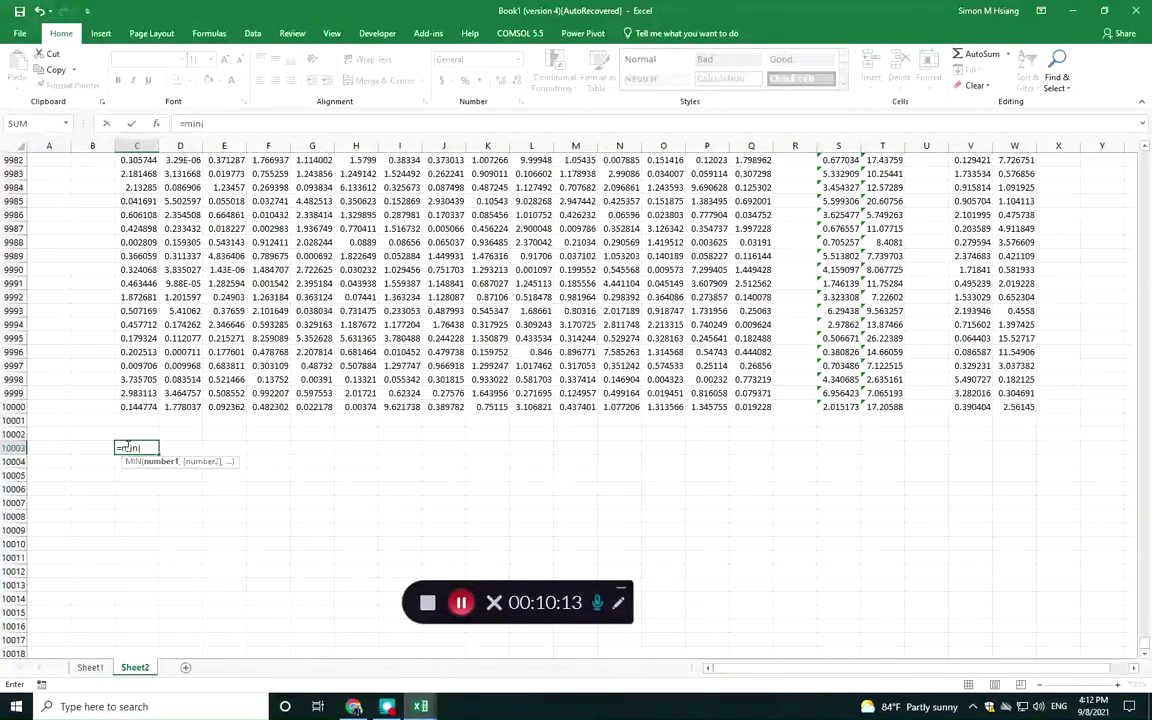
click(145, 408)
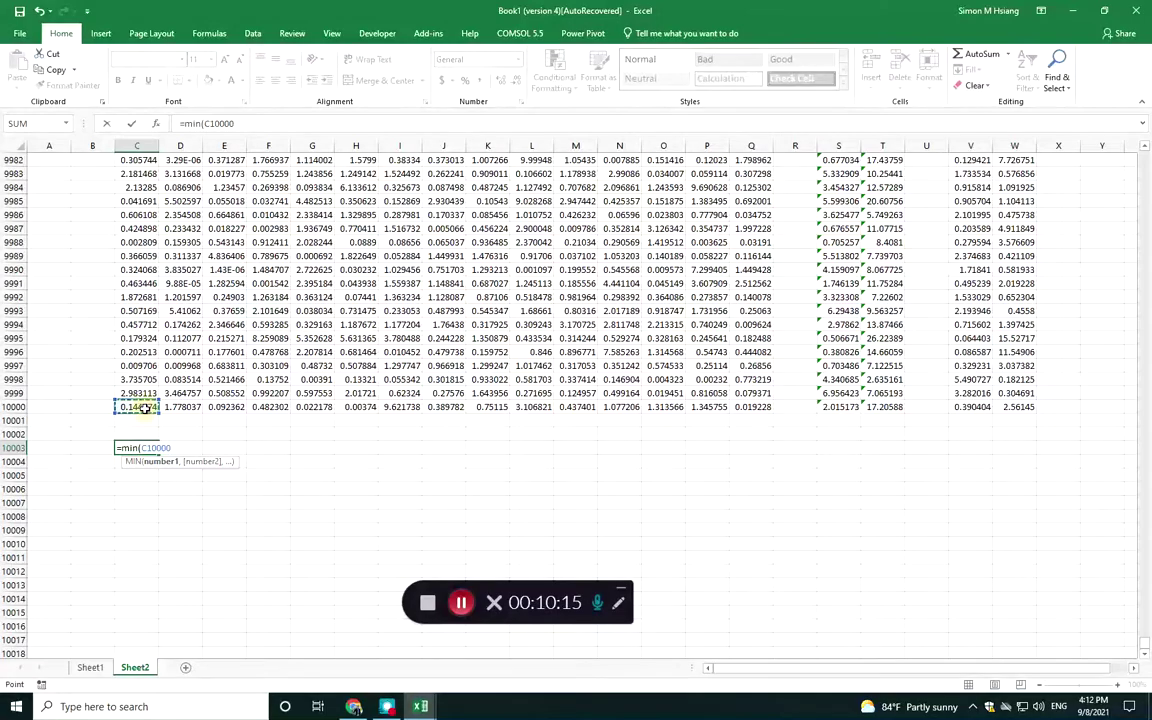
key(ctrl+shift+Up)
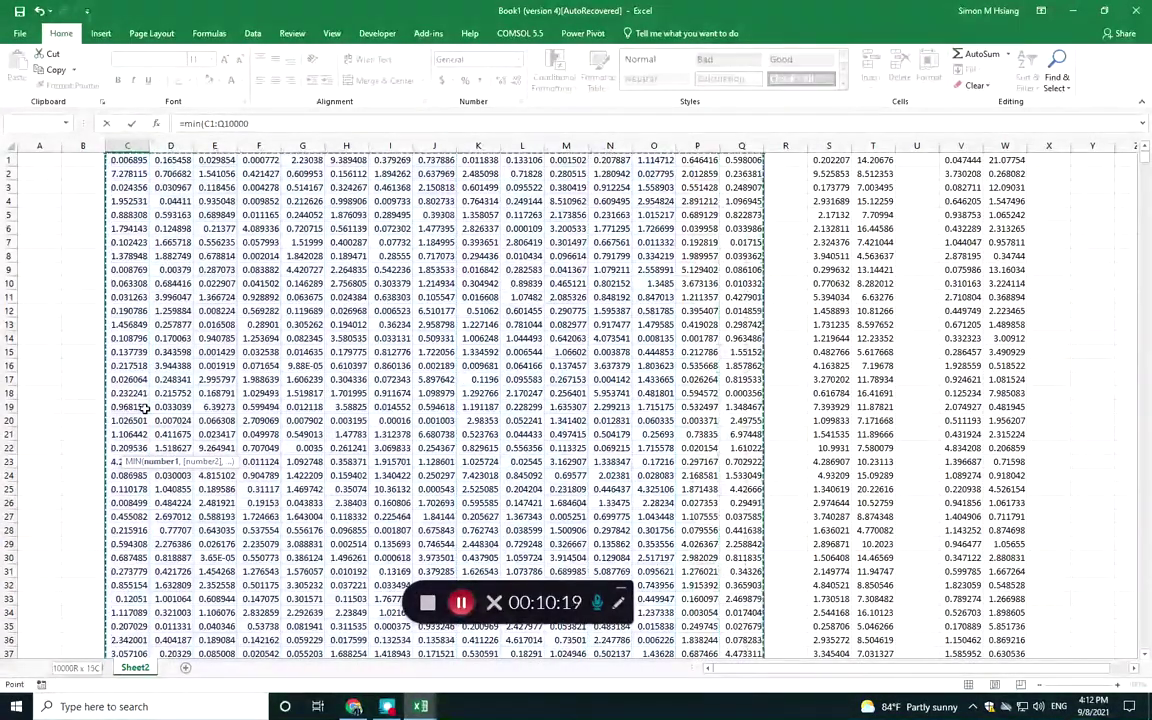
key(Return)
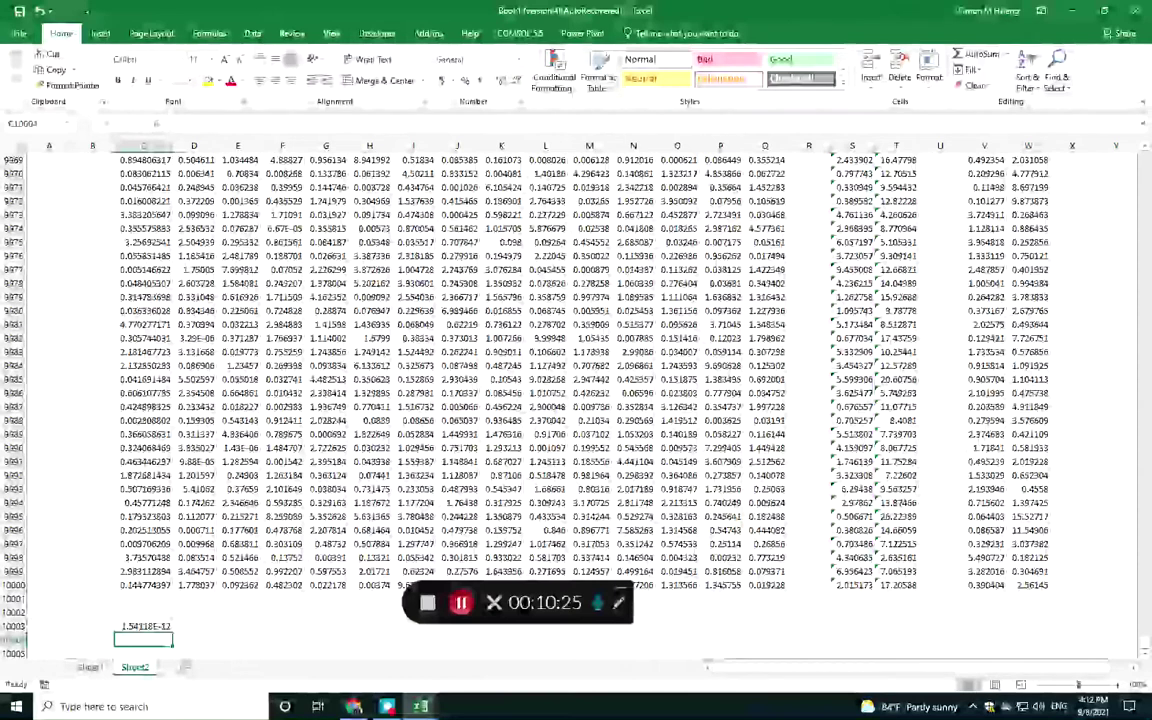
Copy the MIN formula from C10003 across row 10003 through column Q
click(148, 626)
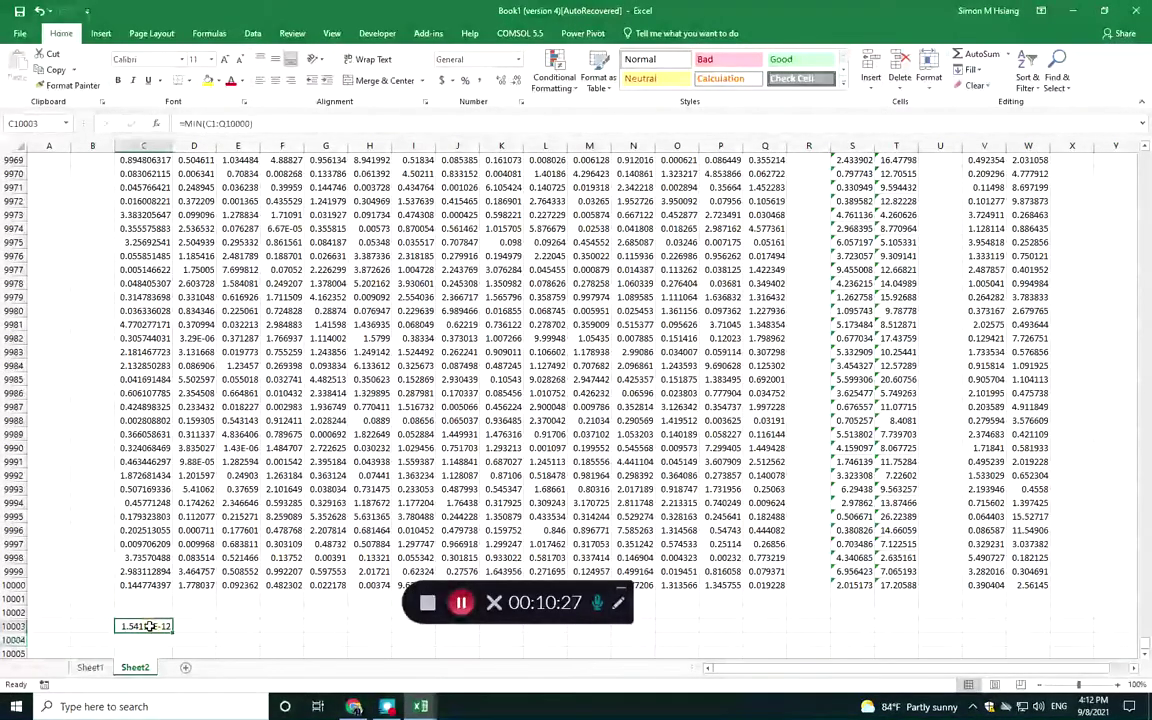
key(ctrl+c)
key(shift+Right)
key(shift+Right)
key(shift+Right)
key(shift+Right)
key(shift+Right)
key(shift+Right)
key(shift+Right)
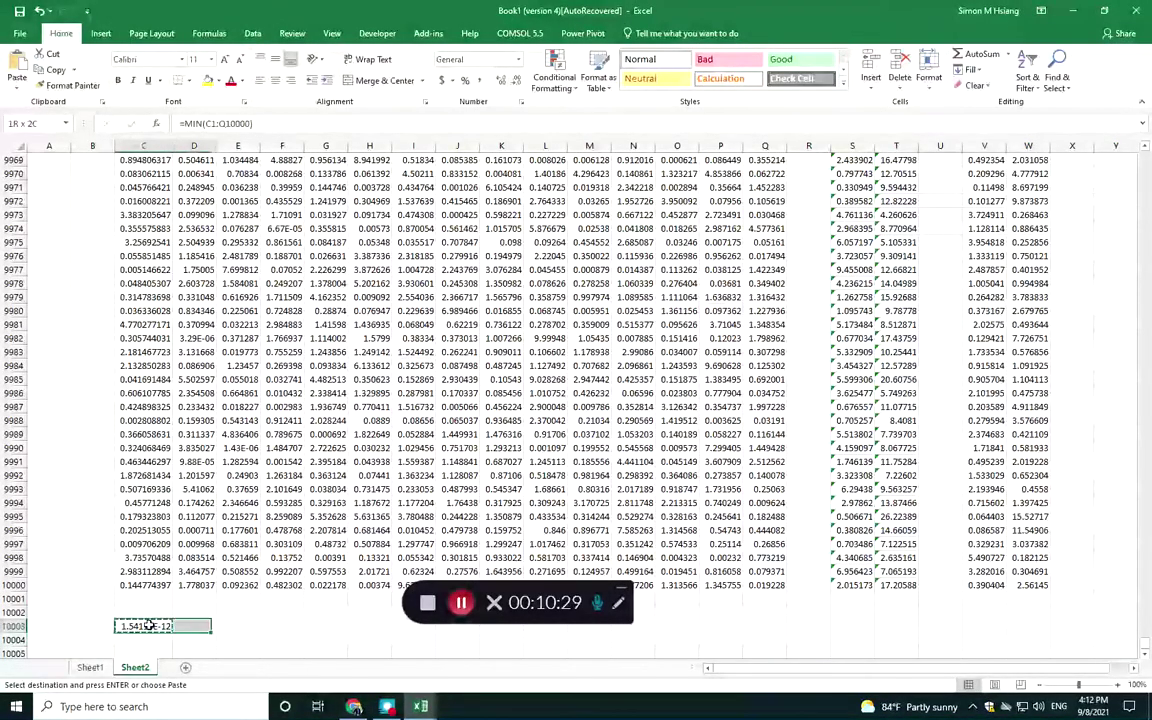
key(shift+Right)
key(shift+Right)
key(shift+Right)
key(shift+Right)
key(shift+Right)
key(shift+Right)
key(shift+Right)
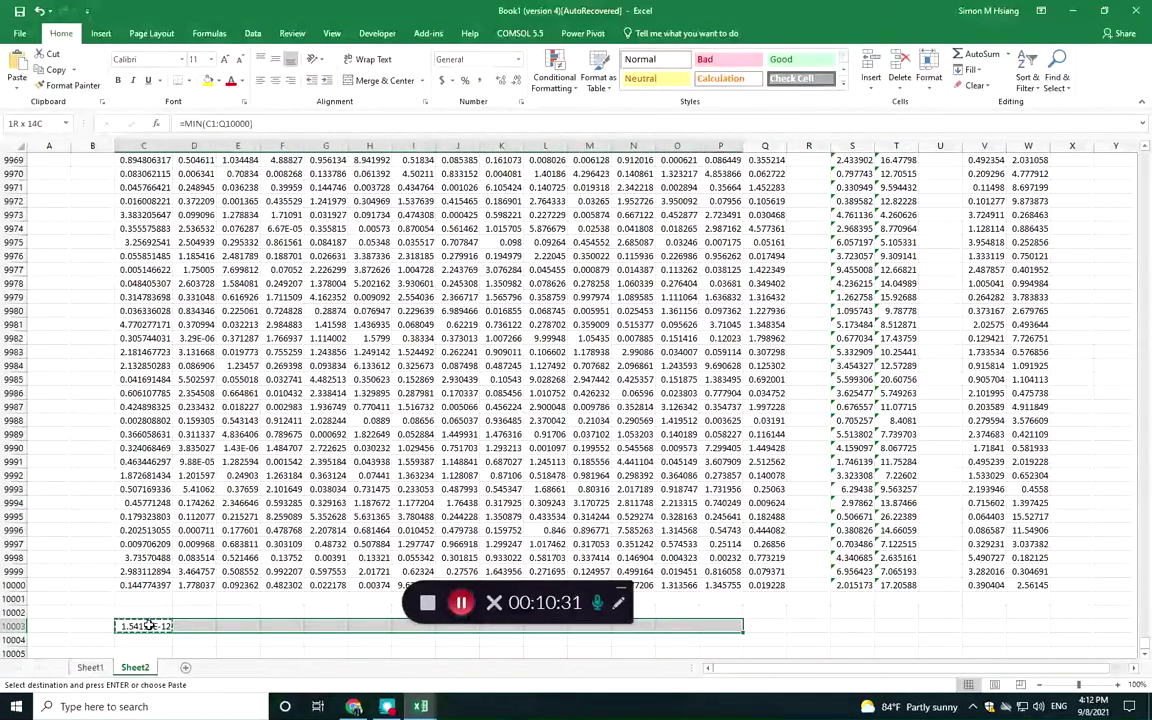
key(ctrl+v)
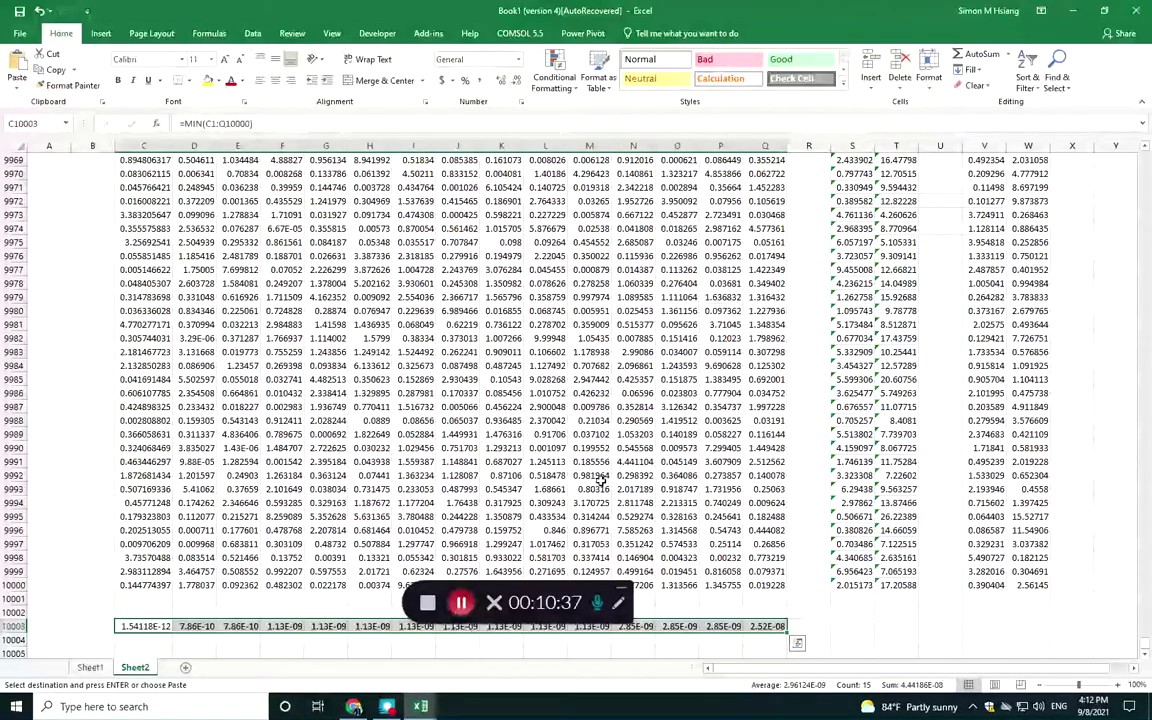
Run the Histogram analysis on the reciprocals in W1:W10000, with automatic bins and output to a new worksheet
click(856, 503)
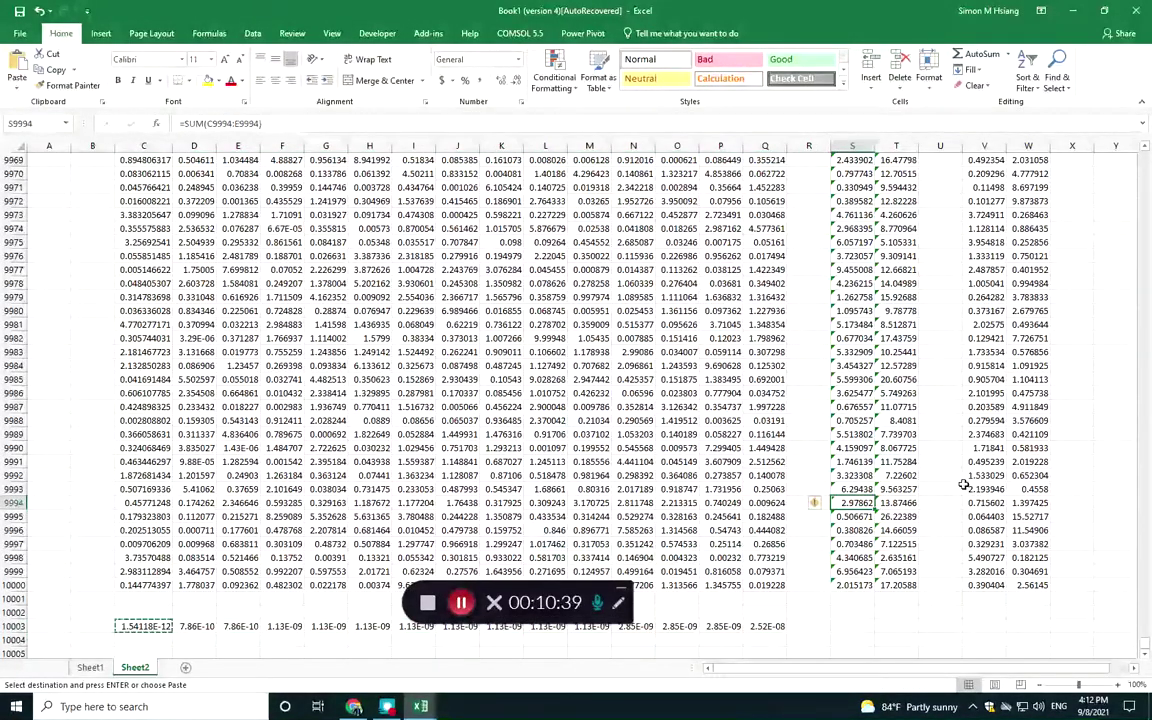
click(1027, 584)
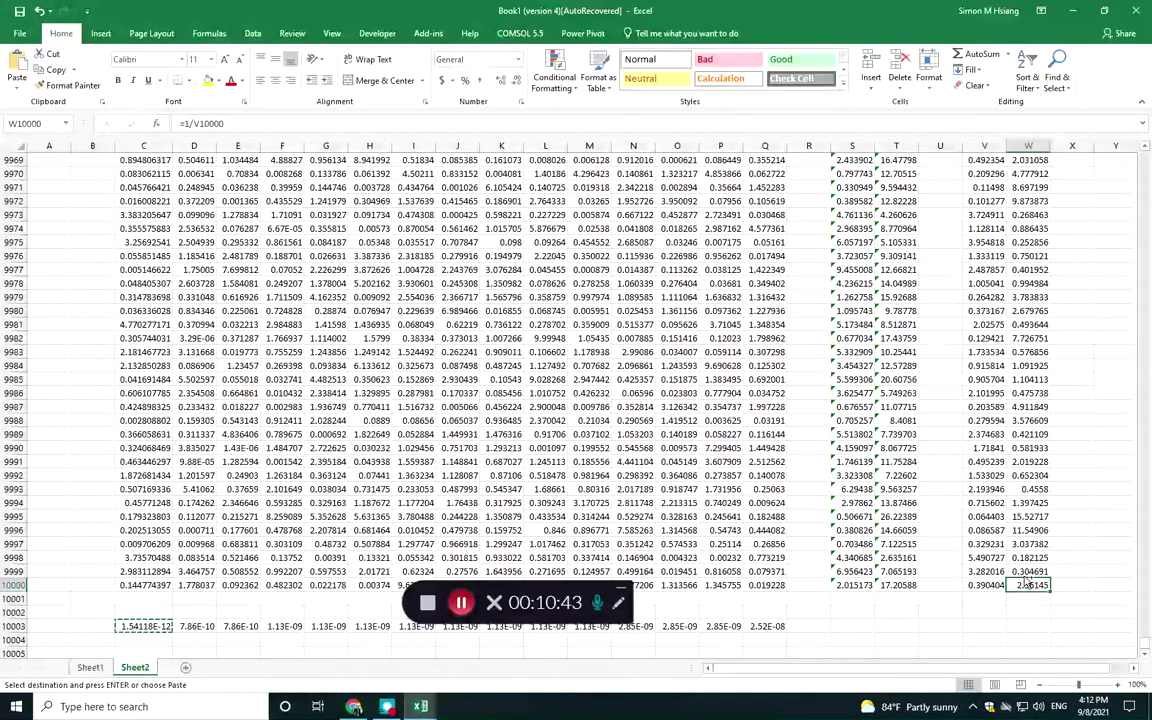
key(ctrl+shift+Up)
key(ctrl+d)
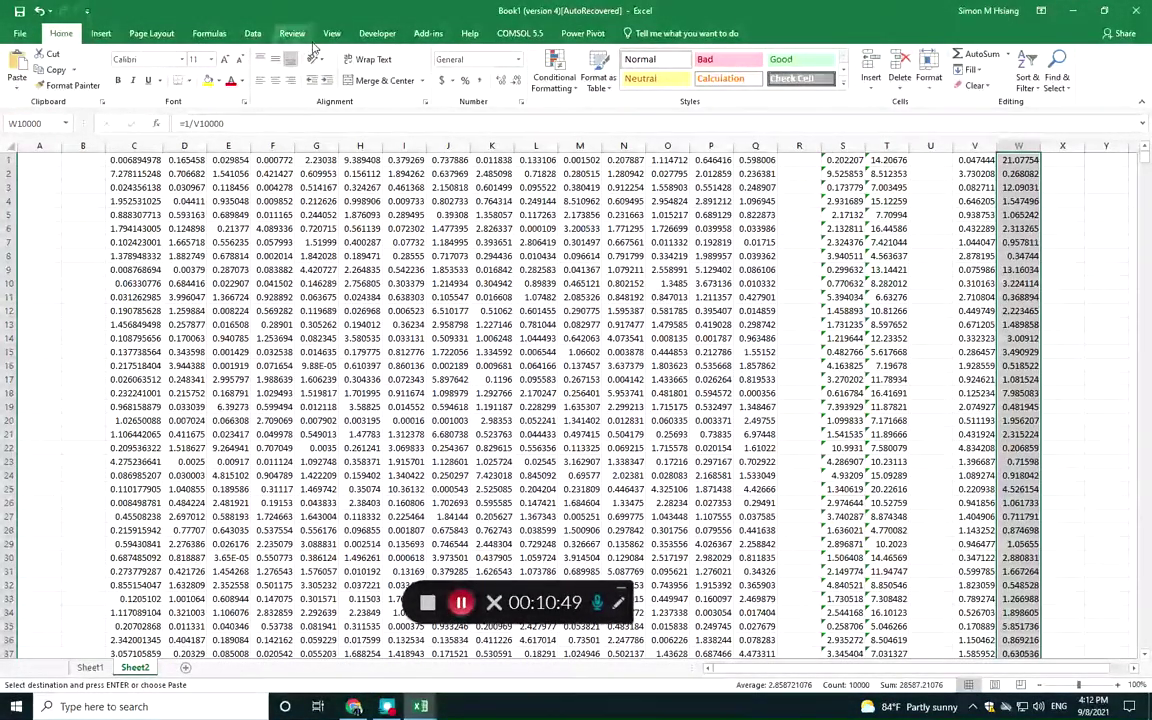
click(254, 33)
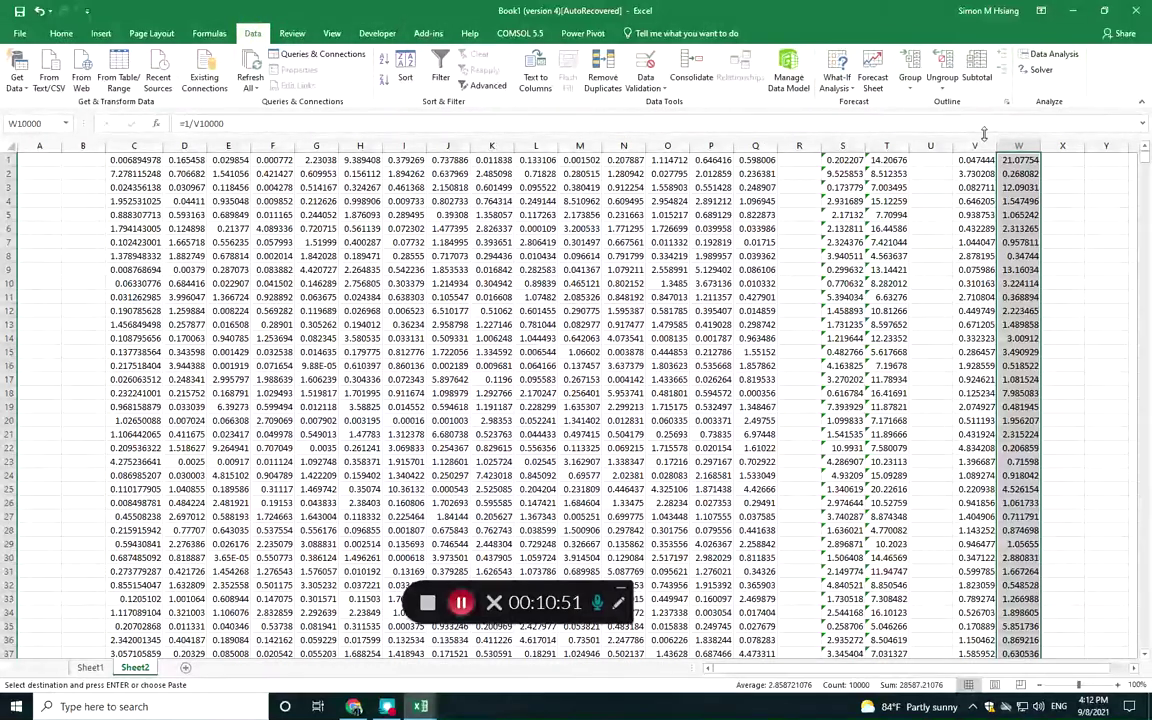
click(1050, 54)
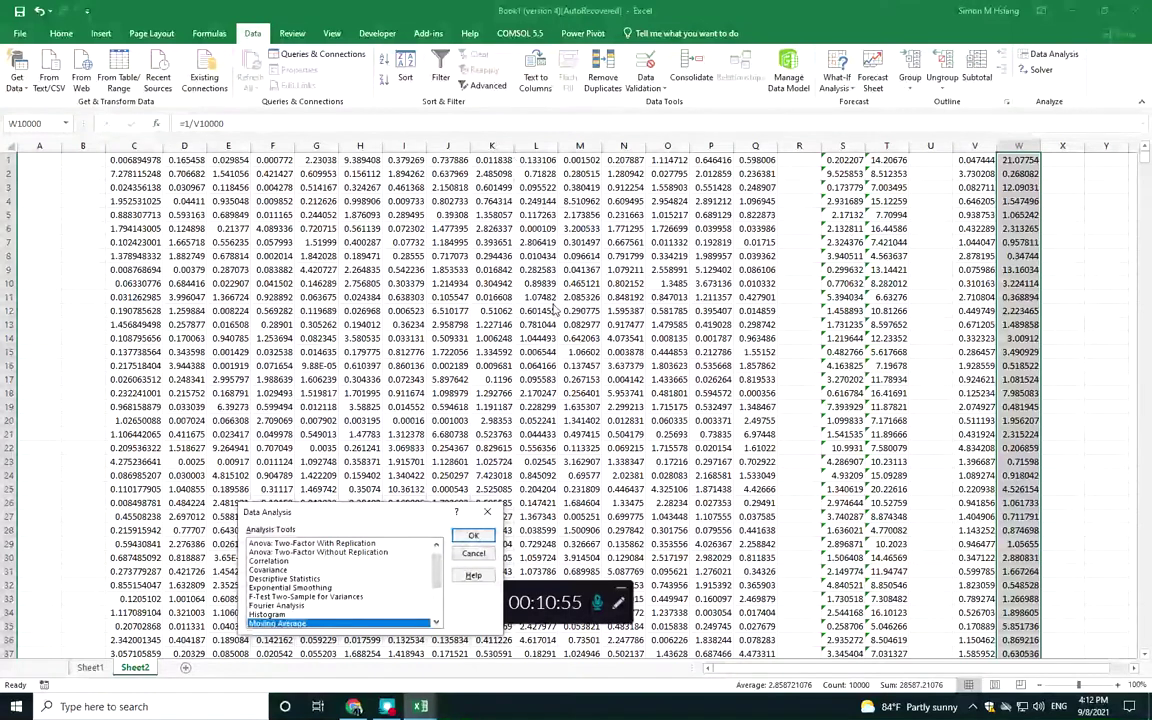
key(Up)
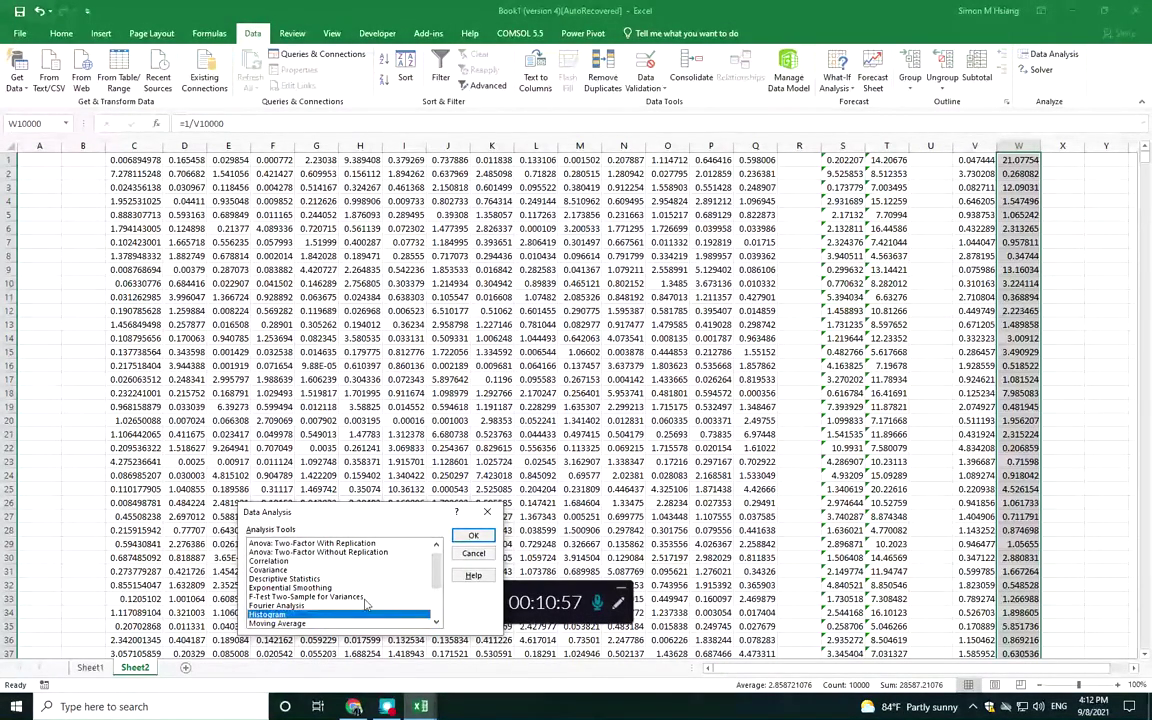
click(473, 535)
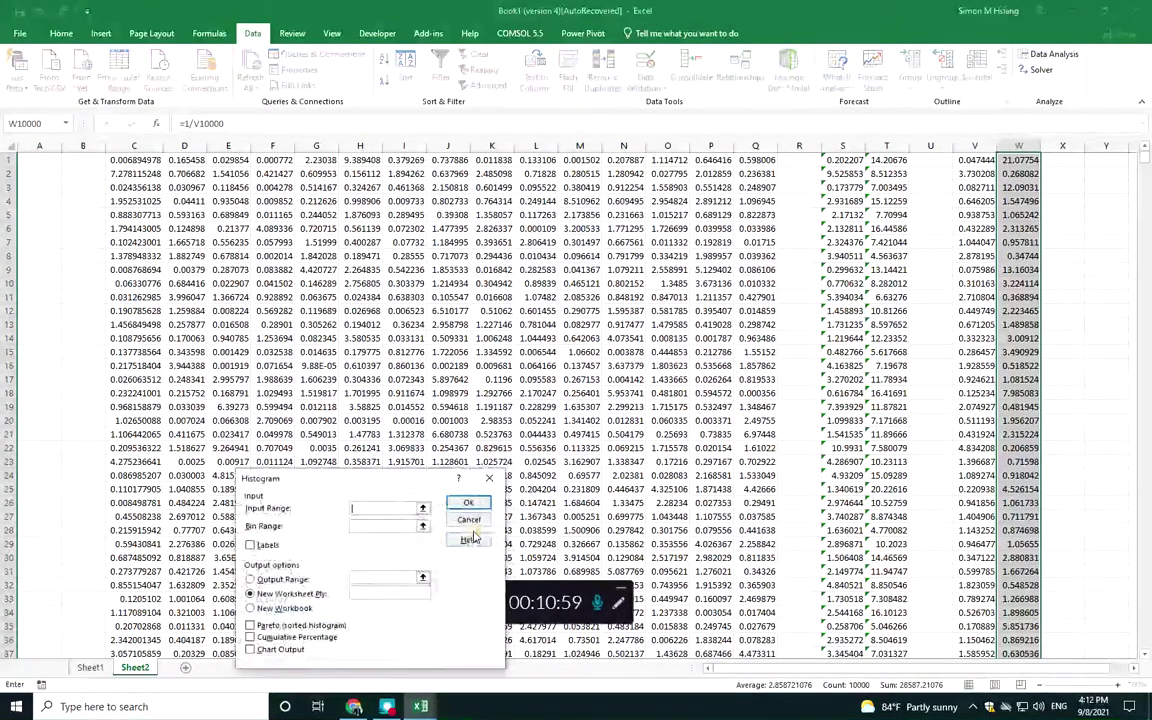
click(1018, 160)
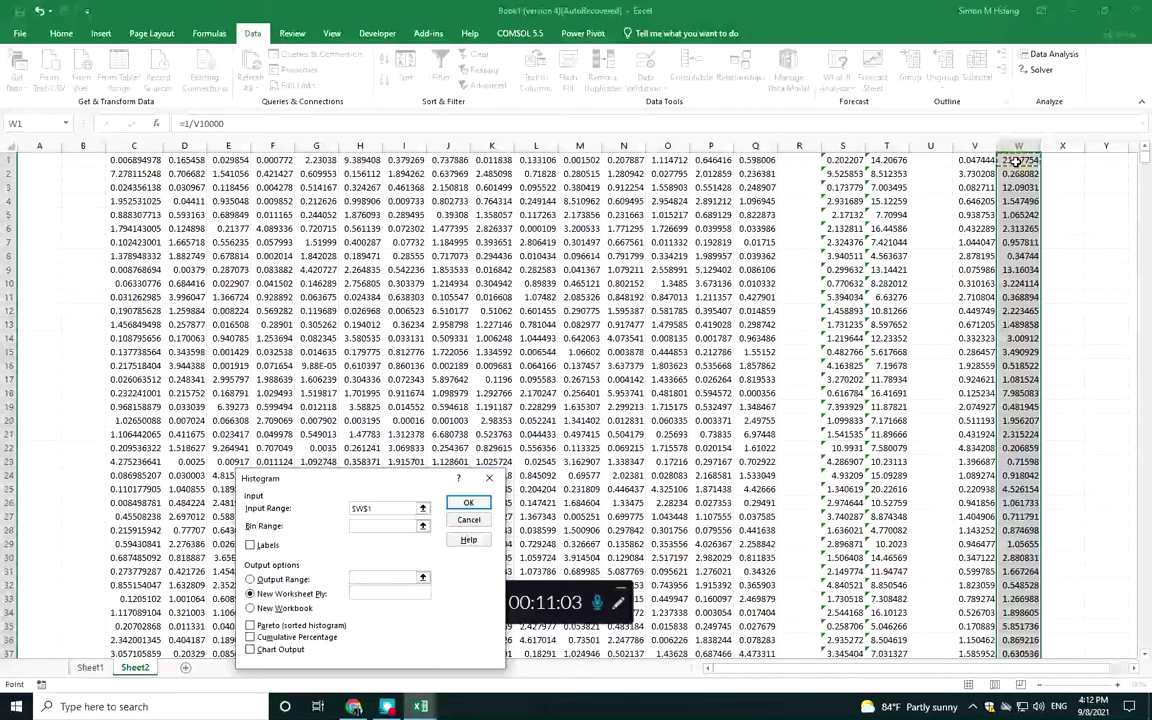
key(ctrl+shift+Down)
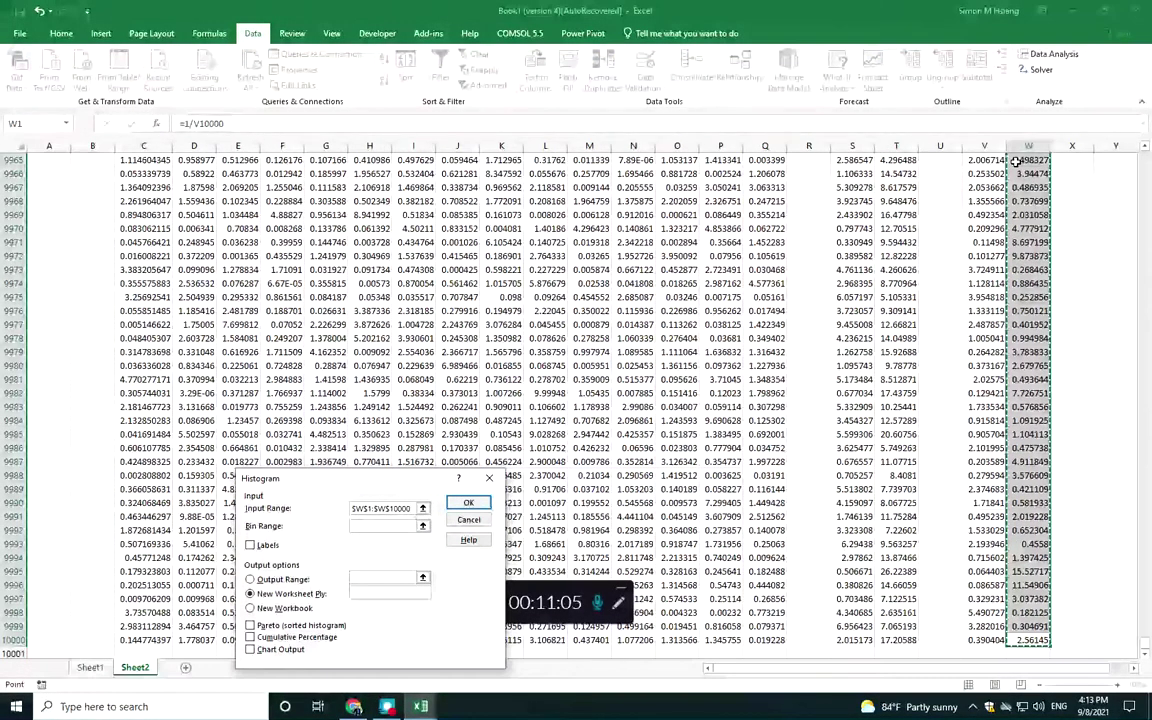
key(Return)
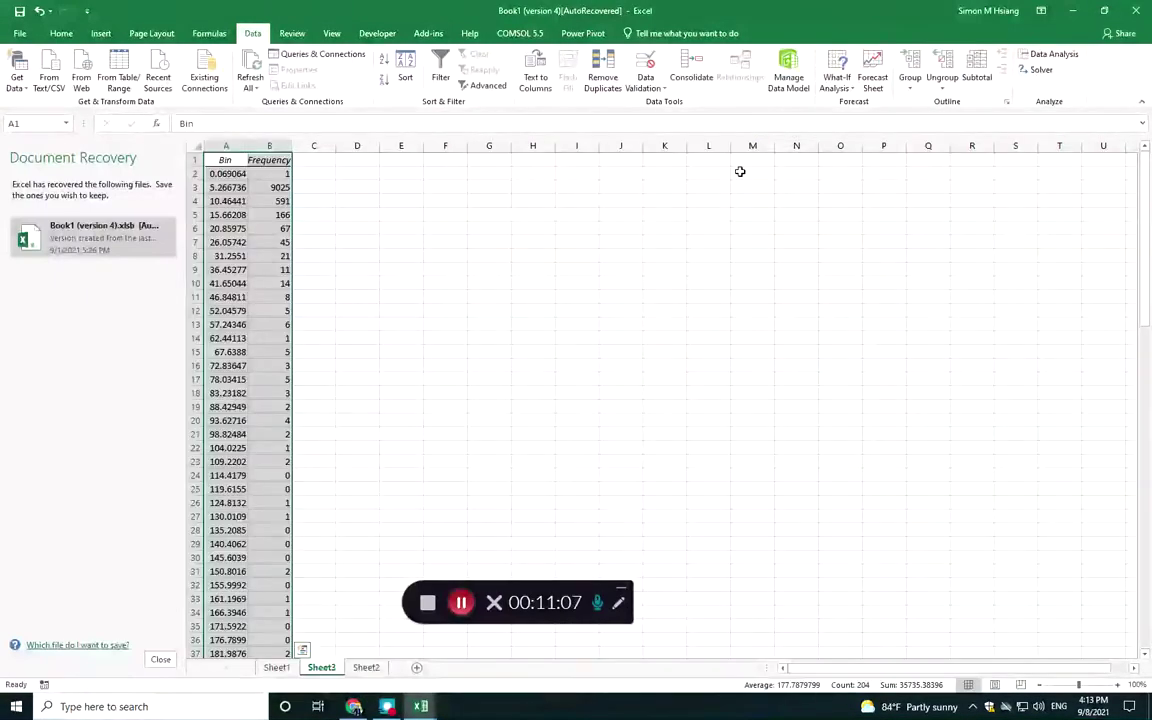
Enter =SUM(B2:B102) in cell B104 to total the histogram frequencies
click(372, 212)
click(229, 187)
click(269, 188)
key(ctrl+shift+Down)
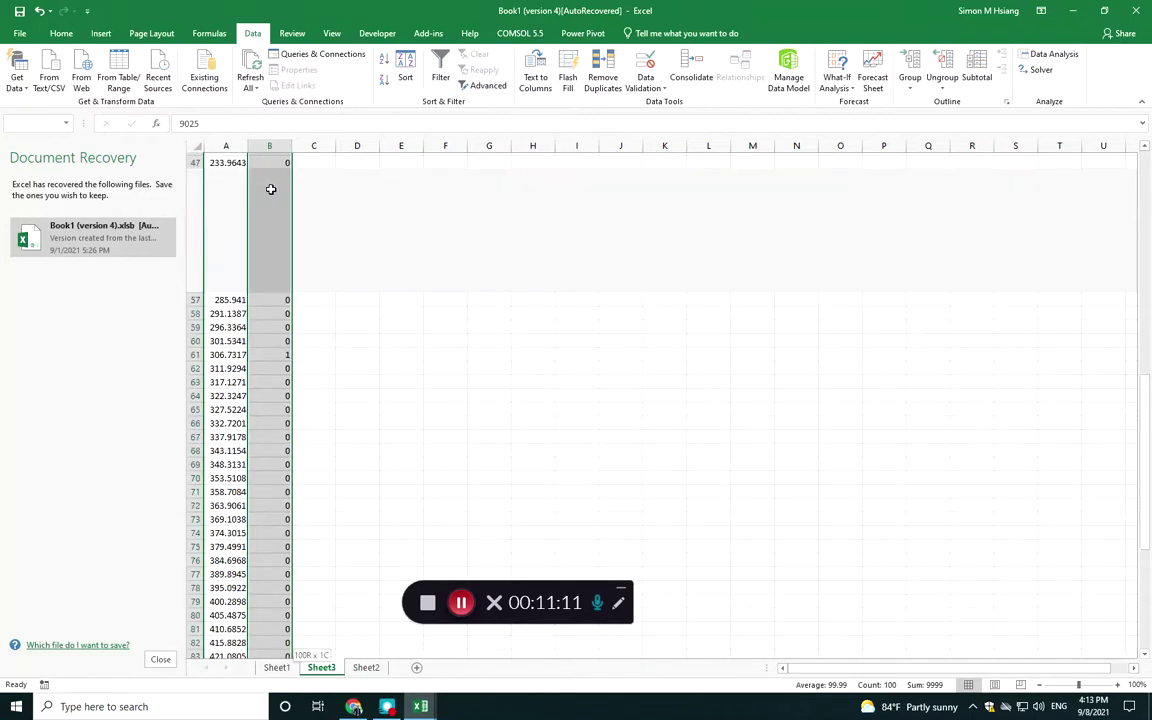
scroll(272, 463, down, 5)
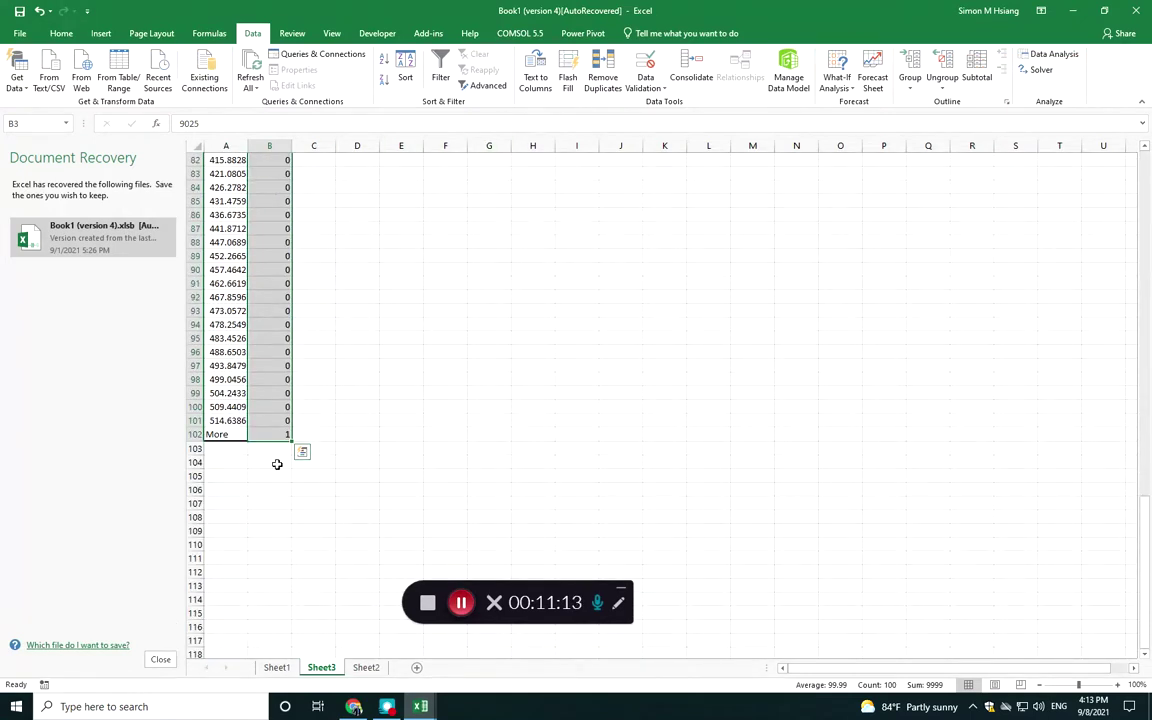
click(277, 463)
text(=sum()
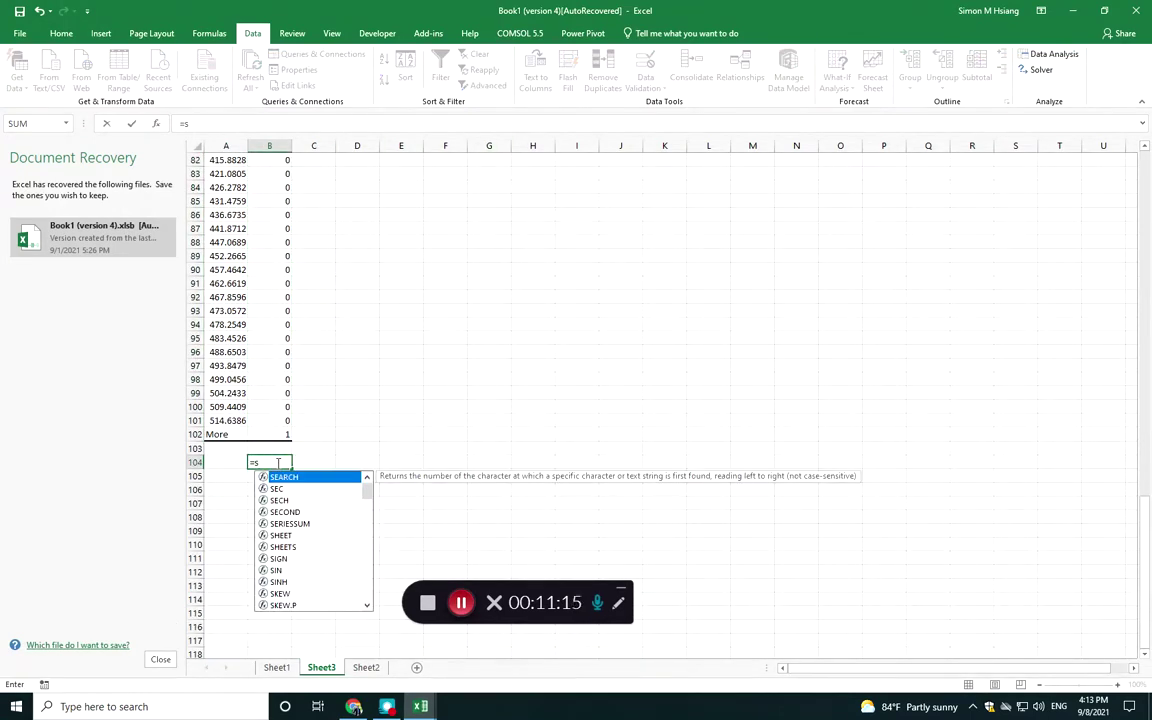
click(267, 430)
key(ctrl+shift+Up)
key(shift+Down)
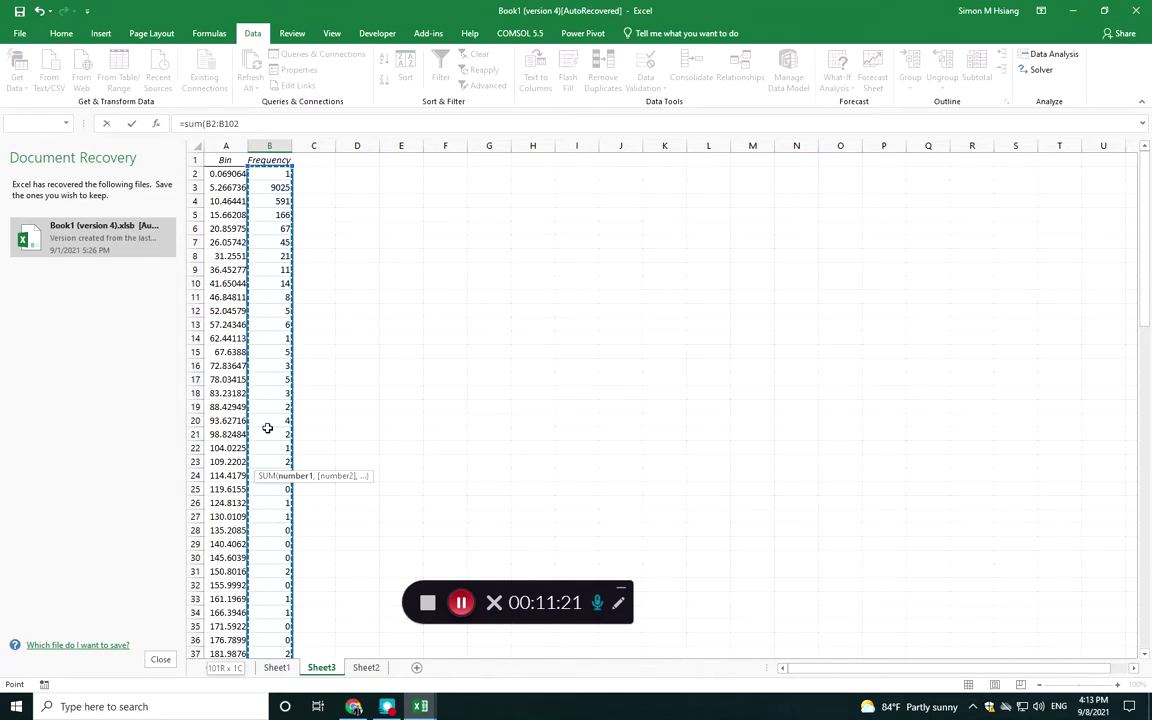
key(Return)
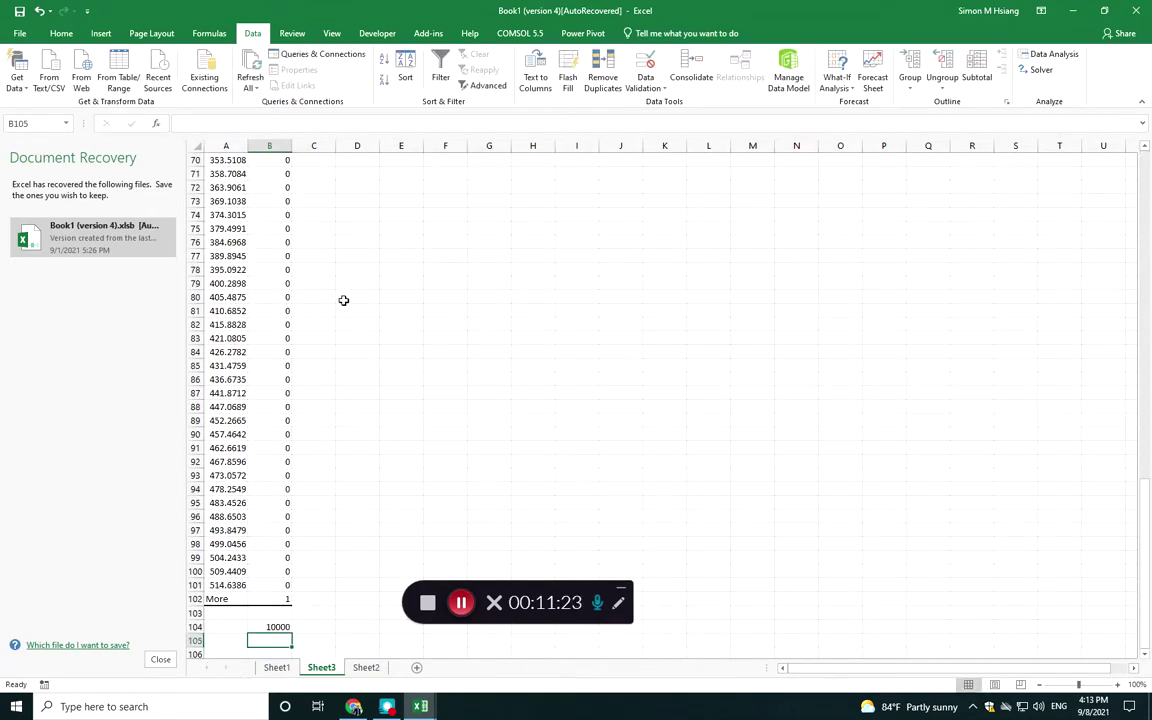
Enter =B102/B104 in cell C102 to compute the relative frequency of the More bin
click(314, 597)
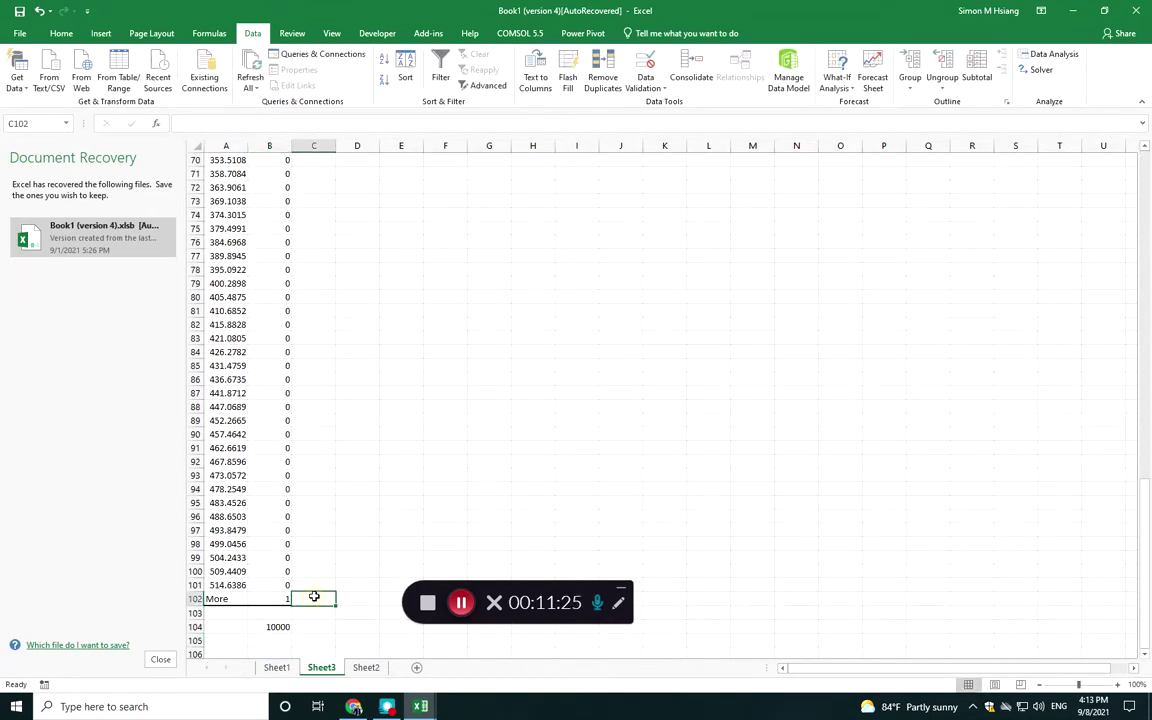
text(=)
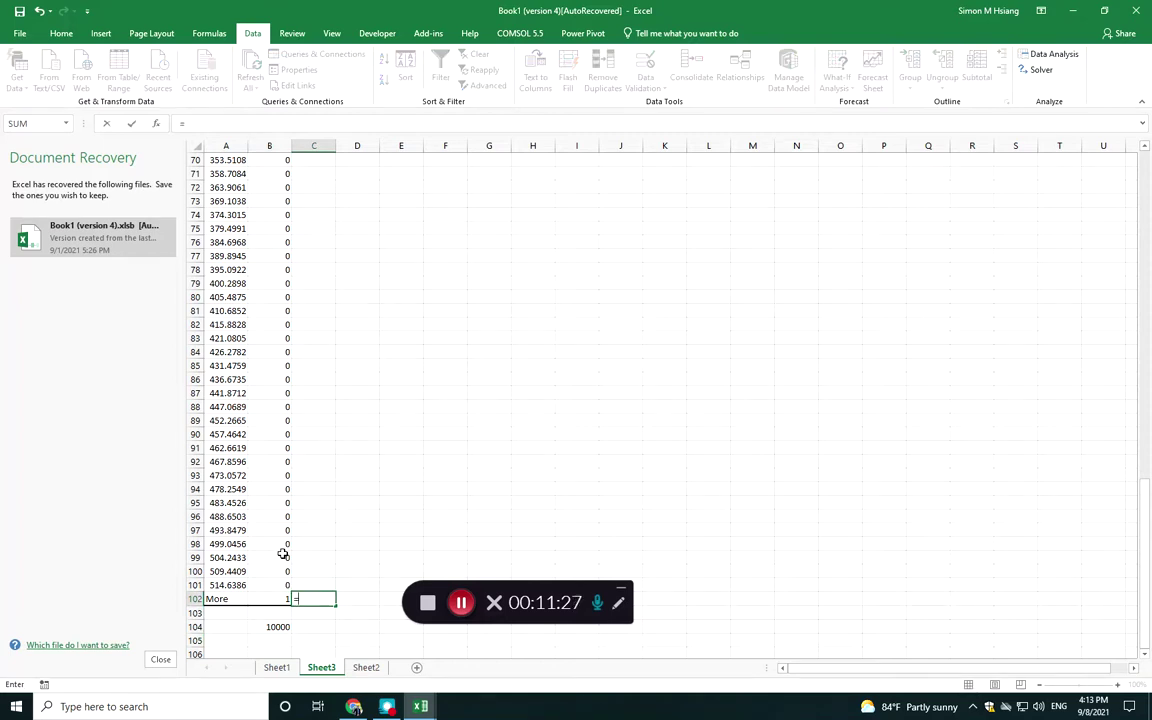
click(275, 597)
text(/)
click(270, 627)
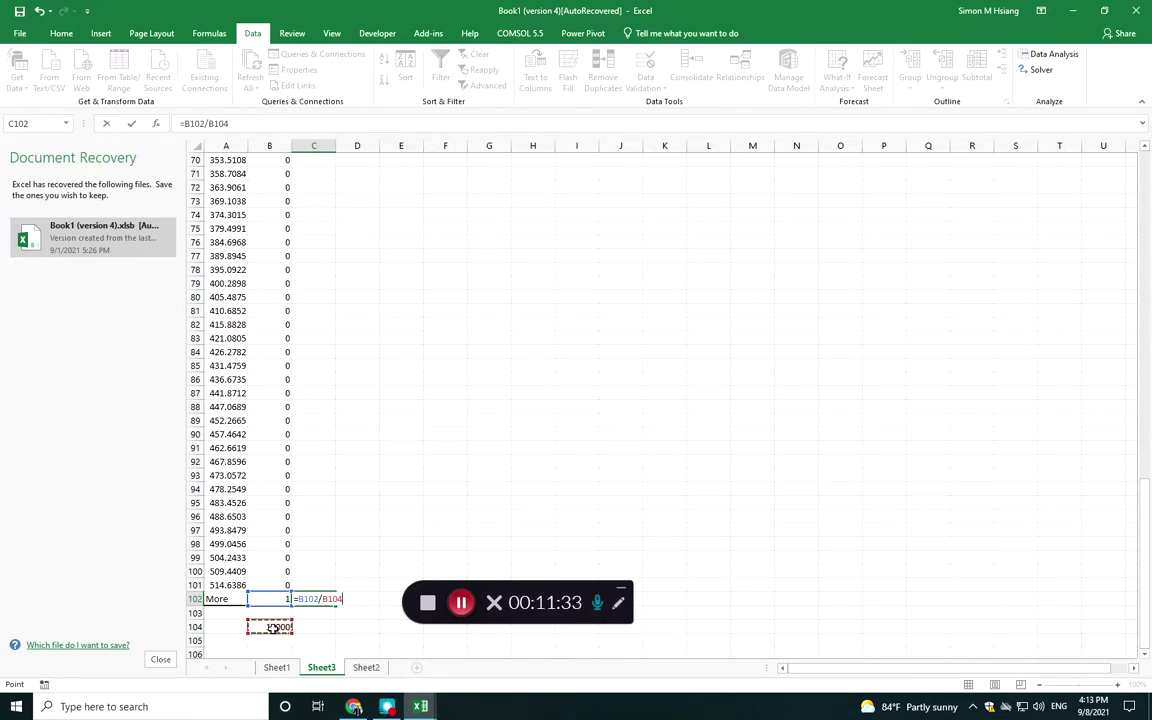
key(Return)
key(Up)
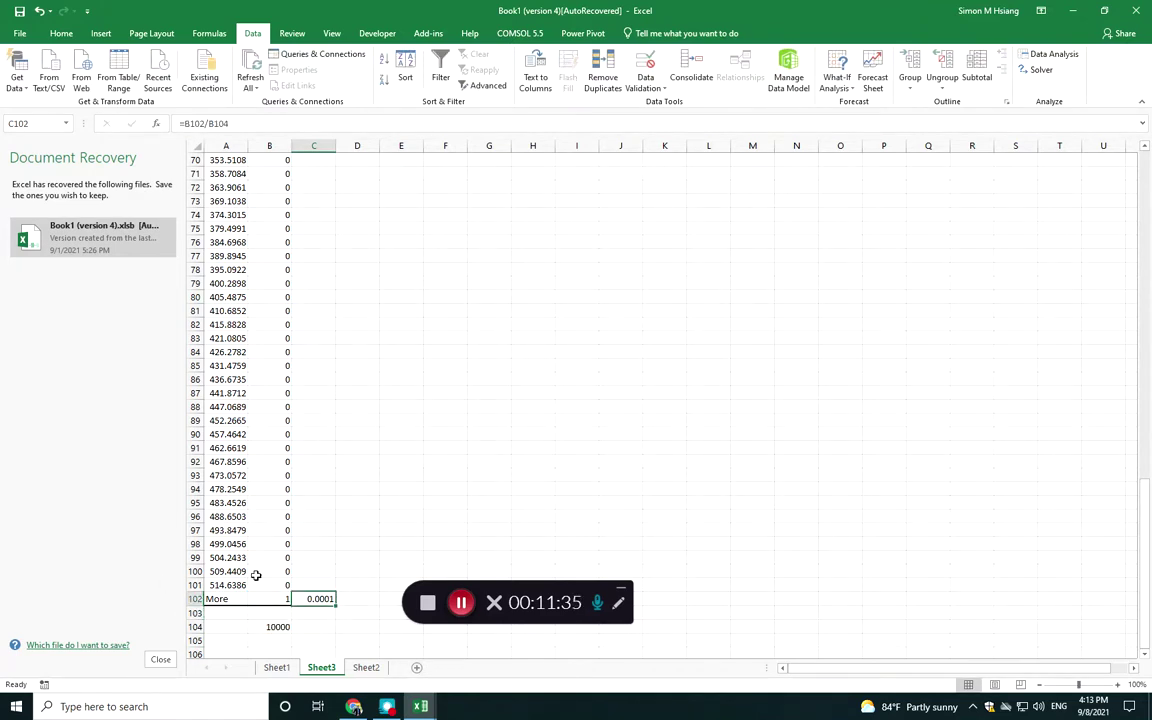
Make the B104 reference in C102 absolute ($B$104) and copy the formula up column C to row 2
click(213, 123)
key(F4)
key(Return)
key(Up)
key(ctrl+c)
key(ctrl+shift+Up)
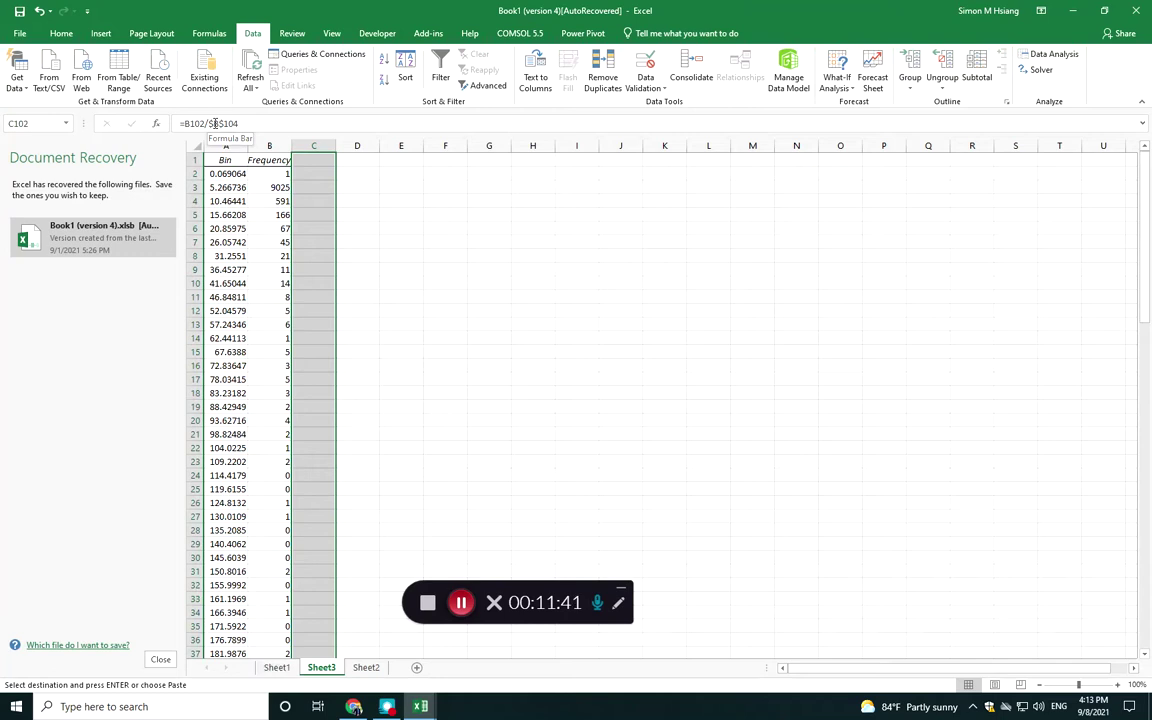
key(ctrl+v)
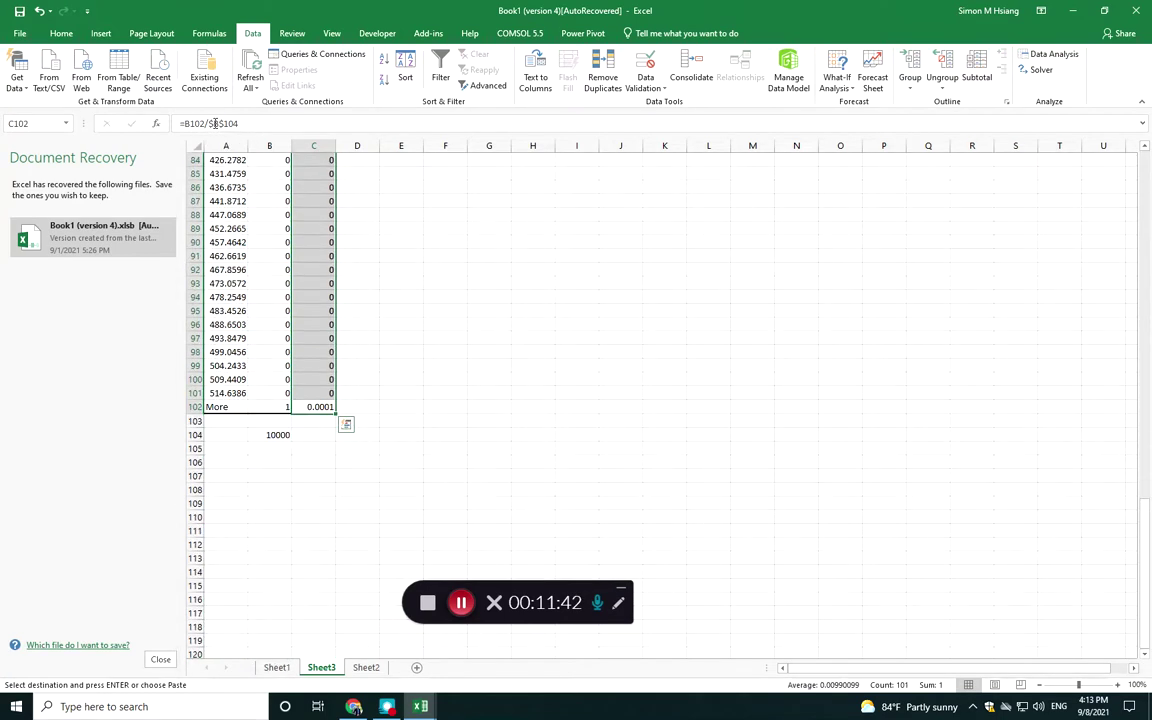
click(305, 406)
text(*)
key(Escape)
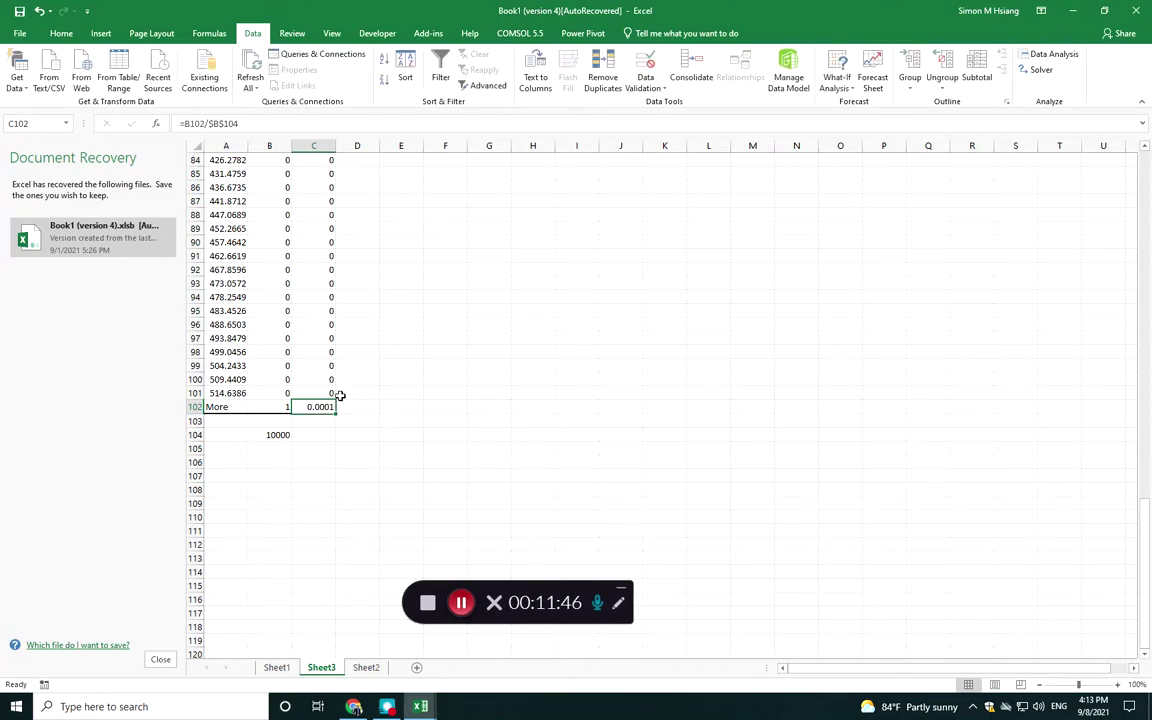
Add the heading PDF in cell C1 above the relative frequencies
click(340, 396)
click(314, 404)
key(ctrl+shift+Up)
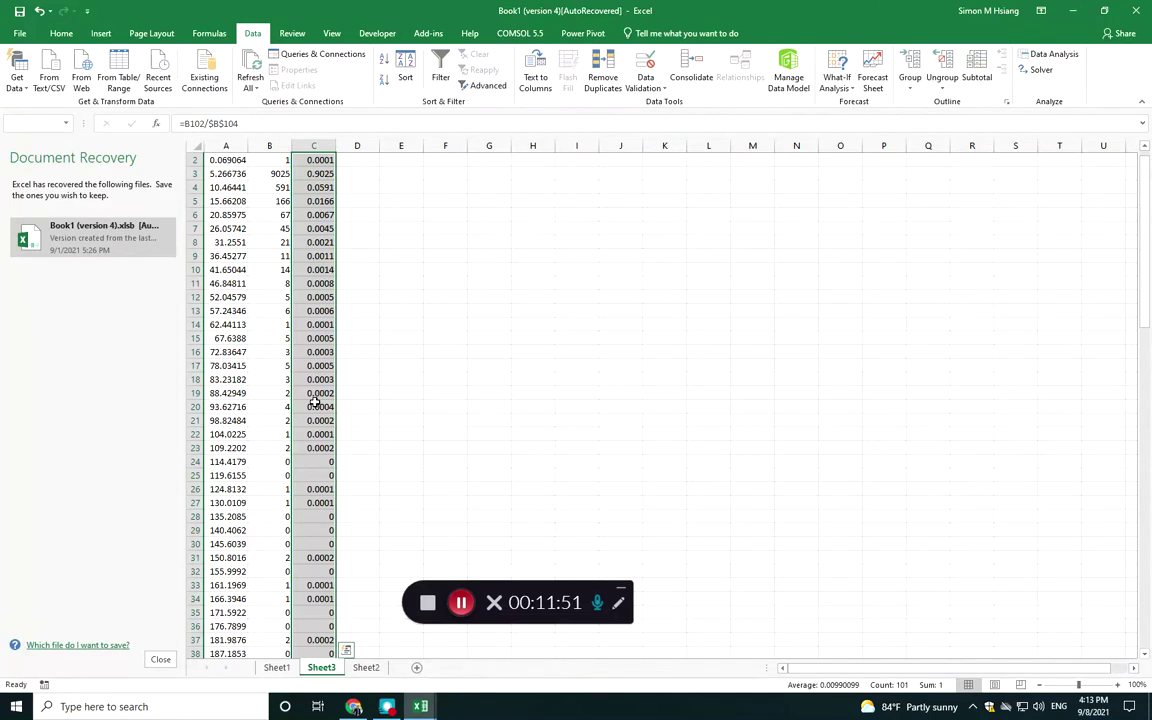
scroll(297, 212, up, 1)
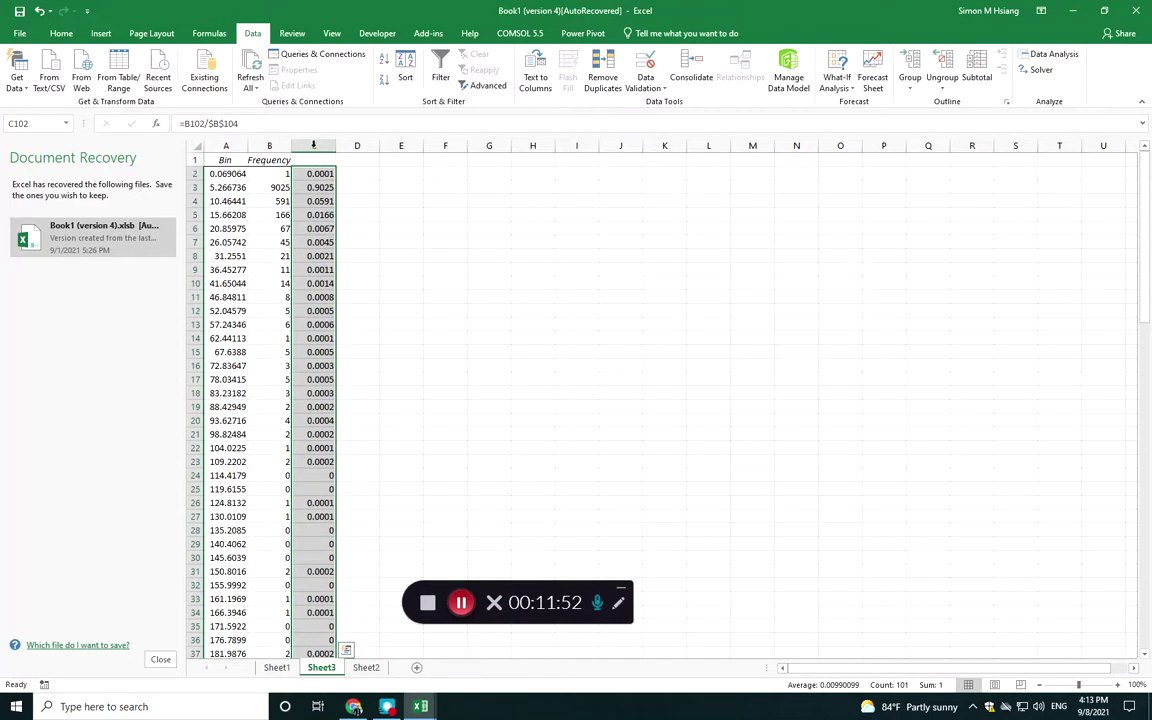
click(313, 158)
double_click(312, 158)
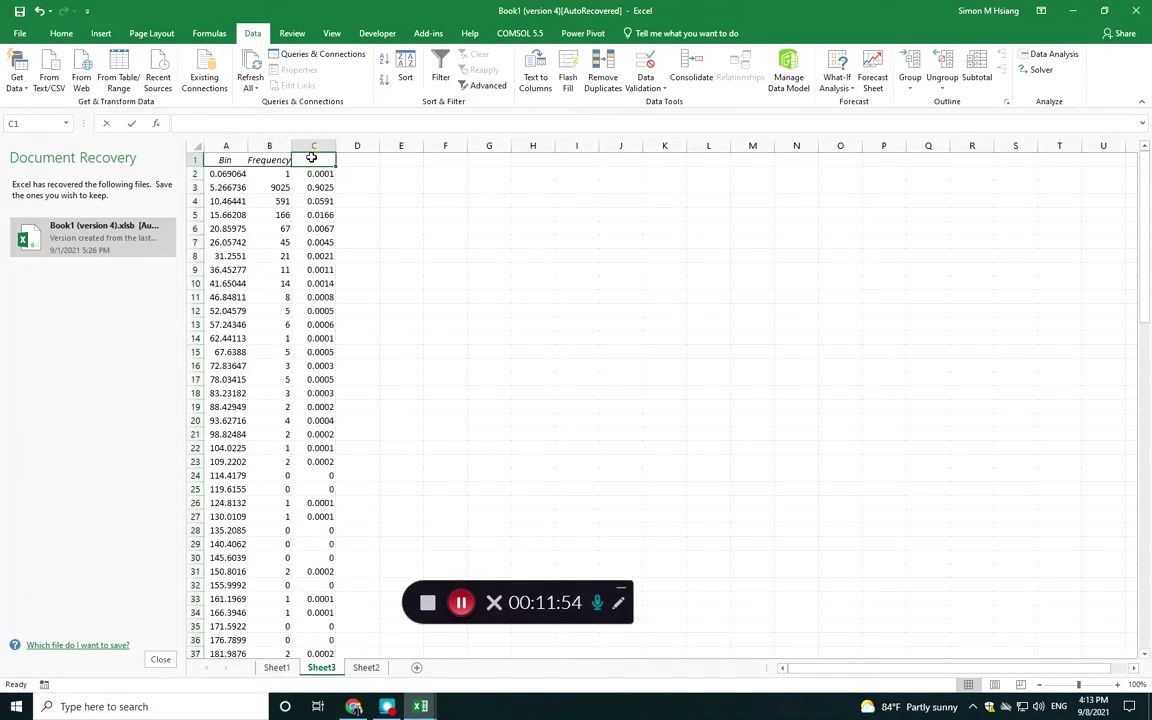
text(PDF)
key(Return)
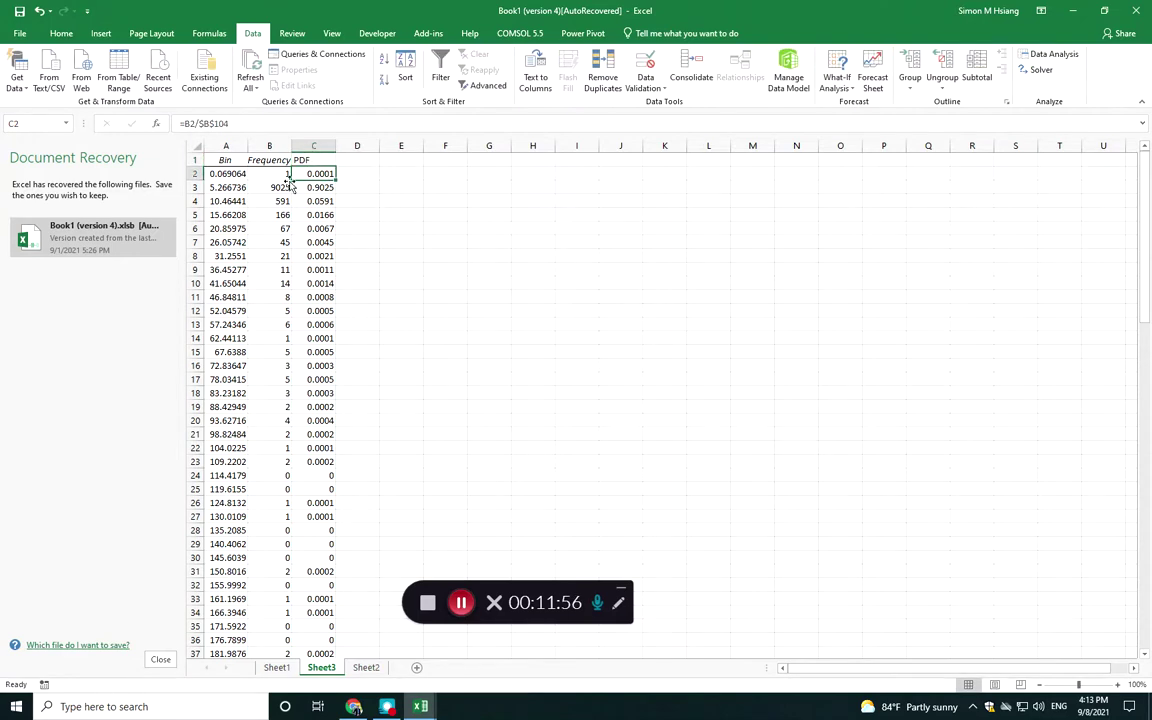
Insert a blank row above row 2, between the headings and the first bin
click(198, 174)
right_click(200, 176)
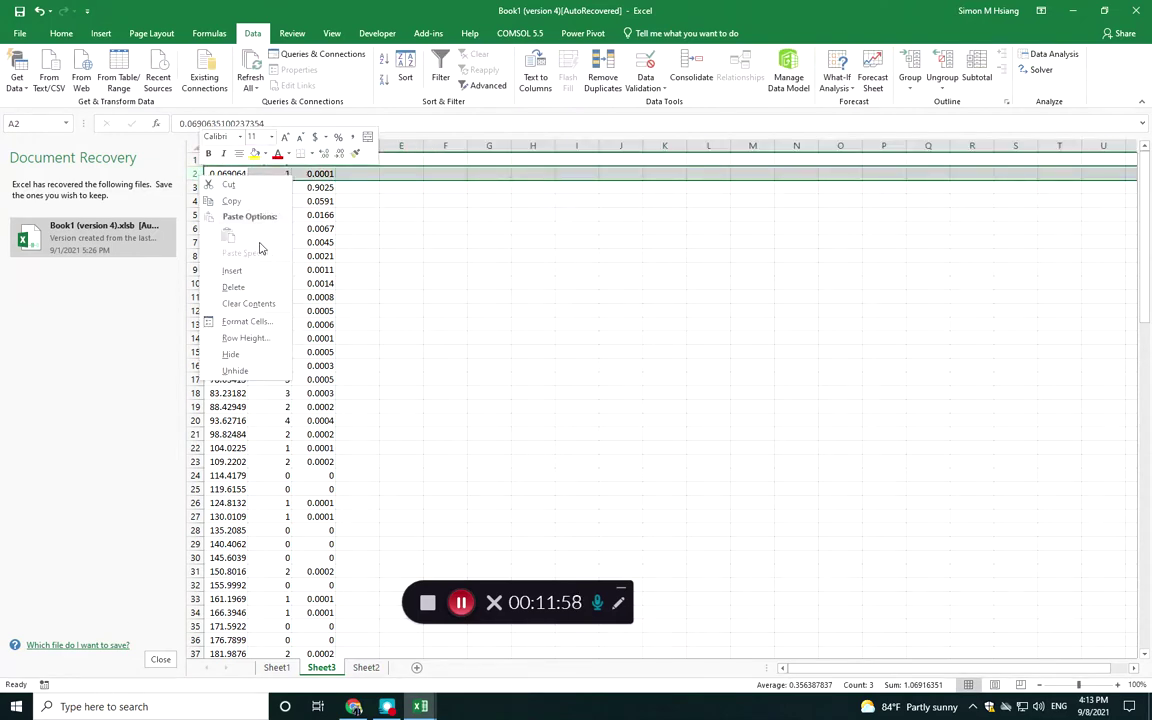
click(232, 270)
click(314, 229)
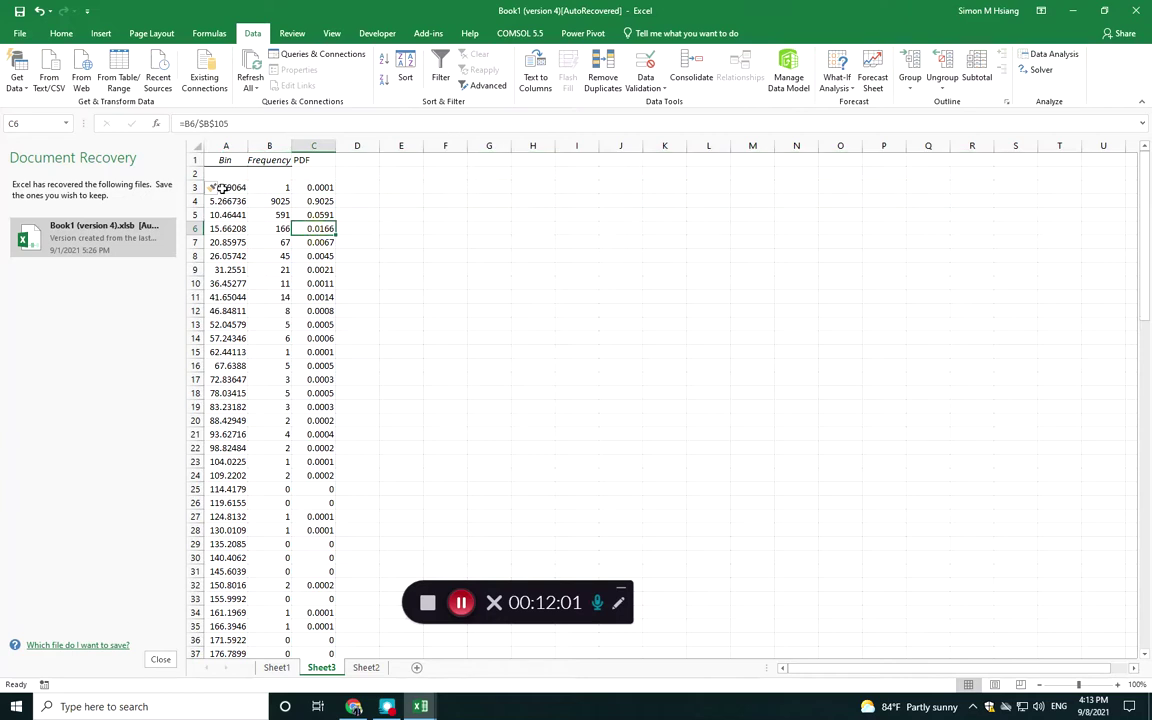
click(220, 186)
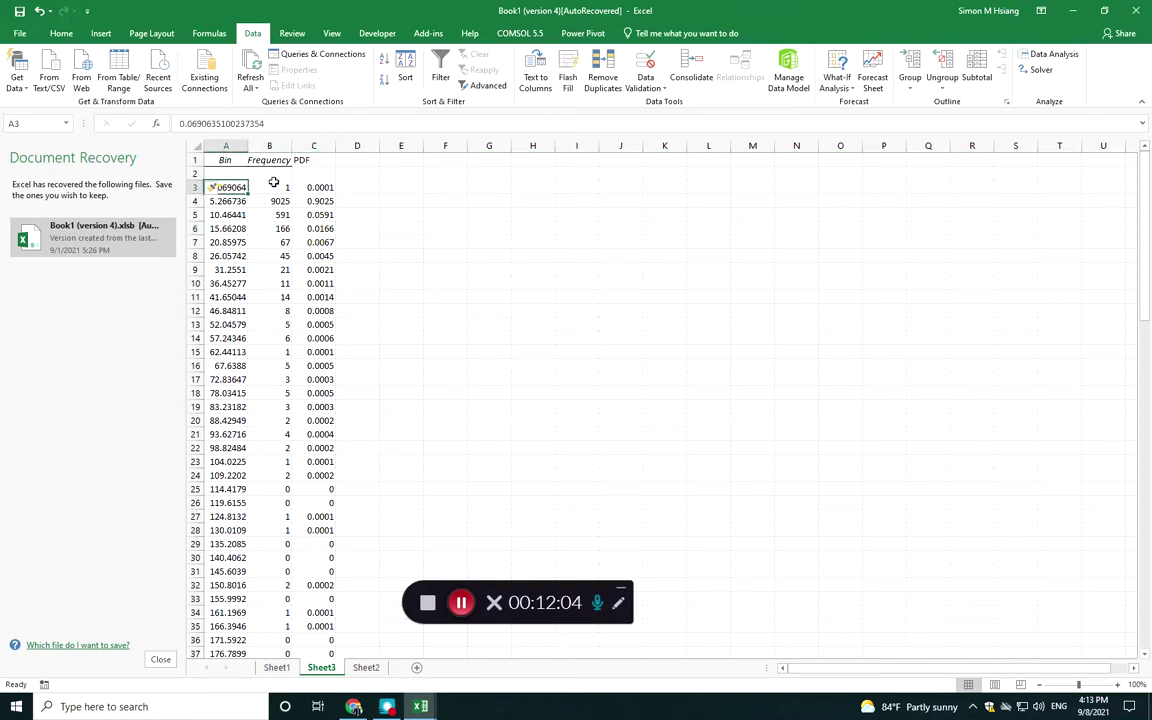
Change the heading in cell C1 to PDF(%)
click(357, 160)
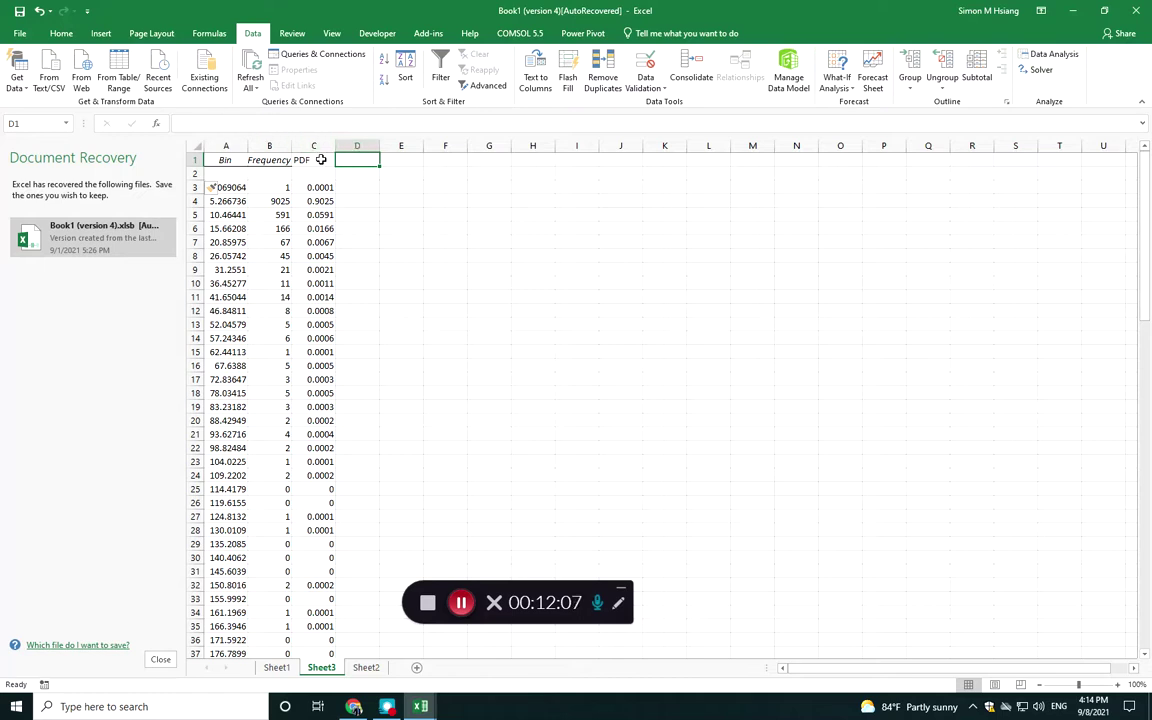
click(320, 160)
click(236, 127)
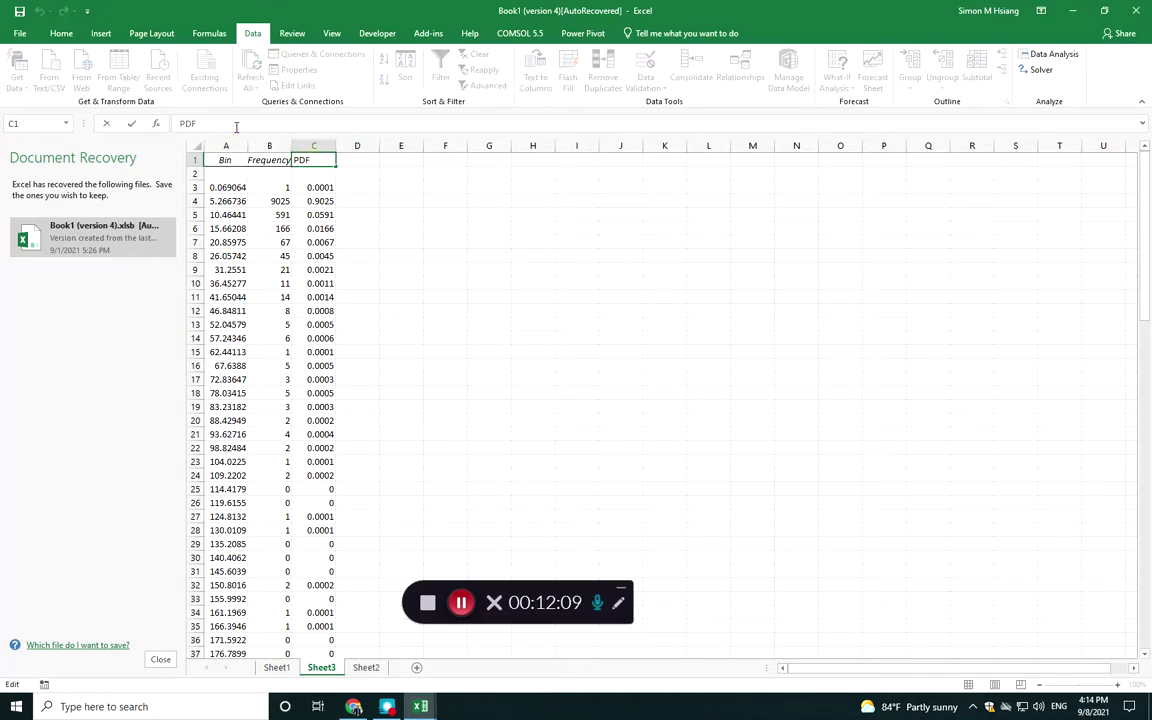
text(%)
key(Tab)
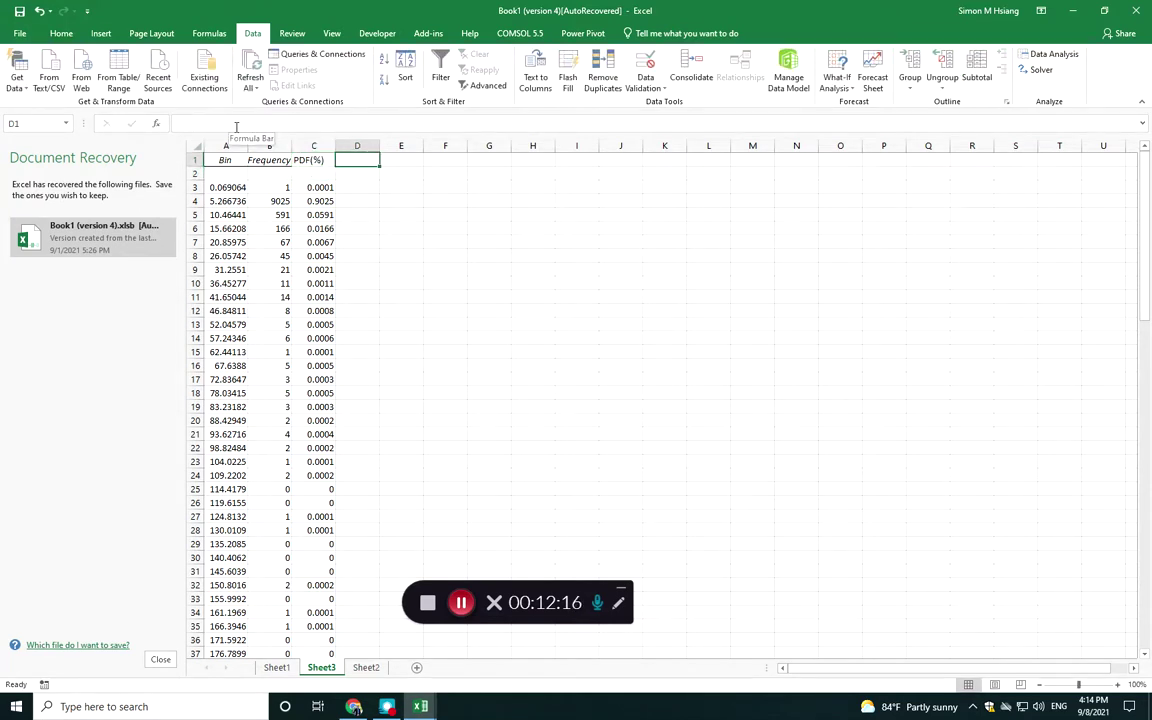
Add the heading CDF in cell D1 and enter 0 as the starting value in D2
text(CDF)
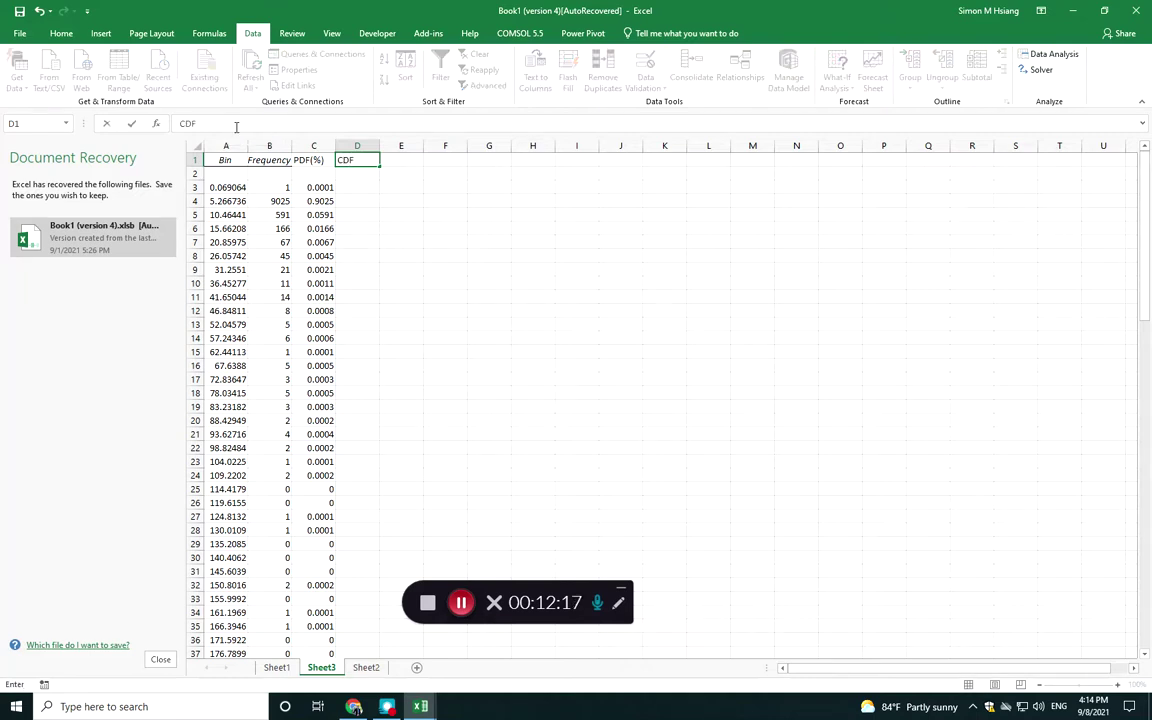
key(Return)
text(0)
key(Return)
Enter =D2+C3 in cell D3 to accumulate the PDF values
text(=)
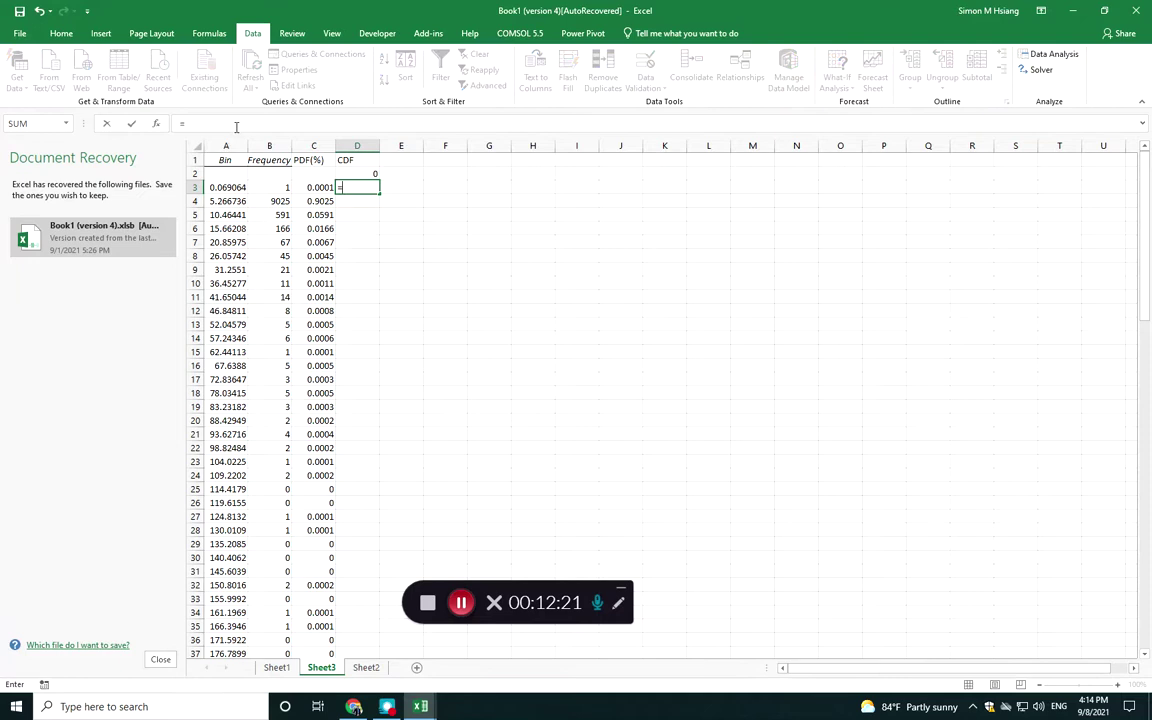
click(358, 172)
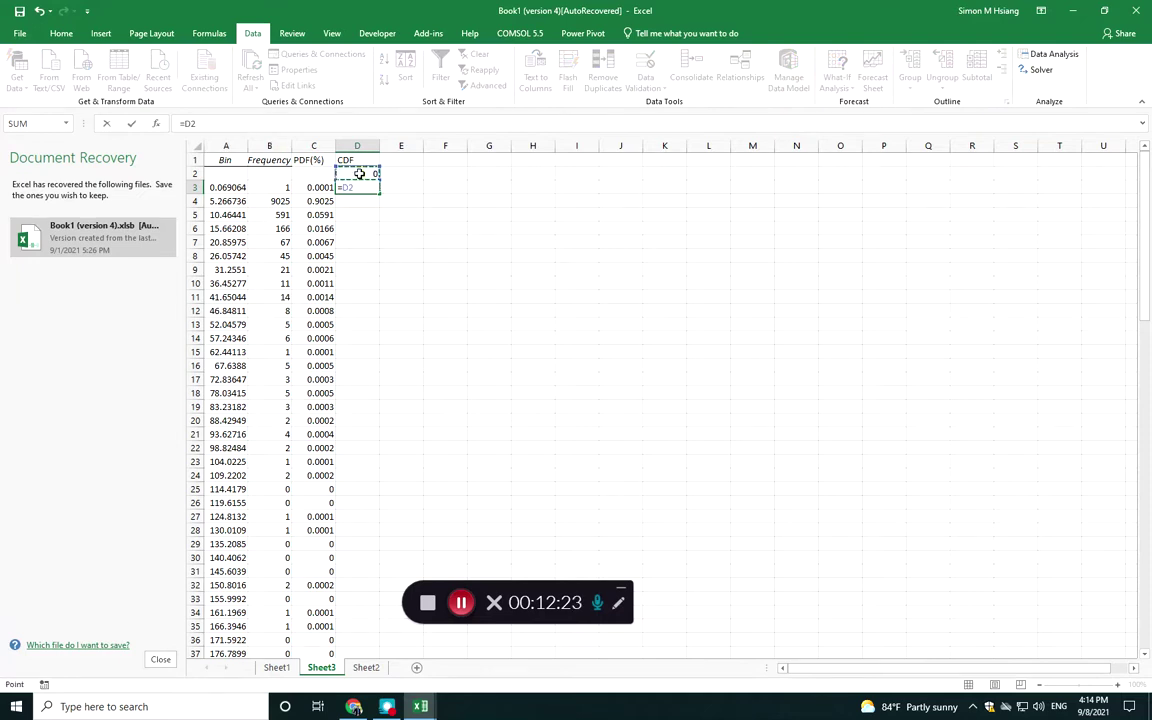
text(+)
click(322, 187)
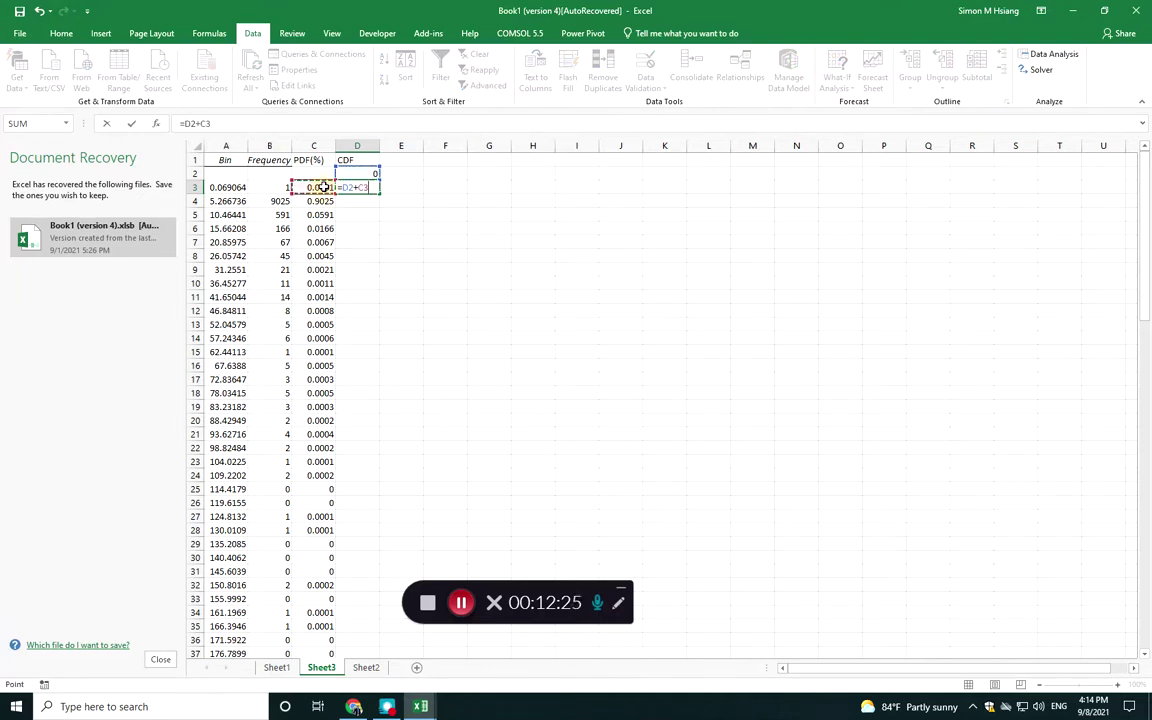
key(Return)
Copy the cumulative formula from D3 down column D to the More row, D103
key(Up)
key(ctrl+c)
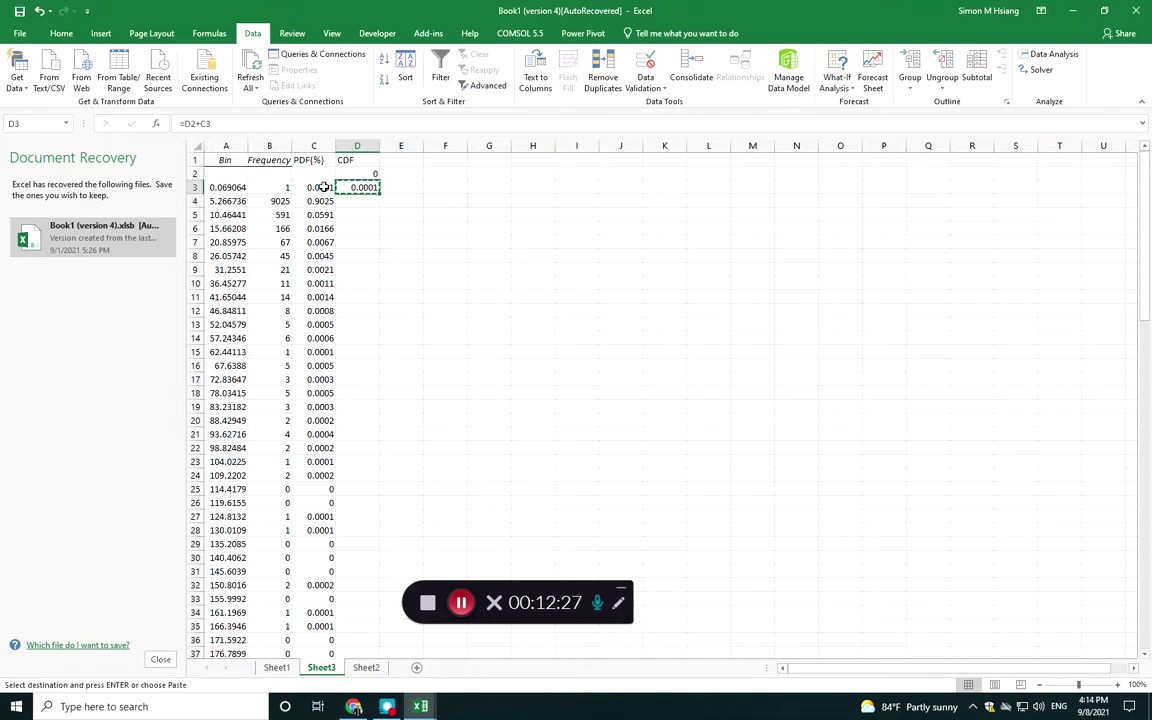
click(313, 228)
key(ctrl+shift+Down)
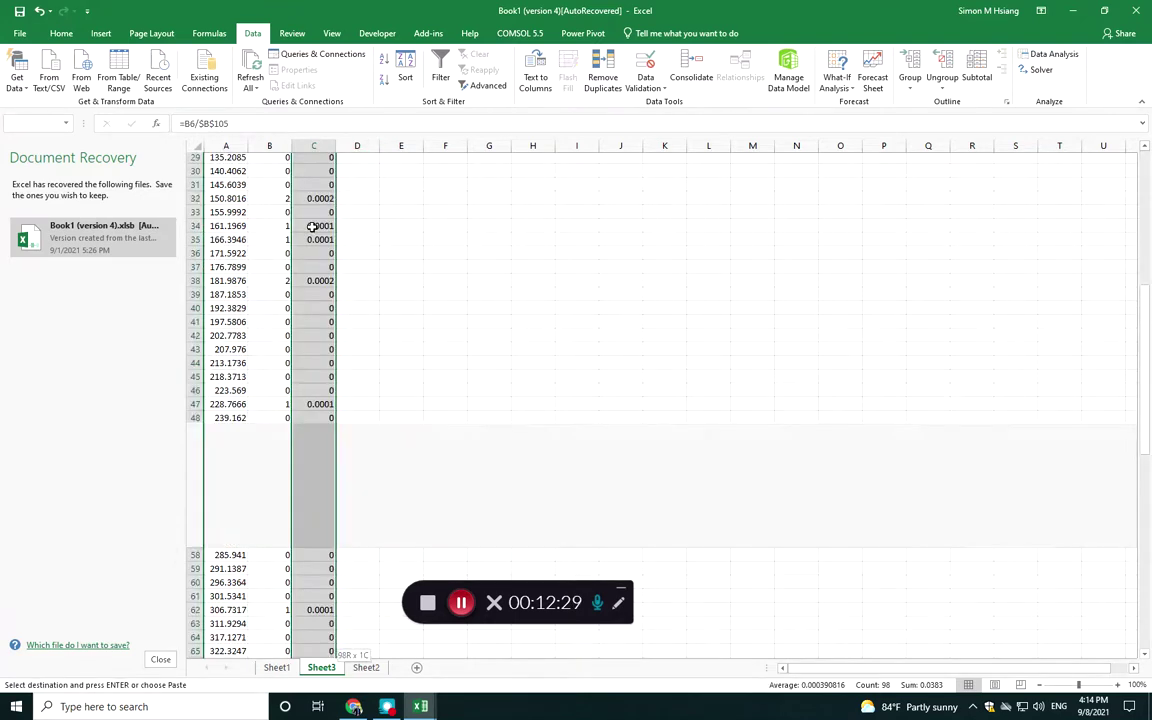
click(360, 638)
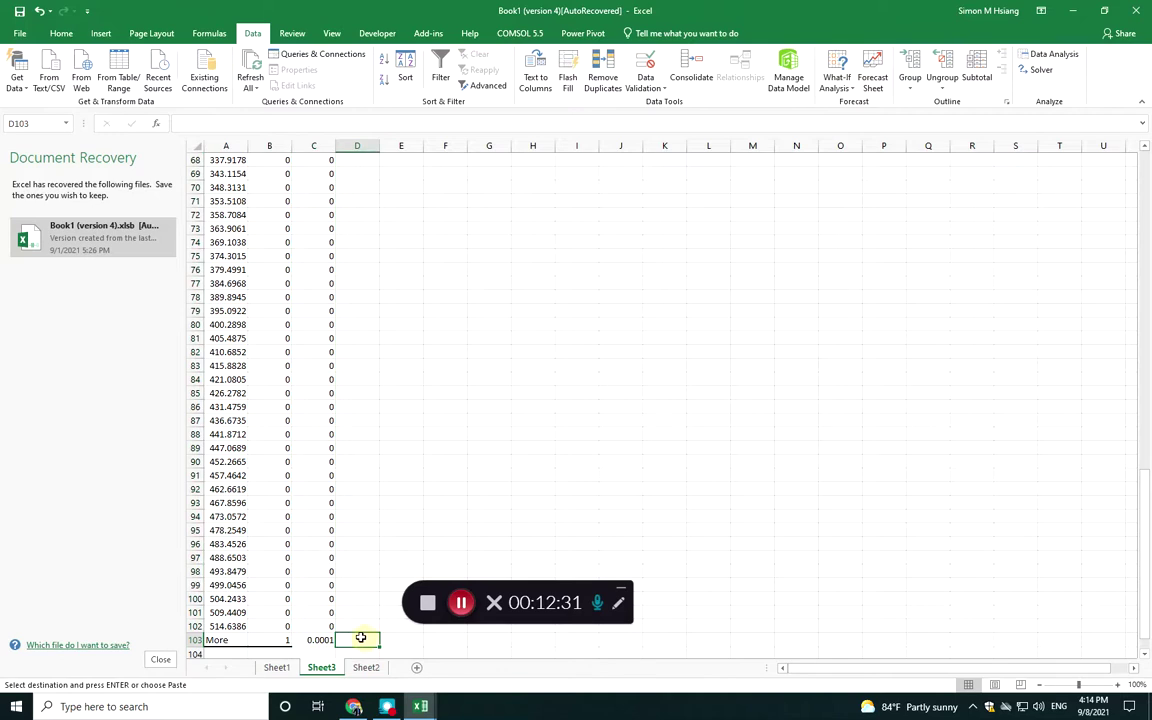
key(ctrl+shift+Up)
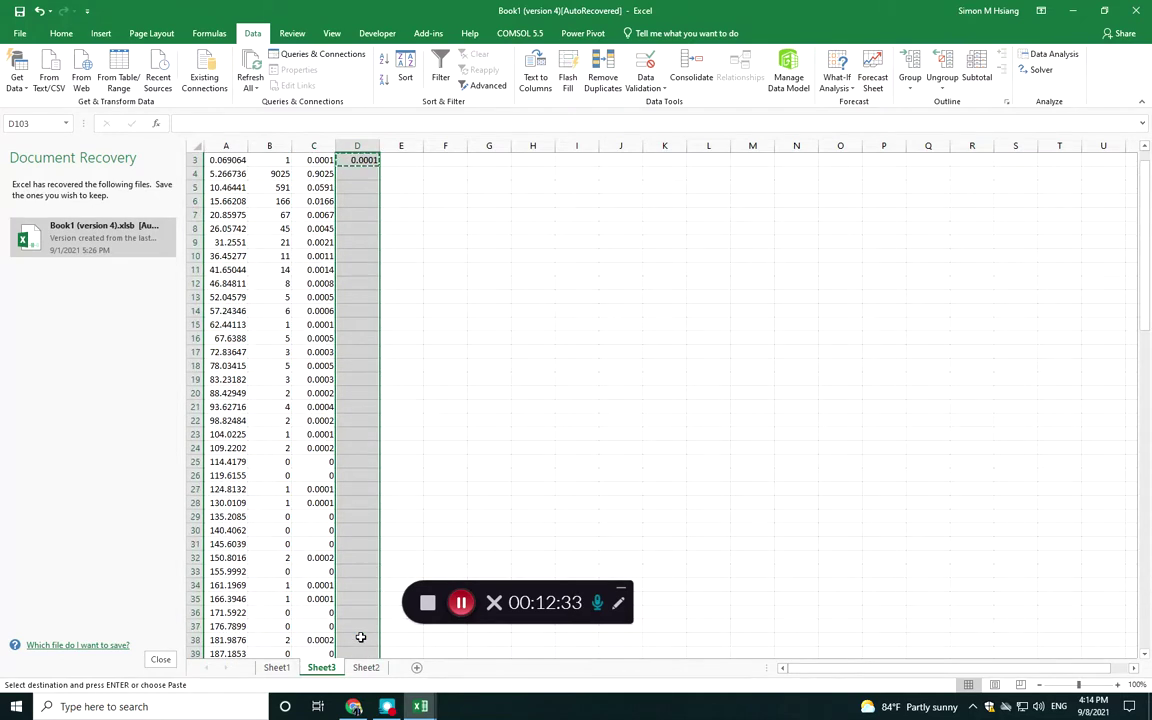
key(ctrl+v)
scroll(275, 375, down, 2)
mouse_move(270, 392)
mouse_down()
mouse_move(270, 365)
mouse_move(255, 393)
mouse_up()
key(ctrl+shift+Up)
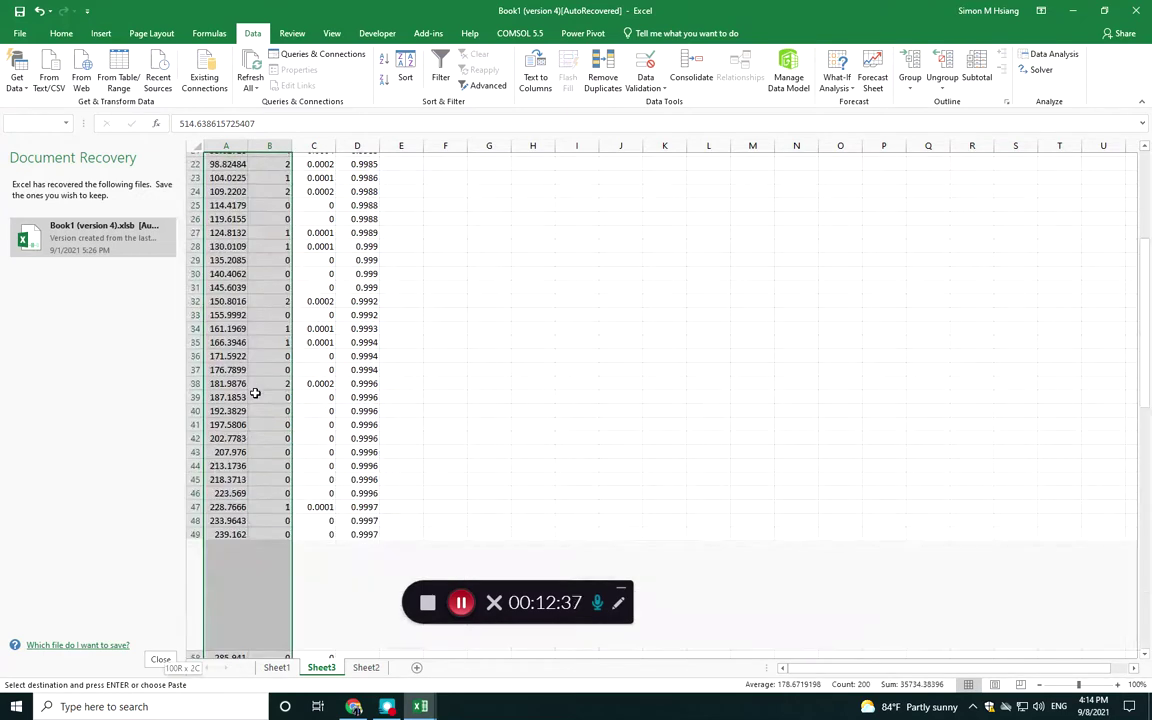
key(shift+Up)
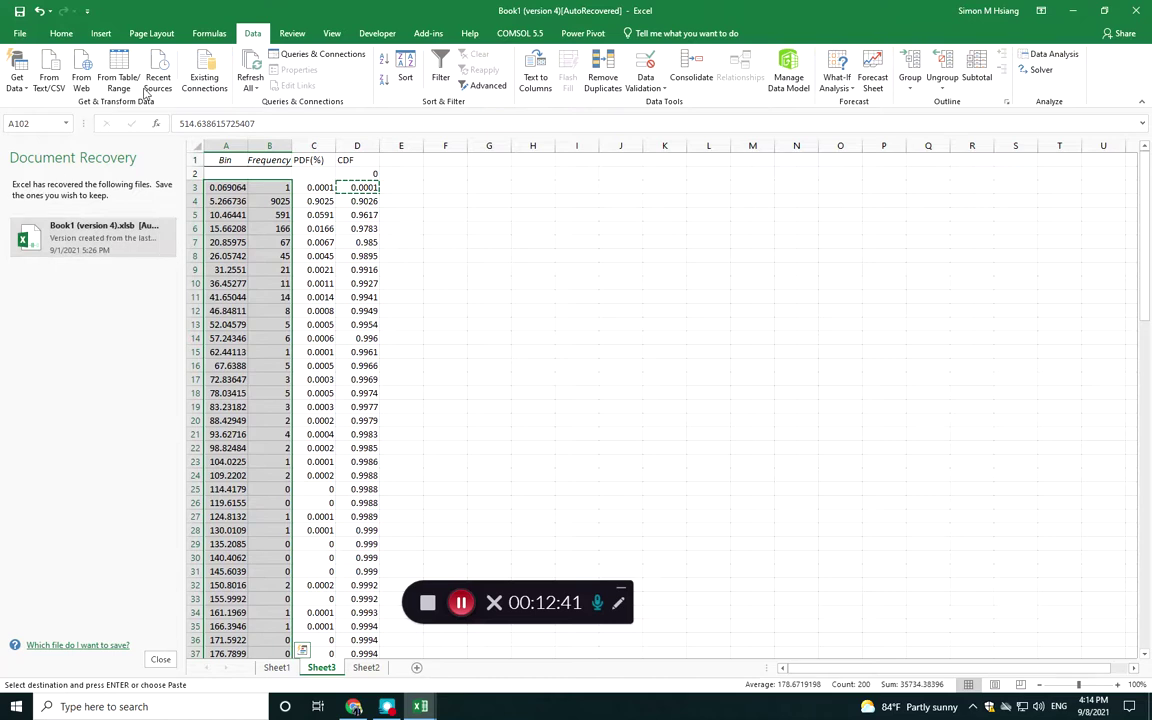
click(100, 33)
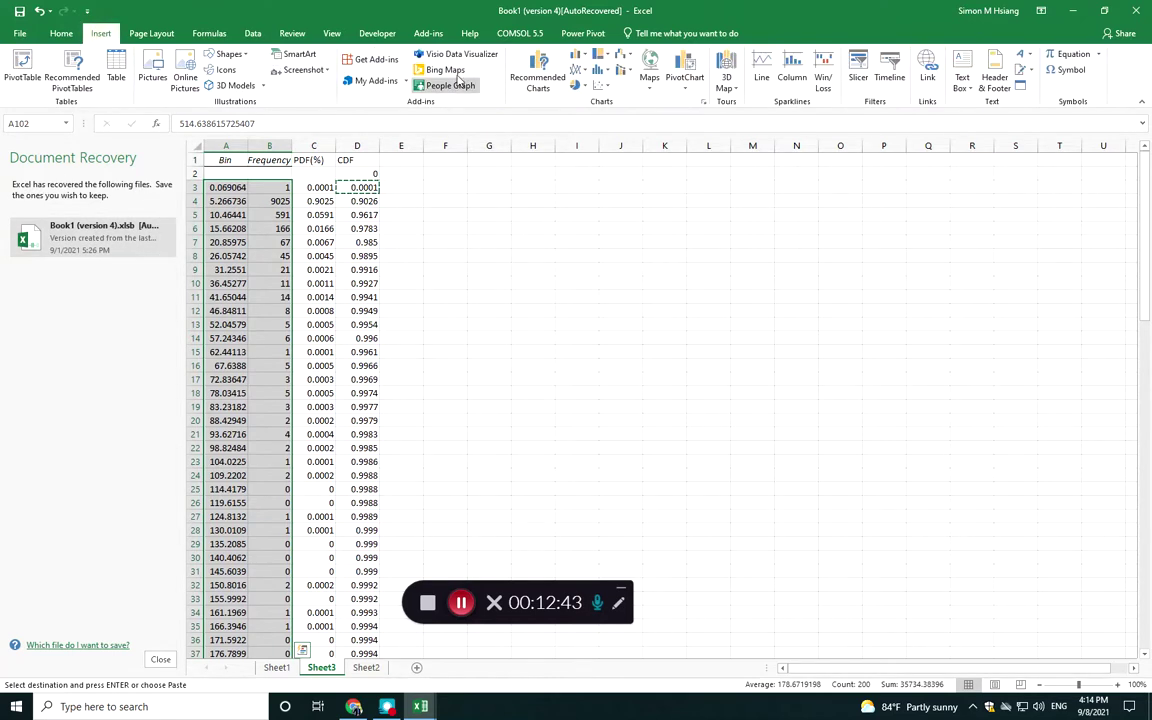
click(600, 85)
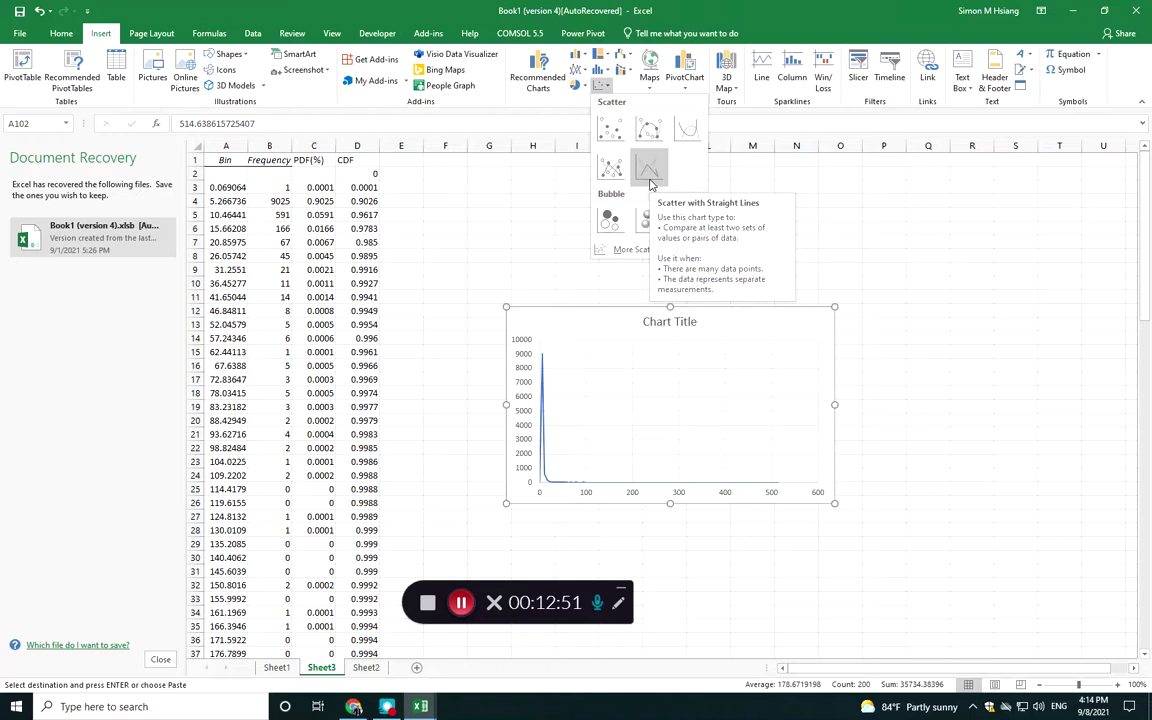
key(Escape)
click(222, 200)
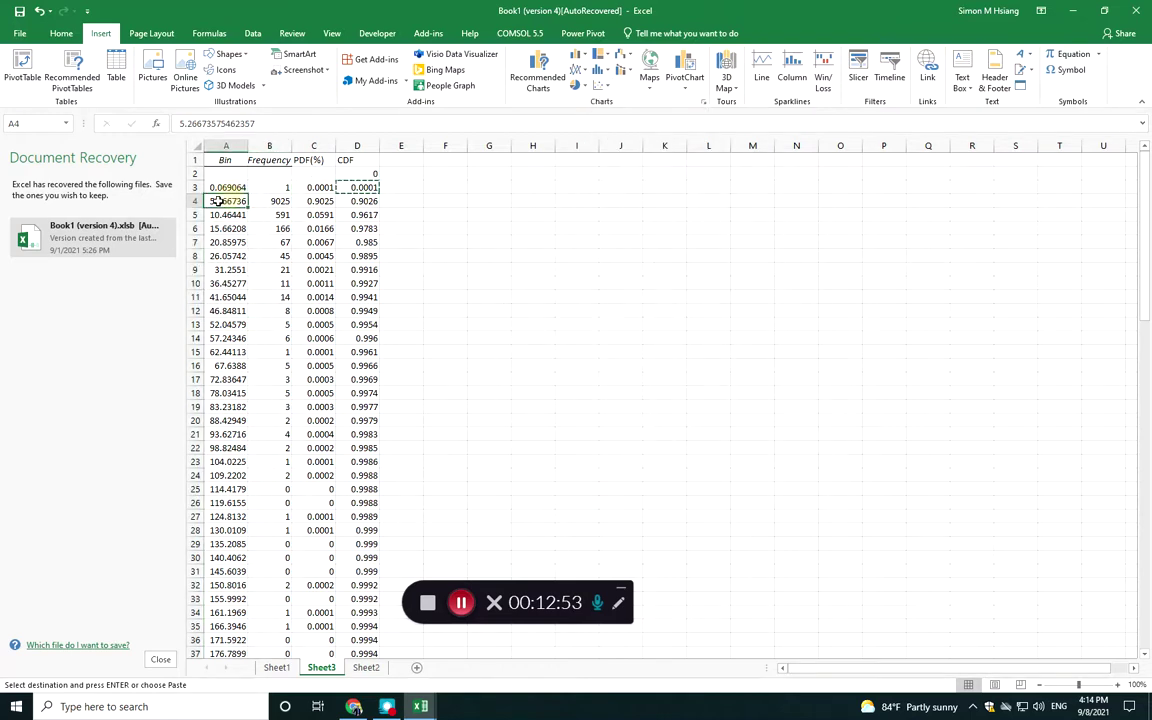
click(218, 216)
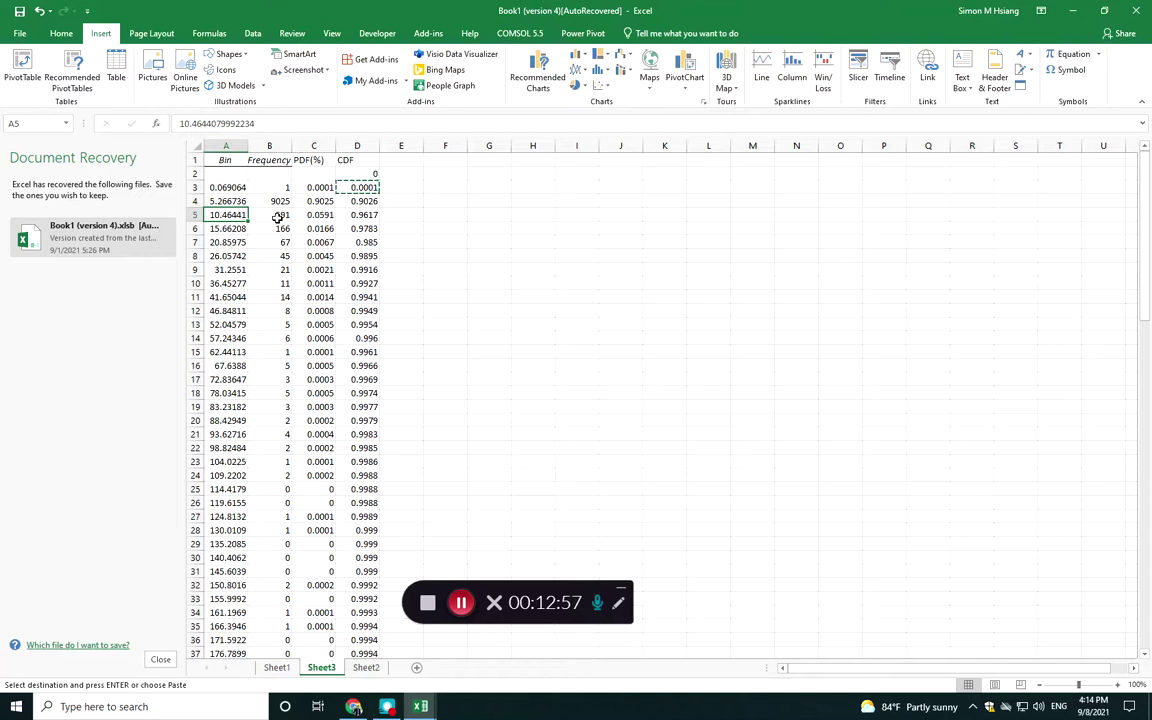
click(195, 187)
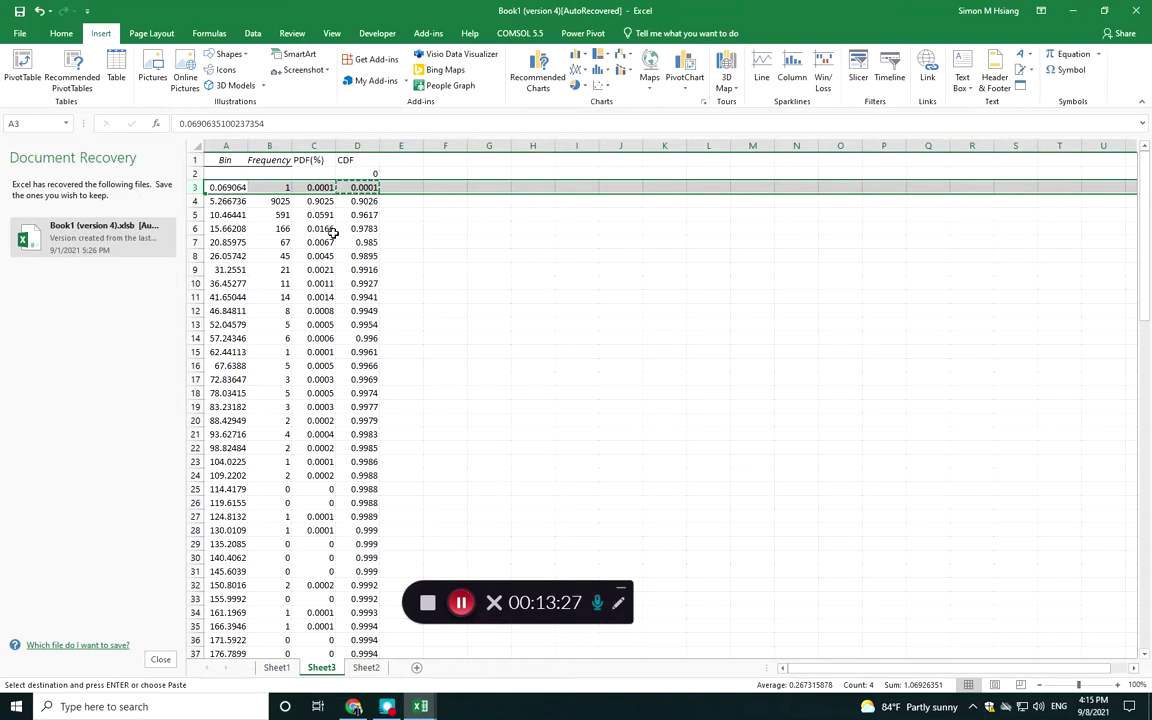
click(260, 188)
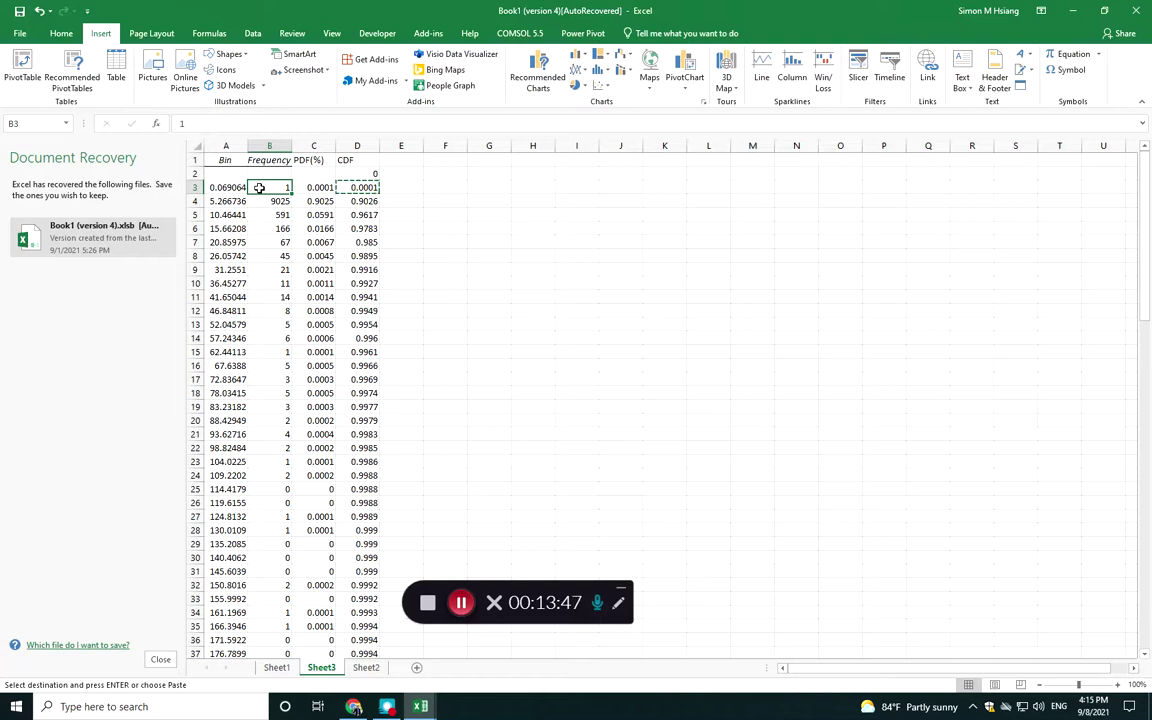
Insert a Scatter with Straight Lines chart of the bins and frequencies in A3:B102 and place it to the right of the data
click(238, 186)
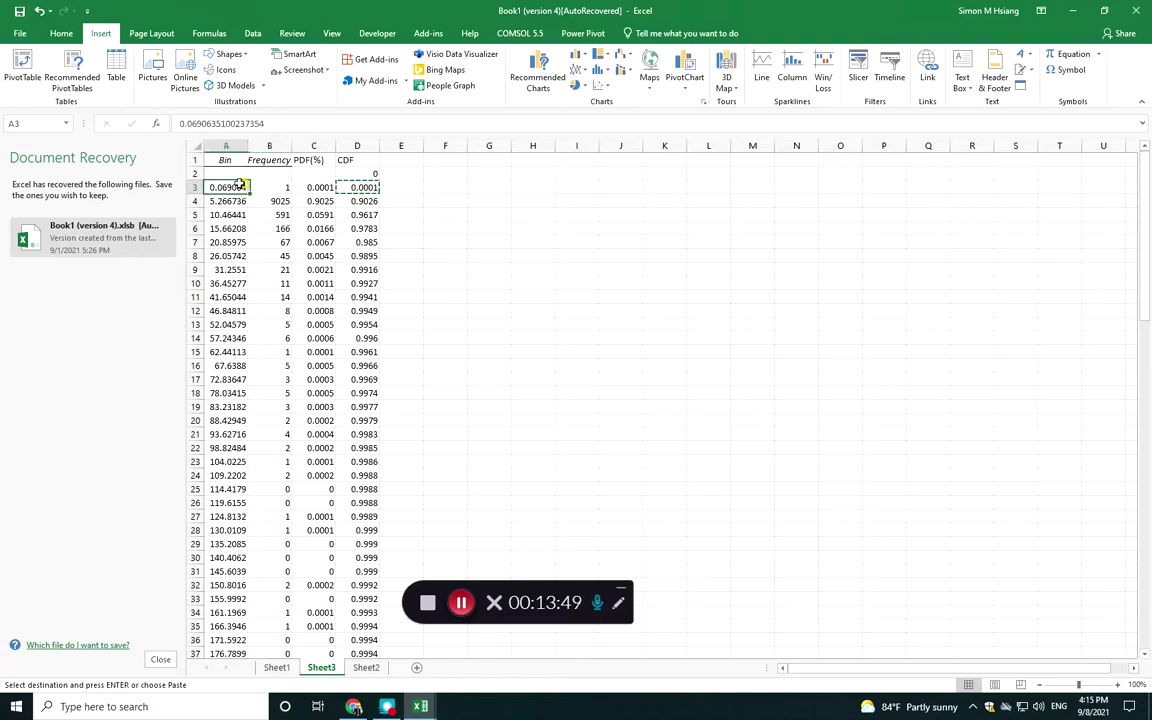
key(ctrl+shift+Down)
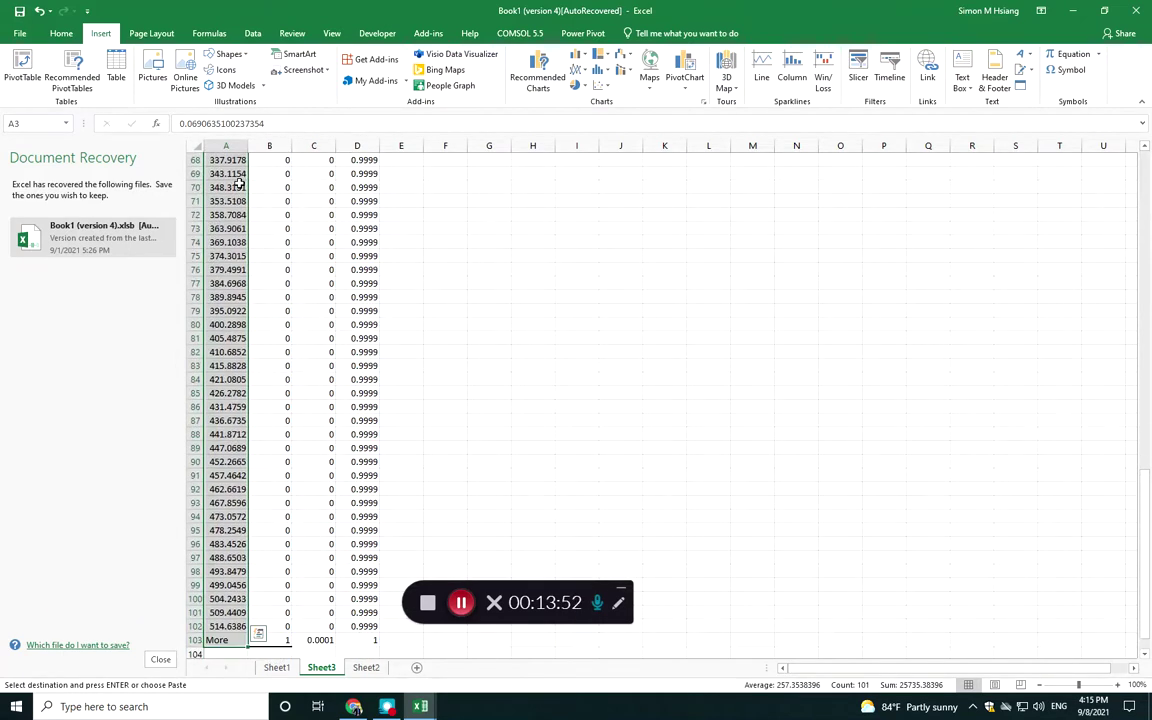
key(shift+Right)
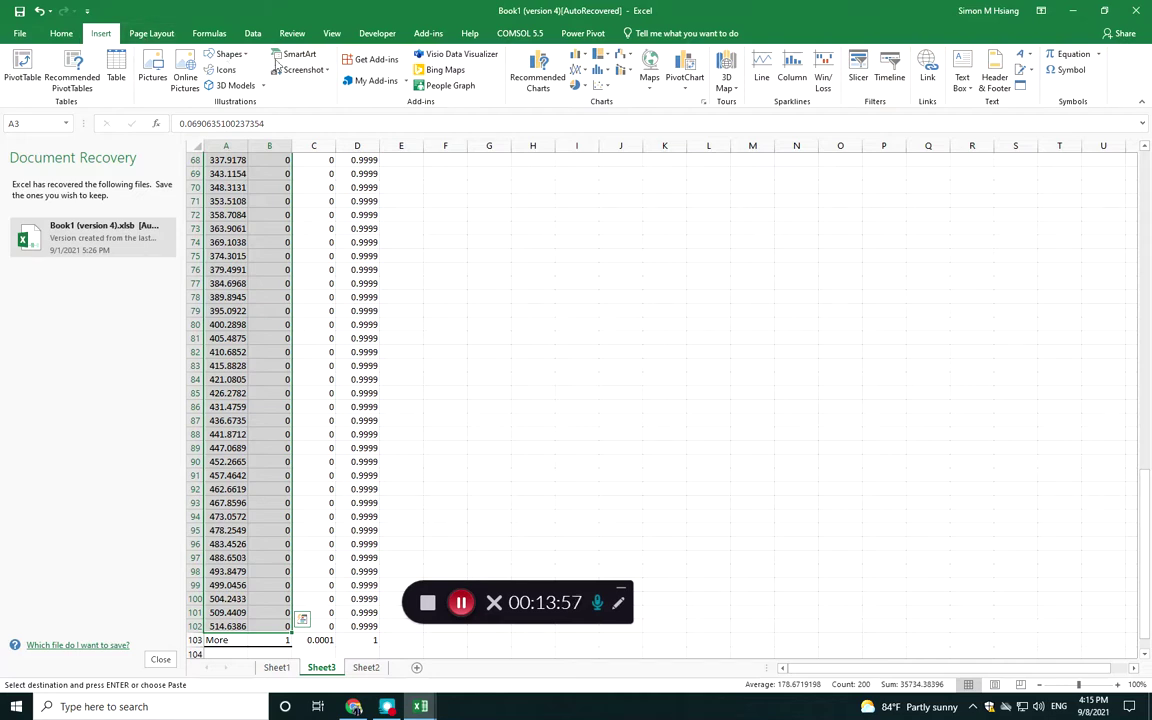
click(601, 85)
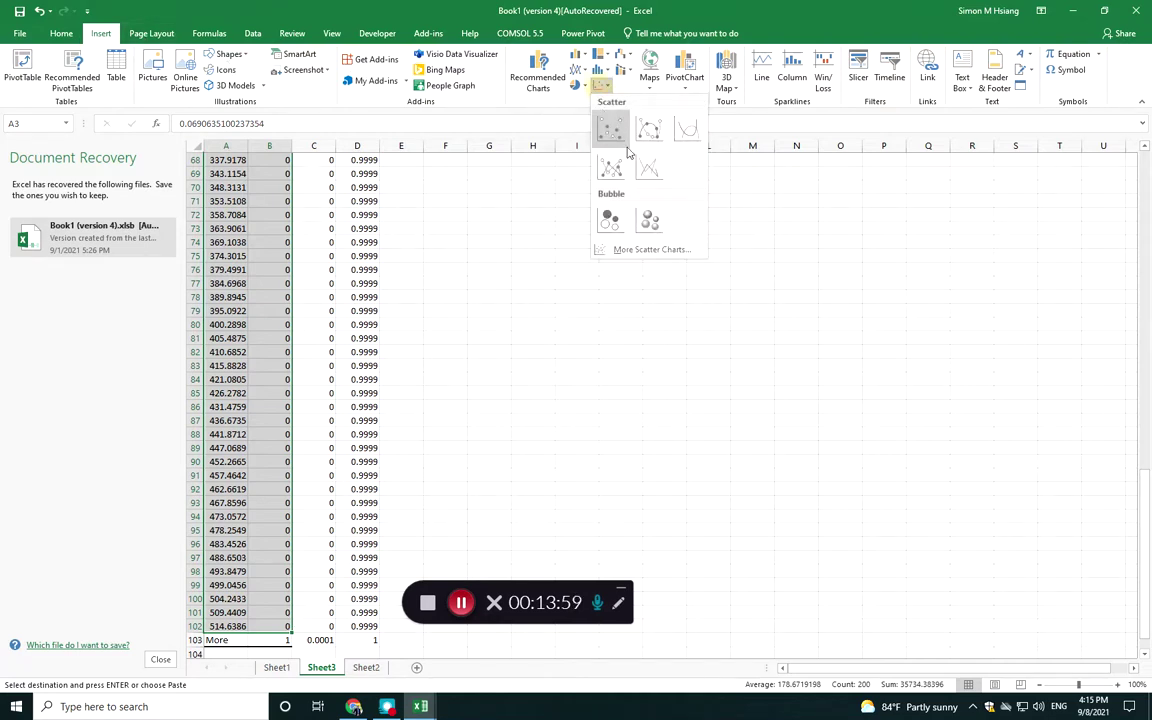
click(658, 168)
drag(599, 321, 781, 231)
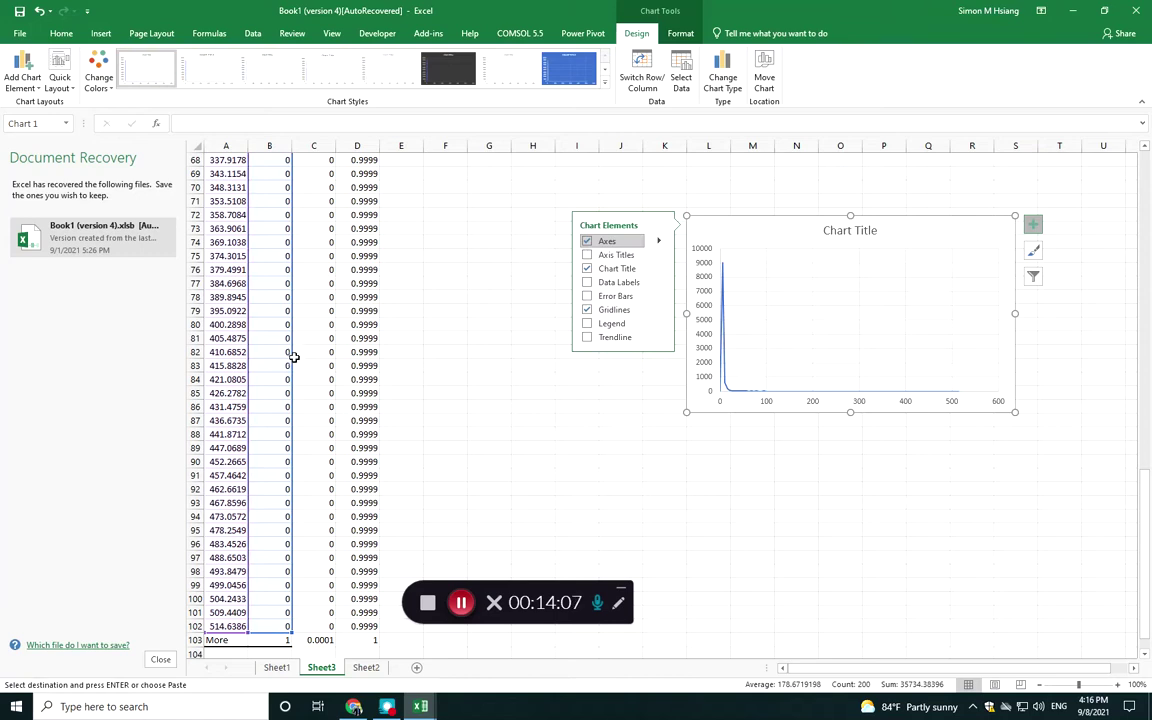
Shift the chart's Y-value range from the frequencies to the PDF column and on to the CDF column, keeping rows 3 to 102
drag(288, 357, 305, 363)
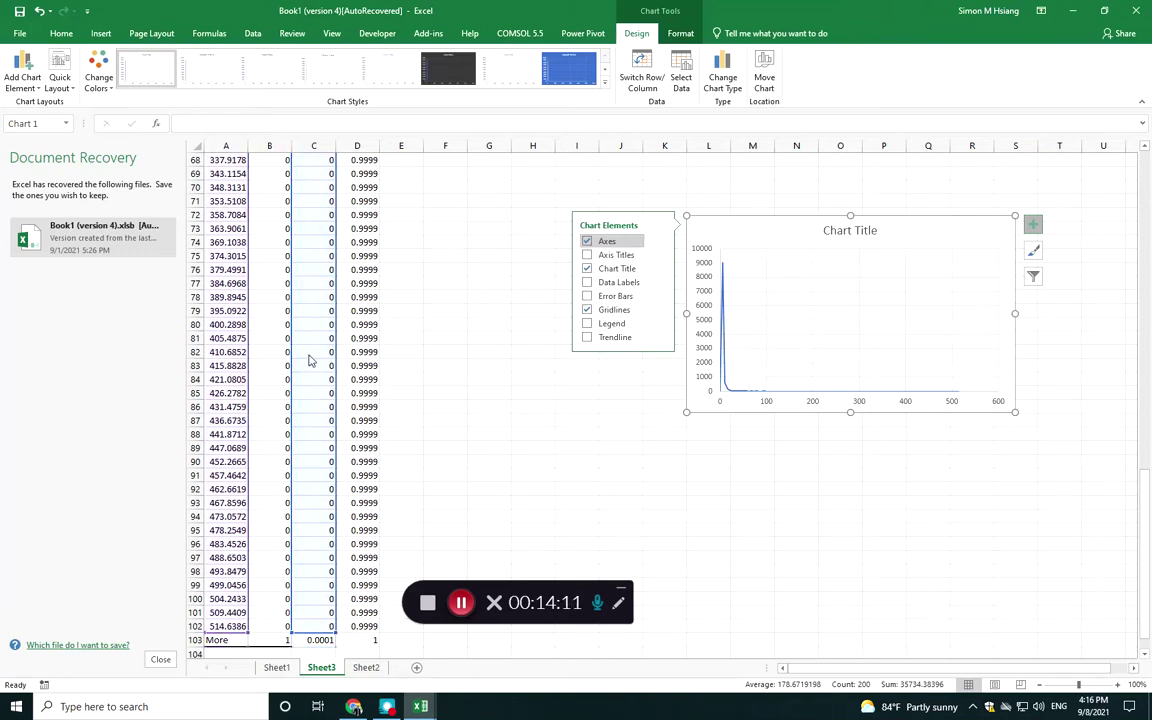
drag(334, 358, 358, 357)
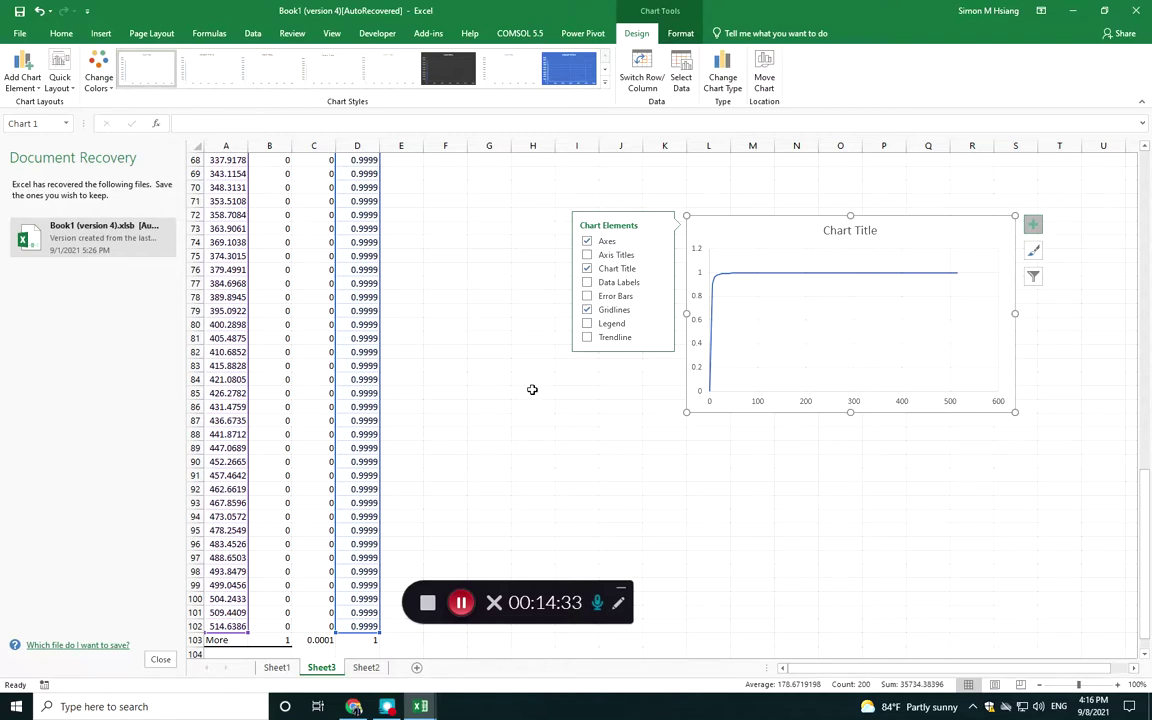
click(531, 390)
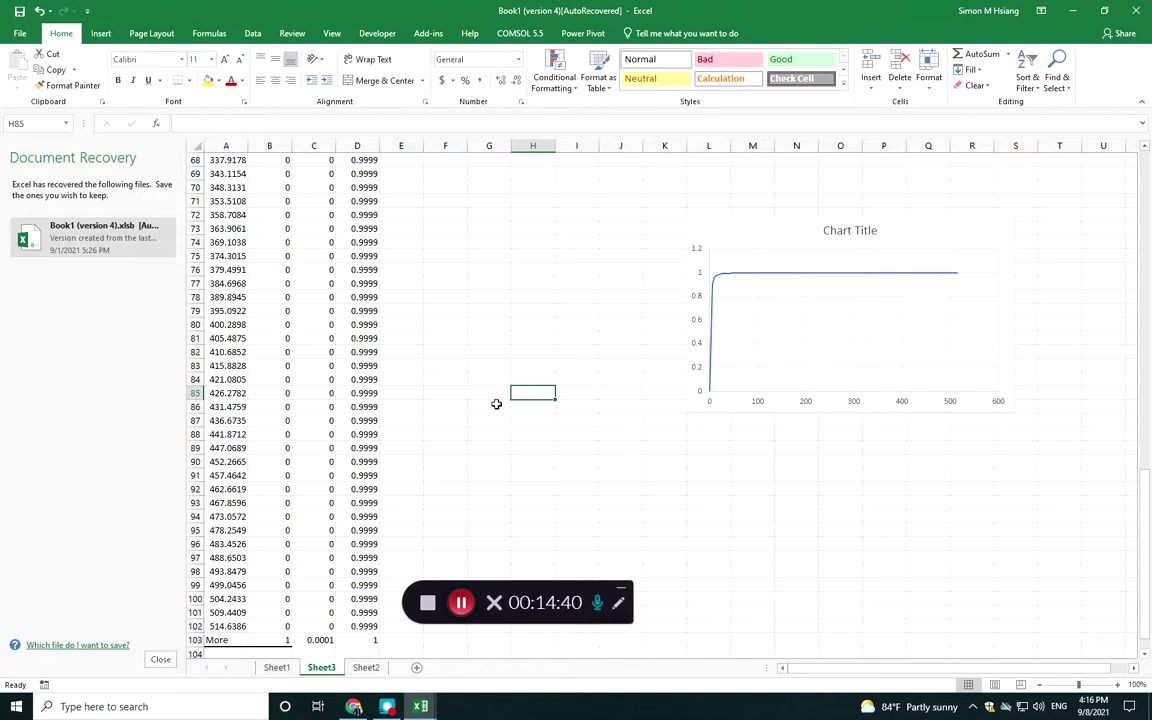
Switch to the Chrome course page and download the Lecture 3 file Regression (X'X)-1X'Y.xlsx
click(362, 708)
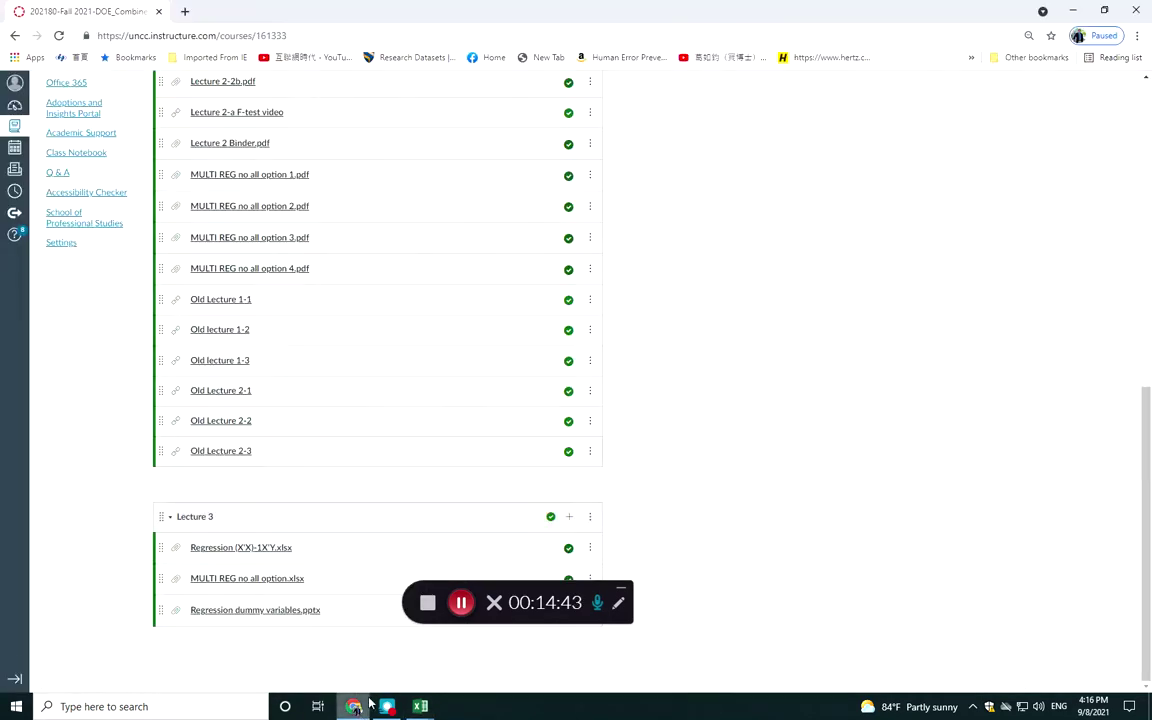
mouse_move(387, 710)
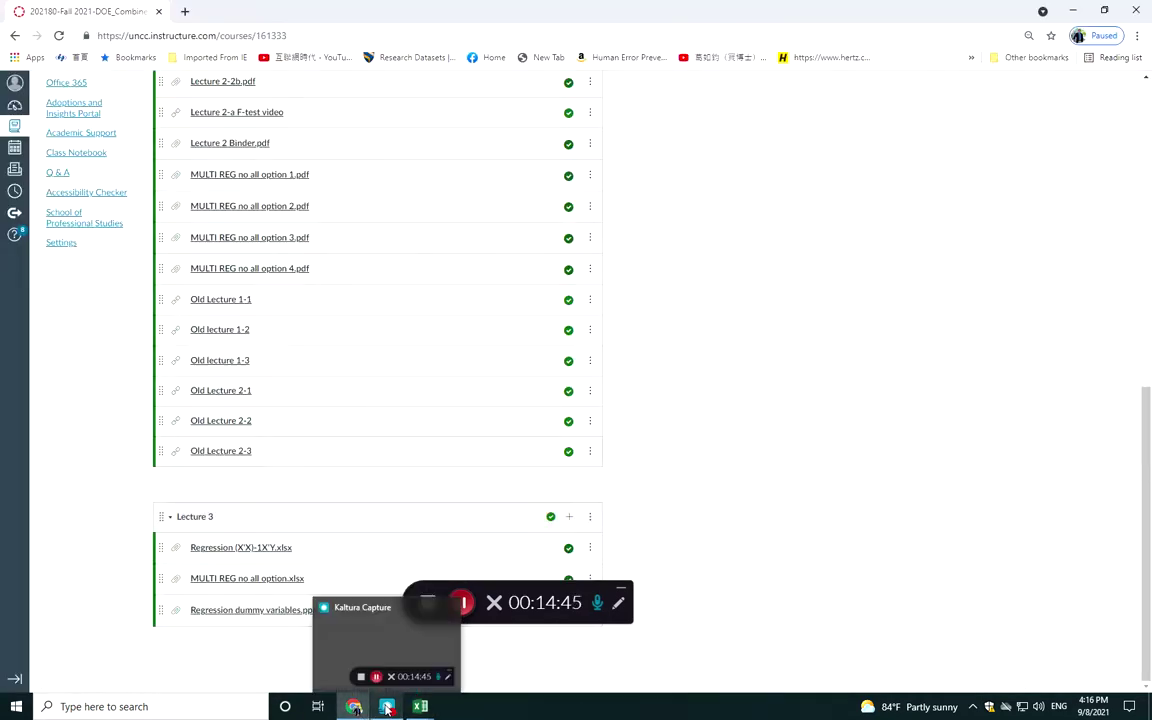
click(236, 550)
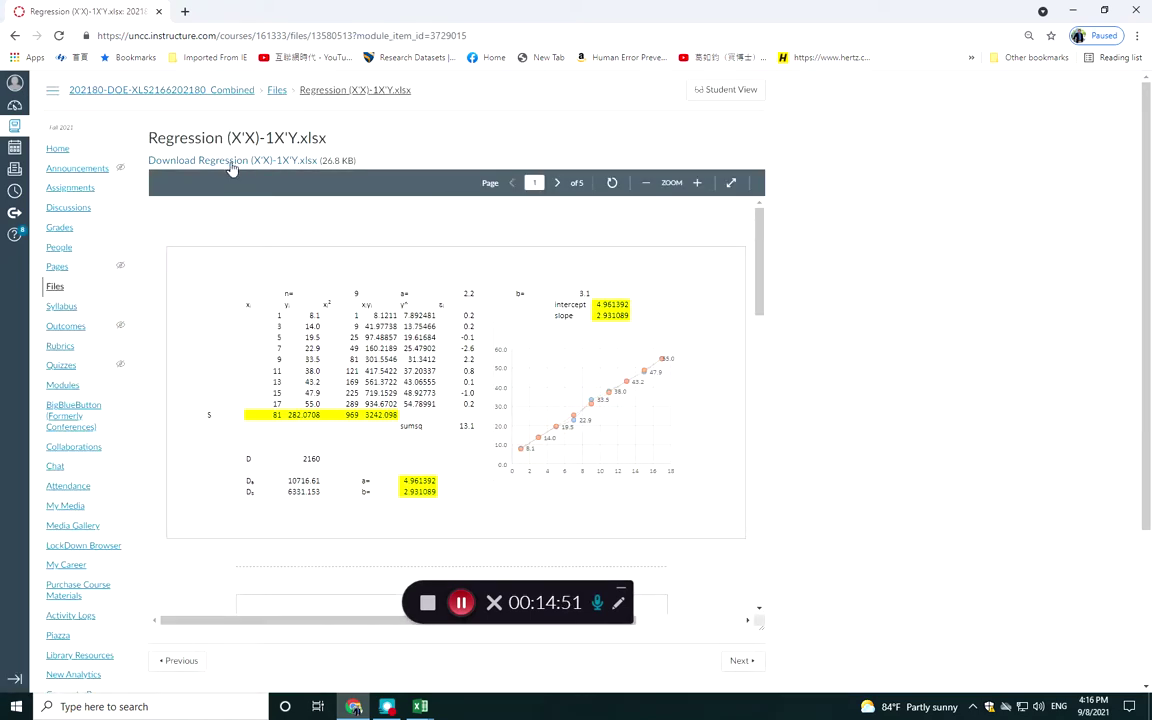
click(230, 162)
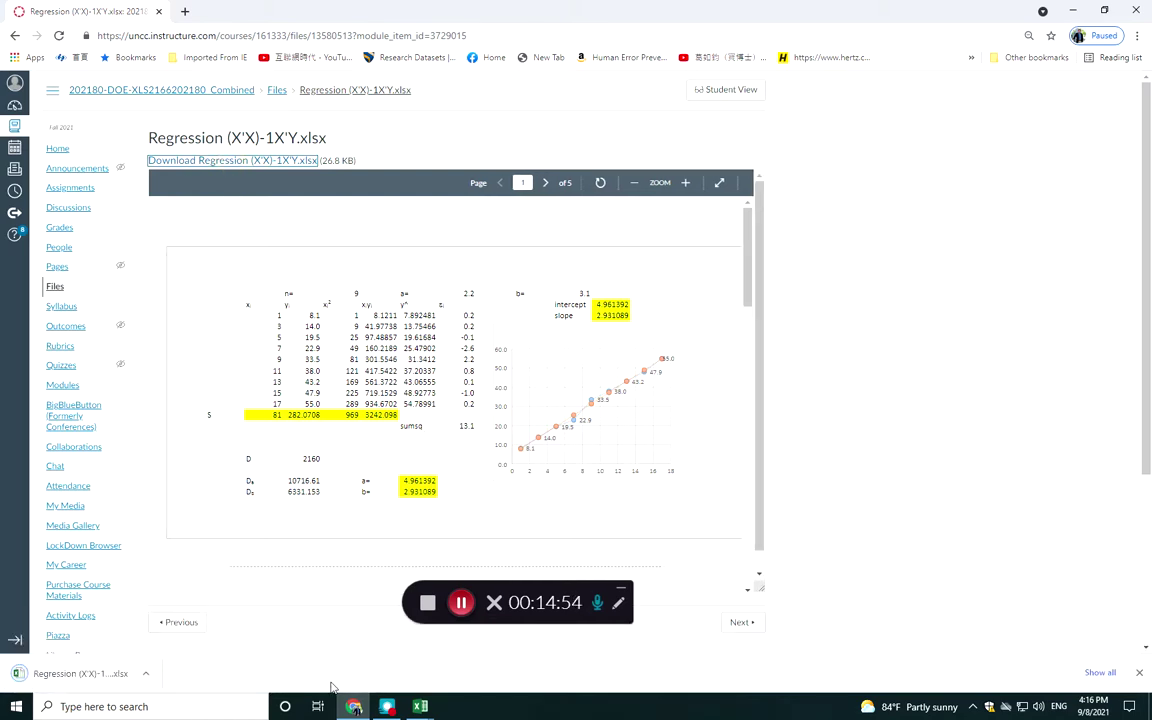
Show the downloaded file in its folder and open Regression (X'X)-1X'Y in Excel
click(145, 673)
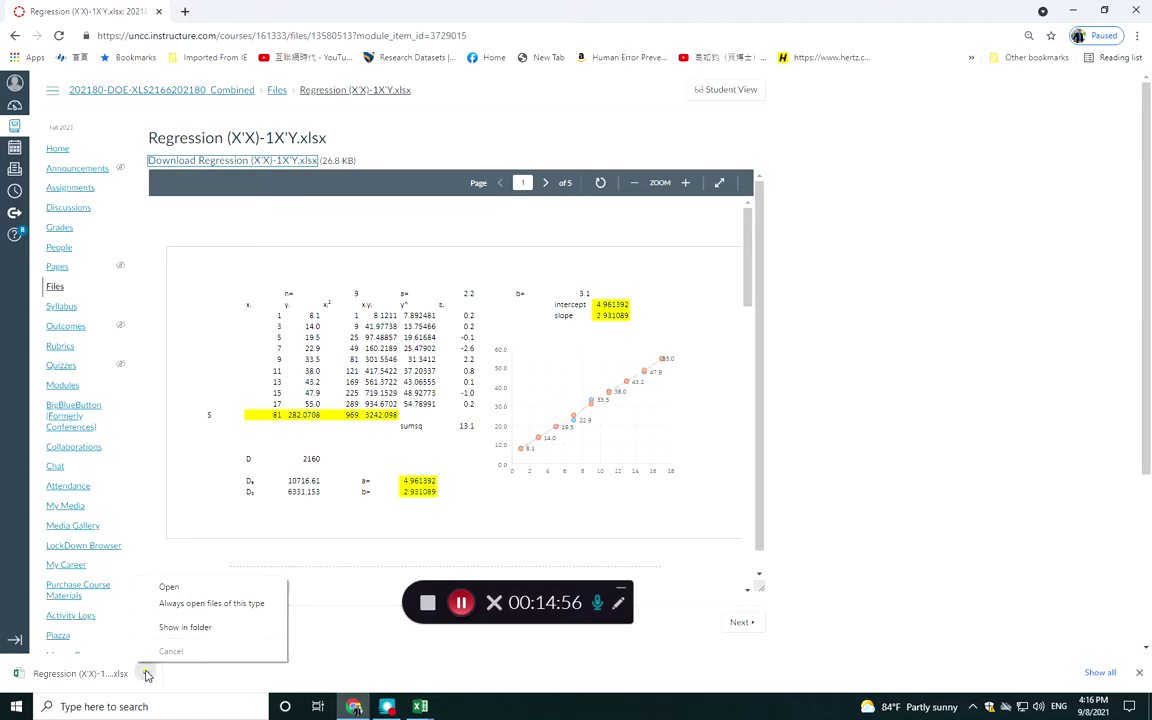
click(211, 630)
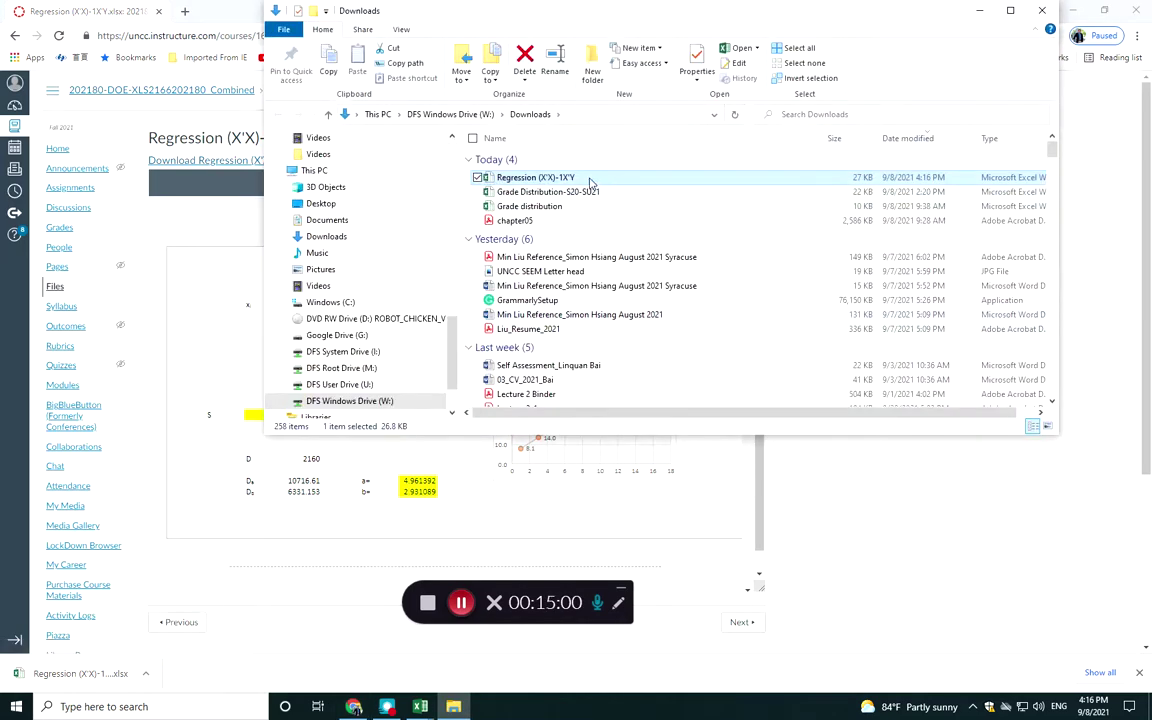
double_click(592, 178)
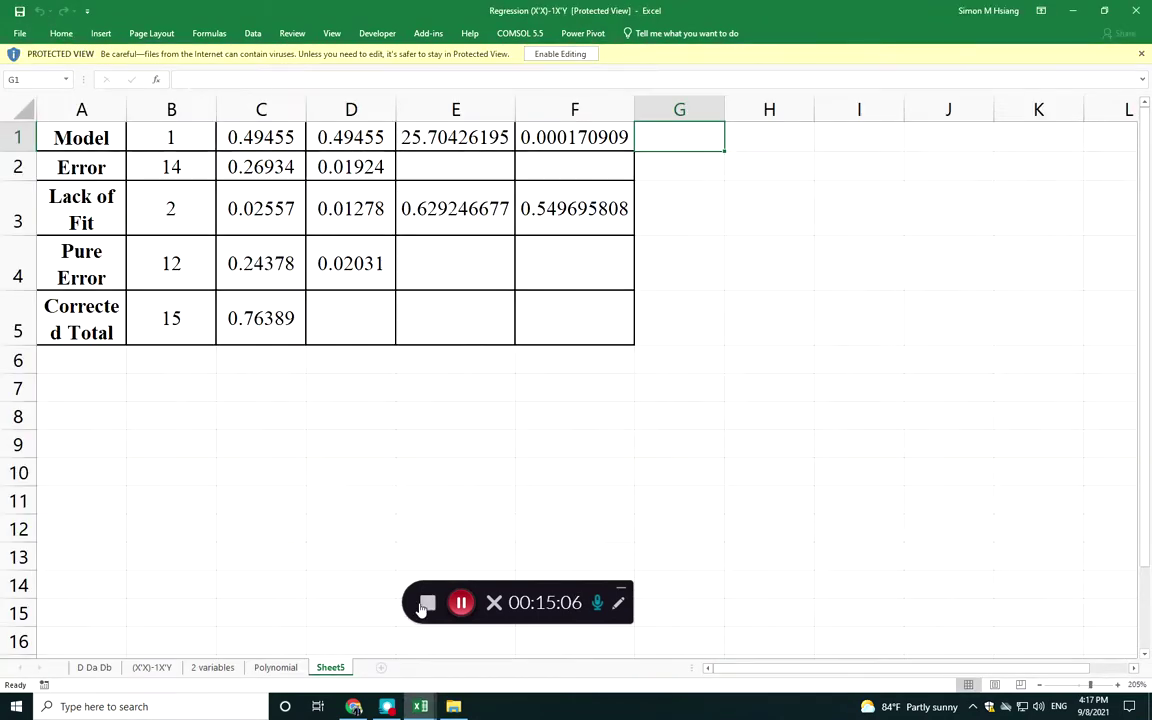
Return to the Book1 (version 4) workbook and start saving it under a new name with Desktop as the destination
click(420, 706)
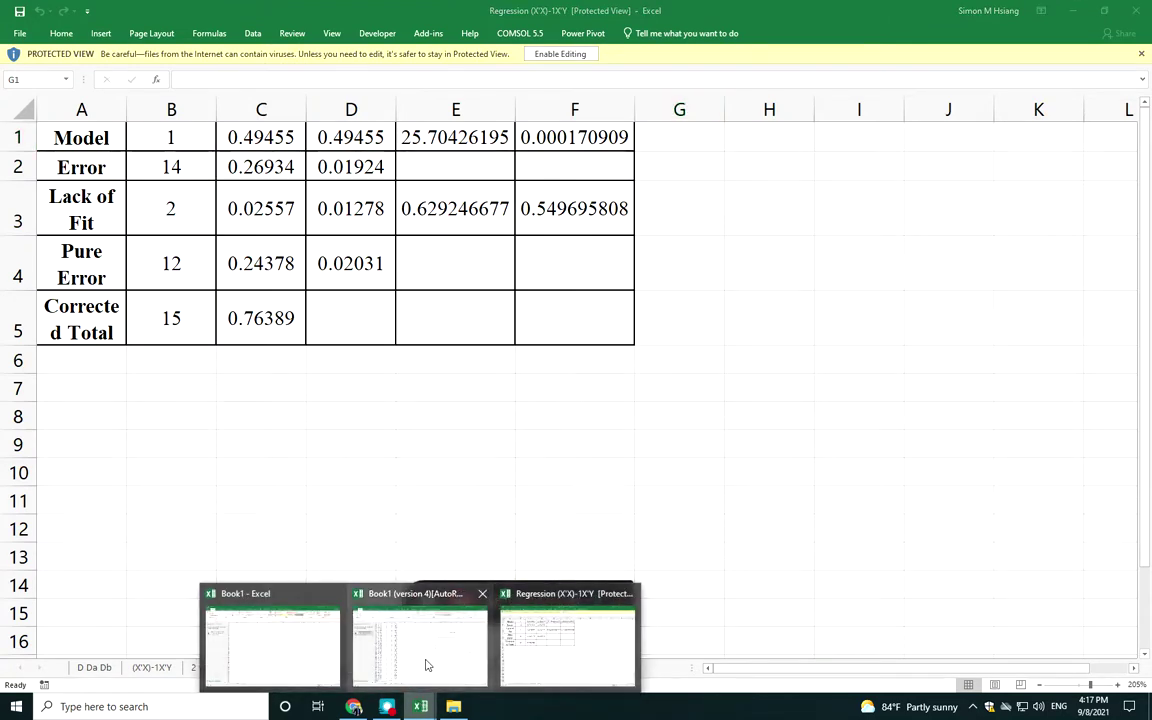
mouse_move(426, 665)
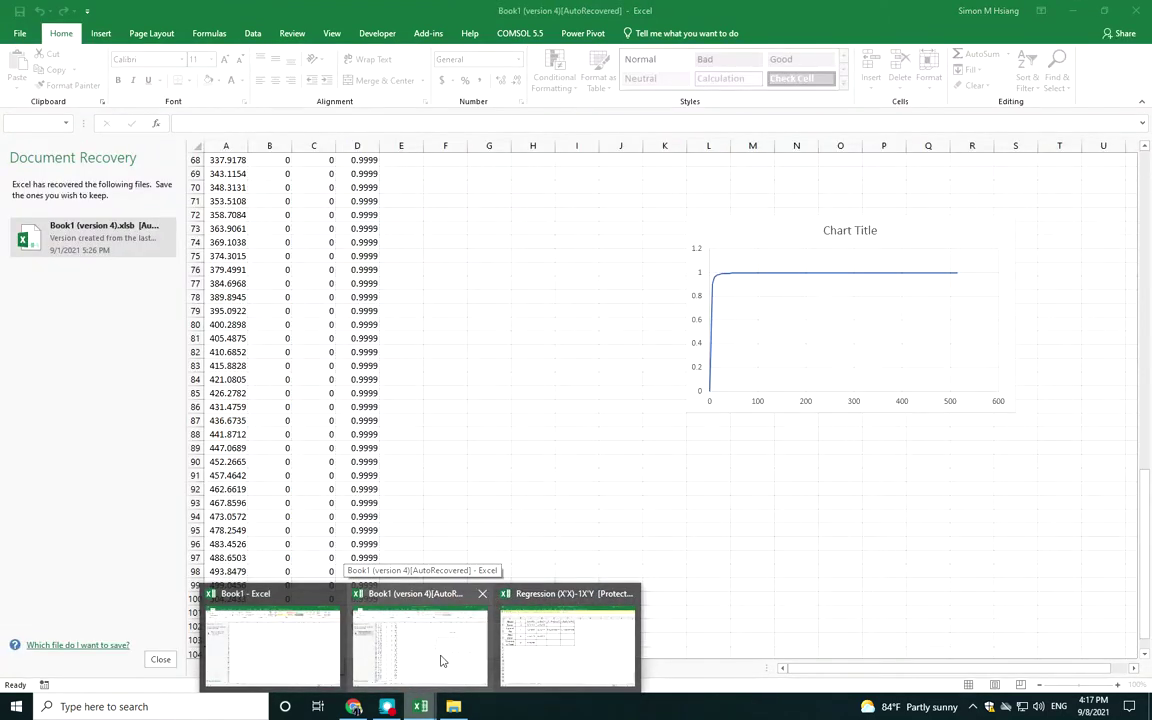
click(441, 660)
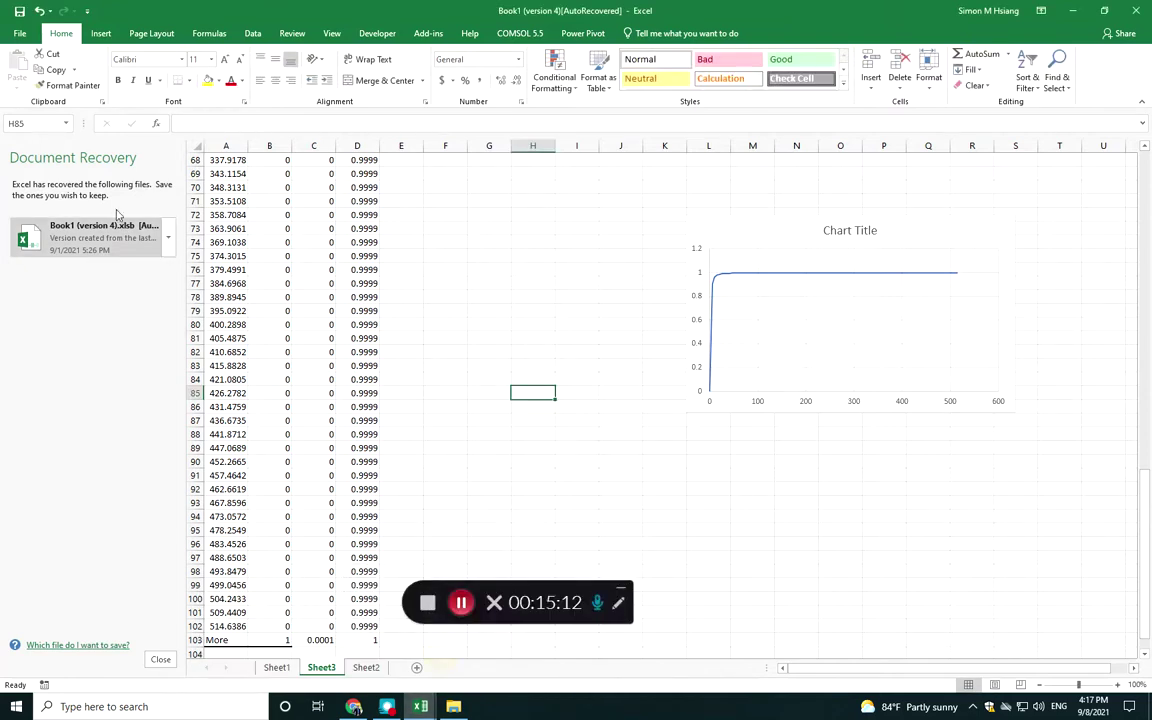
click(19, 36)
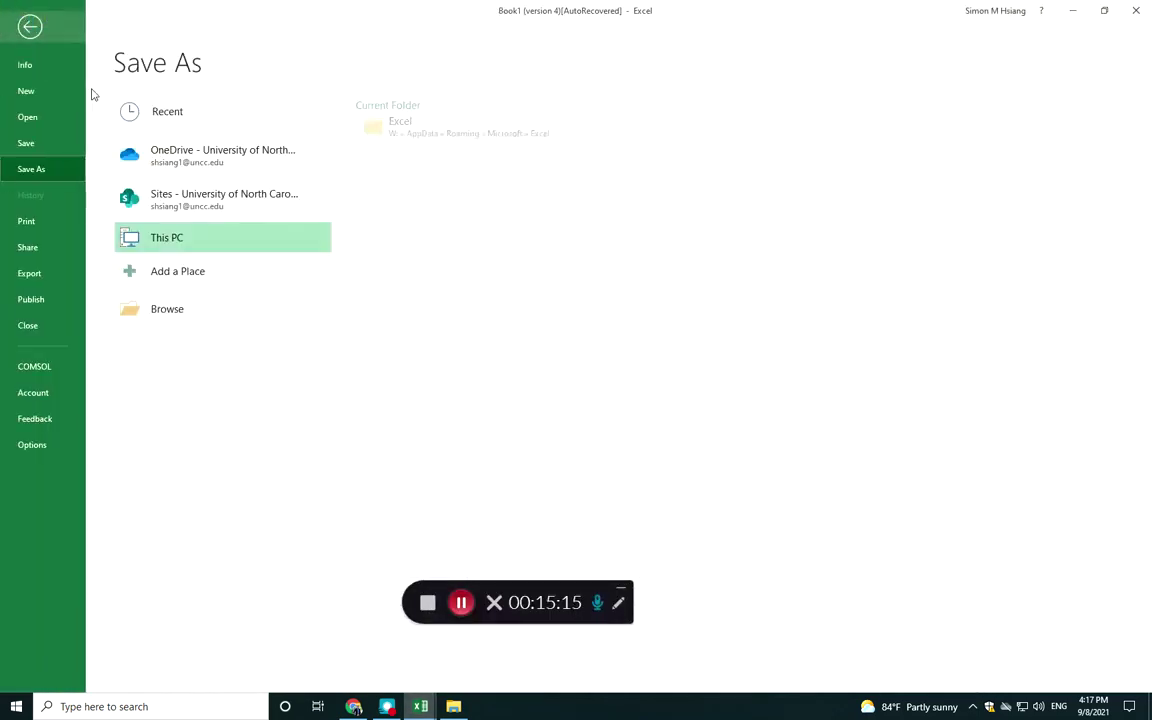
double_click(175, 236)
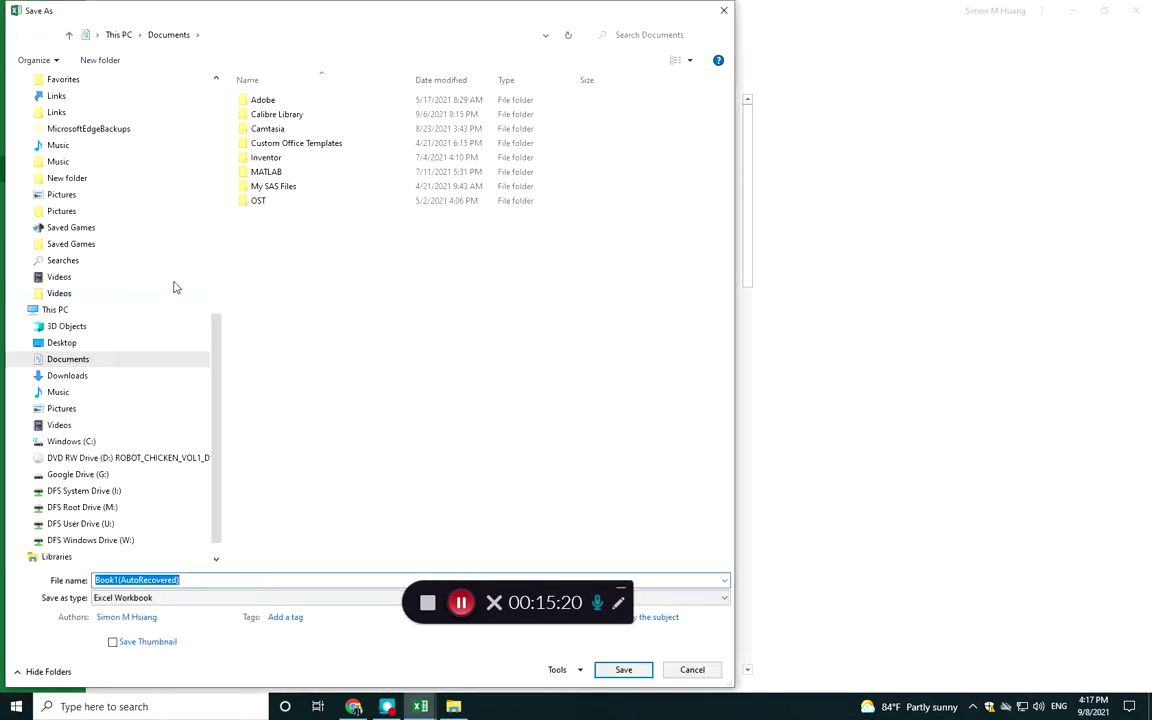
click(212, 115)
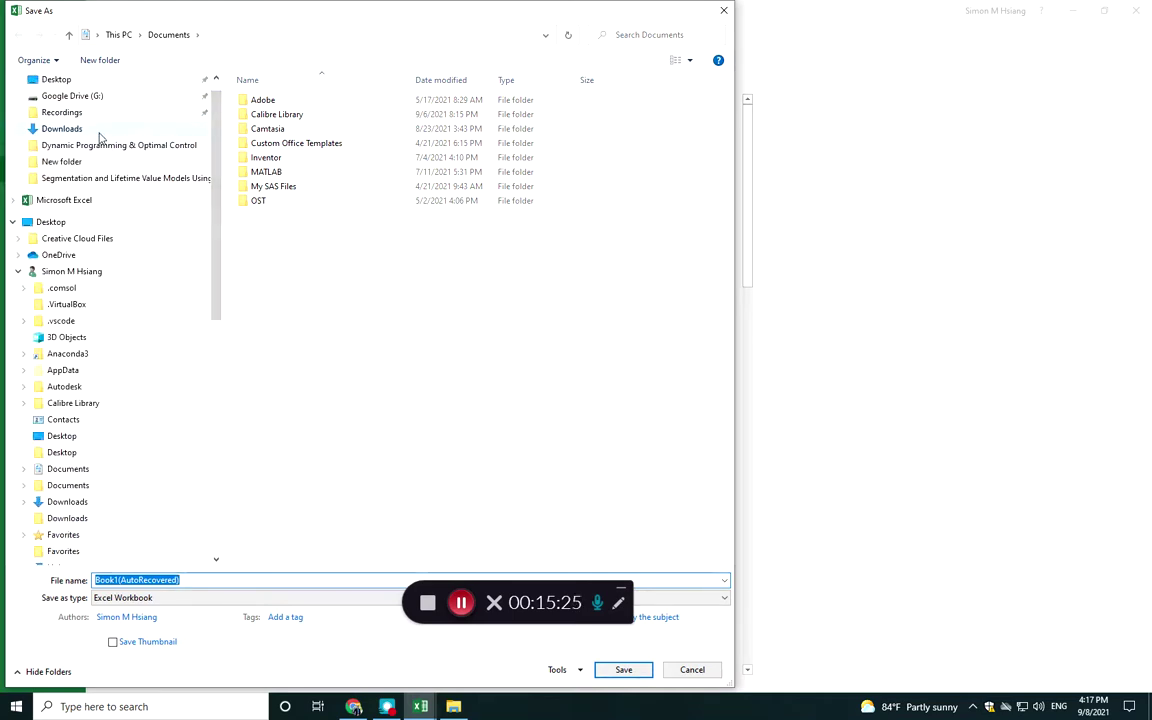
click(85, 221)
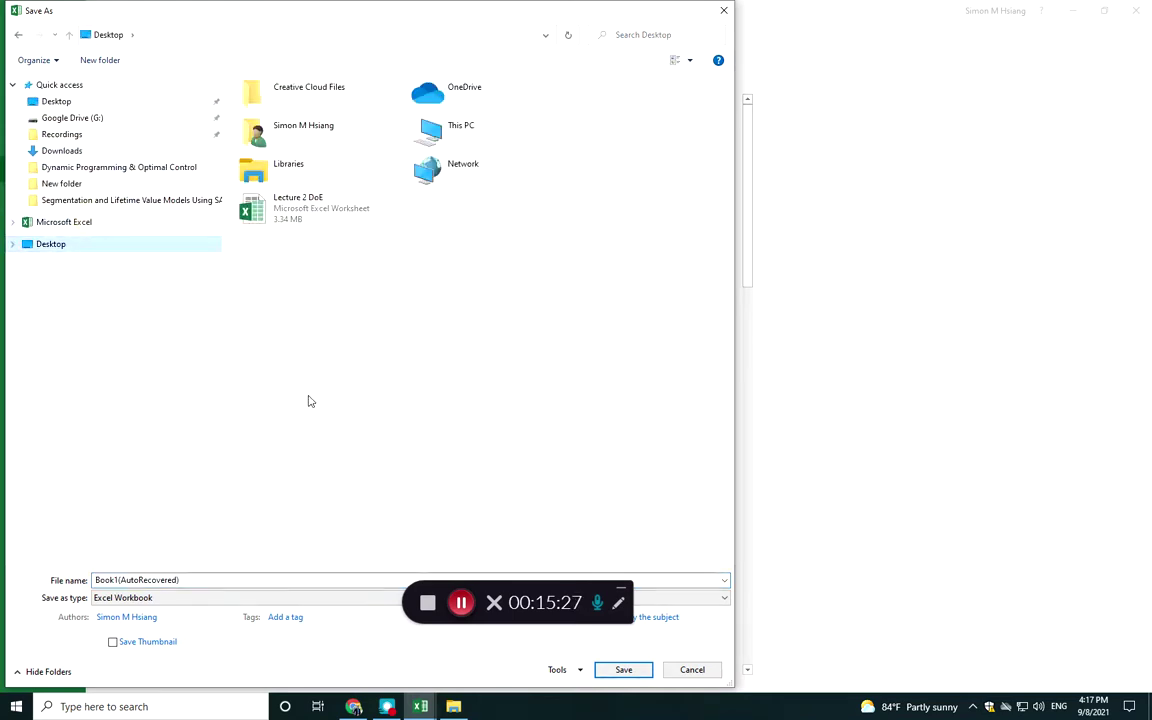
Name the file F cdf and save it as an Excel Workbook
click(218, 579)
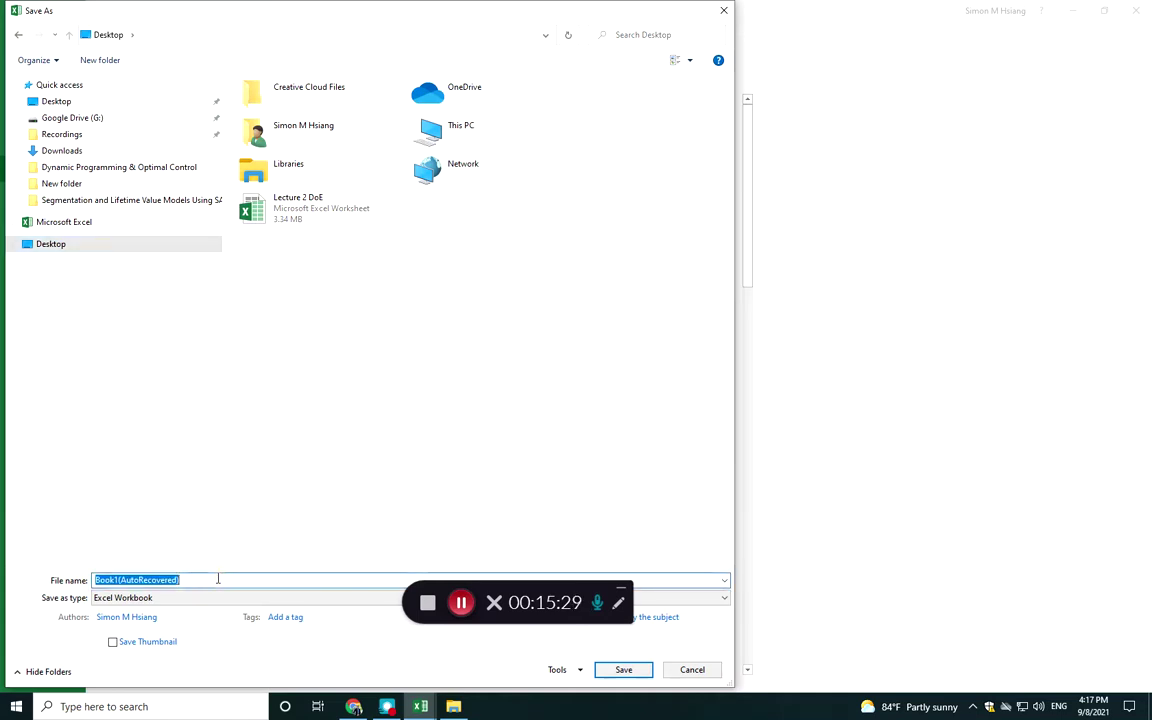
text(f CDF)
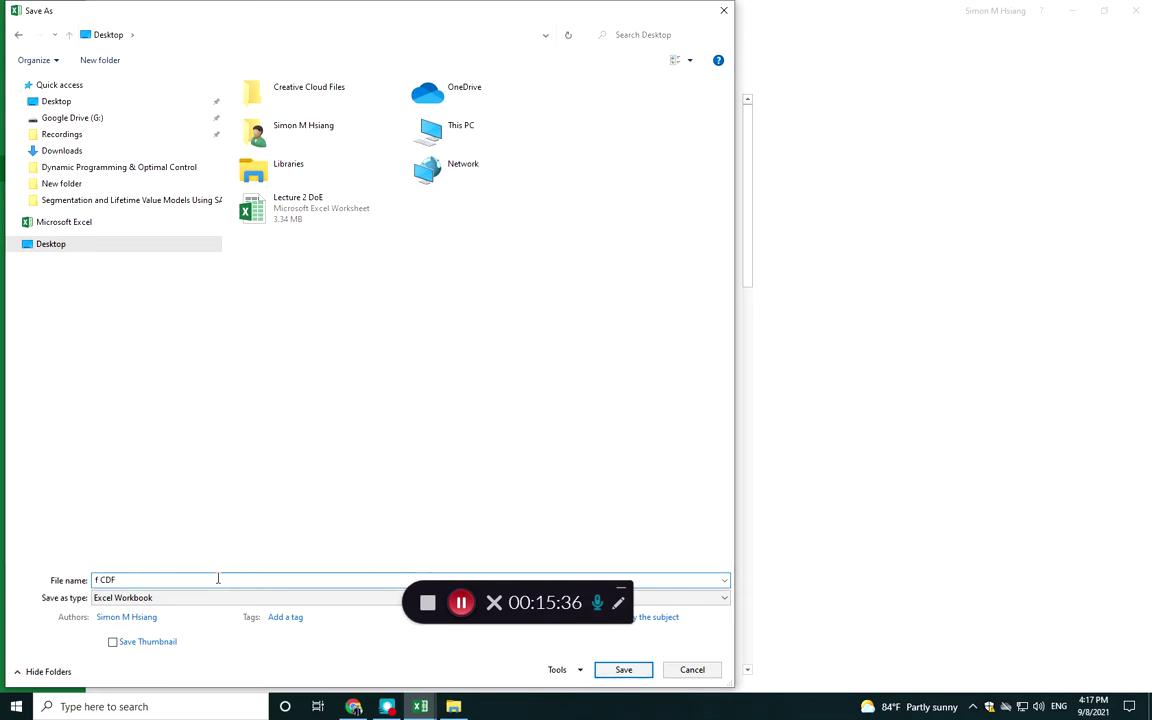
text(f)
key(BackSpace)
text(F cdf)
key(Return)
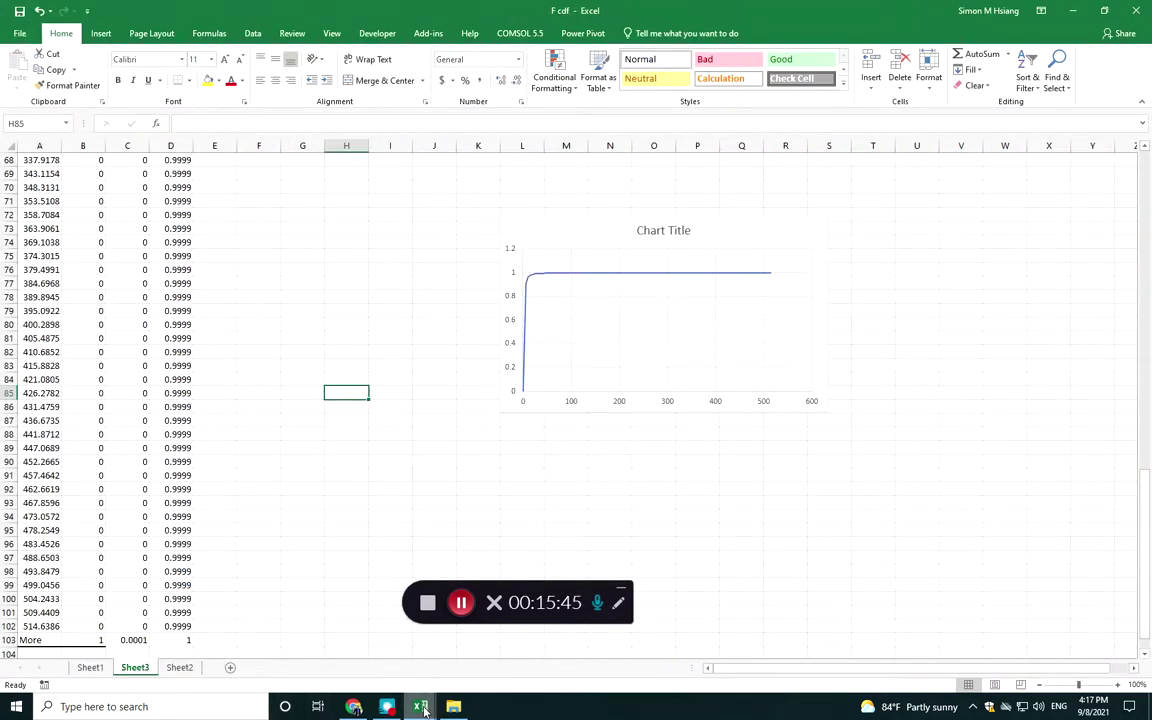
Show the D Da Db sheet of the Regression (X'X)-1X'Y workbook, look over its x and y data, and enable editing
mouse_move(419, 703)
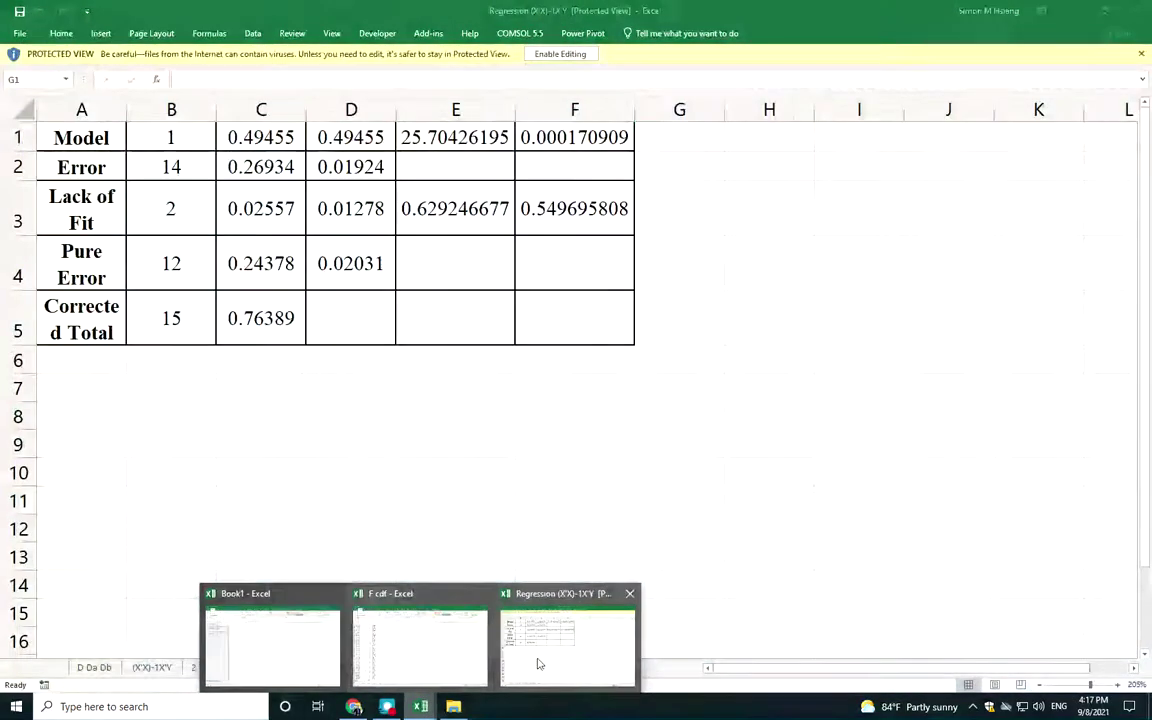
click(540, 660)
click(96, 666)
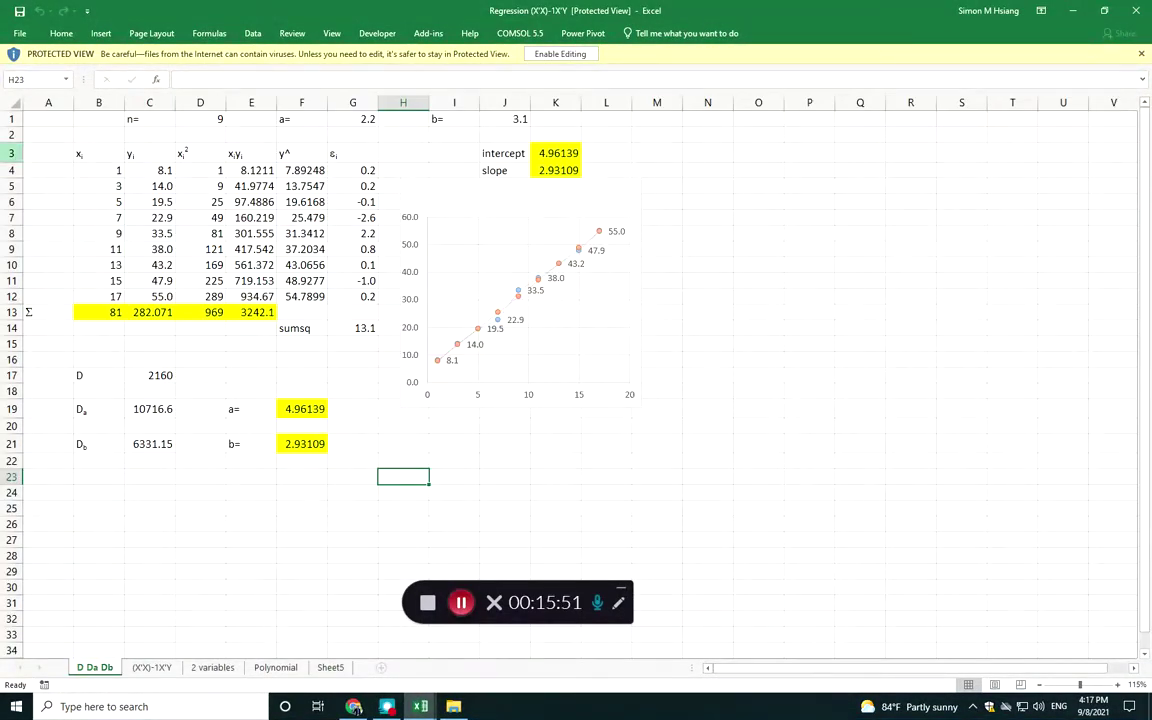
drag(89, 166, 81, 294)
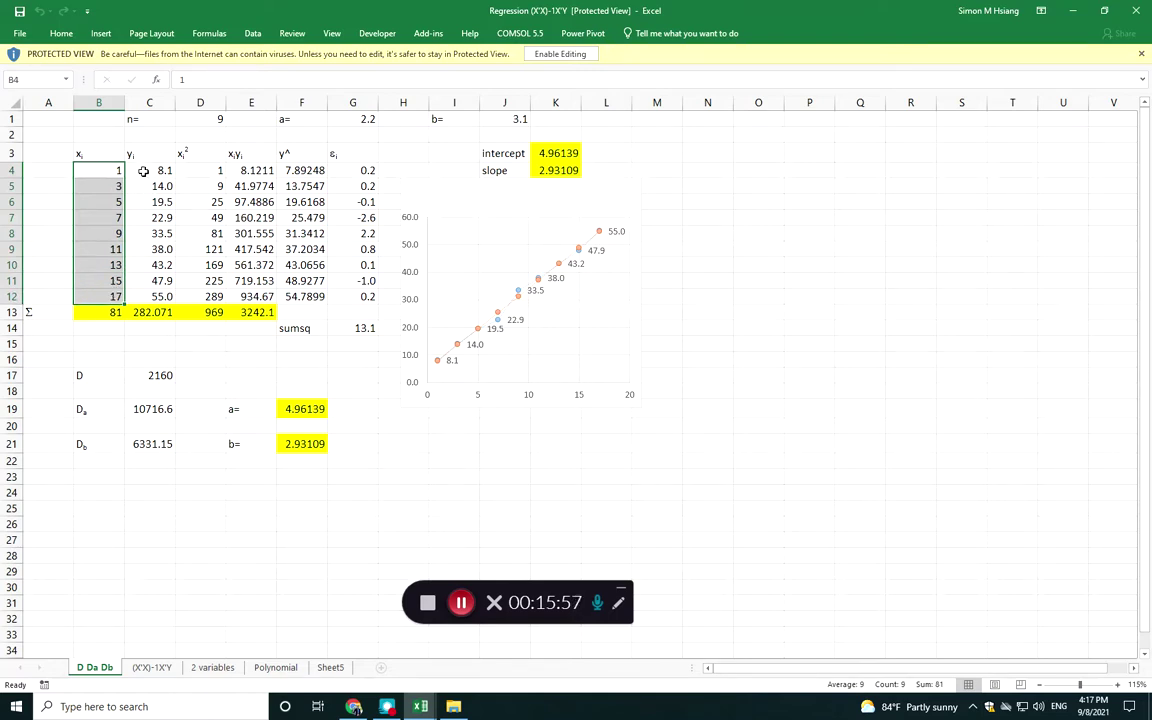
drag(140, 168, 83, 289)
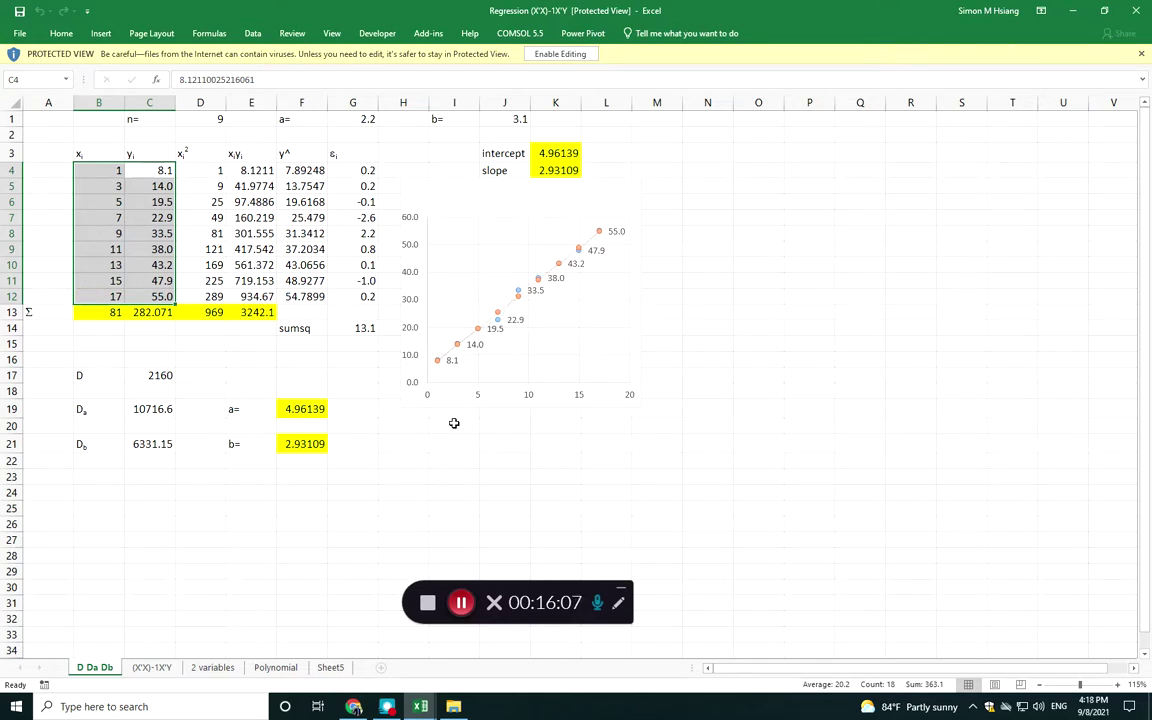
click(188, 168)
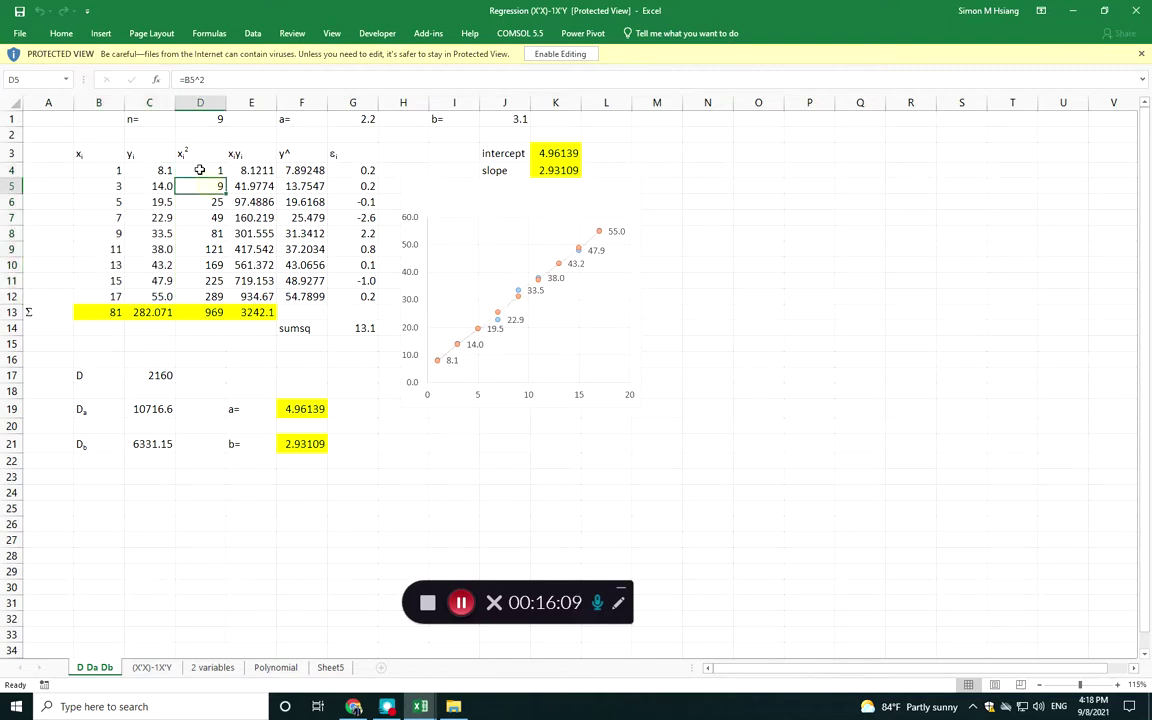
click(558, 53)
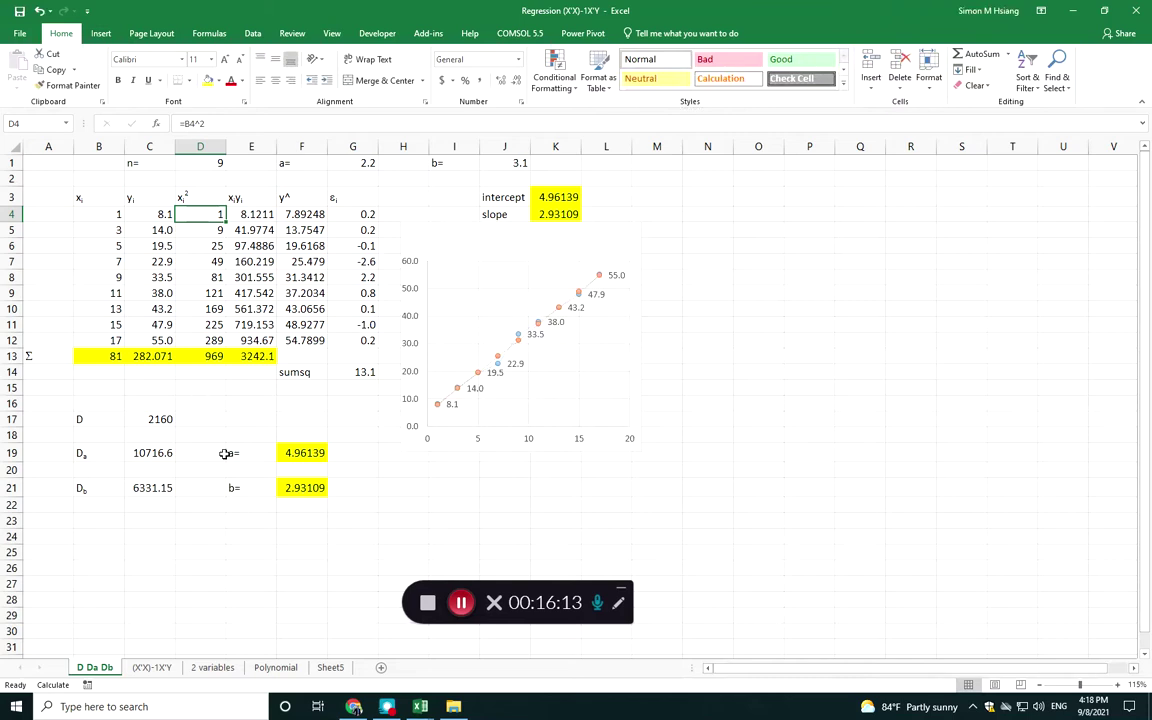
Review the formulas behind D, Da, Db and a, and the INTERCEPT formula in K3 with its referenced ranges
click(155, 419)
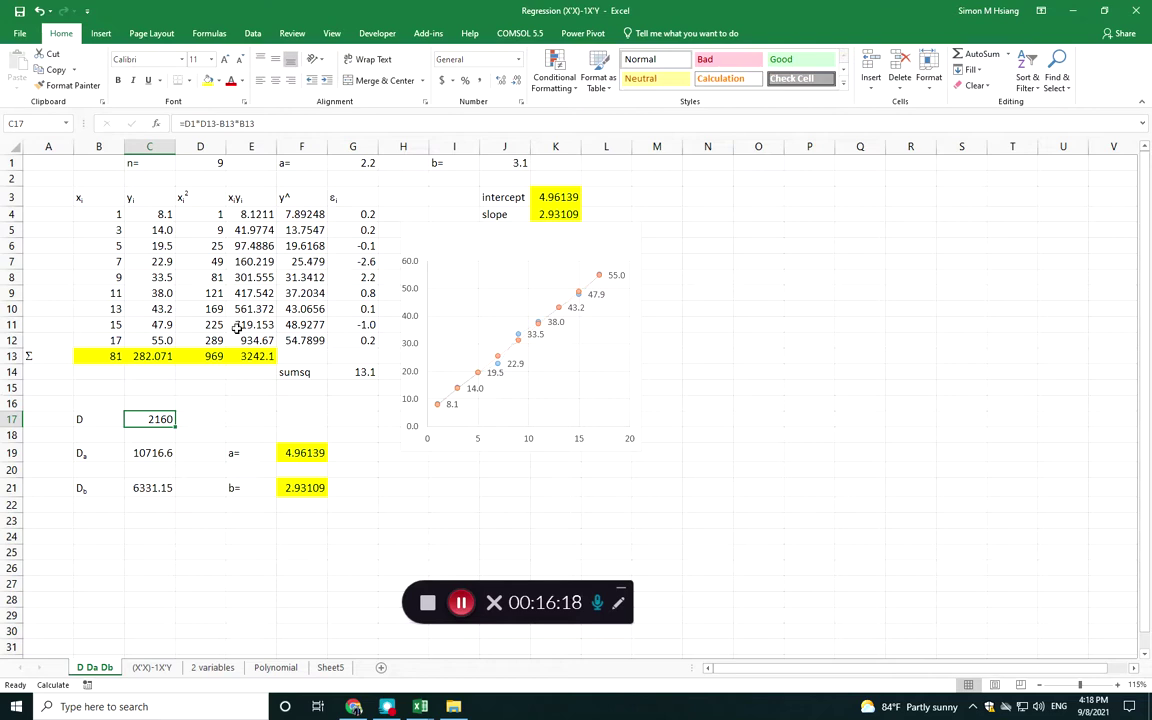
click(152, 453)
click(256, 126)
click(160, 487)
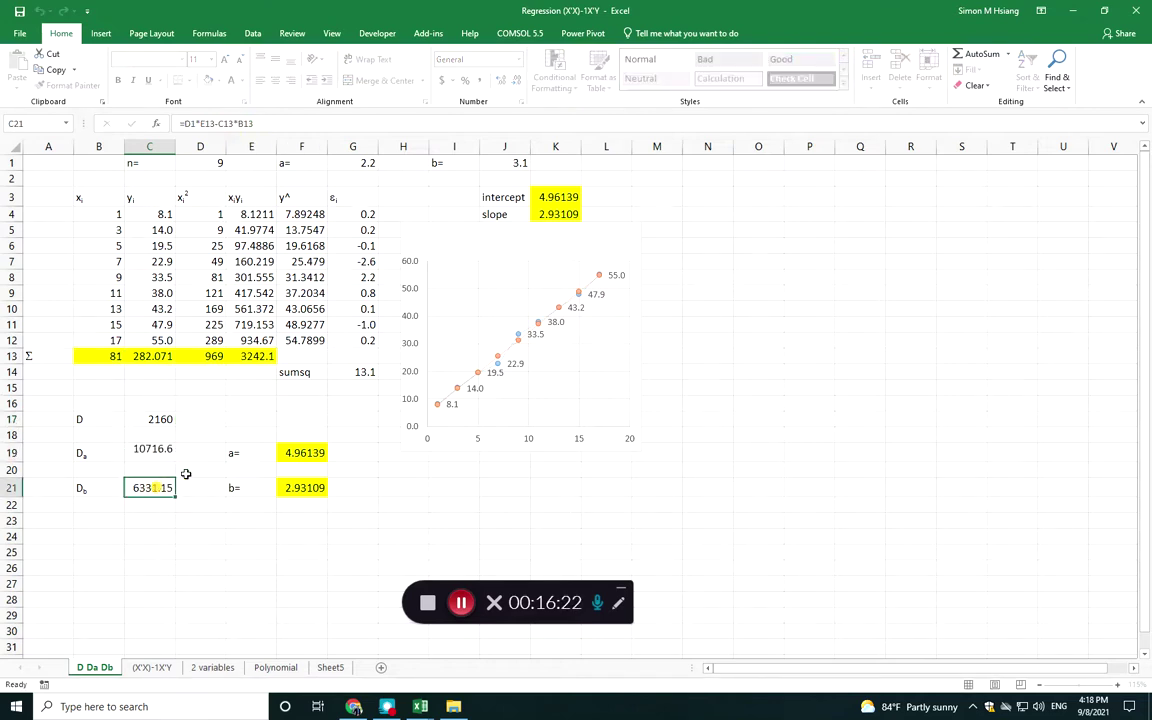
click(301, 452)
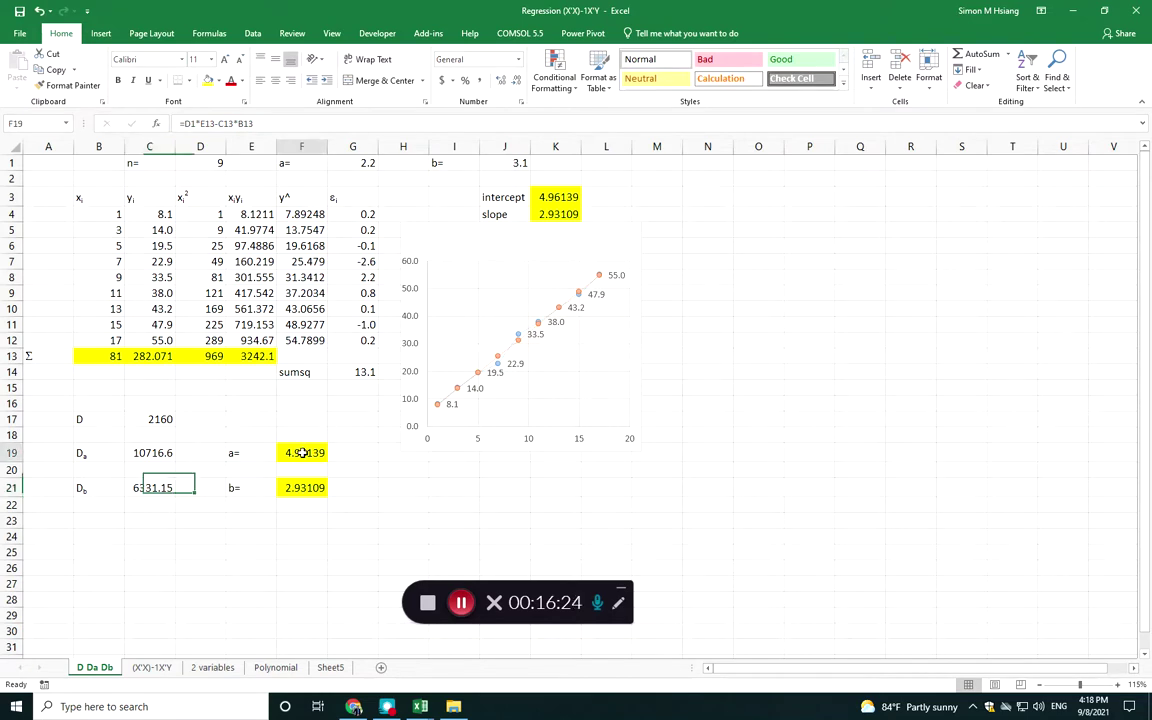
click(555, 197)
click(257, 126)
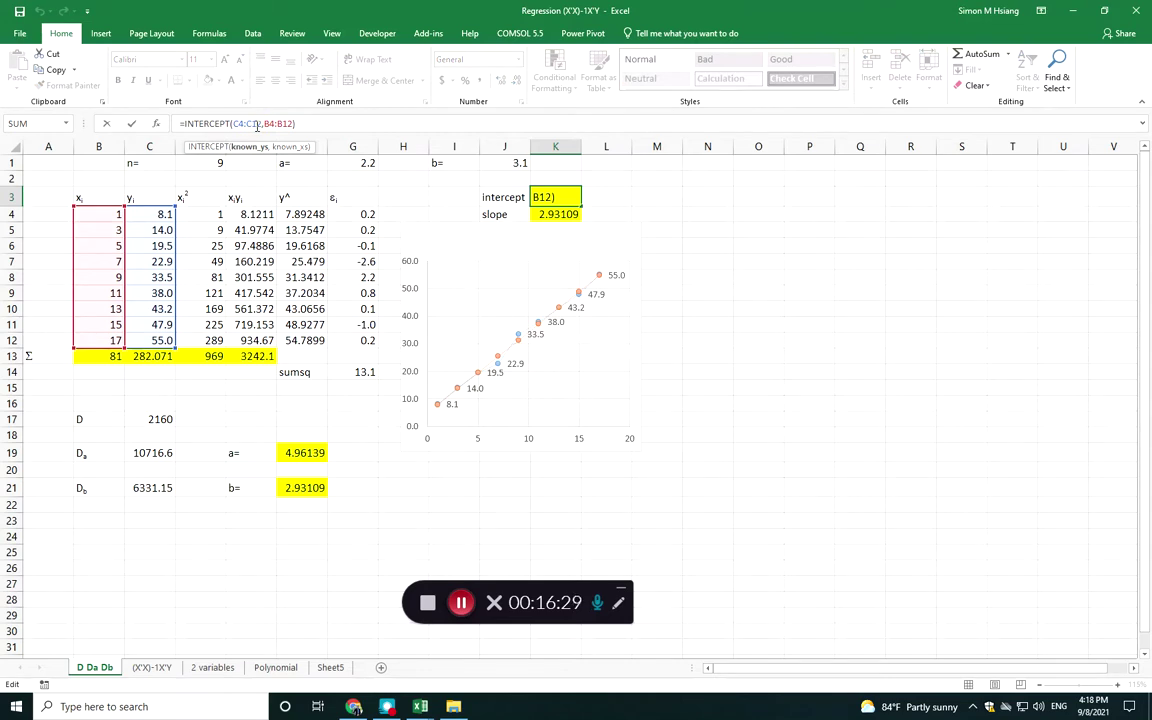
key(Return)
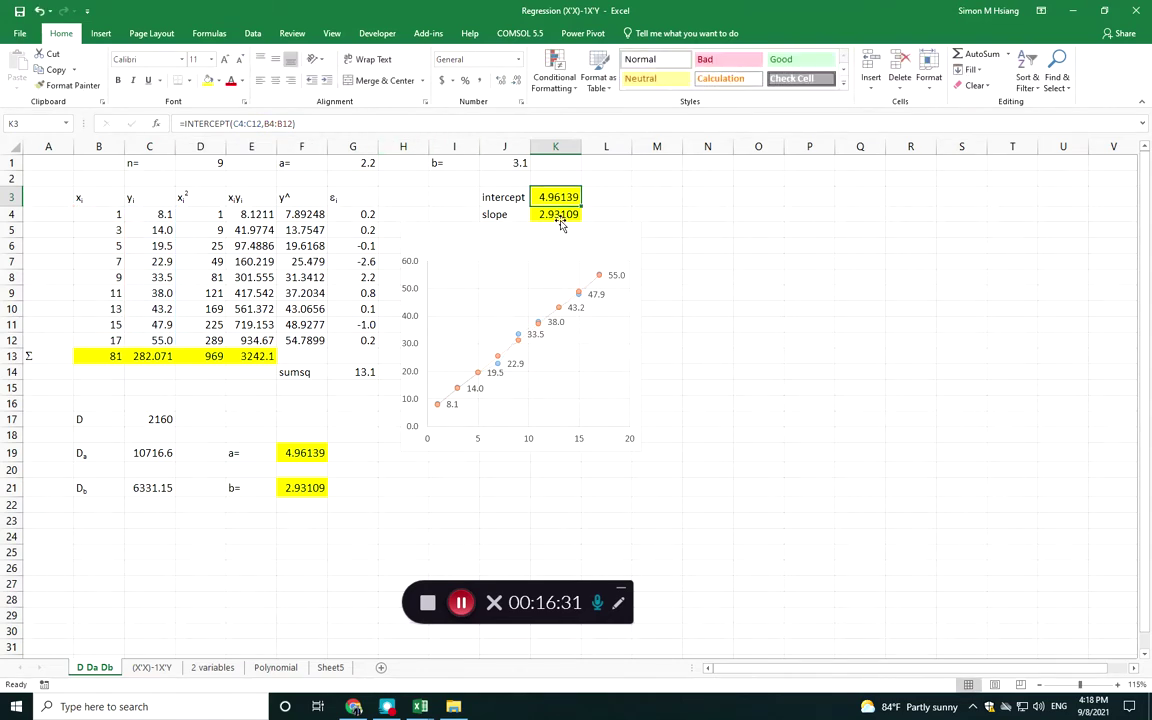
Color the x and y data in B4:C12 with a red font
drag(98, 214, 148, 336)
click(230, 80)
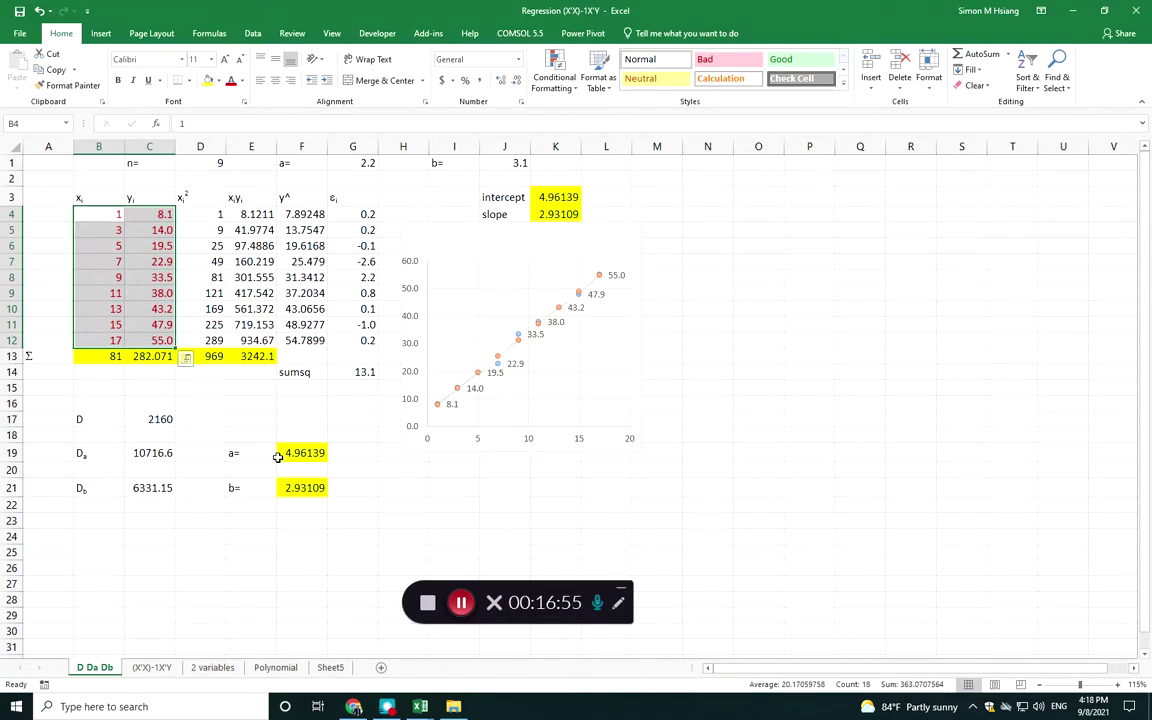
Review the formulas and referenced cells behind Da in C19, D in C17 and Db in C21
click(145, 452)
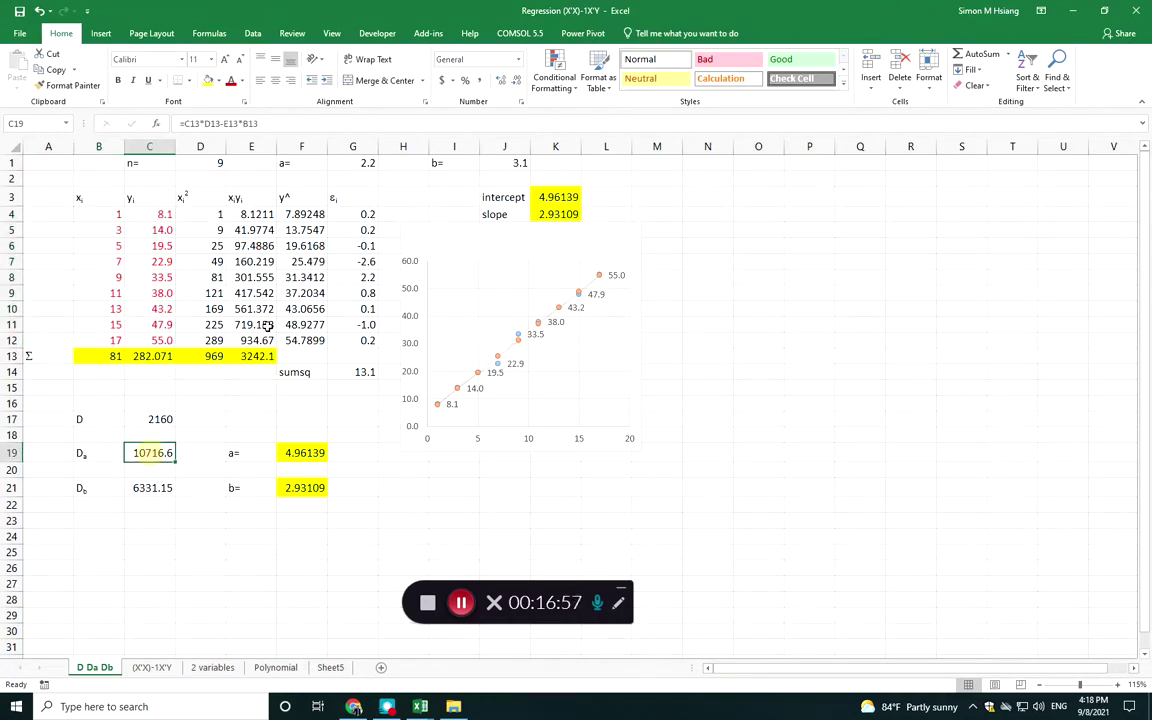
click(230, 122)
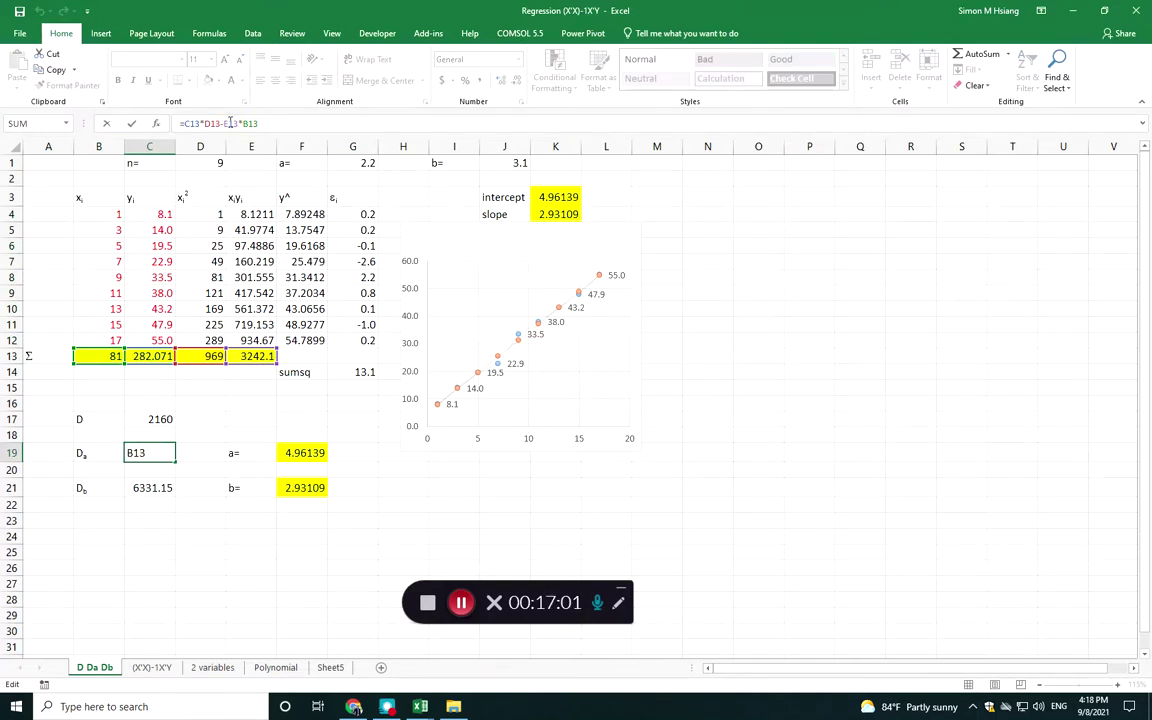
click(131, 122)
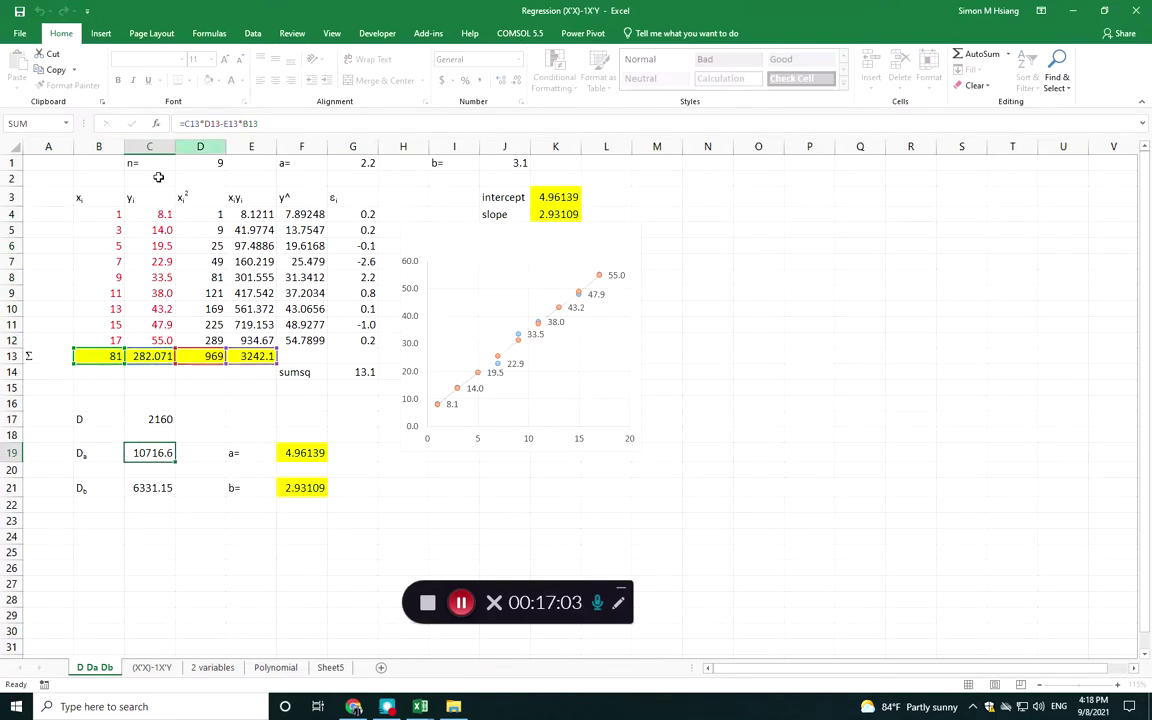
click(159, 419)
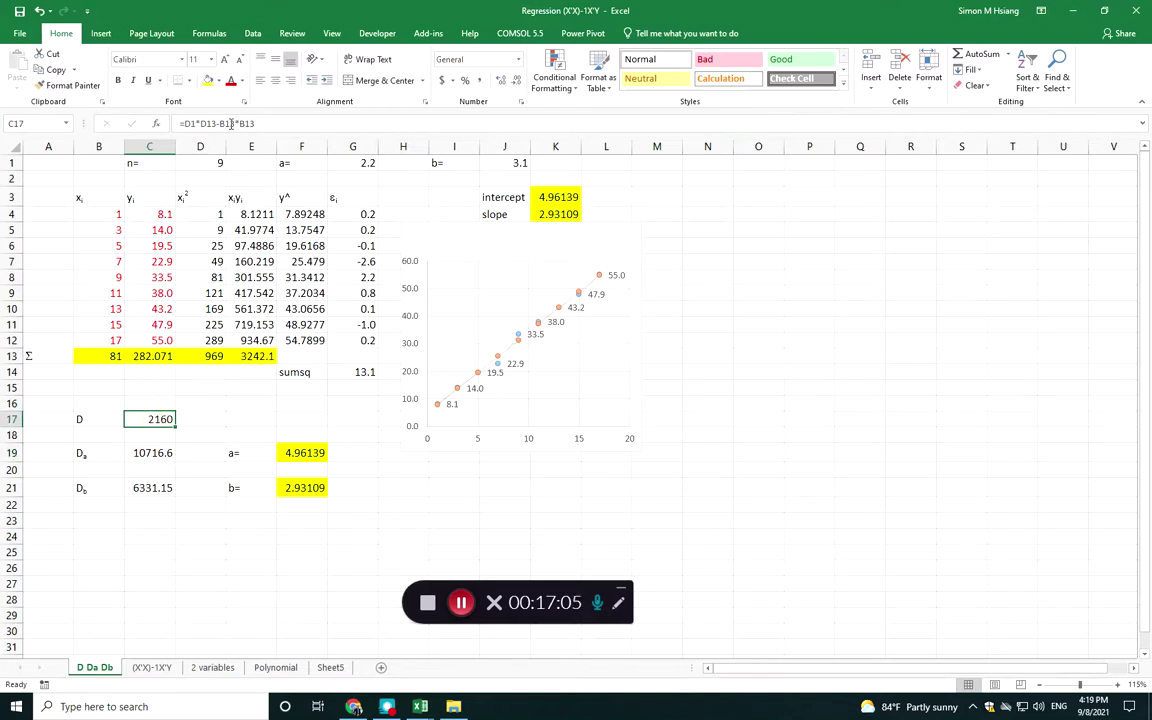
click(230, 123)
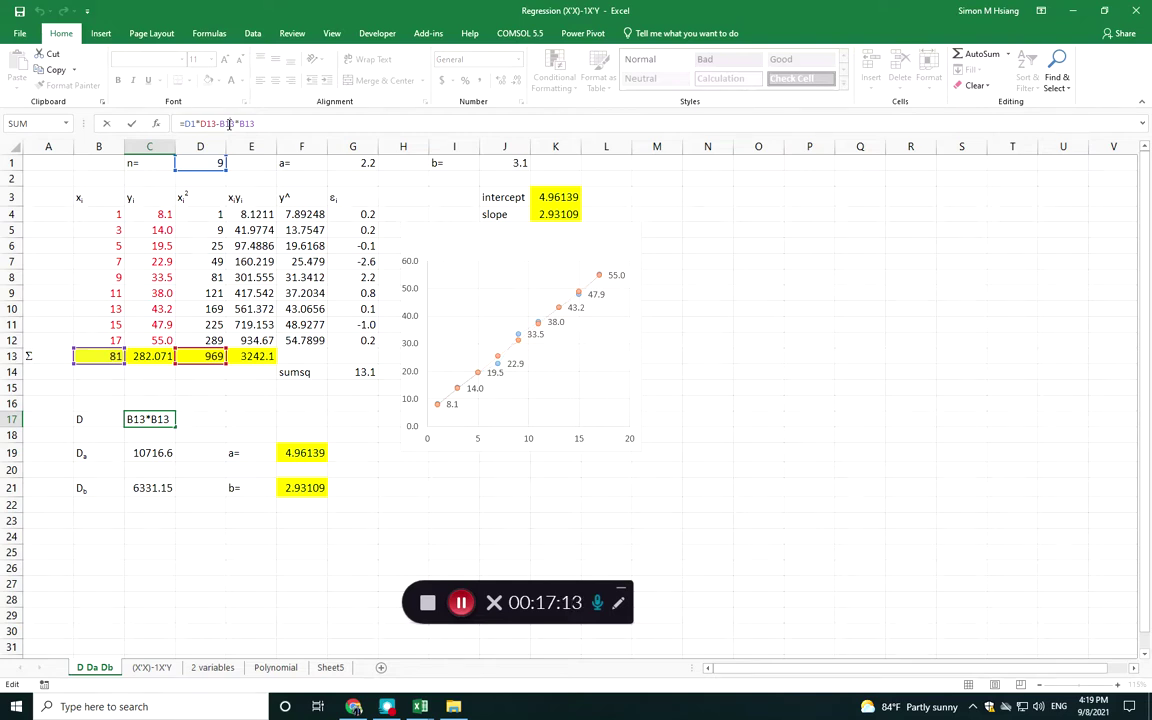
key(ctrl+Return)
click(147, 453)
click(150, 488)
click(219, 124)
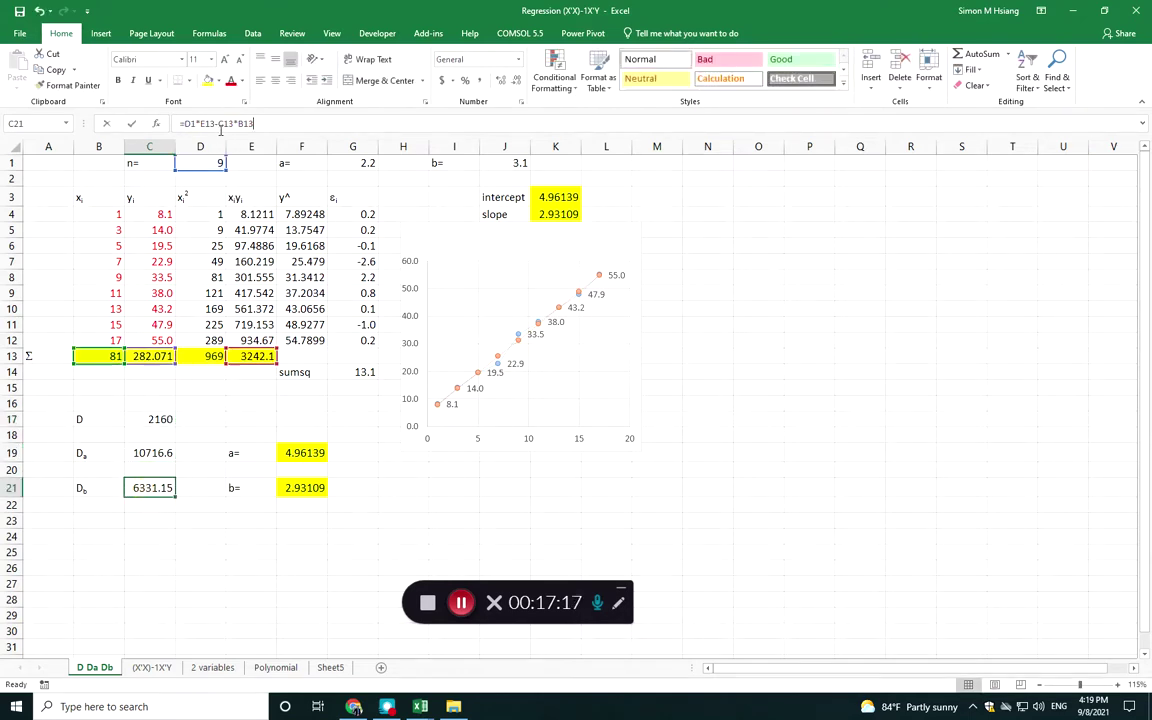
key(ctrl+Return)
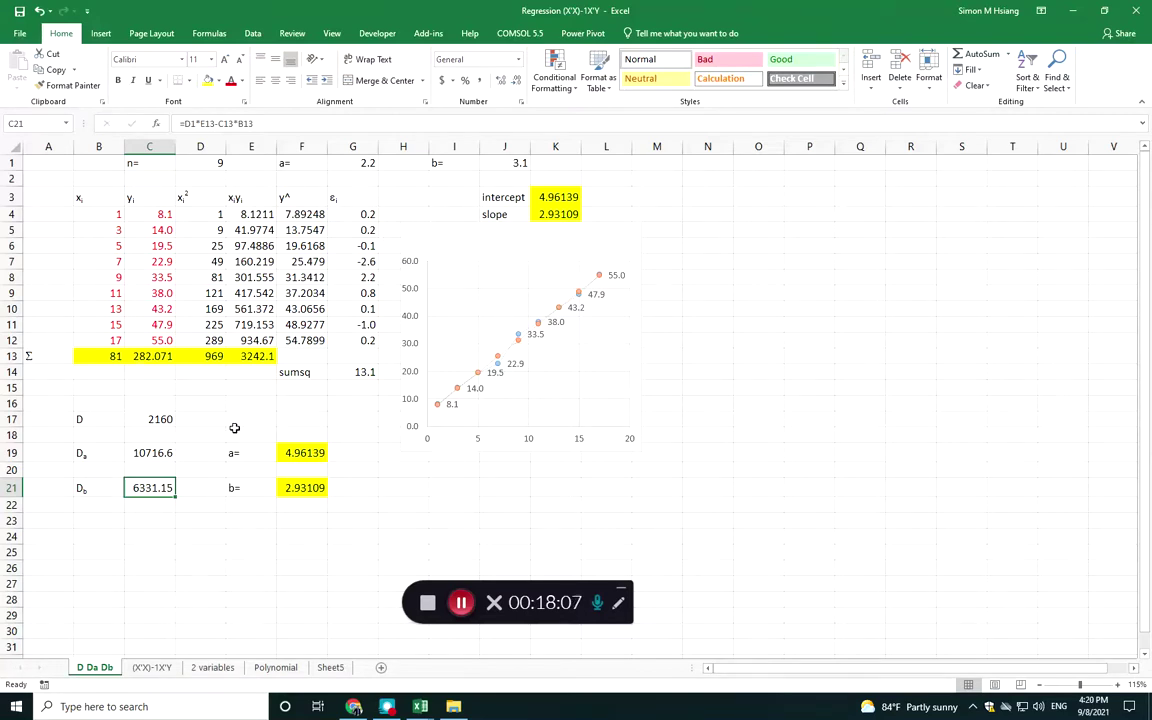
click(140, 419)
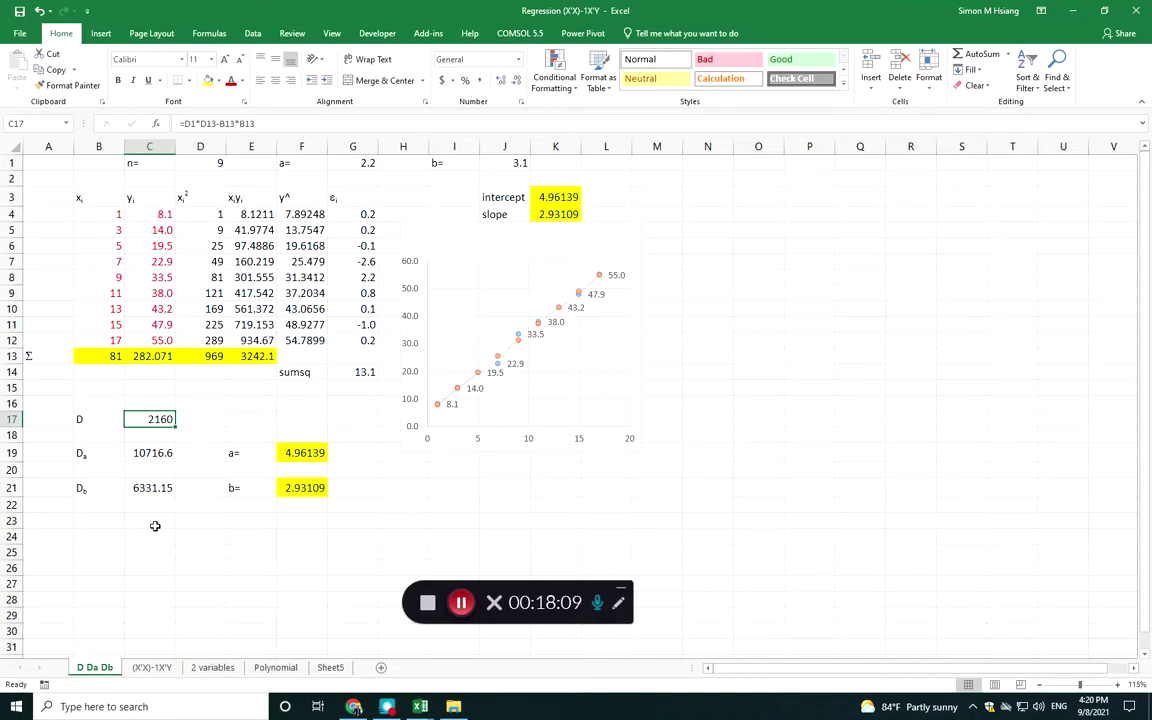
Switch to Chrome and search the web for Regression in a new tab
key(alt+Tab)
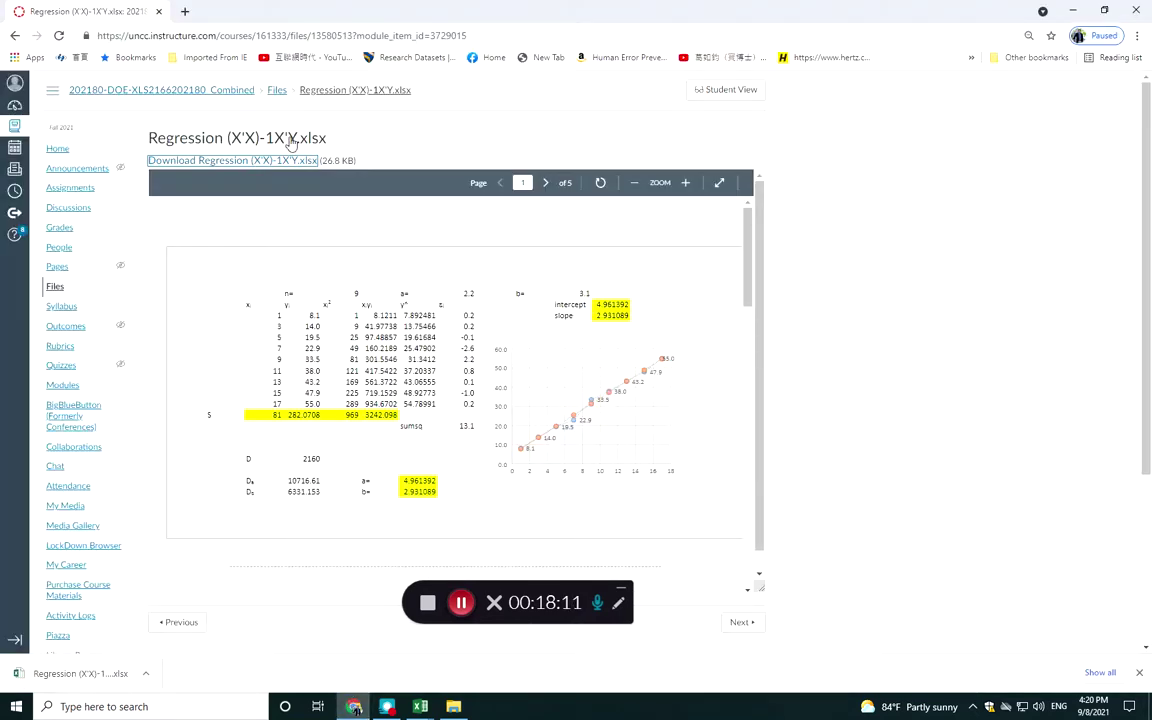
click(184, 11)
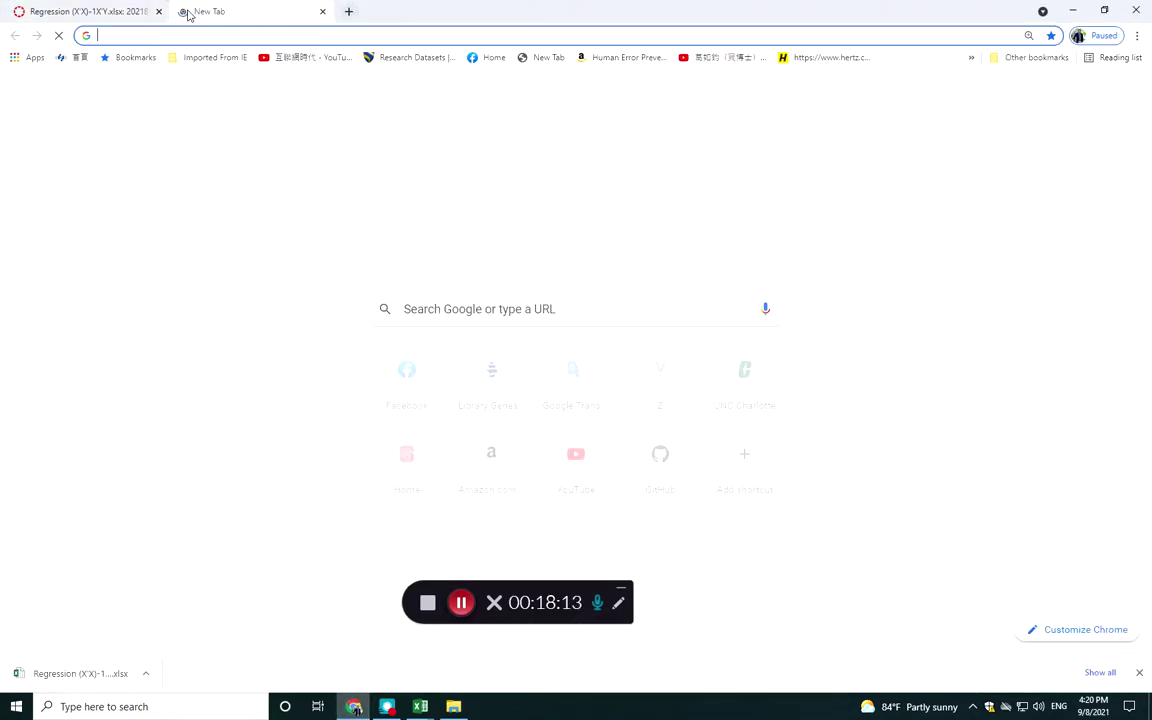
text(Reg)
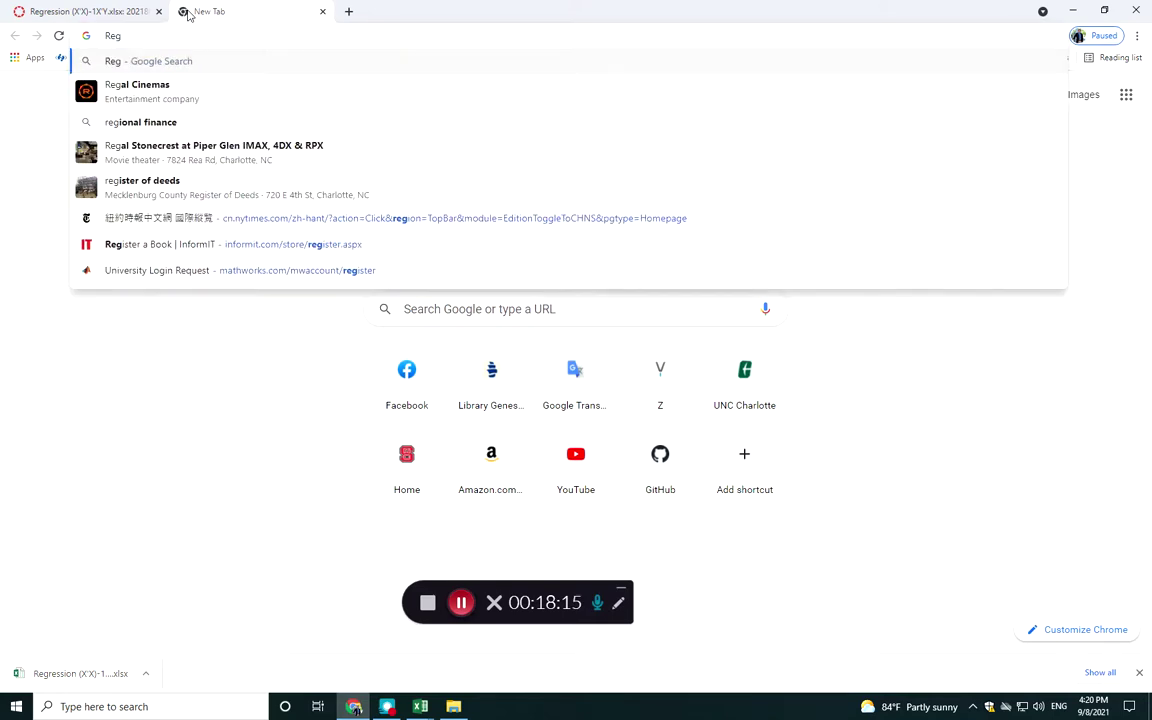
text(ression)
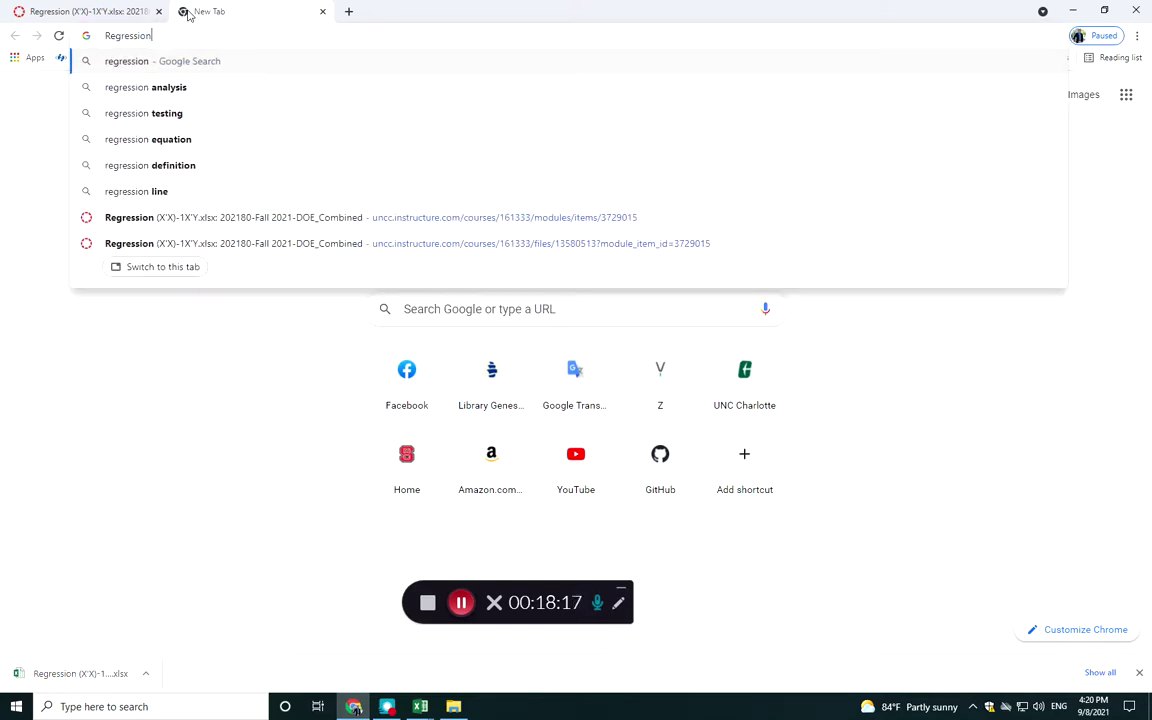
key(Return)
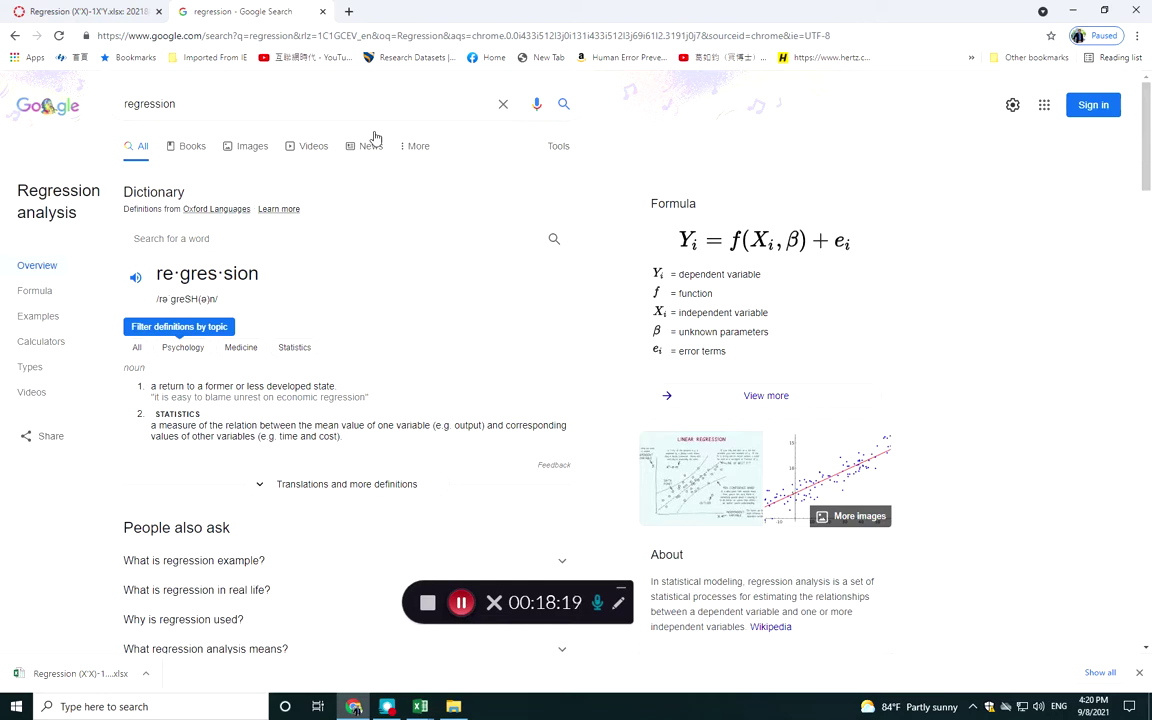
Open Wikipedia's Regression analysis article and examine the general linear model's normal equations and their matrix-notation solution
scroll(334, 291, down, 3)
scroll(265, 432, down, 1)
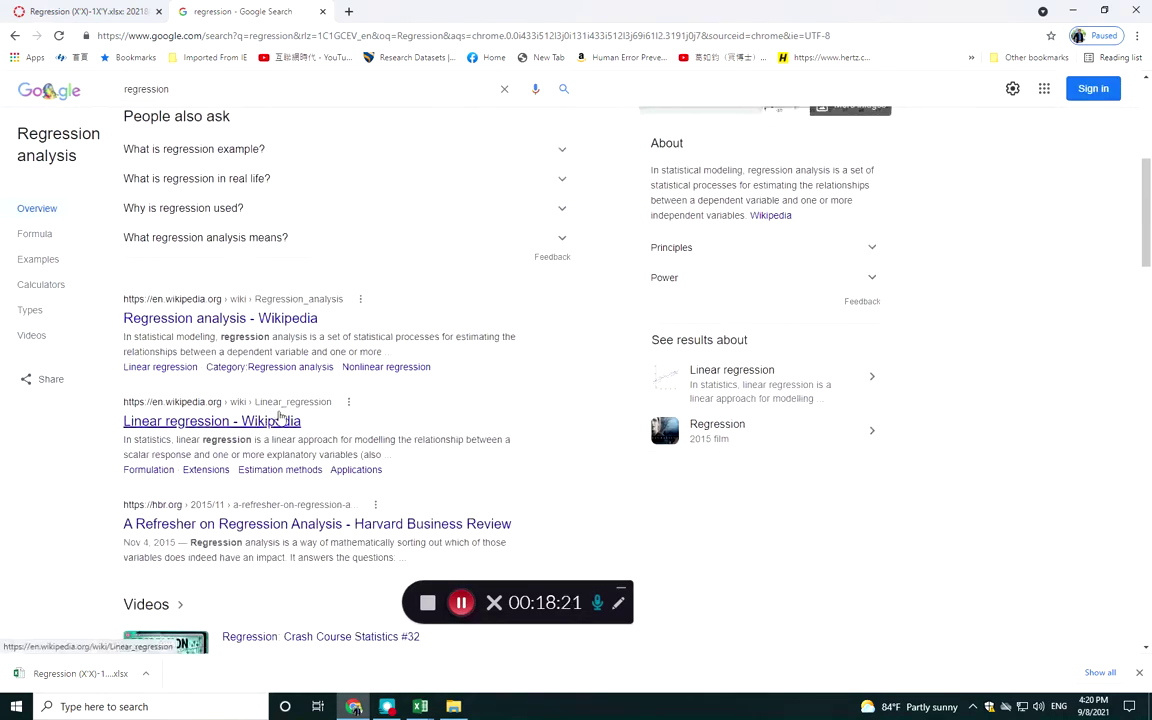
click(221, 318)
scroll(566, 383, down, 2)
scroll(566, 383, down, 15)
scroll(574, 360, down, 8)
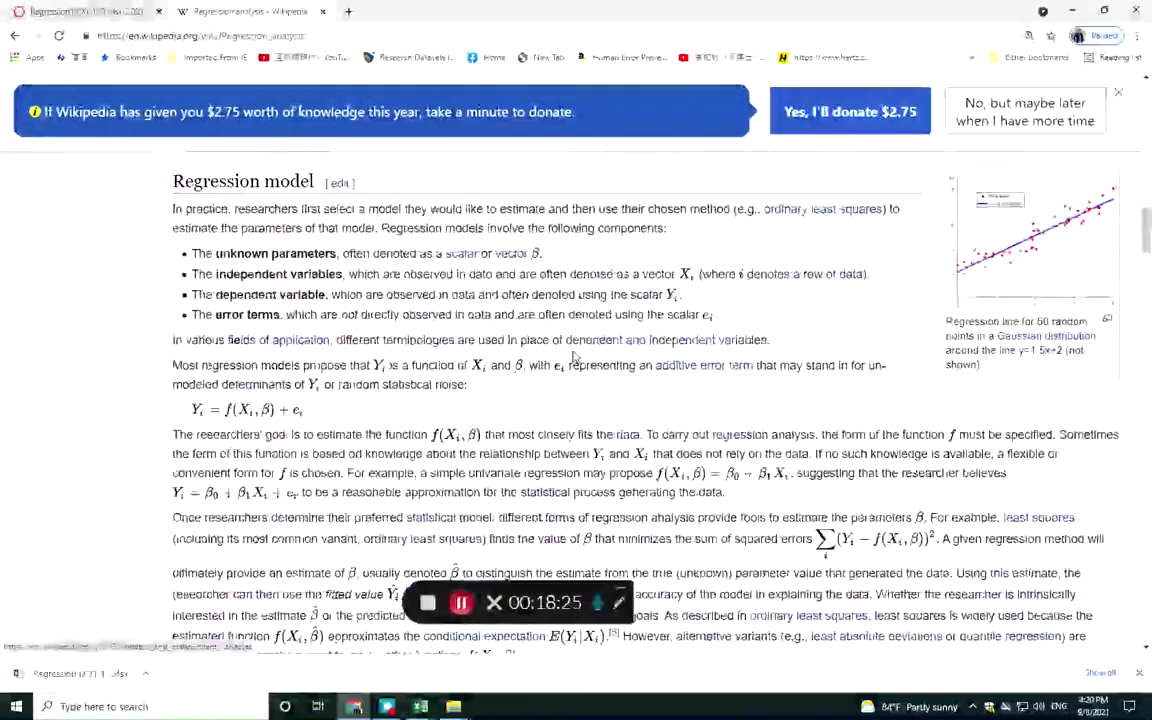
scroll(566, 369, down, 10)
scroll(561, 366, down, 10)
scroll(560, 367, up, 1)
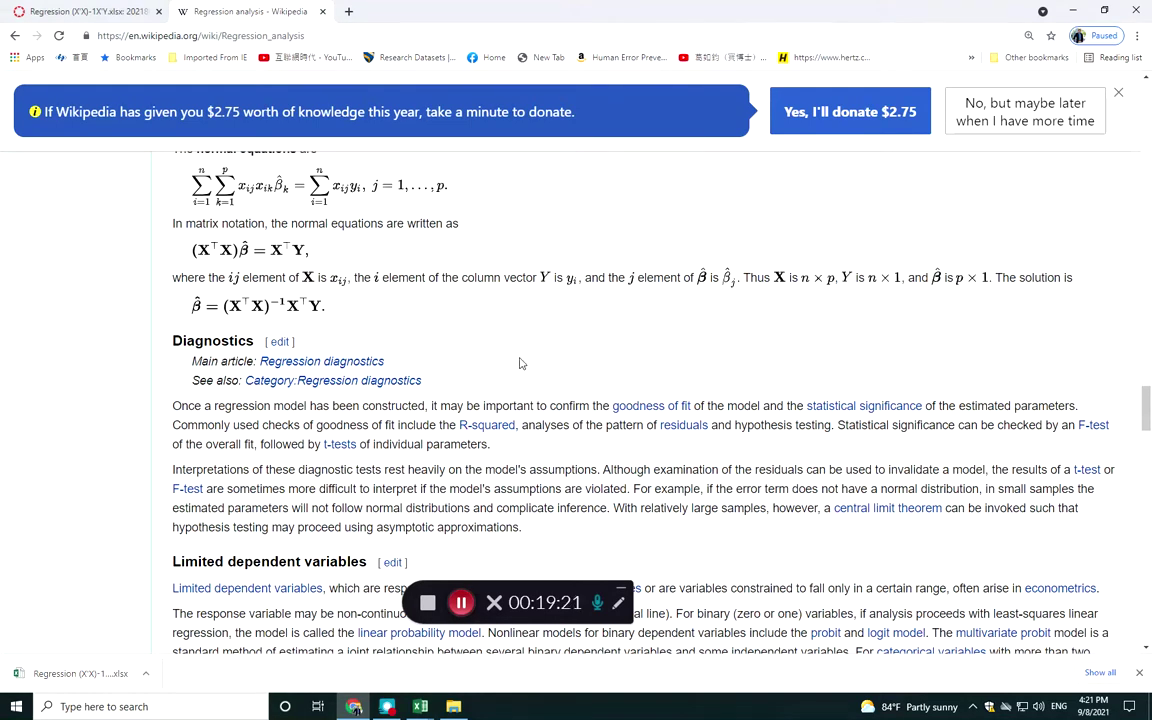
scroll(519, 363, up, 3)
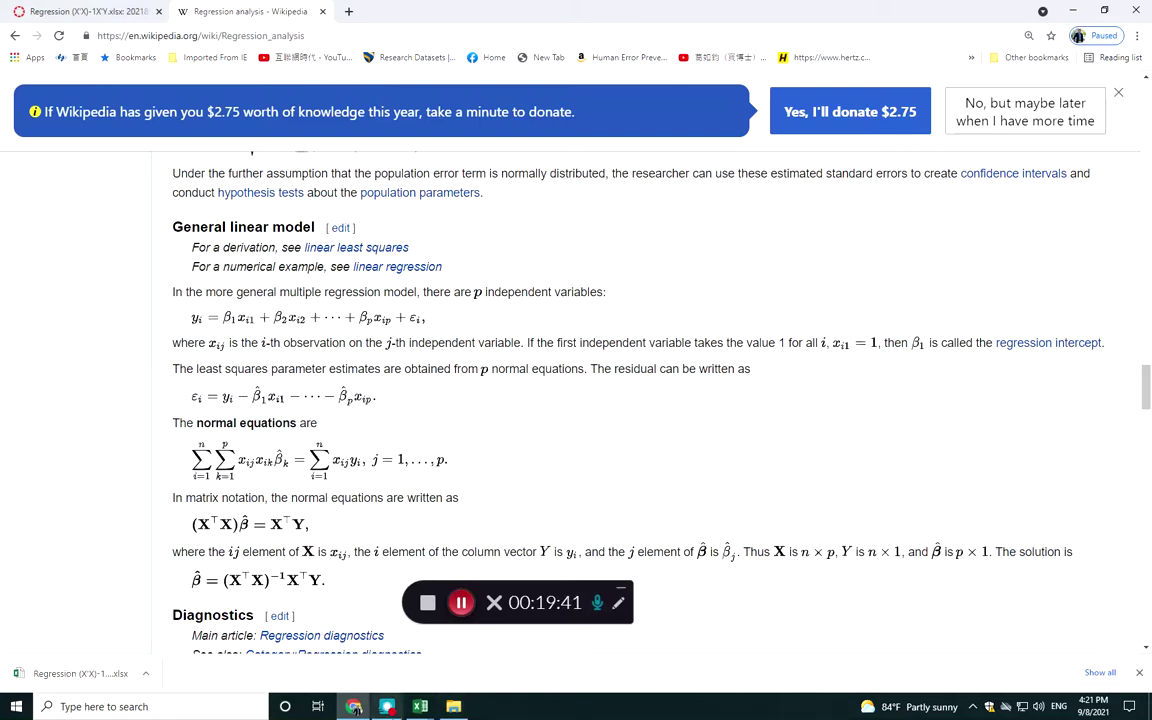
Switch back to the Regression (X'X)-1X'Y workbook in Excel and compare its (X'X)-1X'Y sheet with the D Da Db sheet
click(420, 706)
click(519, 656)
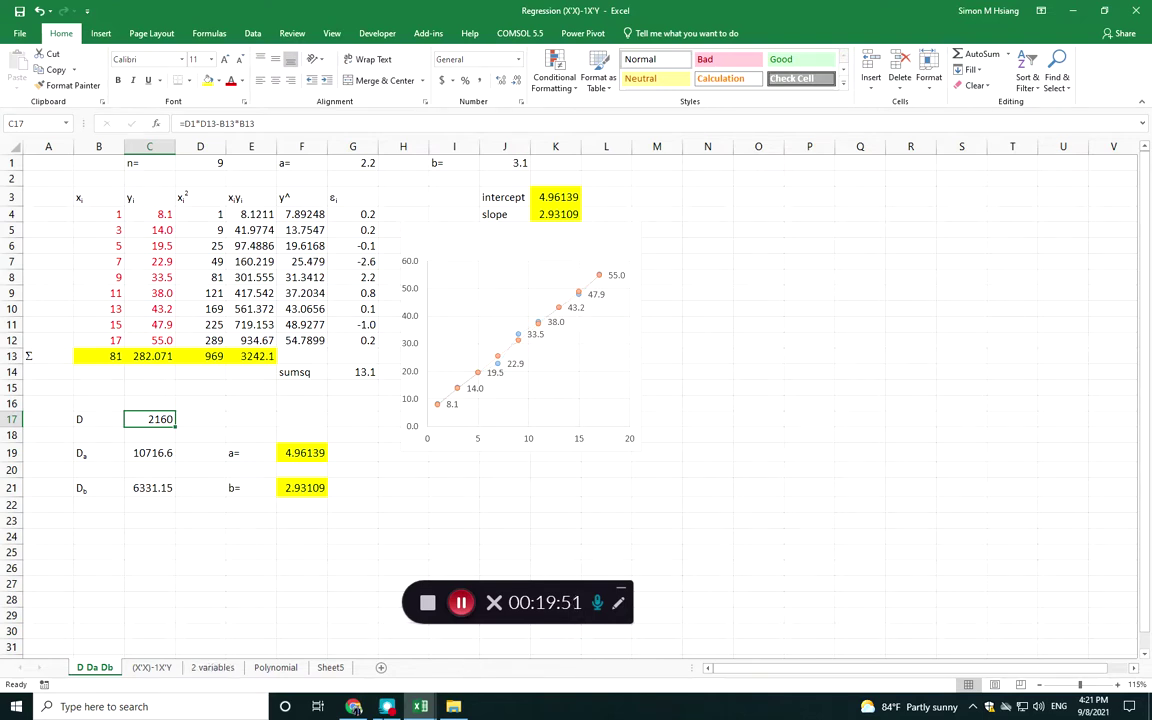
click(152, 668)
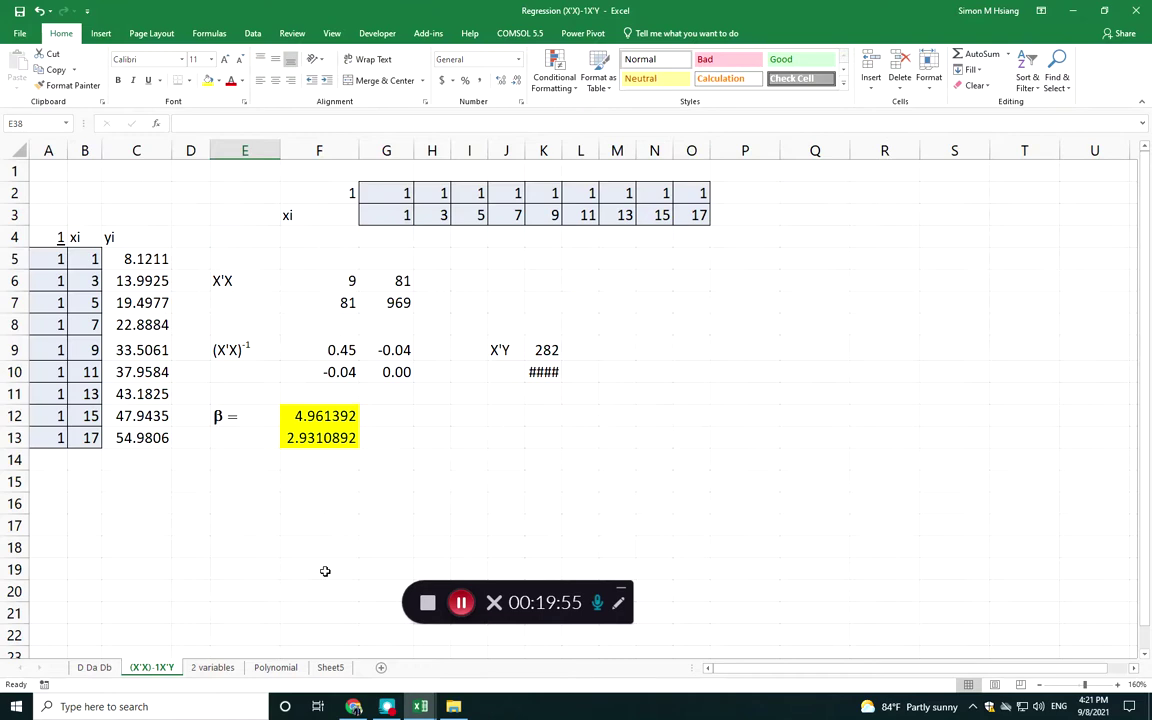
click(260, 541)
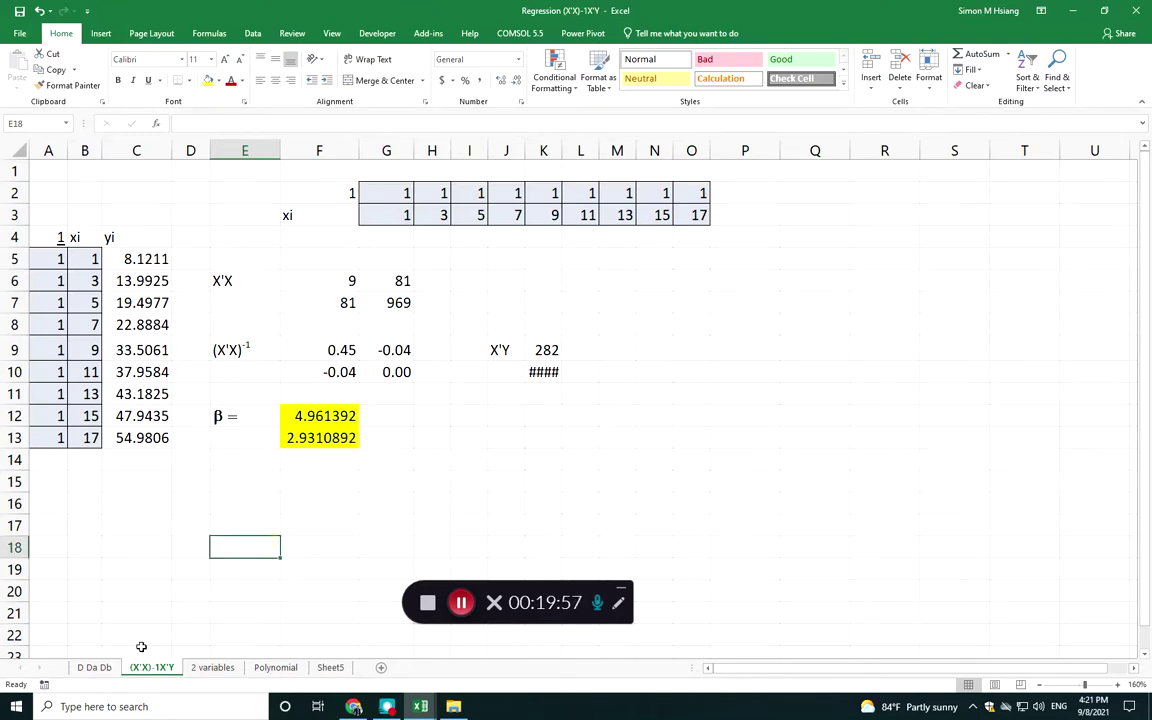
click(94, 667)
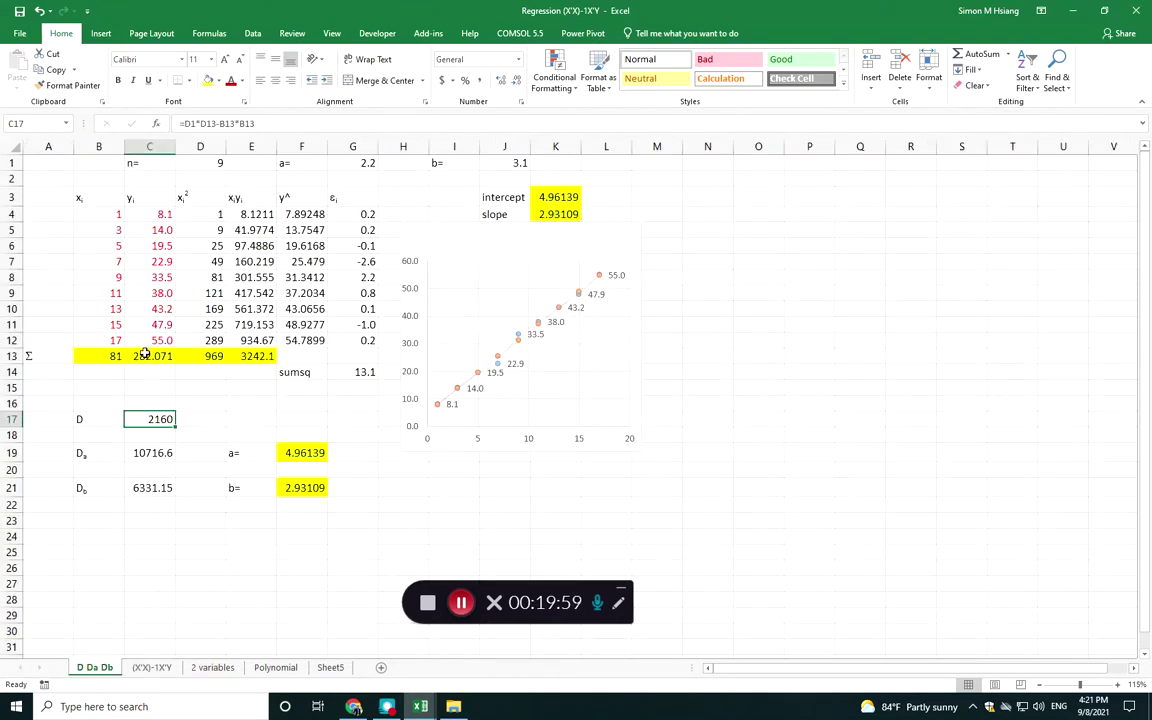
click(166, 580)
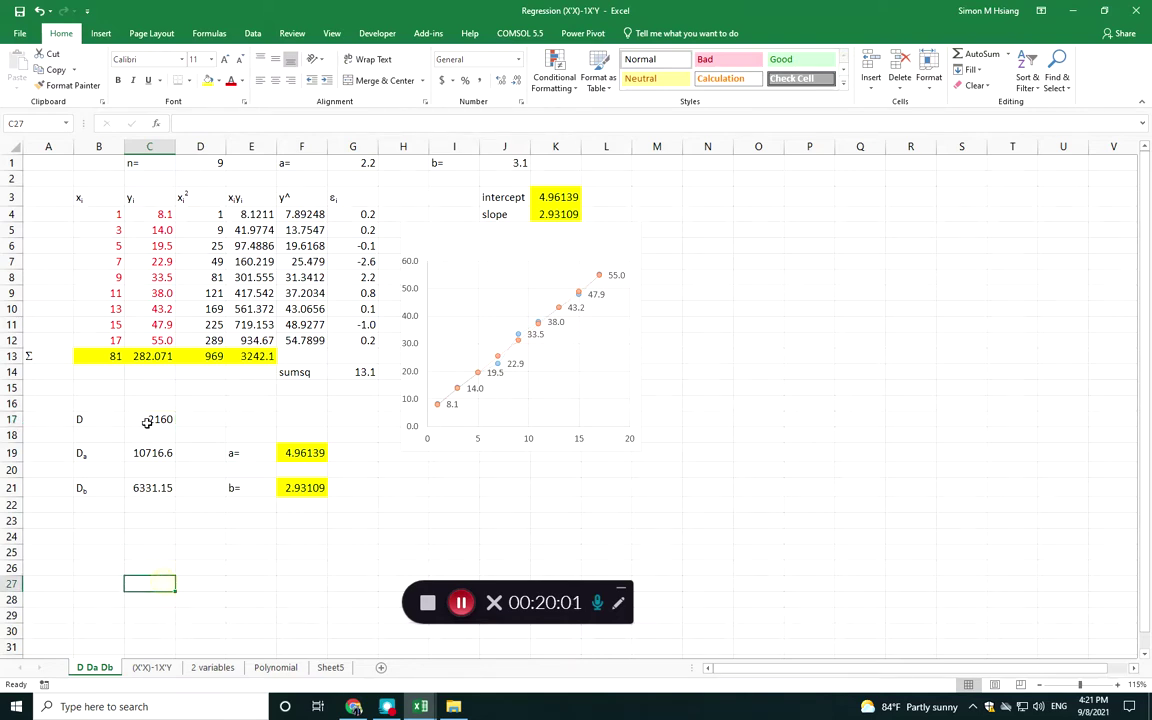
click(95, 373)
Copy the x and y data in B4:C12 and paste it as values only at B5 on the (X'X)-1X'Y sheet
drag(92, 213, 136, 328)
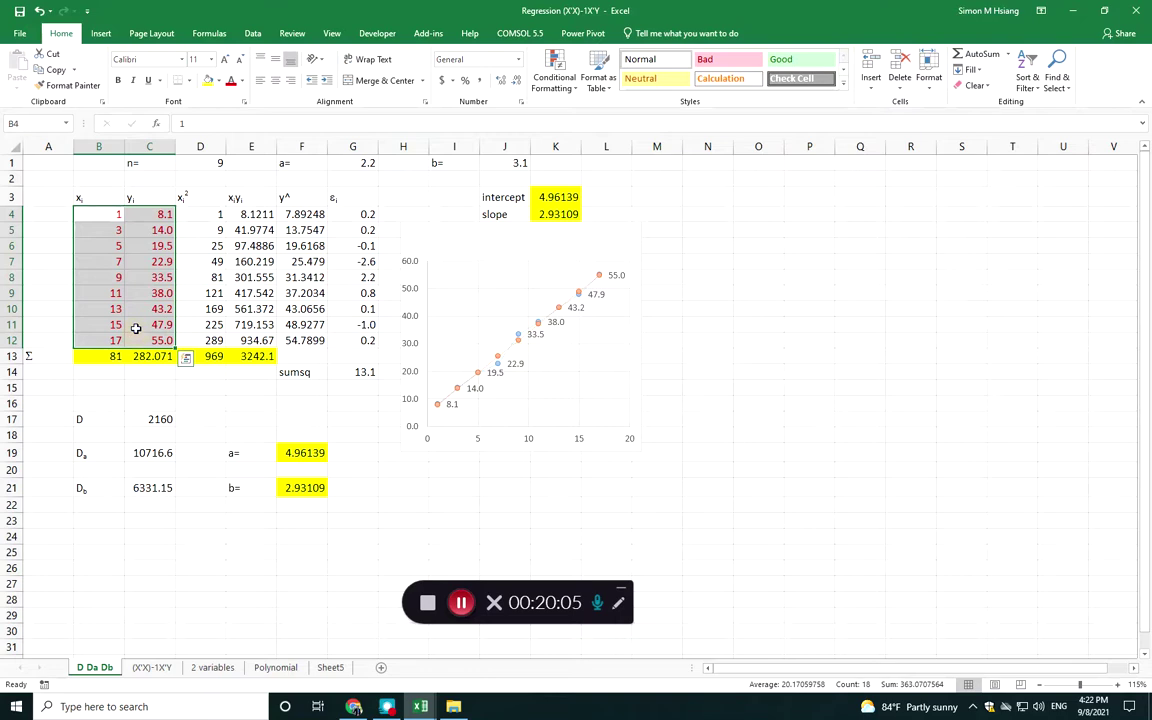
key(ctrl+c)
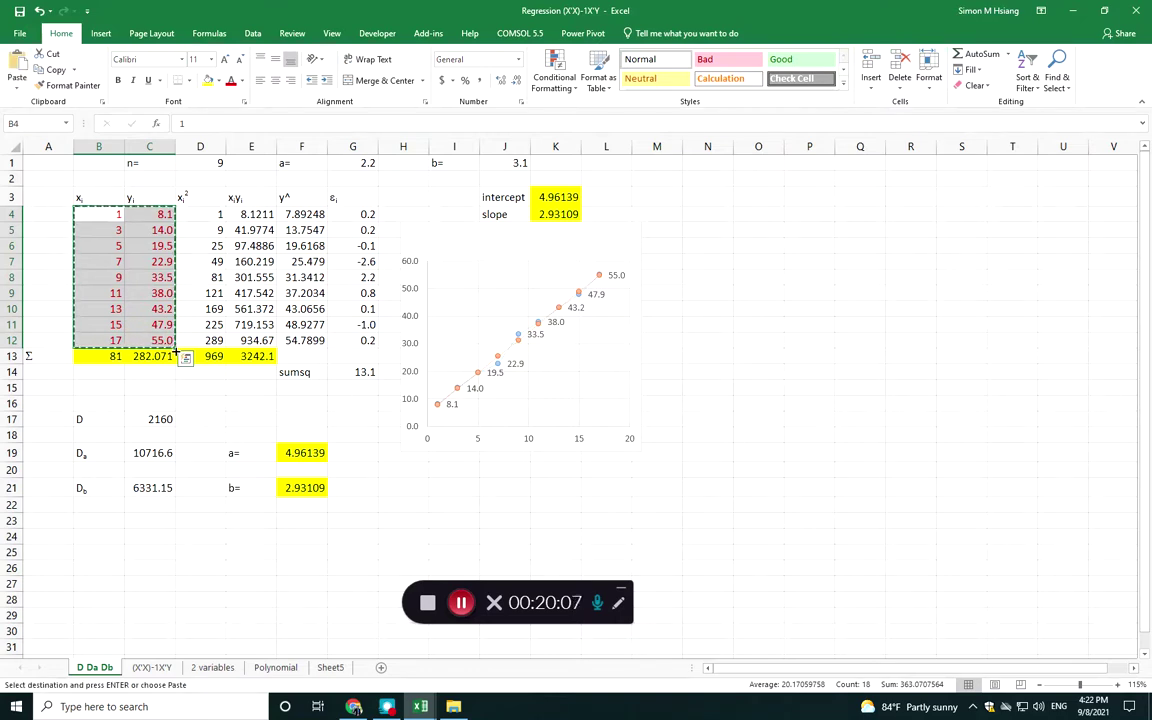
click(152, 667)
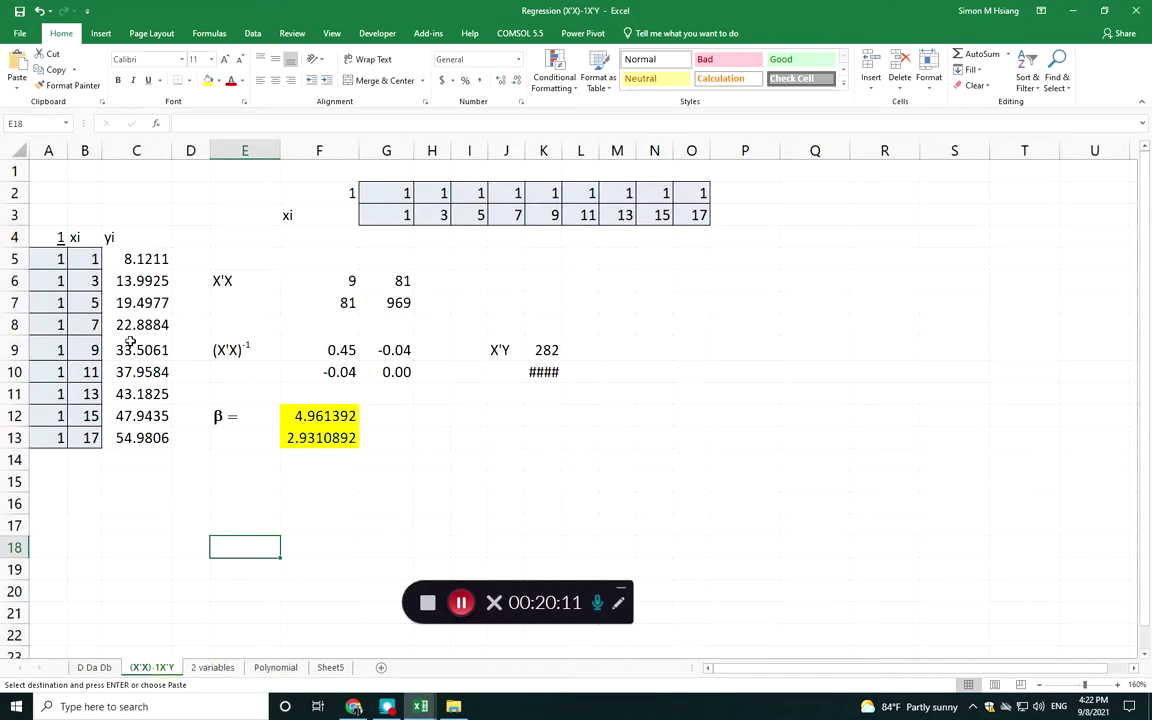
click(76, 259)
click(17, 88)
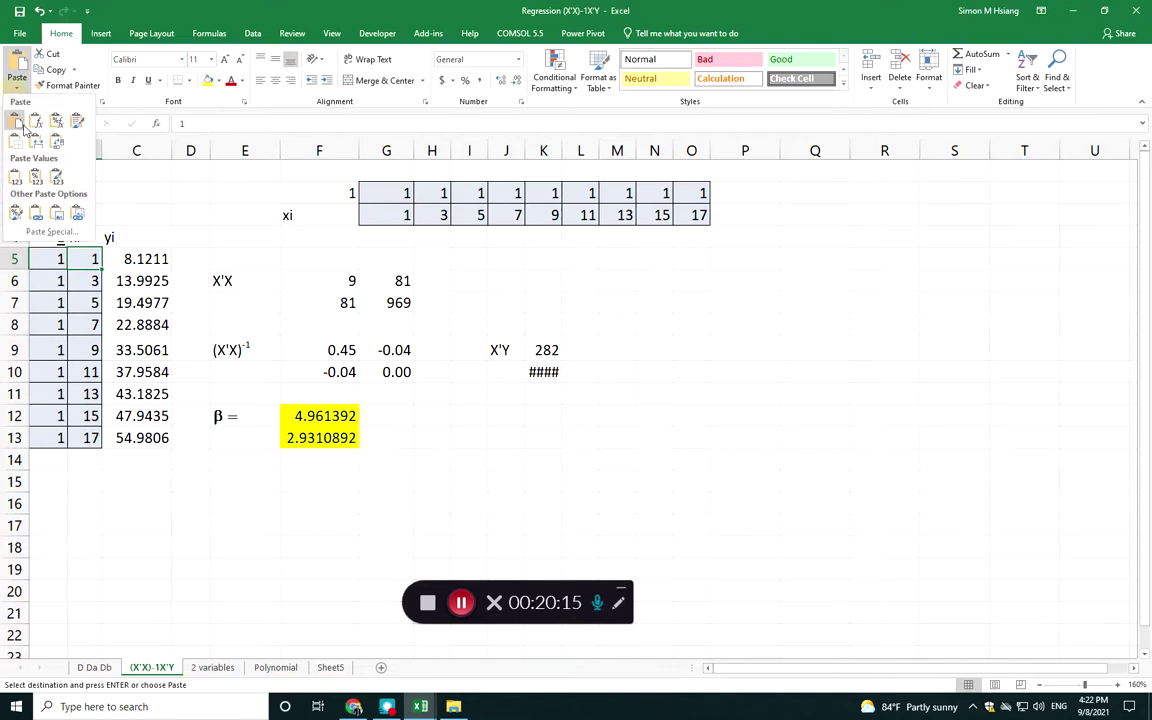
click(50, 232)
click(268, 526)
click(418, 667)
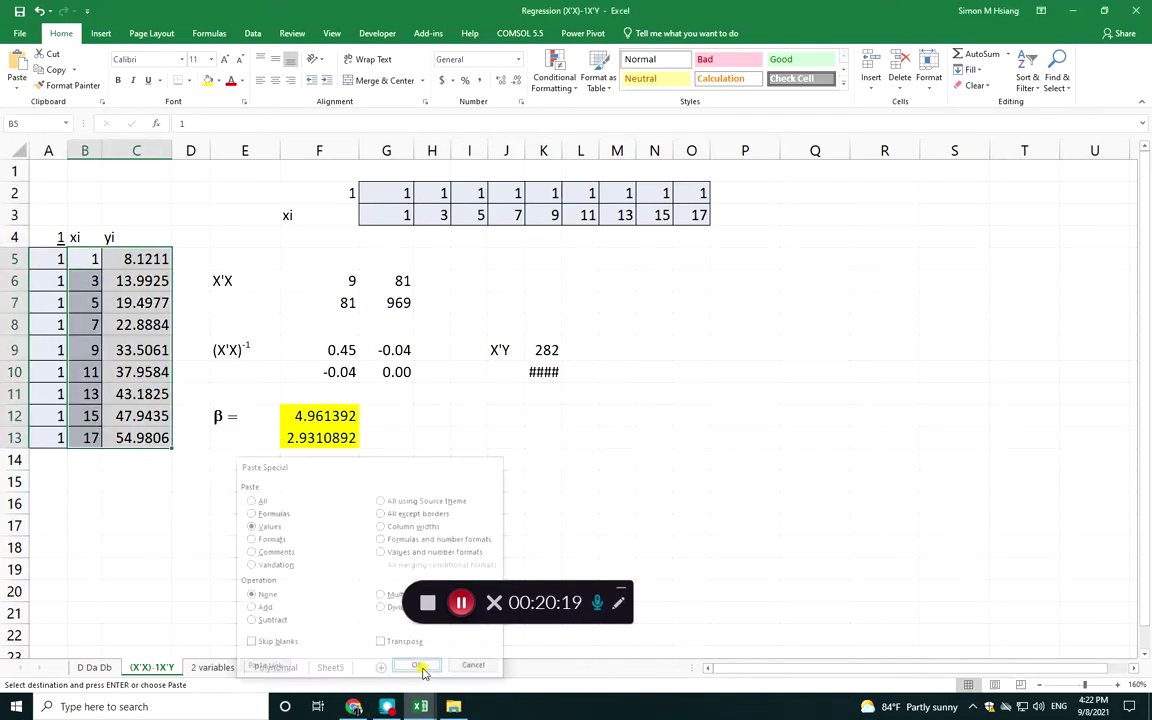
Color the x and y data in B5:C13 and the column of ones in A5:A13 with a red font
drag(95, 264, 123, 436)
click(230, 80)
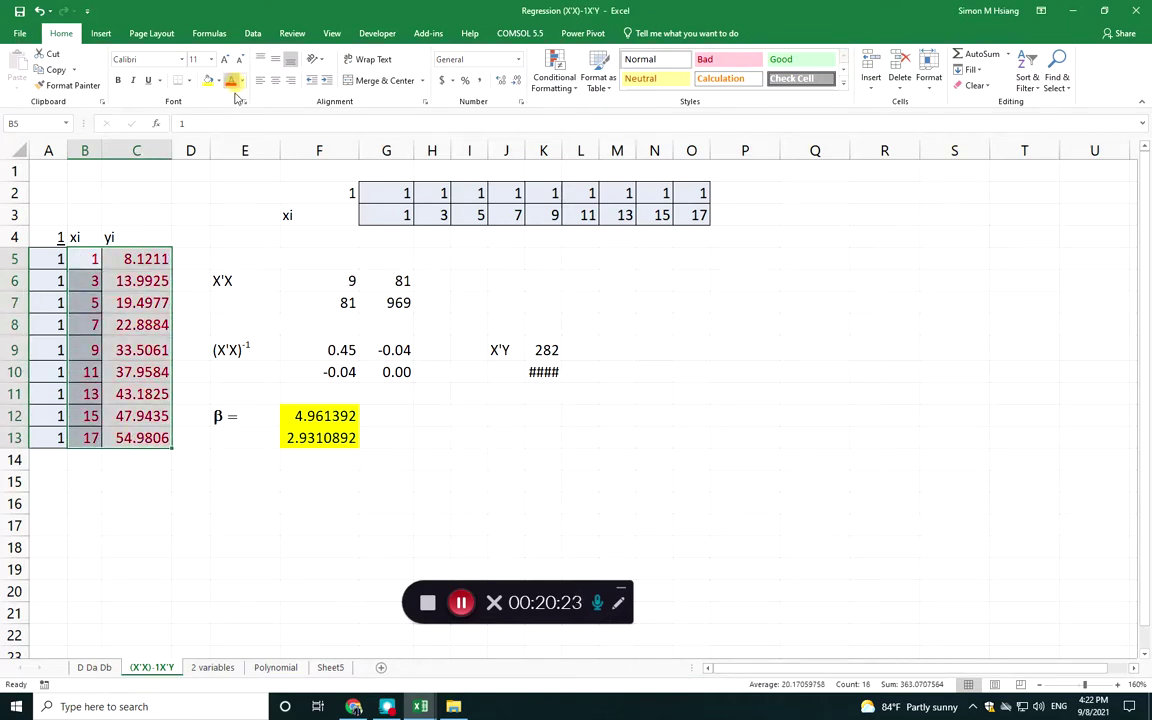
click(215, 231)
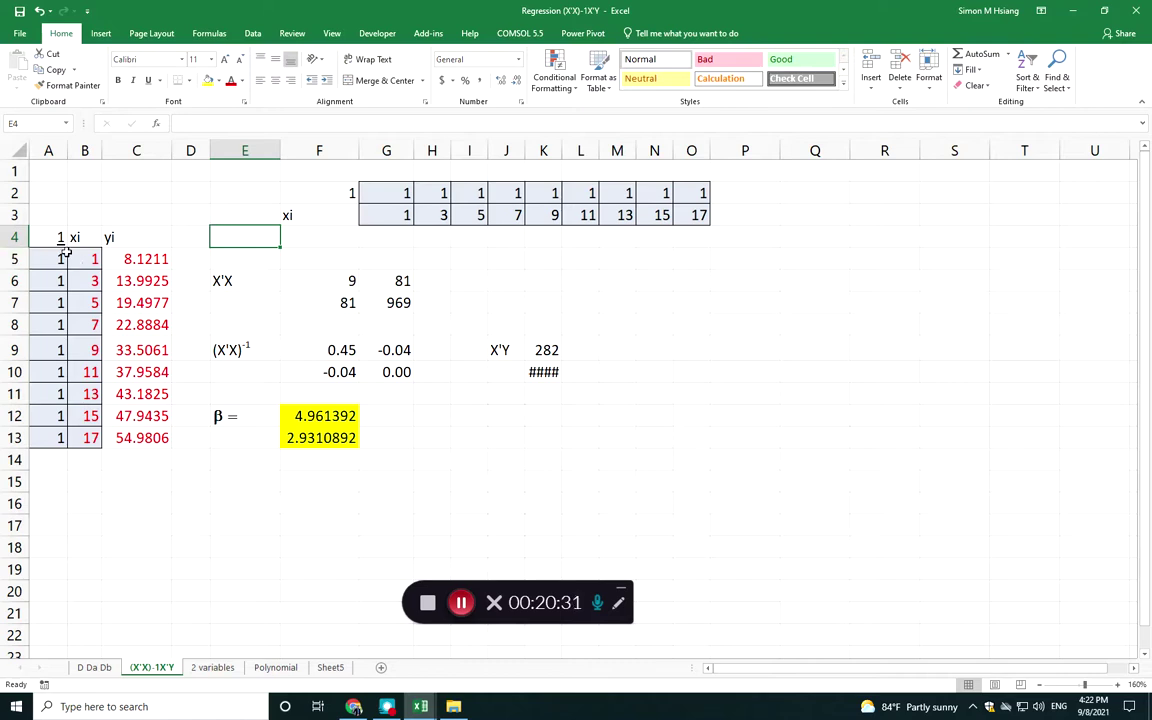
drag(42, 258, 38, 438)
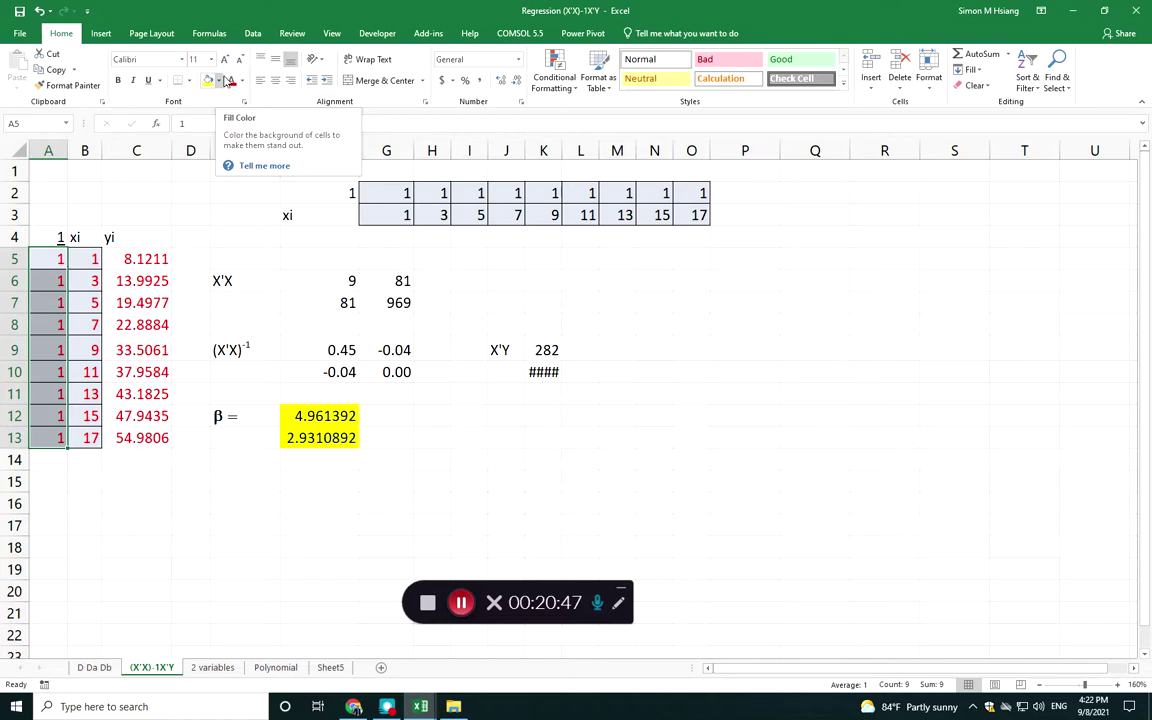
click(1105, 11)
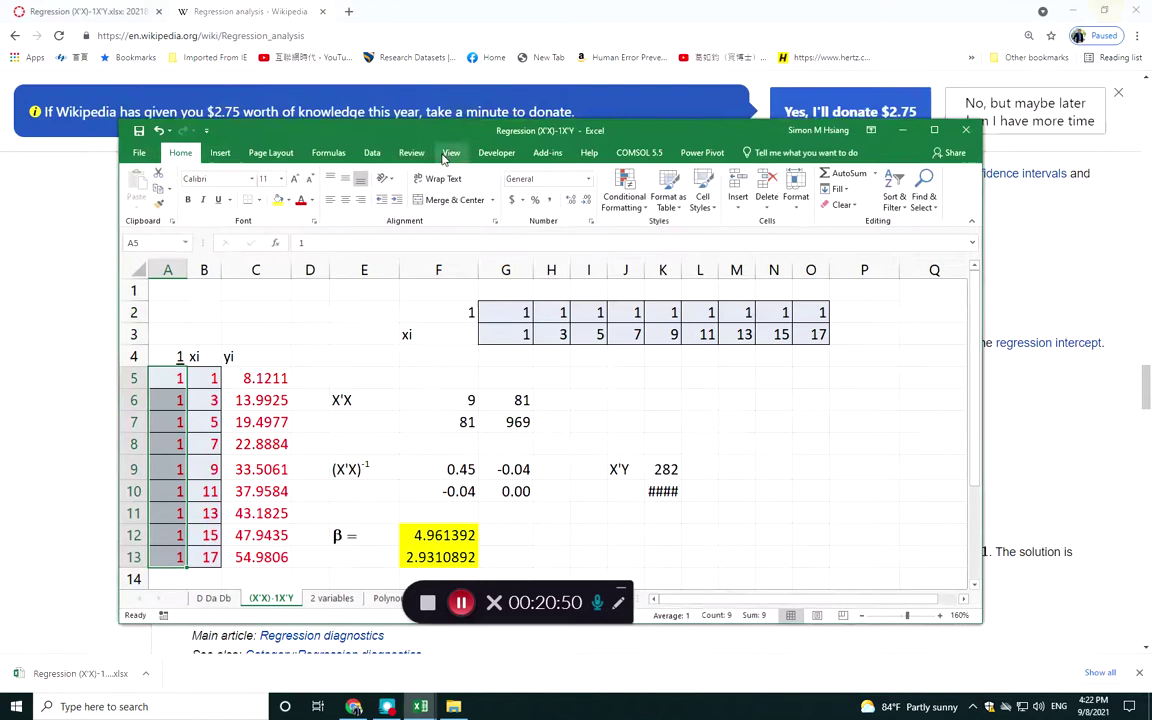
click(932, 131)
Insert four blank columns before column A on the (X'X)-1X'Y sheet
drag(48, 150, 84, 150)
drag(188, 171, 190, 167)
right_click(191, 152)
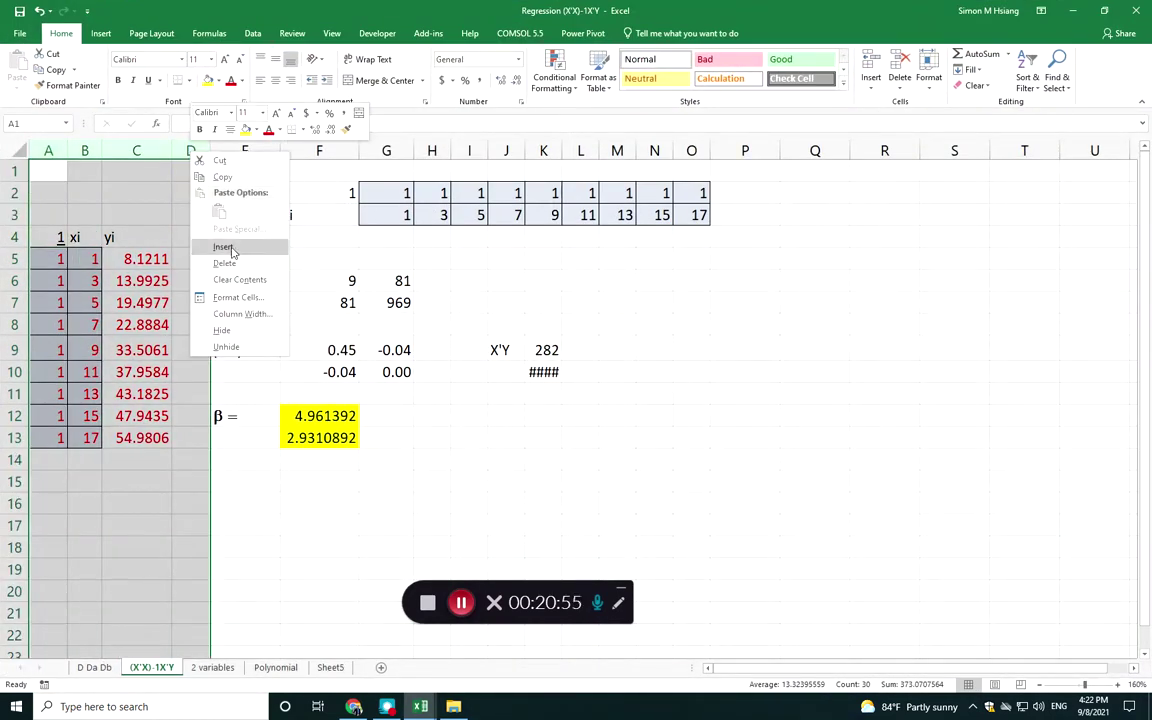
click(231, 251)
Insert four blank columns before column A on the D Da Db sheet
click(361, 300)
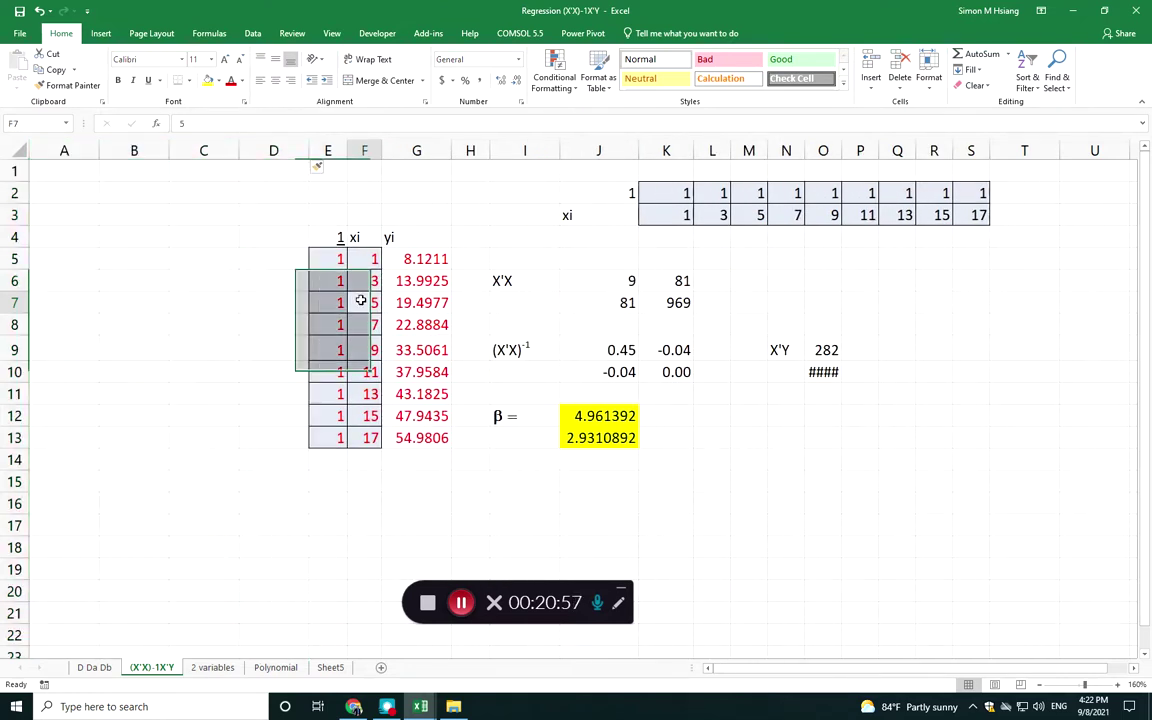
drag(352, 259, 400, 440)
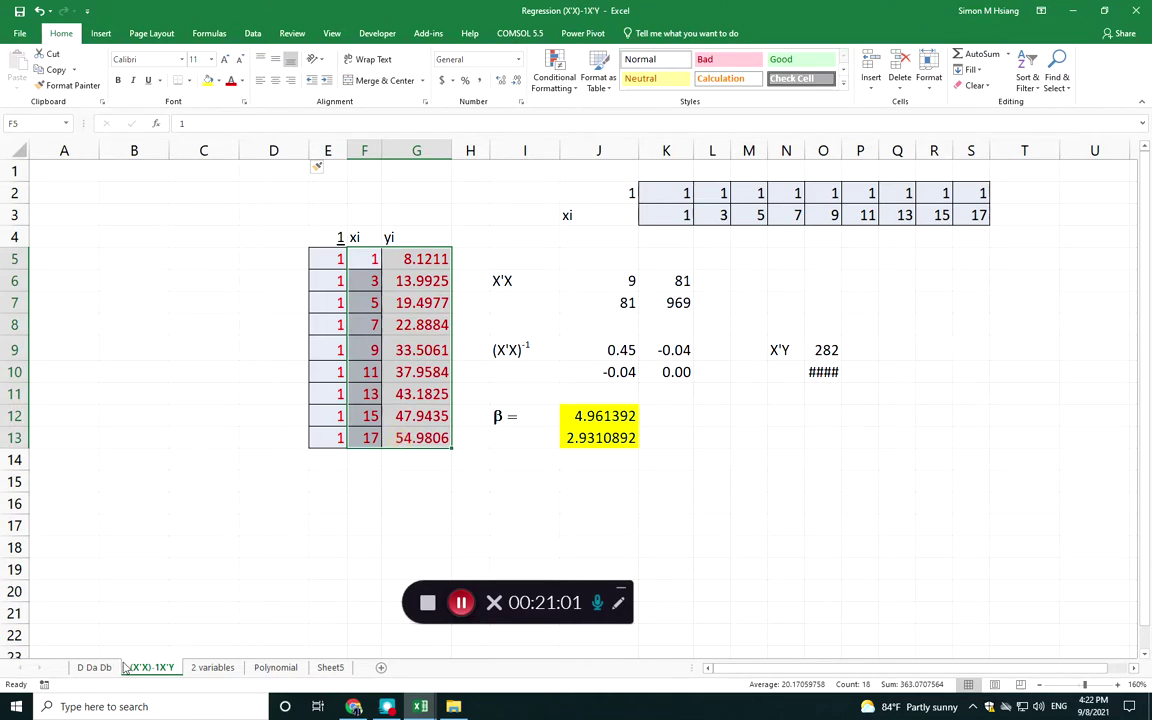
click(88, 667)
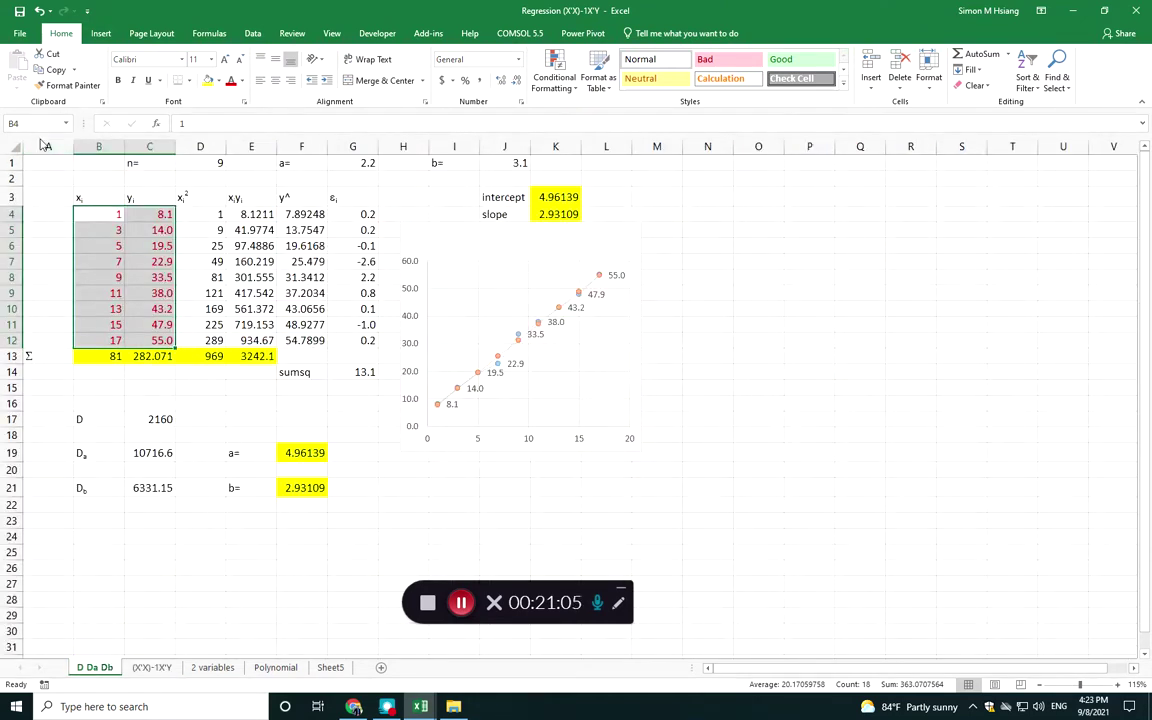
click(103, 147)
drag(48, 147, 177, 149)
right_click(177, 149)
click(205, 221)
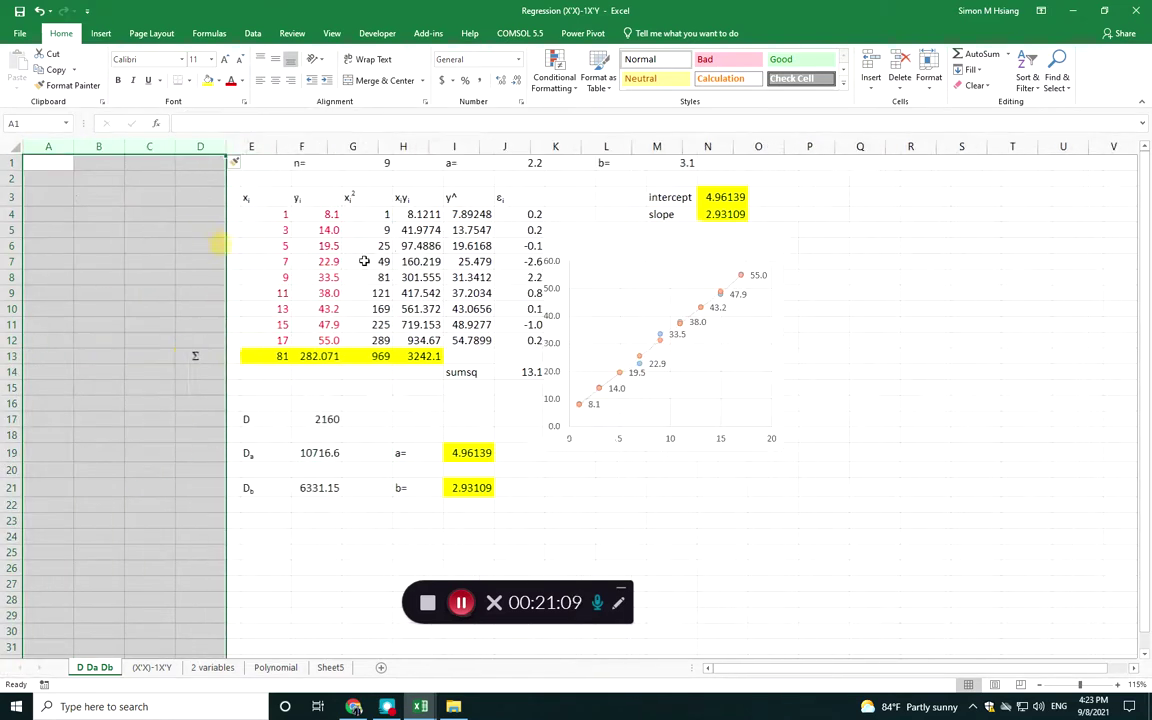
Examine the x and y data and the formulas for D, Da, Db, a and b on the D Da Db sheet
drag(316, 219, 348, 345)
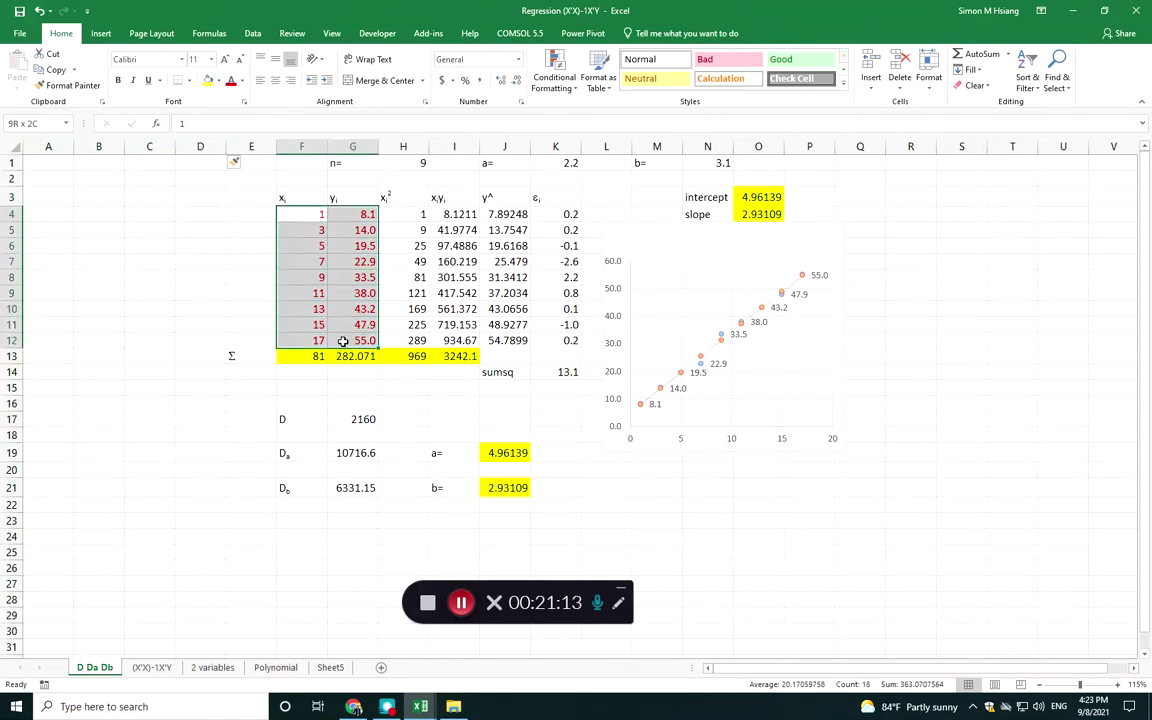
click(360, 420)
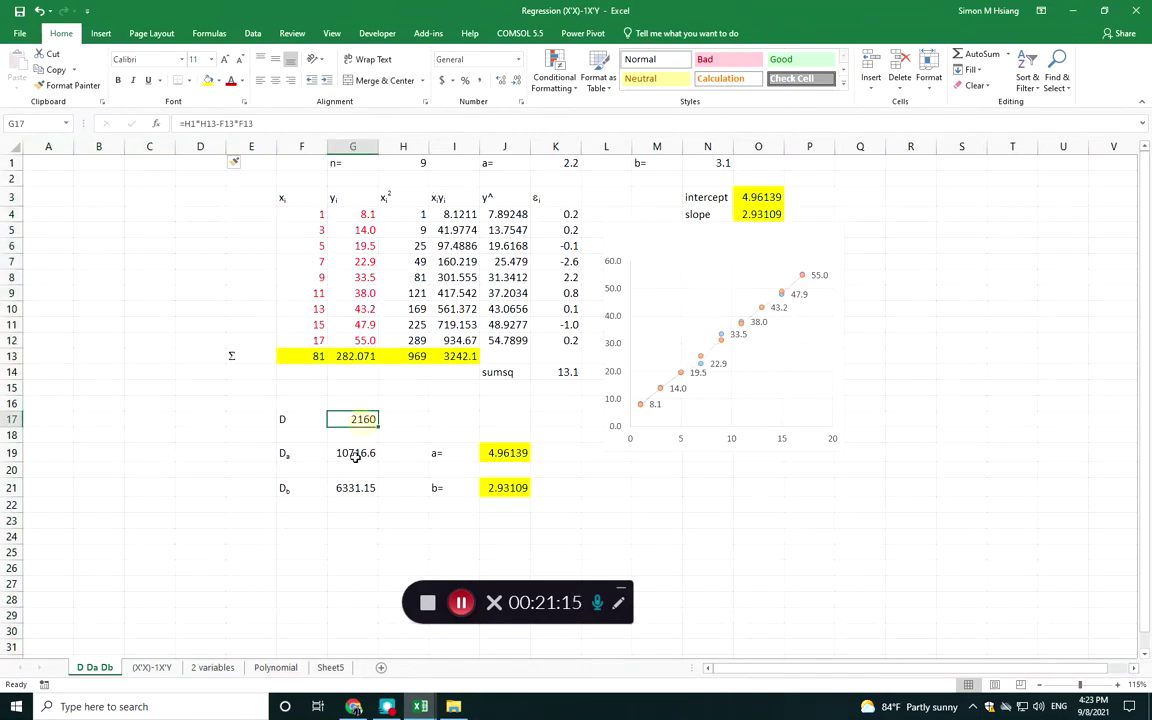
click(357, 456)
click(350, 487)
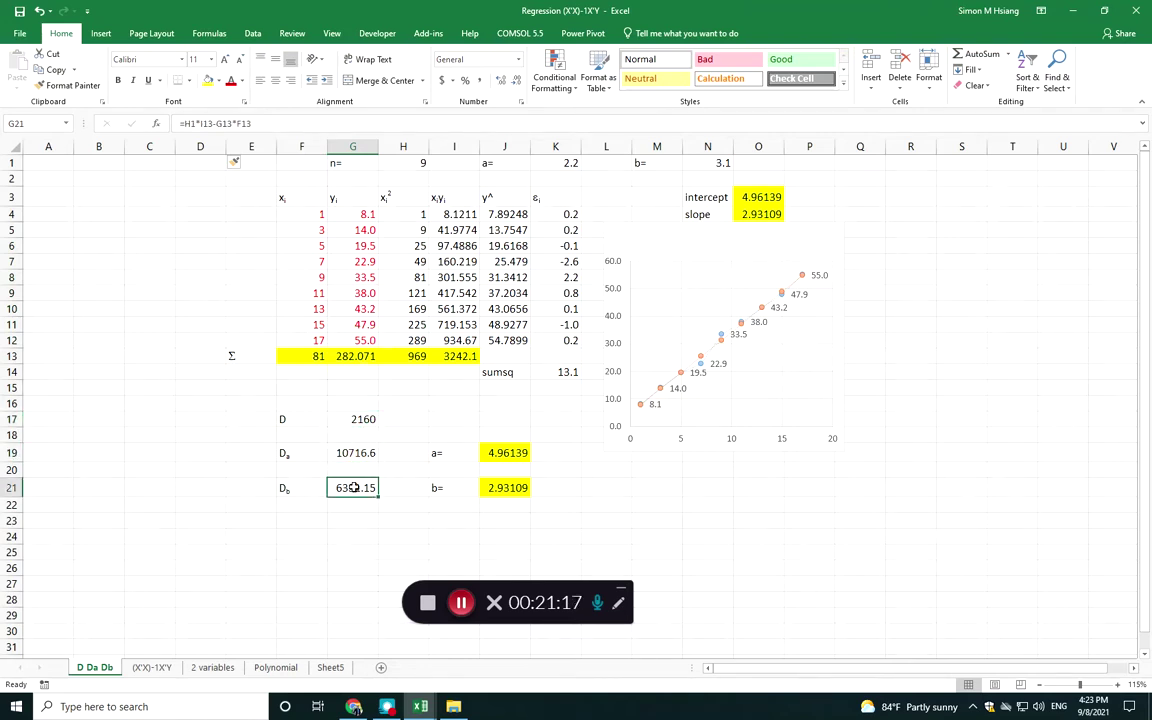
click(360, 418)
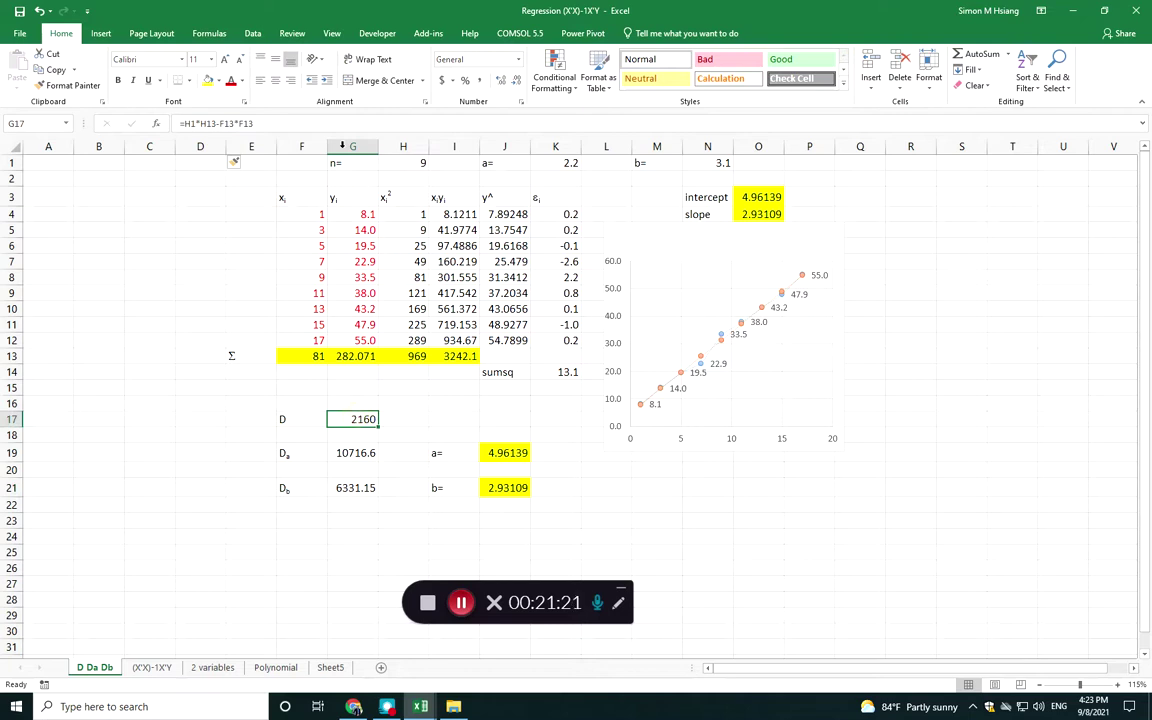
click(199, 123)
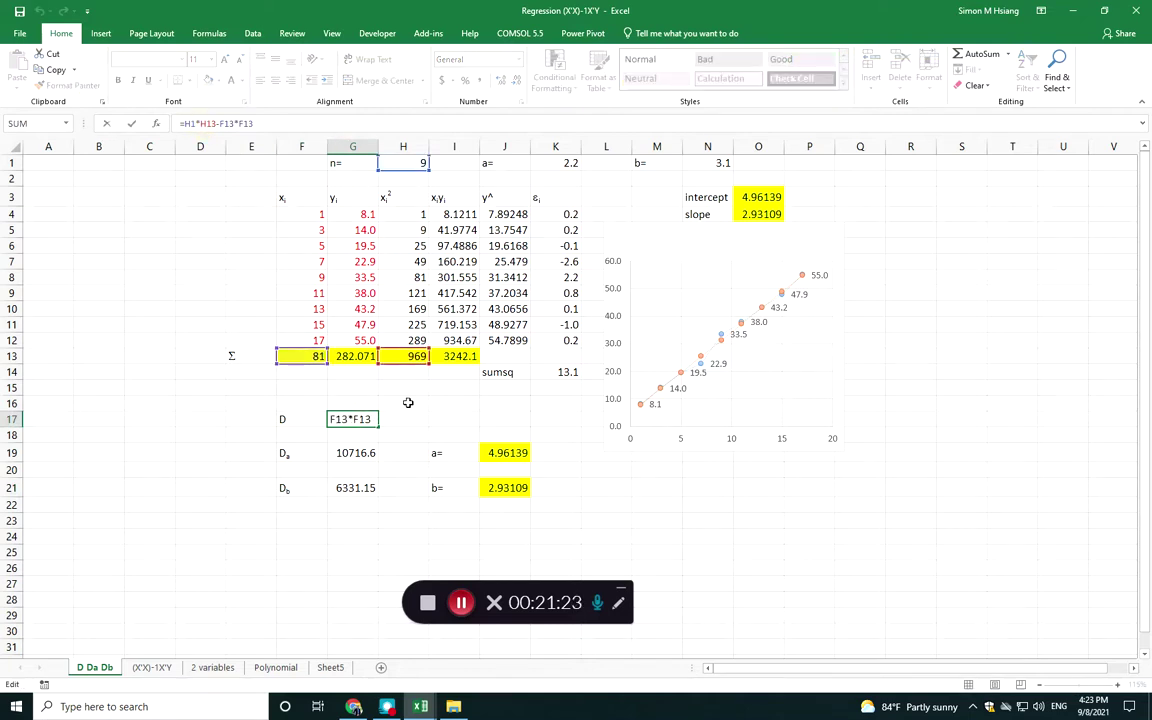
key(Escape)
click(360, 453)
click(356, 487)
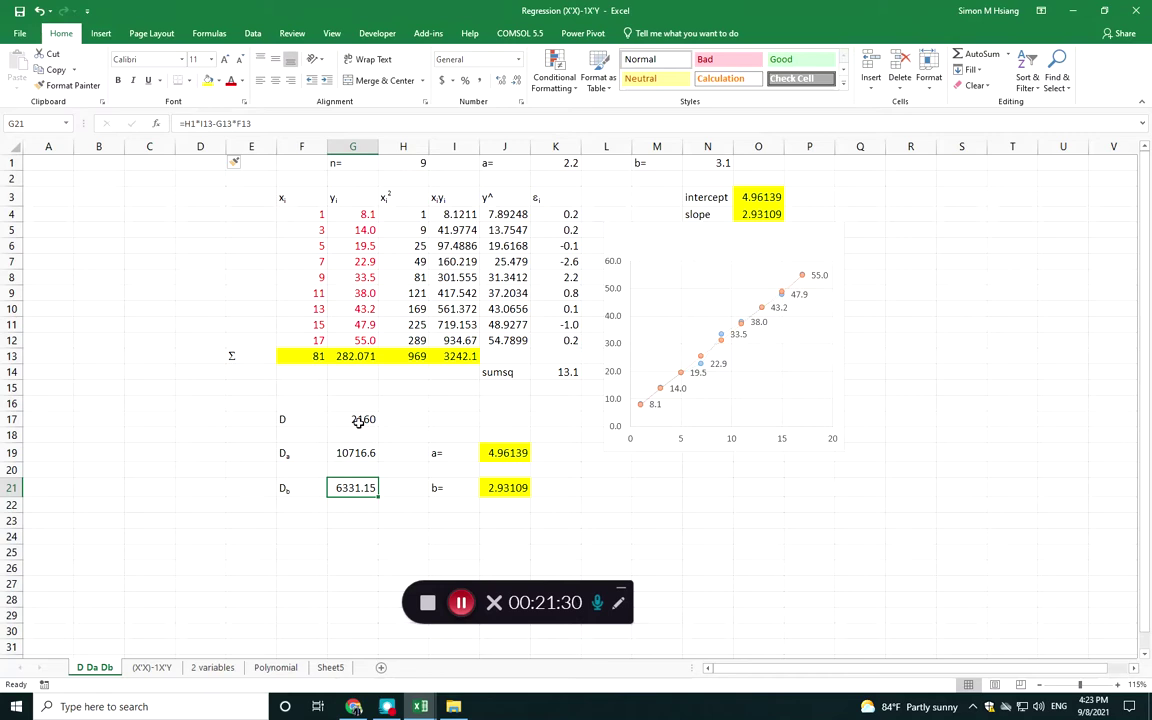
click(490, 453)
click(512, 487)
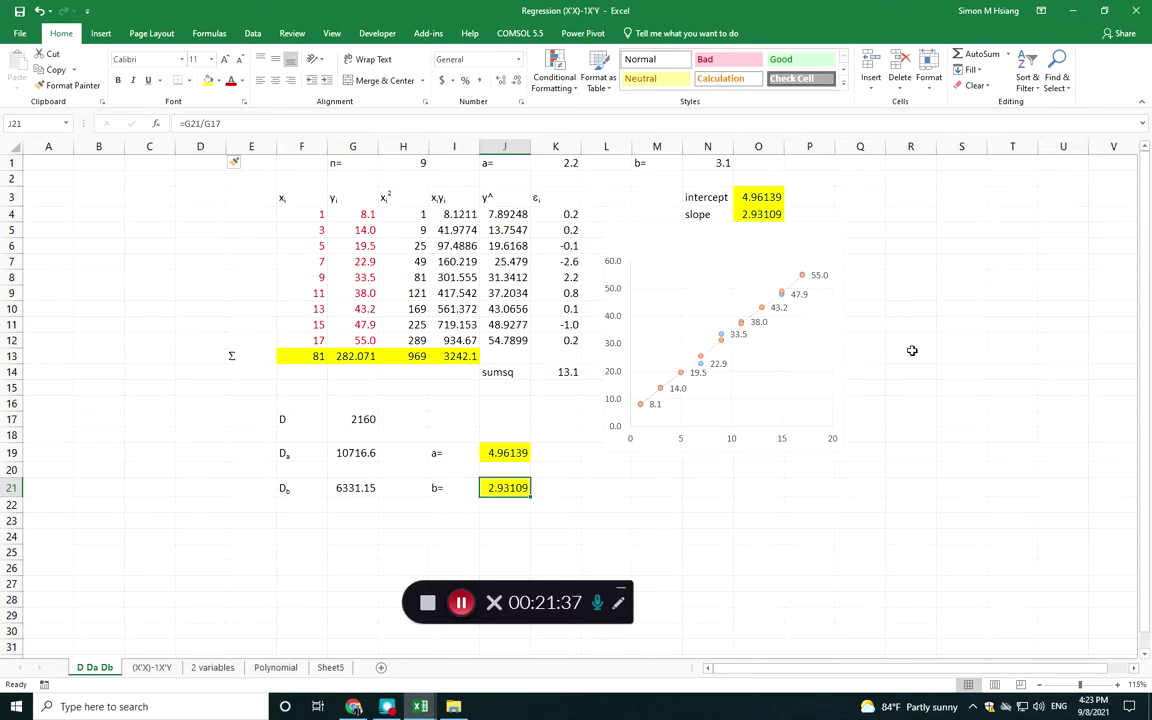
On the (X'X)-1X'Y sheet, copy the ones and x columns in E5:F13 and paste them as transposed values at K2
click(151, 667)
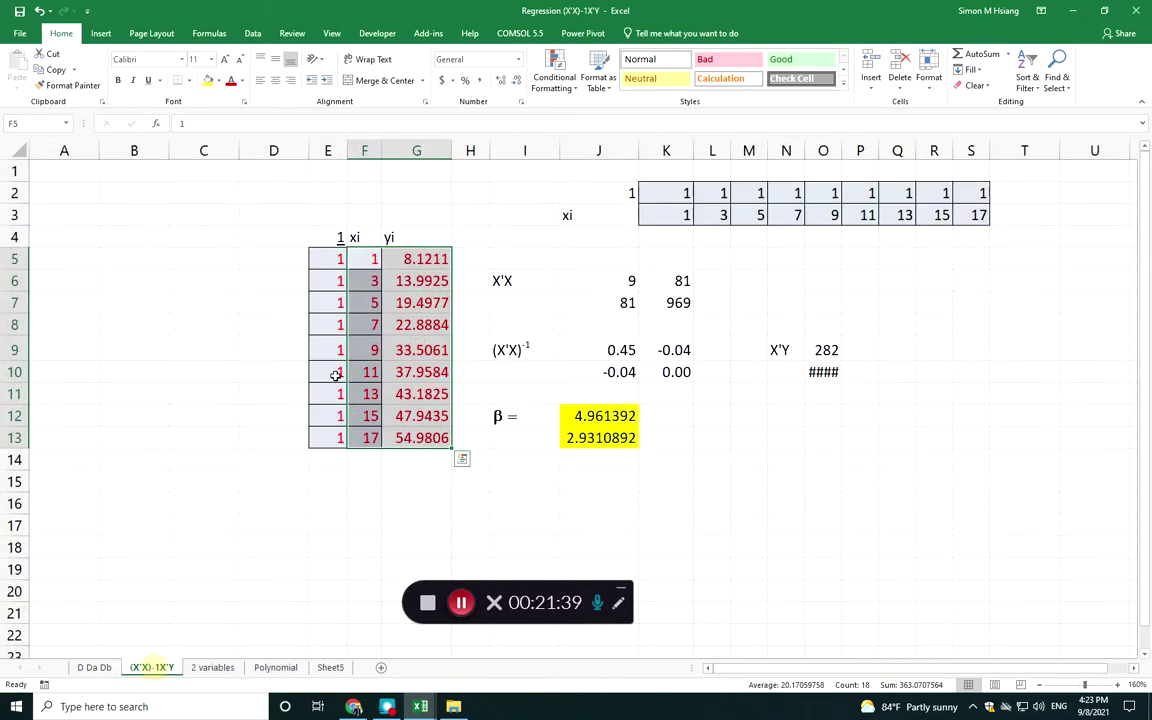
drag(362, 256, 398, 433)
drag(320, 256, 329, 422)
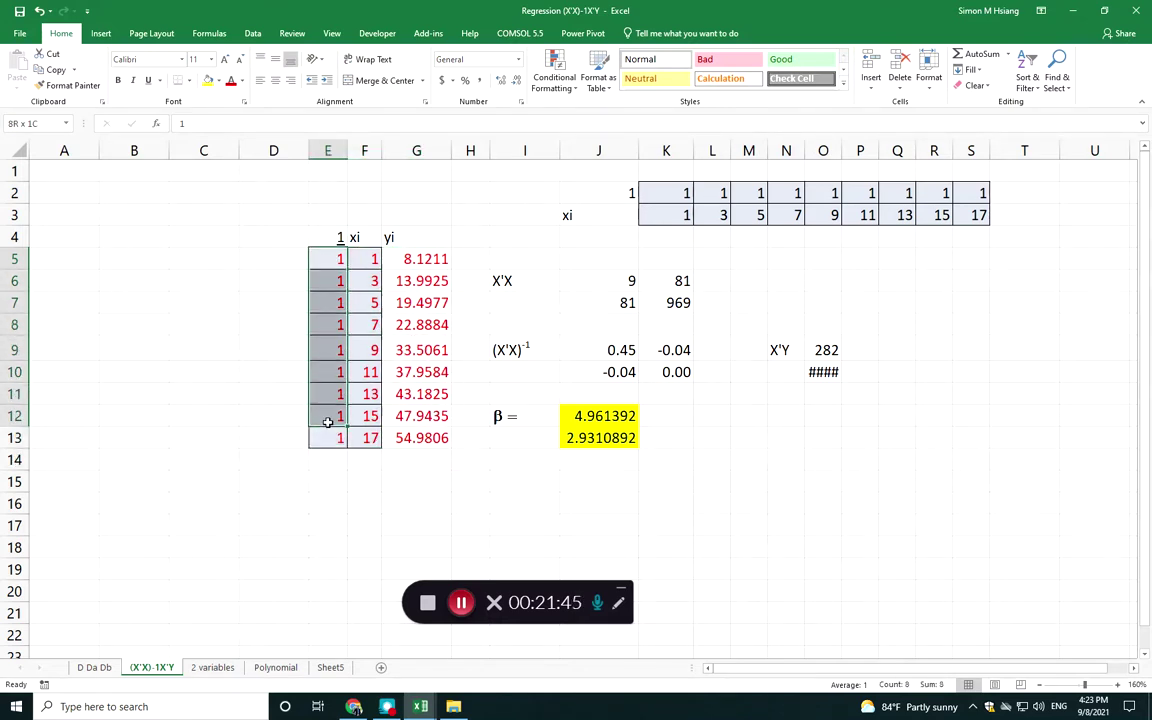
drag(331, 426, 362, 438)
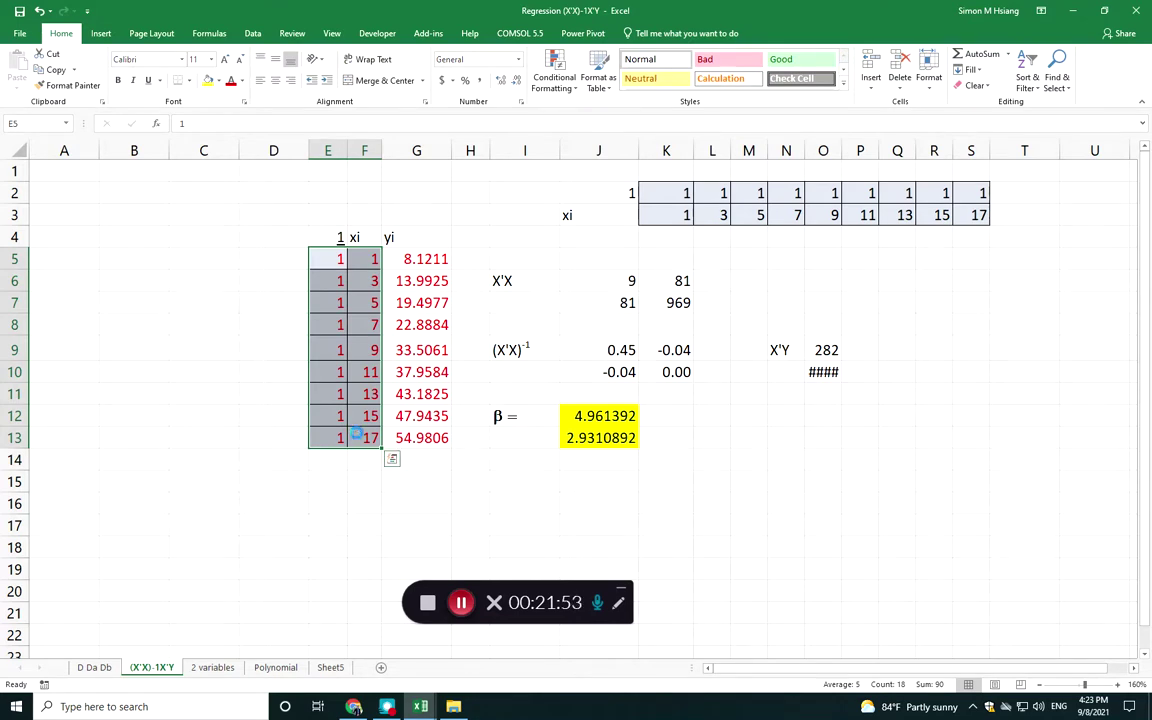
key(ctrl+c)
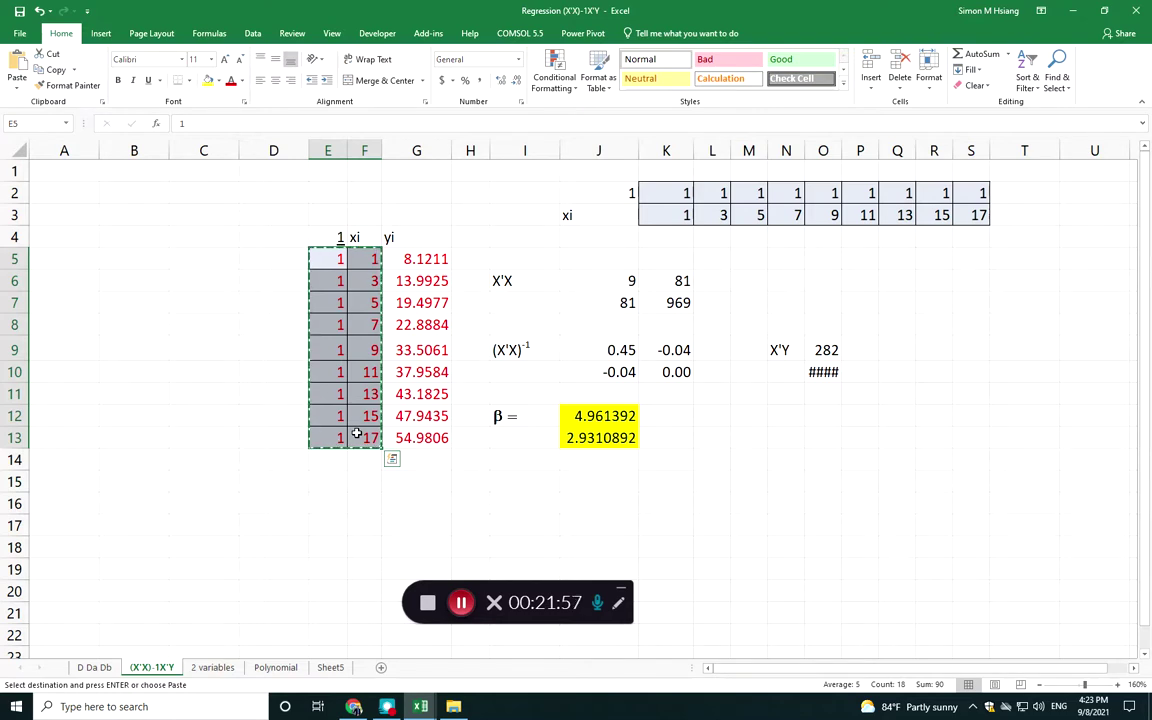
click(662, 192)
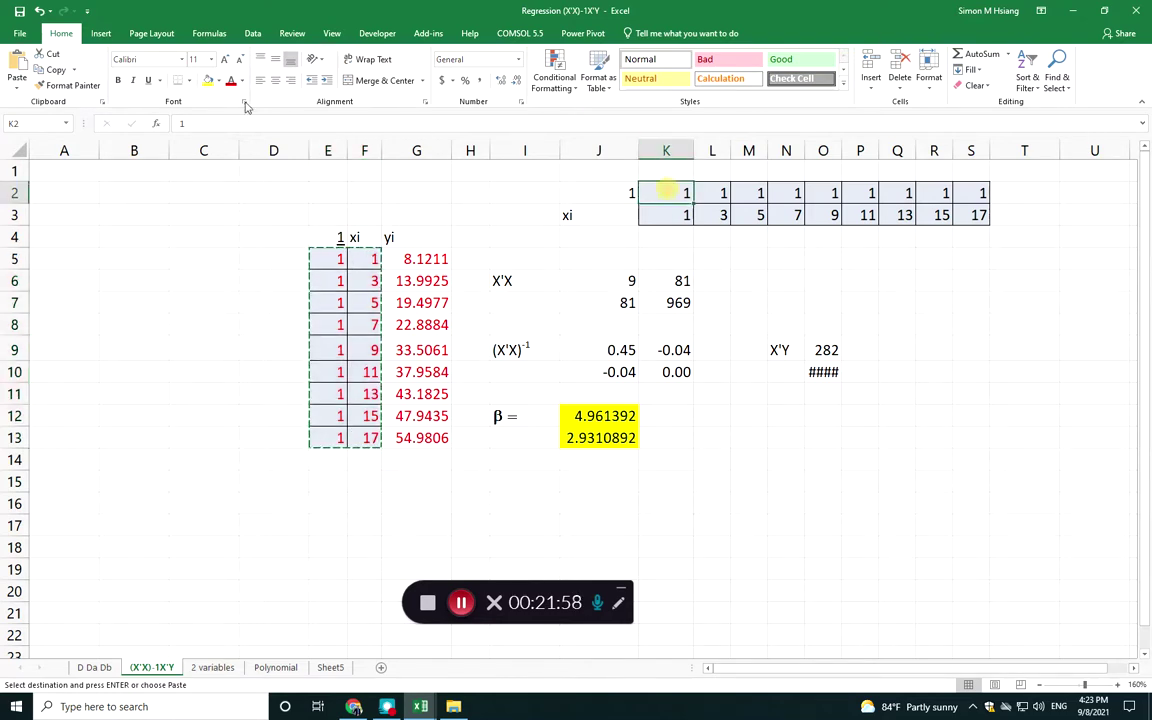
click(16, 88)
click(40, 207)
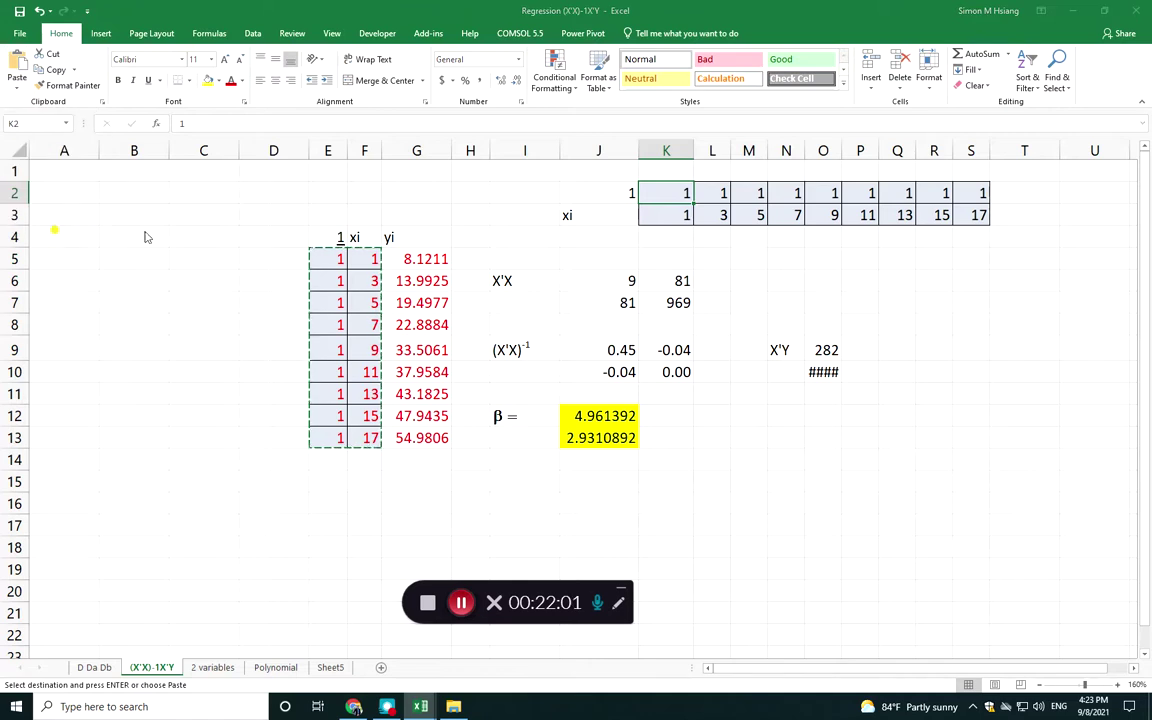
click(251, 526)
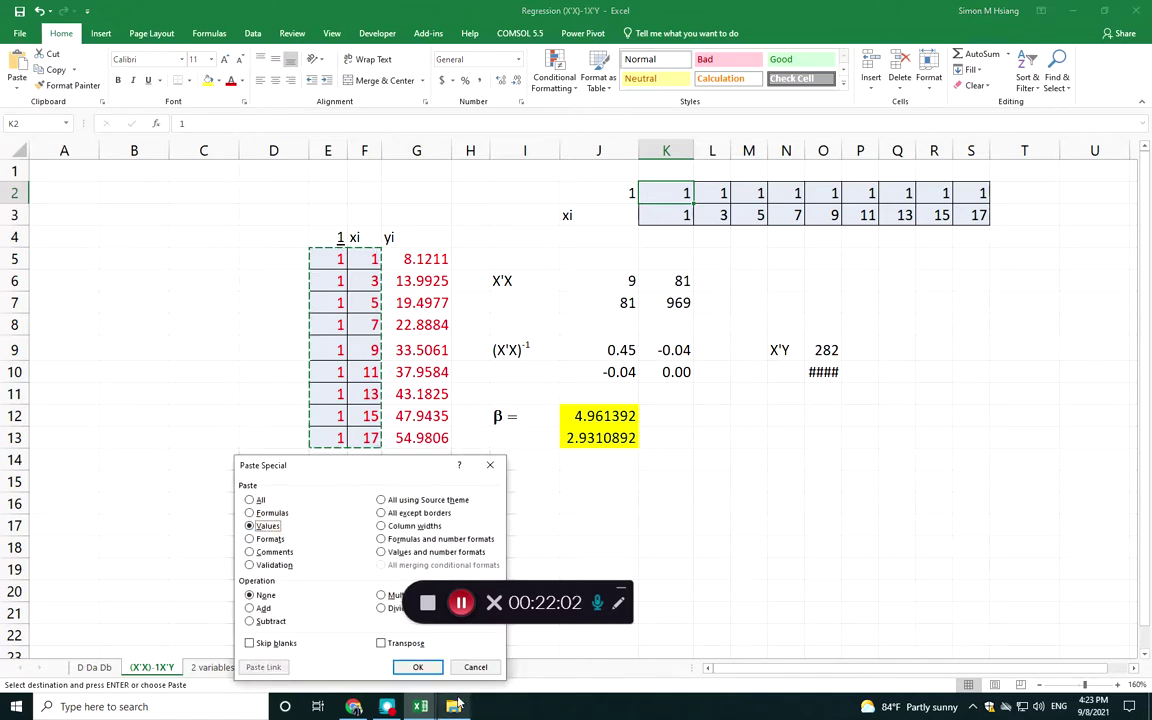
click(407, 646)
click(417, 666)
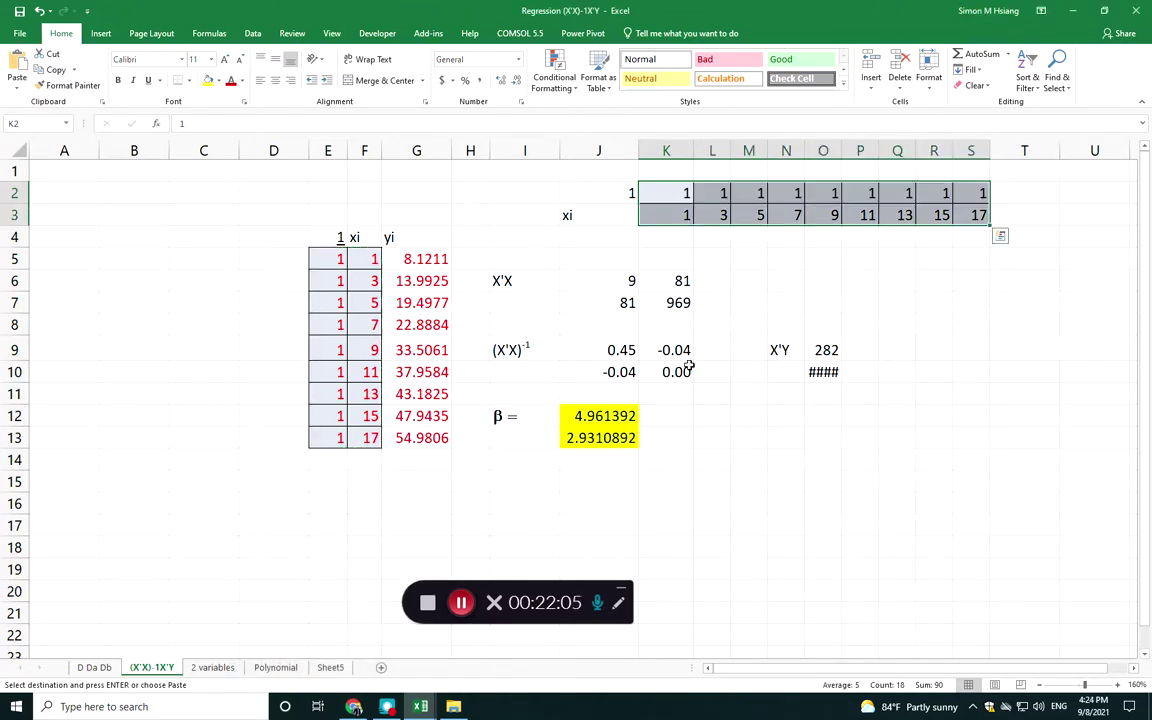
click(734, 256)
drag(681, 193, 975, 218)
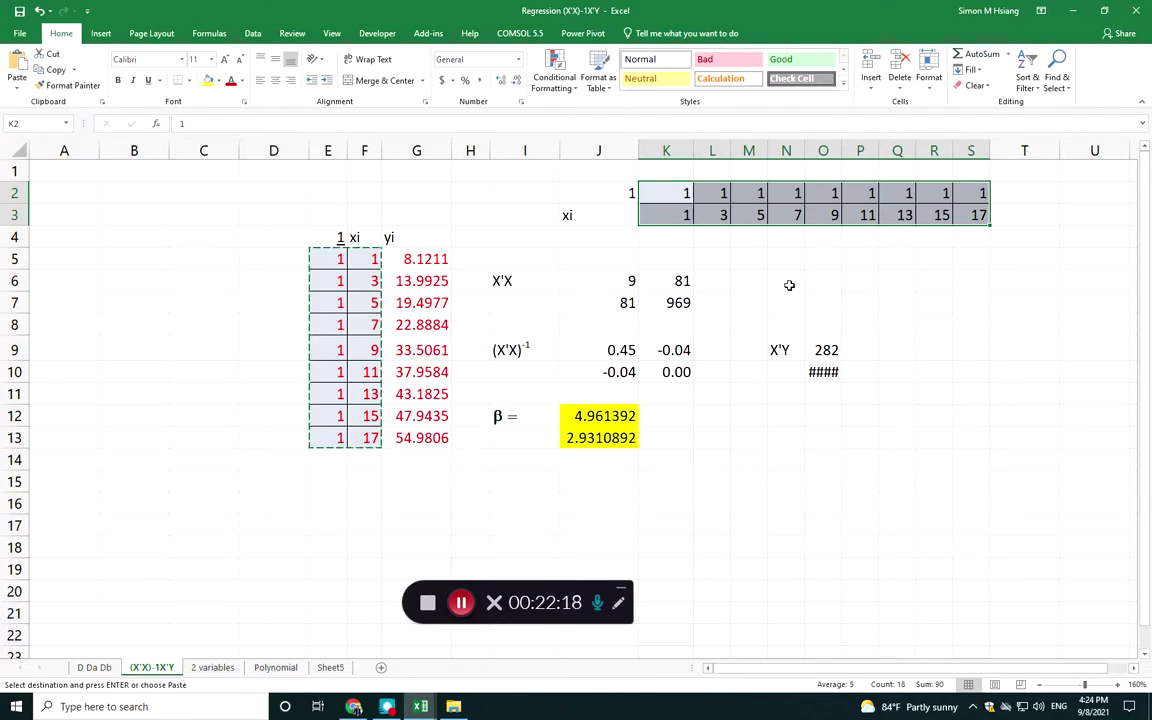
Compute X'X in M6:N7 with the array formula =MMULT(K2:S3,E5:F13)
drag(752, 278, 777, 301)
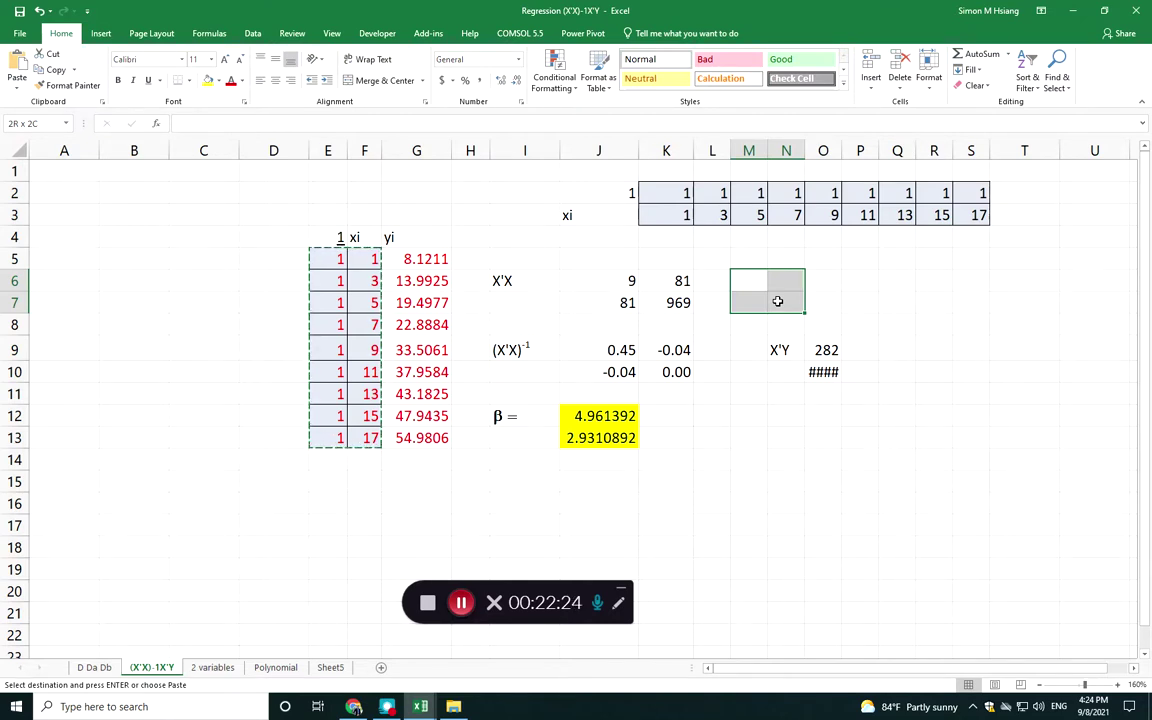
mouse_move(777, 301)
mouse_down()
mouse_move(744, 283)
mouse_move(780, 297)
mouse_up()
drag(740, 281, 773, 296)
text(=mmult)
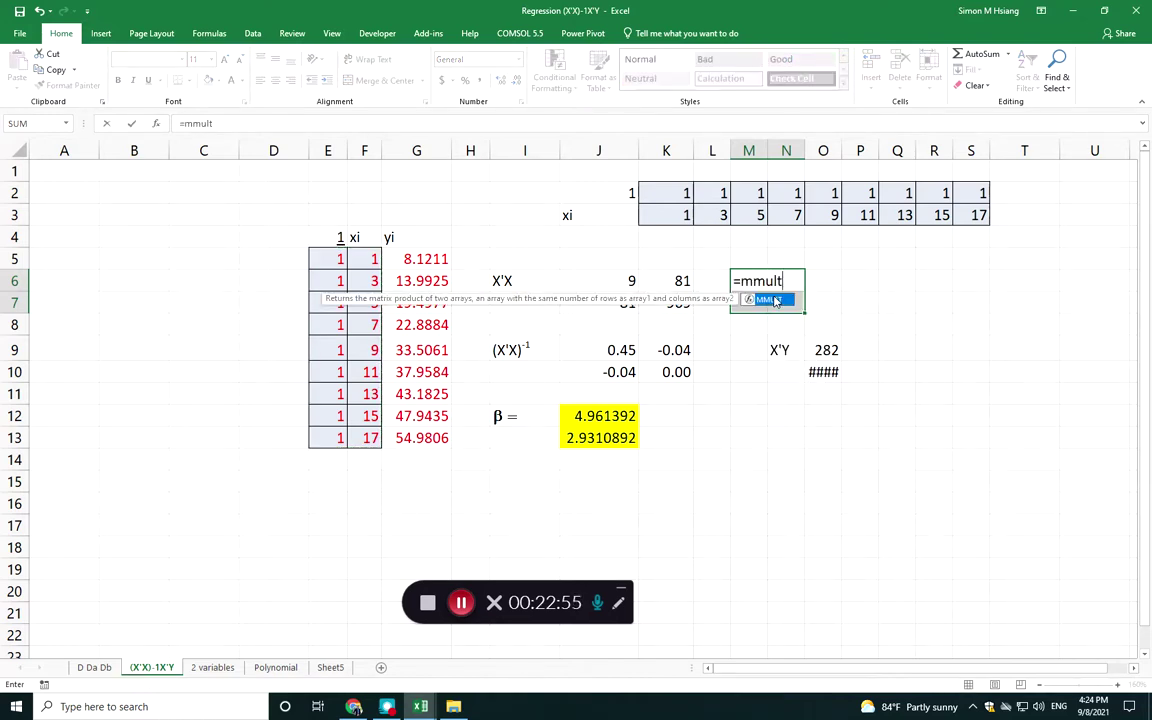
text(()
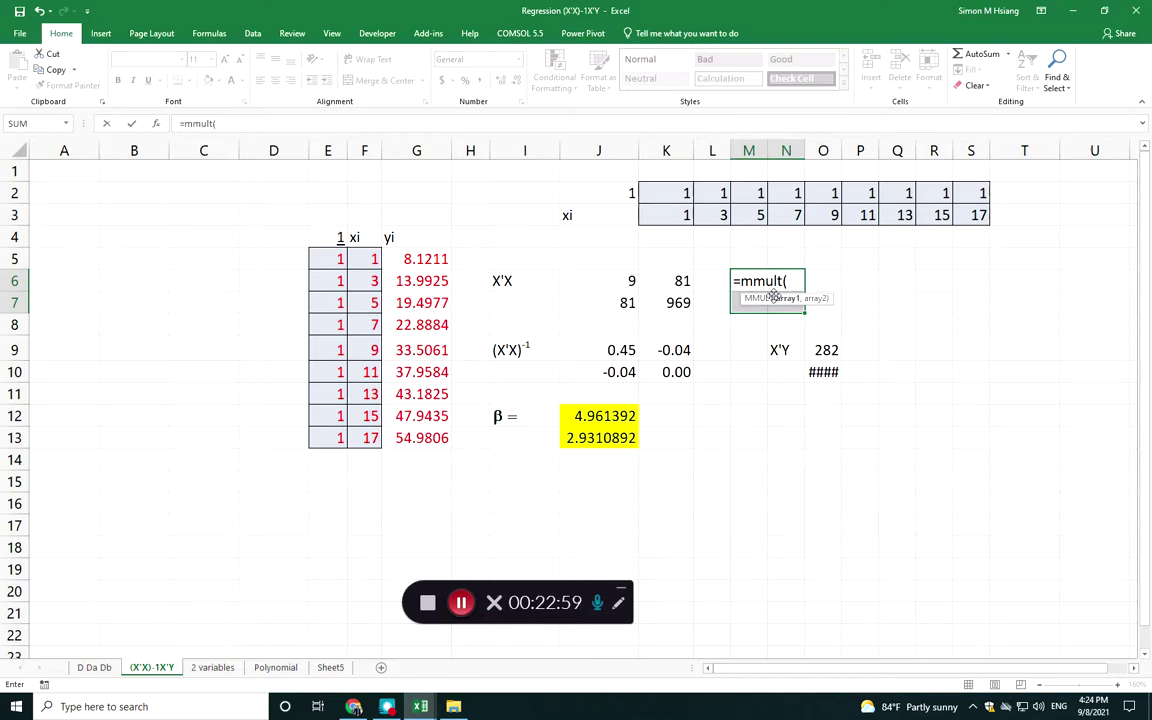
drag(665, 190, 969, 218)
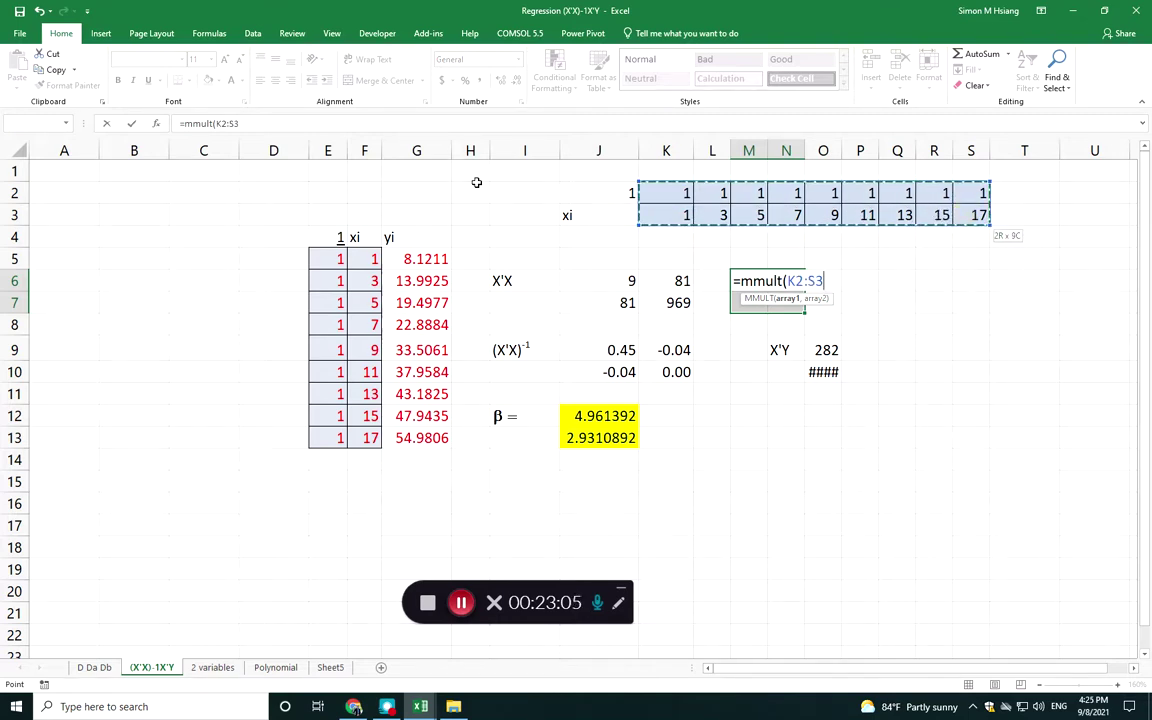
click(245, 124)
text(,)
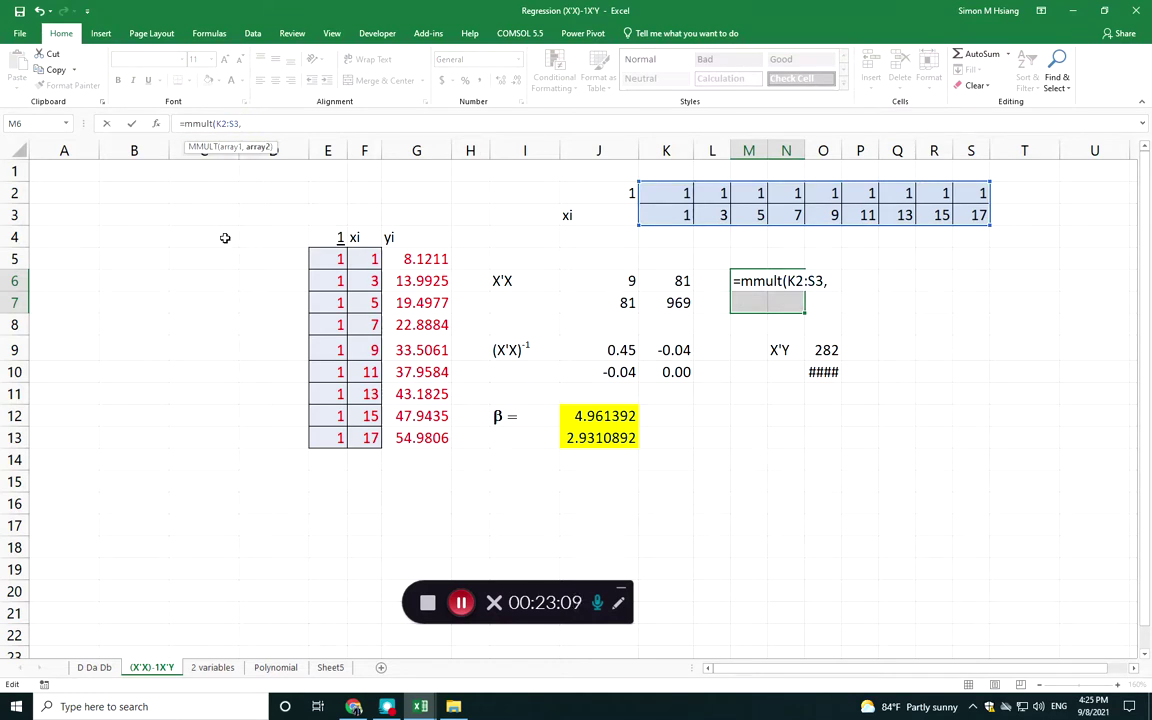
drag(321, 257, 368, 402)
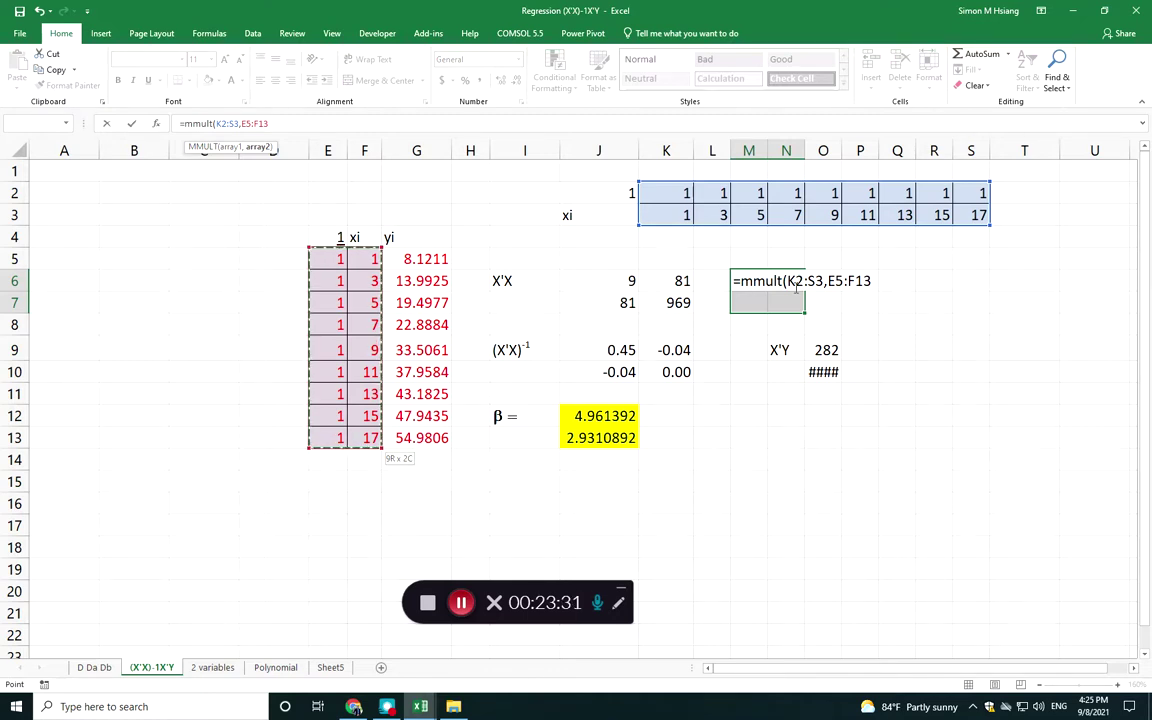
key(ctrl+shift+Return)
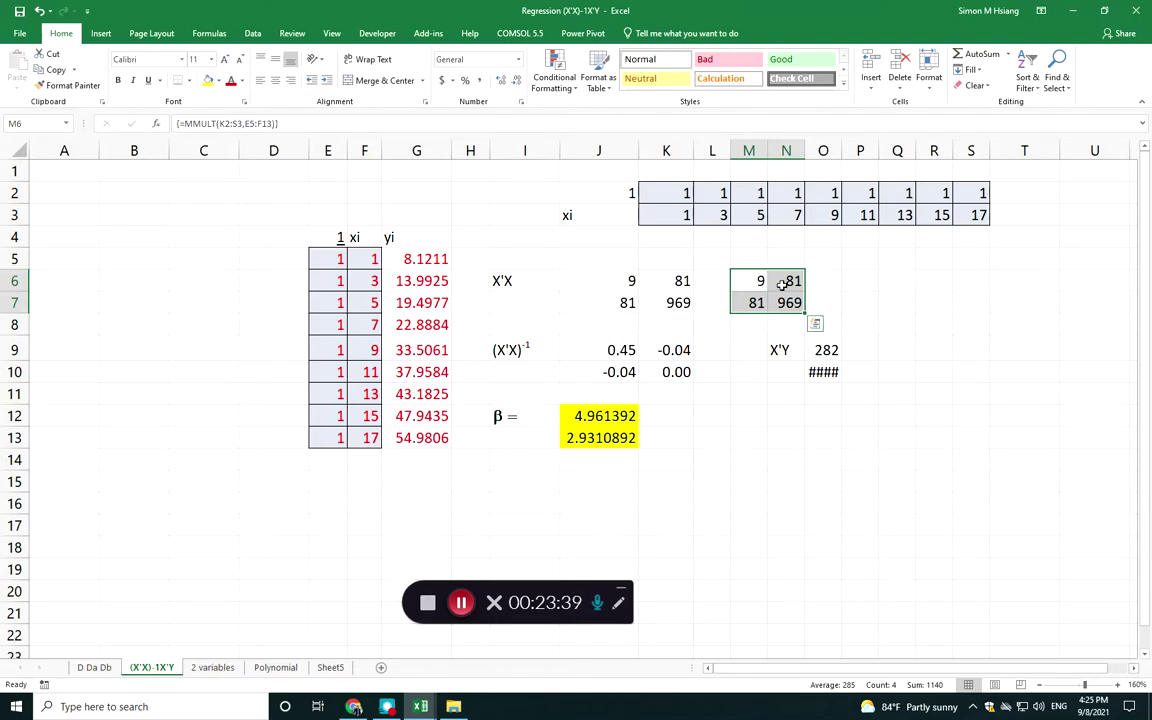
Clear the X'X matrix product from M6:N7
click(840, 280)
drag(755, 279, 790, 296)
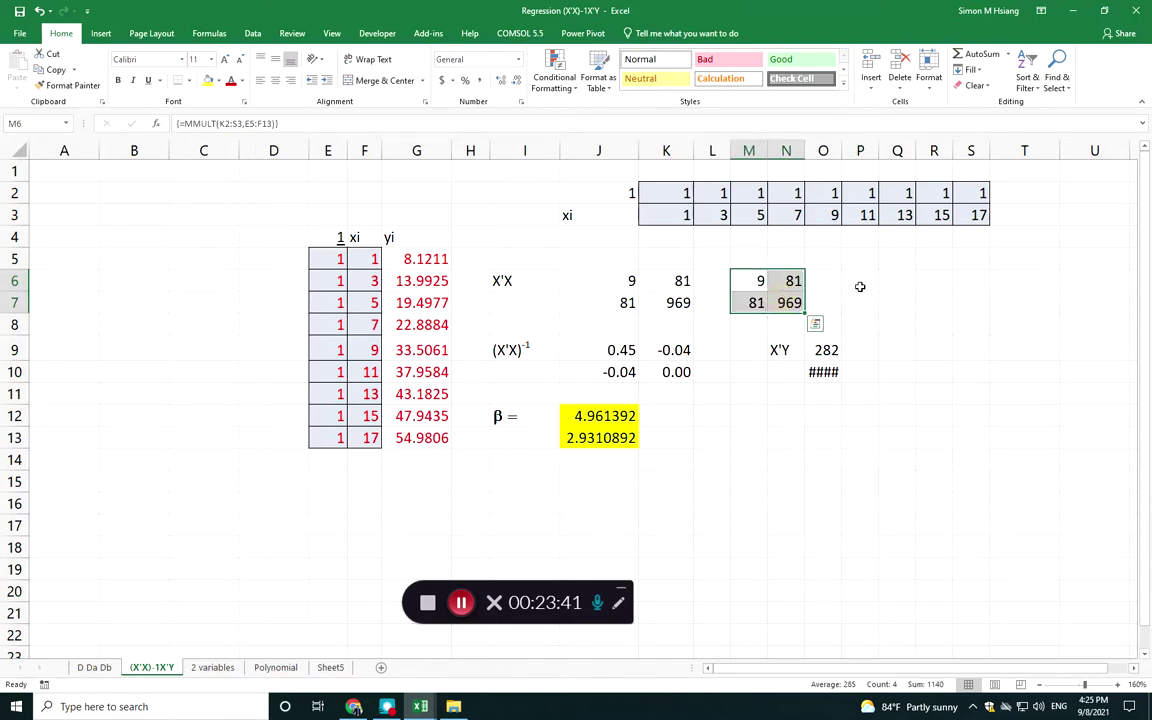
key(Delete)
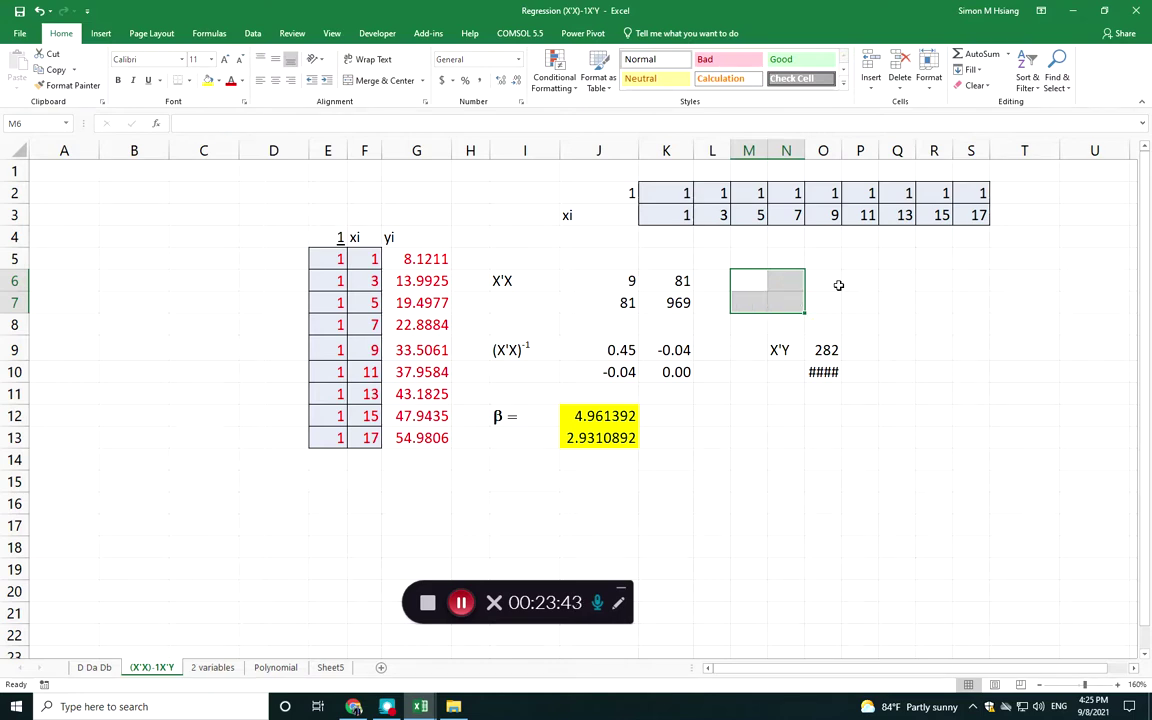
Repeat the X'X array formula =MMULT(K2:S3,E5:F13) in M6:N7, then delete it
click(882, 285)
drag(740, 278, 792, 302)
text(=mmu)
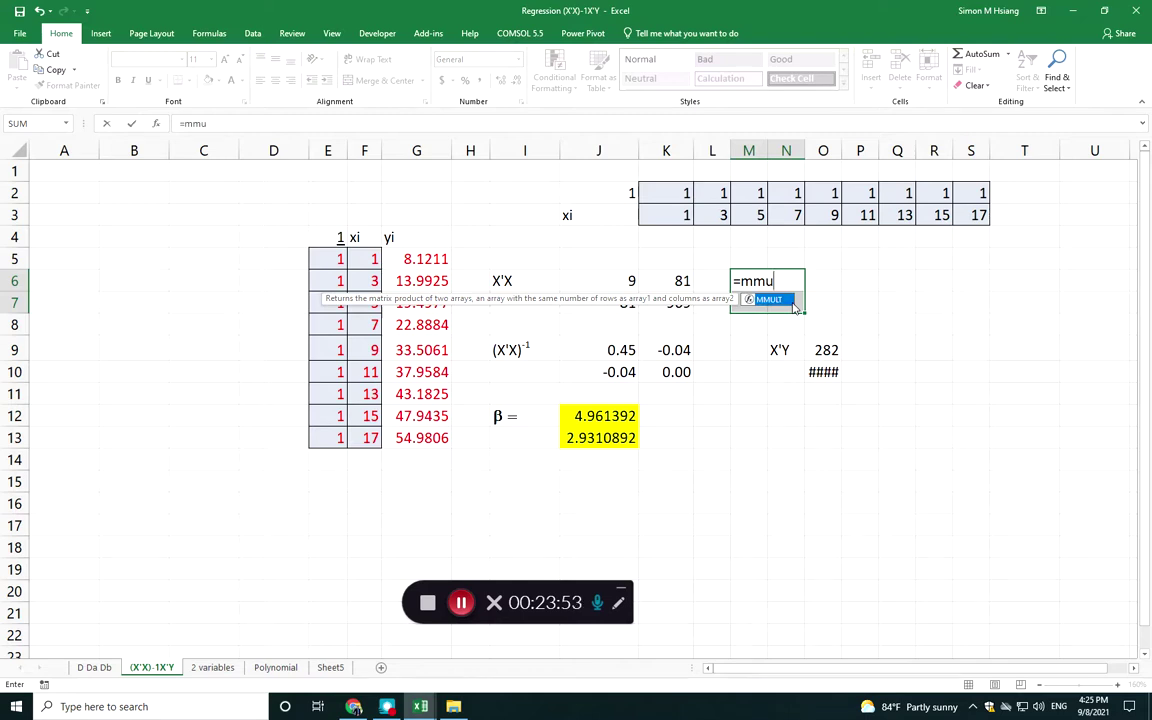
text(lt()
drag(685, 194, 970, 214)
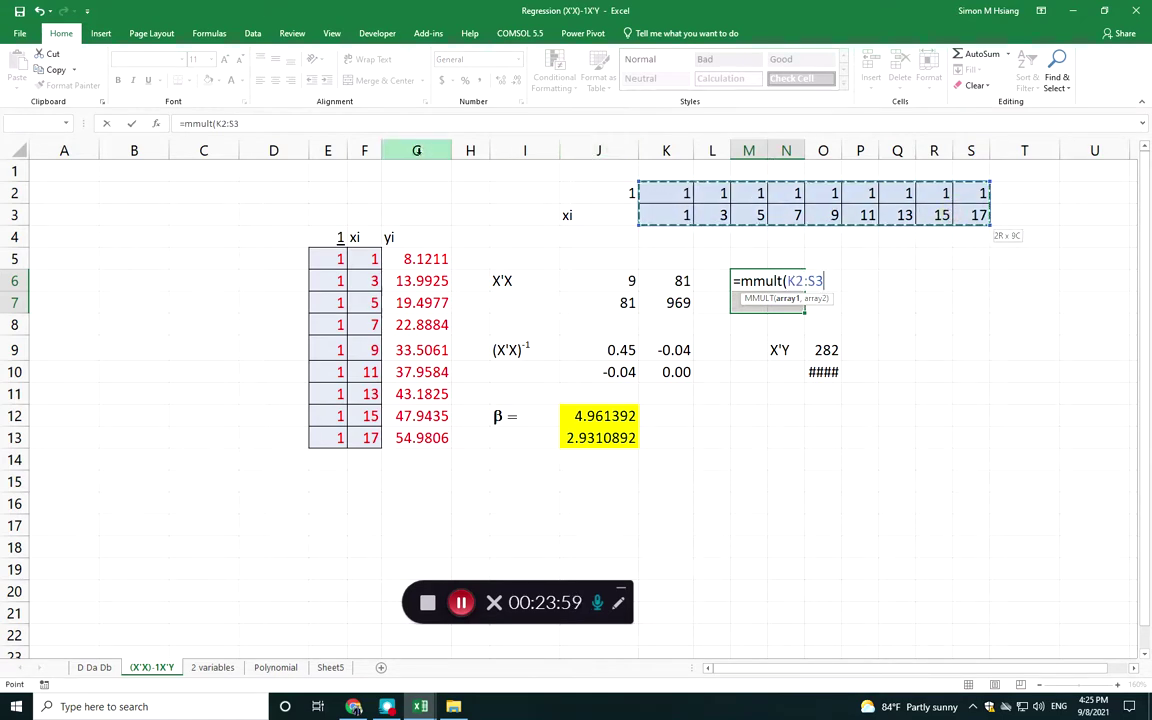
click(282, 124)
text(,)
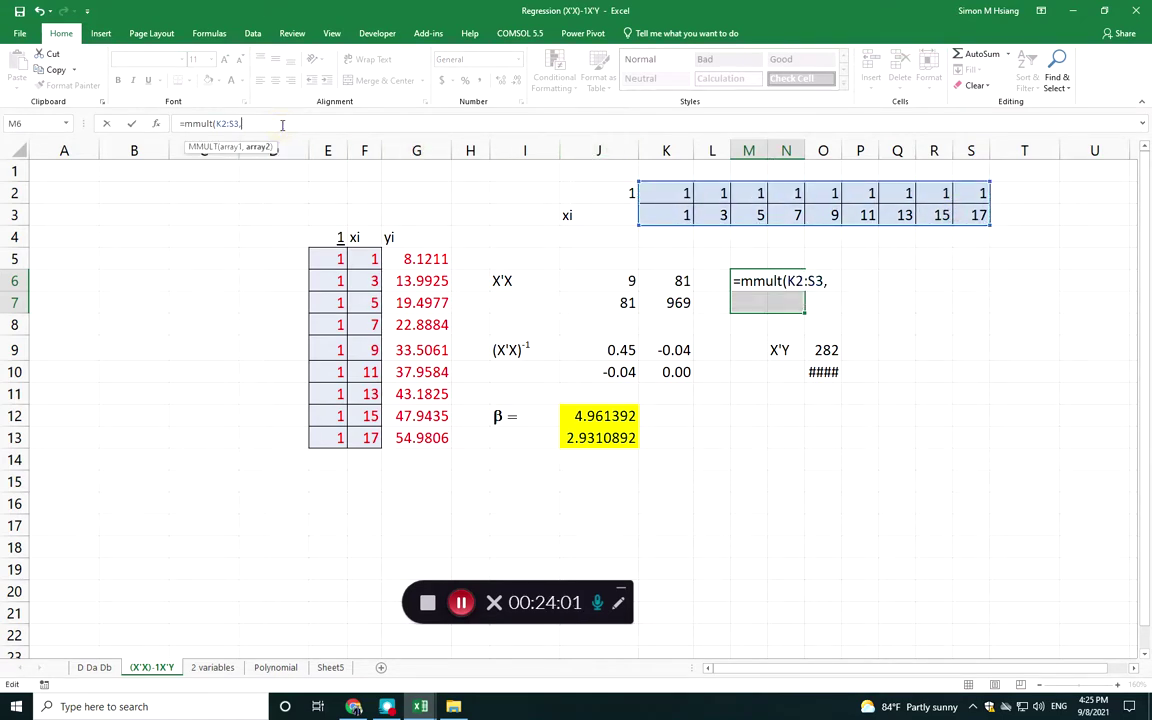
drag(335, 258, 367, 441)
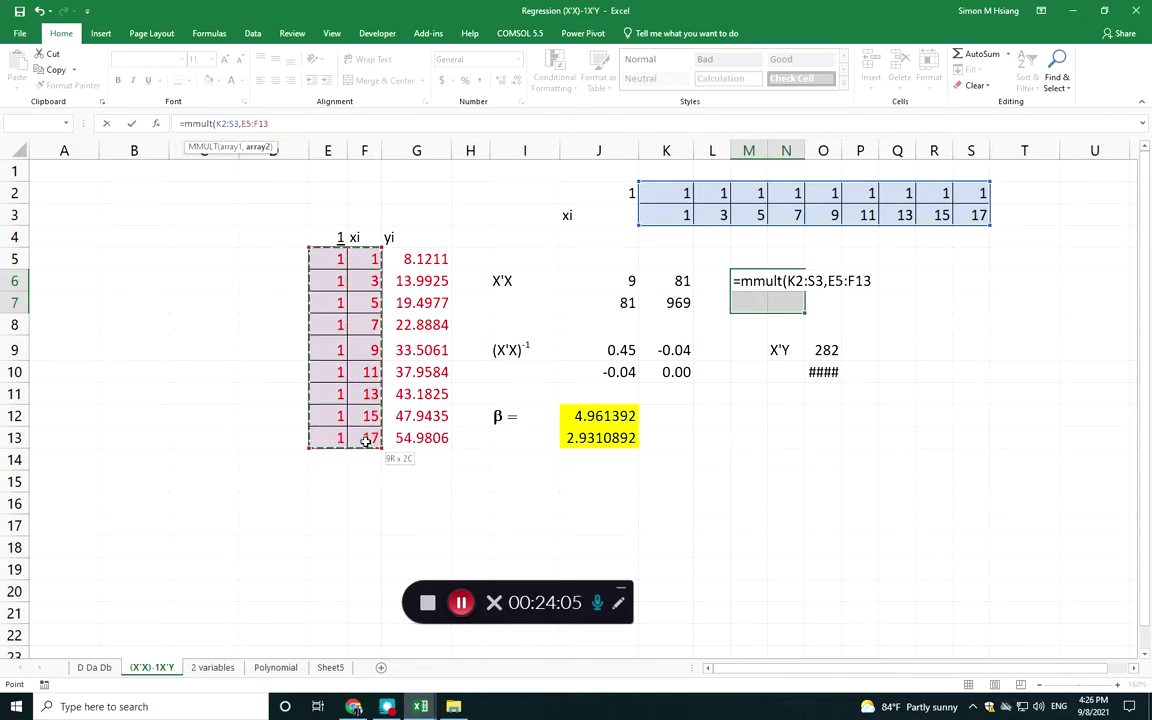
key(ctrl+shift+Return)
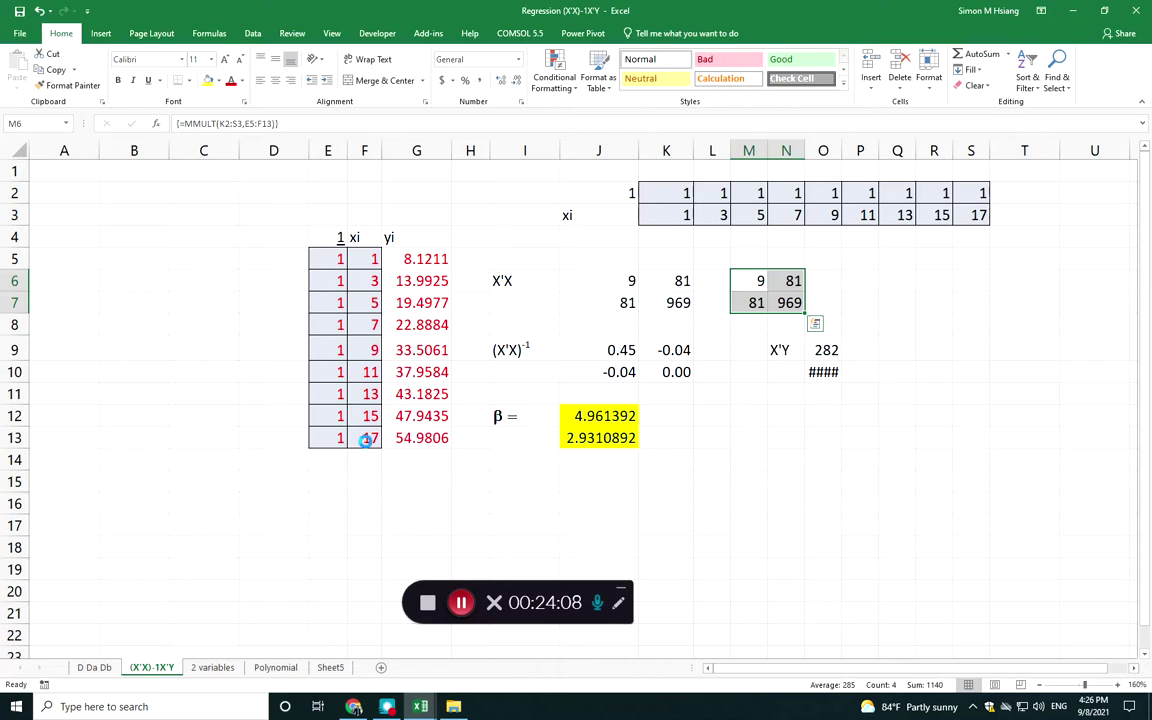
key(Delete)
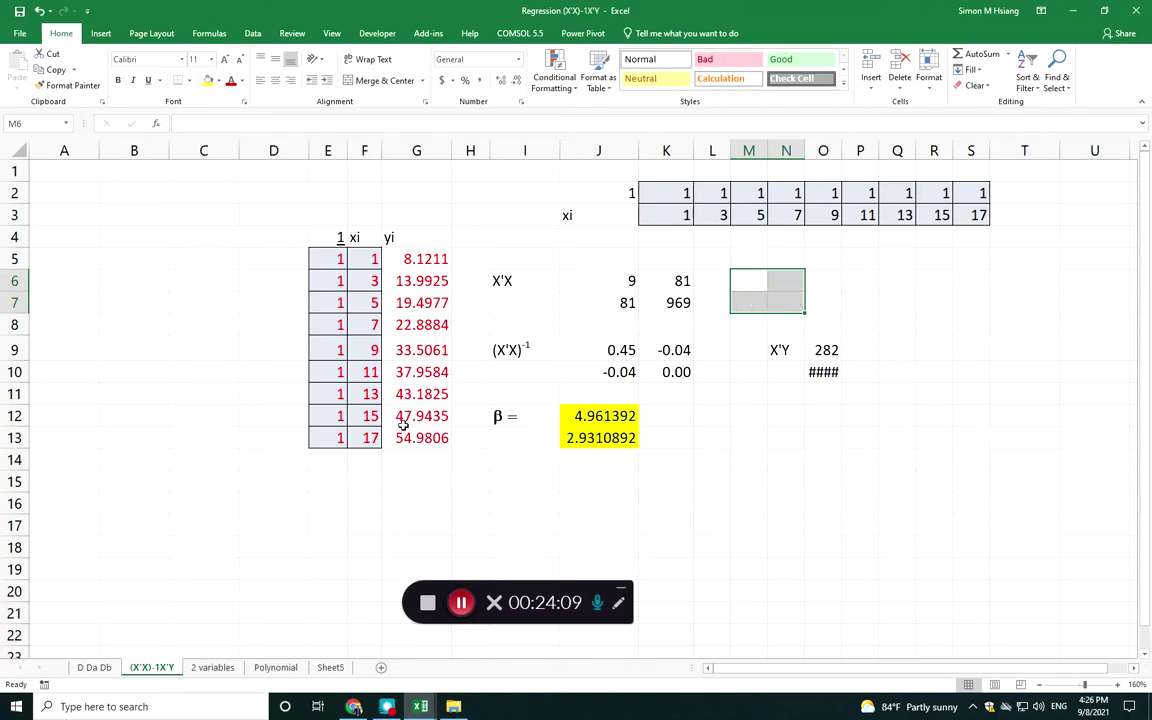
Highlight the X'X matrix in J6:K7 with yellow fill
click(672, 300)
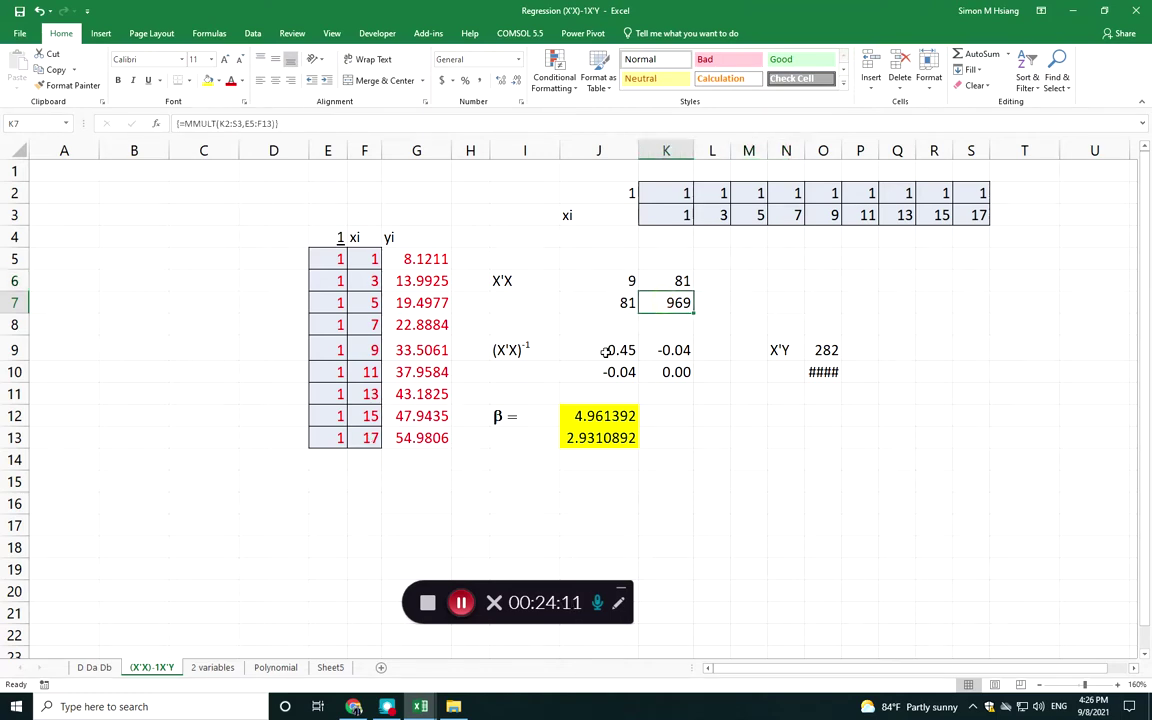
drag(779, 350, 817, 369)
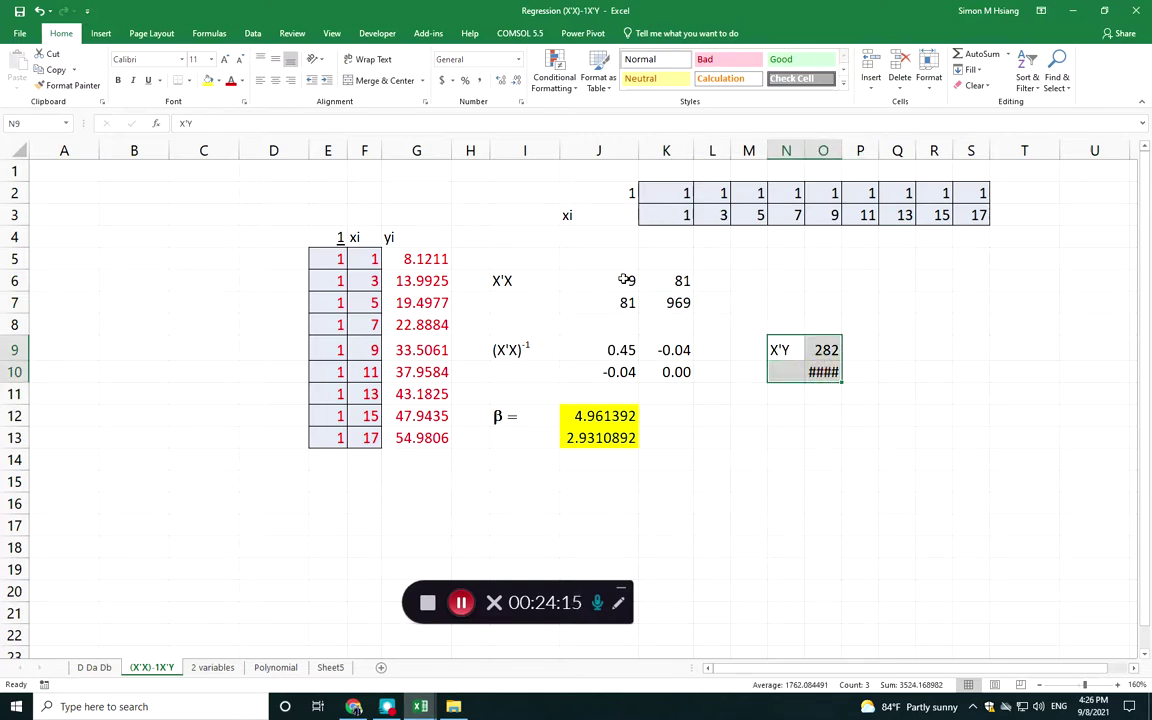
drag(608, 281, 690, 302)
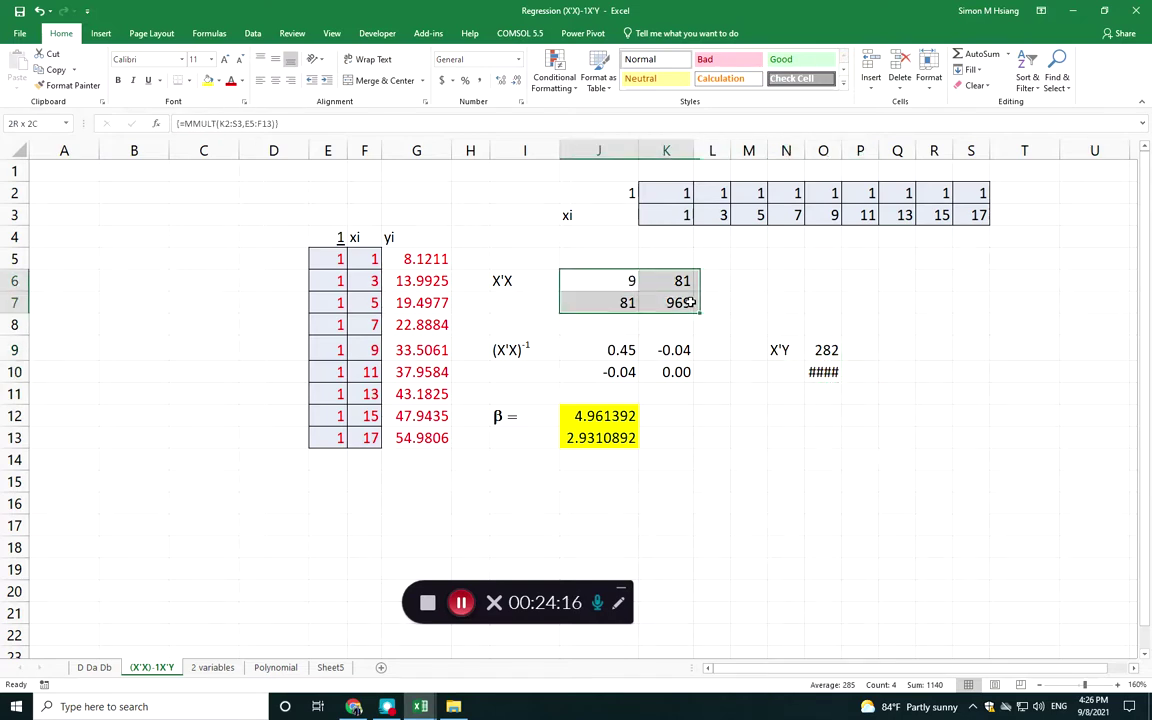
click(208, 80)
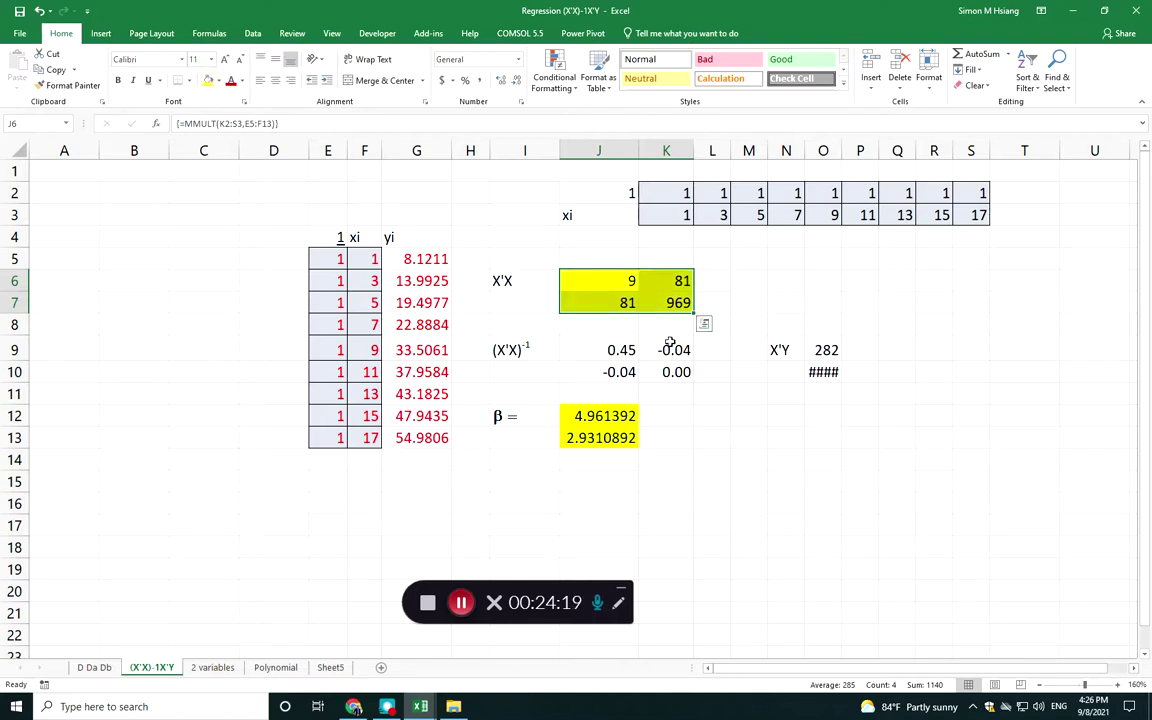
Compute the inverse of X'X in M6:N7 with the array formula =MINVERSE(J6:K7)
drag(594, 349, 650, 367)
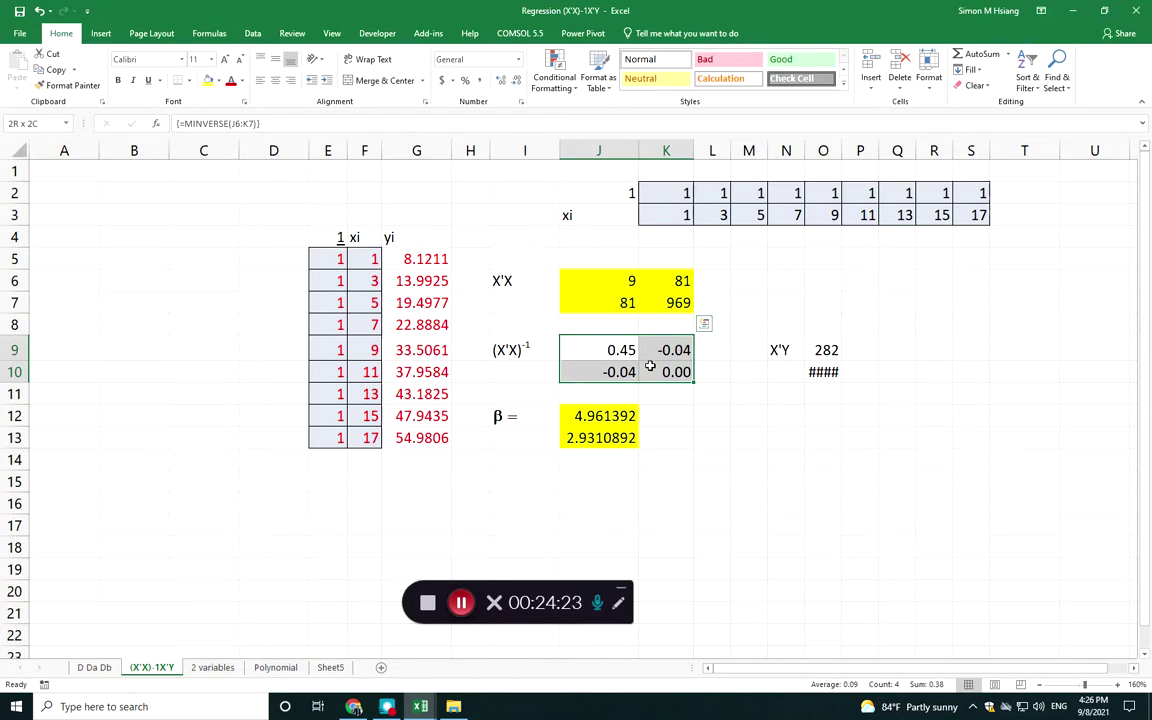
drag(746, 279, 777, 301)
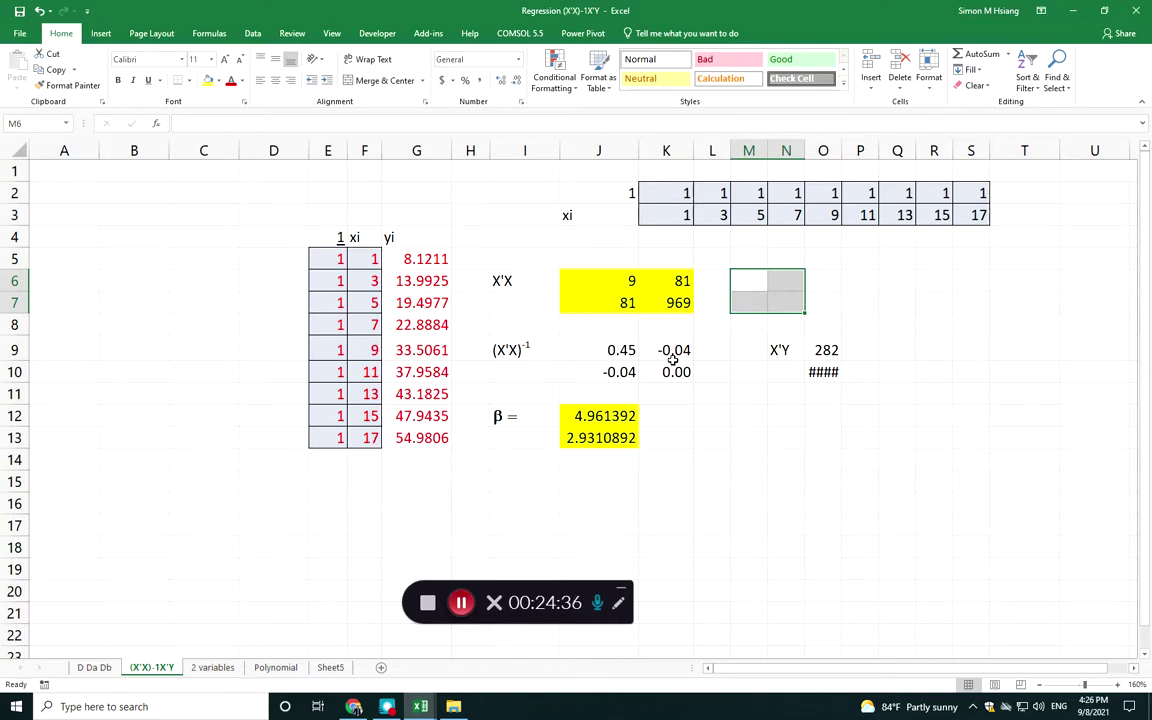
text(=)
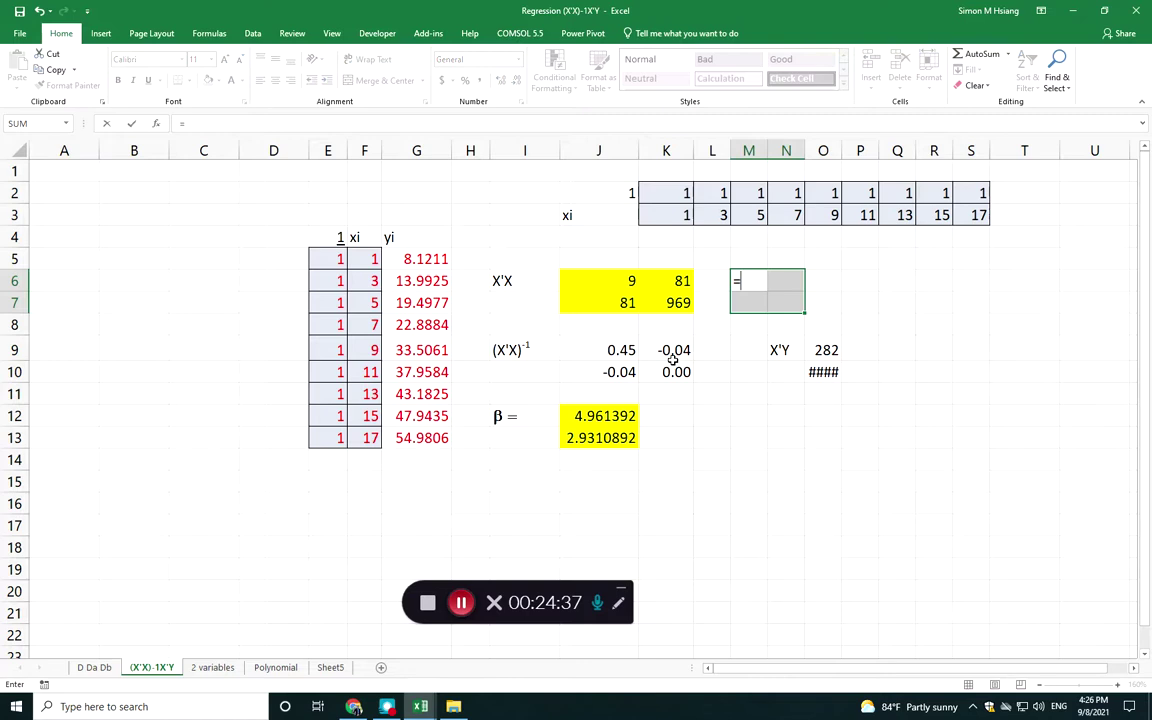
text(mivers)
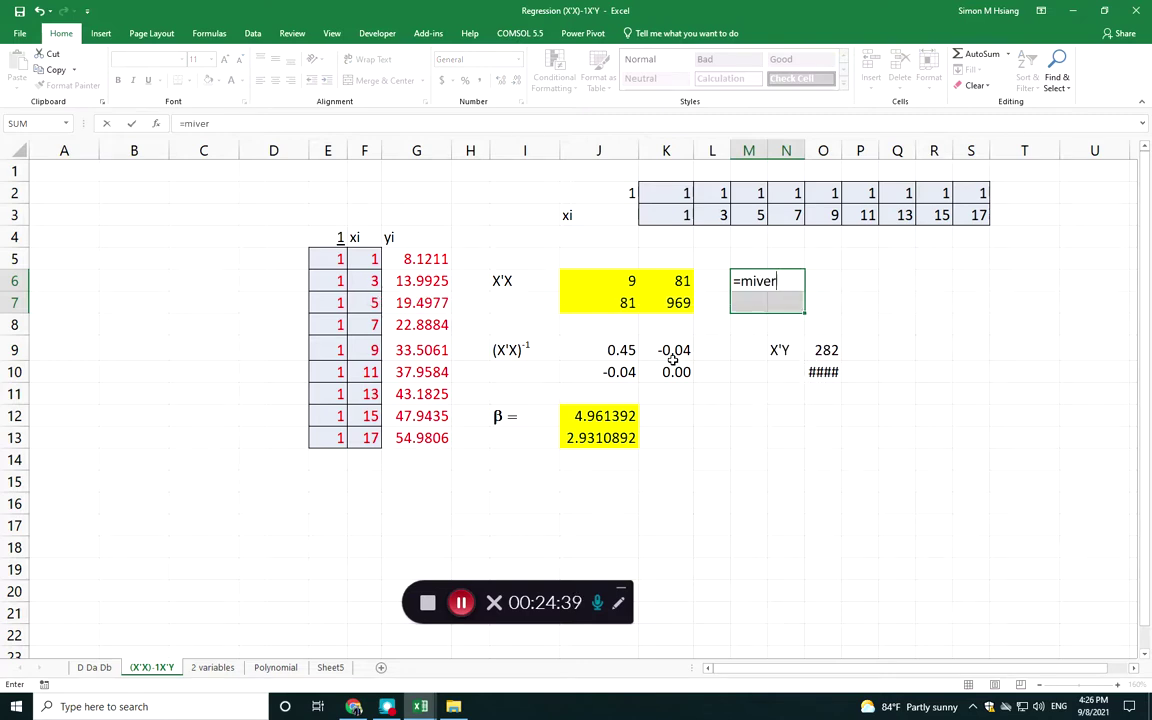
key(BackSpace)
key(BackSpace)
key(BackSpace)
key(BackSpace)
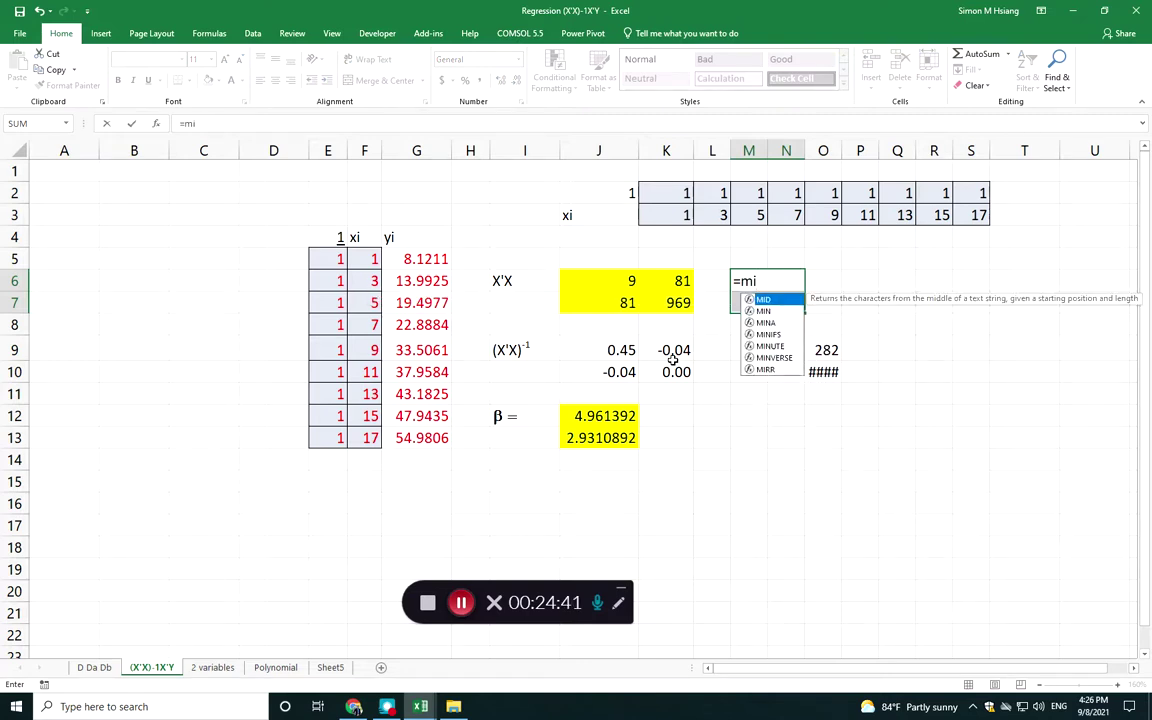
text(nvers)
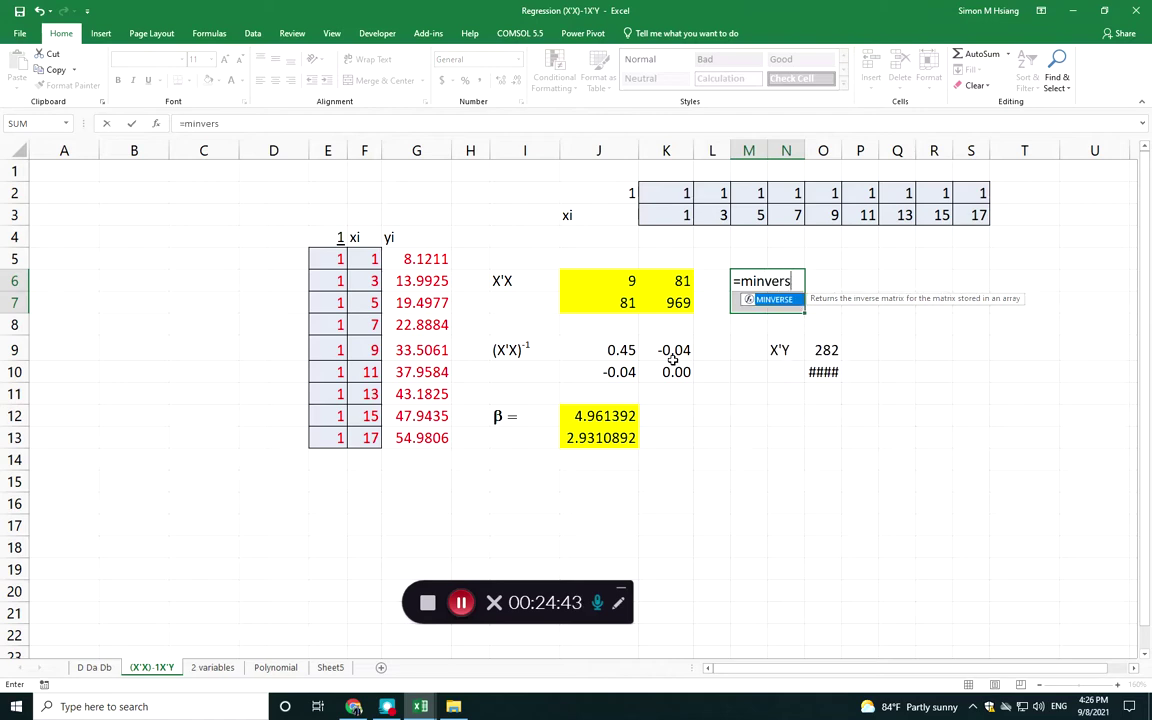
text(e()
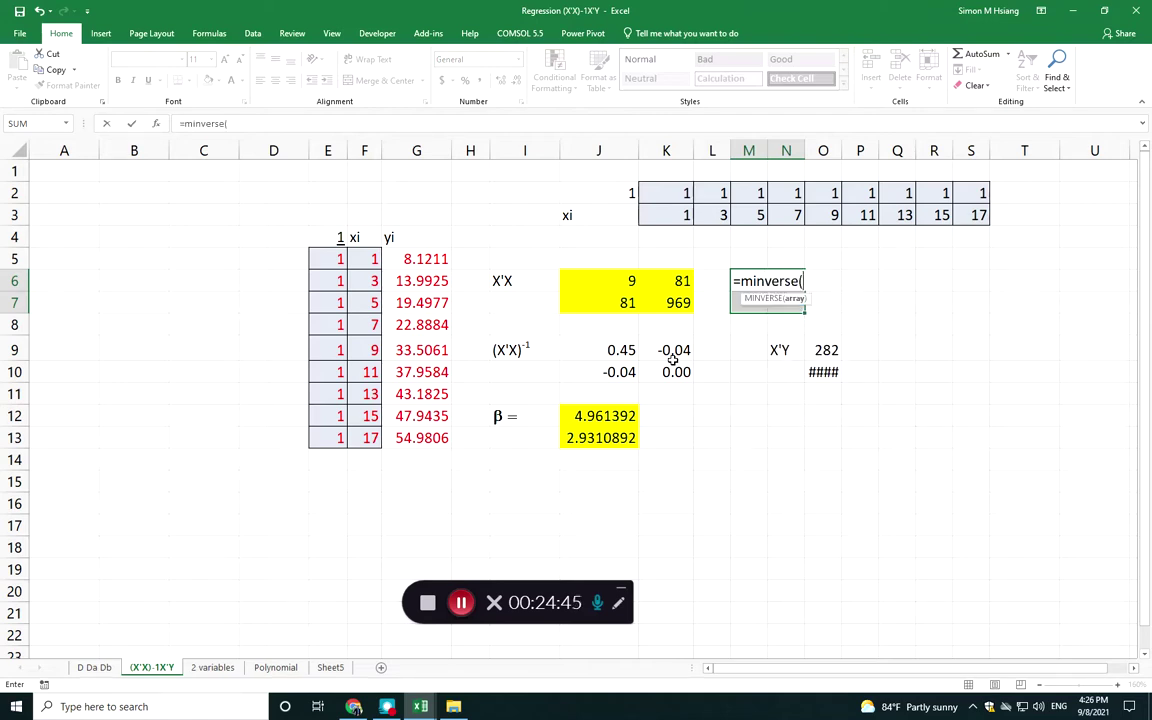
drag(615, 283, 663, 300)
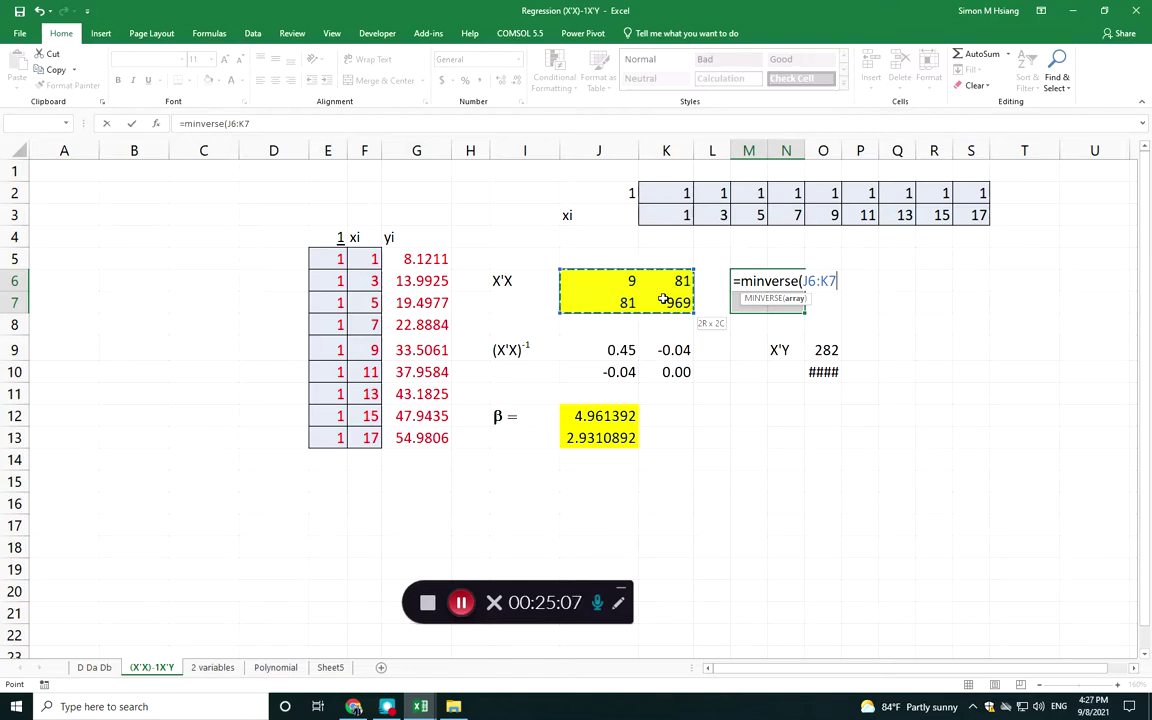
key(ctrl+shift+Return)
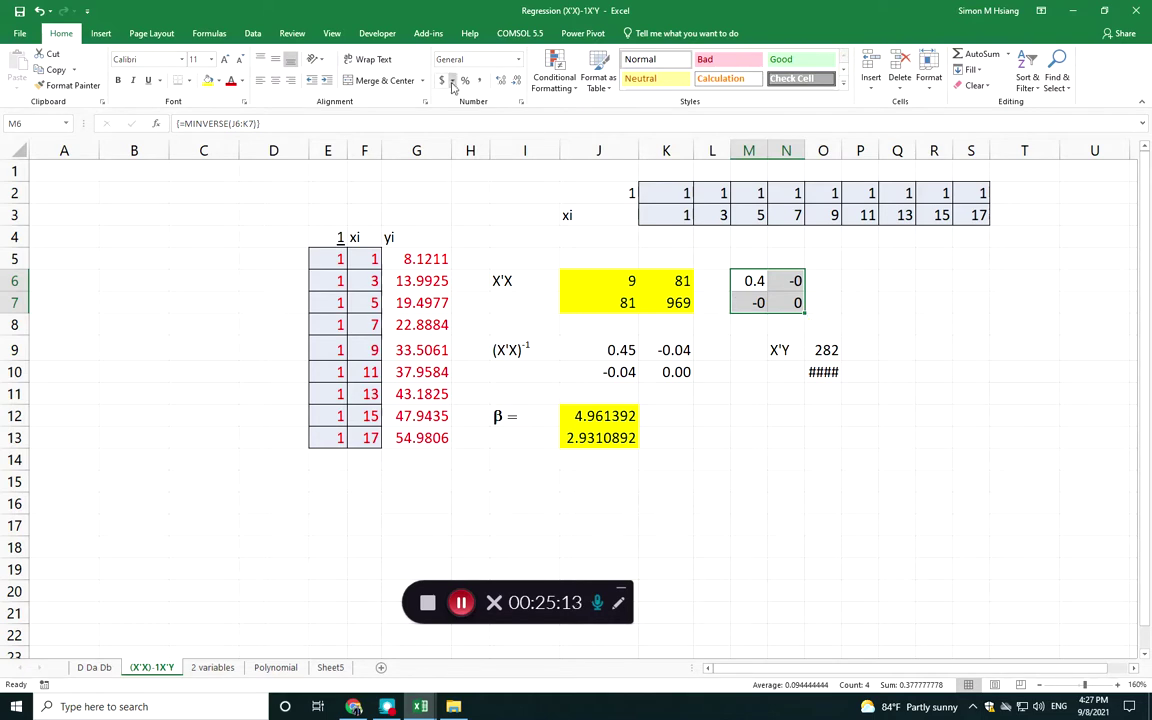
Display the inverse in M6:N7 with four decimals and adjust the widths of columns M and N
click(503, 82)
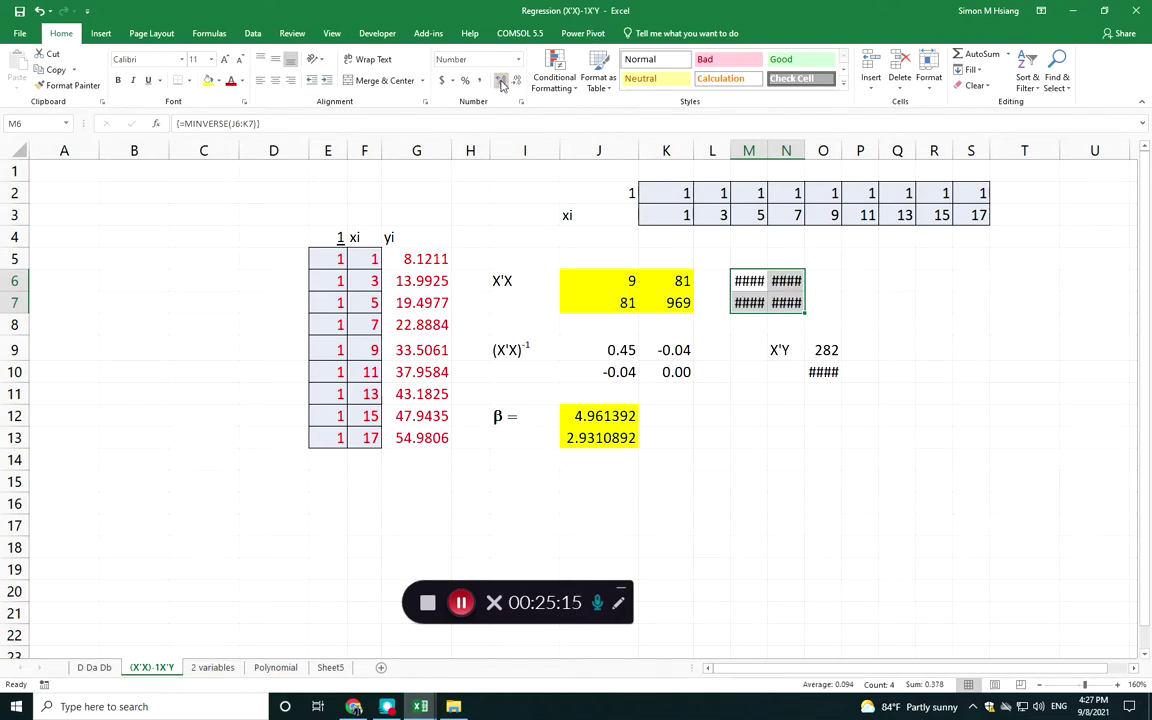
drag(752, 151, 884, 149)
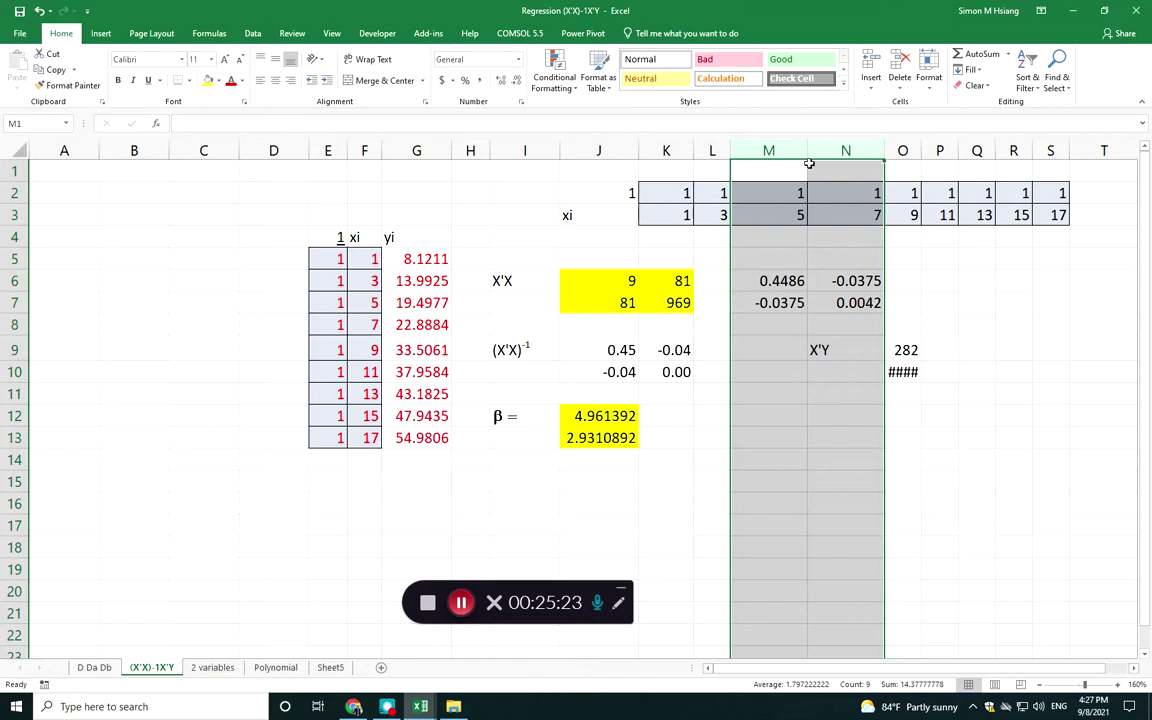
drag(882, 149, 845, 152)
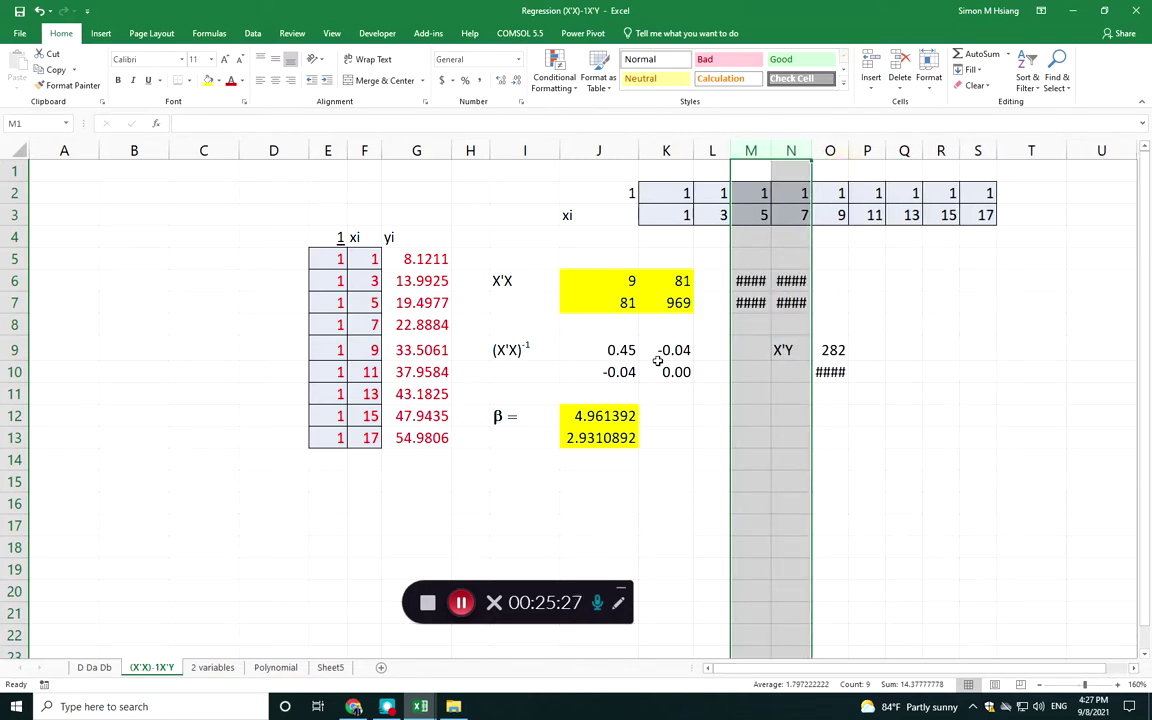
Review the (X'X)-1 and X'Y array formulas, and widen column O to fit the X'Y values
drag(618, 352, 665, 367)
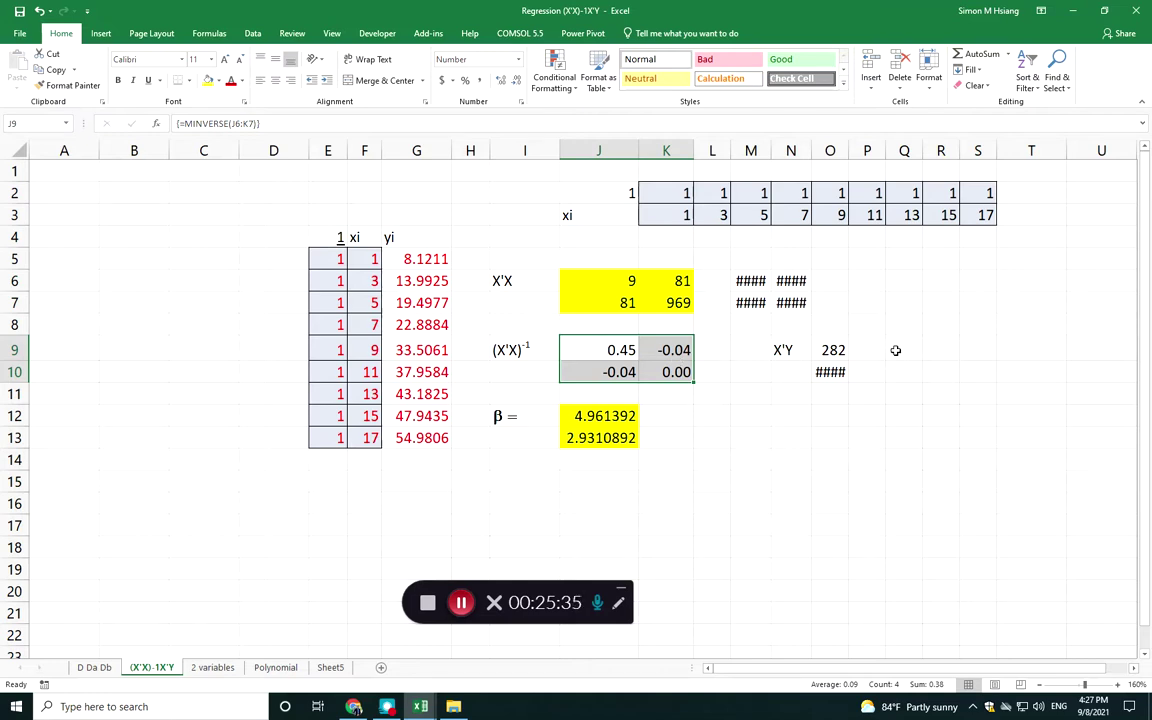
drag(830, 349, 830, 371)
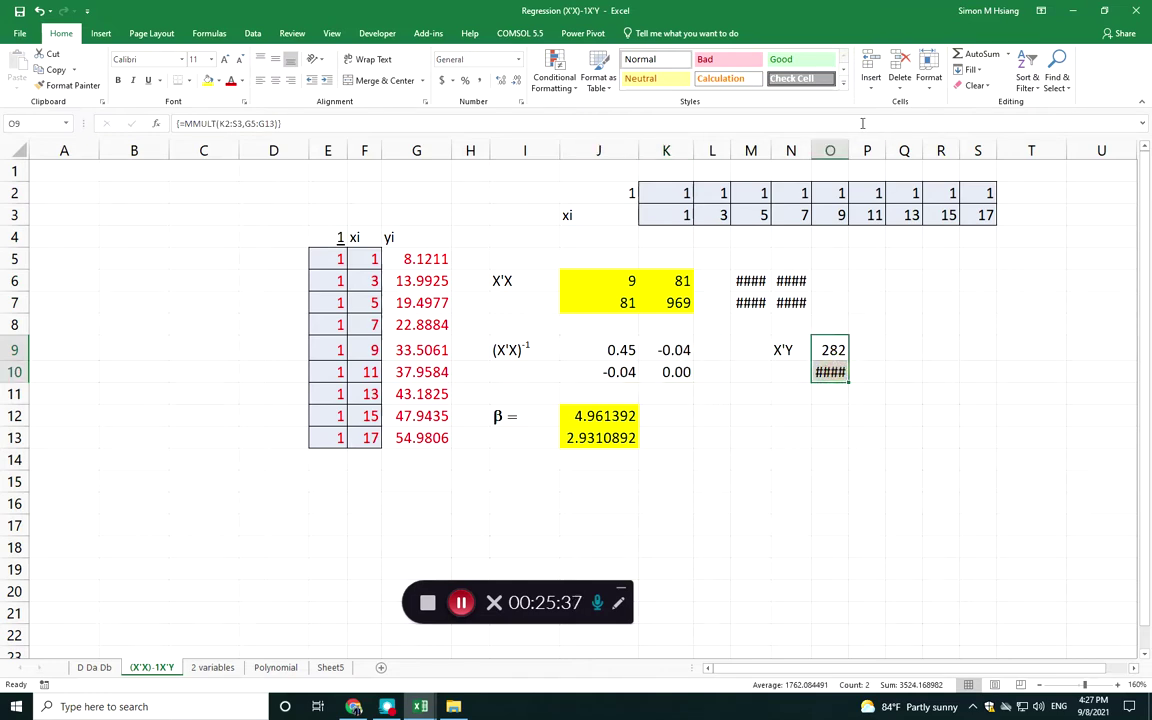
drag(847, 150, 863, 150)
Compute X'Y in Q9:Q10 with the array formula =MMULT(K2:S3,G5:G13)
drag(915, 350, 915, 372)
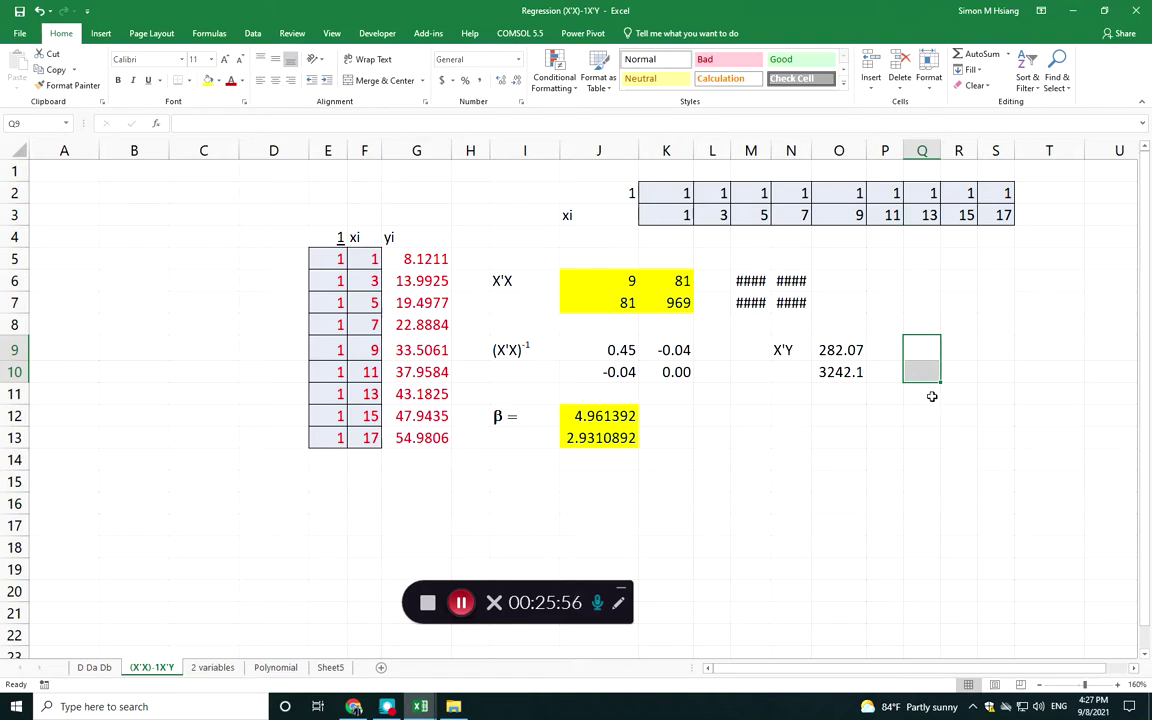
text(=)
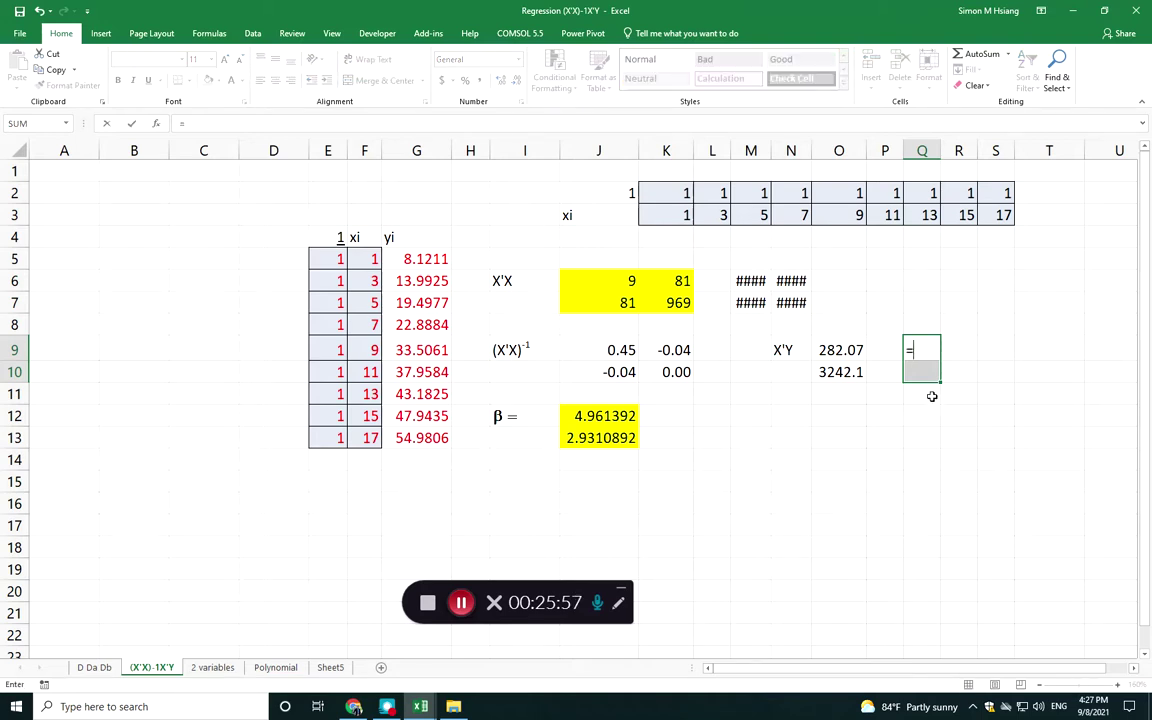
text(mmult()
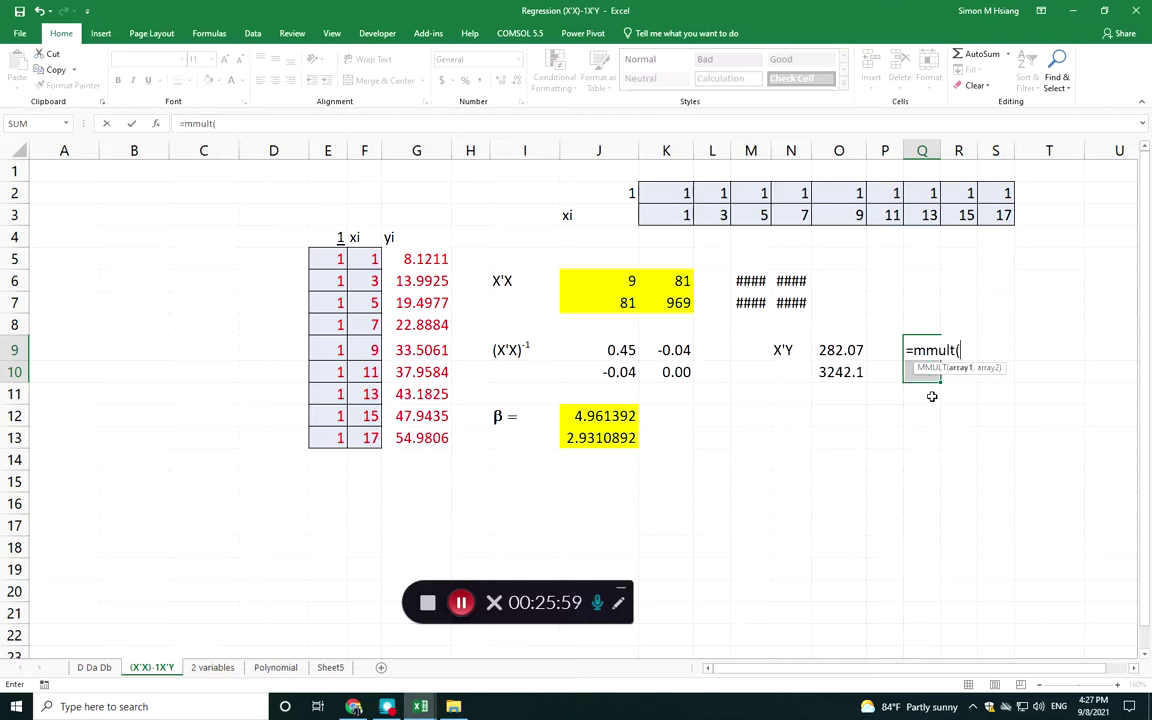
drag(665, 192, 989, 218)
text(,)
drag(419, 259, 419, 437)
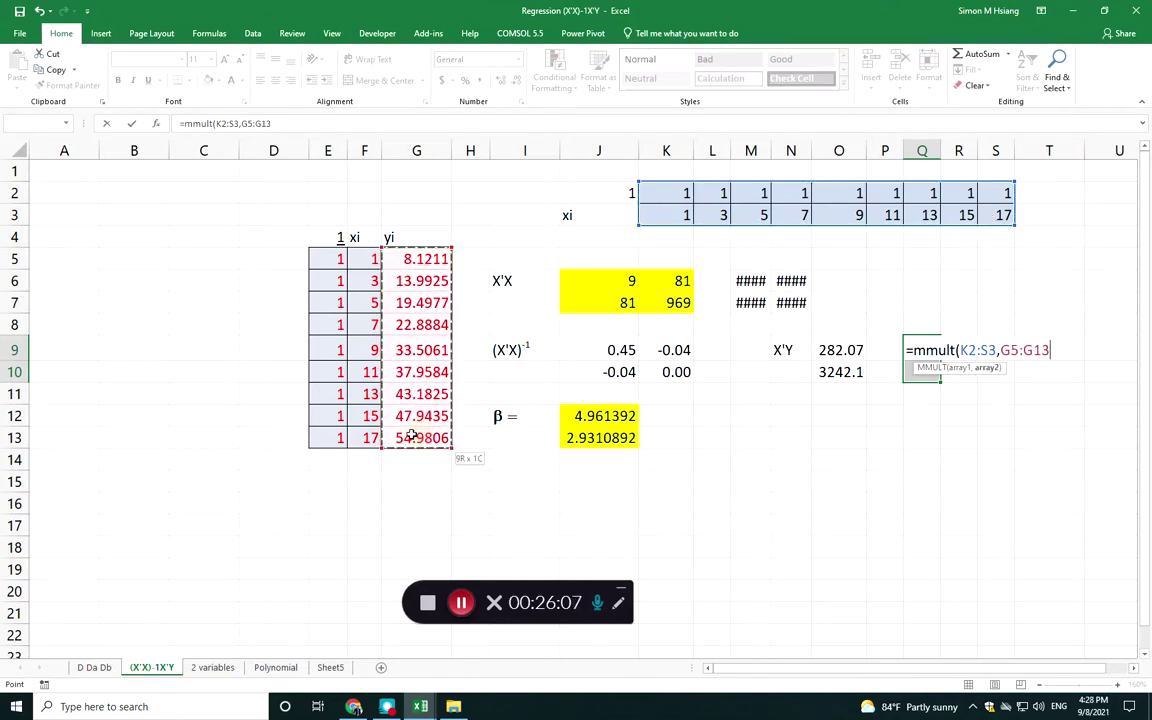
key(ctrl+shift+Return)
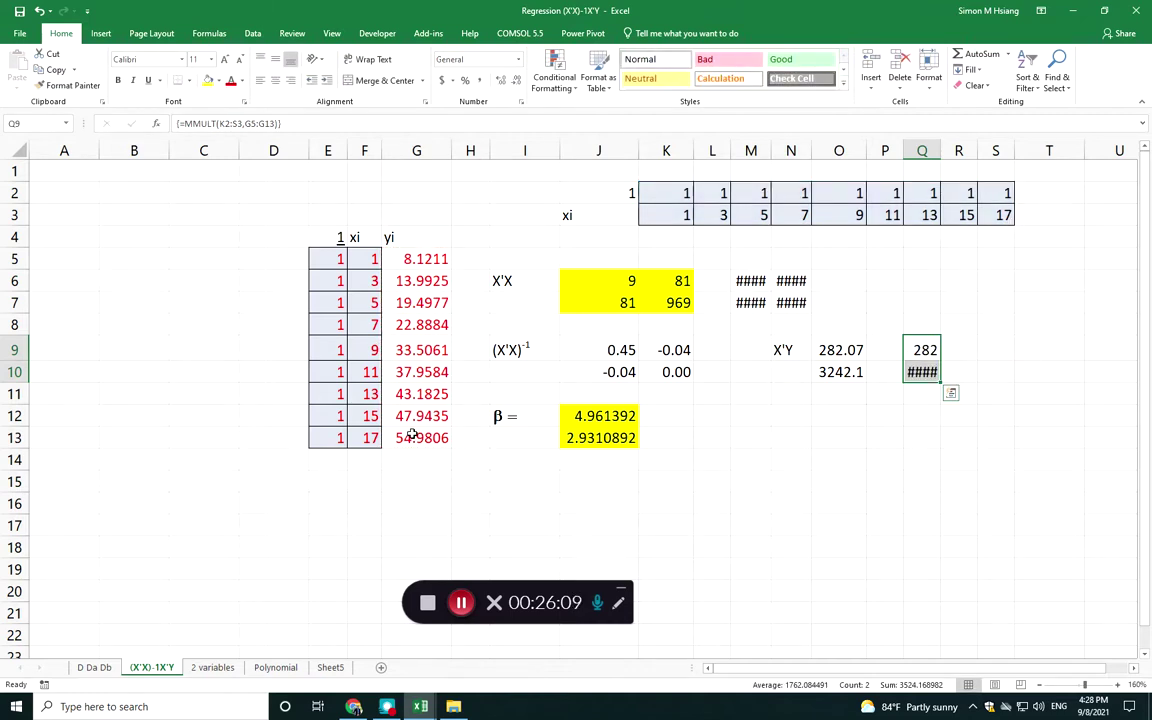
Widen column Q to fit the X'Y product, then delete the product from Q9:Q10
drag(940, 149, 964, 149)
click(922, 349)
click(924, 320)
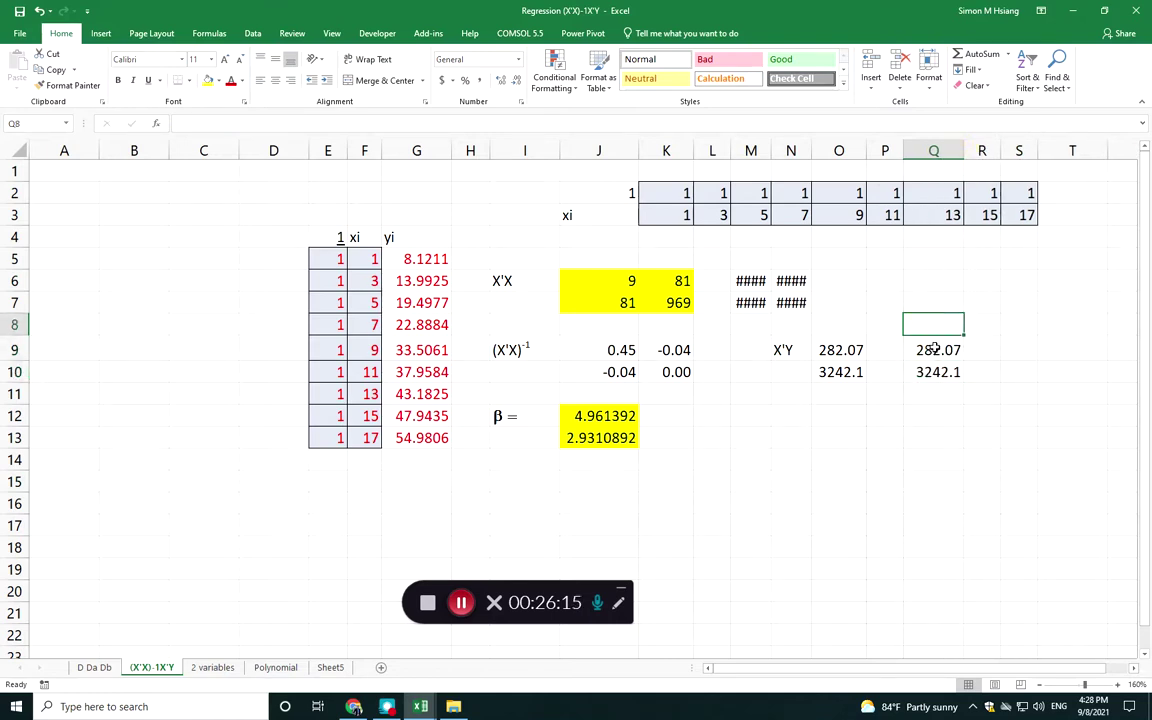
drag(928, 350, 931, 372)
key(Delete)
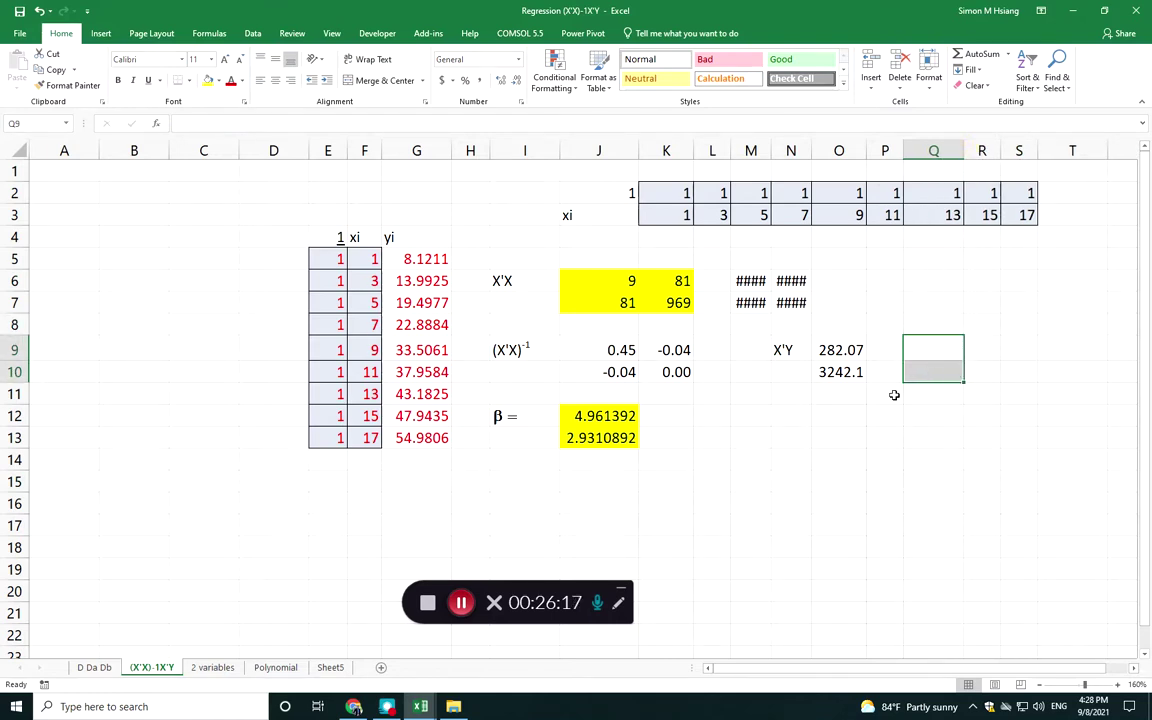
Check the β formula in J12:J13, consult the matrix solution on Wikipedia's Regression analysis page in Chrome, and return to the Excel workbook
click(855, 396)
click(612, 416)
drag(612, 416, 604, 432)
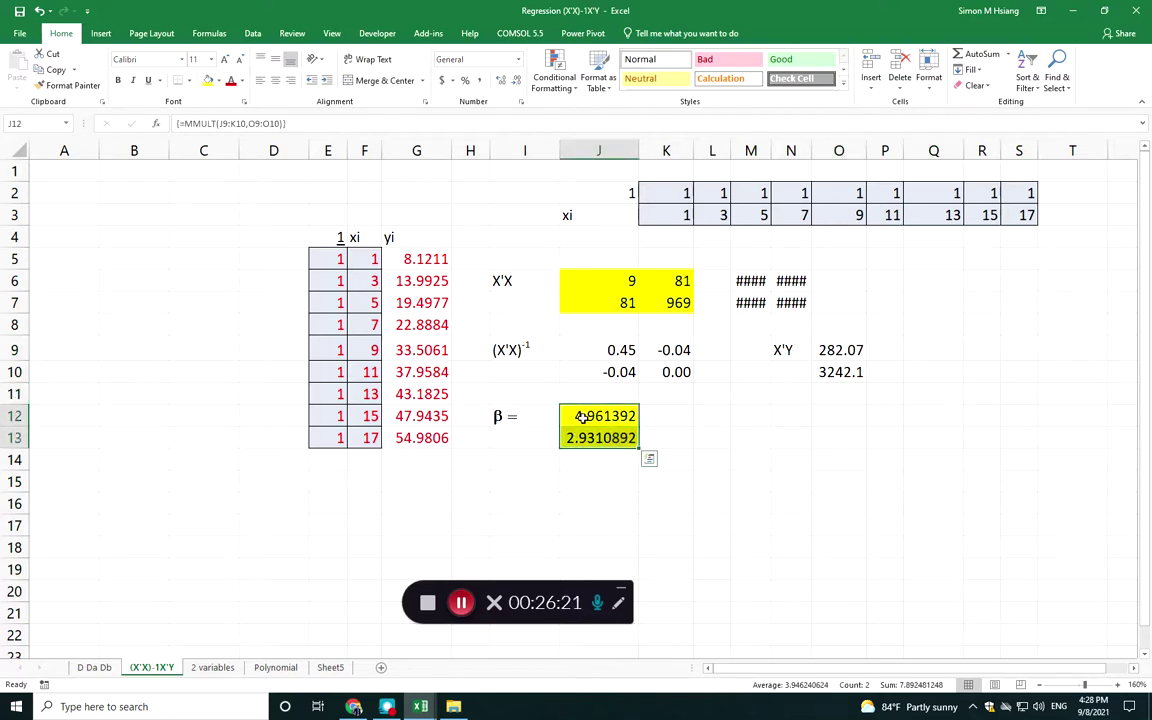
click(595, 479)
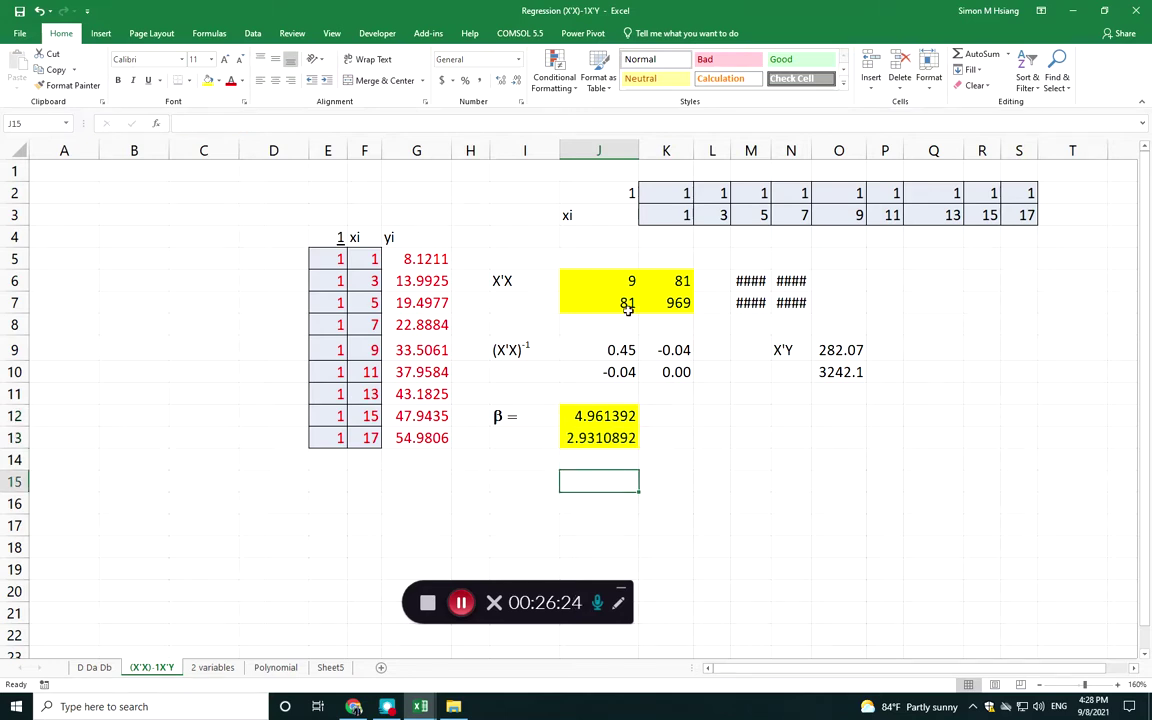
click(353, 707)
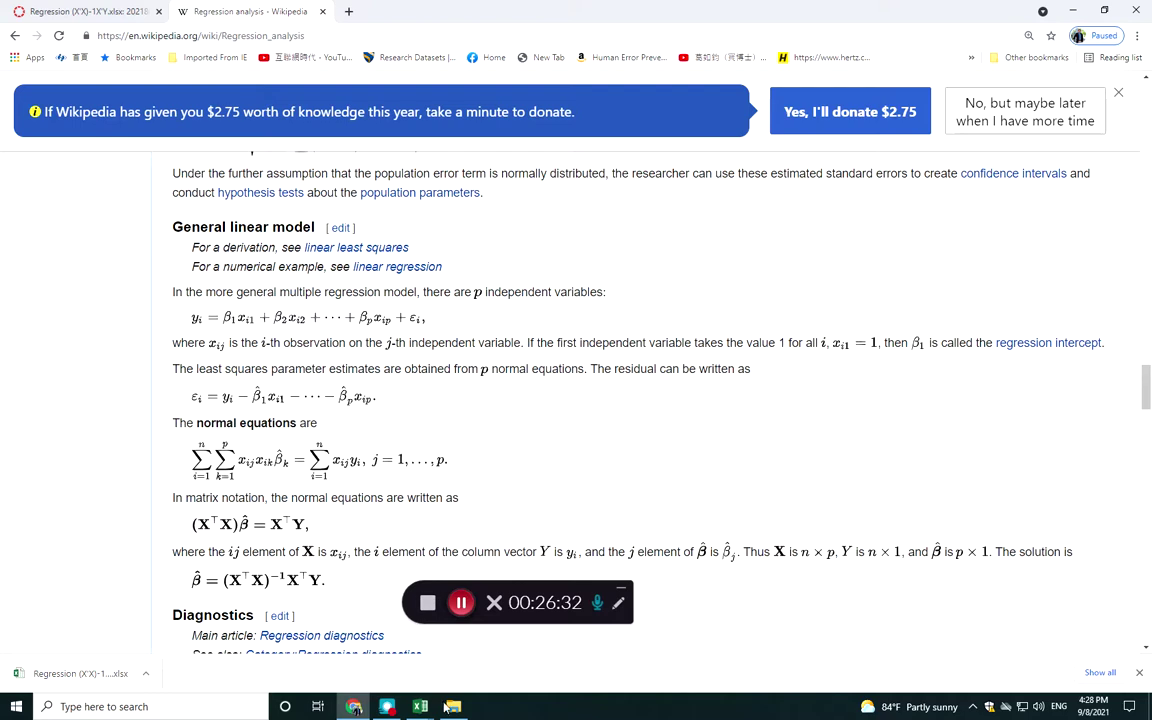
mouse_move(418, 708)
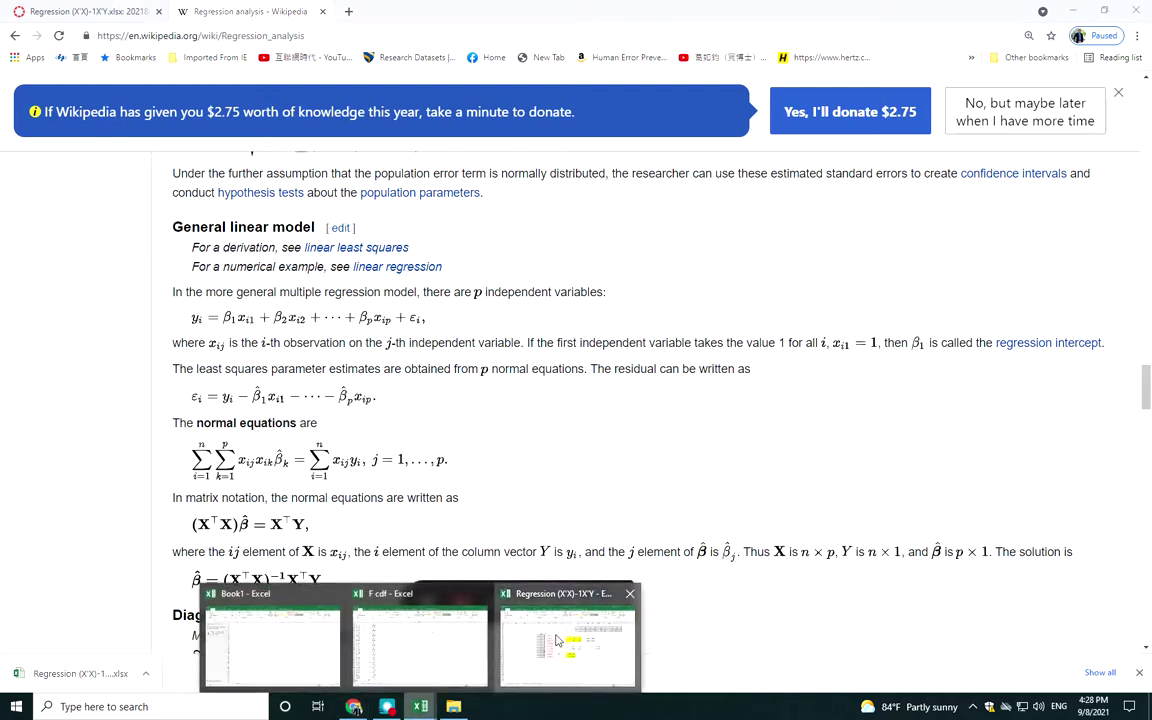
click(505, 580)
Compute the β coefficients in J15:J16 with the array formula =MMULT(J9:K10,O9:O10)
mouse_move(591, 501)
mouse_down()
mouse_move(591, 468)
mouse_move(589, 486)
mouse_up()
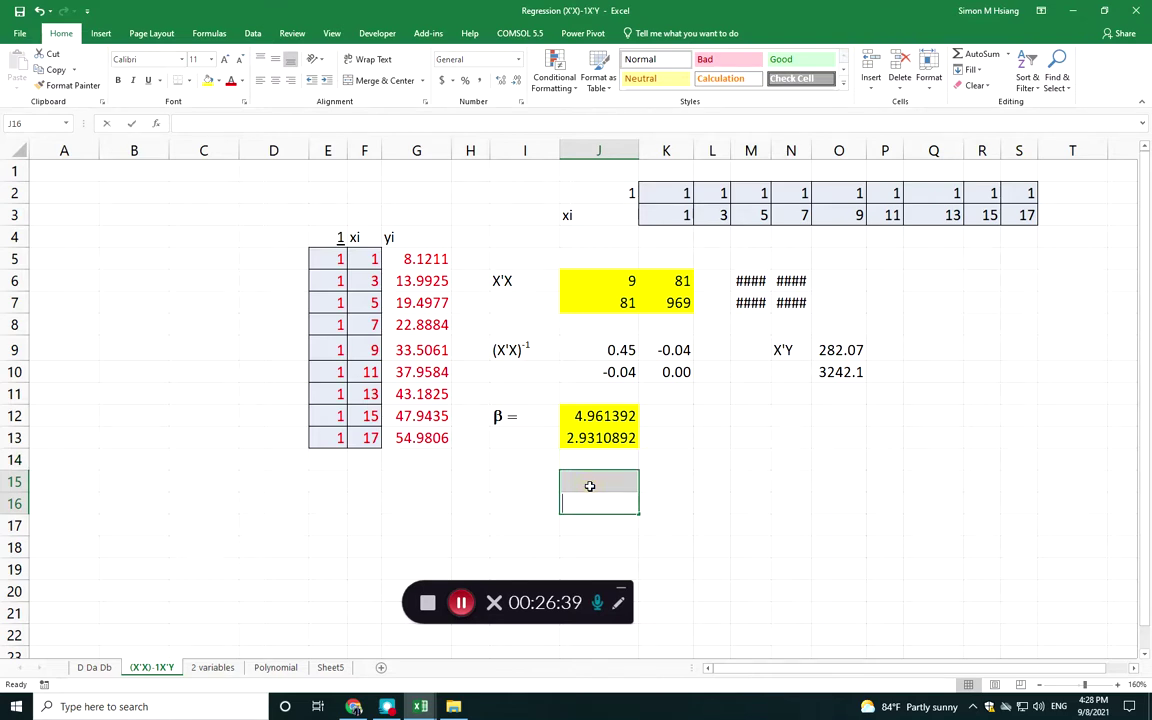
text(=mmult()
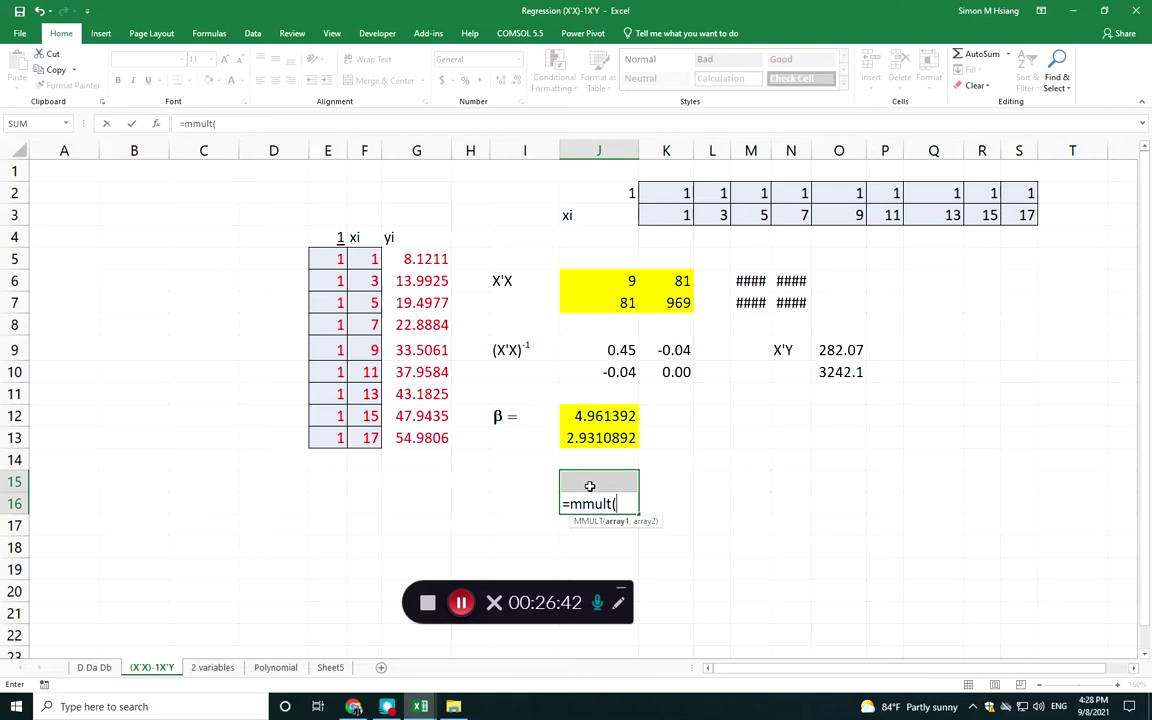
drag(619, 349, 661, 372)
text(,)
drag(838, 351, 845, 371)
key(ctrl+shift+Return)
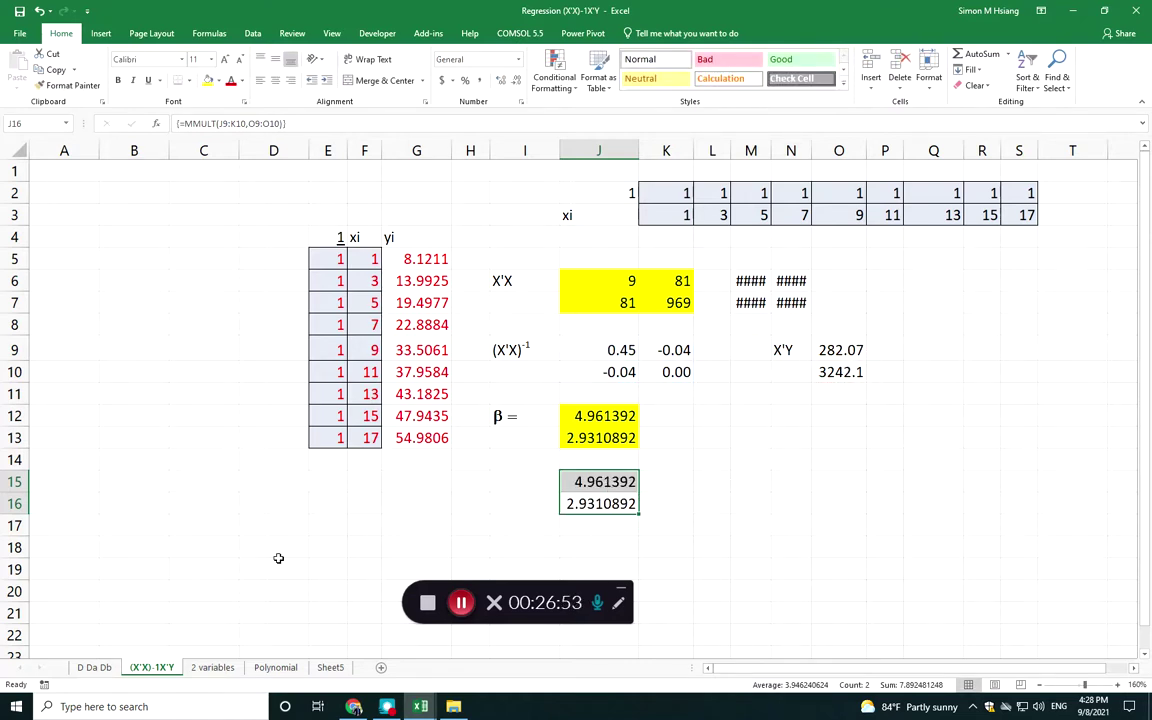
Compare the matrix coefficients with the intercept and slope on the D Da Db sheet, then return to the (X'X)-1X'Y sheet
click(95, 667)
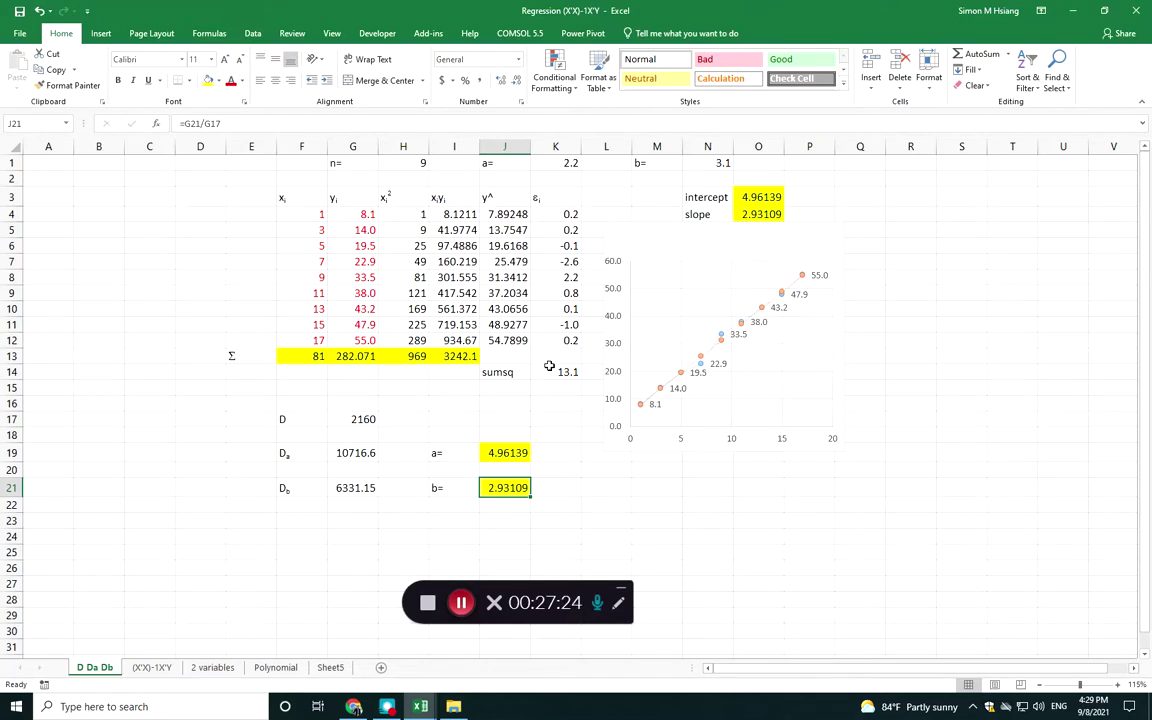
click(145, 667)
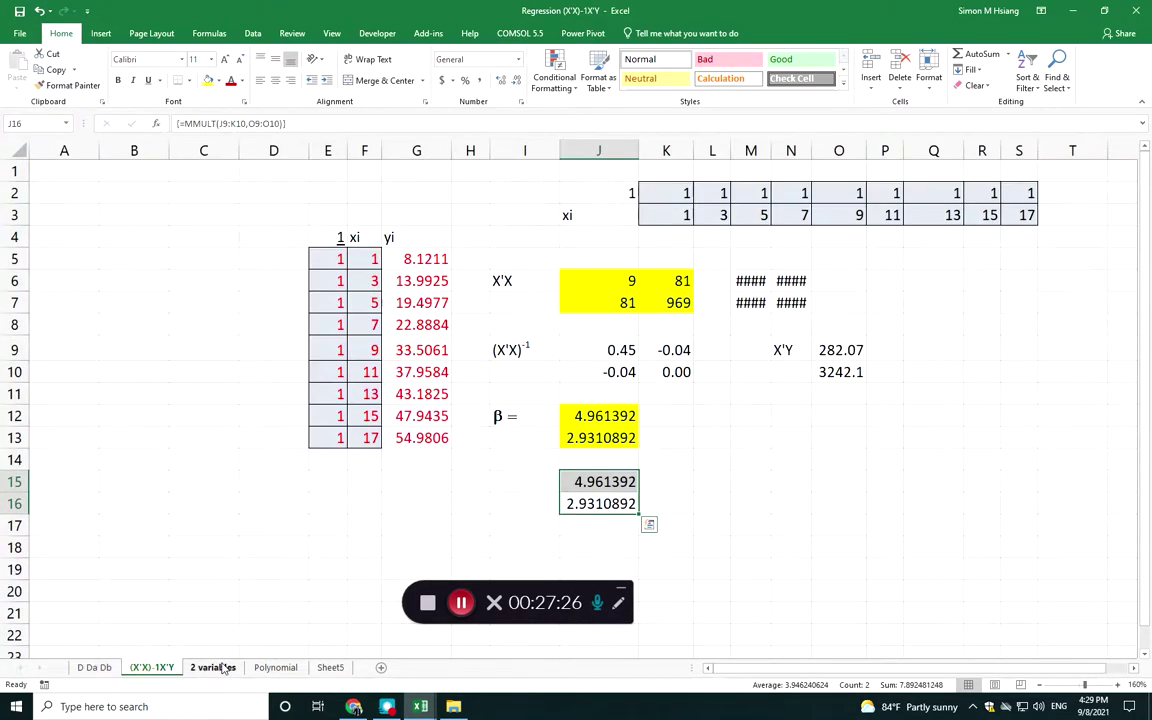
click(362, 504)
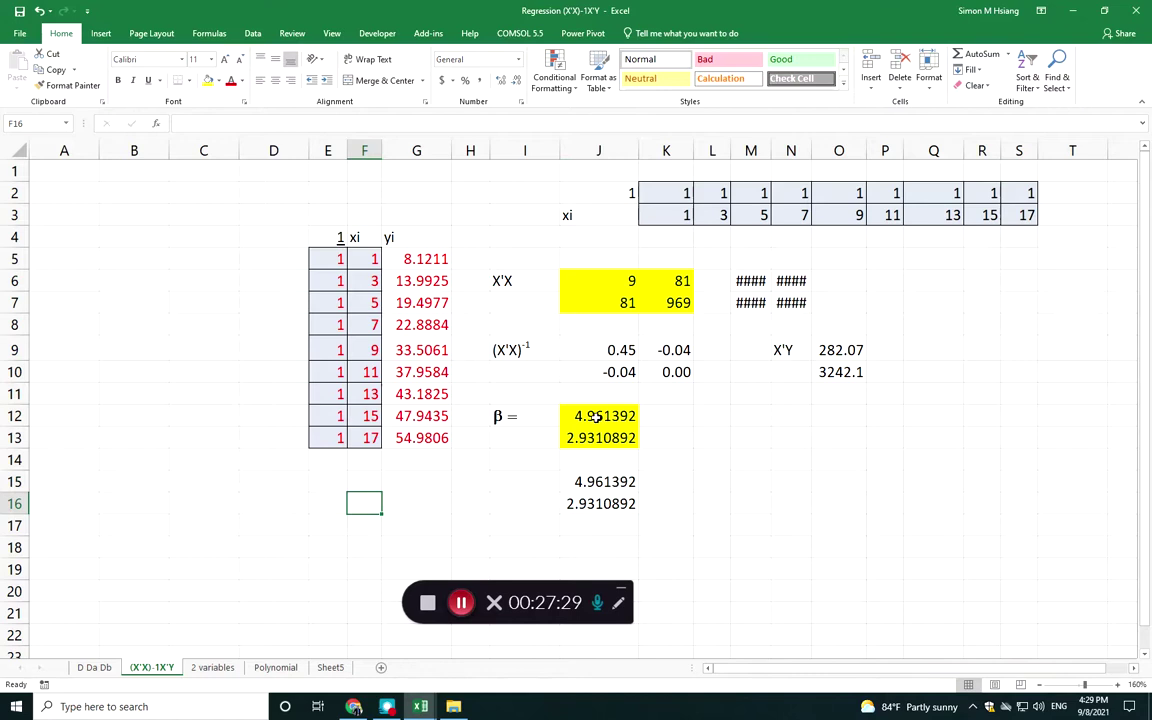
Highlight the β coefficients in J12:J13, then switch to the 2 variables sheet and highlight its column of ones in A6:A20
drag(592, 416, 585, 437)
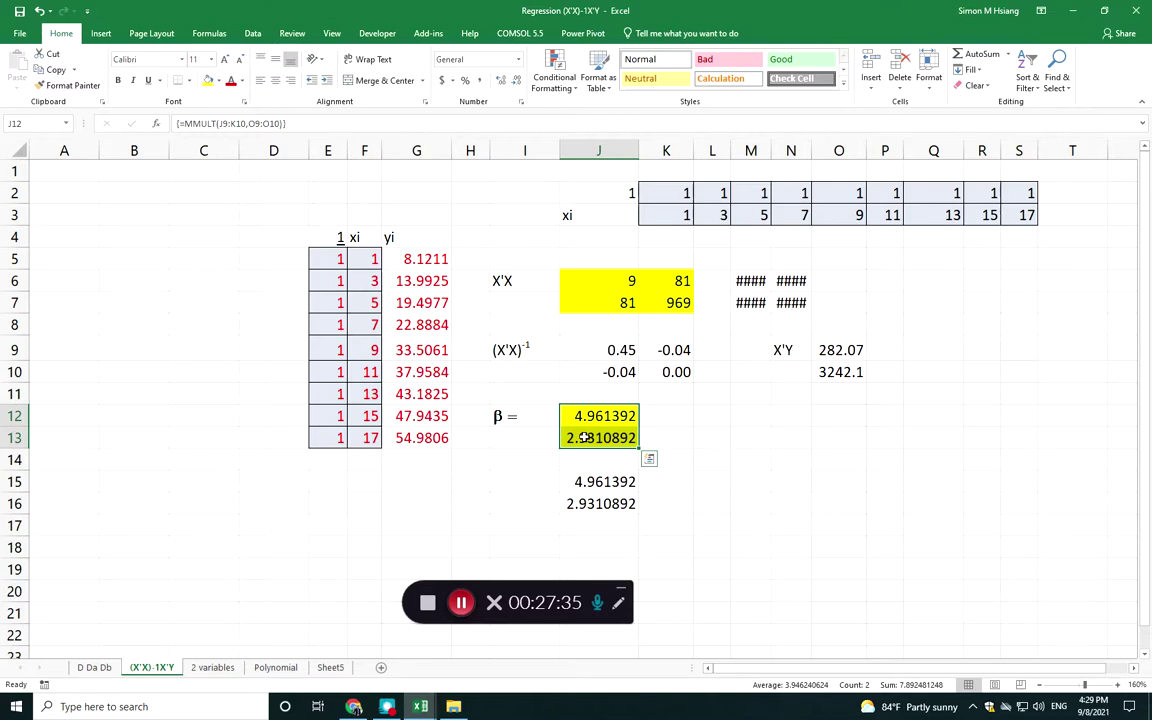
click(212, 667)
click(90, 313)
drag(46, 251, 46, 490)
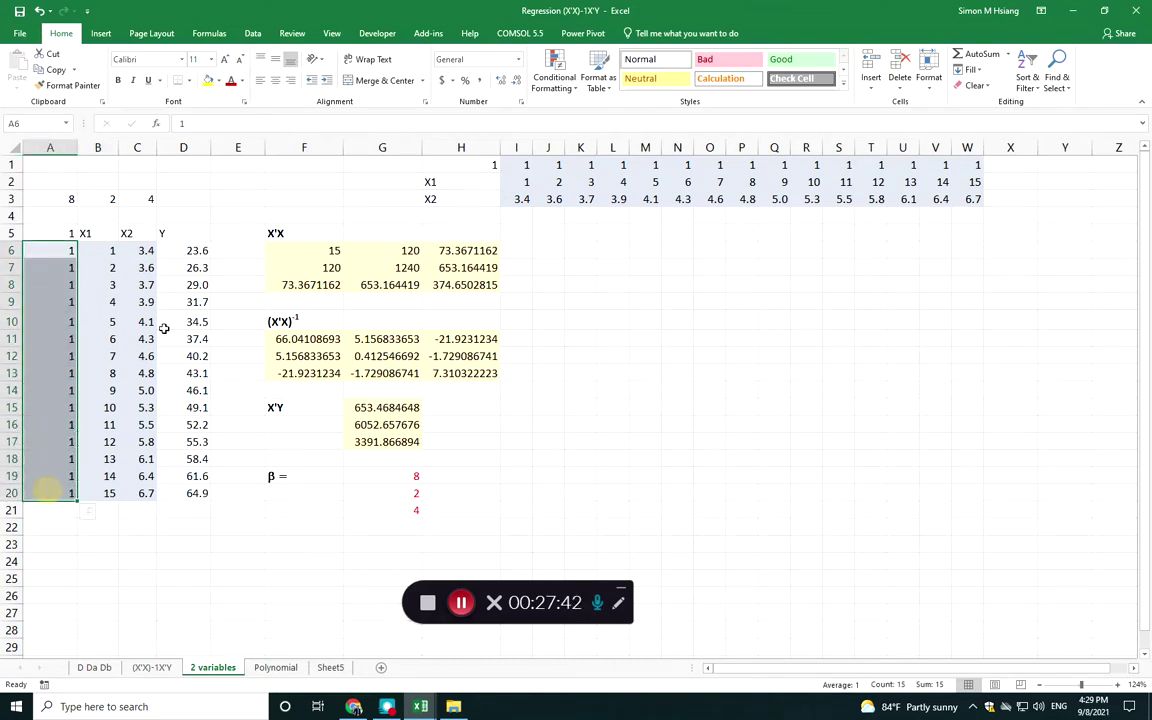
click(90, 247)
drag(46, 247, 57, 479)
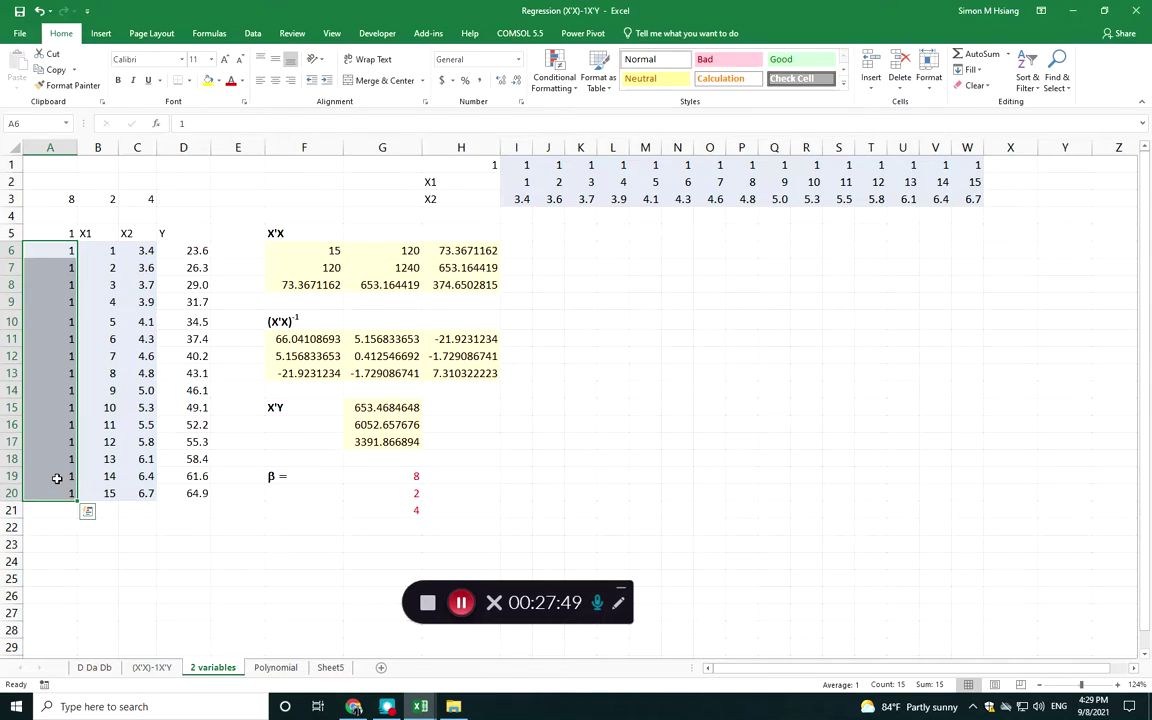
Examine the X1 data starting in B6 and the X2 data in column C, including the formula in C8
click(104, 254)
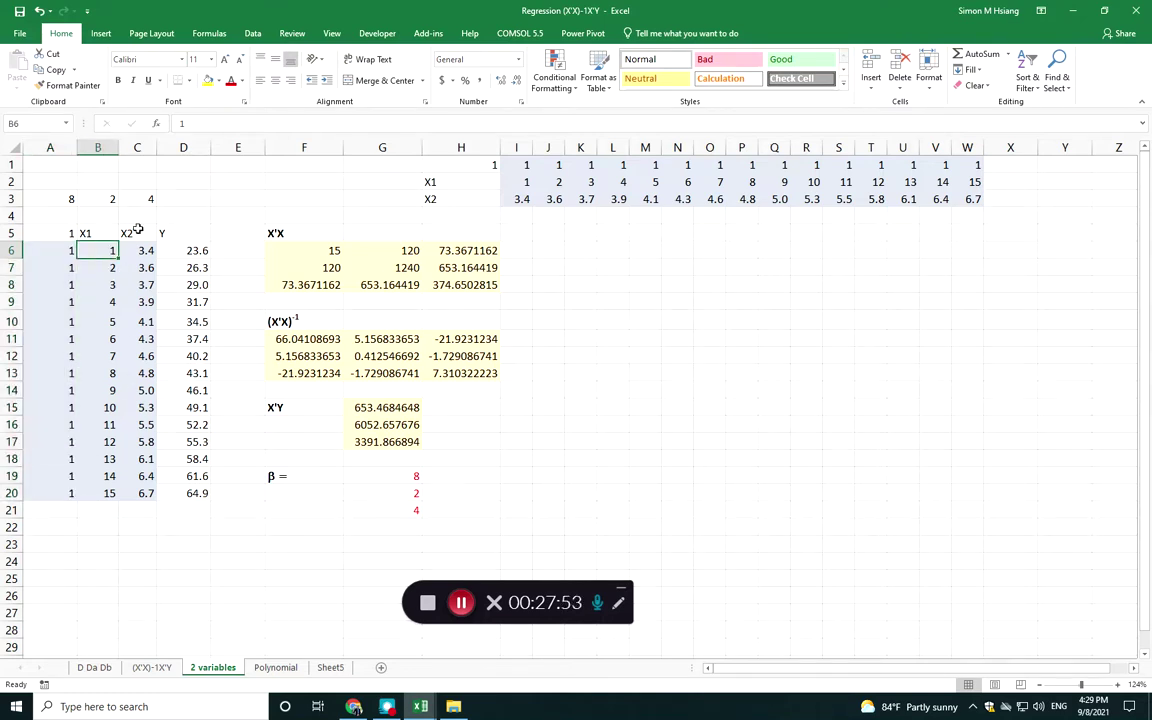
drag(145, 249, 140, 445)
click(137, 282)
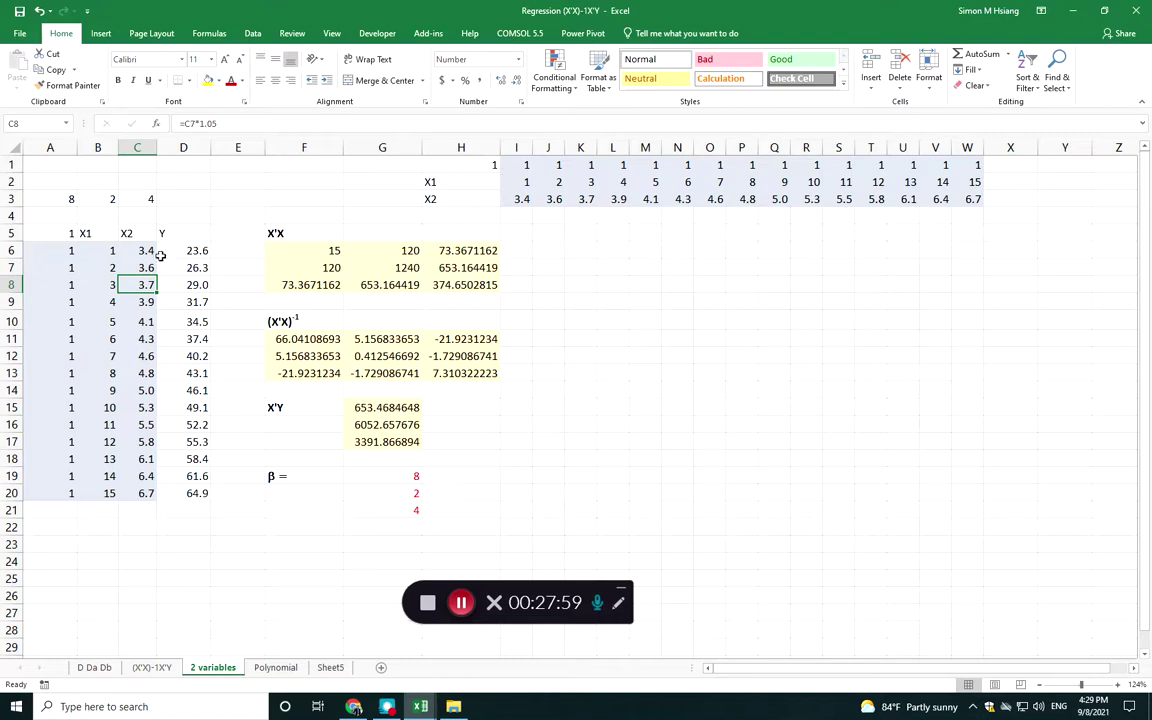
Inspect the Y formula in D6 to trace its references to the coefficients in A3:C3 and the X1 and X2 values
click(172, 251)
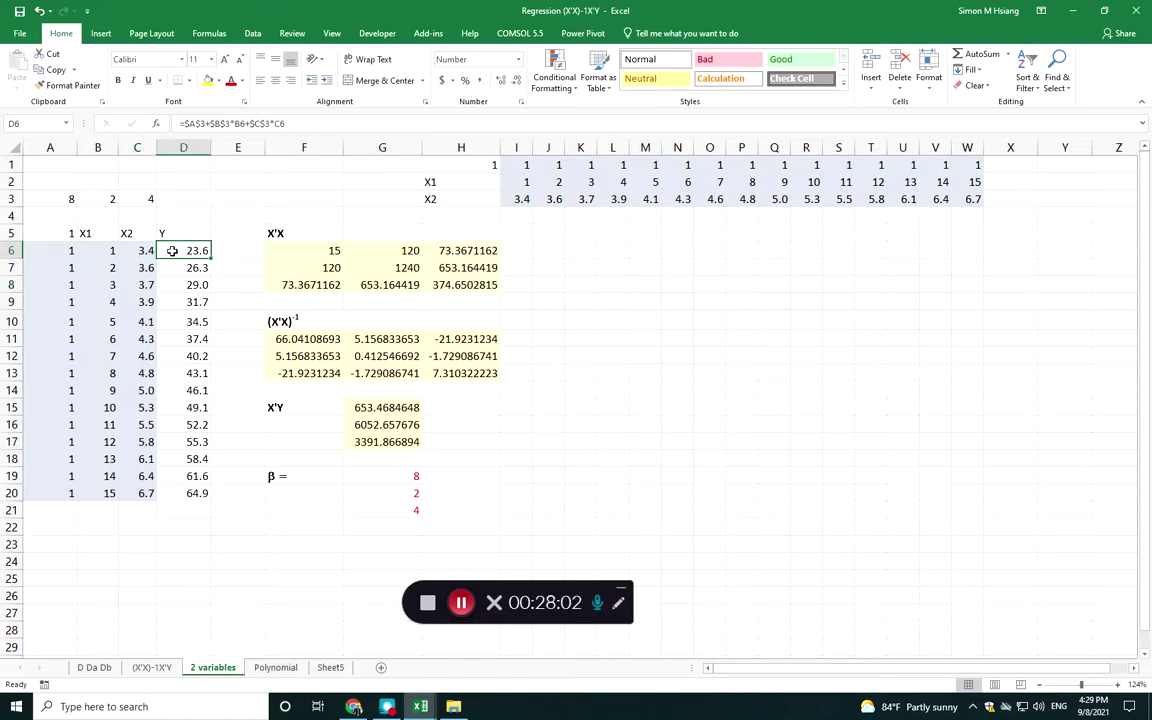
click(212, 123)
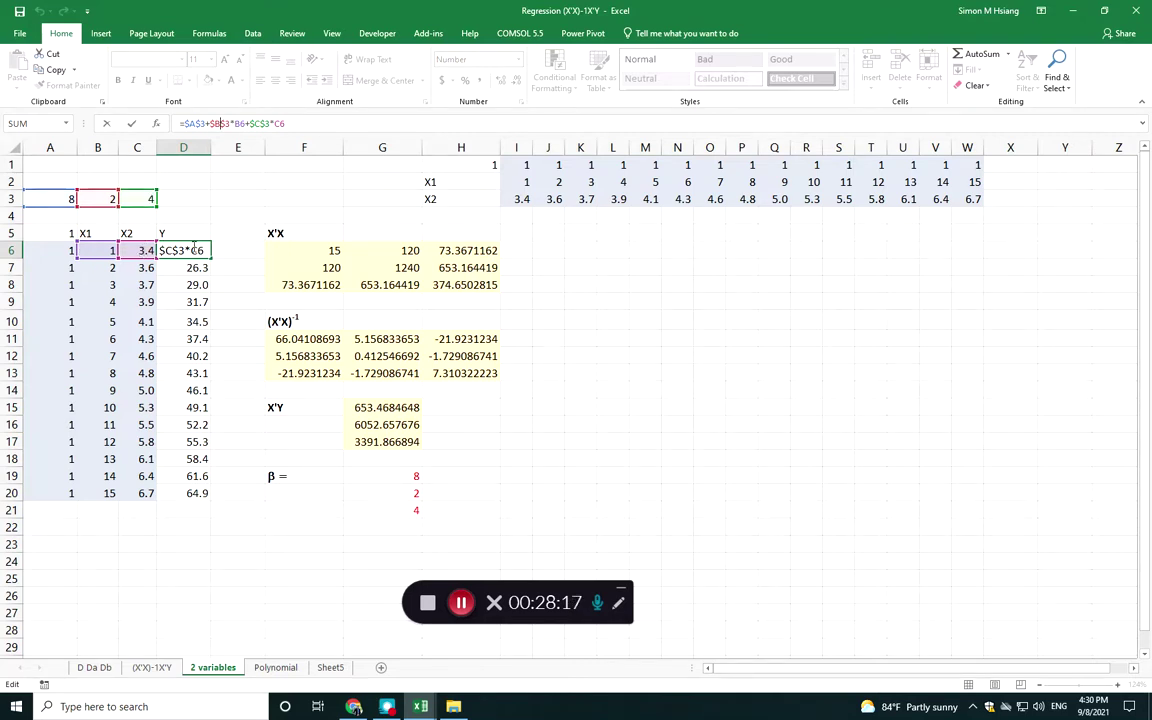
key(ctrl+Return)
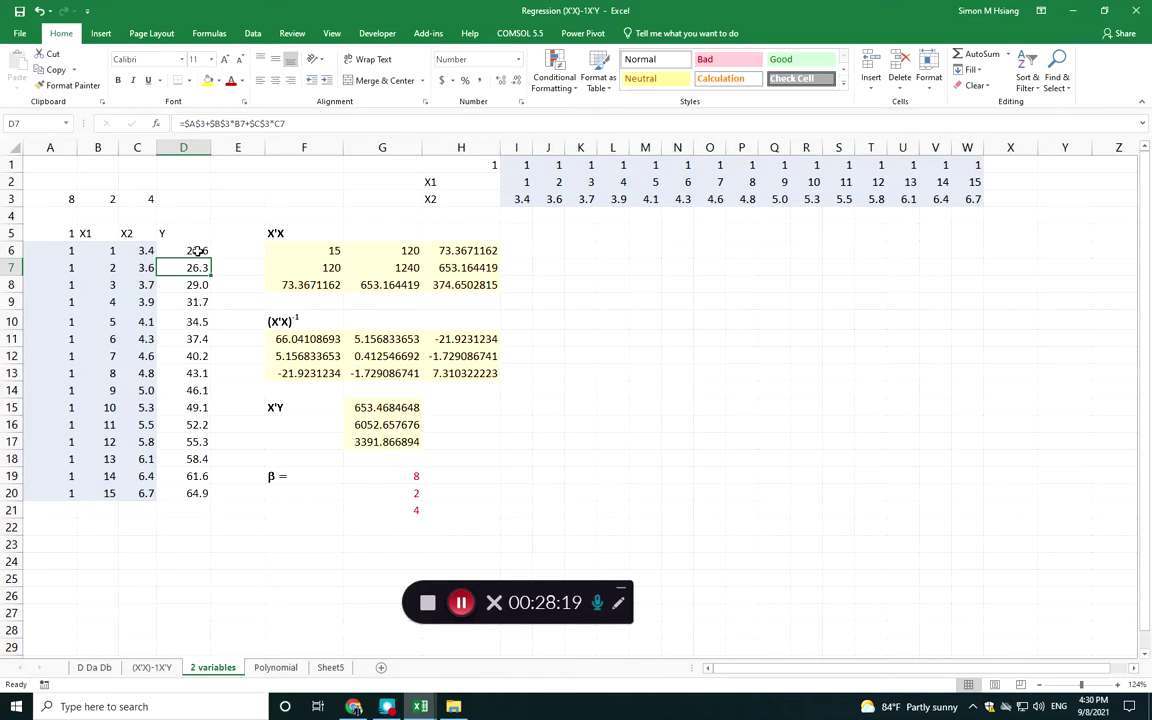
click(305, 126)
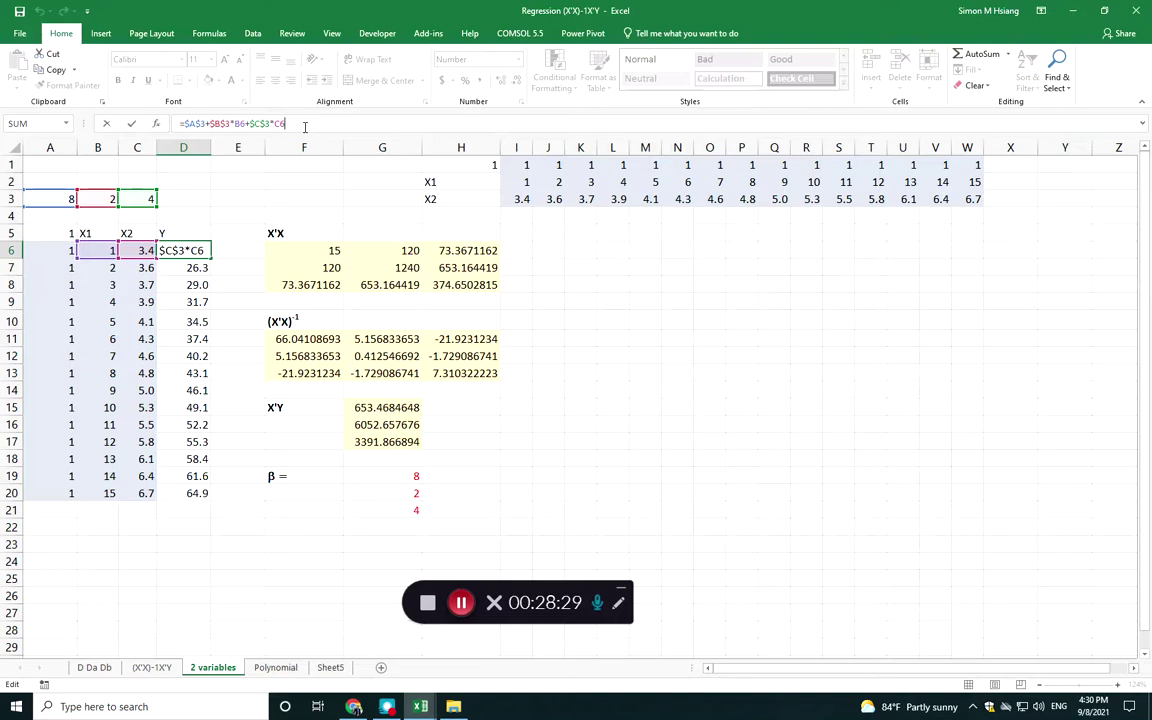
Leave the Y formula in D6 as it is and shrink the workbook window over the Wikipedia page, moving it higher
key(Escape)
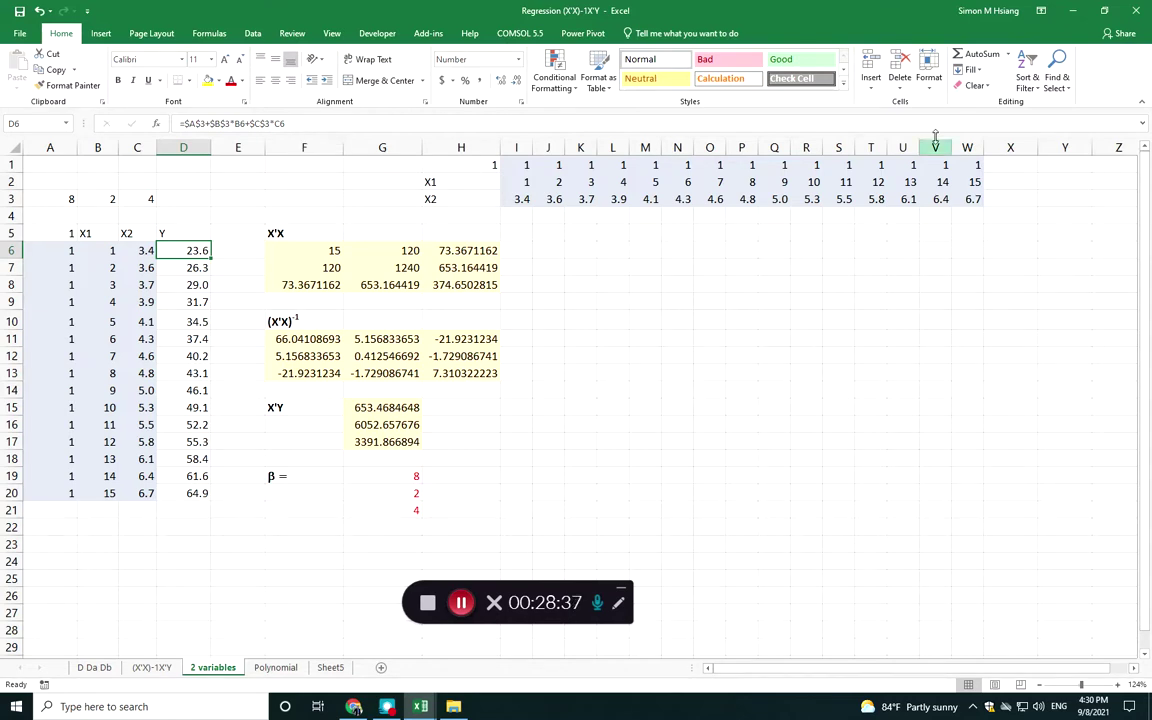
click(1104, 10)
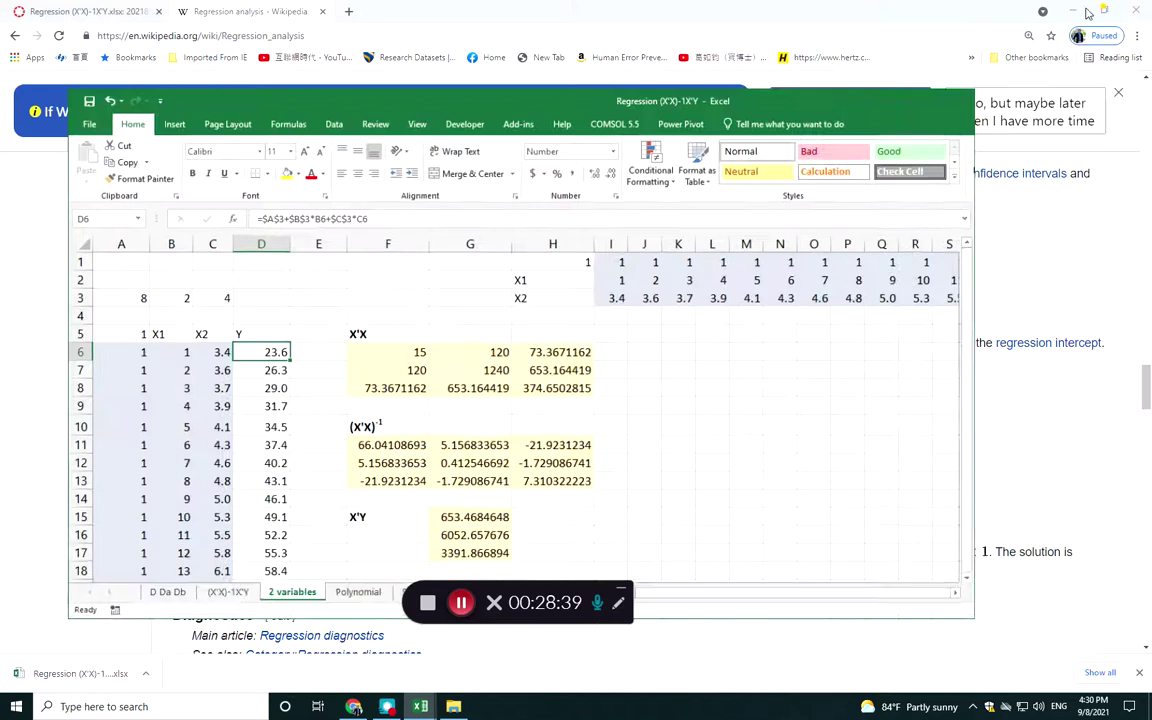
drag(627, 122, 735, 20)
Set the intercept coefficient in A3 to 18
click(298, 214)
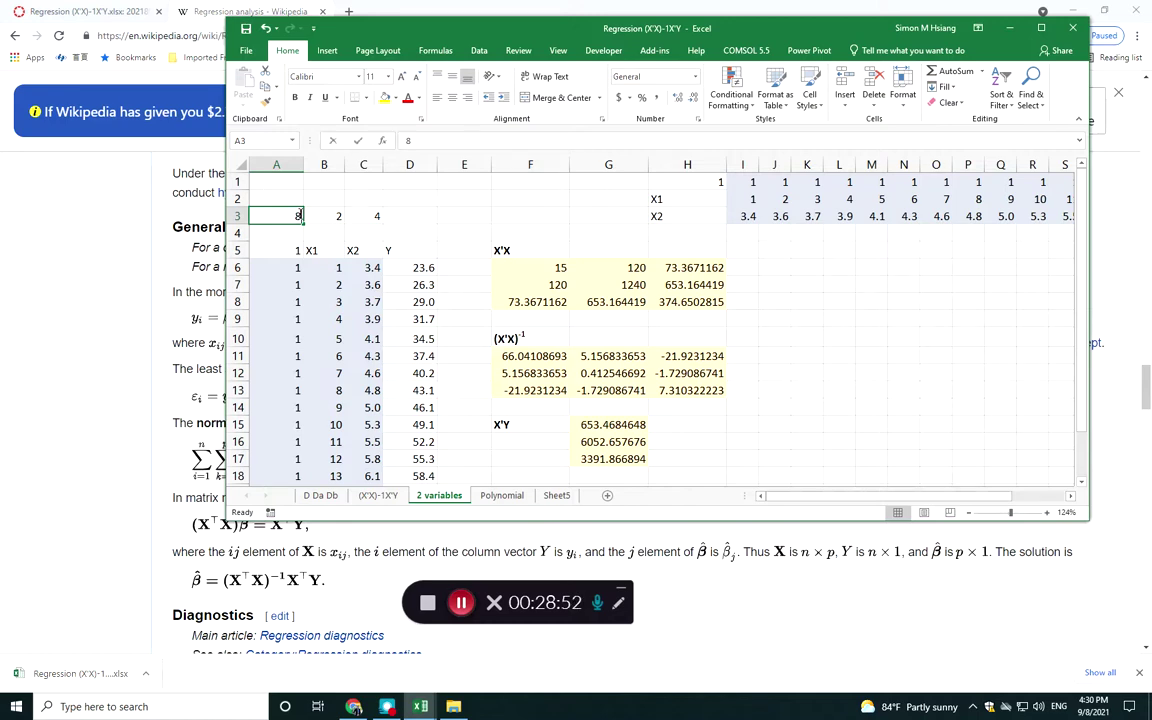
text(1)
key(Return)
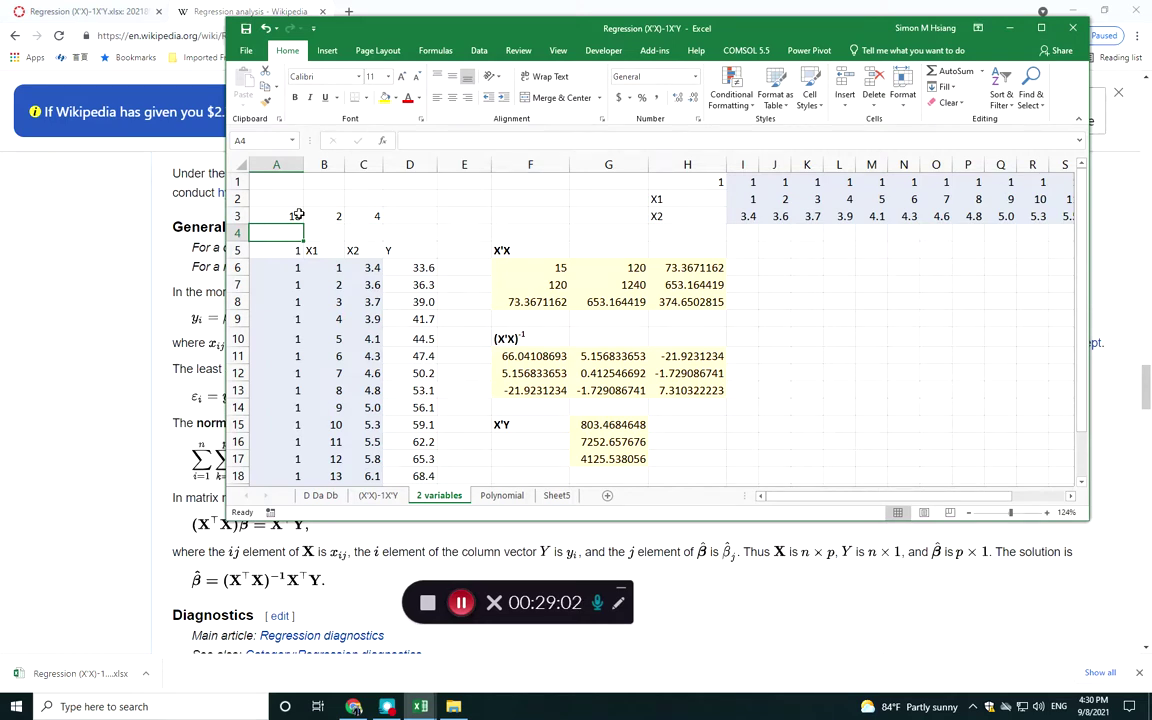
Compare the intercept coefficient in A3 with the recalculated β estimates in G19:G21
click(296, 216)
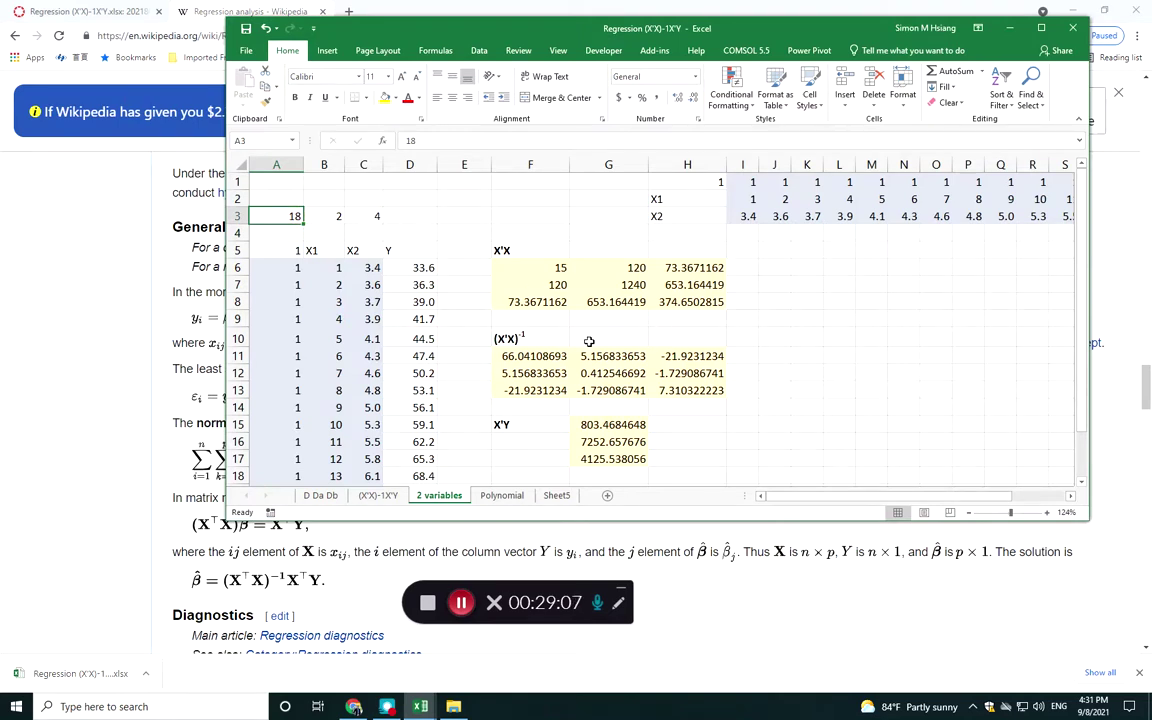
scroll(740, 463, down, 2)
drag(645, 391, 633, 438)
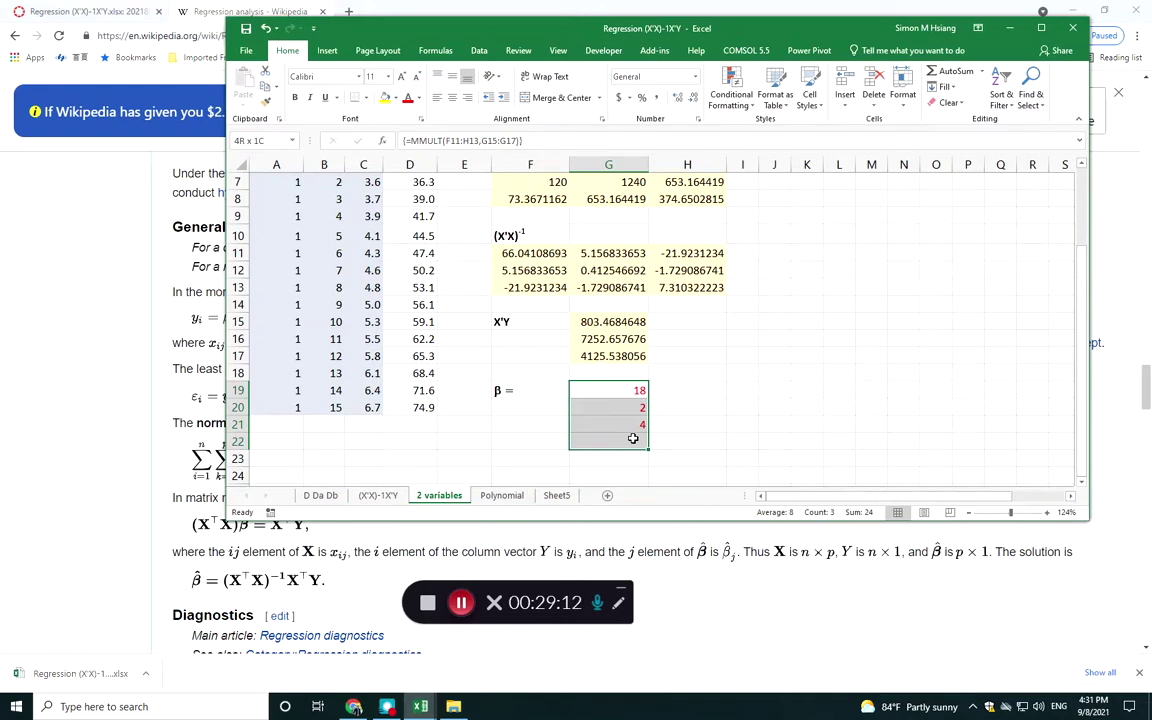
drag(633, 438, 628, 433)
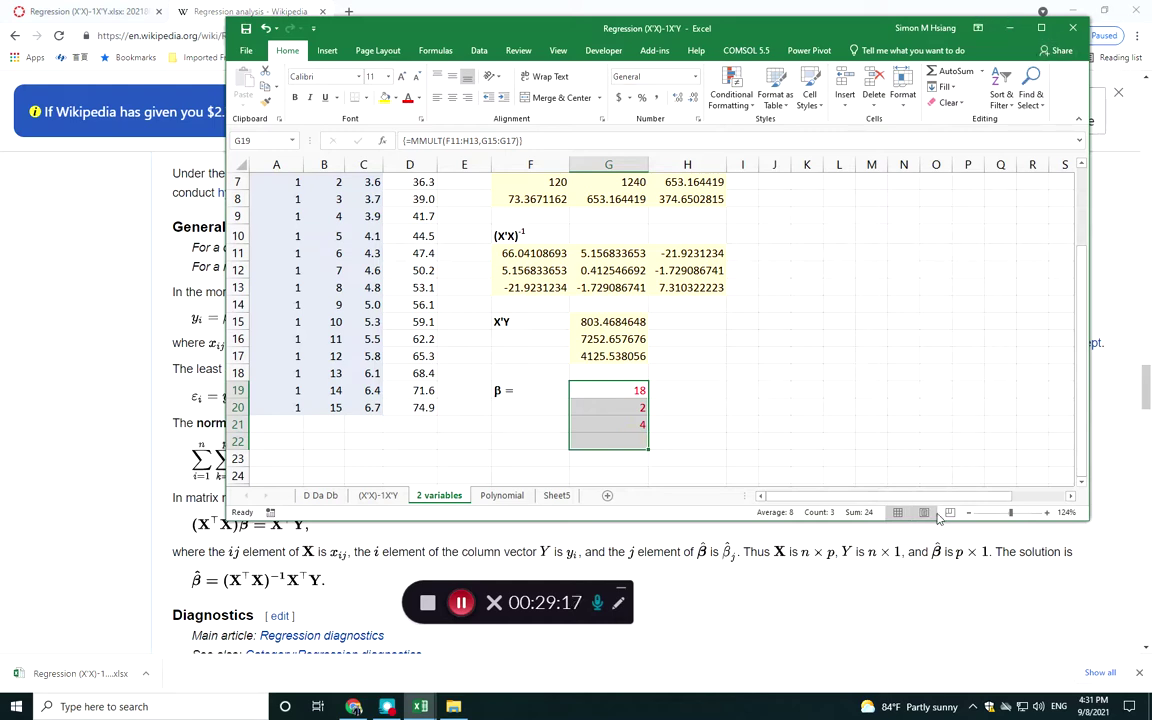
Stretch the workbook window to full screen height and bring the whole 2 variables calculation into view
double_click(731, 521)
click(810, 335)
scroll(810, 336, up, 2)
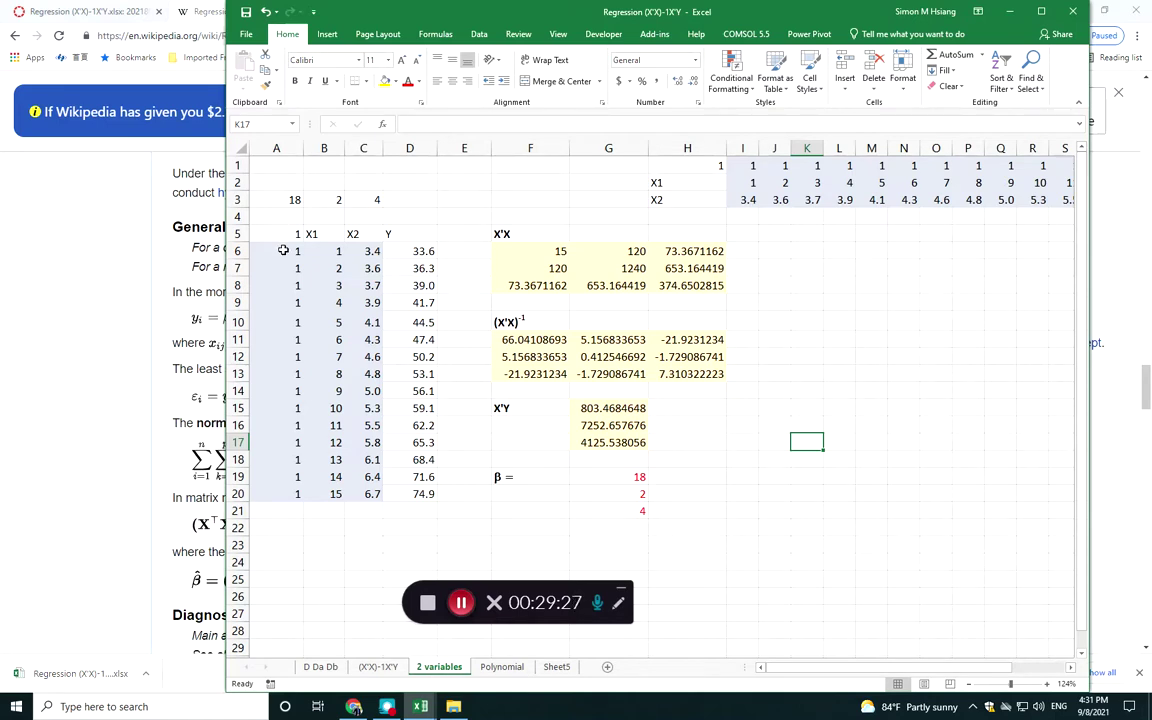
Copy the X matrix A6:C20 and paste it transposed as values only, starting at I1
drag(296, 252, 359, 490)
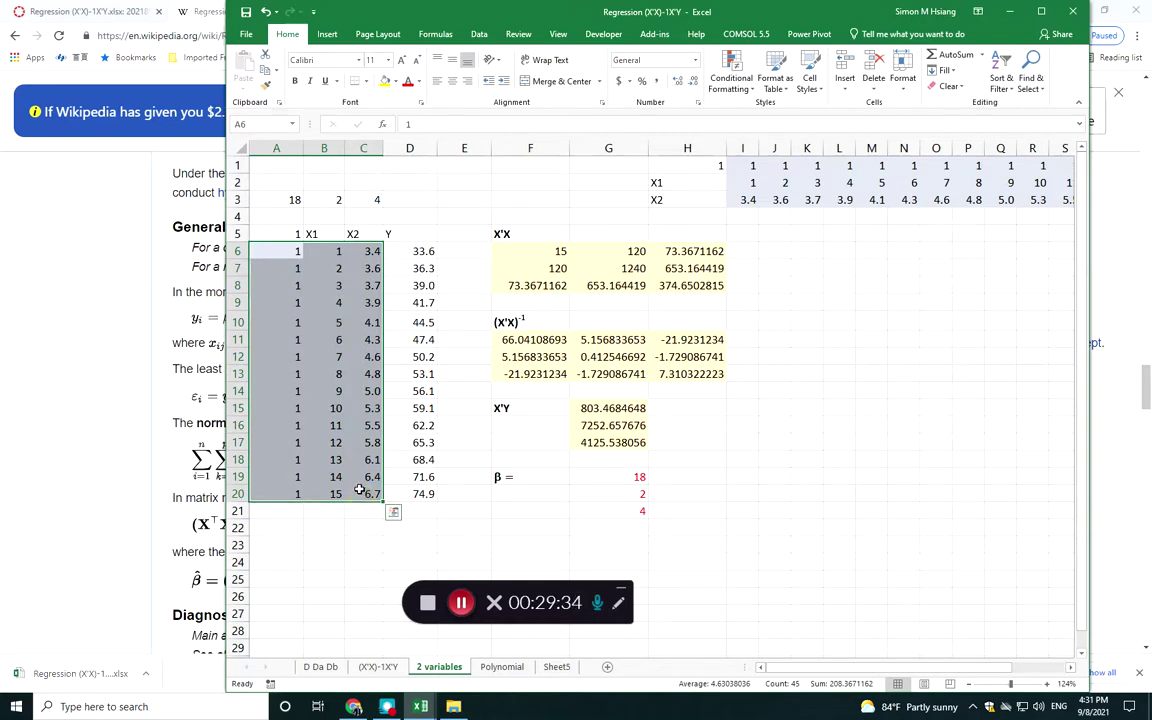
key(ctrl+c)
click(752, 165)
click(243, 89)
click(288, 230)
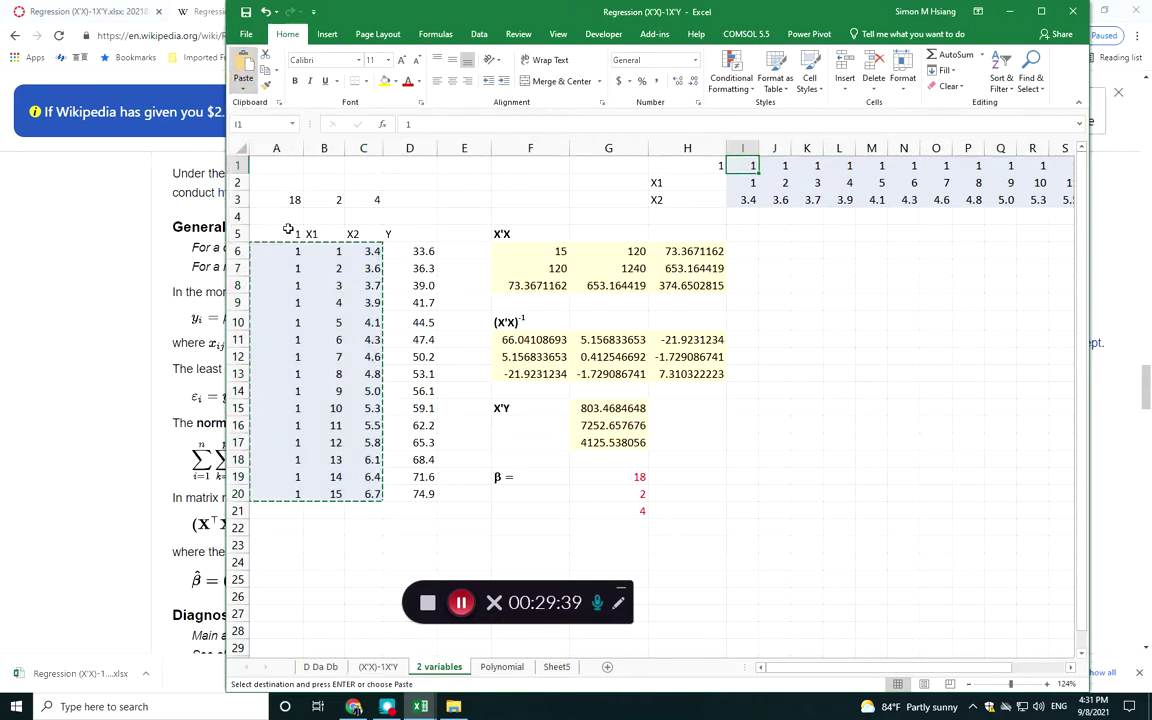
drag(551, 465, 640, 283)
click(688, 457)
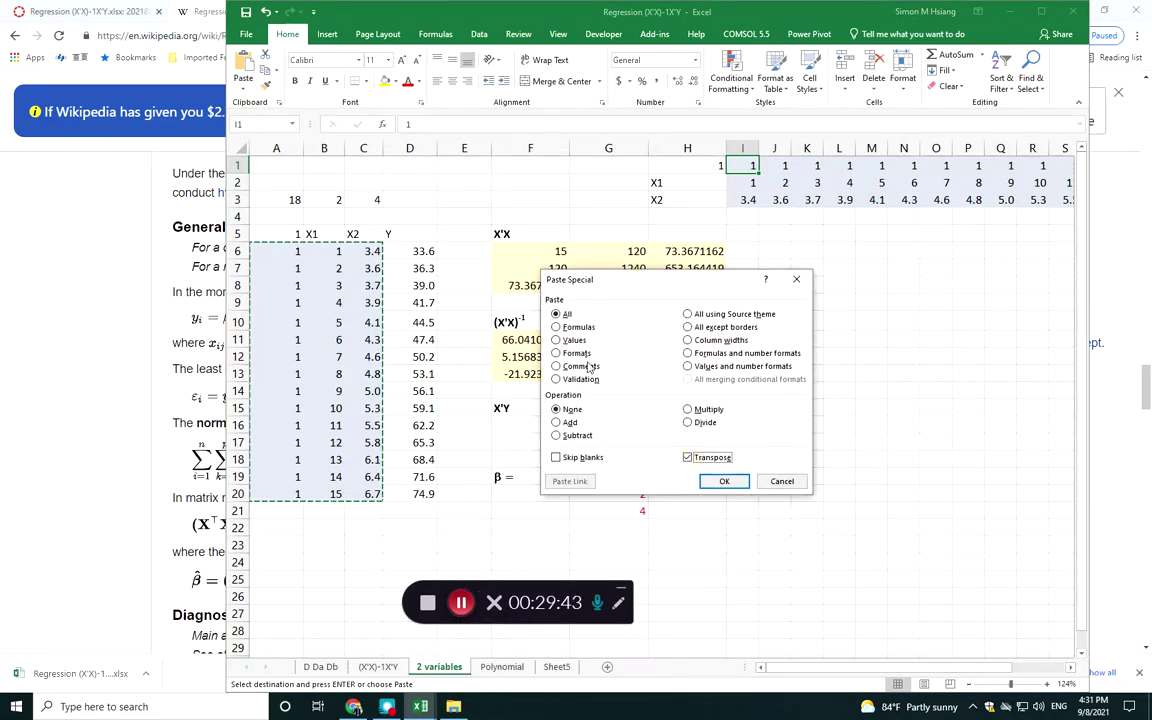
click(565, 341)
click(724, 481)
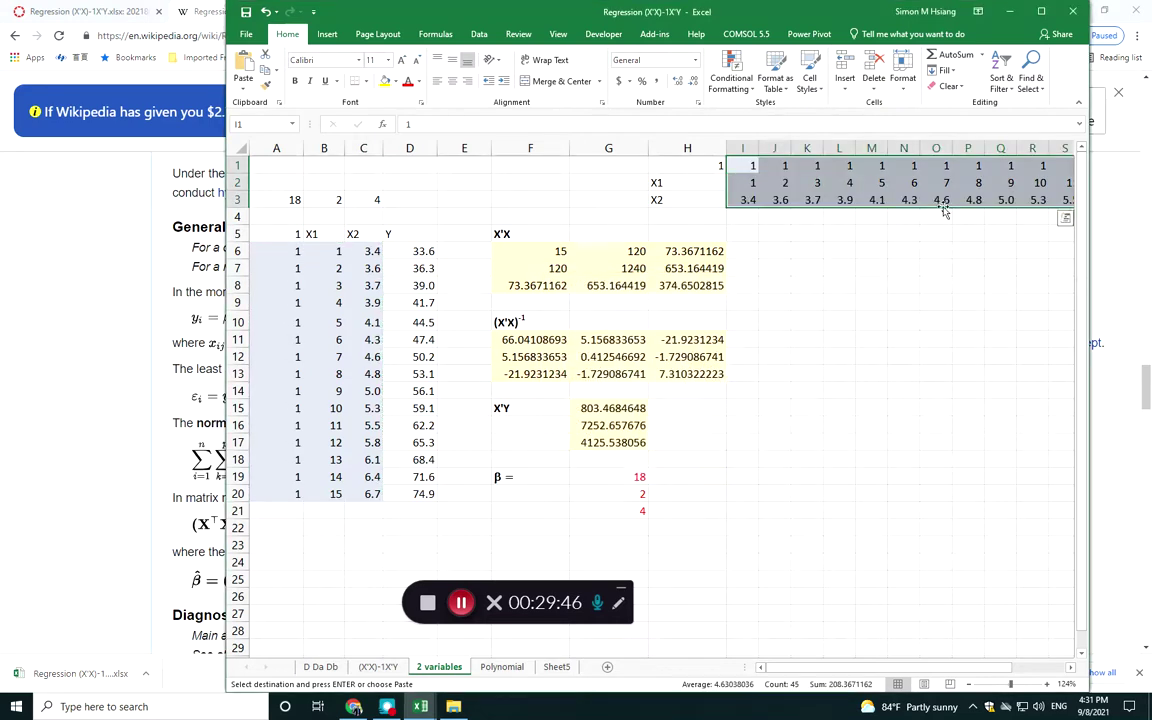
Examine the transposed matrix in I1:W3 and the X'X array formula in F6:H8
click(835, 197)
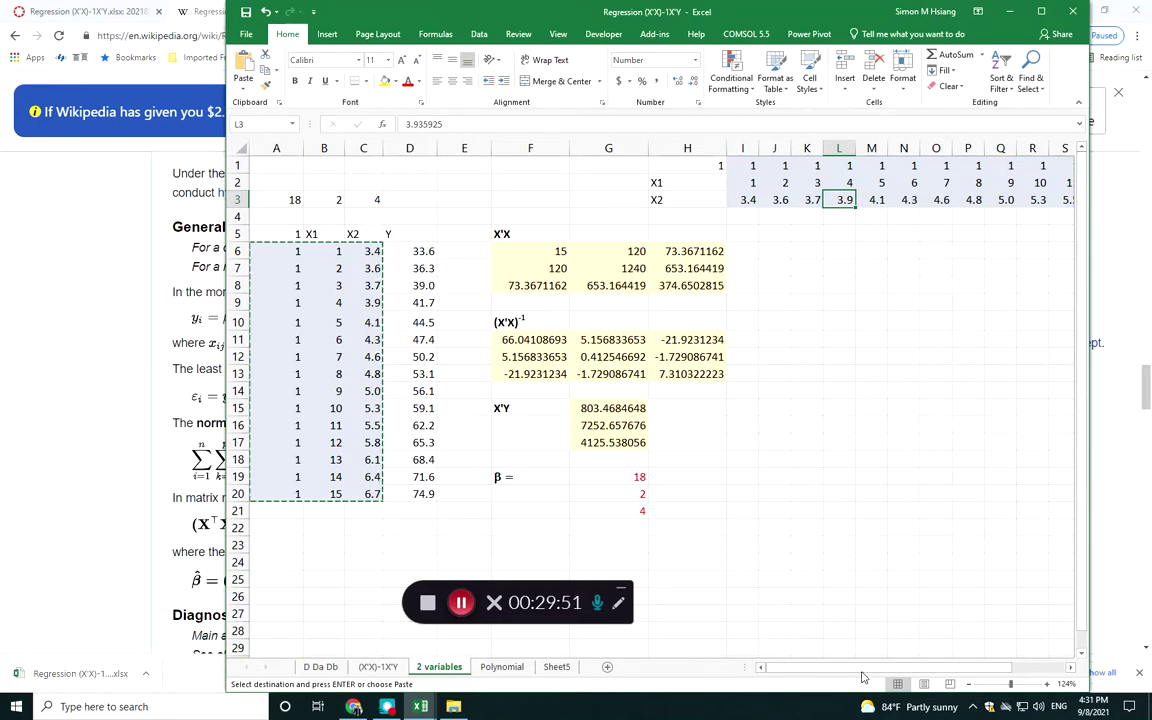
scroll(862, 679, right, 2)
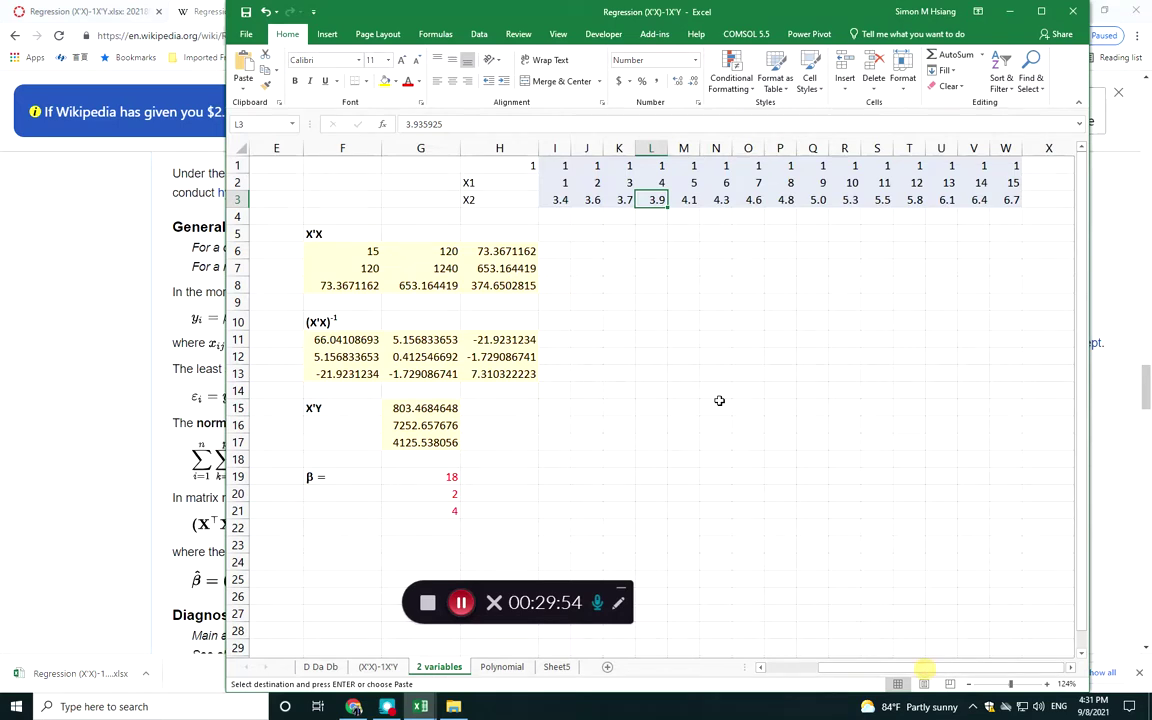
drag(300, 250, 479, 278)
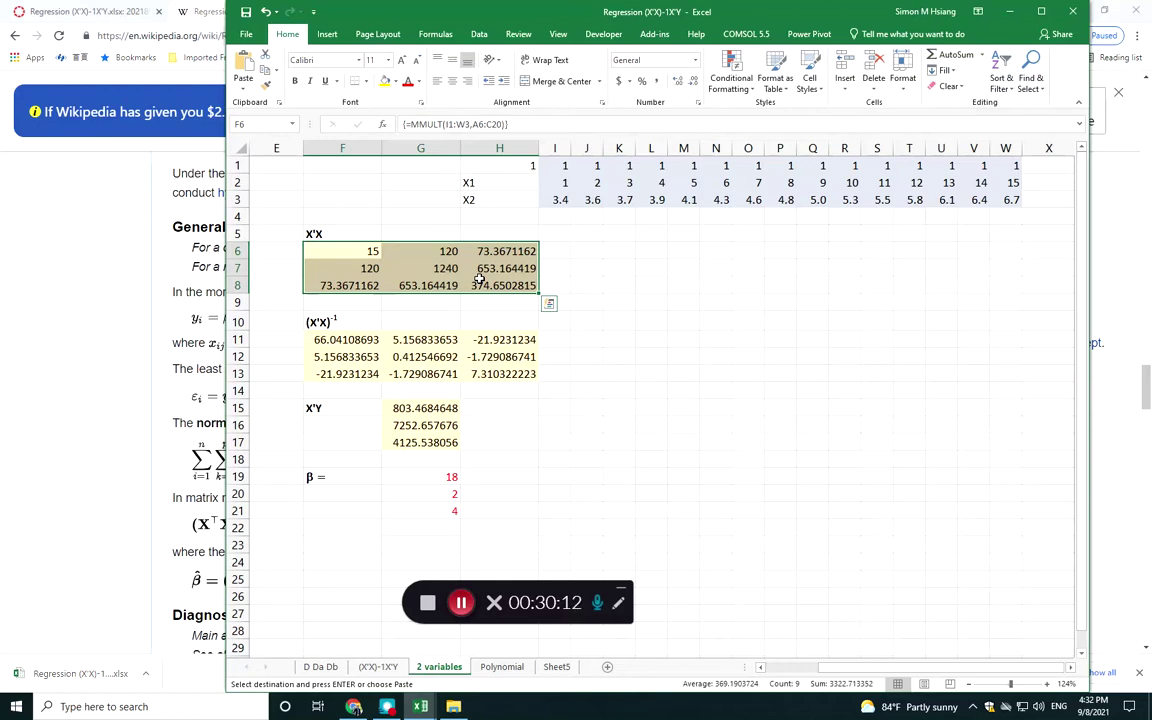
Widen columns I to K equally to make room for a second X'X matrix
click(595, 265)
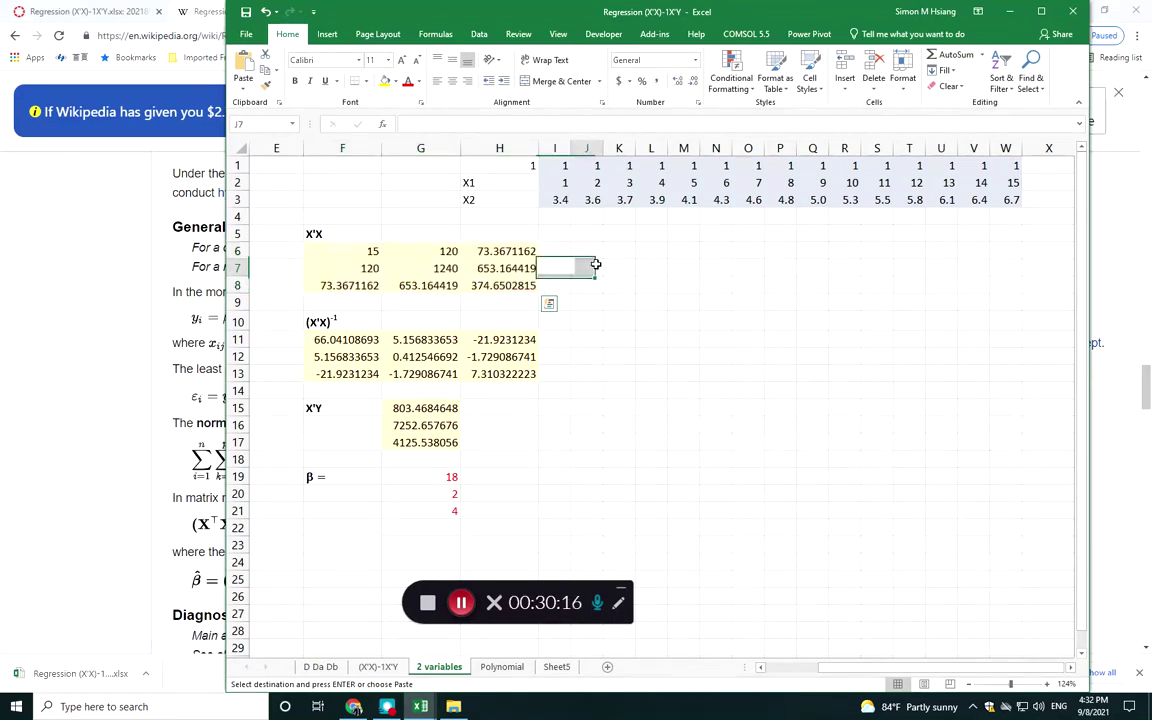
mouse_move(555, 148)
mouse_down()
mouse_move(680, 166)
mouse_move(630, 165)
mouse_move(725, 154)
mouse_up()
click(616, 249)
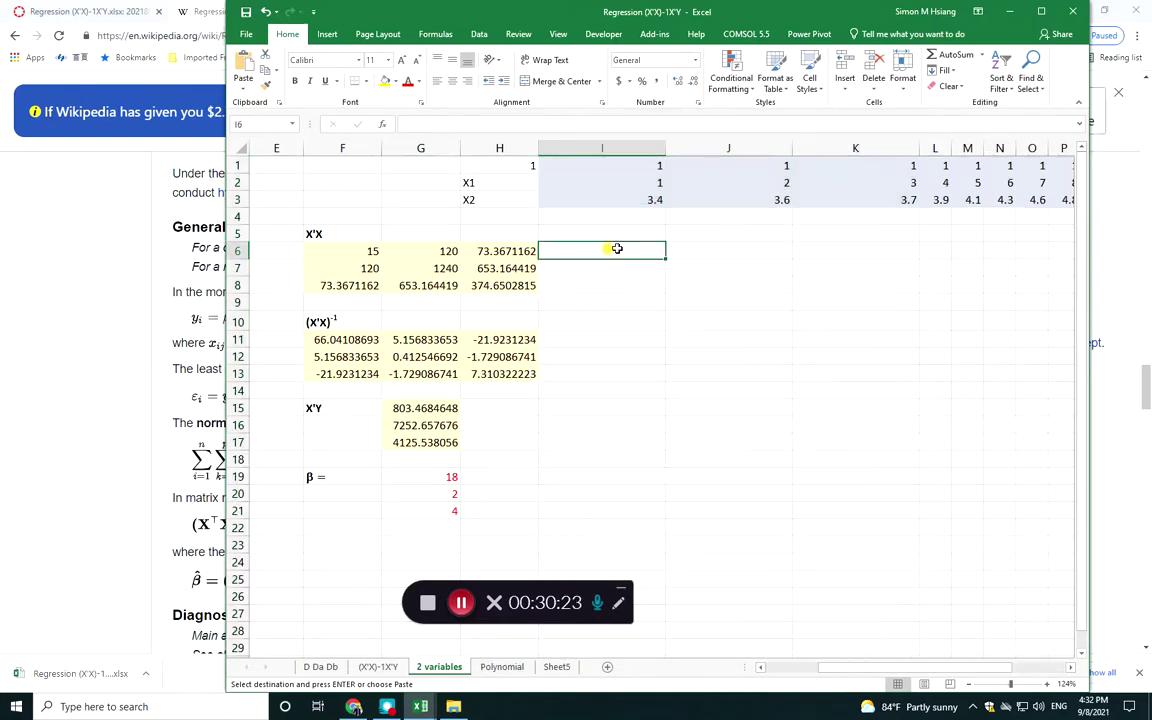
Fill I6:K8 with the array formula =MMULT(I1:W3,A6:C20) to multiply the transposed matrix by the X matrix
drag(616, 249, 814, 293)
key(Escape)
text(=mm)
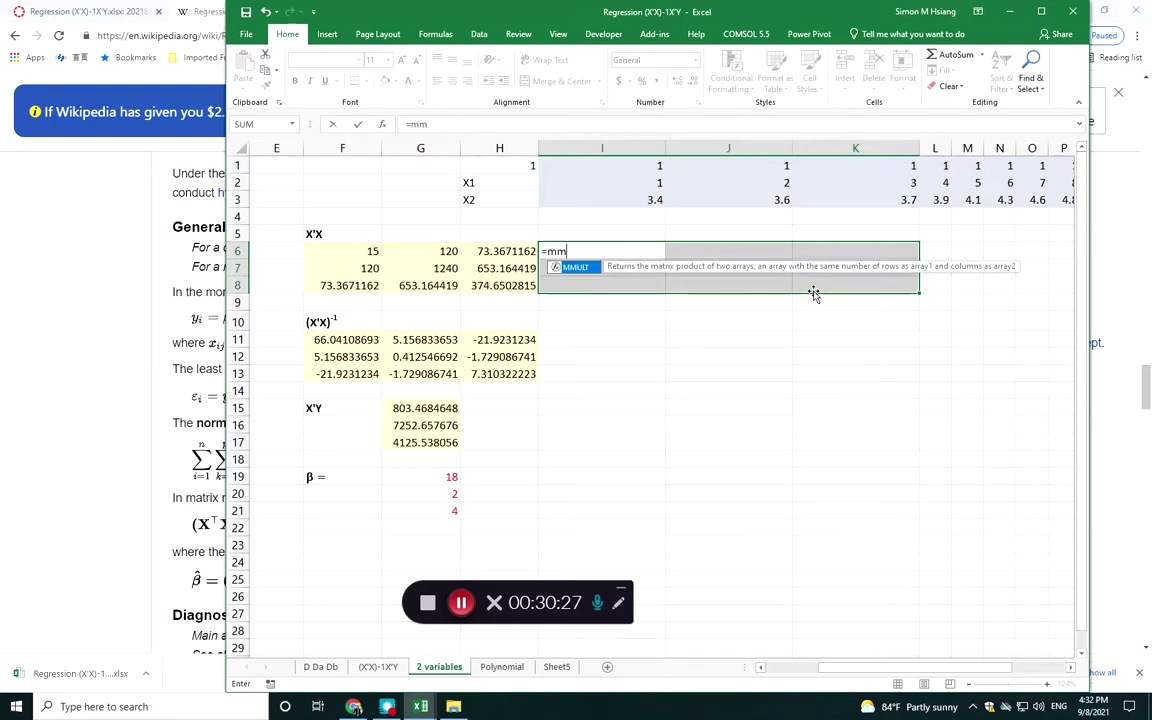
text(ult()
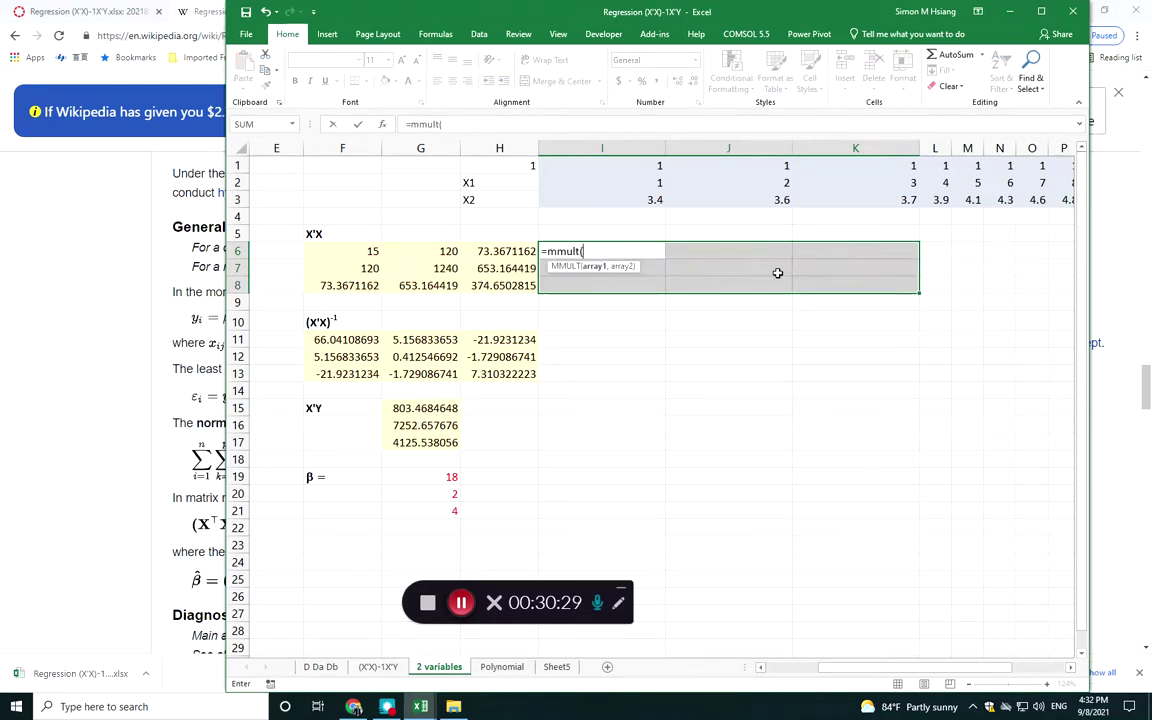
click(608, 166)
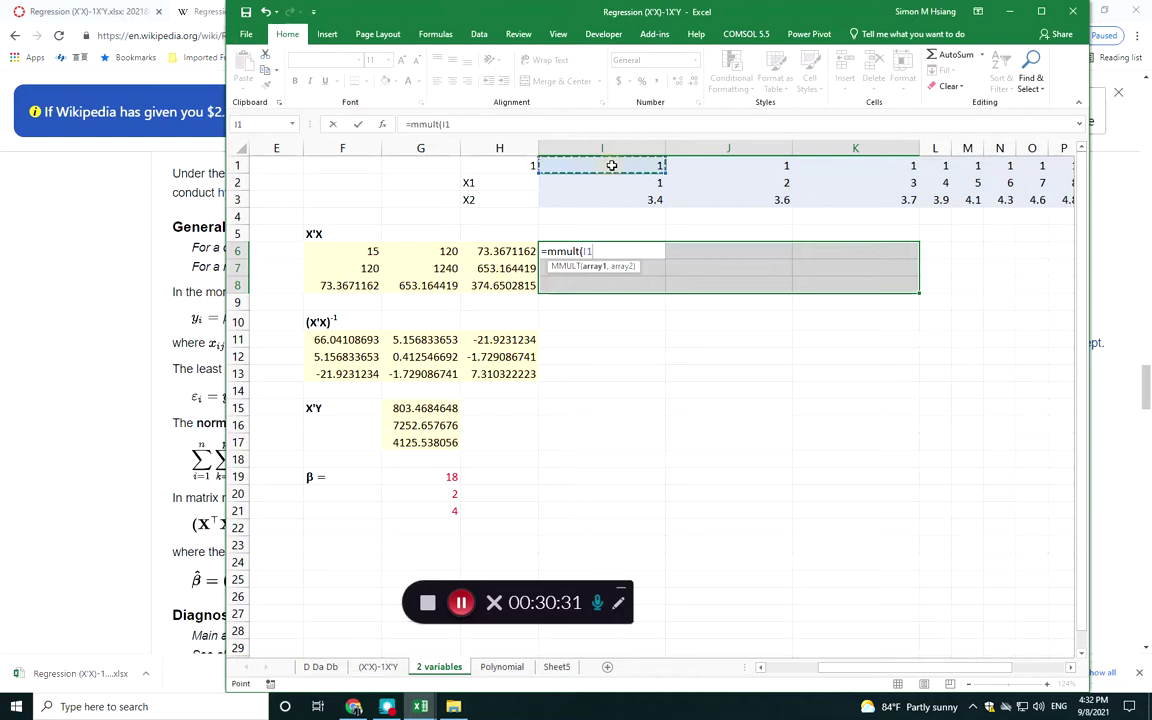
key(ctrl+shift+Right)
key(shift+Down)
key(shift+Down)
click(488, 125)
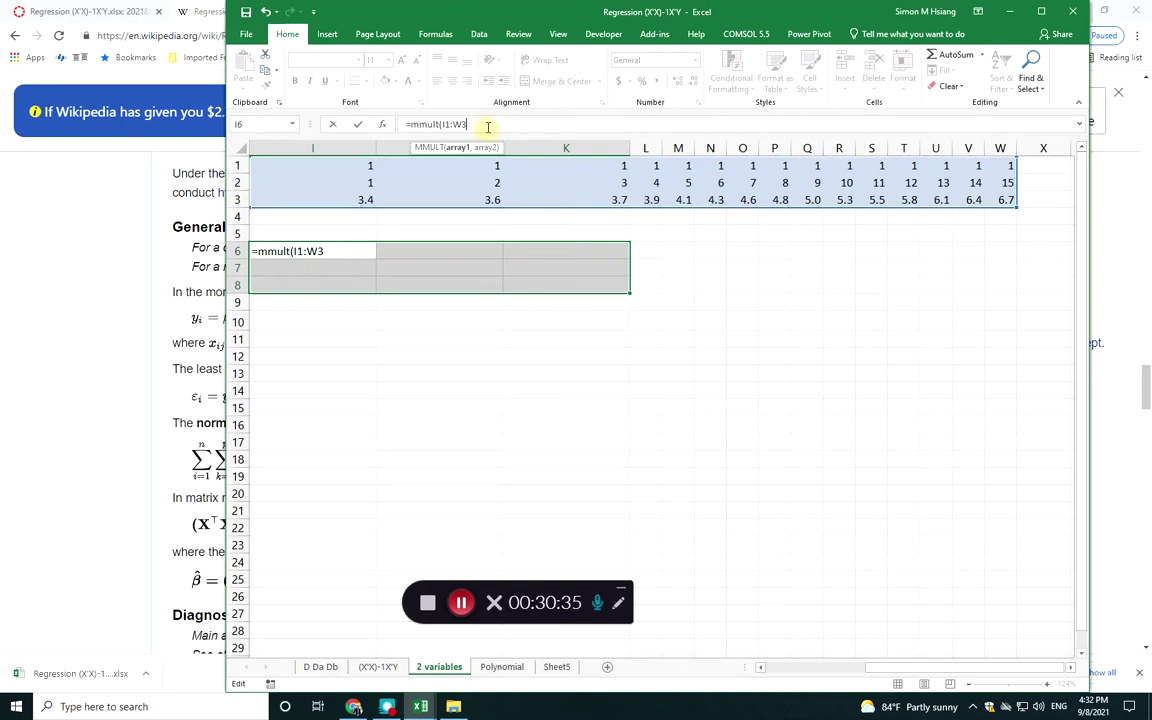
text(,)
drag(884, 671, 765, 672)
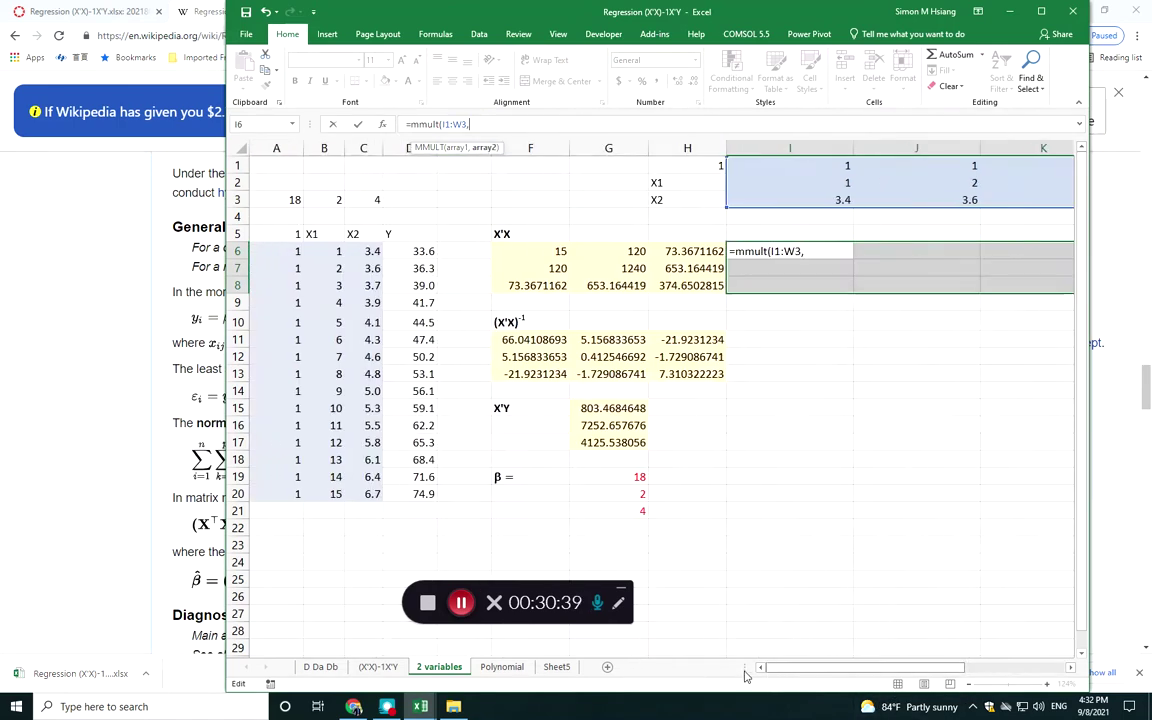
drag(282, 247, 362, 494)
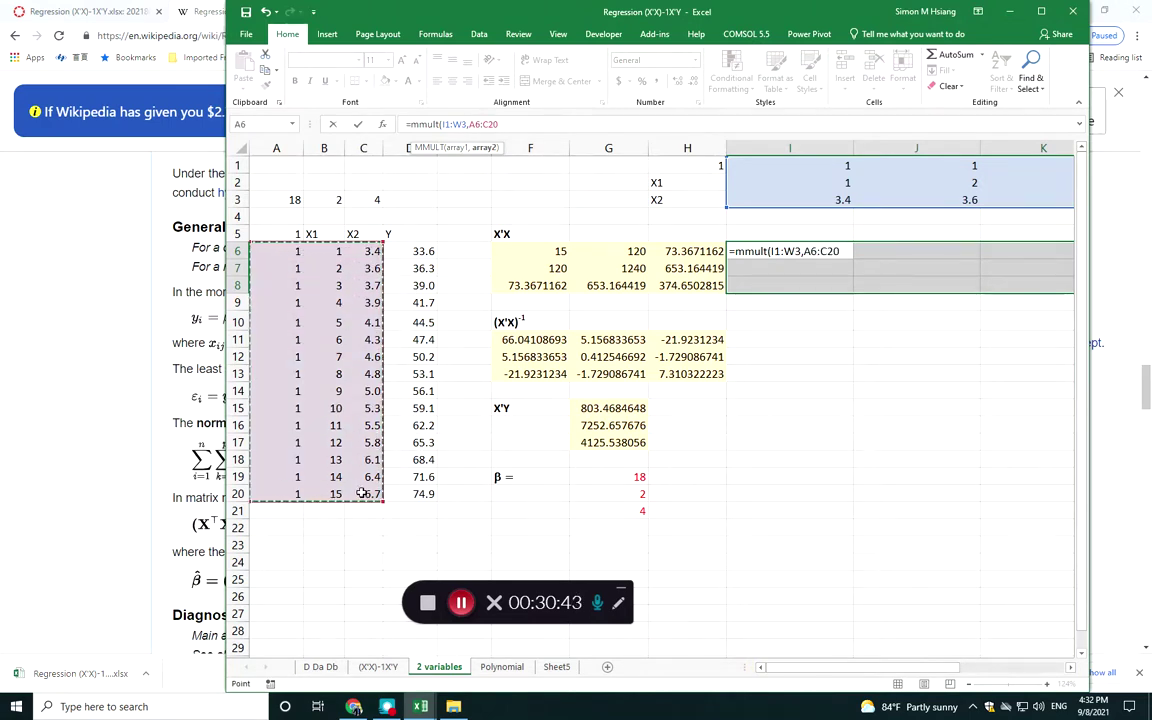
key(ctrl+shift+Return)
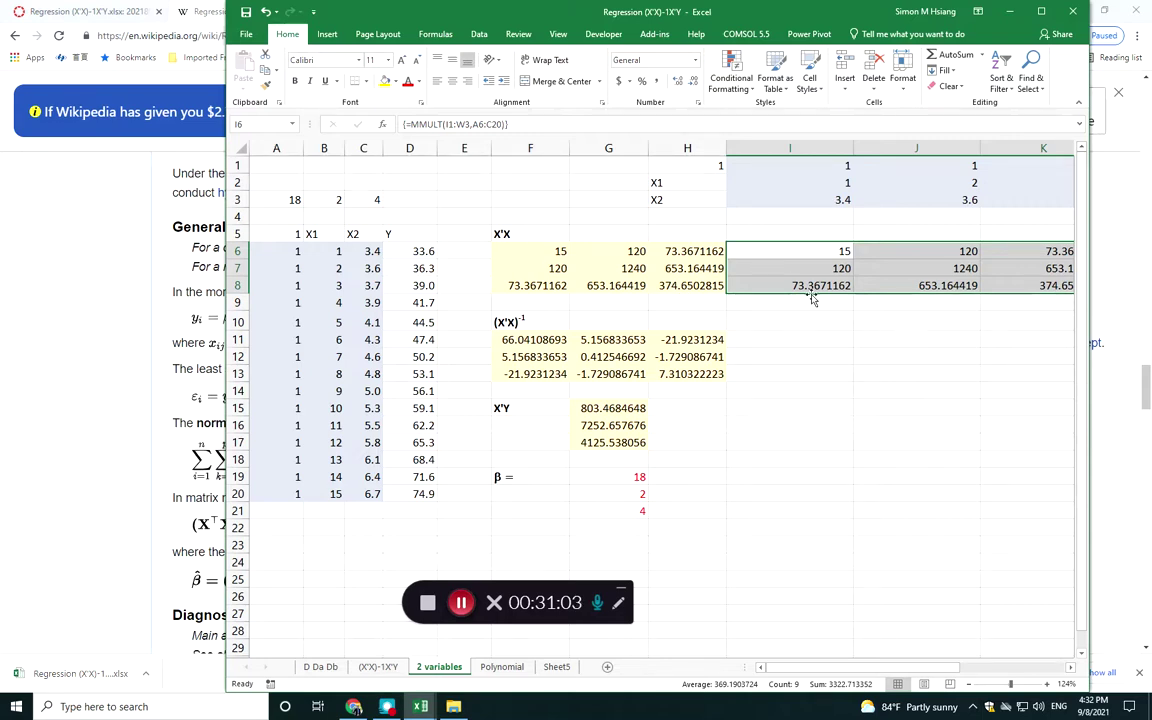
Clear the duplicate X'X matrix from I6:K8
drag(771, 257, 1064, 288)
scroll(1064, 288, right, 2)
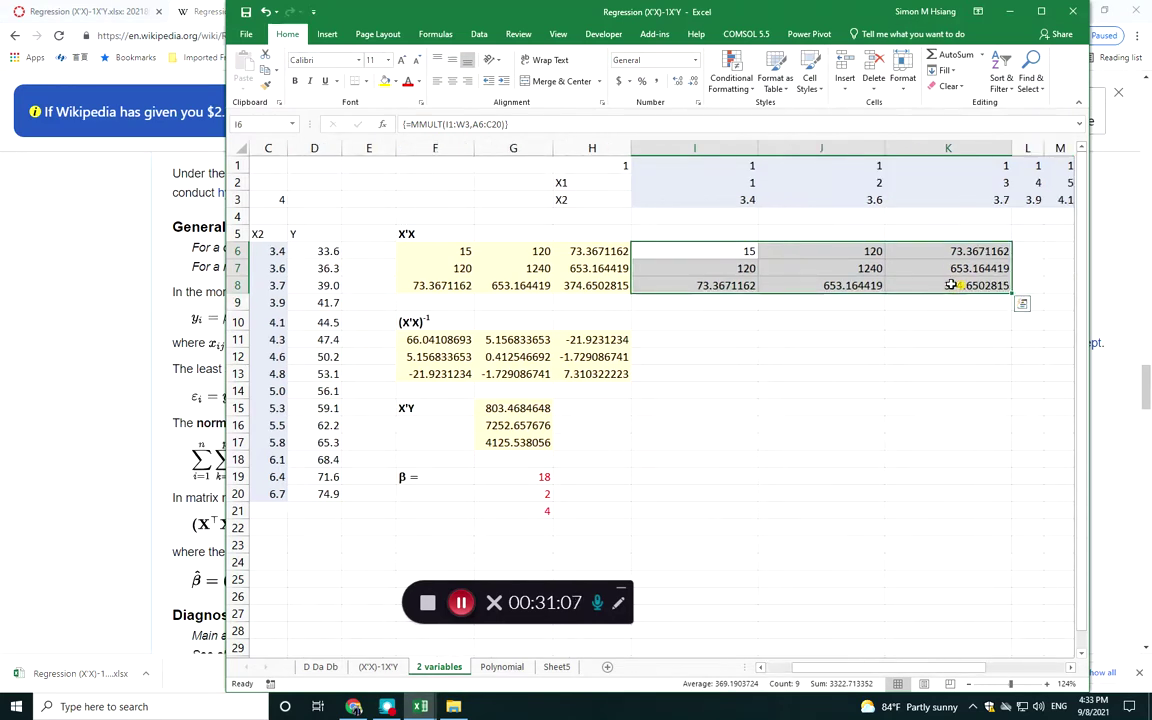
key(Delete)
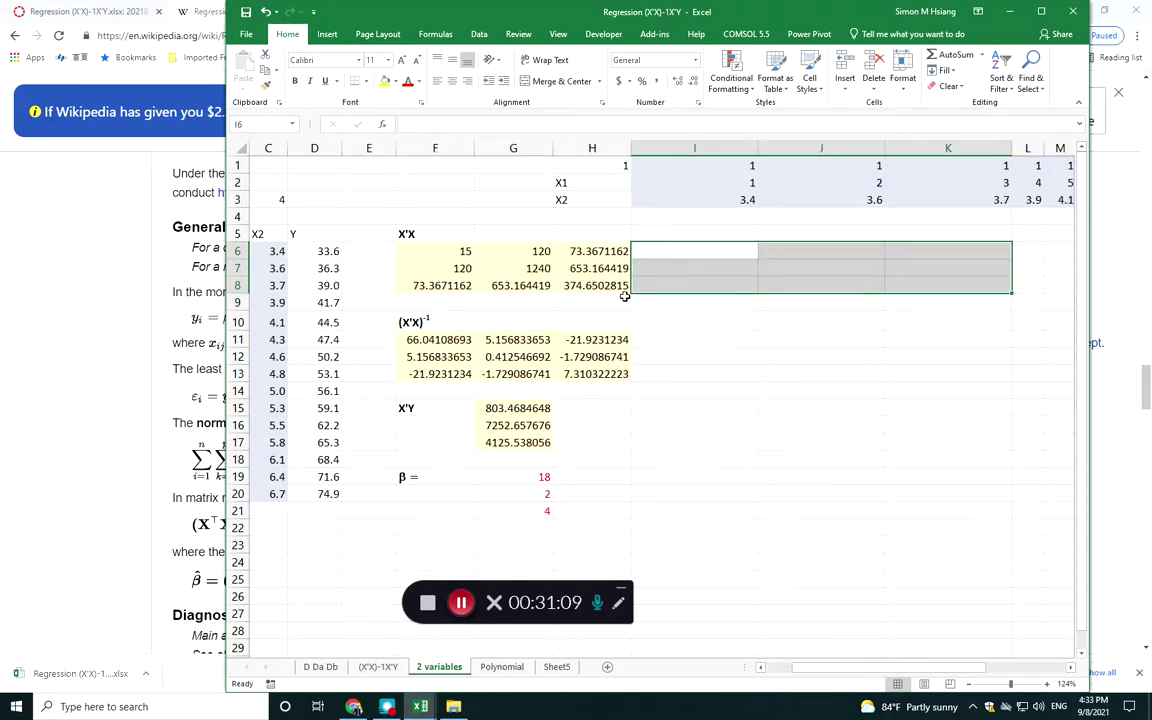
Compare the X'X formula in F6 with the one in J6 on the (X'X)-1X'Y sheet, then return to 2 variables
click(622, 290)
click(432, 251)
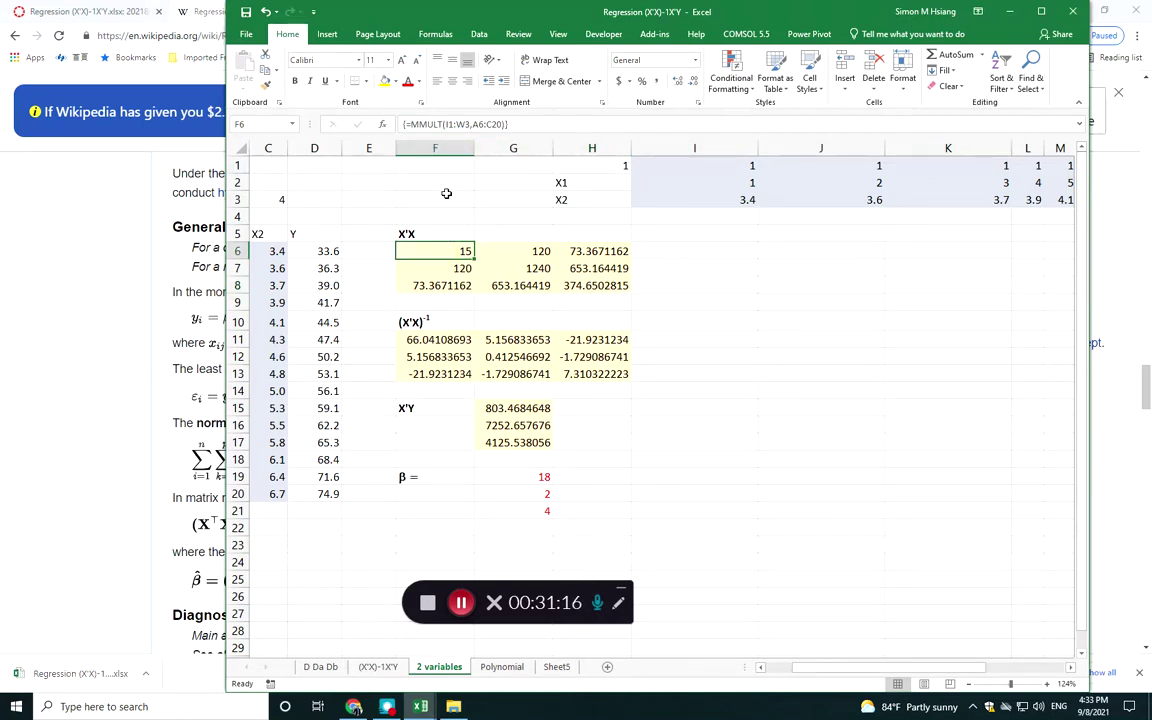
click(378, 666)
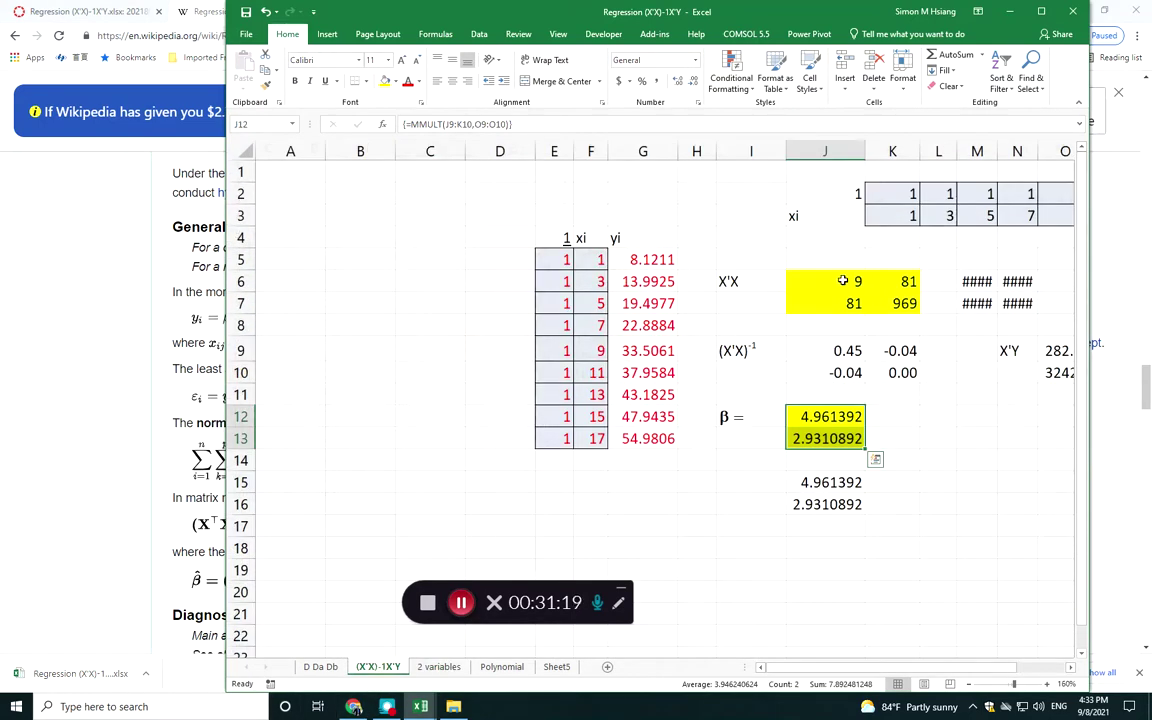
click(808, 286)
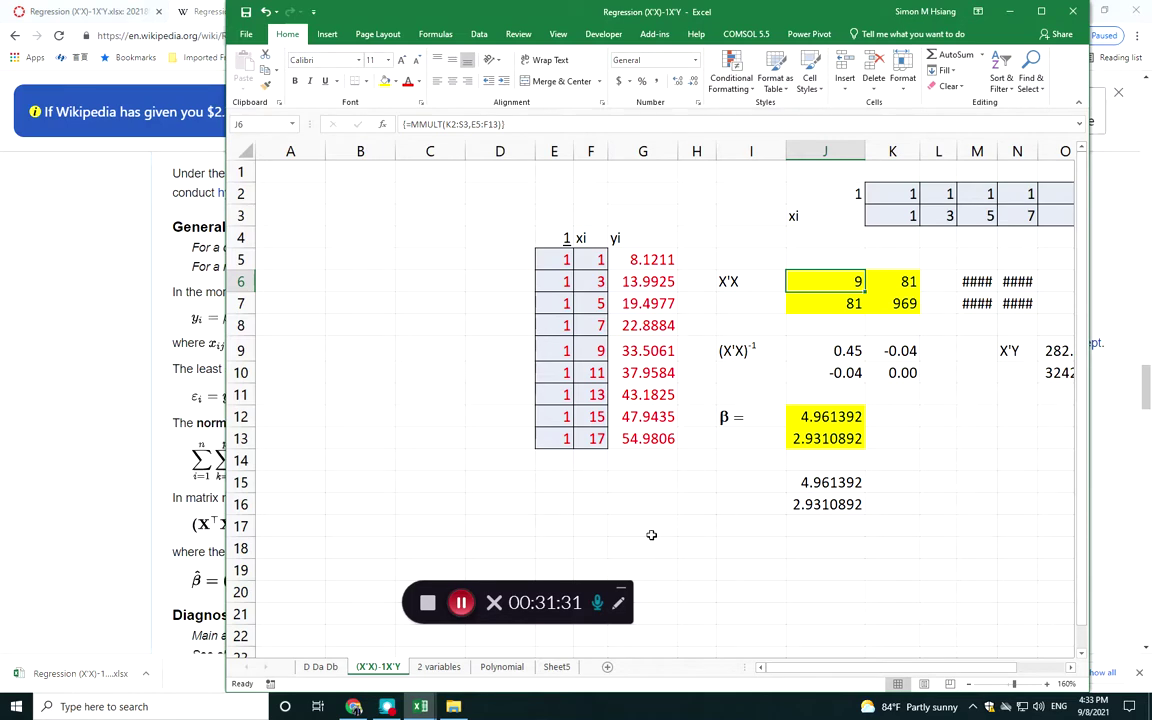
click(438, 667)
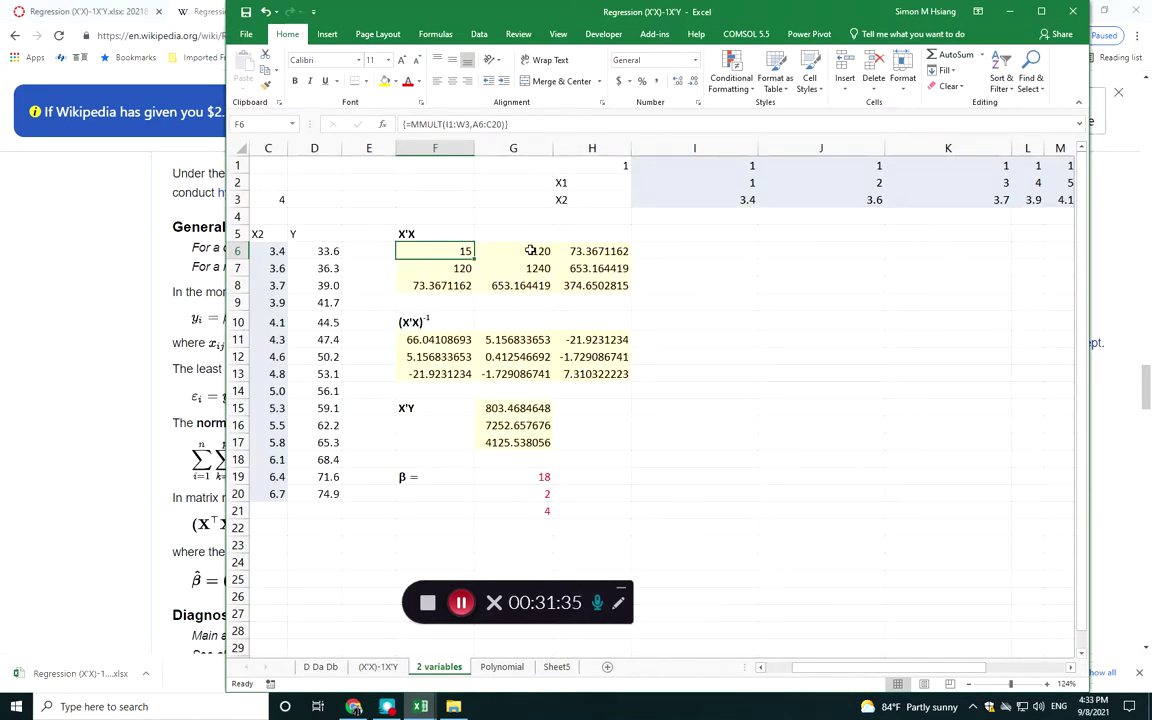
Compare the X'X matrices with the determinant D on the D Da Db sheet, opening the formula in G17 to inspect its references
click(321, 667)
click(580, 420)
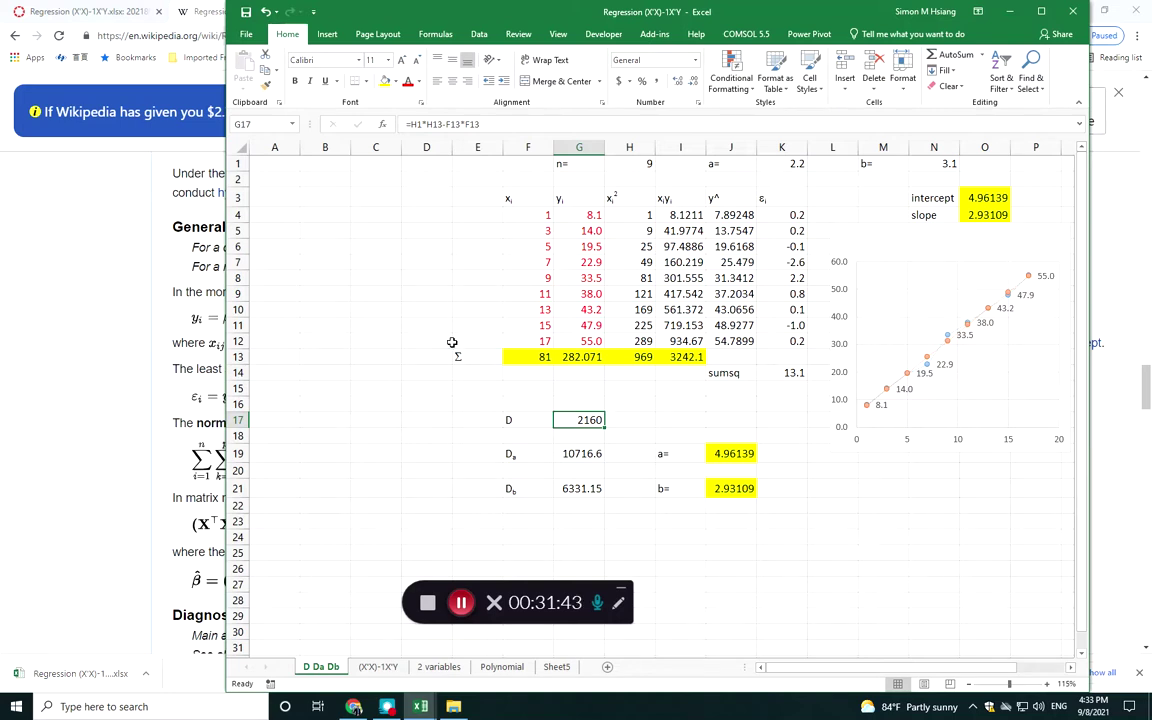
click(434, 666)
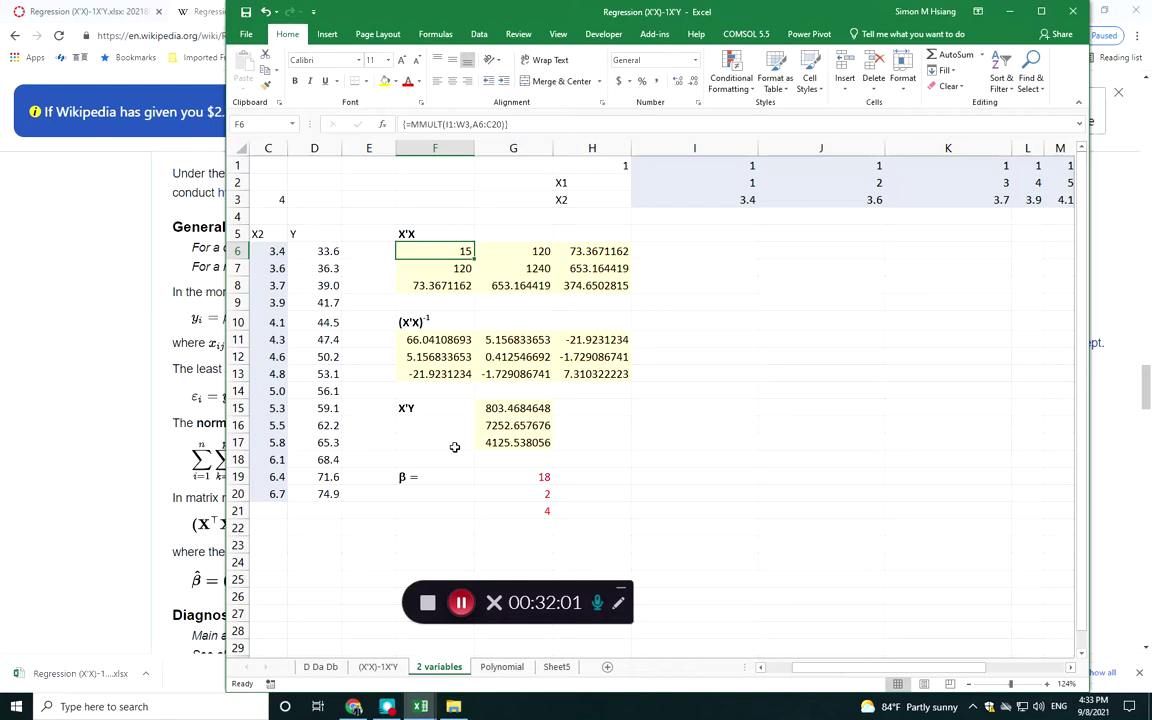
click(378, 667)
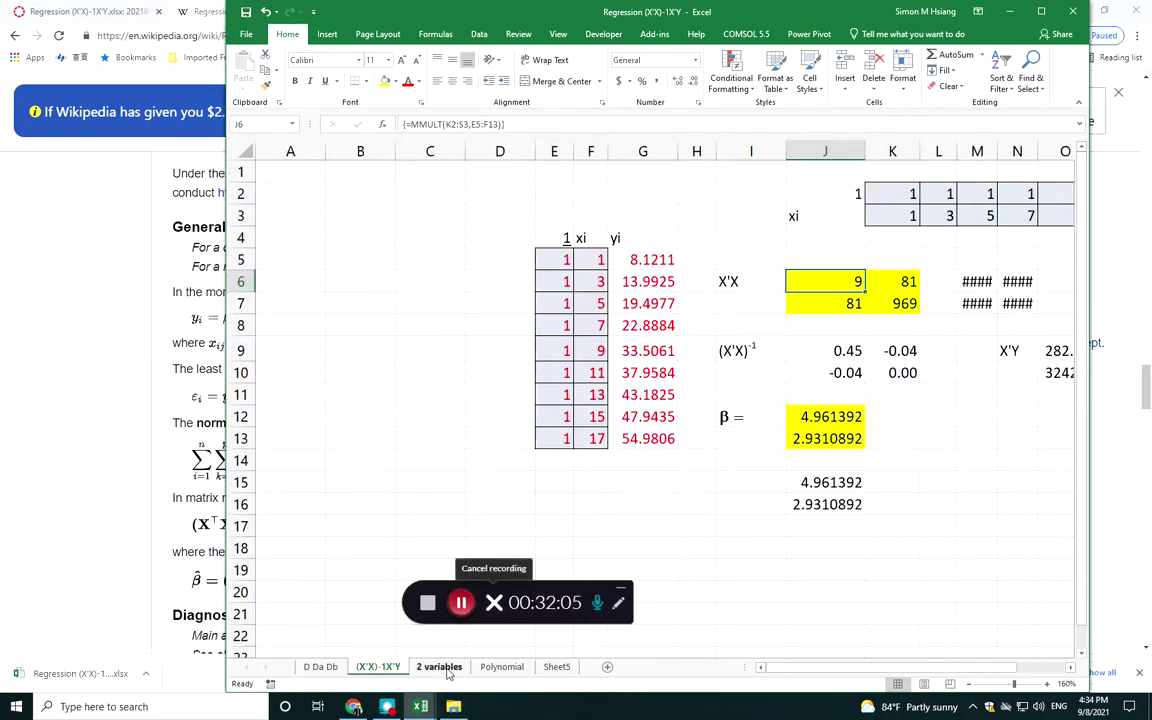
click(321, 667)
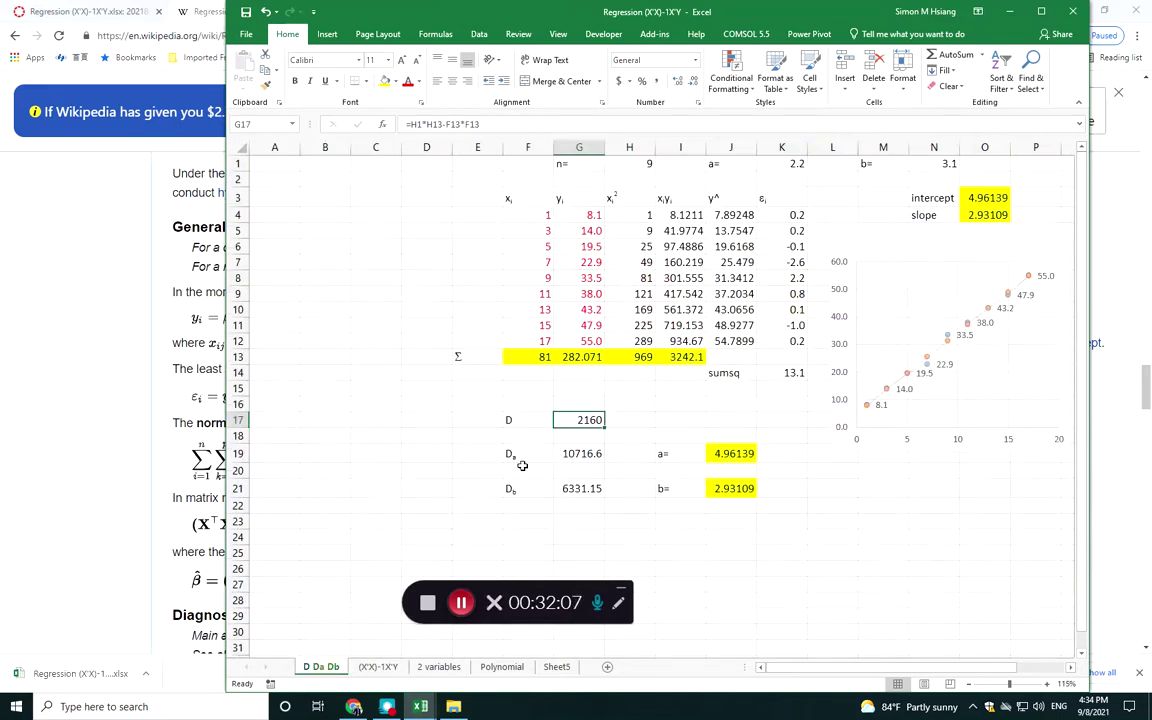
click(446, 126)
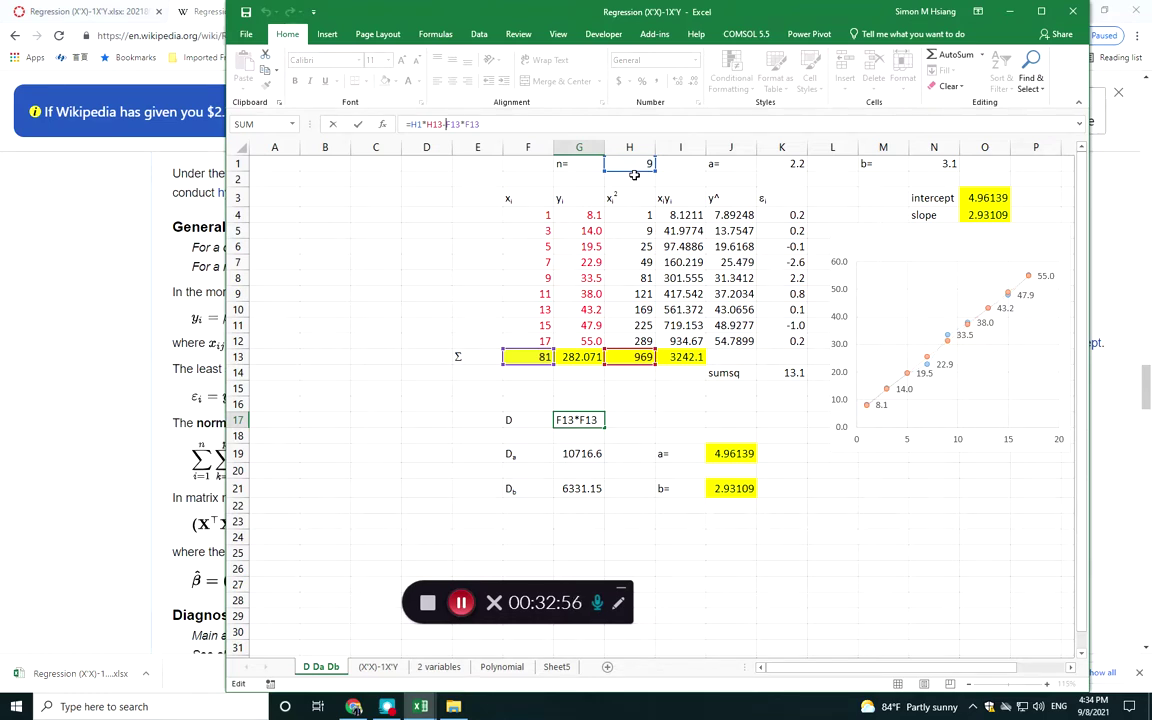
Insert a reference to F6 of the 2 variables sheet into the determinant formula in G17, directly before F13*F13
click(439, 666)
click(419, 251)
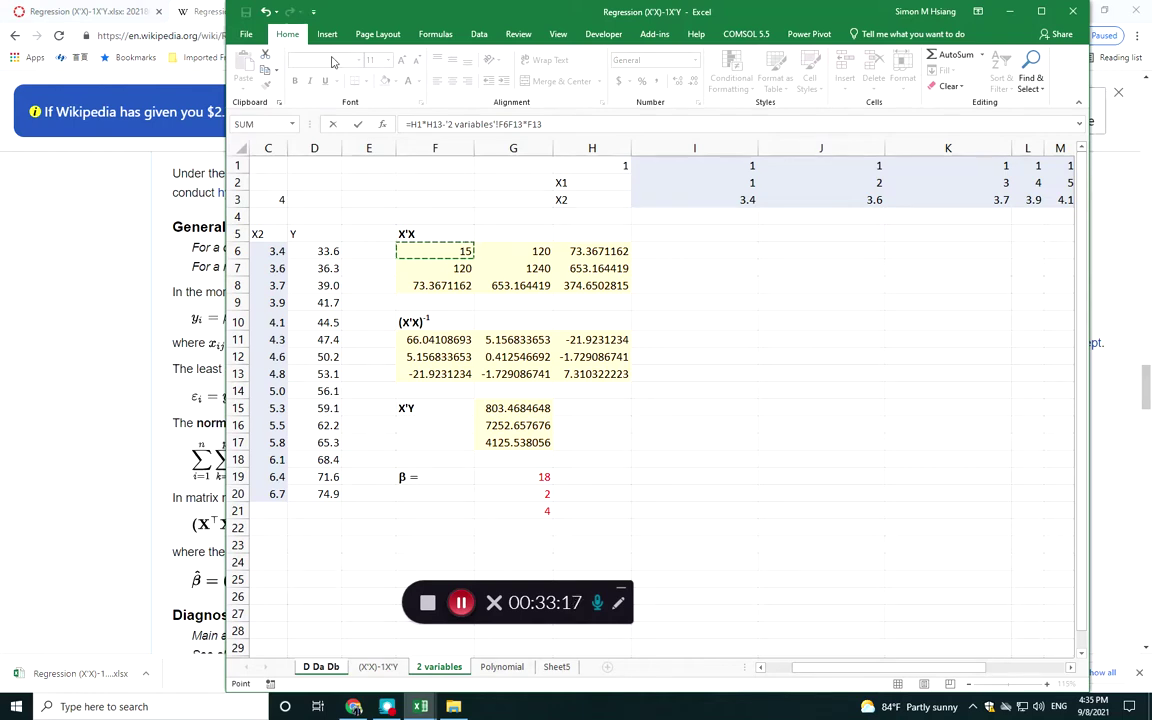
click(245, 33)
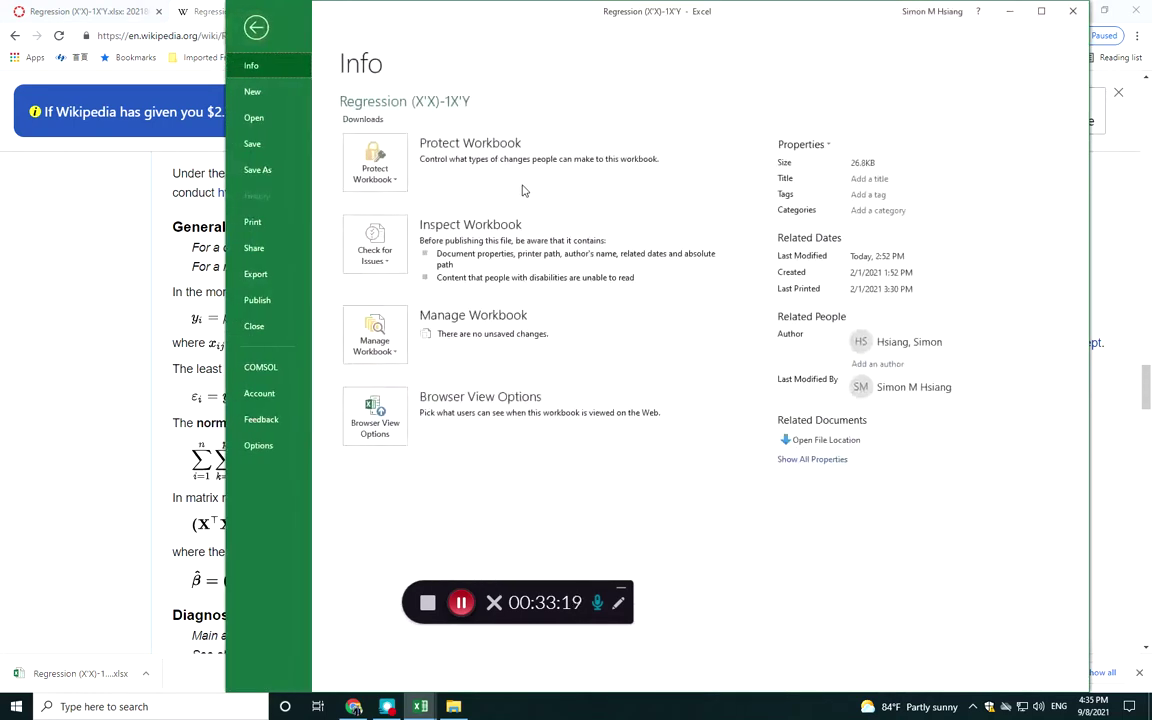
key(Escape)
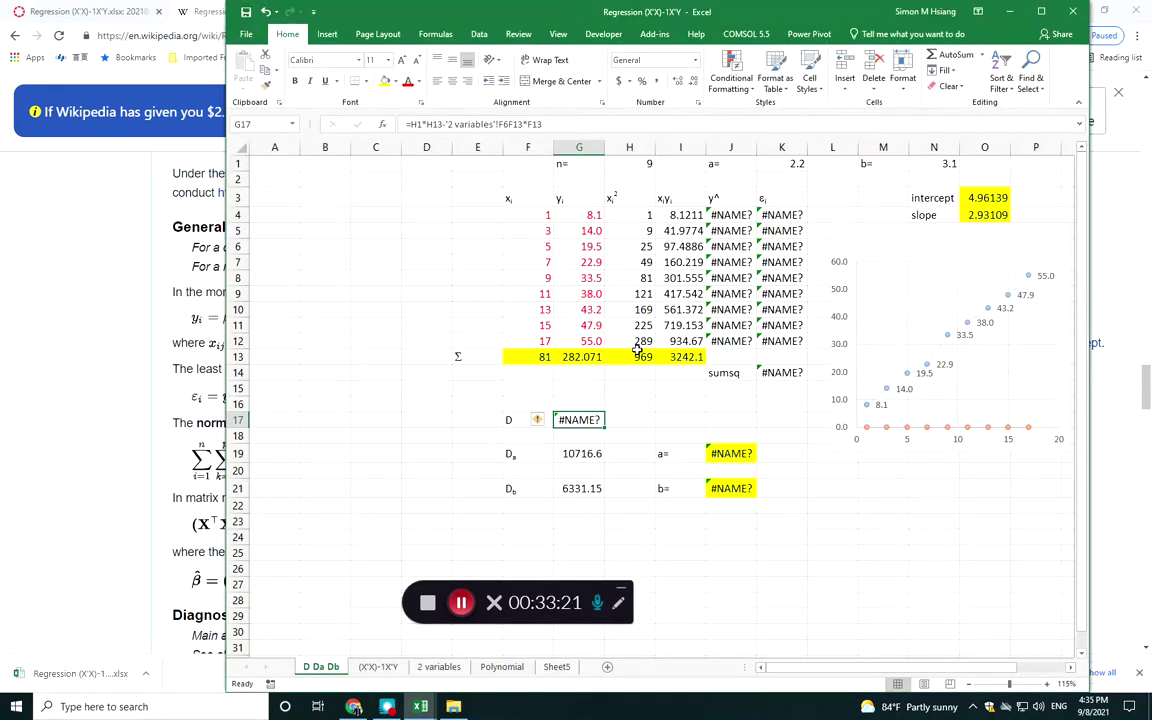
On the 2 variables sheet, color the value in F6 red and select the X'X matrix in F6:H8
click(439, 666)
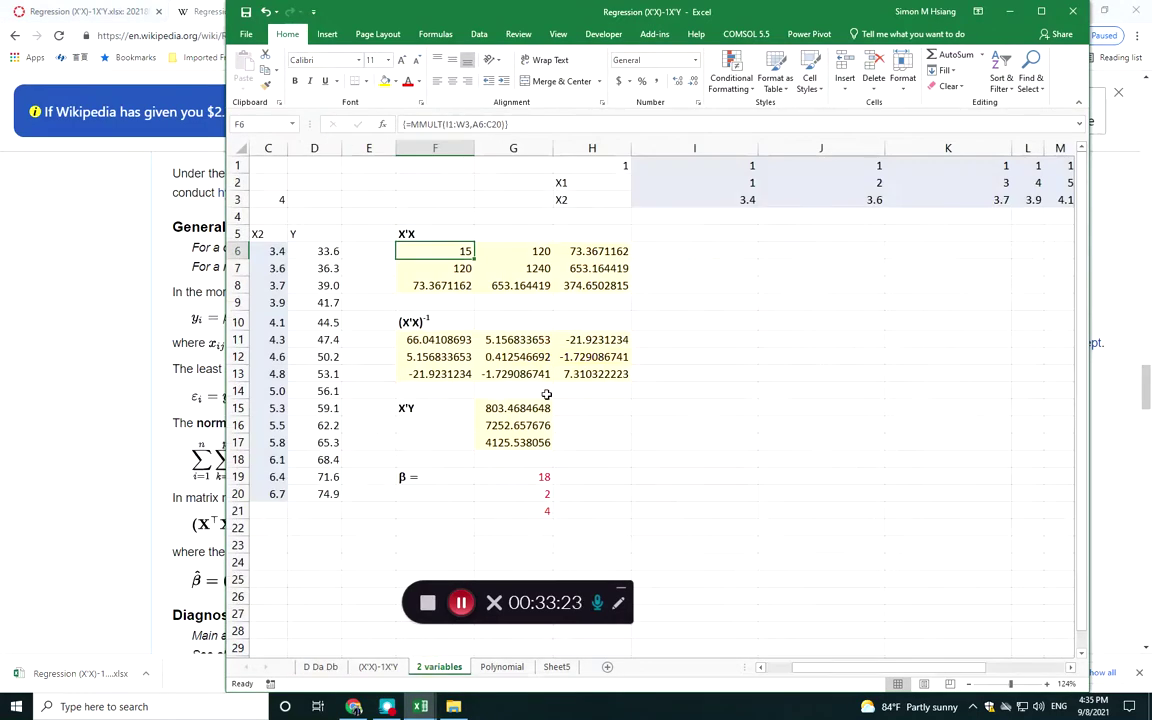
click(452, 251)
drag(462, 258, 599, 285)
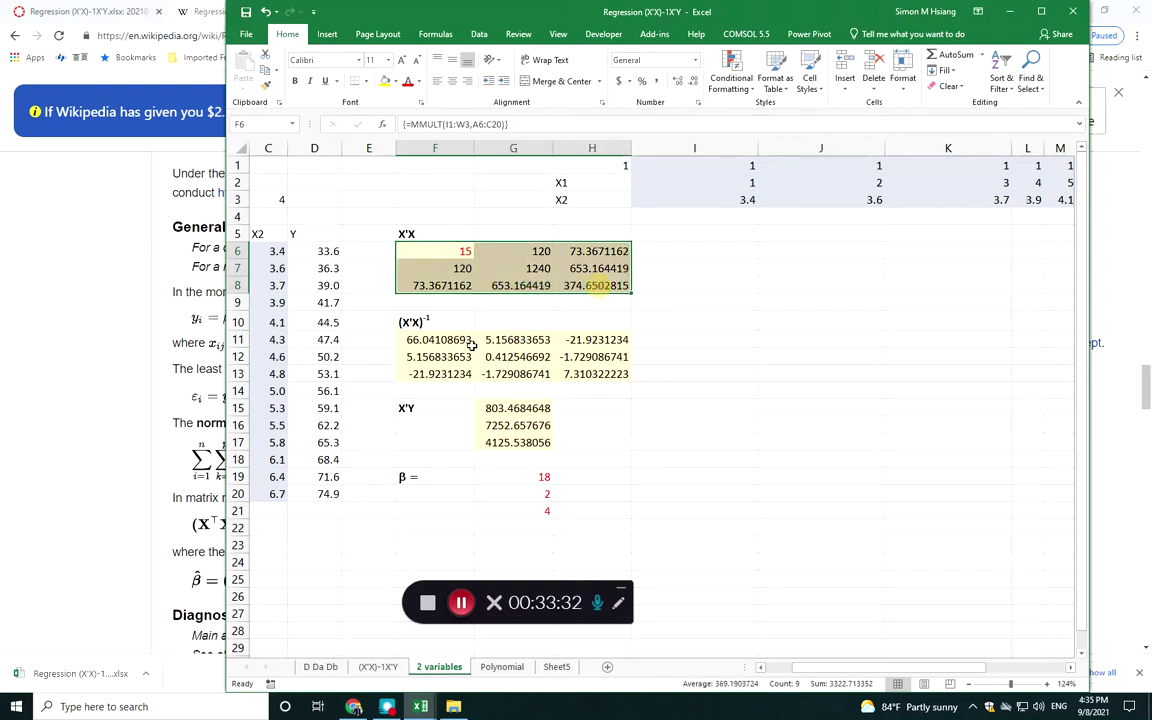
Fill I11:K13 with the array formula =MINVERSE(F11:H13), taking the (X'X)-1 matrix as the source
drag(427, 340, 565, 368)
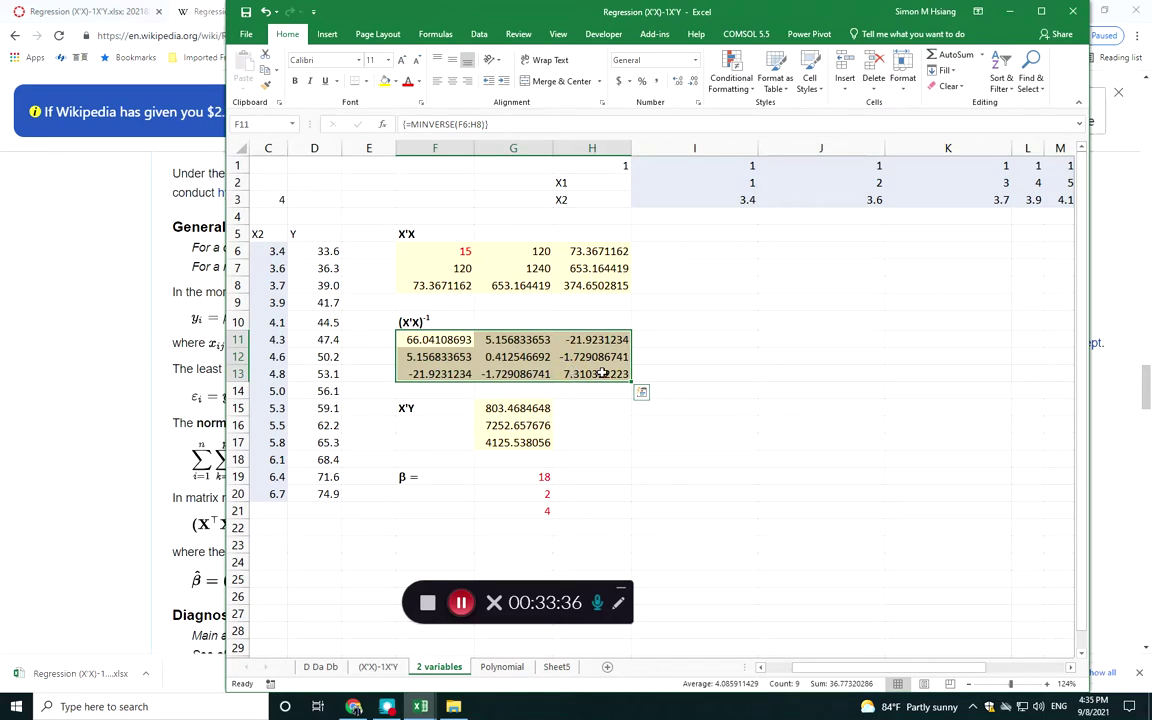
drag(675, 343, 899, 376)
text(=)
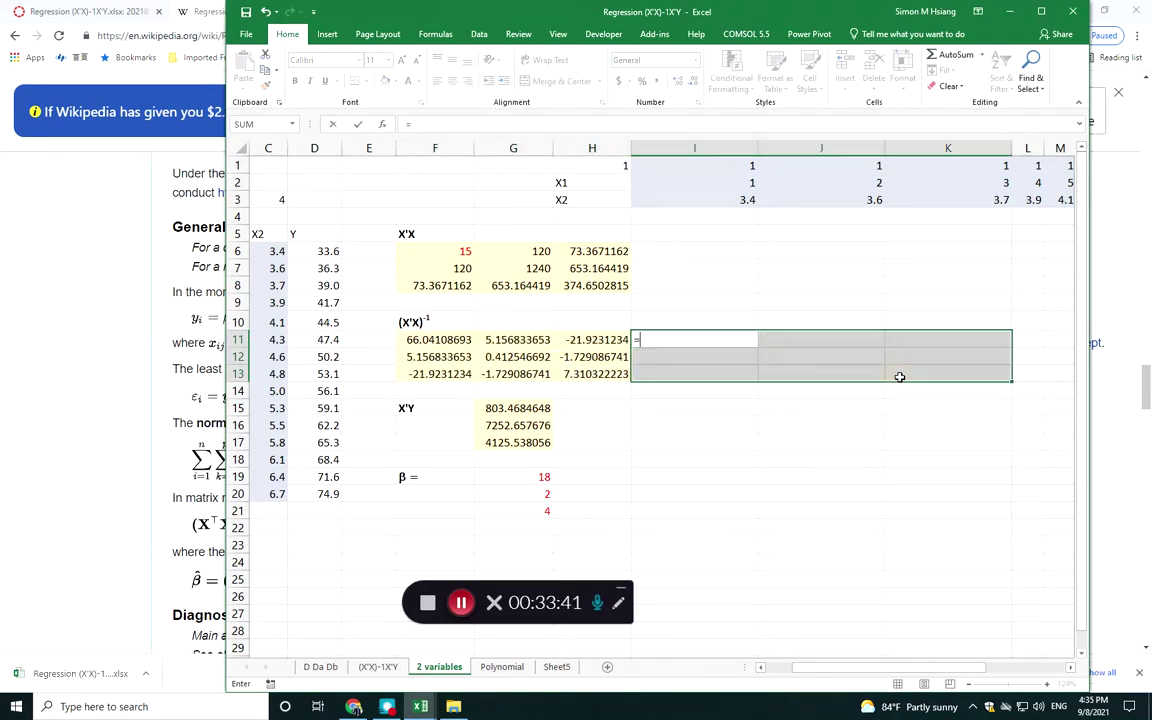
text(m)
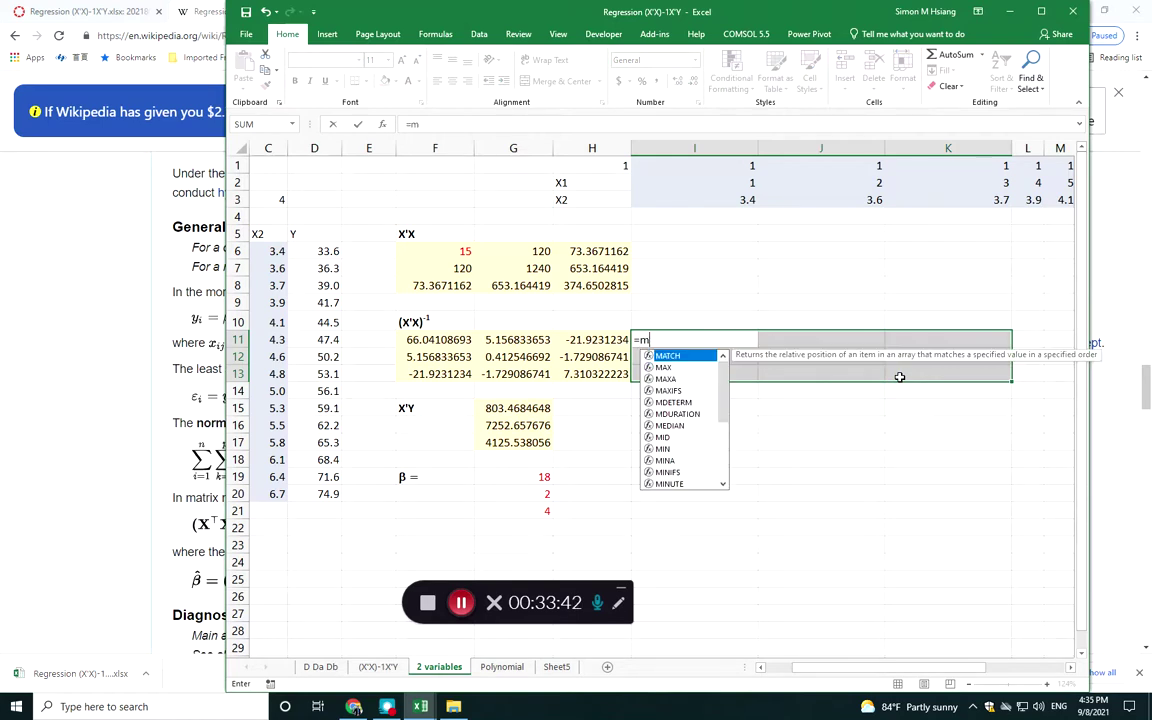
text(inverse()
drag(450, 340, 592, 368)
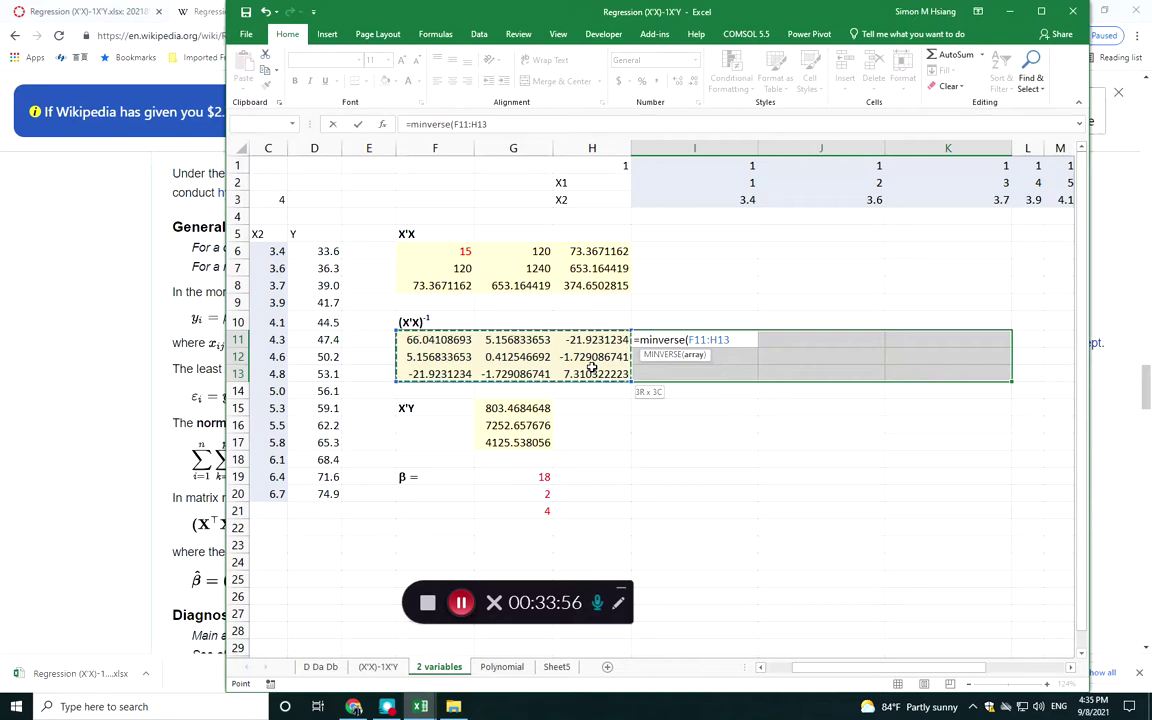
key(ctrl+shift+Return)
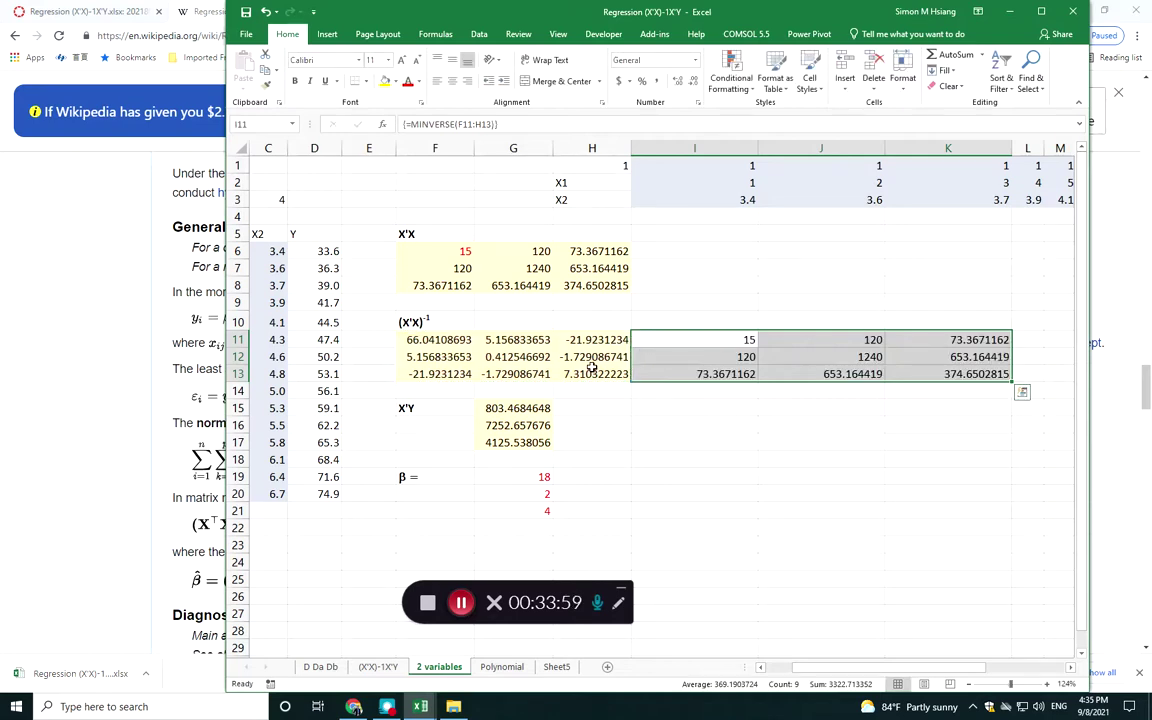
Try to re-enter the MINVERSE array formula over the existing results in I11:K13
click(697, 340)
drag(697, 340, 977, 375)
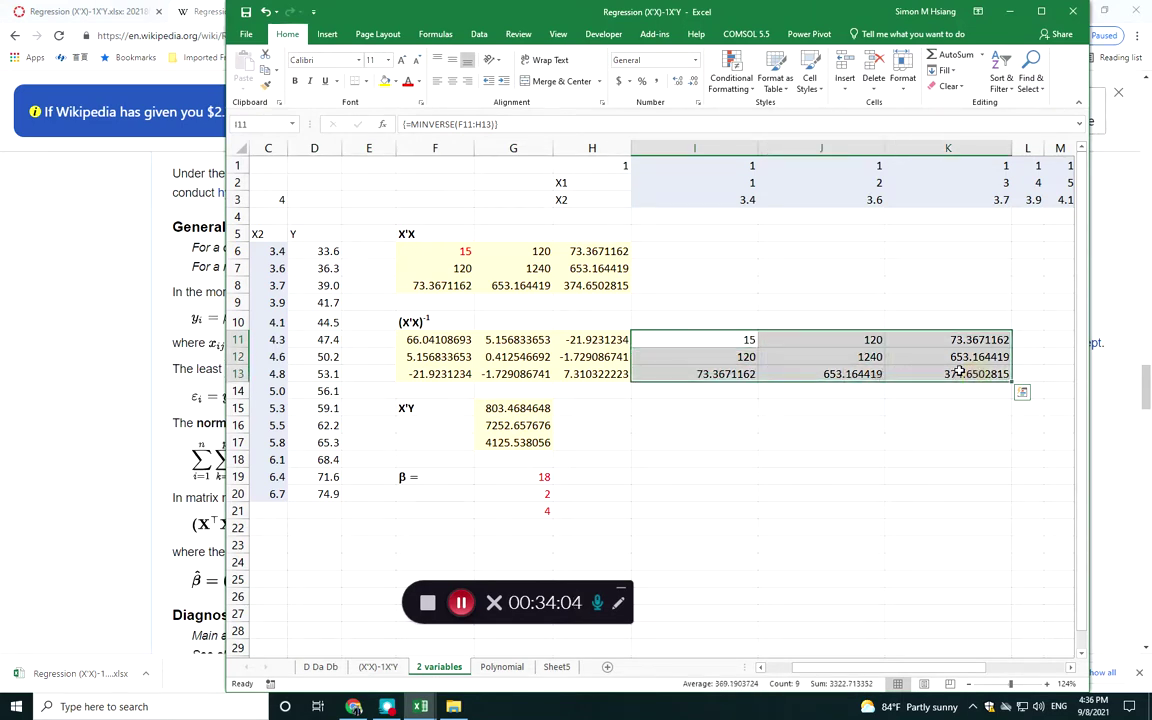
text(=)
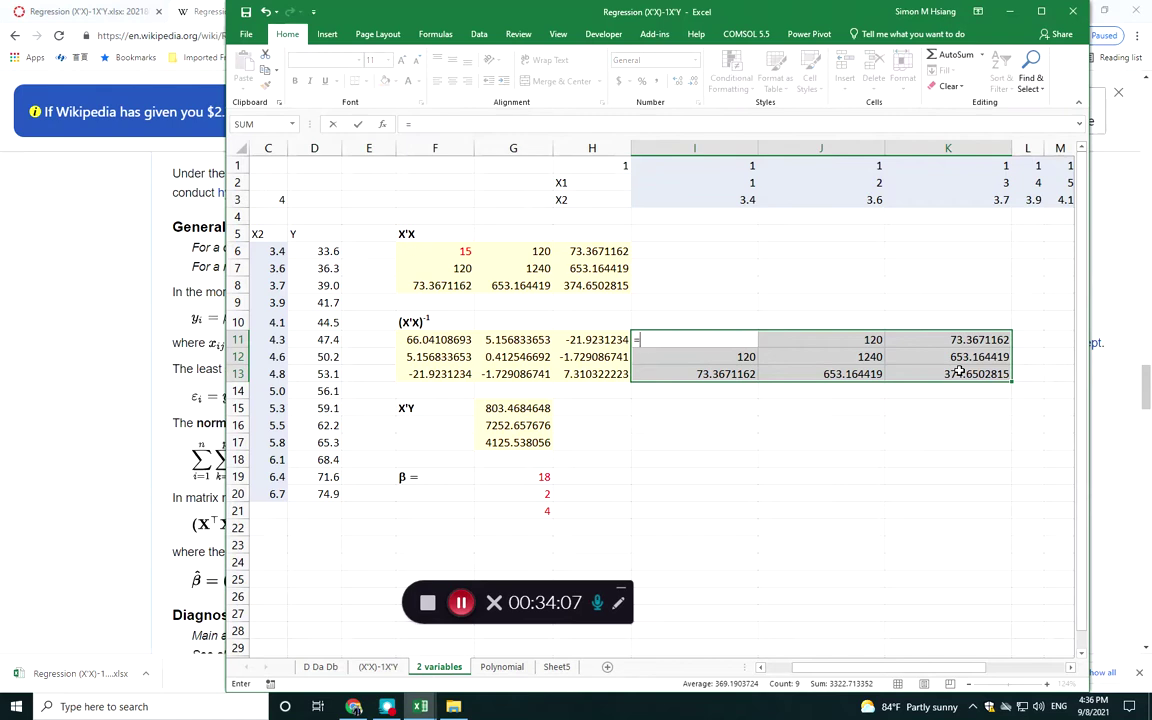
text(minv)
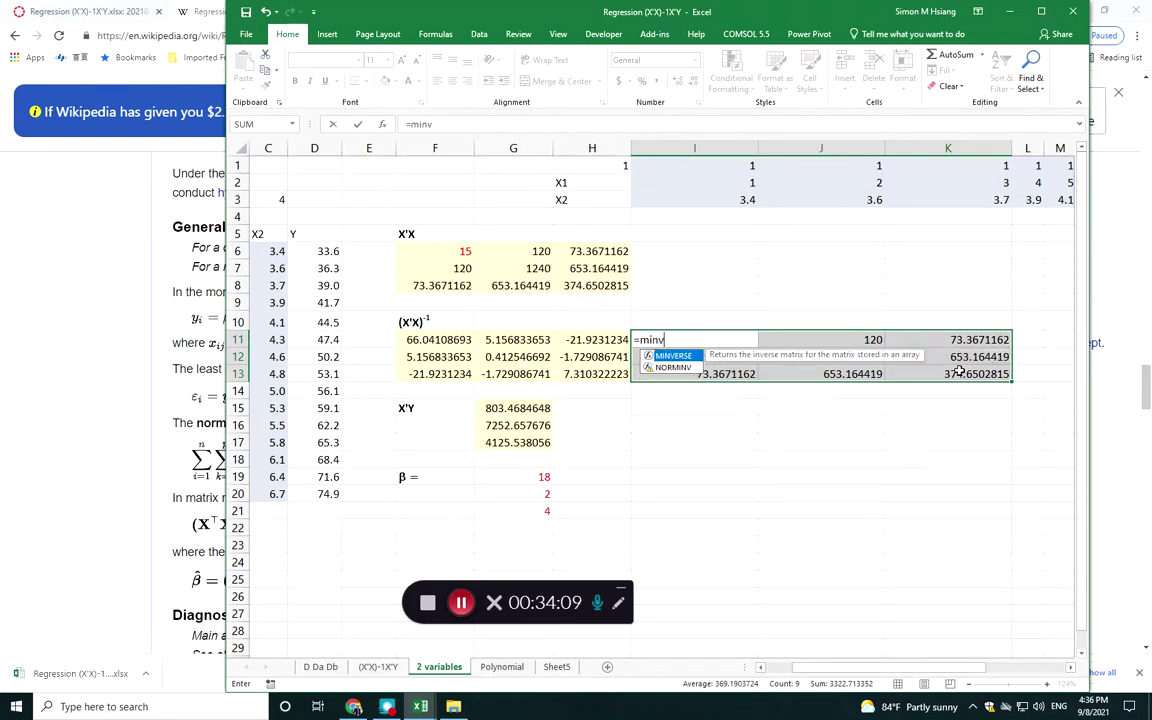
key(Tab)
text(f11:h13)
key(ctrl+shift+Return)
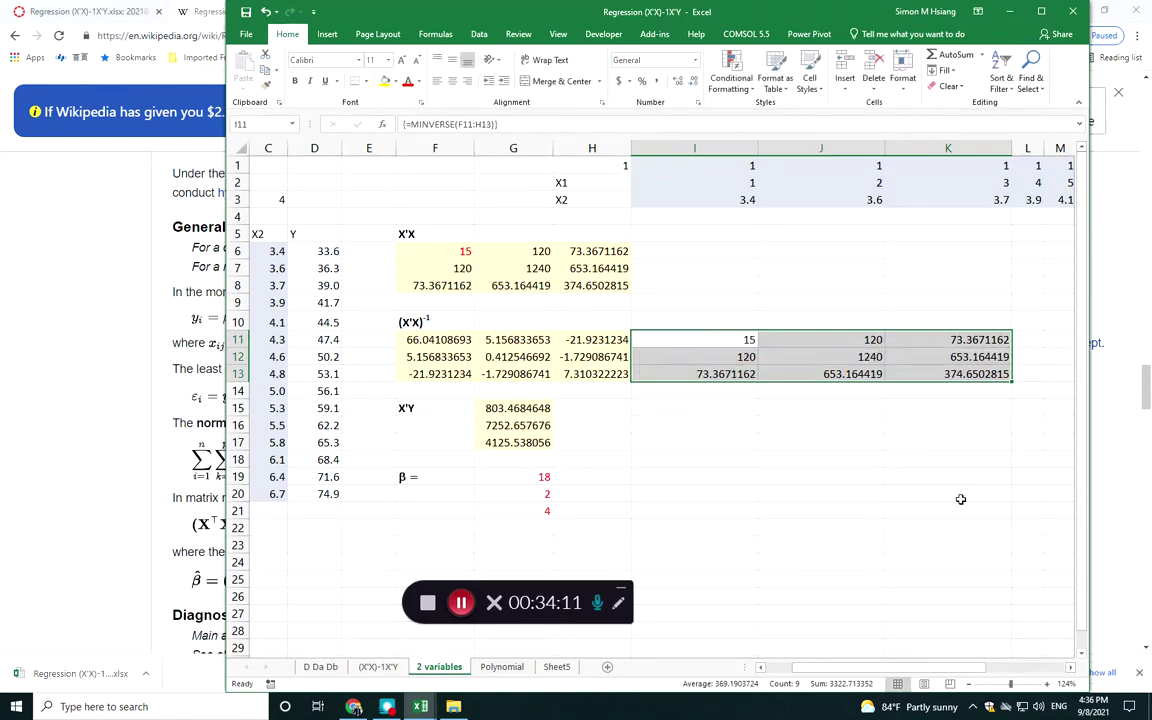
Replace the array formula in I11:K13 with =MINVERSE(F6:H8) to invert the X'X matrix
click(800, 442)
drag(409, 340, 630, 370)
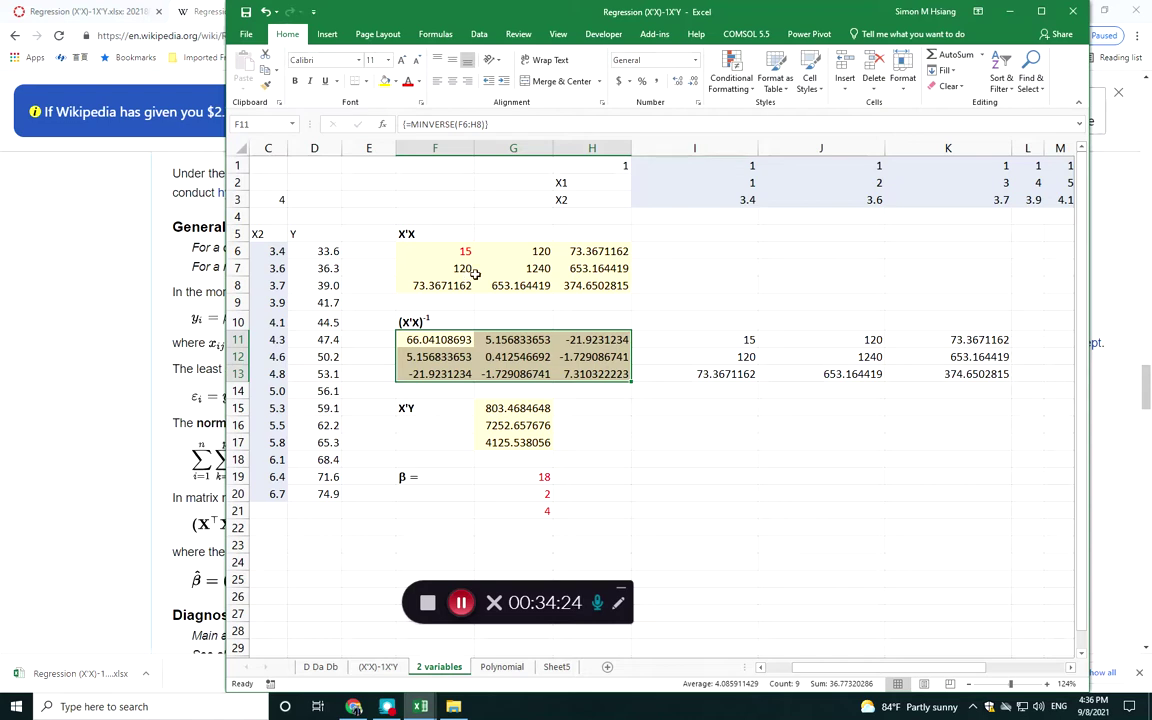
drag(704, 337, 905, 376)
text(=minverse)
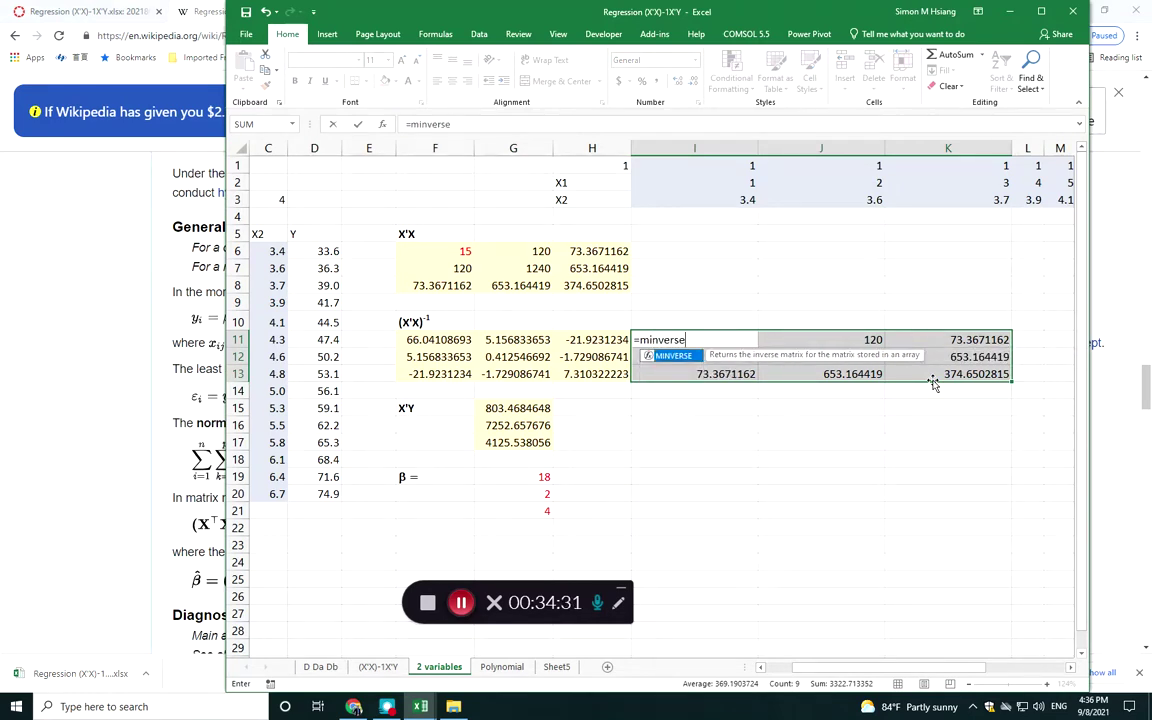
text(()
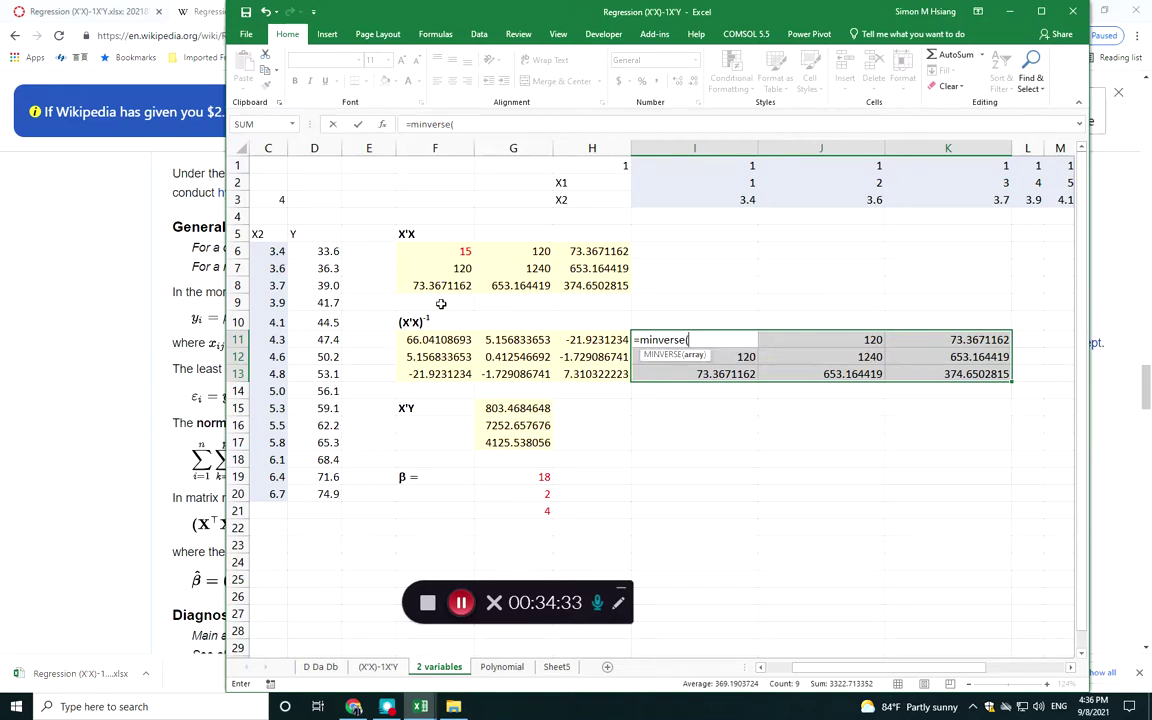
drag(410, 252, 594, 285)
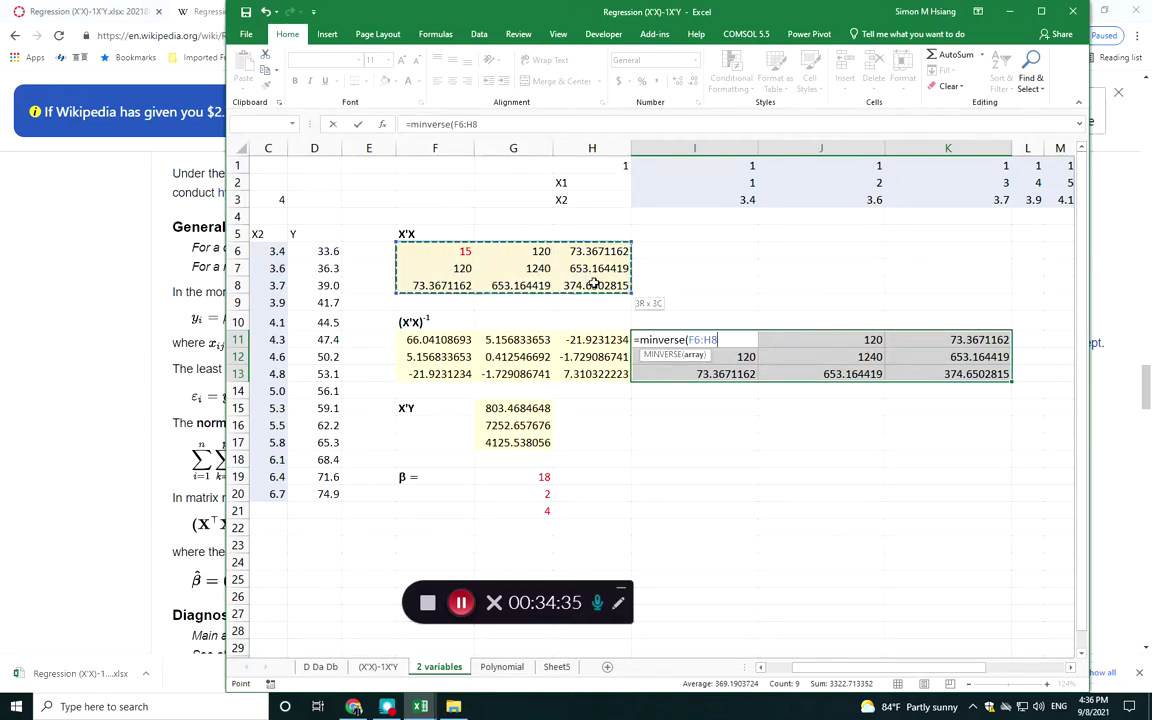
key(ctrl+shift+Return)
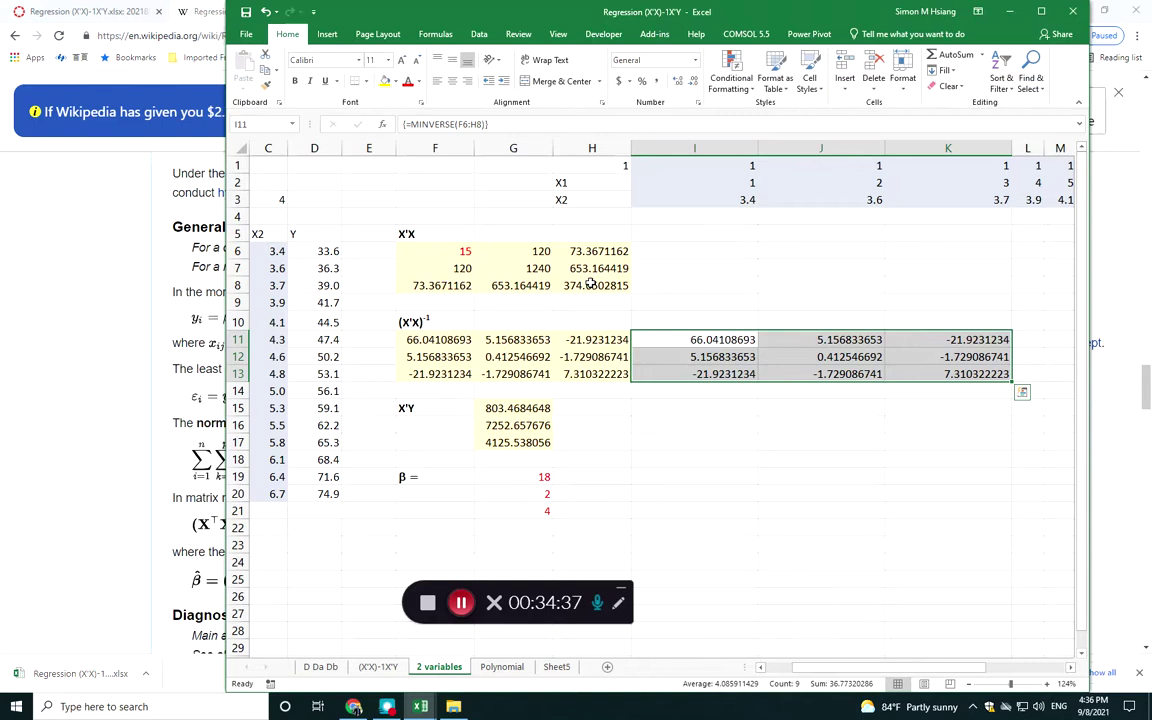
Clear the duplicate inverse matrix from I11:K13
drag(690, 342, 915, 368)
key(Return)
key(Delete)
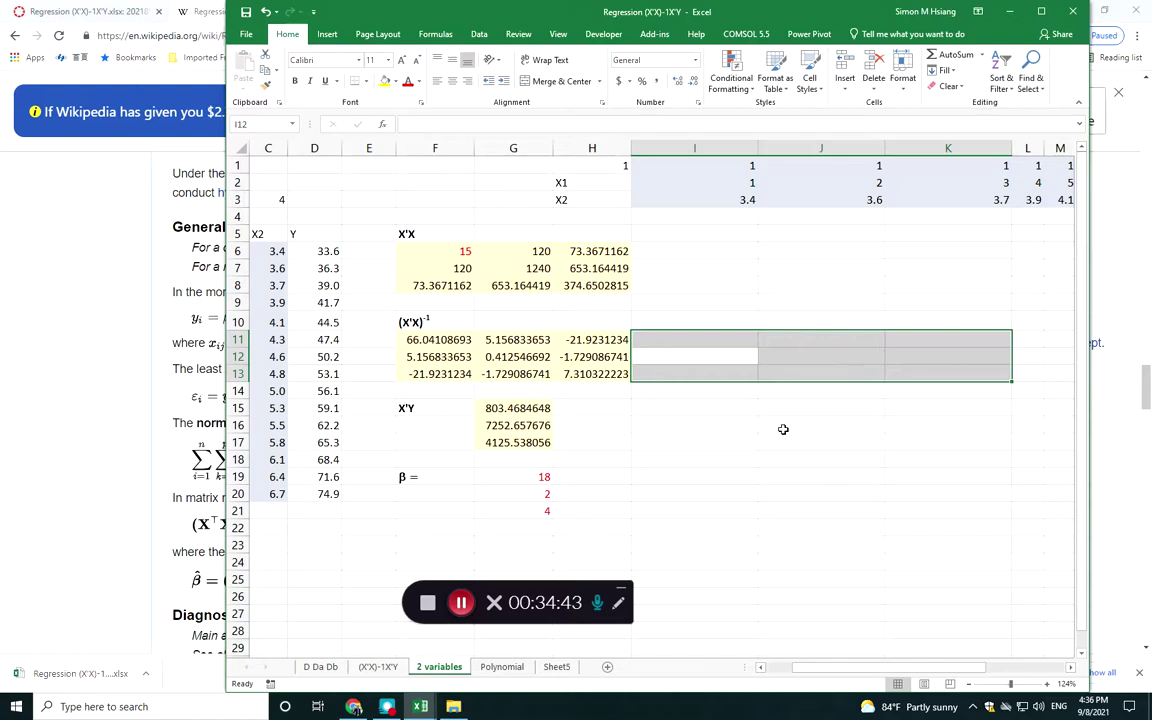
Fill I15:I17 with the array formula =MMULT(I1:W3,D6:D20) to multiply the transposed matrix by the Y column
click(516, 408)
drag(516, 408, 517, 441)
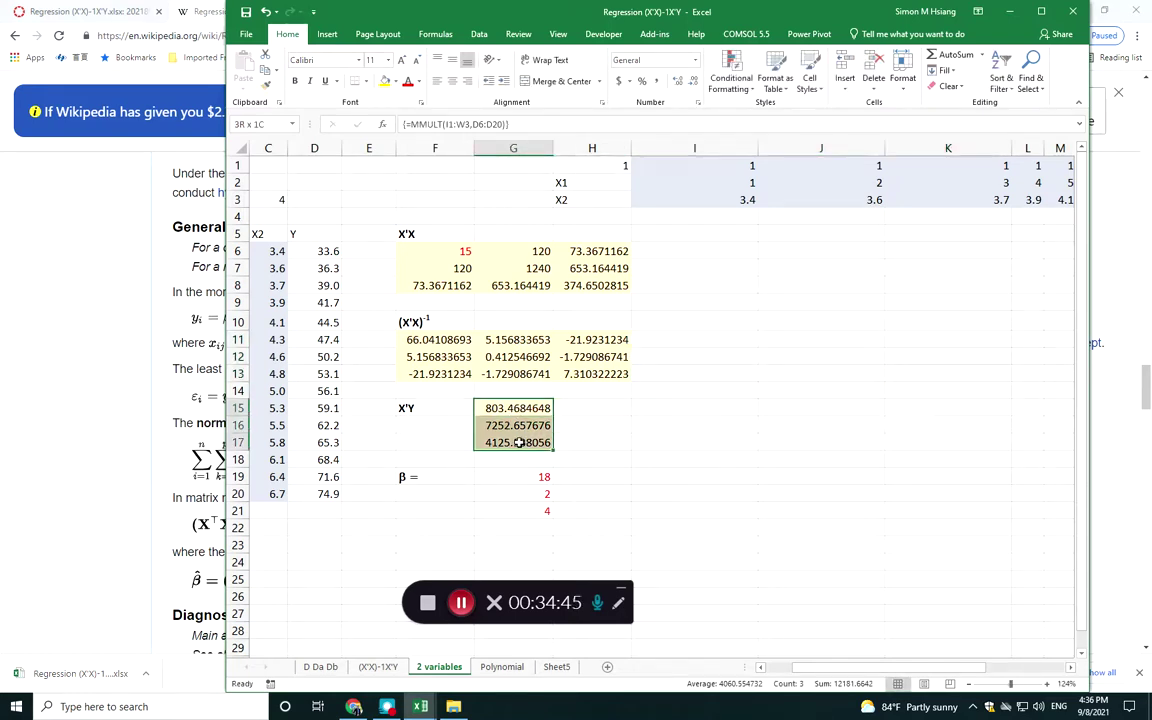
drag(674, 404, 671, 441)
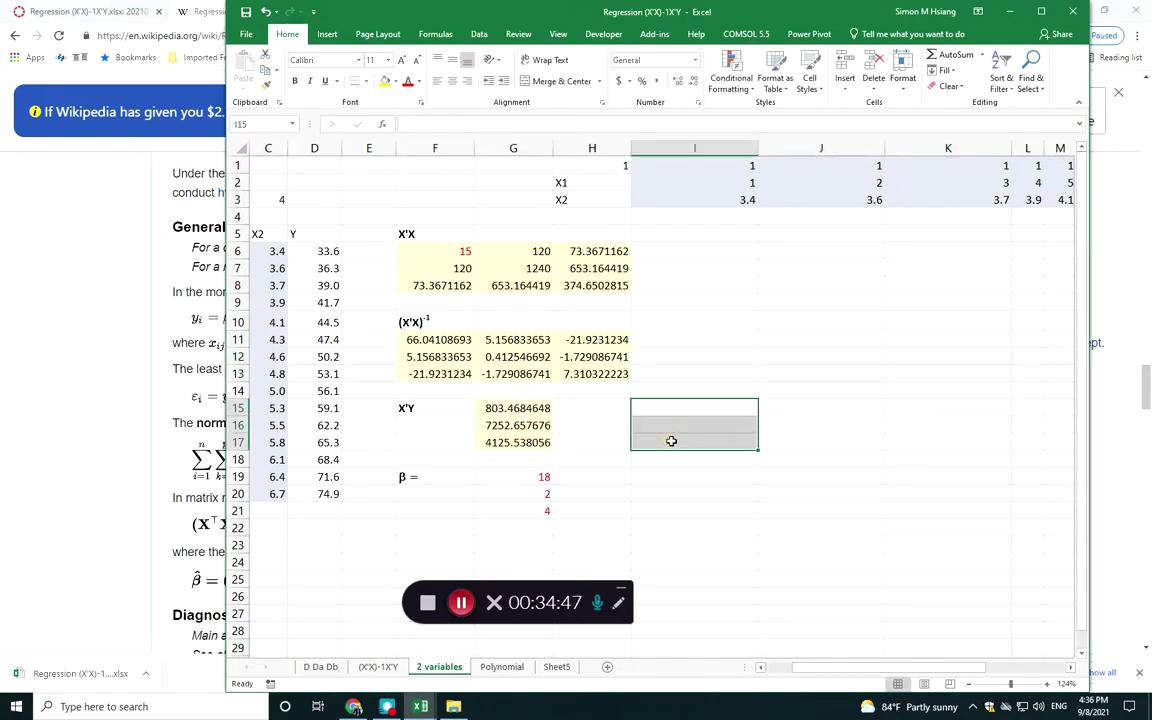
text(=mm)
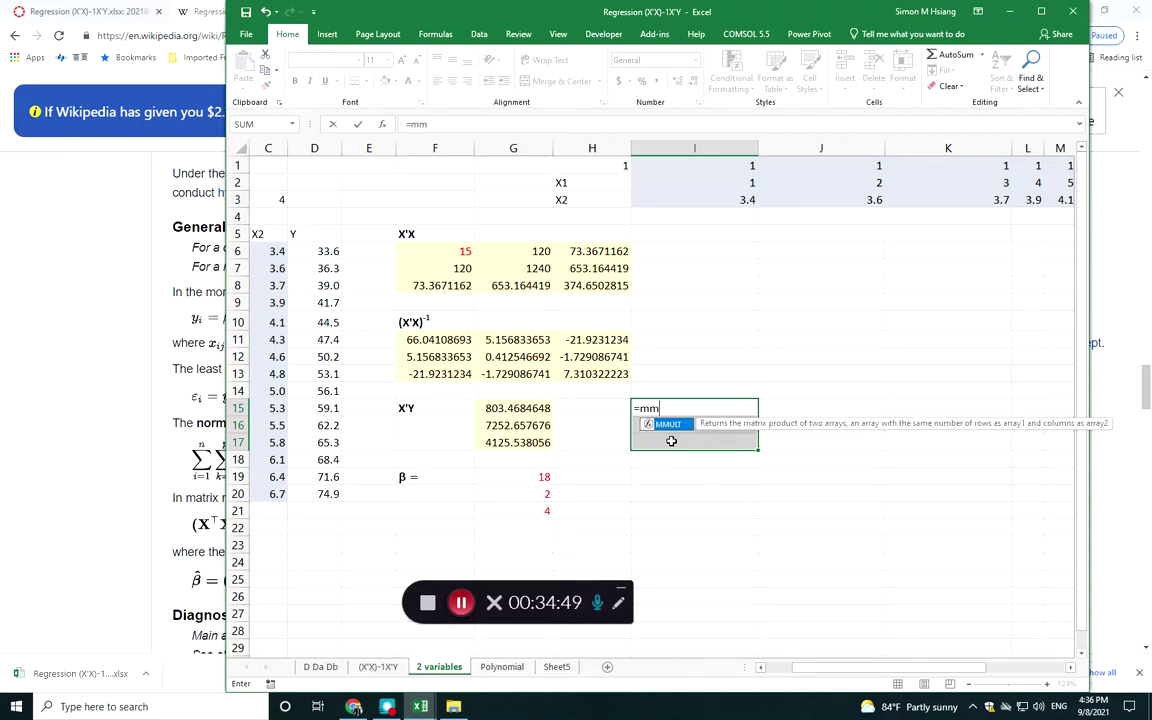
text(ult()
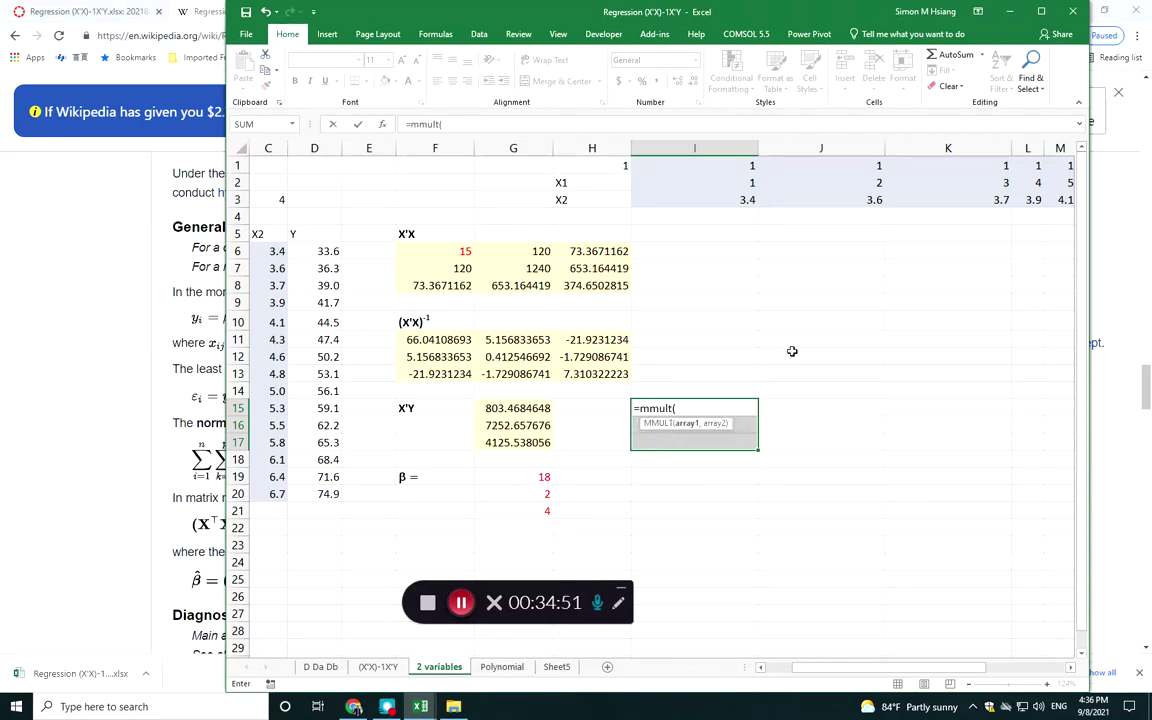
click(705, 165)
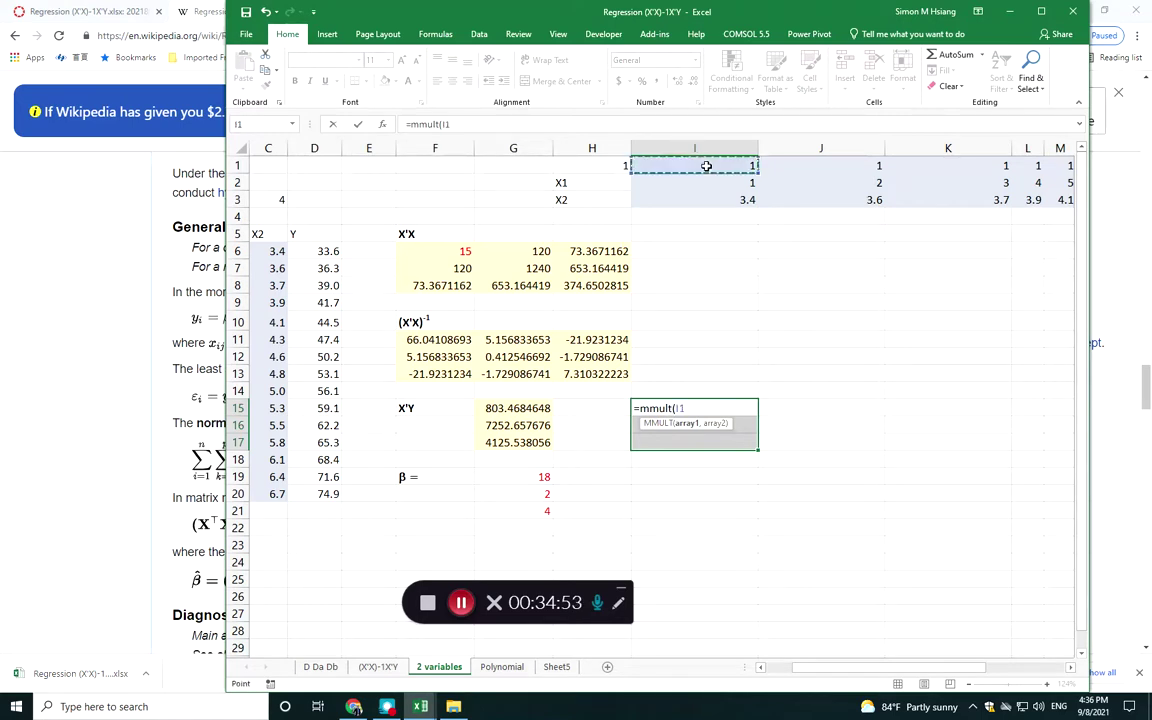
key(ctrl+shift+Right)
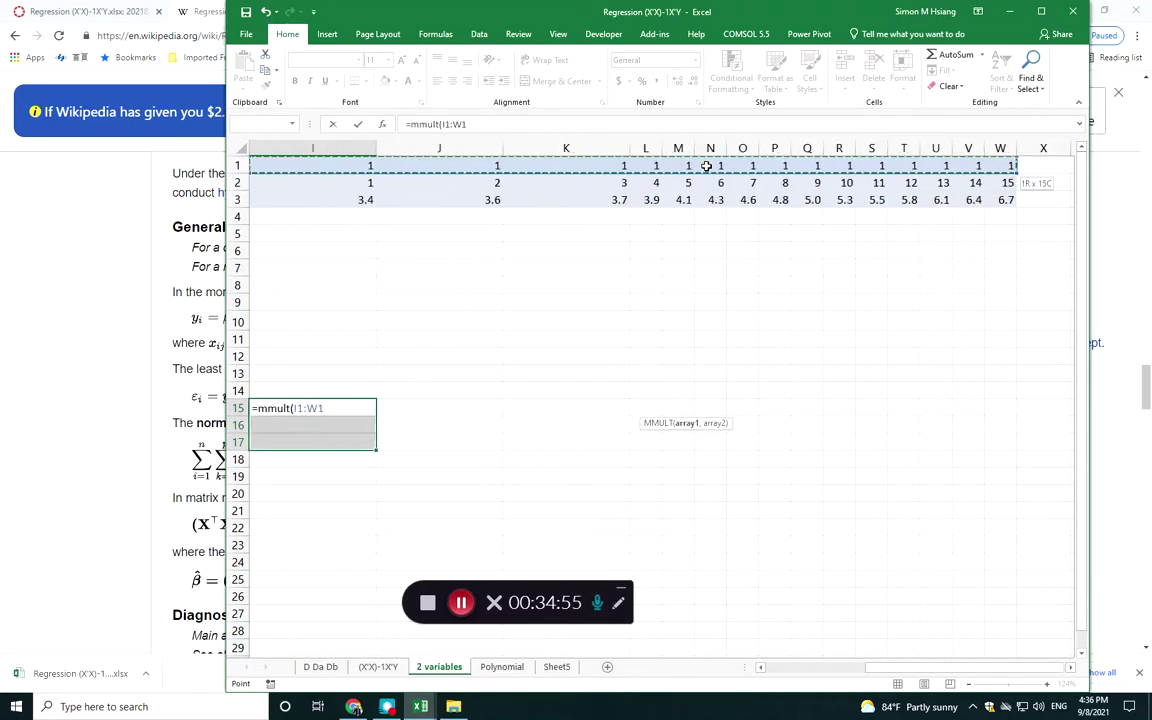
key(ctrl+shift+Down)
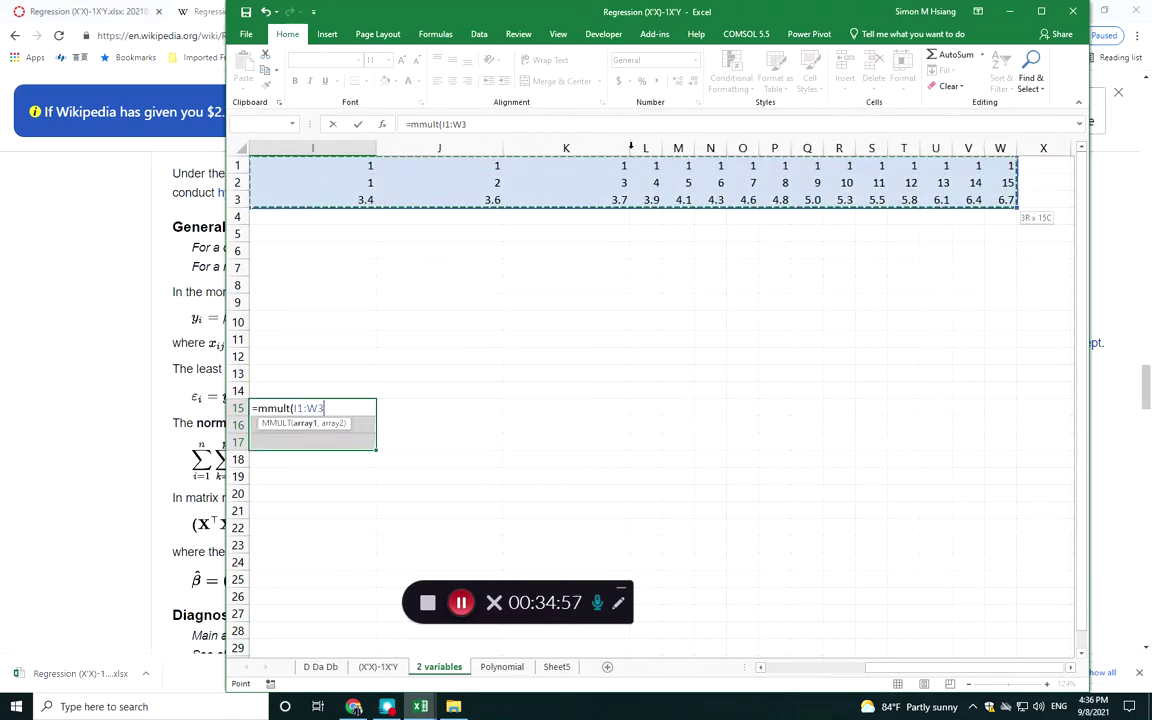
click(510, 121)
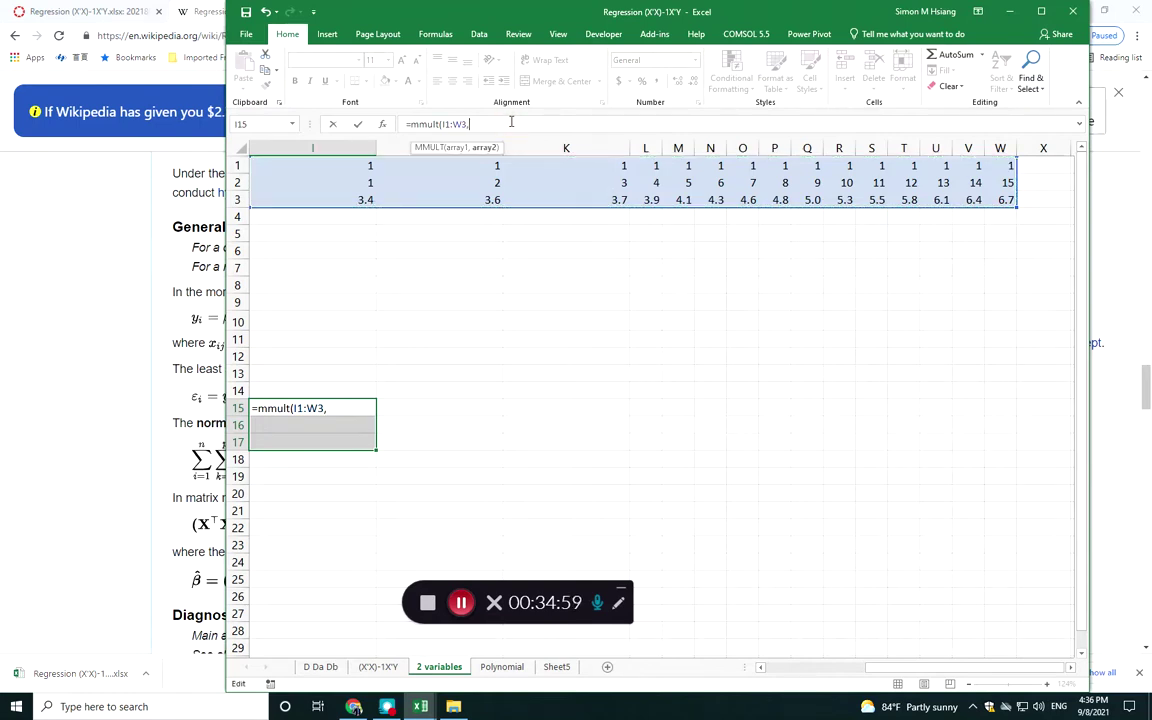
text(,)
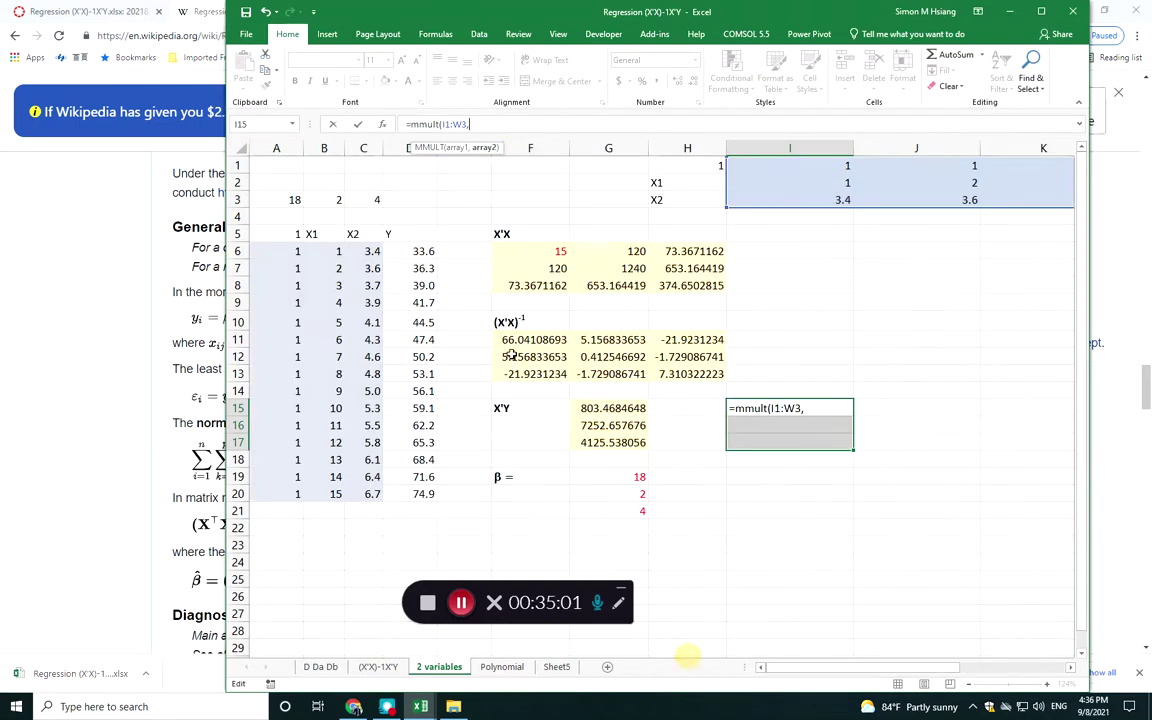
drag(422, 251, 415, 494)
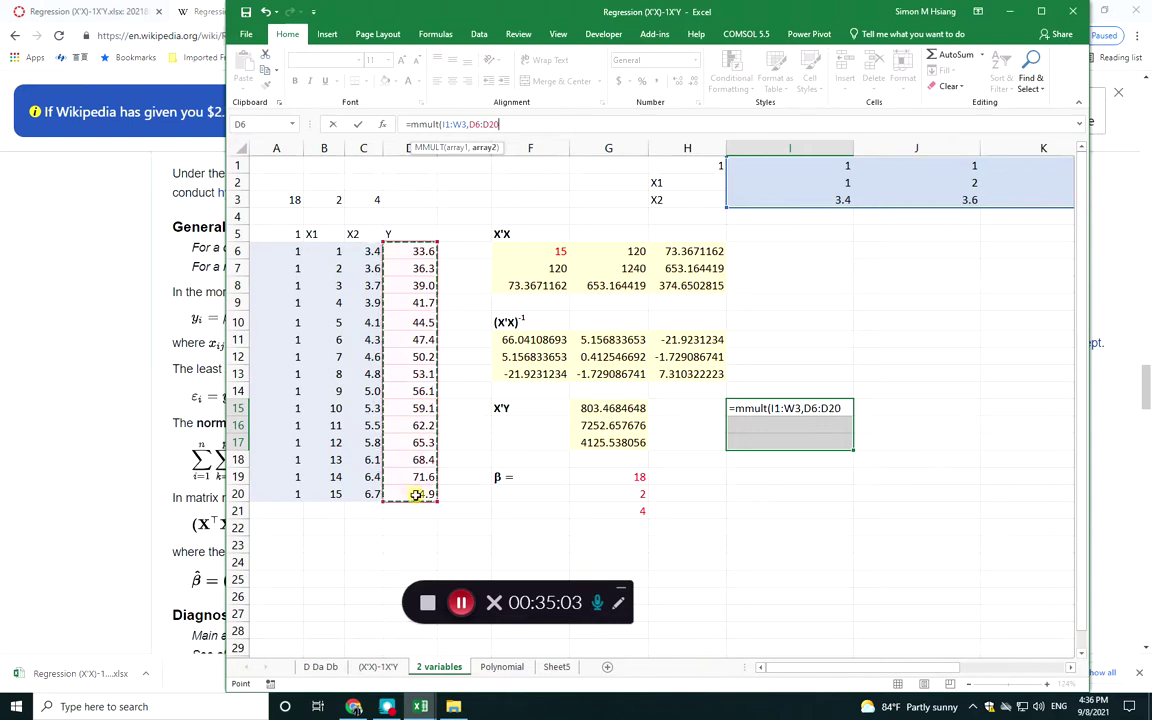
key(ctrl+shift+Return)
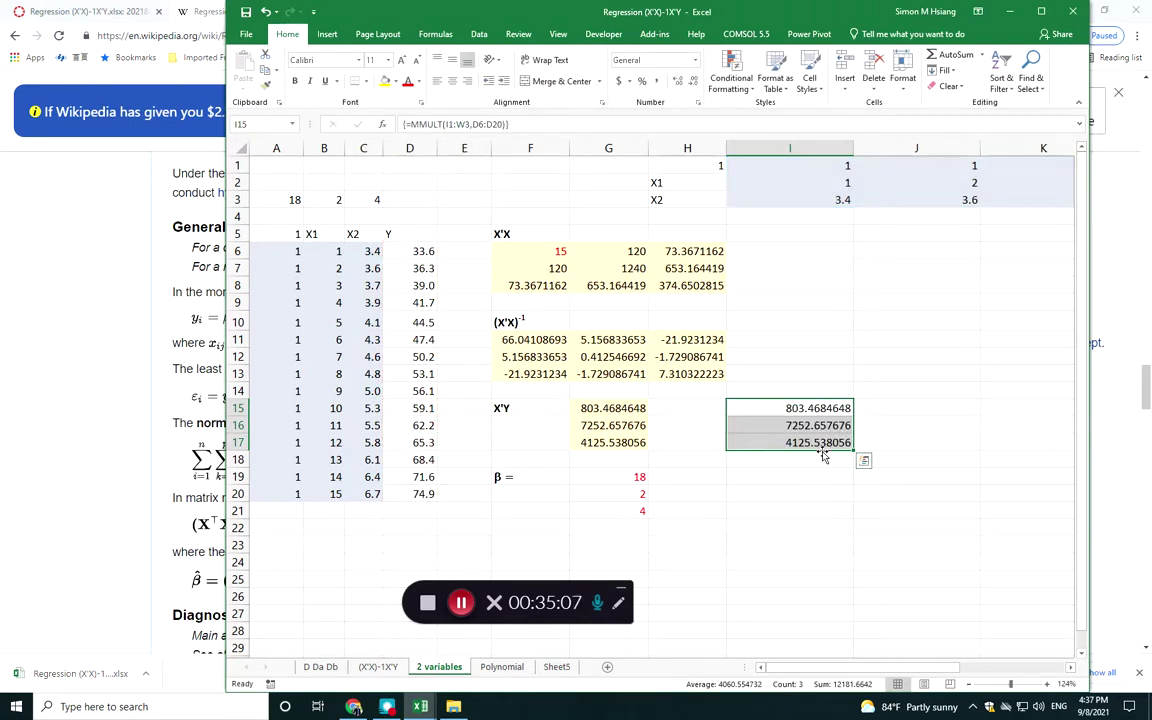
Check the β formula in G19:G21, then clear the duplicate X'Y vector from I15:I17
click(629, 484)
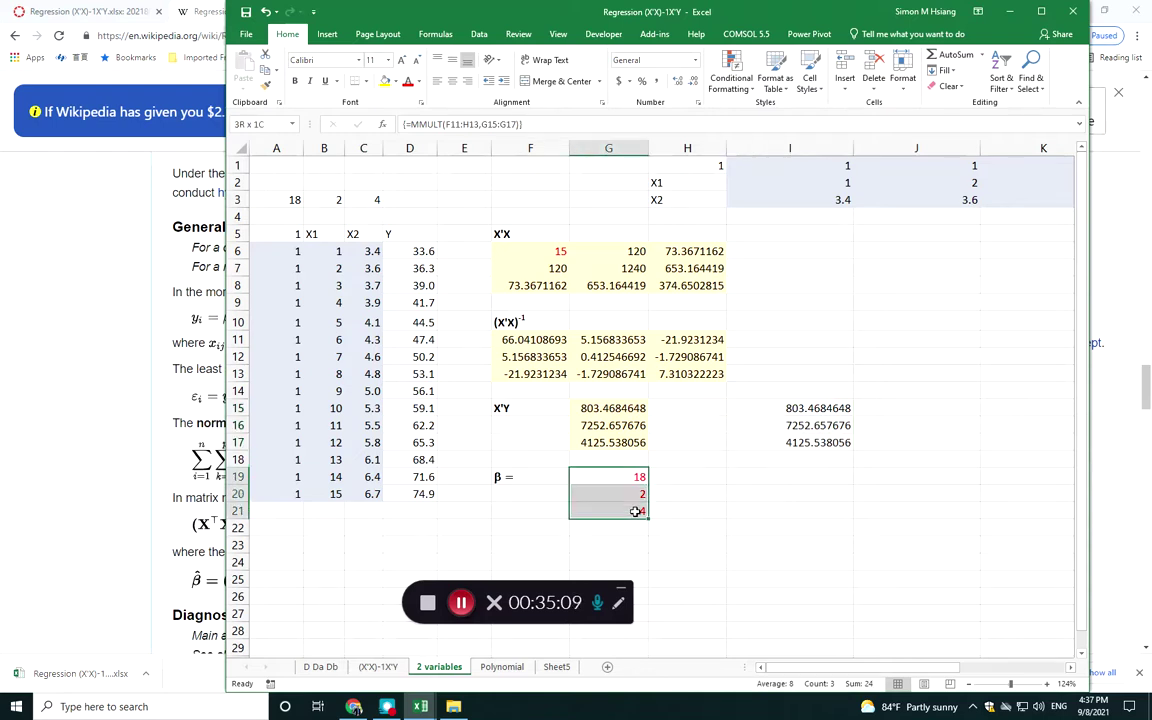
drag(705, 477, 733, 476)
drag(769, 414, 795, 402)
key(Delete)
key(Return)
click(792, 452)
key(Delete)
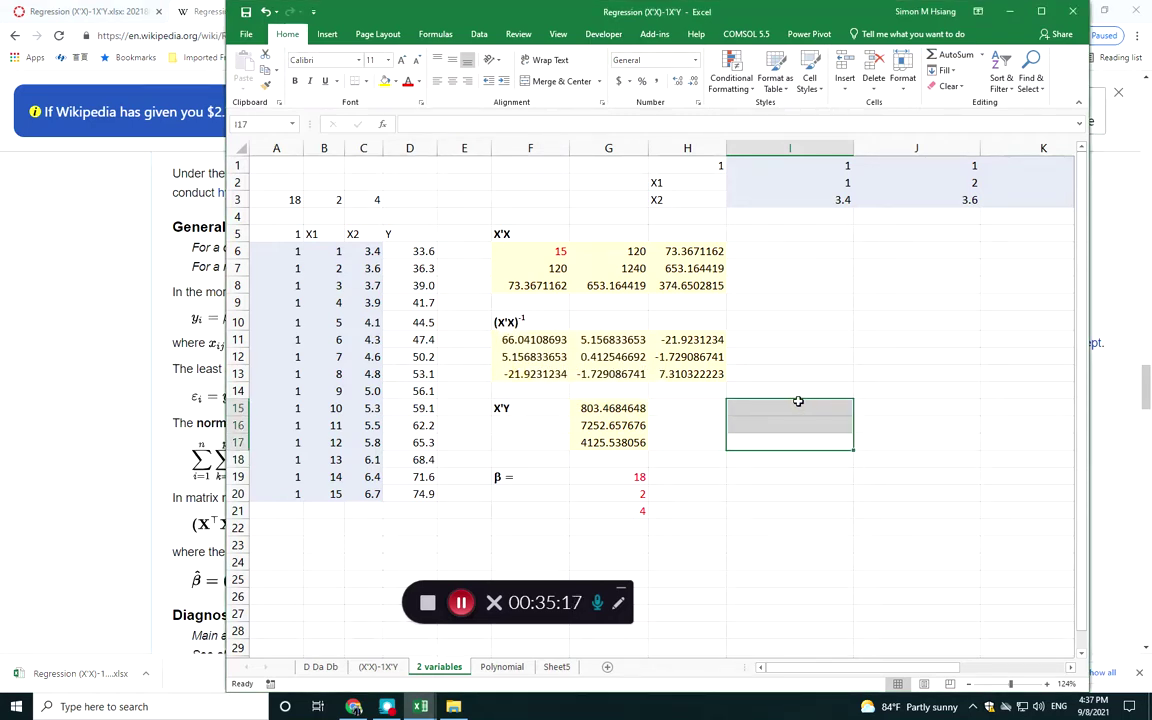
Fill I19:I21 with the array formula =MMULT(F11:H13,G15:G17) to multiply the inverse matrix by the X'Y vector
drag(761, 479, 750, 509)
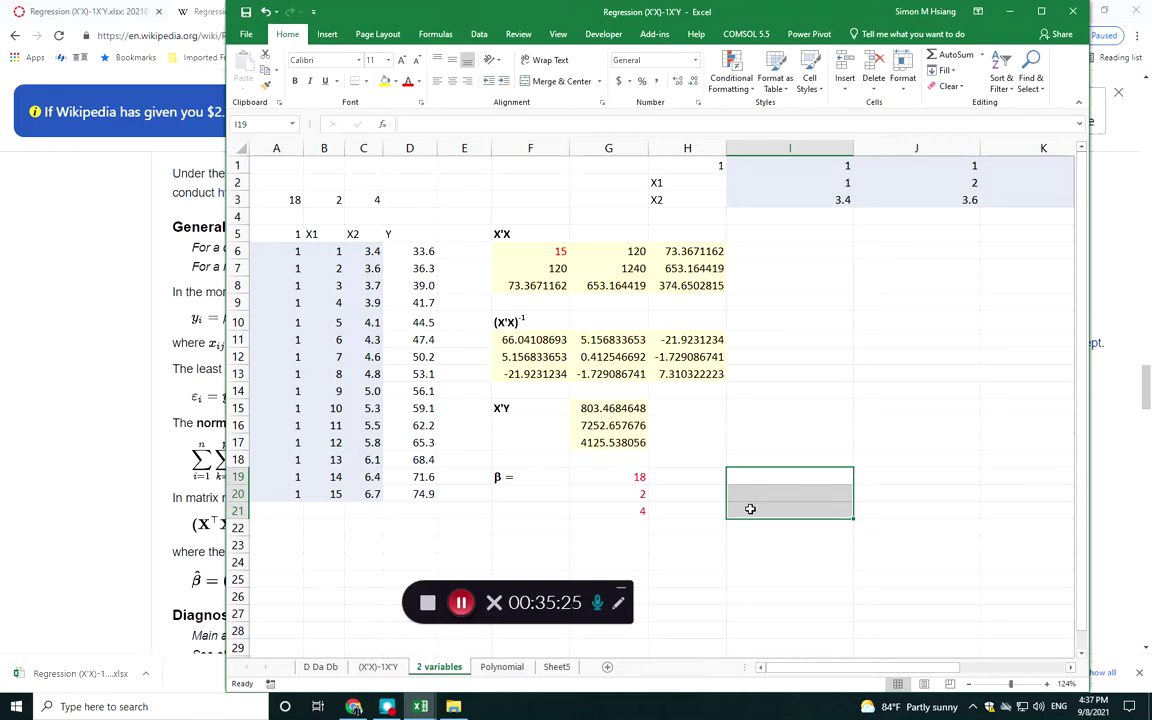
text(=)
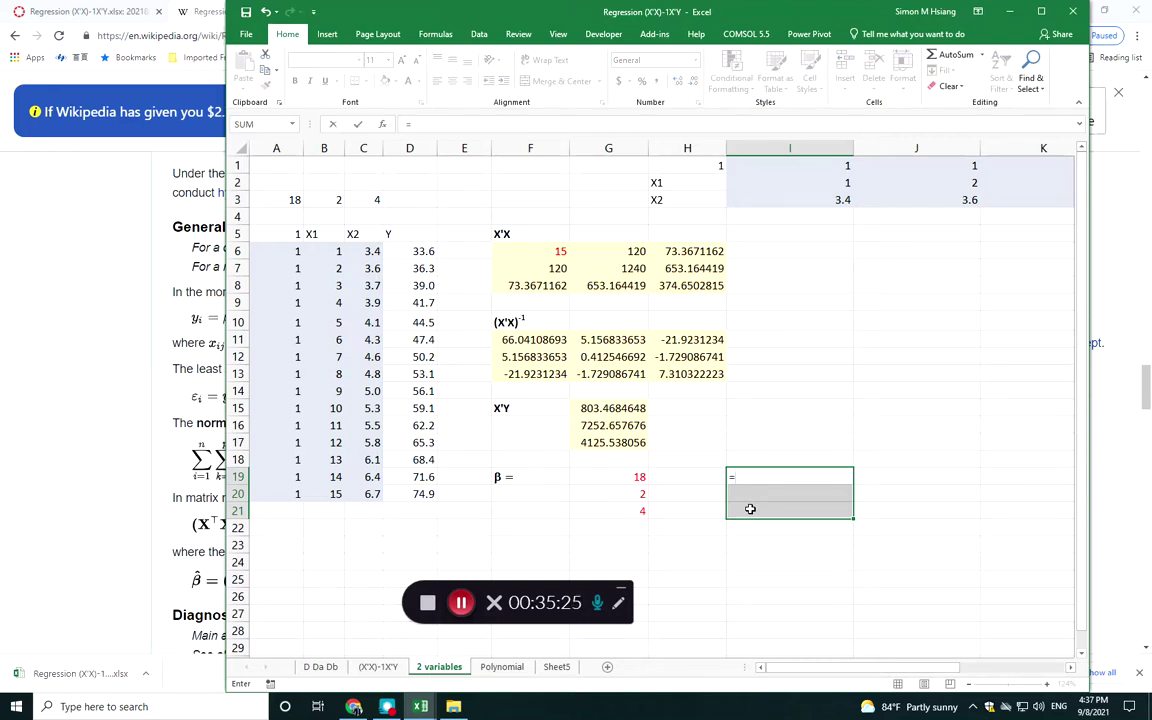
text(mmult()
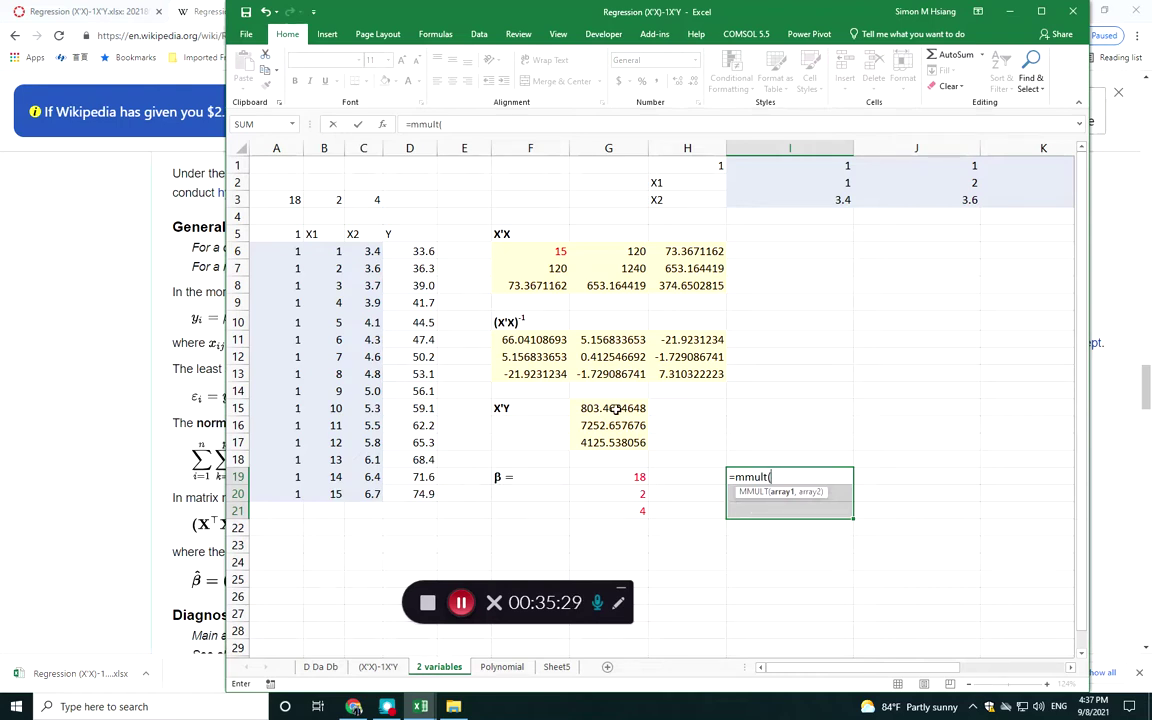
drag(609, 357, 666, 367)
text(,)
drag(600, 411, 614, 447)
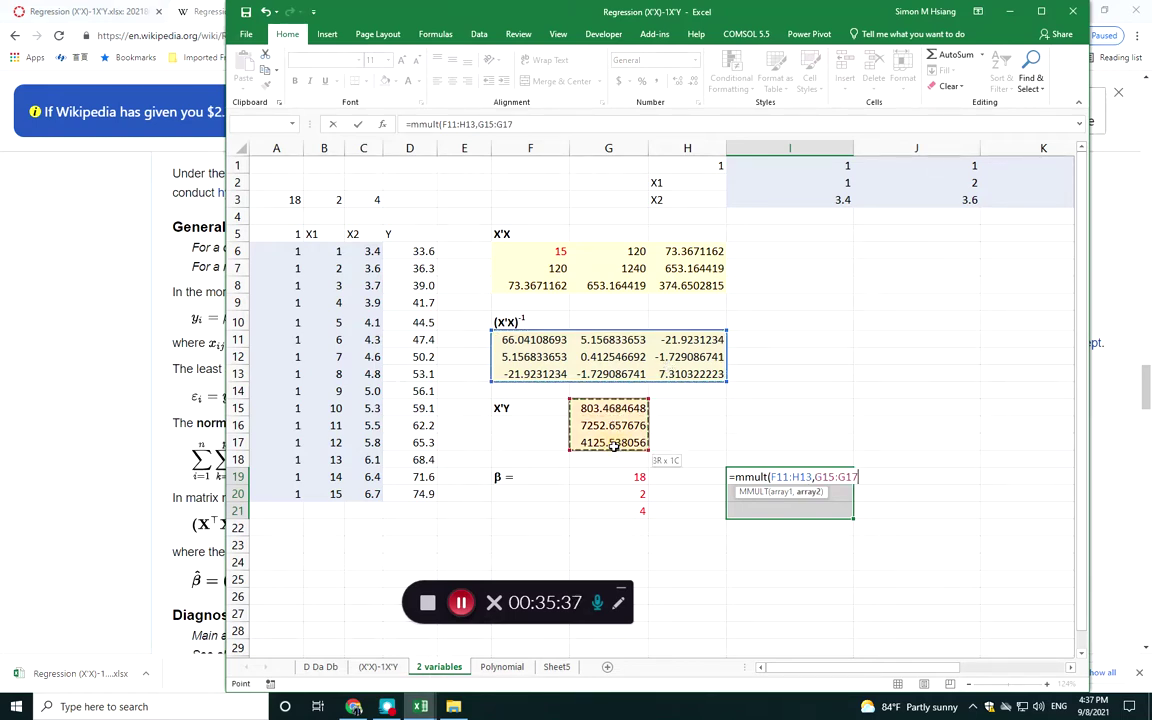
key(ctrl+shift+Return)
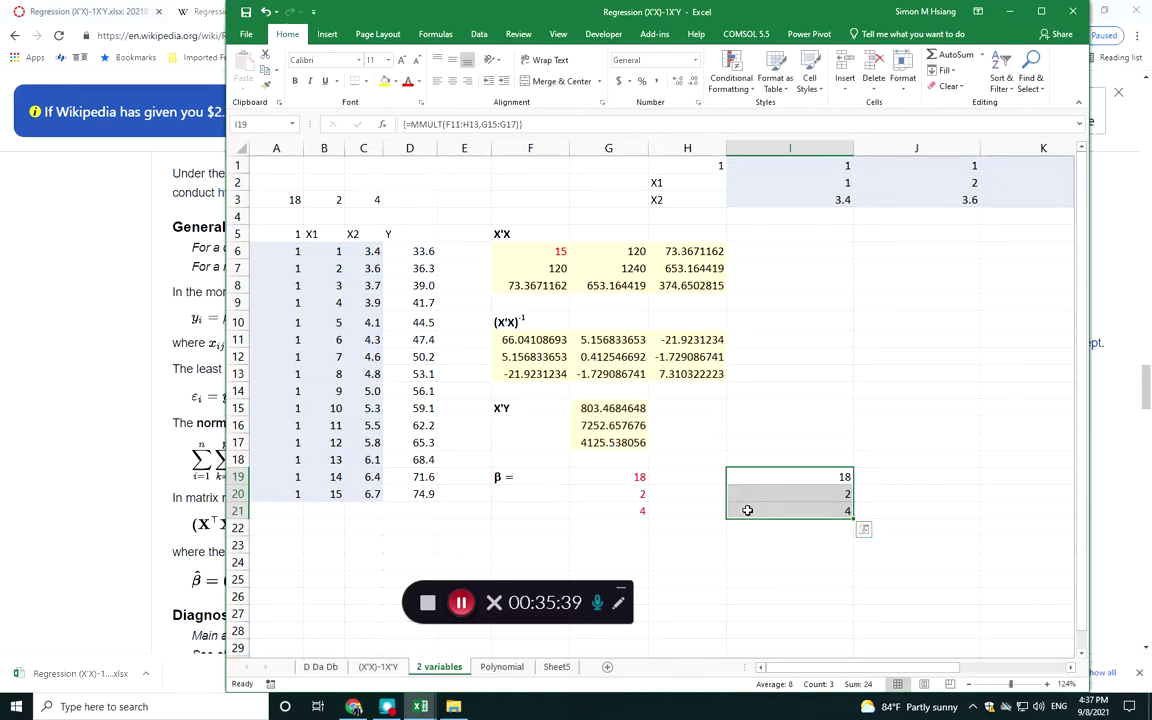
Color the coefficients in A3:C3 red and compare them with the recomputed β values in I19:I21
drag(288, 199, 370, 199)
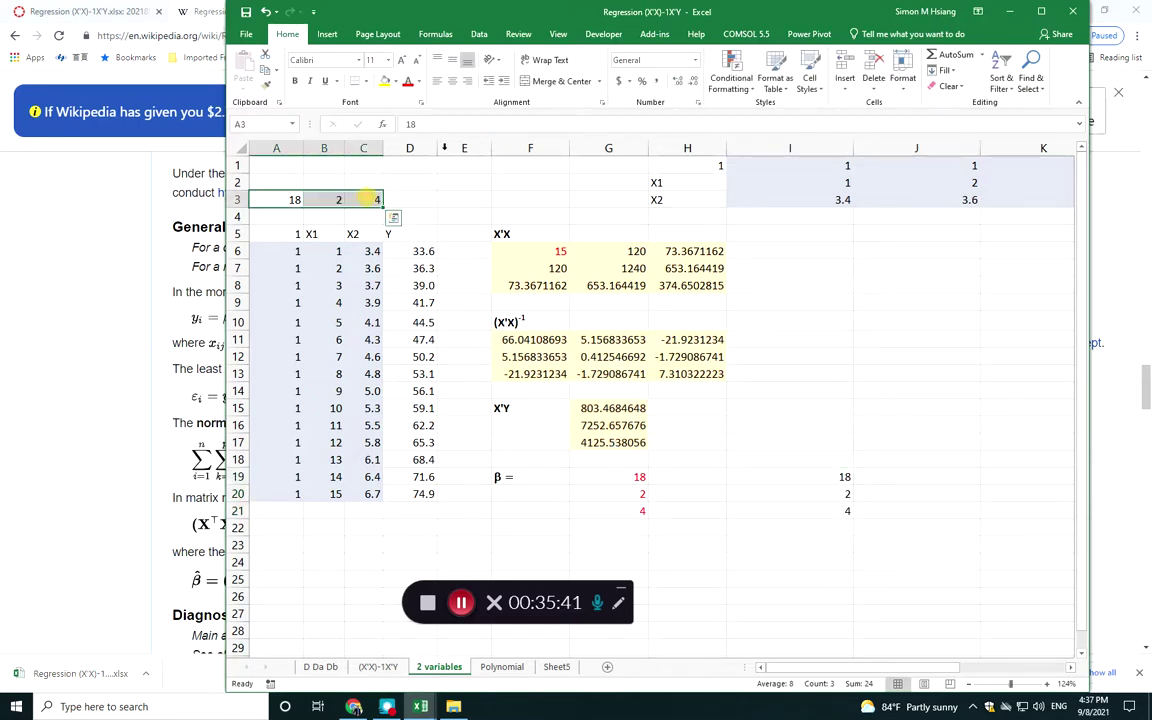
click(408, 83)
drag(810, 476, 806, 510)
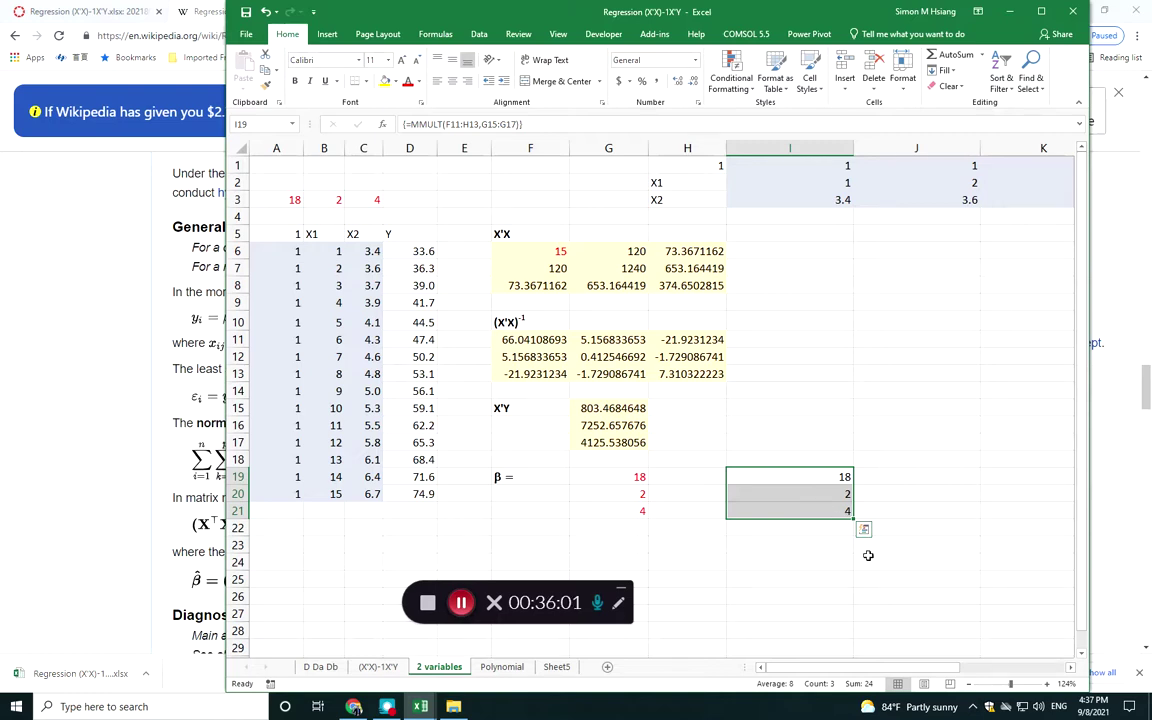
click(697, 529)
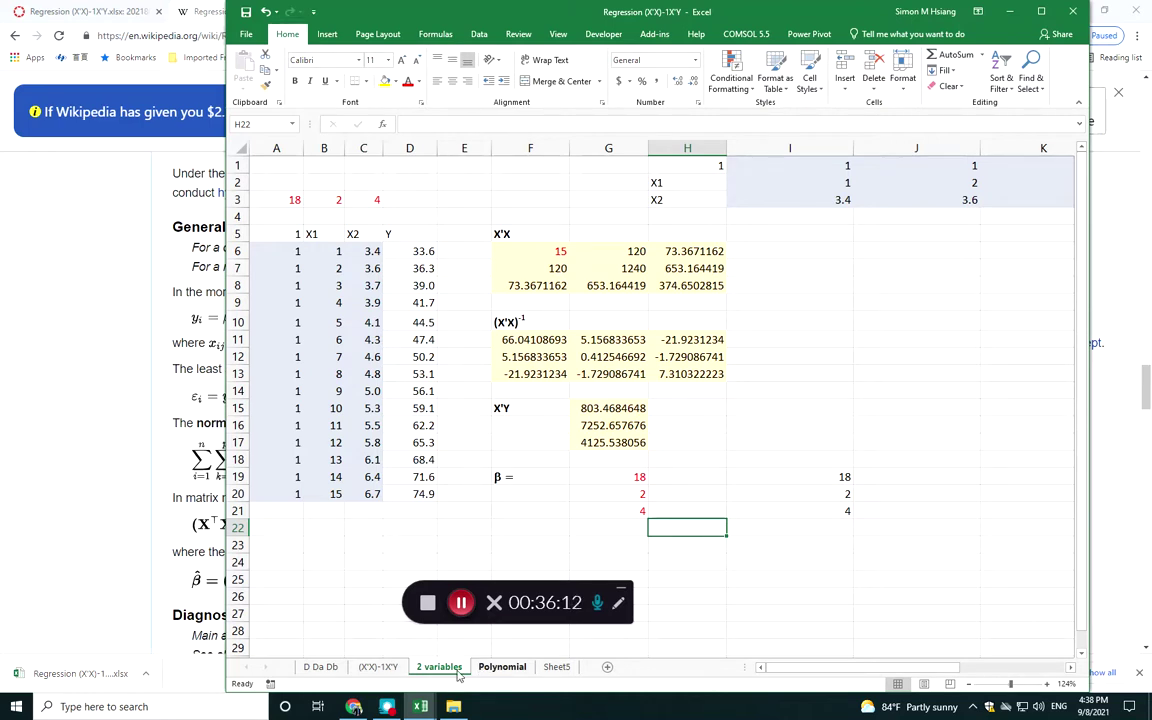
On the Polynomial sheet, examine the ones column, the X values and the X² column together with their headings
click(502, 666)
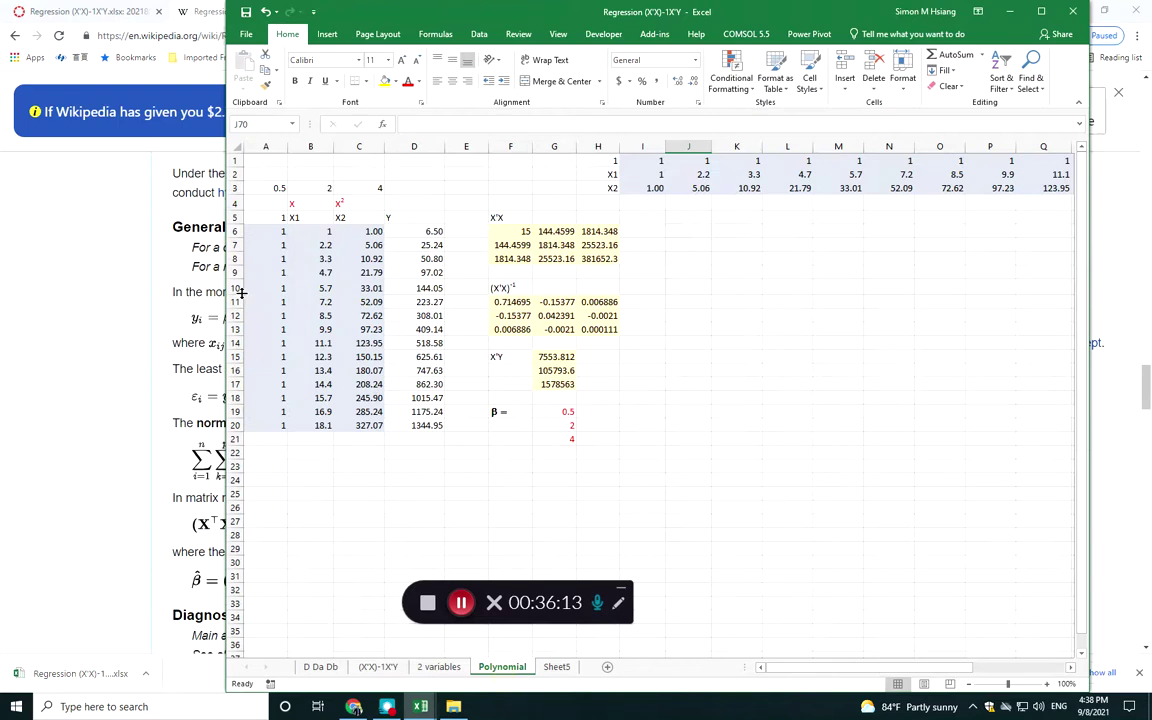
click(291, 202)
key(Right)
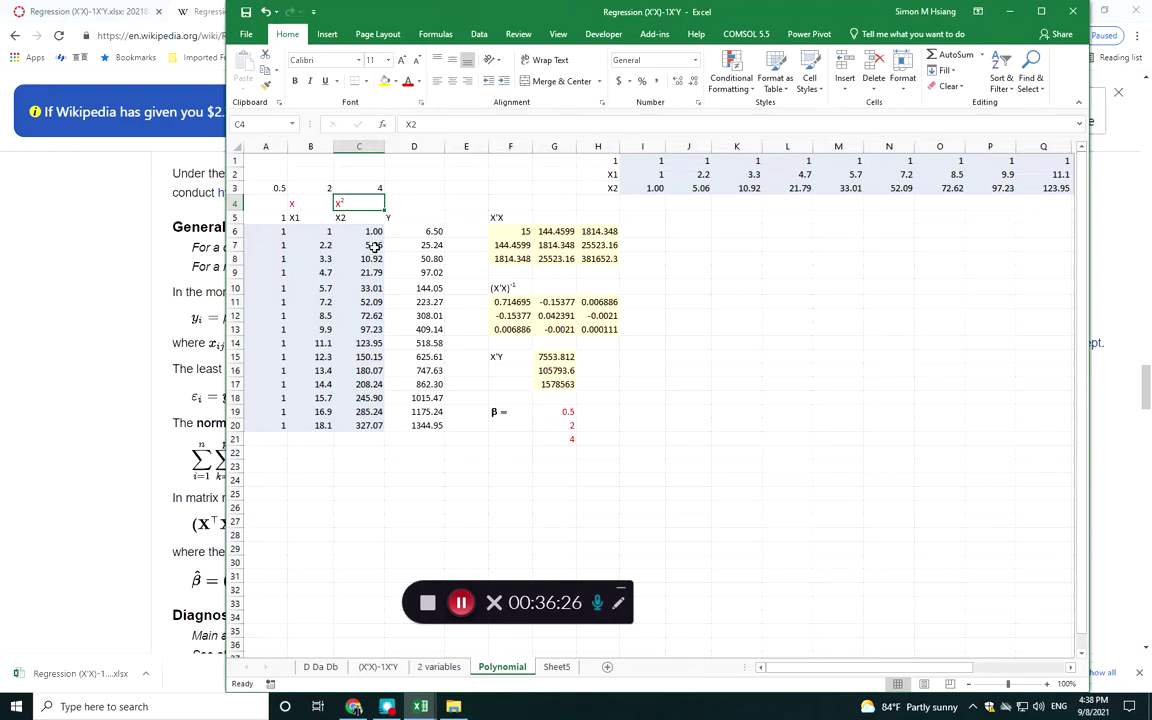
drag(270, 230, 270, 425)
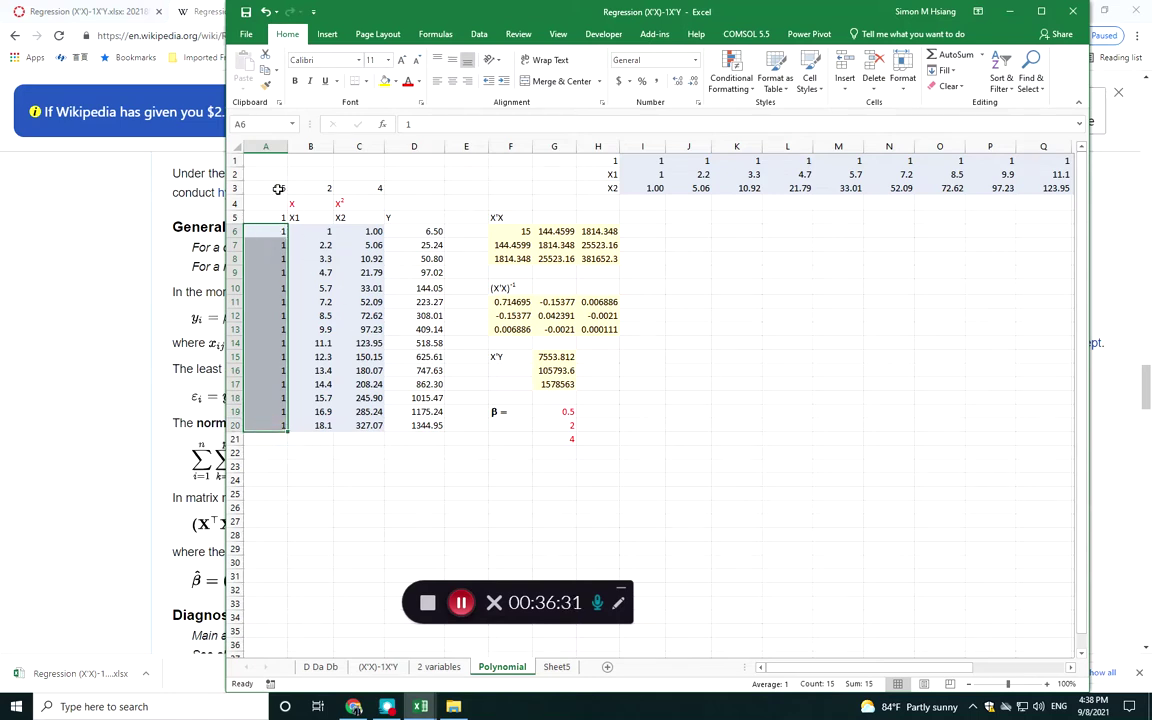
click(305, 231)
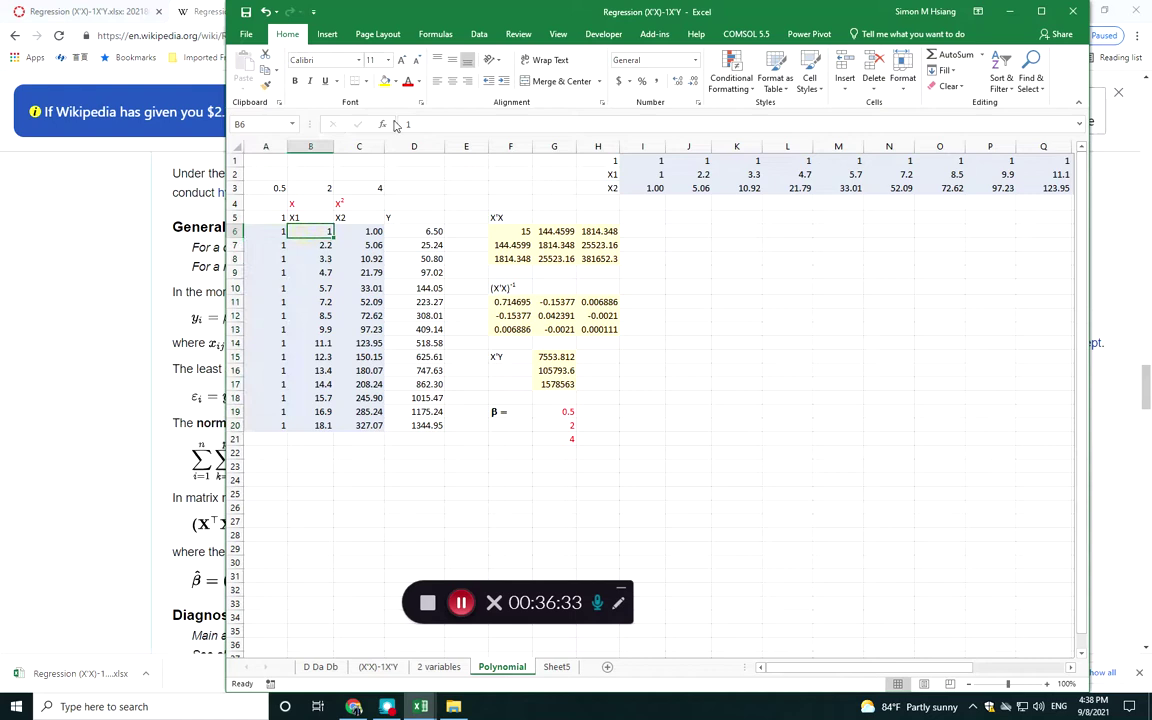
drag(308, 247, 304, 421)
click(308, 229)
click(345, 231)
click(348, 203)
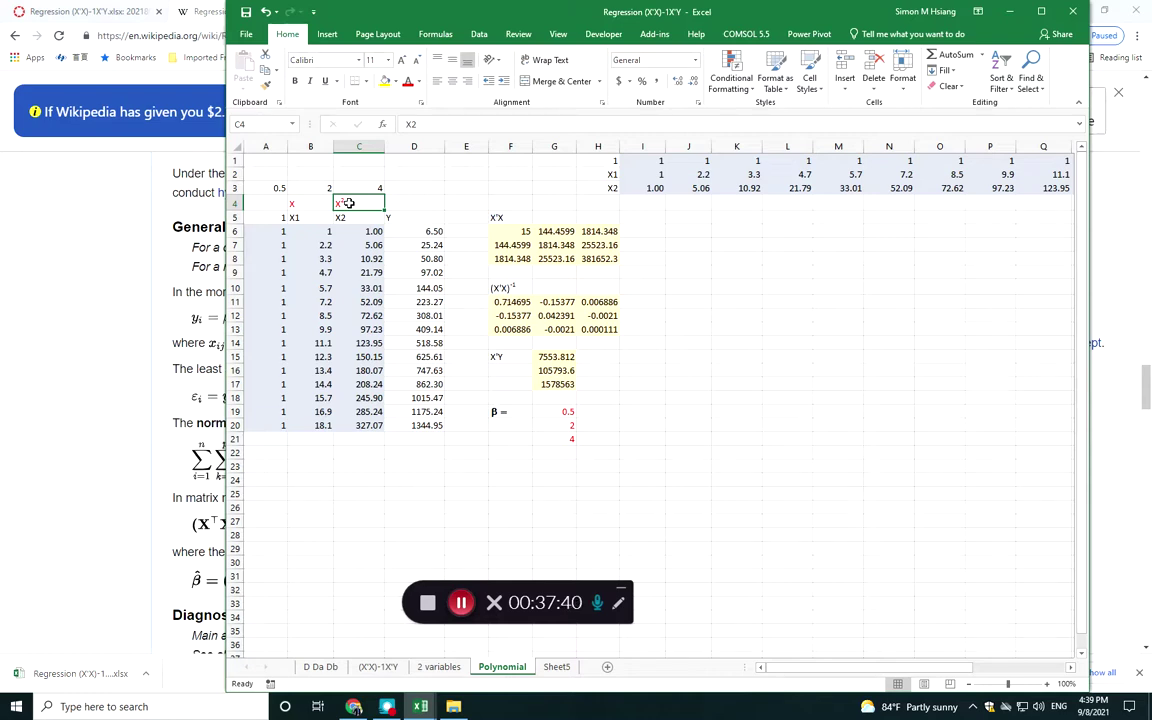
click(345, 216)
key(Up)
click(355, 216)
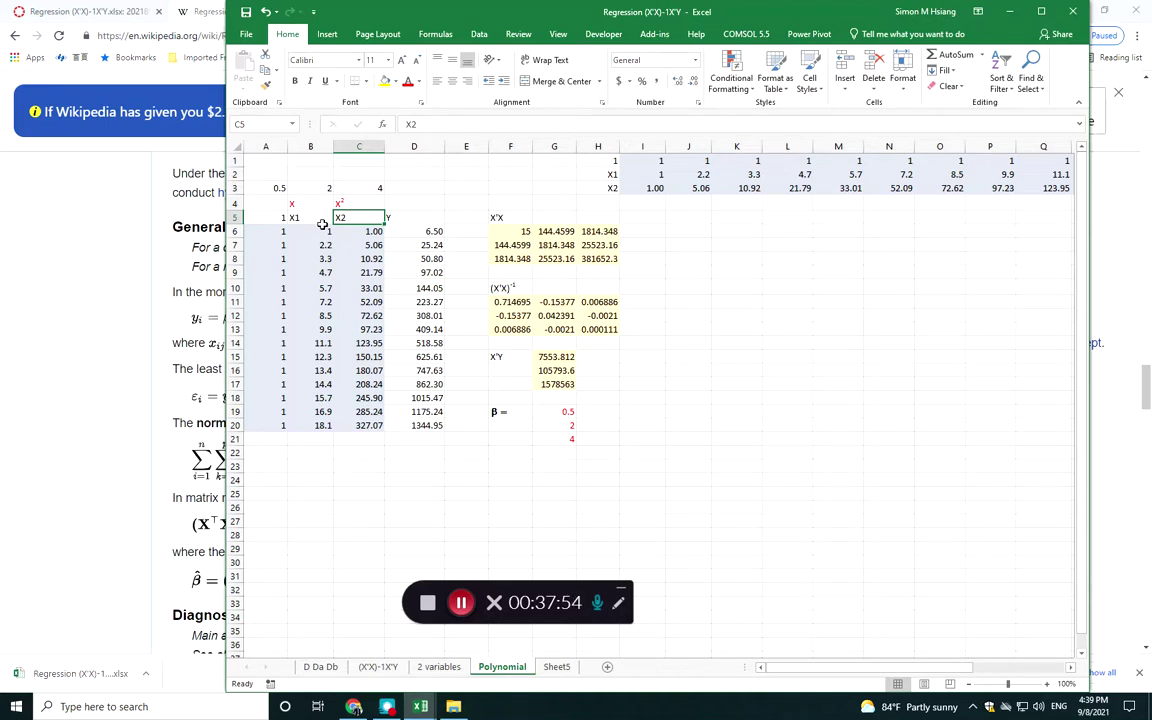
Examine the Y formula in D6 with its coefficient references, and review how the X and X² headings relate to the data
click(418, 230)
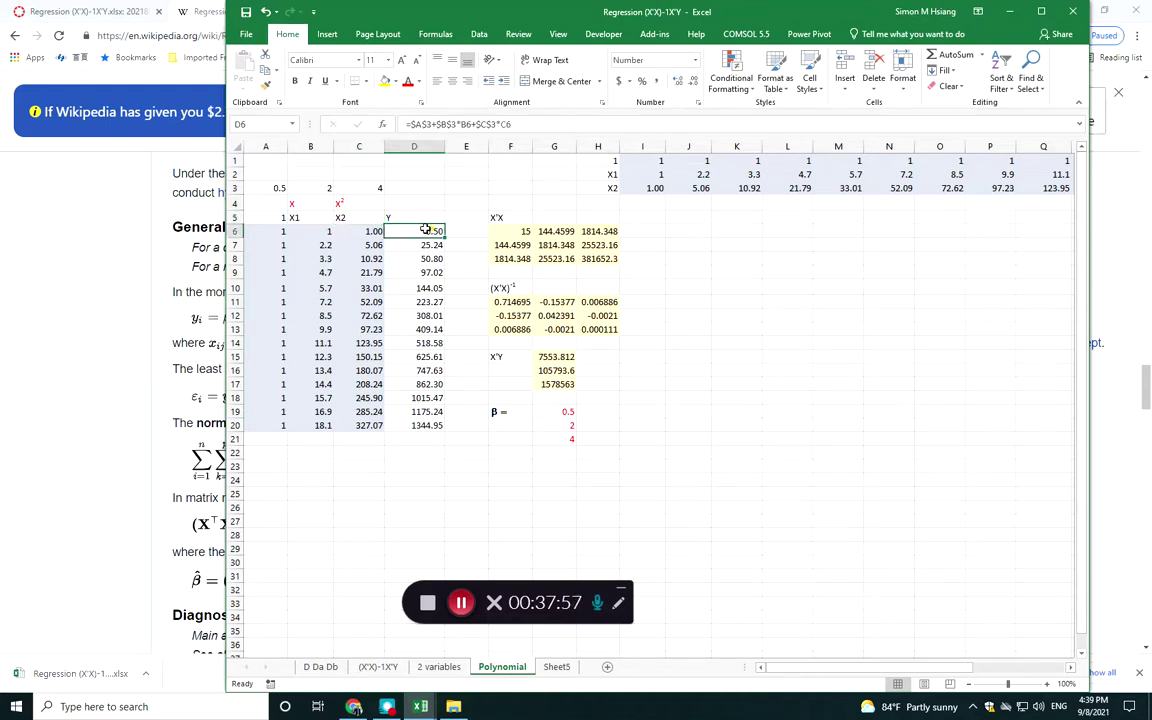
click(450, 124)
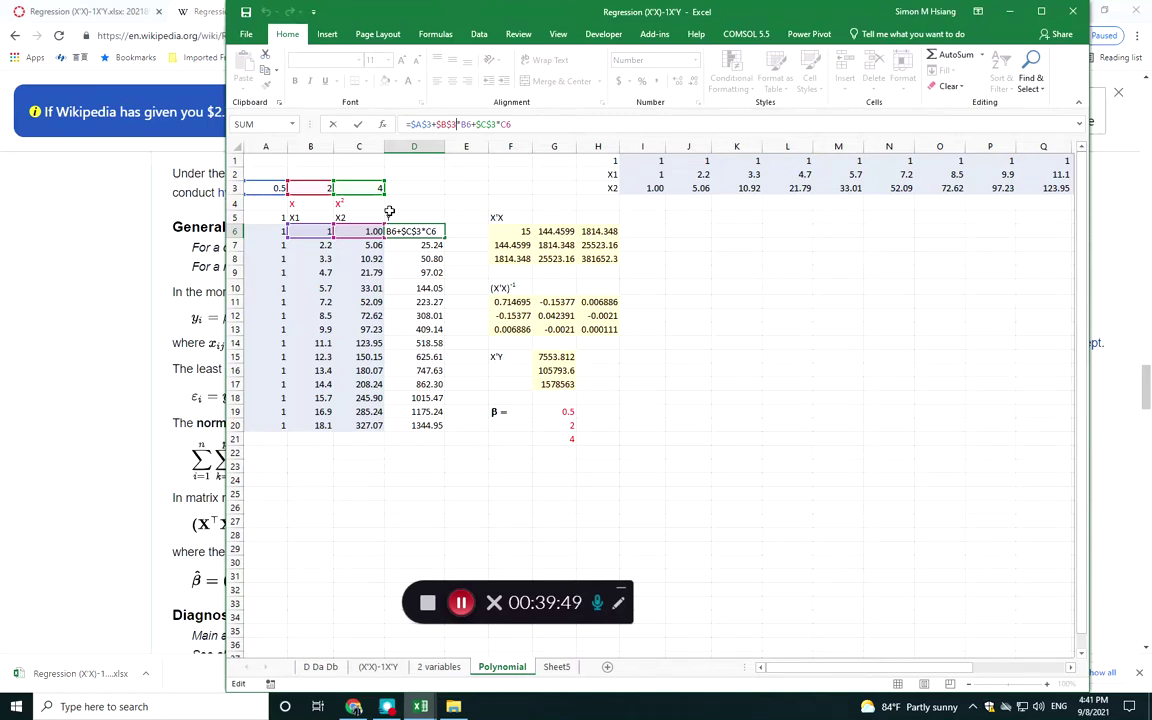
click(358, 261)
drag(277, 230, 314, 249)
click(314, 249)
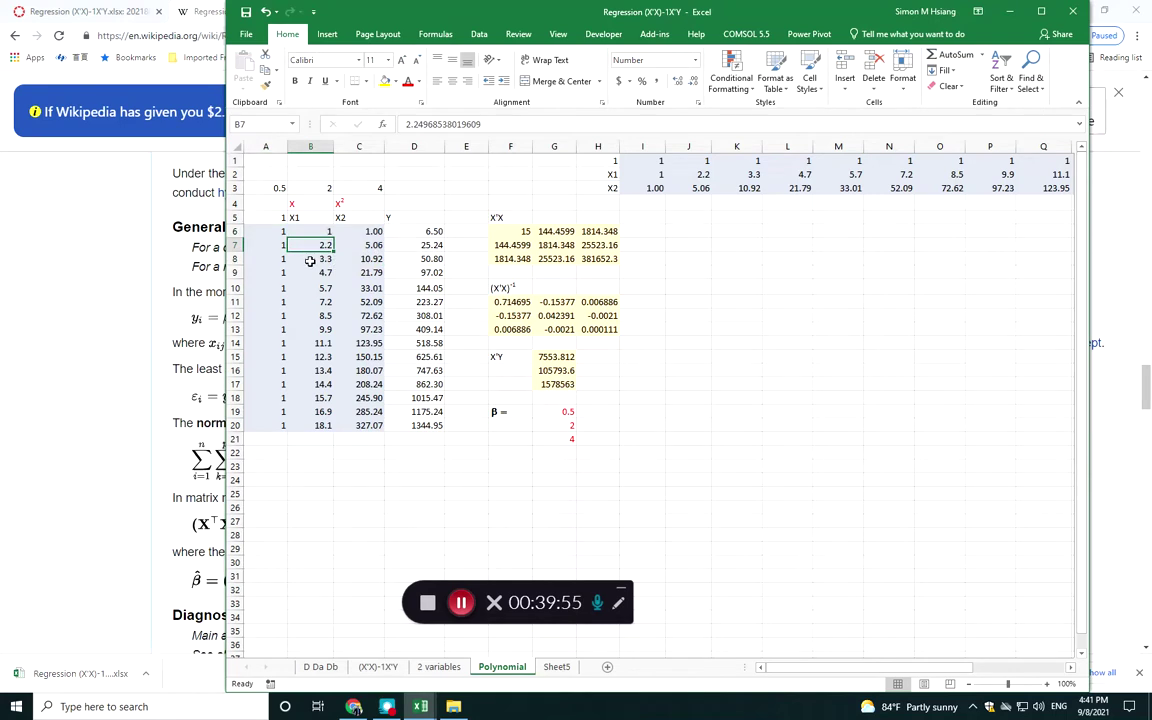
key(Right)
drag(309, 207, 352, 205)
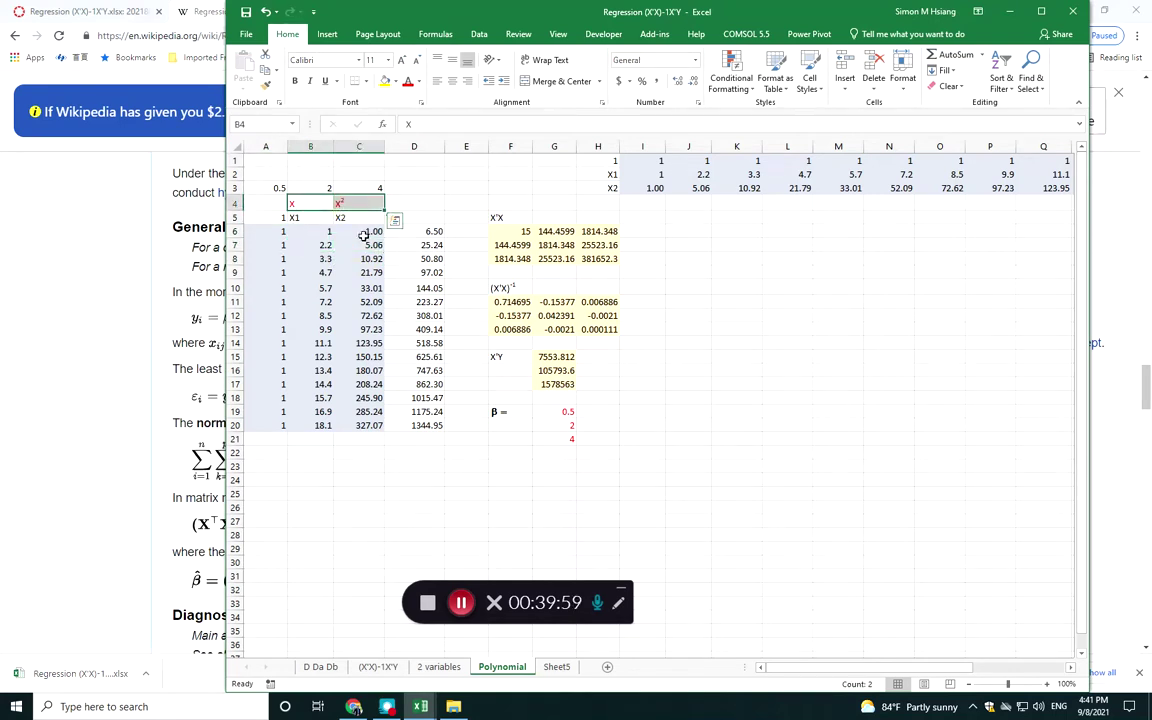
click(345, 217)
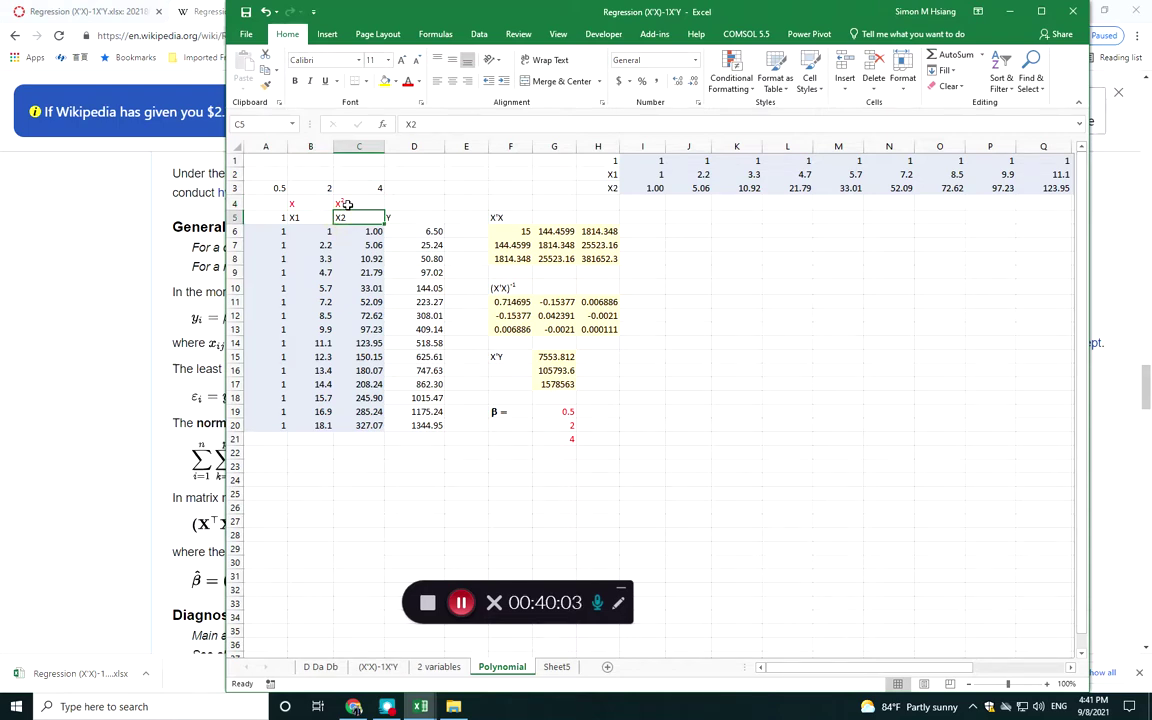
click(414, 231)
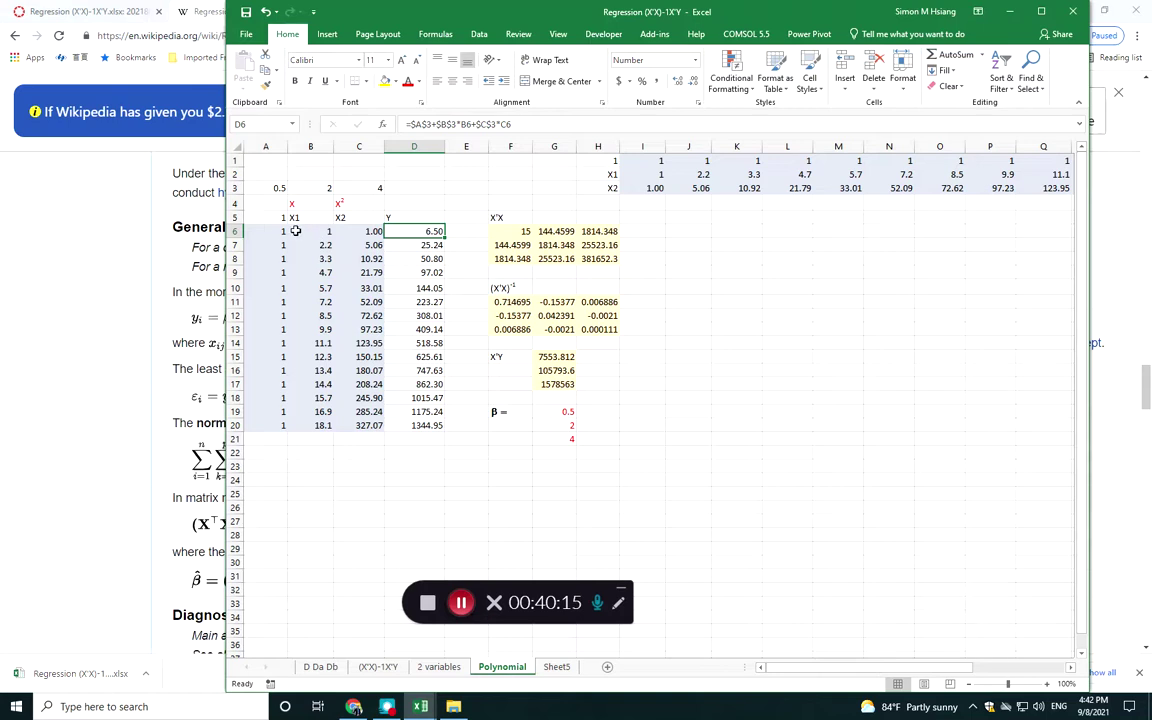
drag(272, 231, 391, 425)
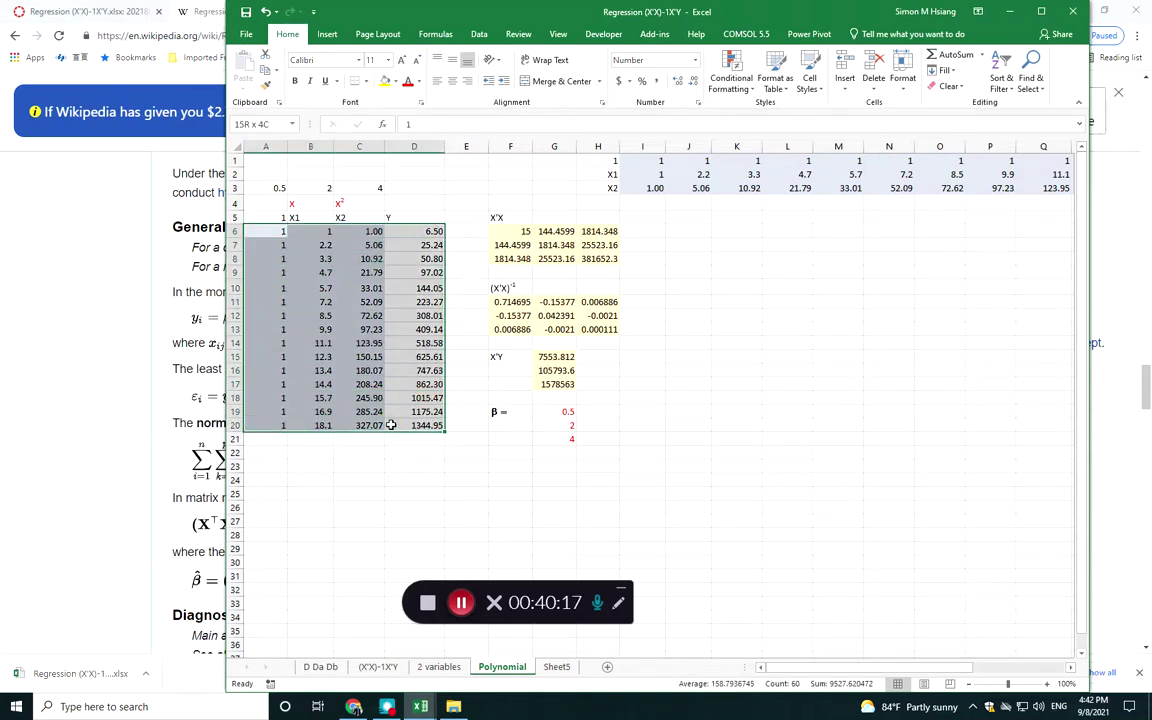
drag(313, 201, 341, 205)
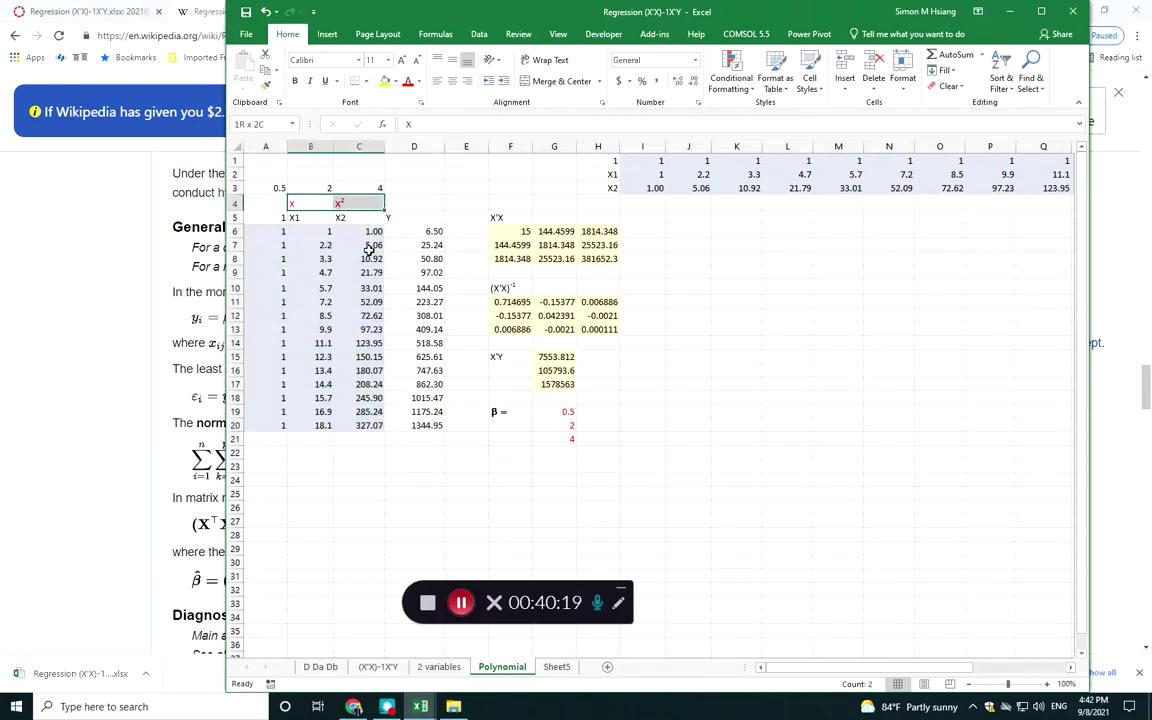
Compare the layout with the 2 variables sheet, then examine the Polynomial sheet's data matrix and its transpose starting at I1
click(440, 666)
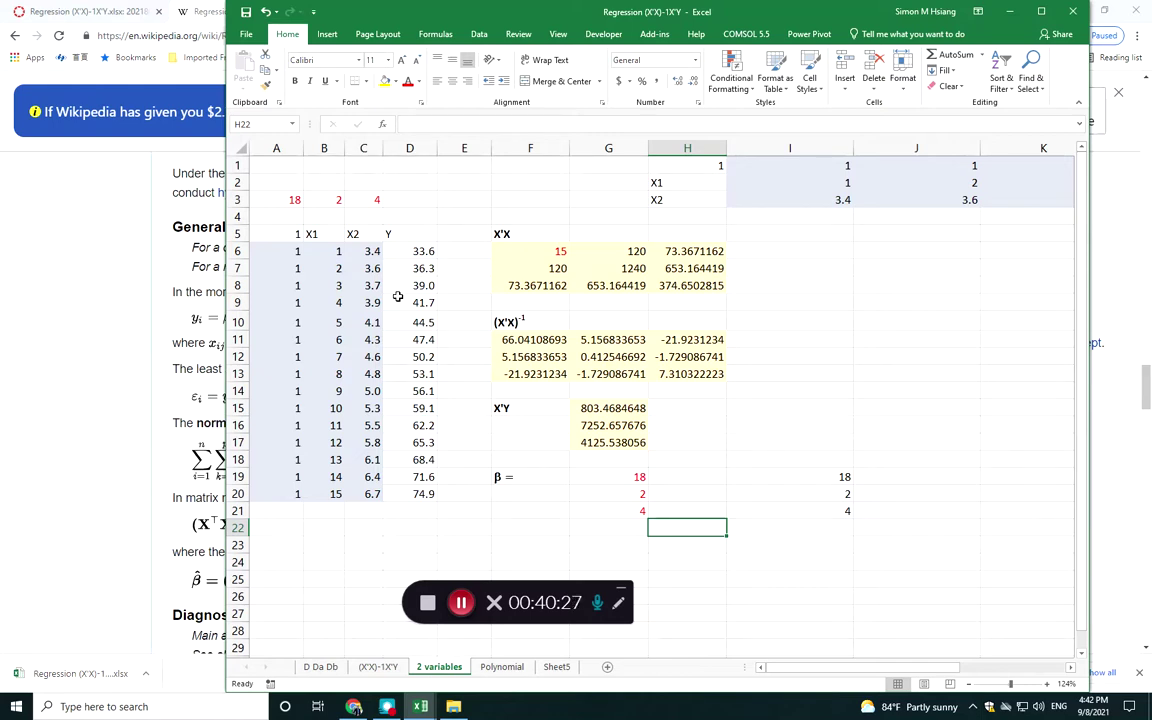
click(502, 667)
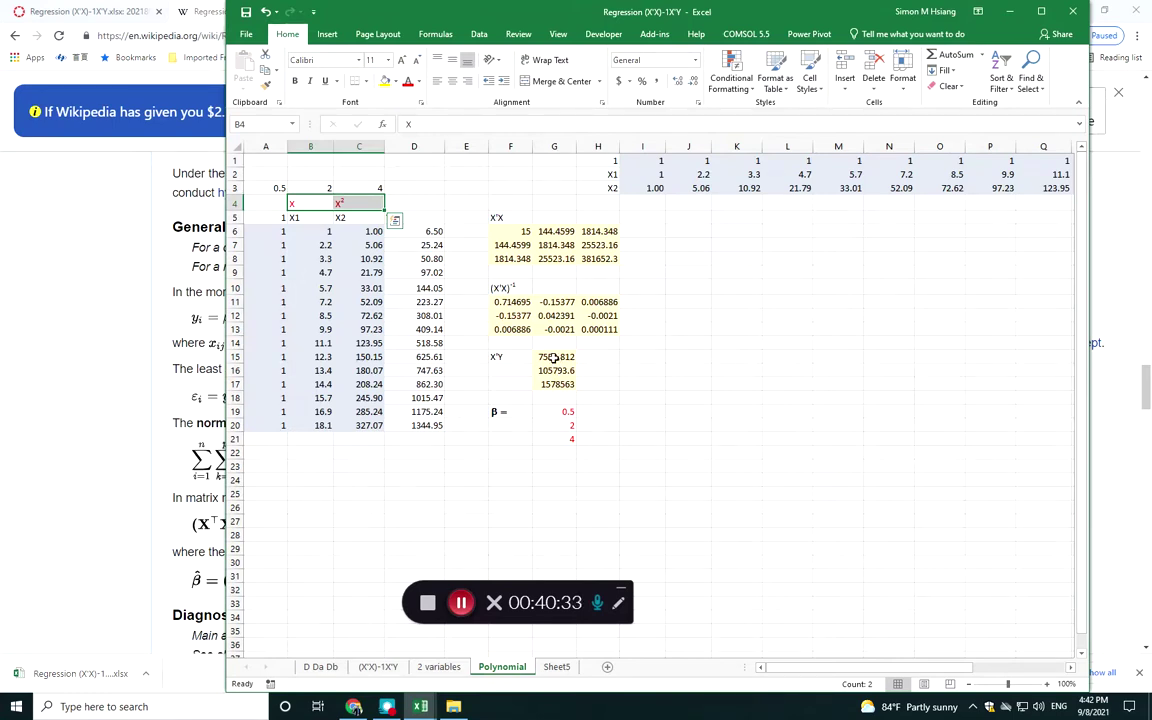
click(676, 230)
click(631, 163)
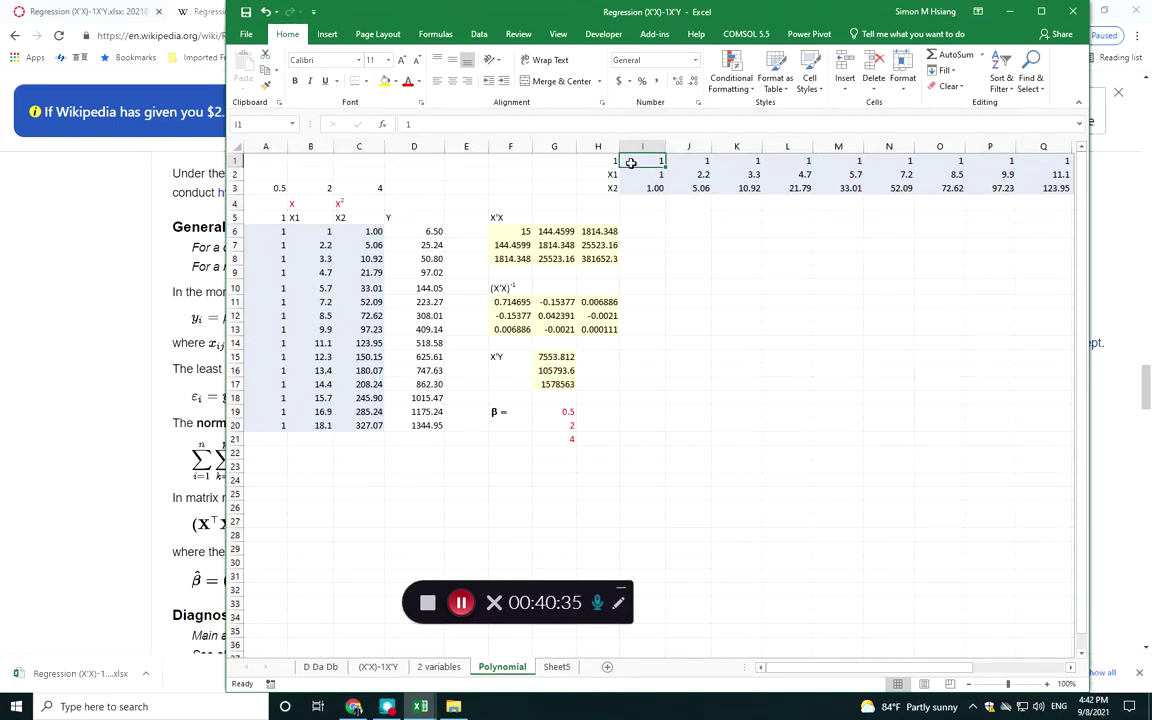
drag(265, 231, 350, 419)
drag(643, 167, 1025, 197)
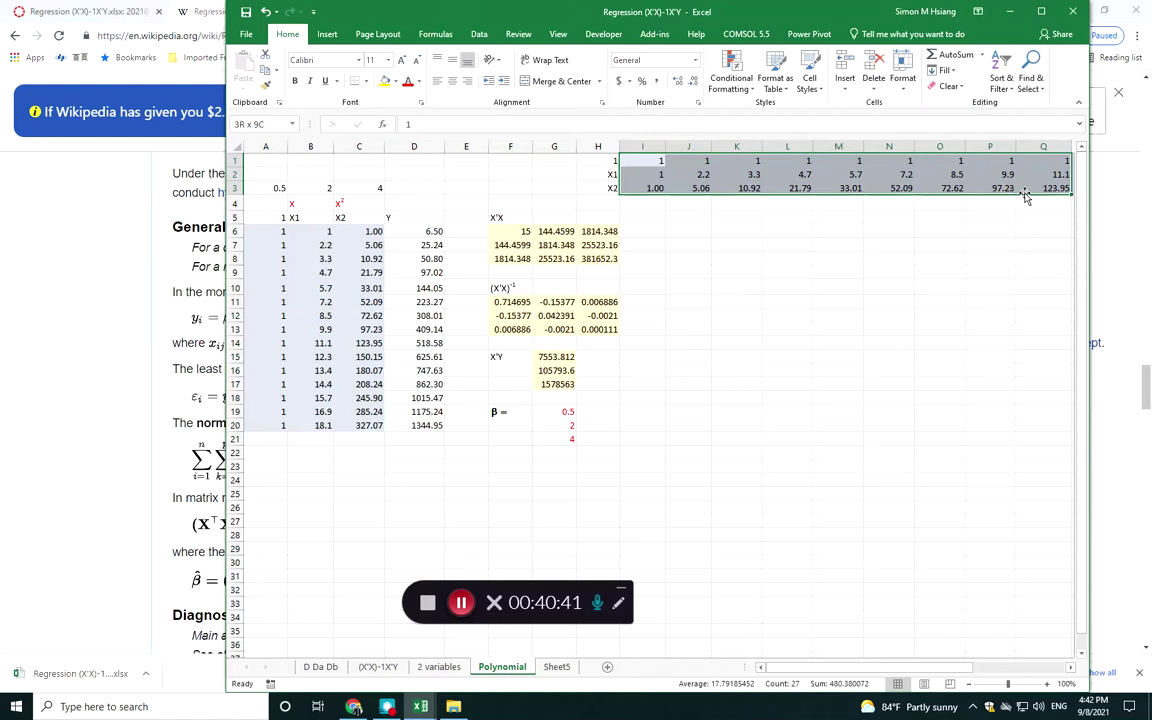
click(888, 231)
Check the X'X array formula in F6:H8 and color its first element, F6, red
drag(500, 231, 580, 256)
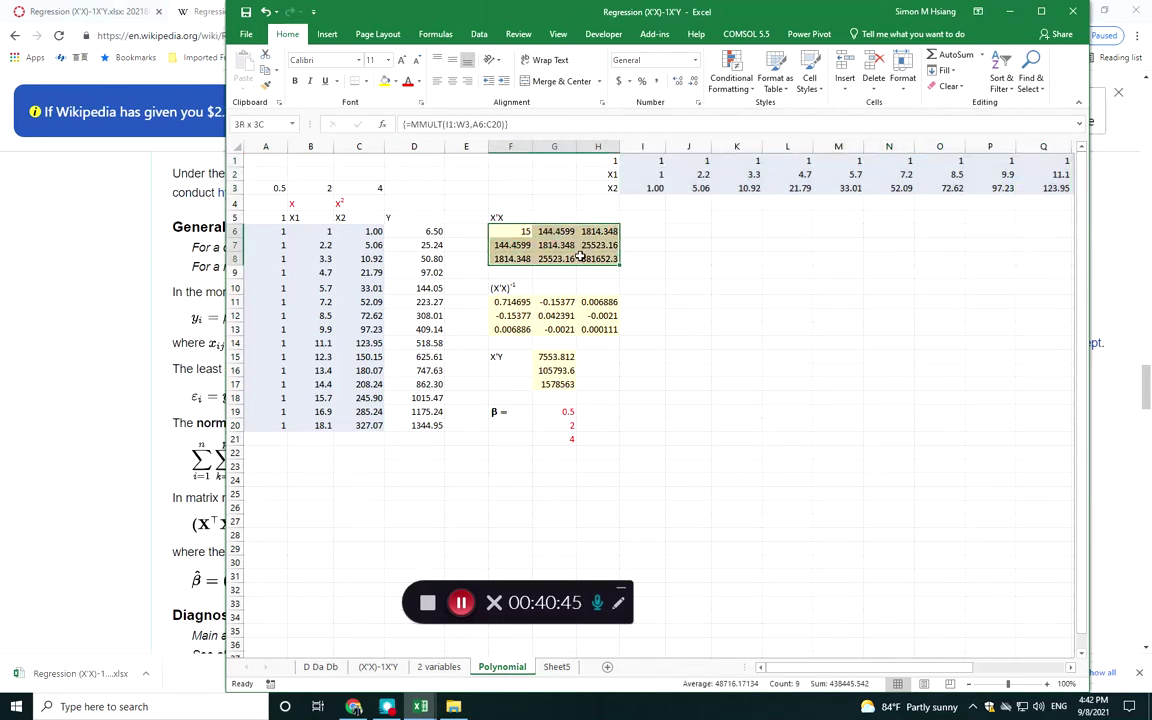
click(673, 290)
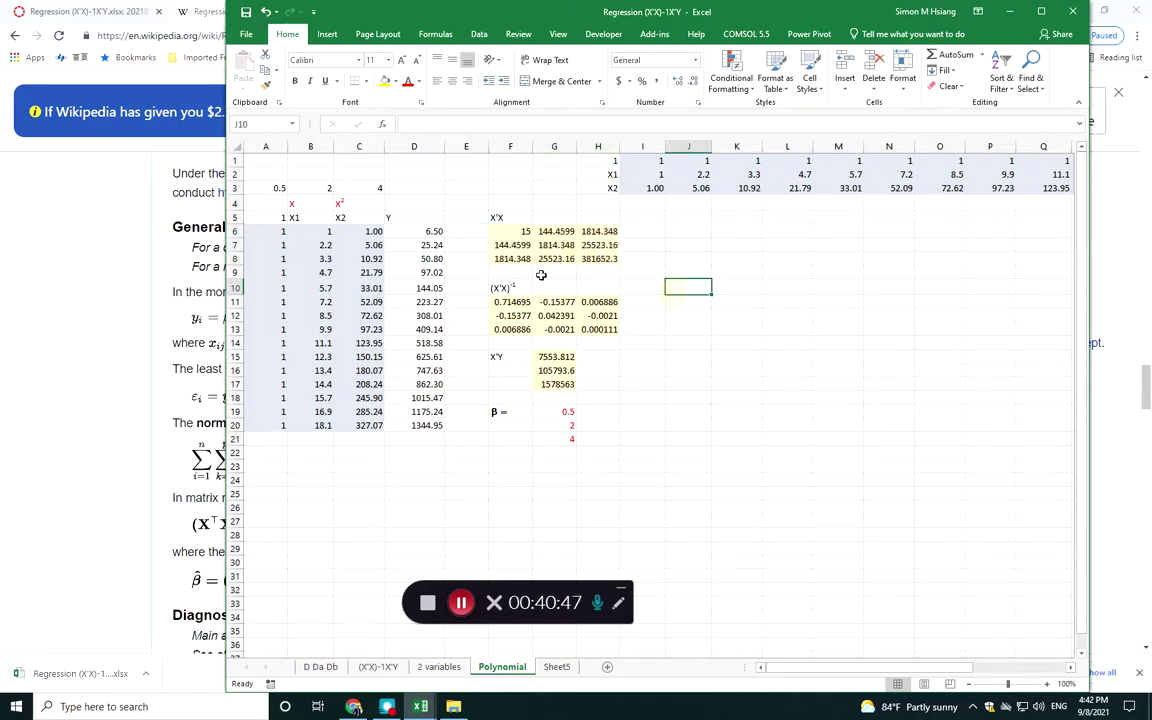
click(525, 232)
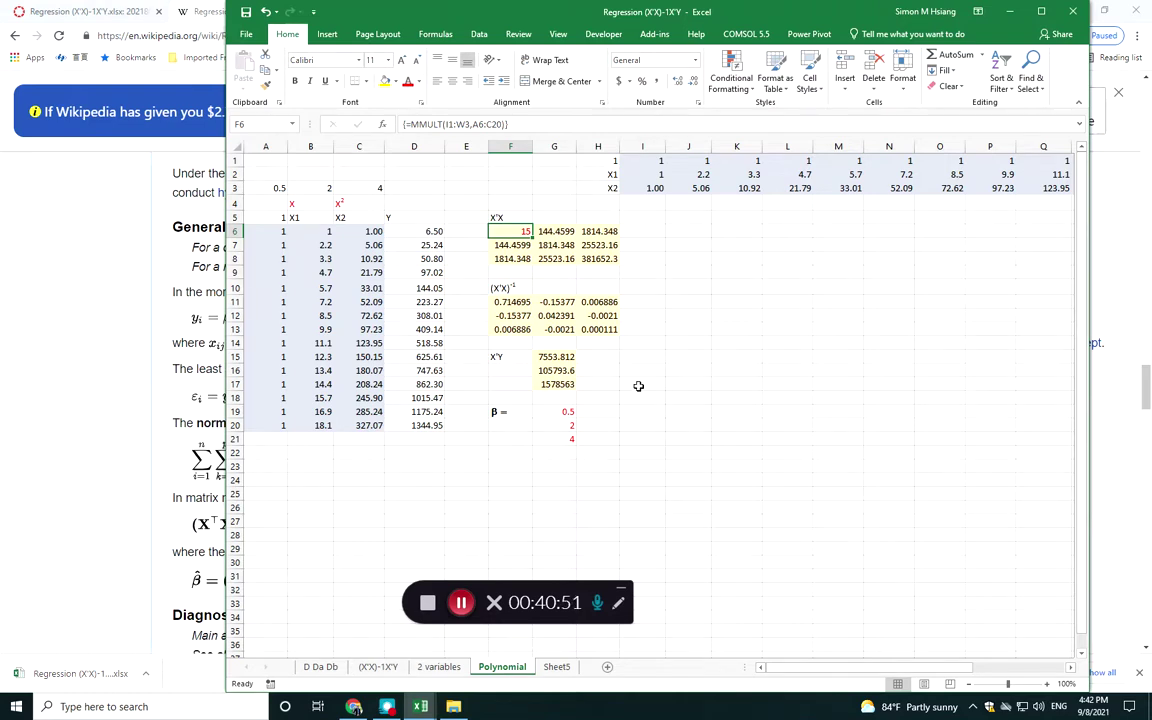
Review the inverse matrix formula in F11:H13 and the X'Y and β vectors below it
click(508, 302)
drag(524, 303, 585, 329)
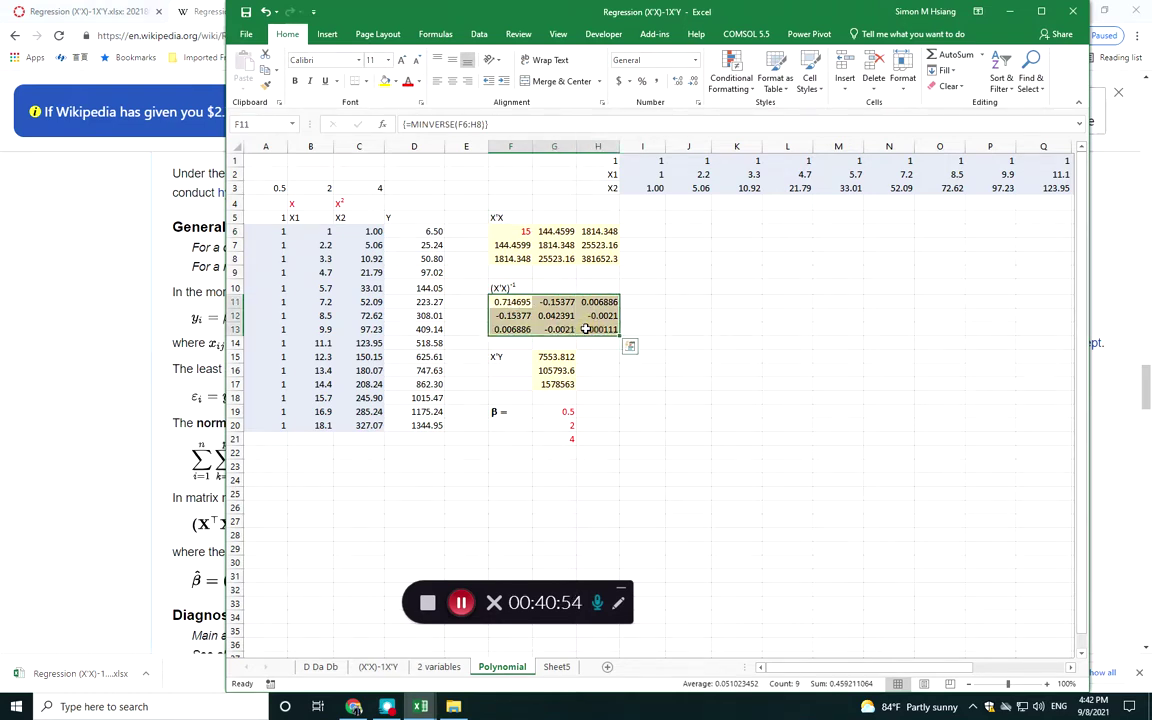
click(628, 388)
drag(553, 358, 565, 436)
click(688, 425)
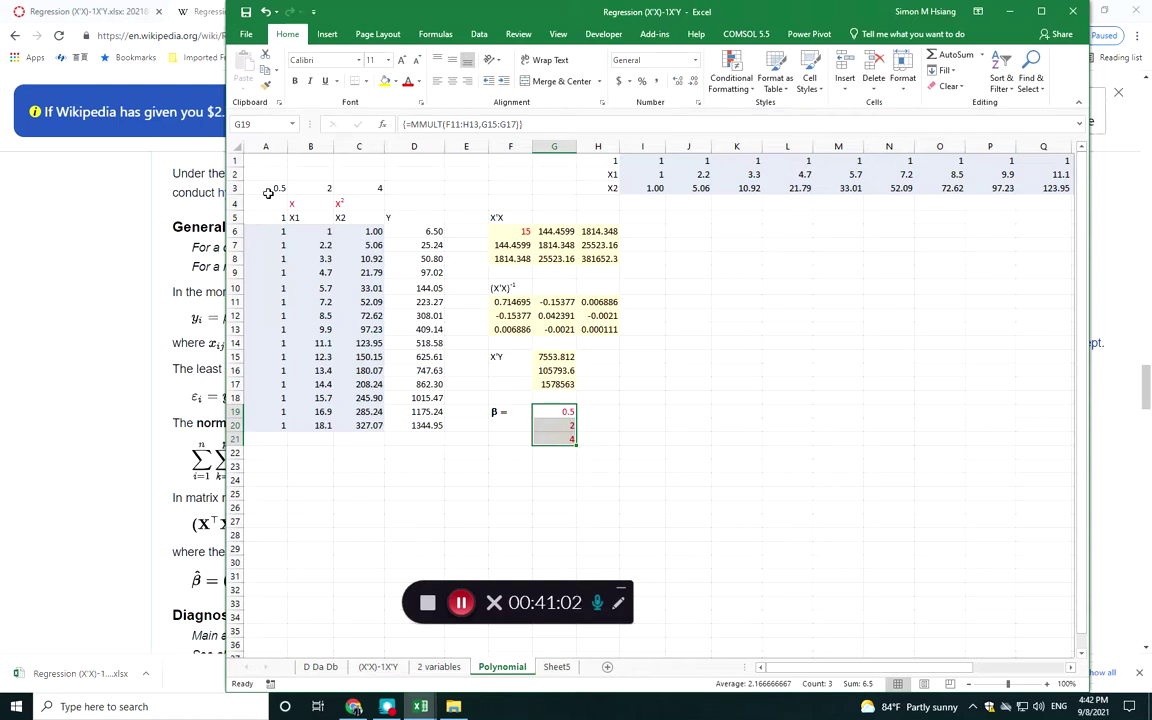
Compare the coefficients in A3:C3 with the β array in G19:G21, then set the X coefficient in B3 to 4
drag(270, 188, 360, 190)
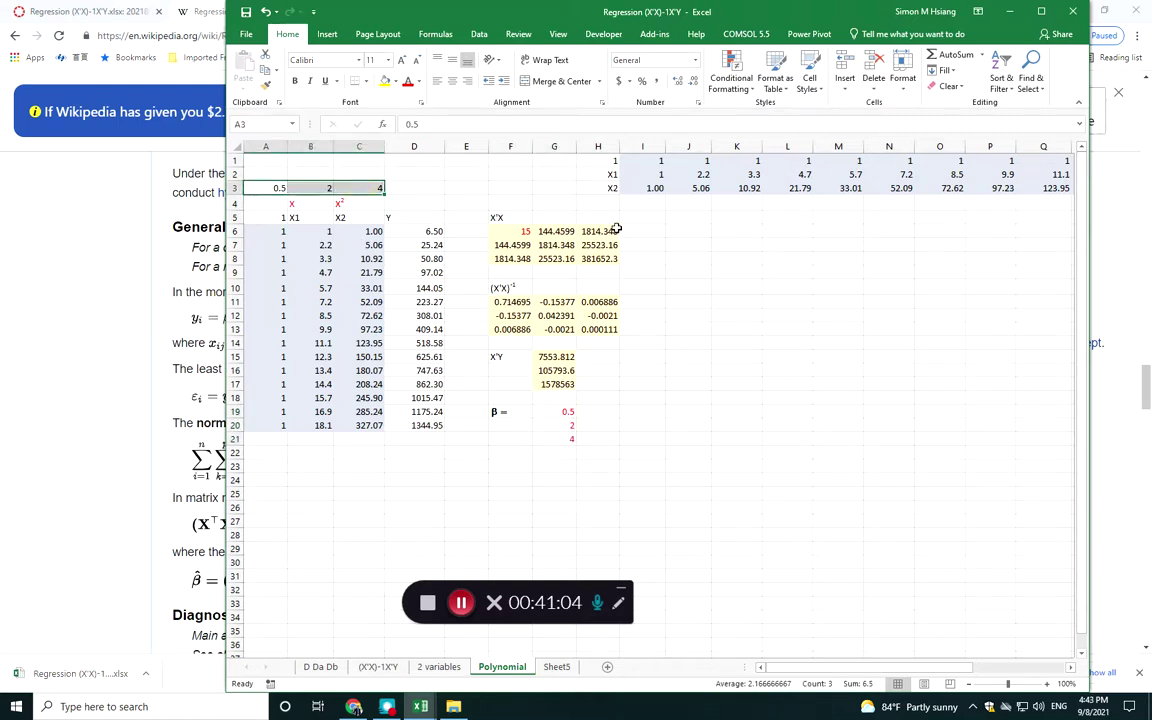
drag(572, 411, 567, 432)
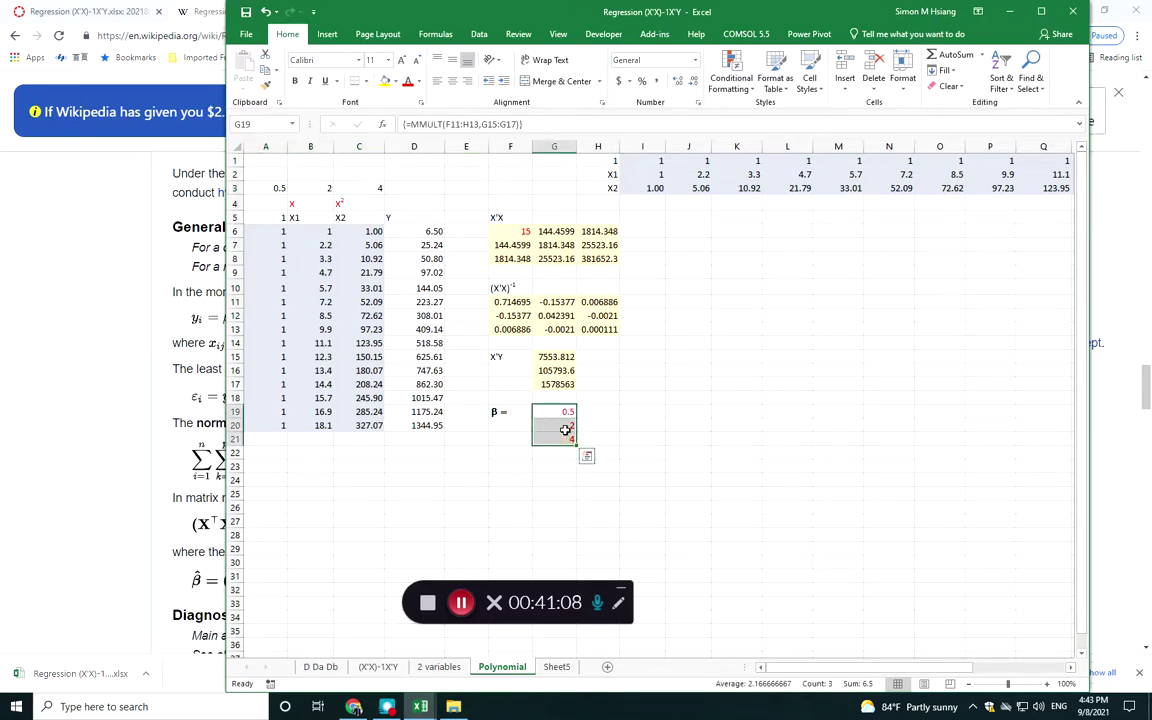
click(311, 188)
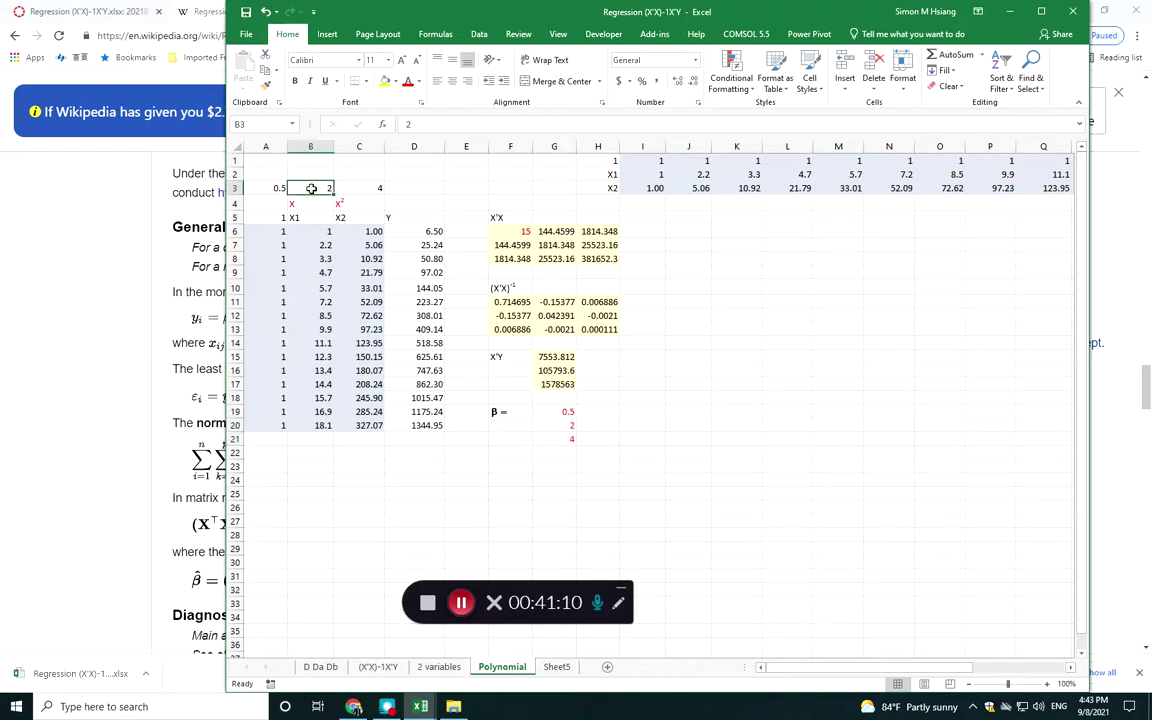
text(4)
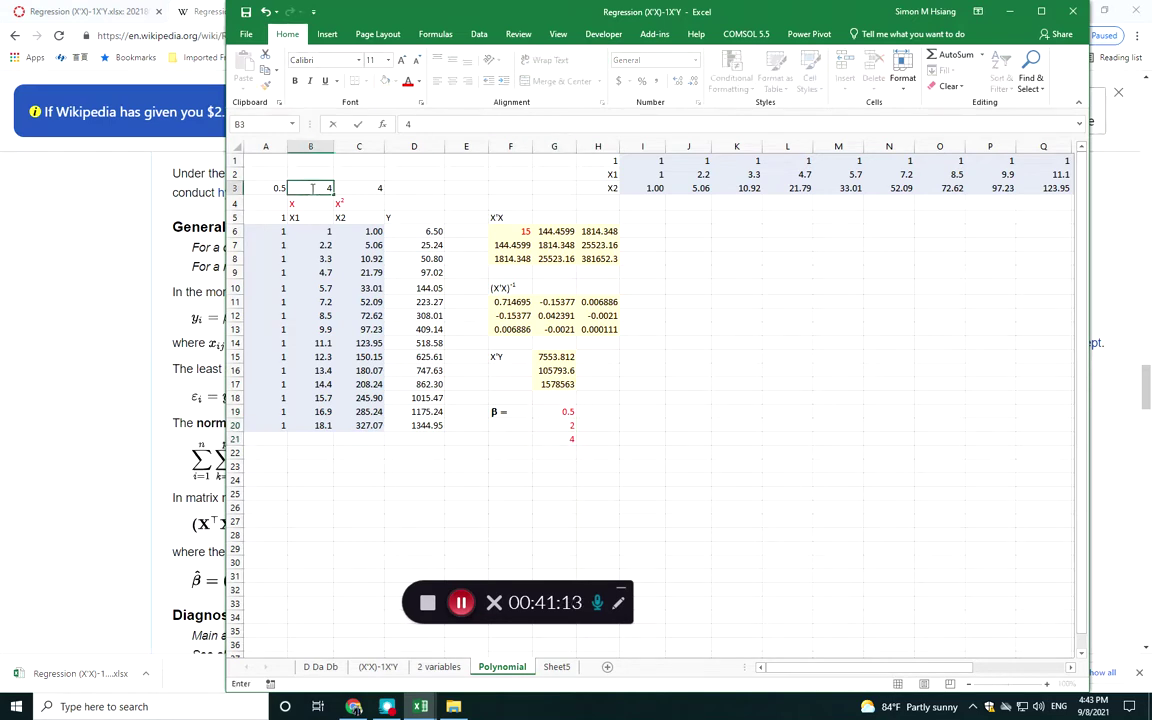
key(Return)
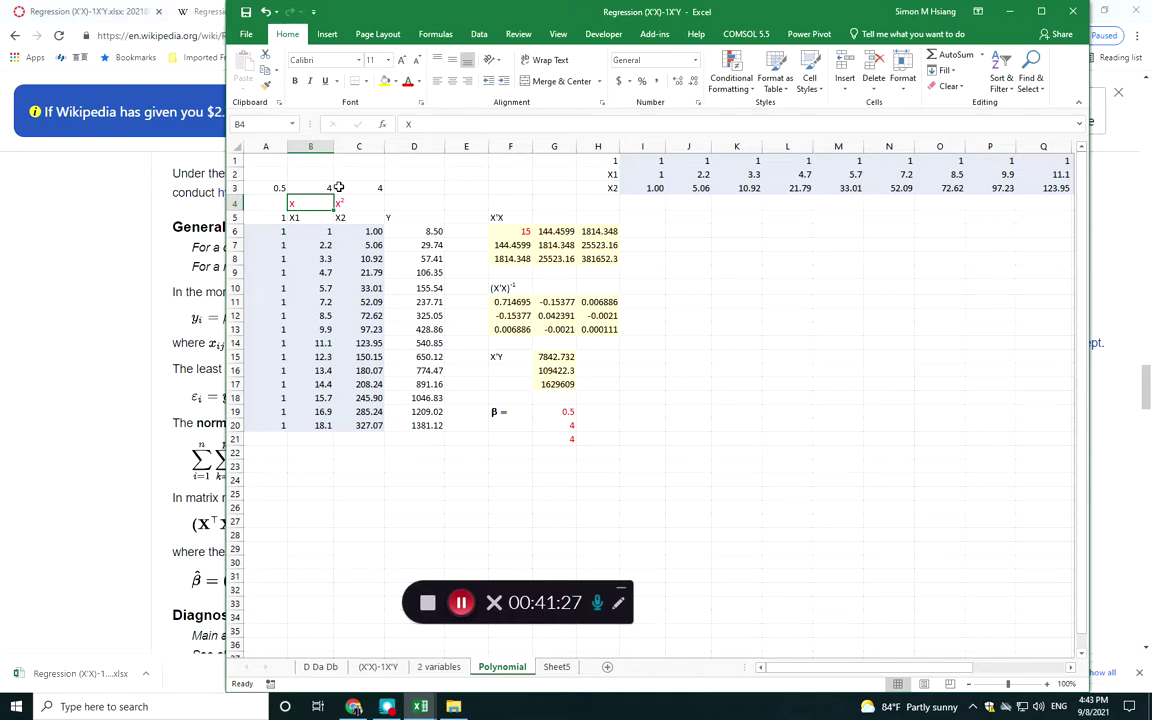
Review the D Da Db, (X'X)-1X'Y, 2 variables and Polynomial sheets in turn to recap the regression methods
click(321, 667)
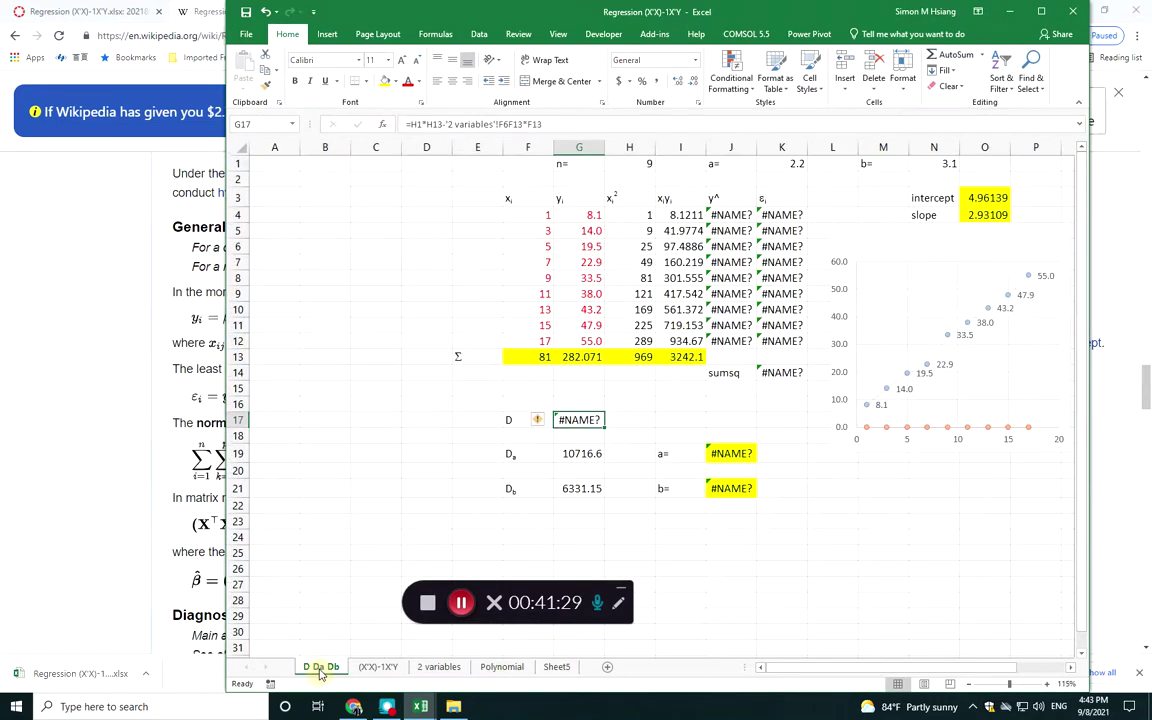
click(378, 667)
click(439, 667)
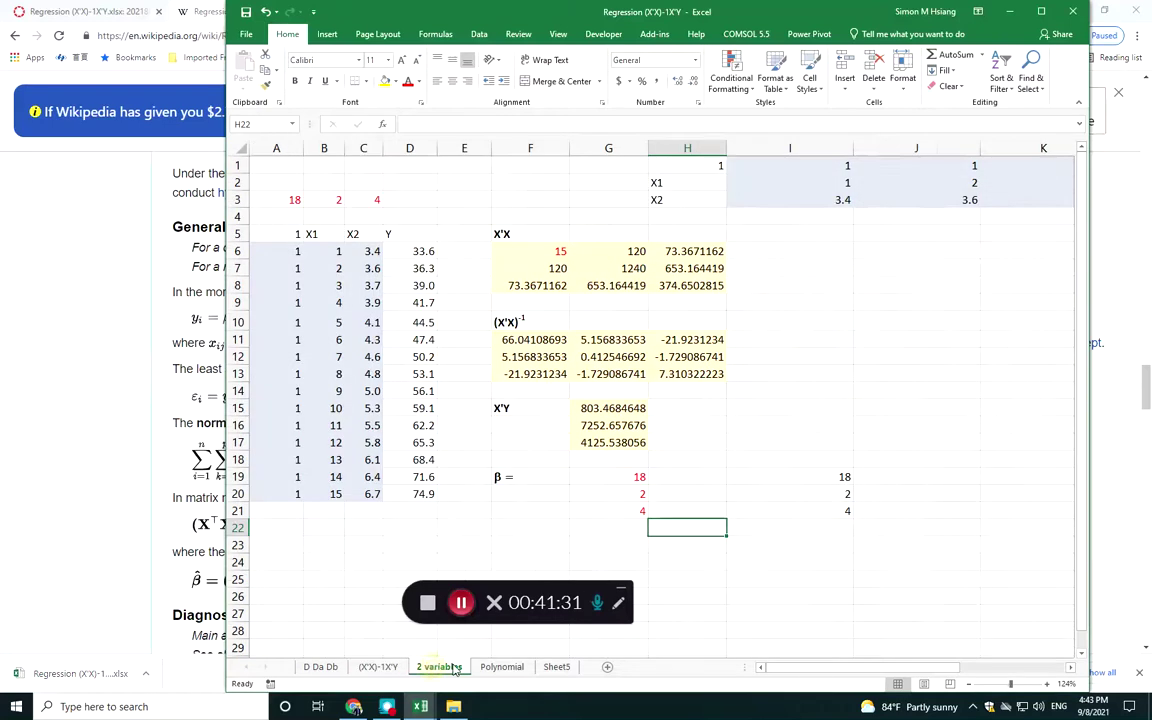
key(ctrl+Page_Up)
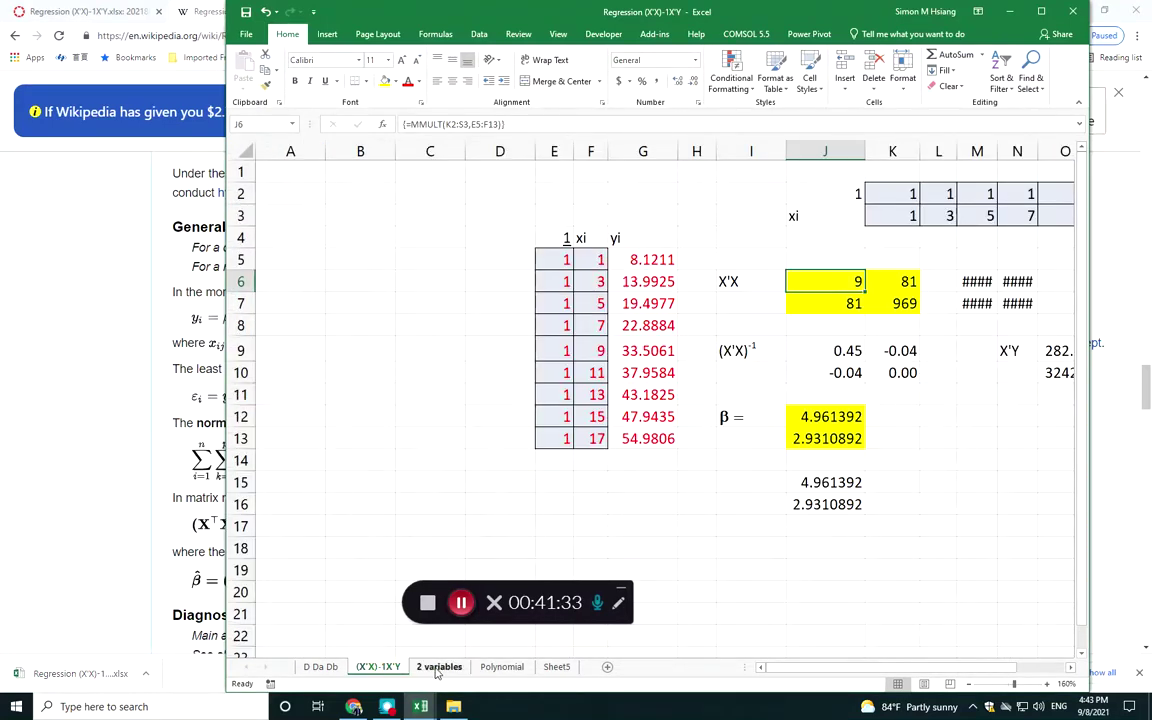
click(437, 668)
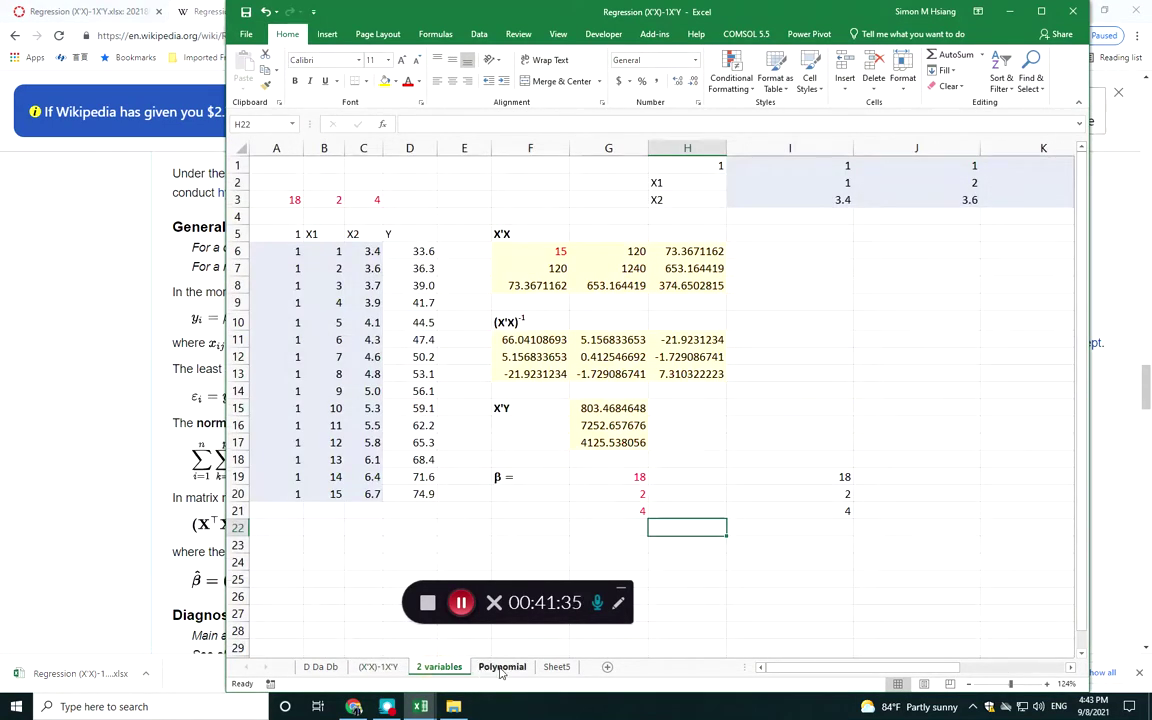
click(501, 668)
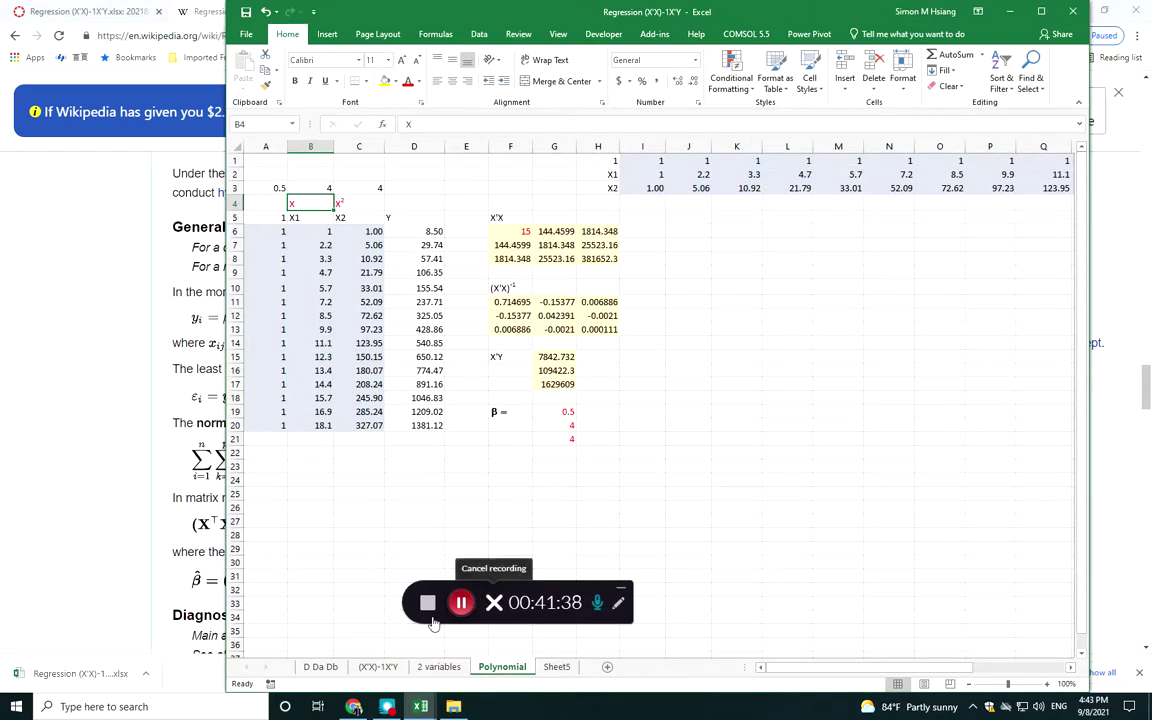
click(321, 666)
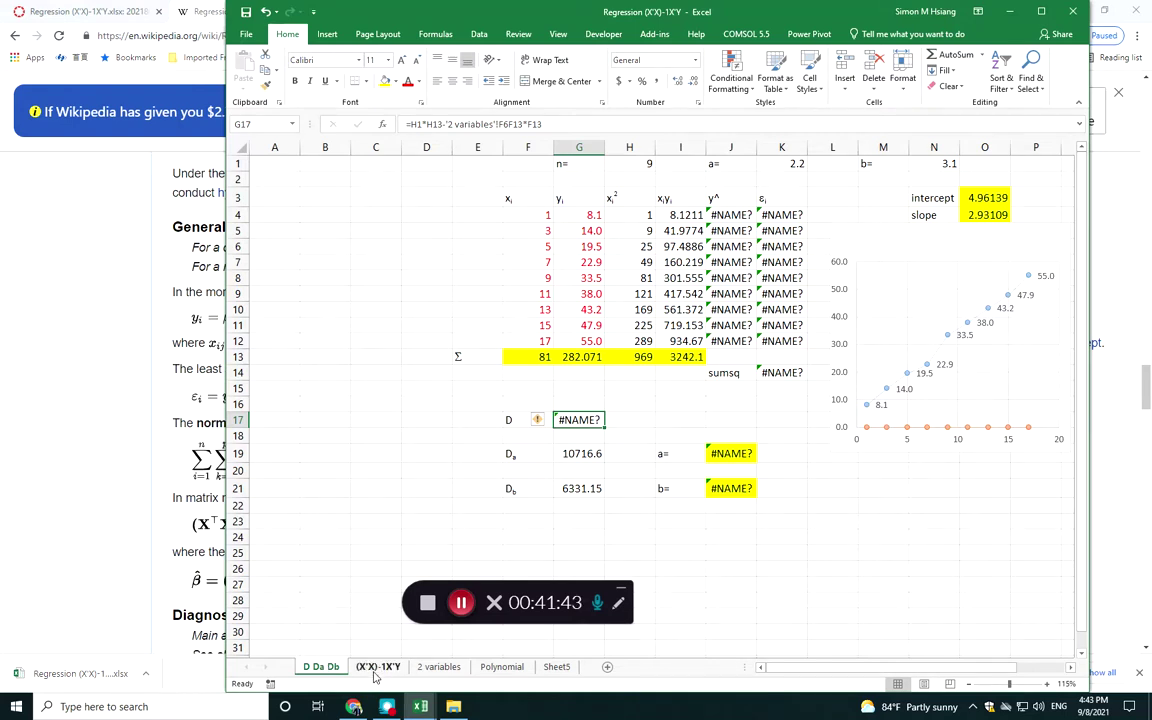
click(372, 667)
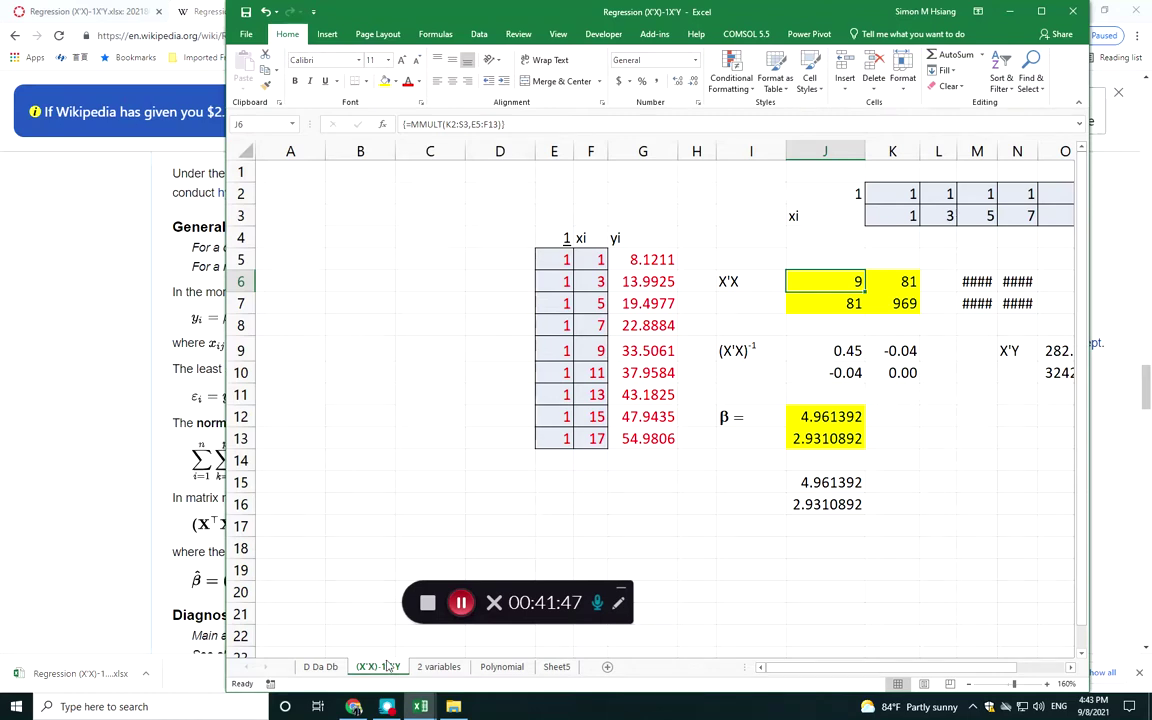
click(432, 668)
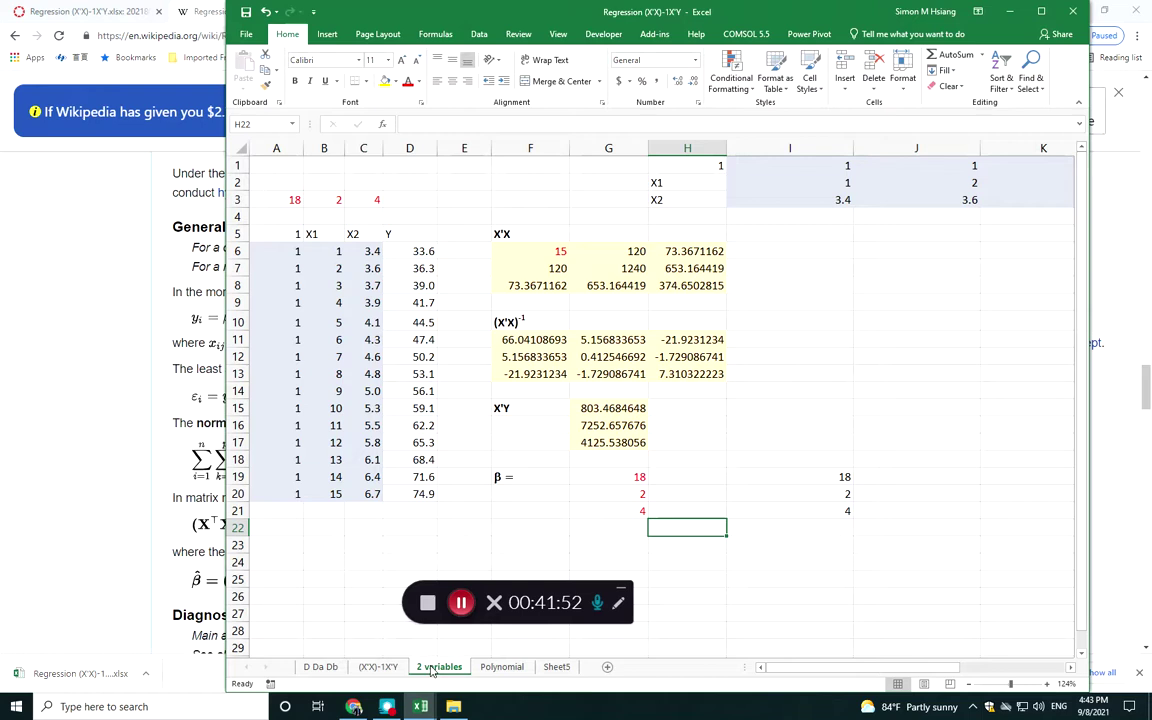
click(501, 667)
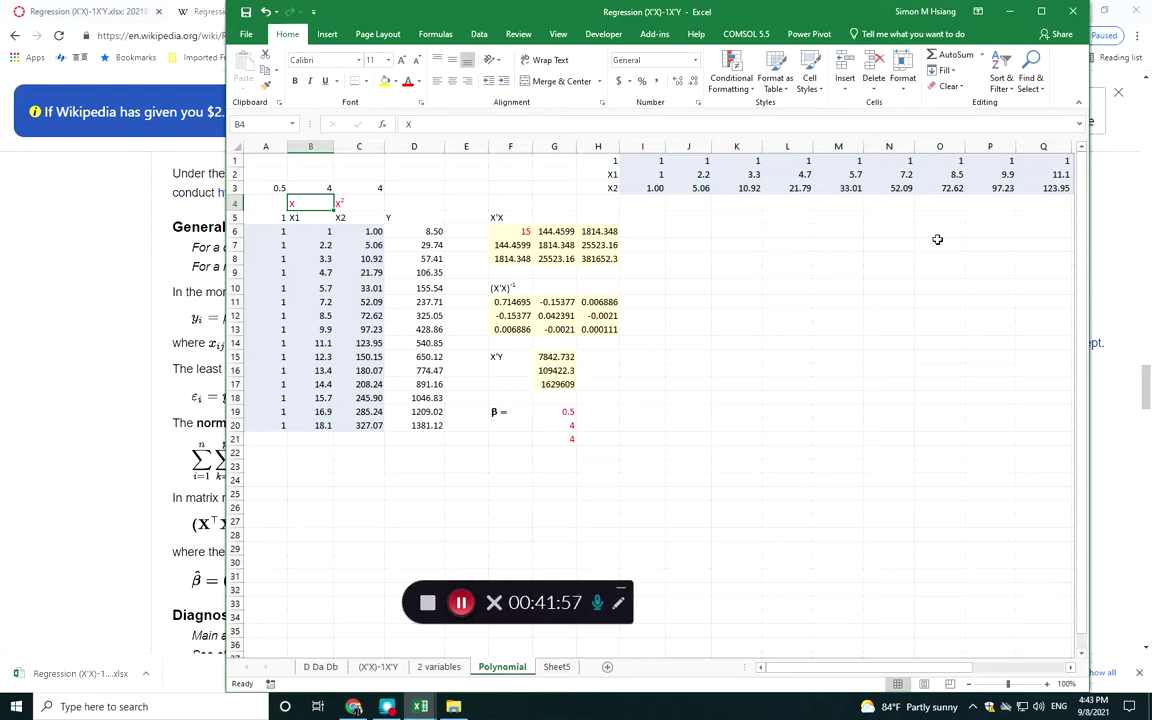
Close the regression workbook with its changes saved, and switch to Chrome to close the Wikipedia page
click(1071, 11)
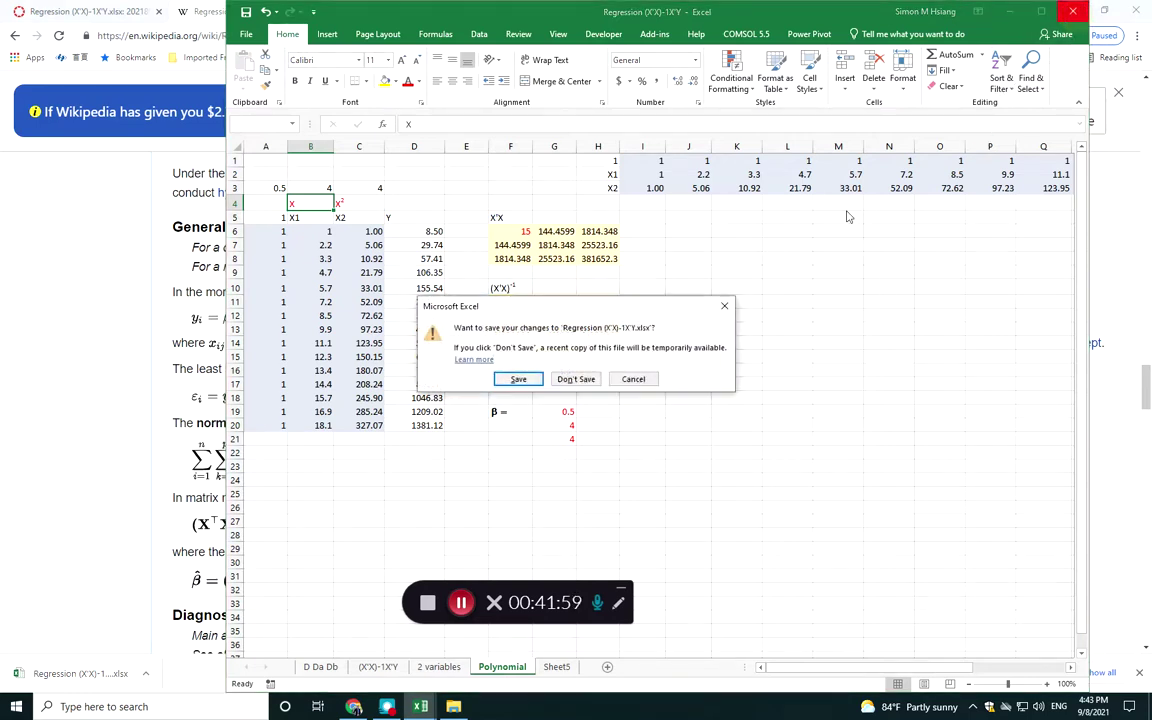
click(519, 378)
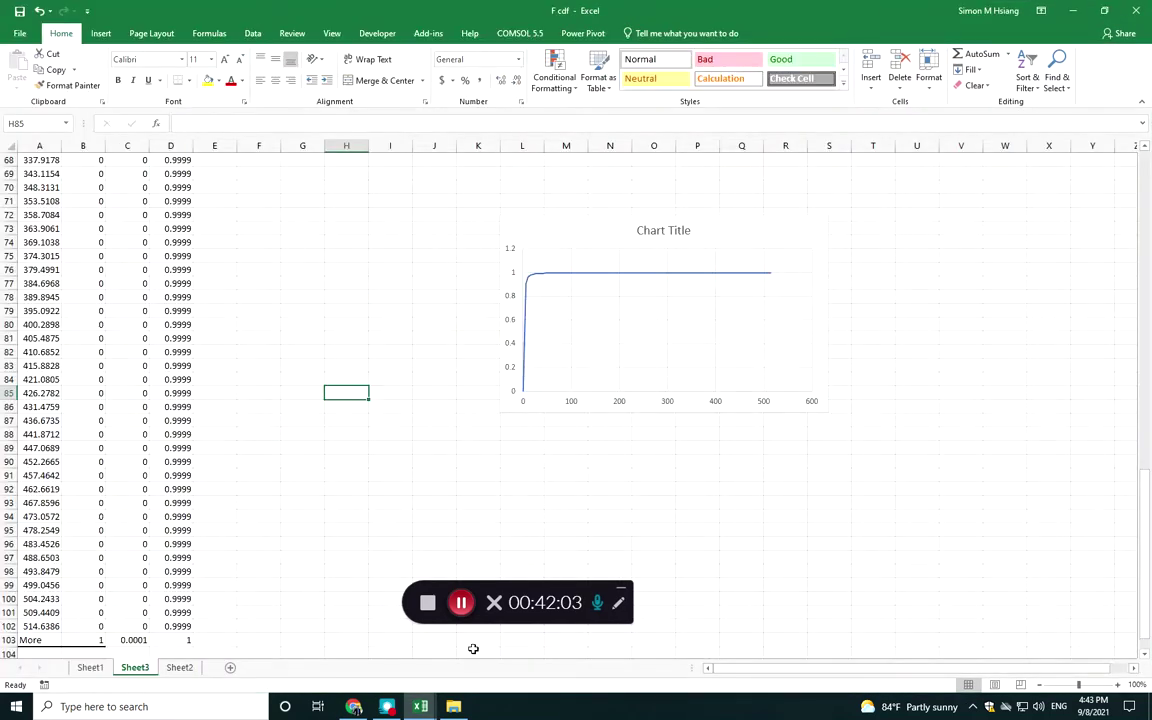
click(353, 706)
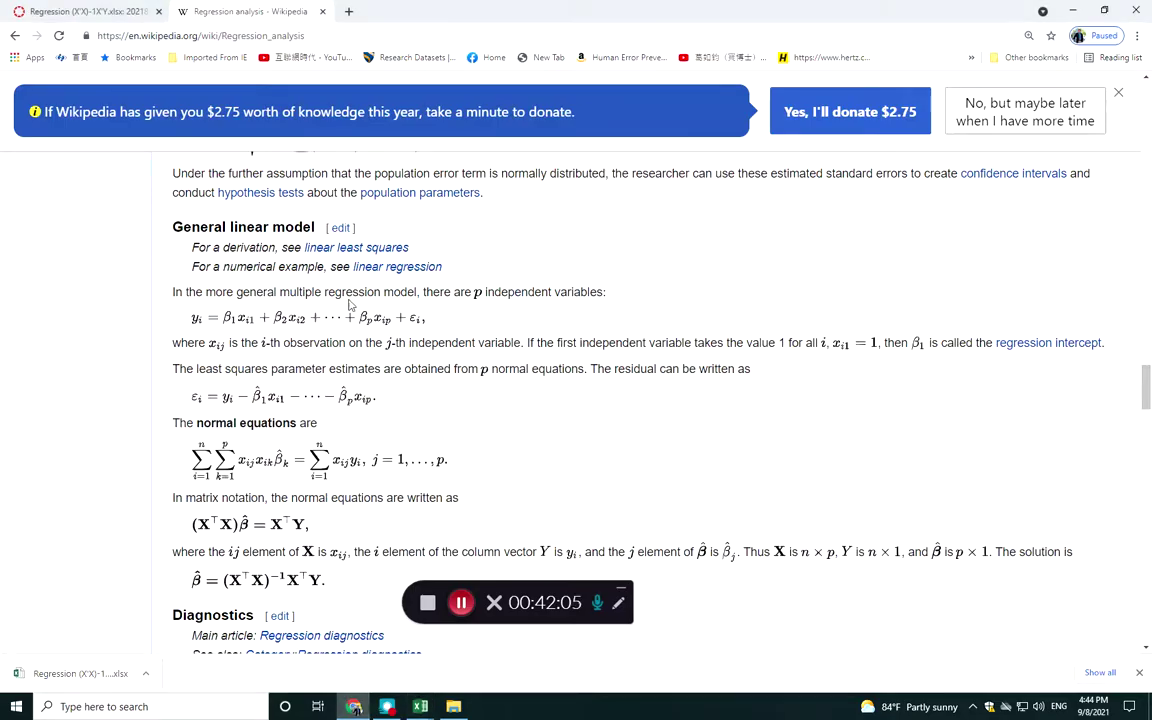
click(90, 11)
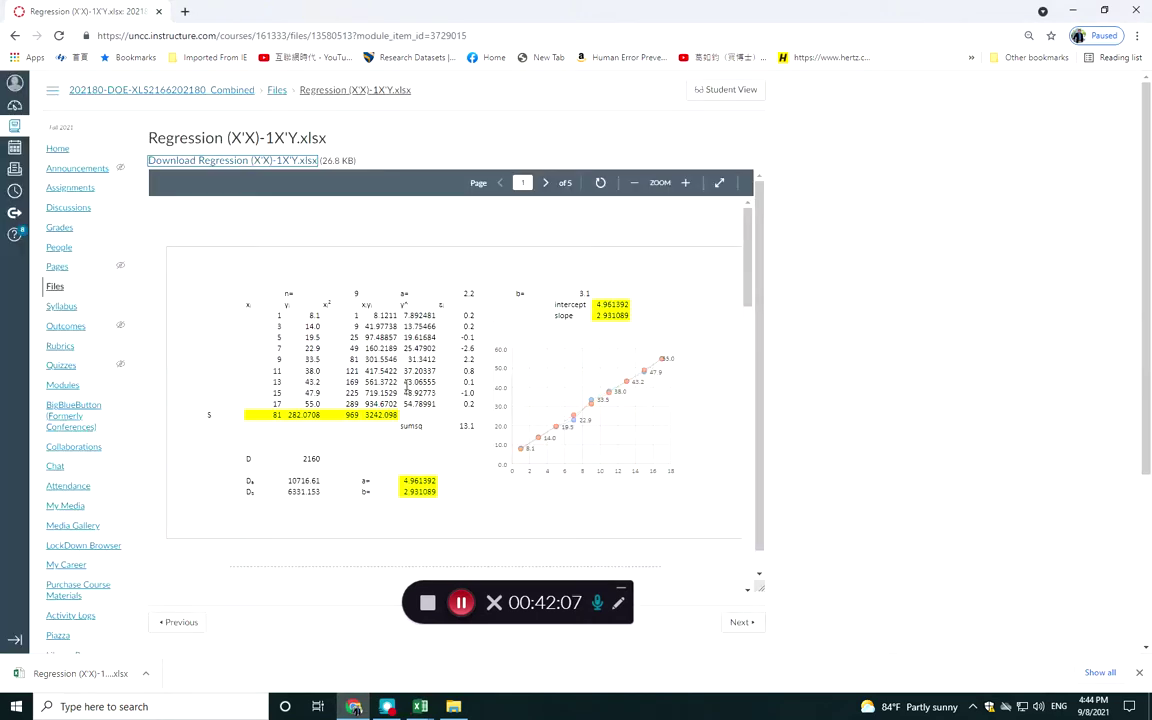
Return to the course modules and download Regression dummy variables.pptx from Lecture 3
click(14, 36)
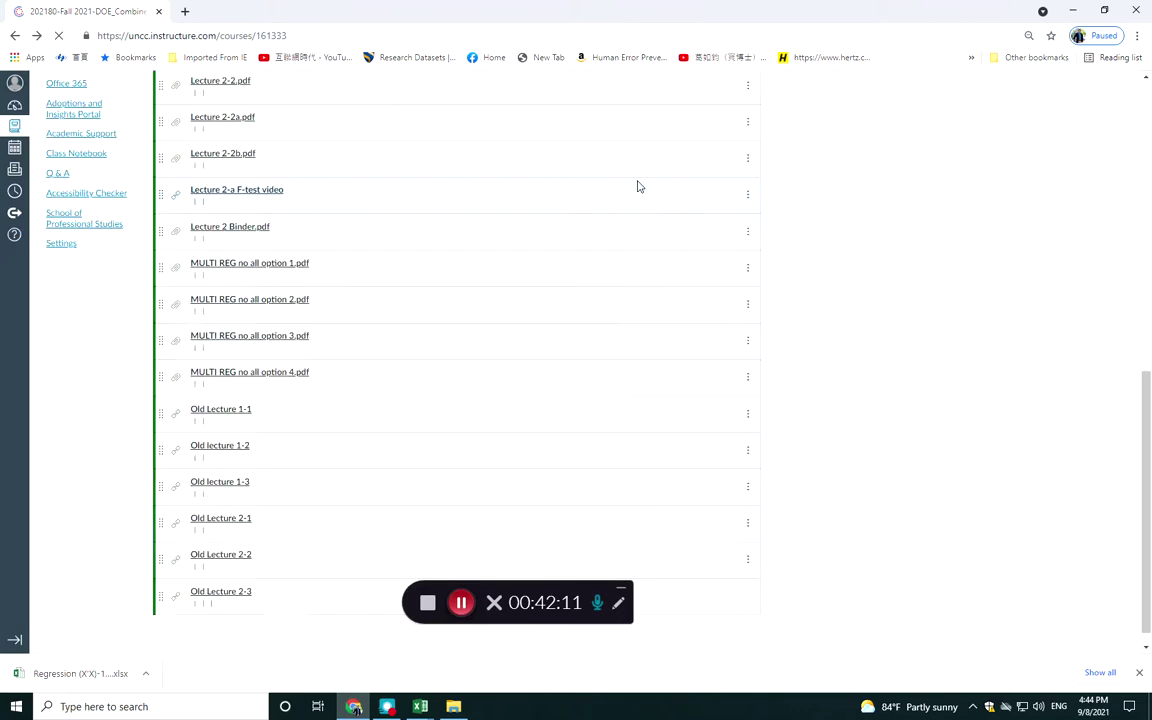
scroll(398, 495, down, 1)
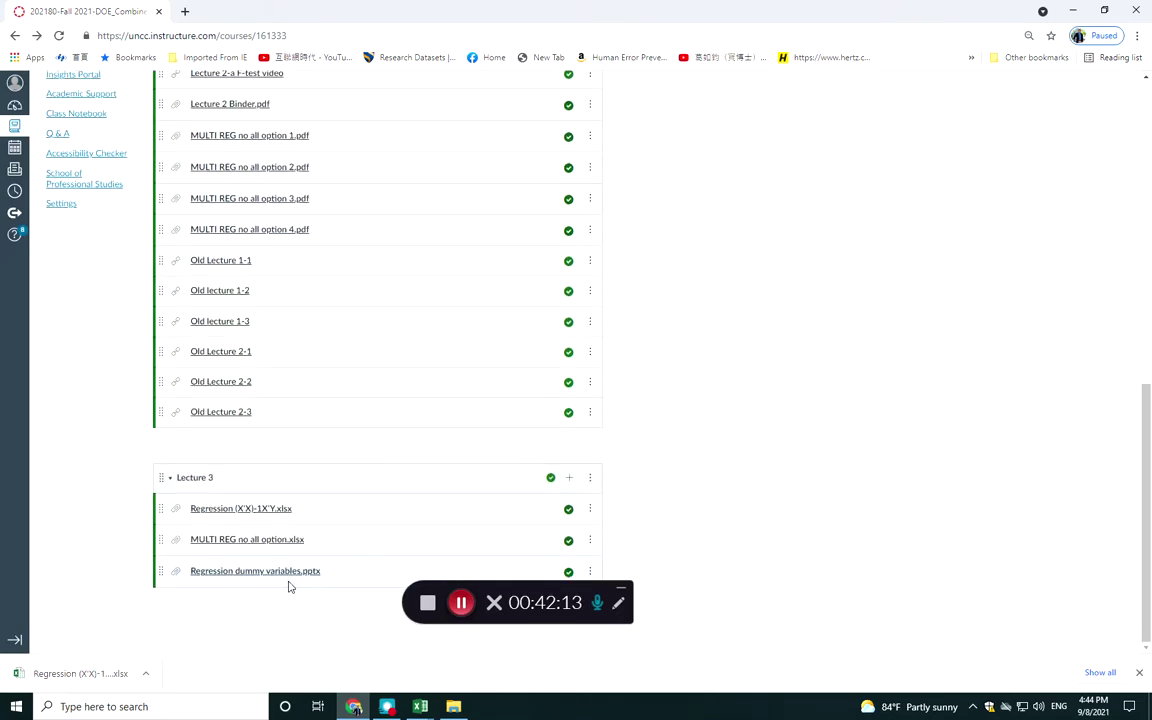
click(288, 575)
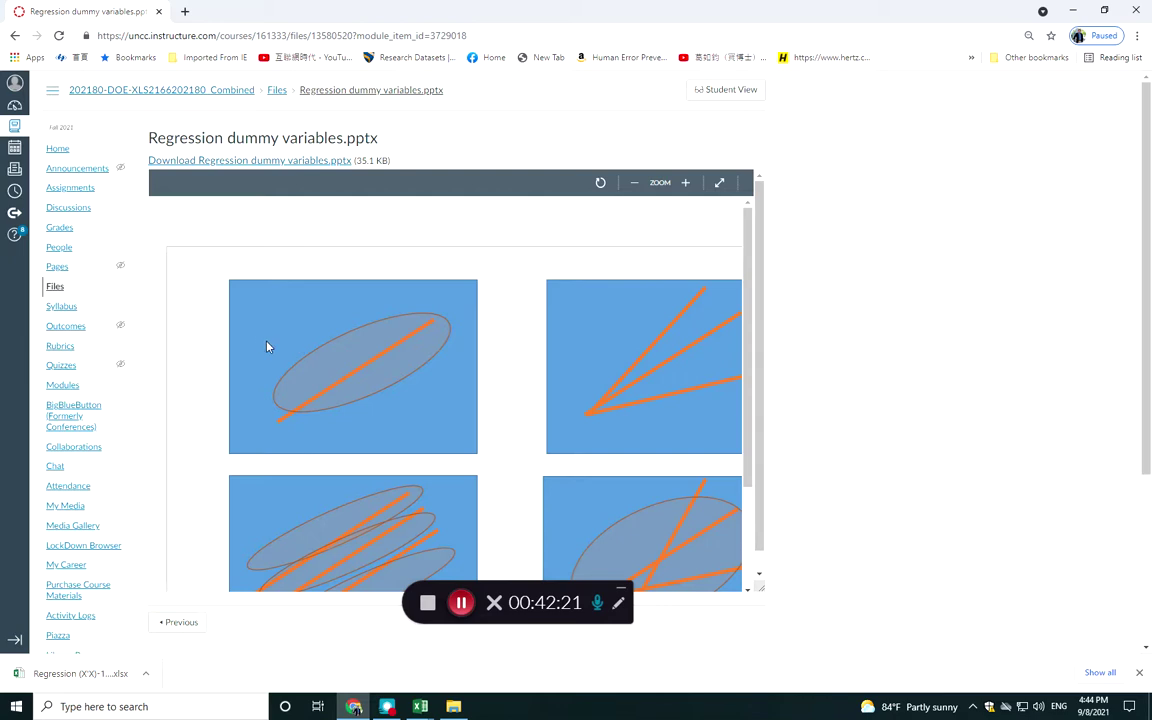
click(276, 162)
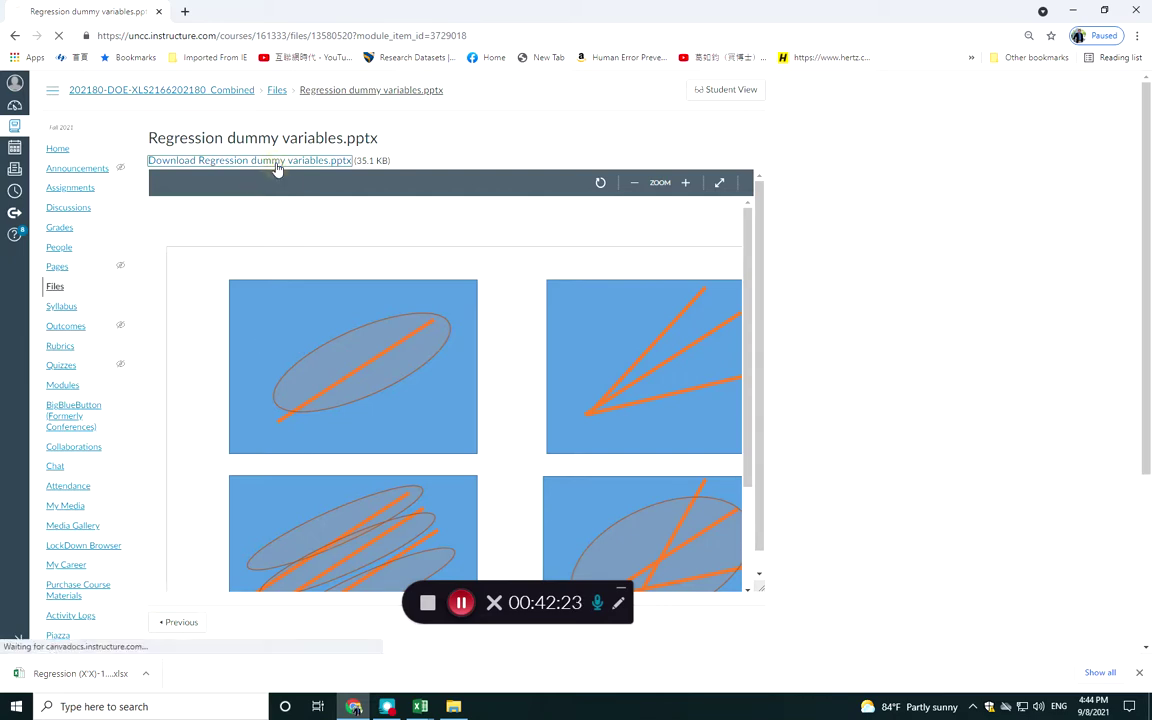
Download MULTI REG no all option.xlsx from Lecture 3 and open the downloaded Regression dummy variables presentation
click(15, 36)
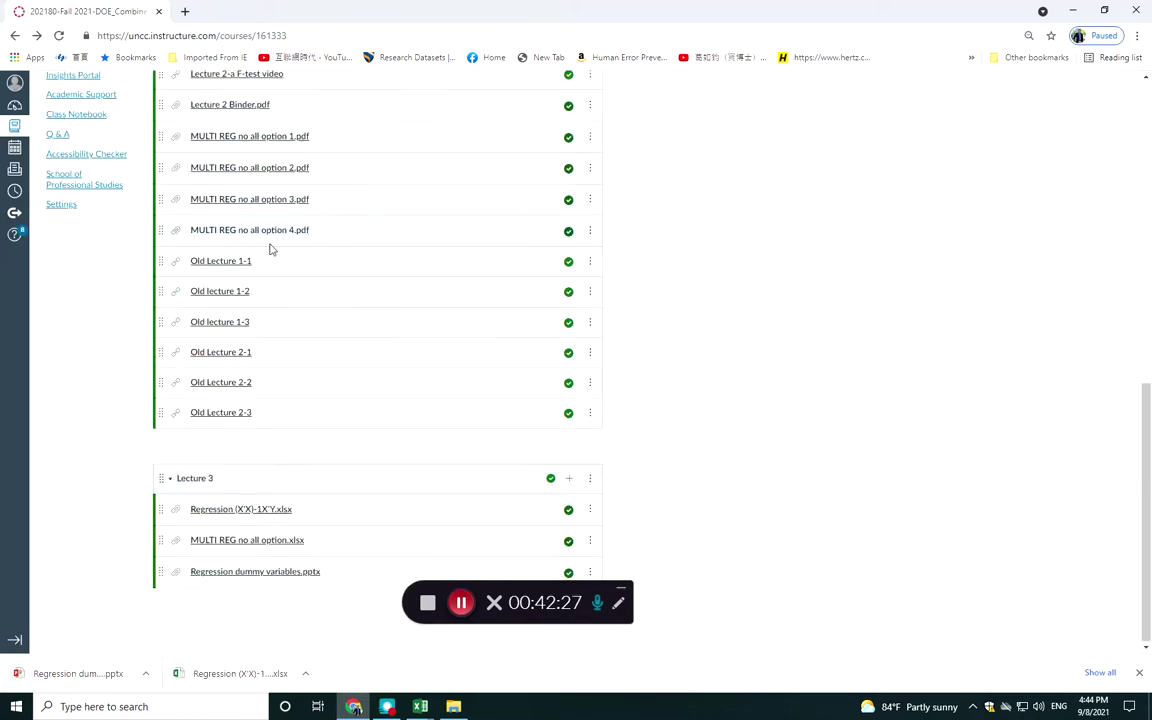
click(278, 541)
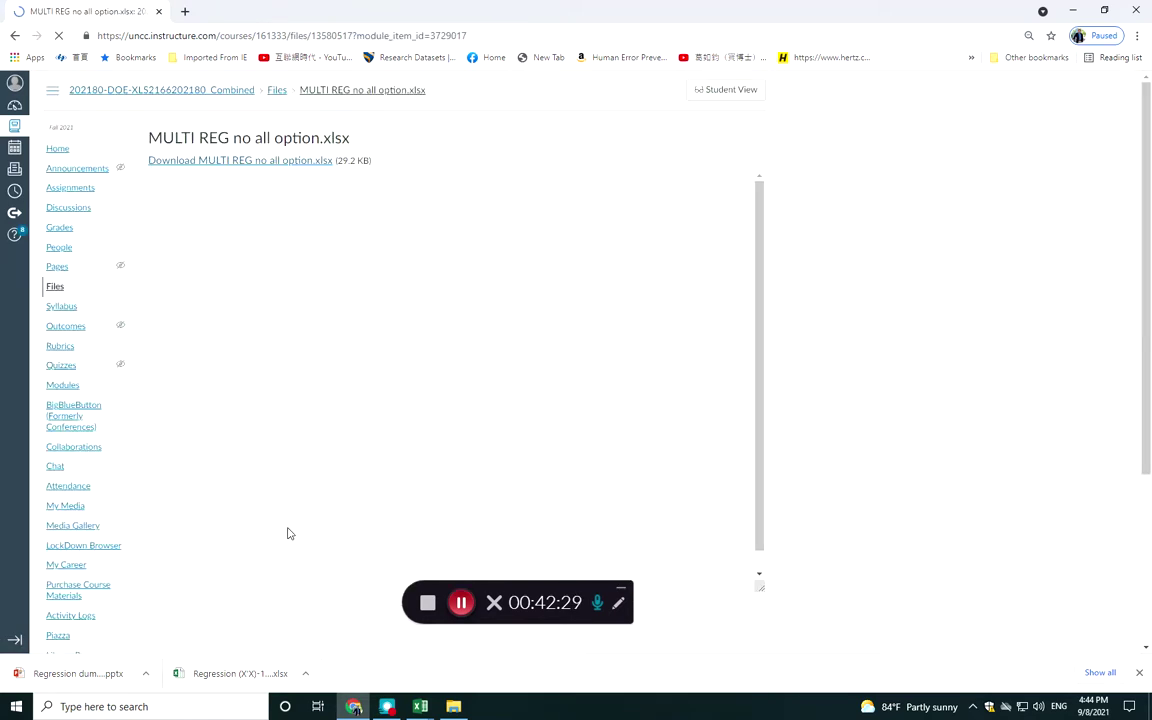
click(265, 168)
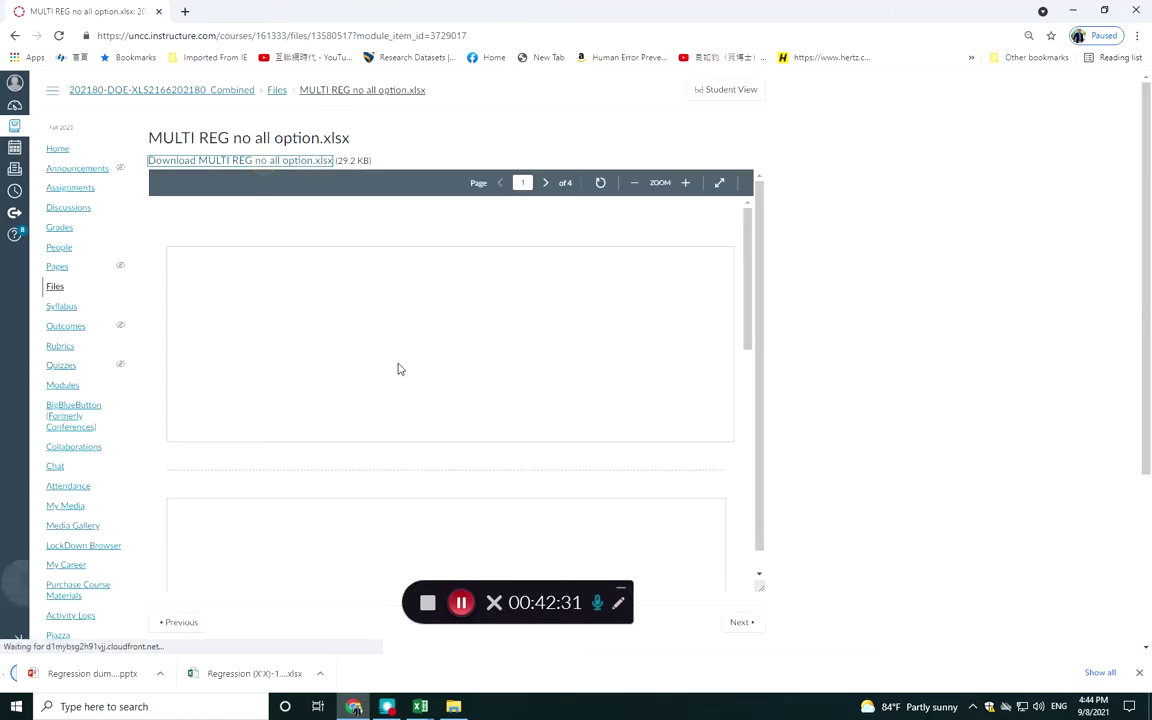
click(240, 673)
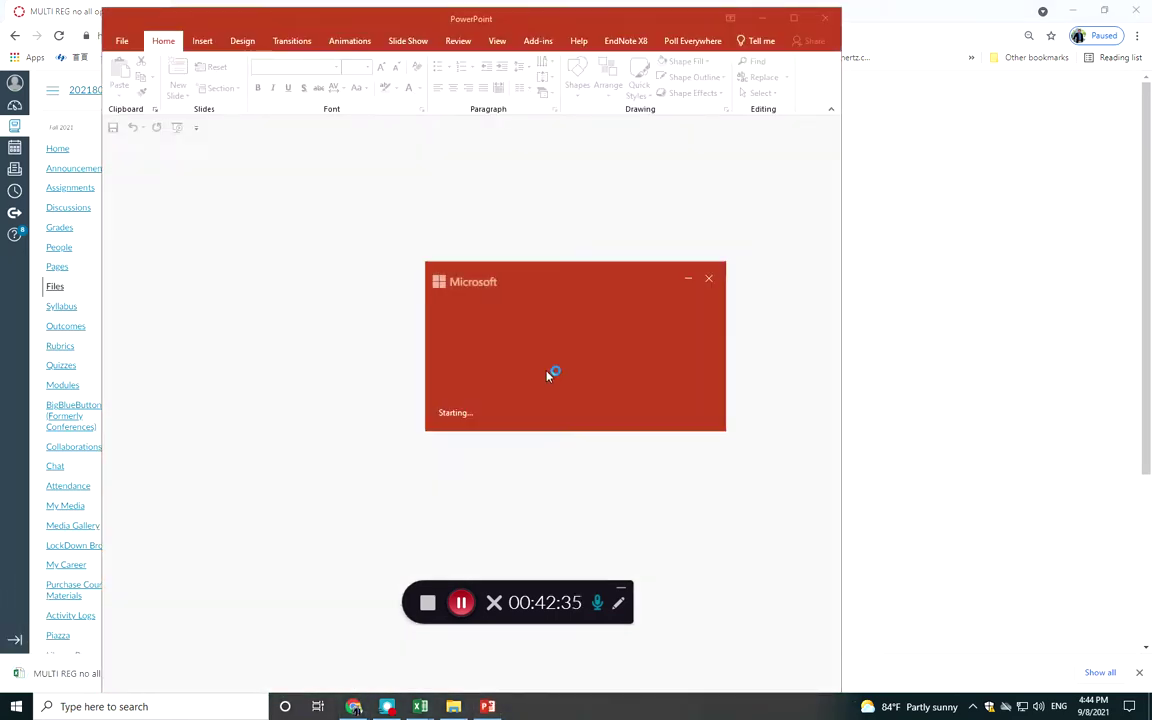
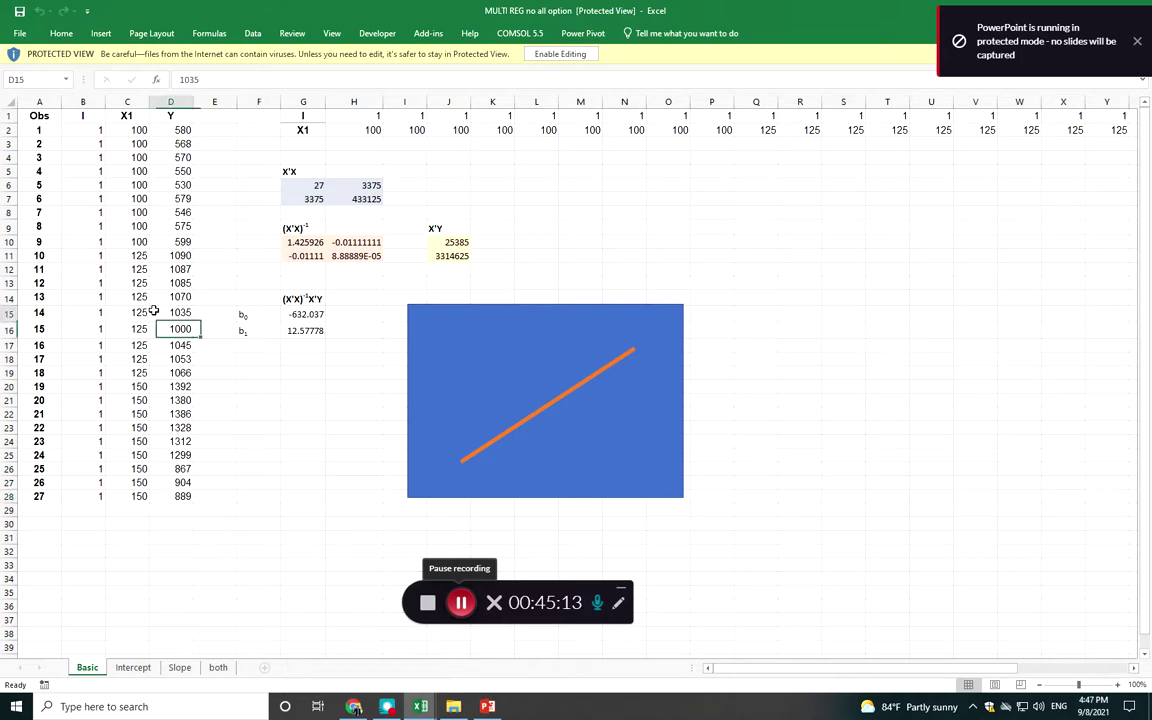
Enable editing in the MULTI REG no all option workbook and examine the Obs, I, X1 and Y columns on the Basic sheet
click(556, 53)
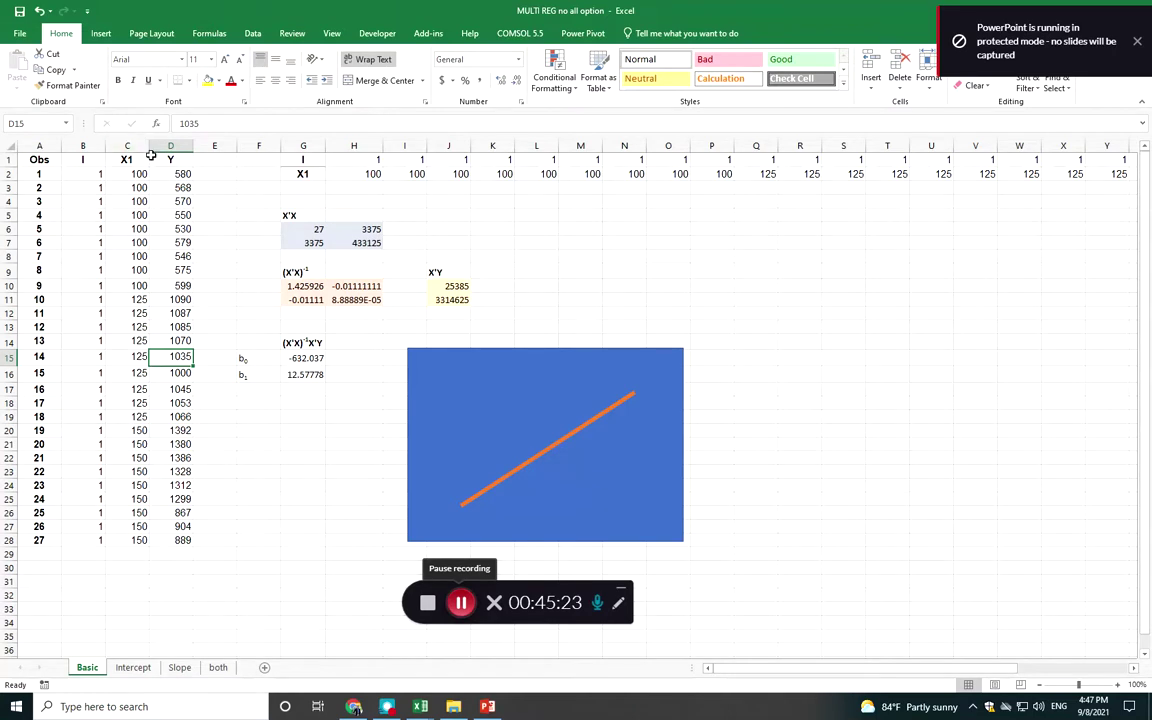
drag(39, 174, 26, 538)
drag(96, 174, 103, 535)
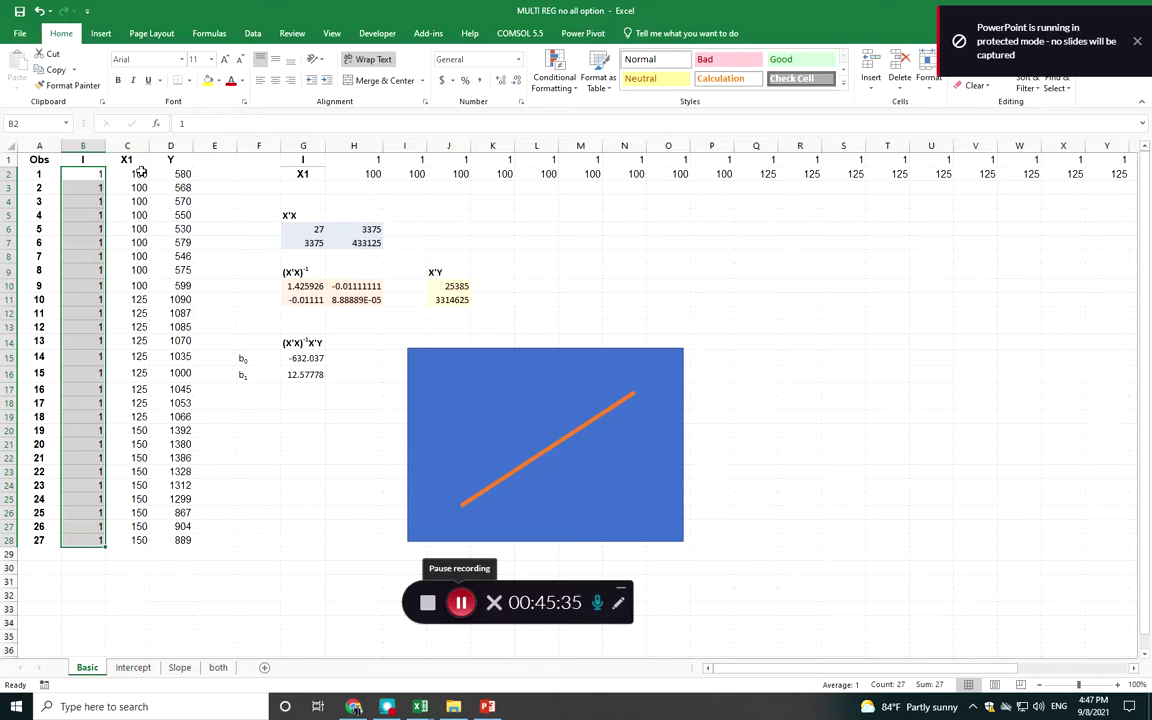
drag(134, 174, 141, 540)
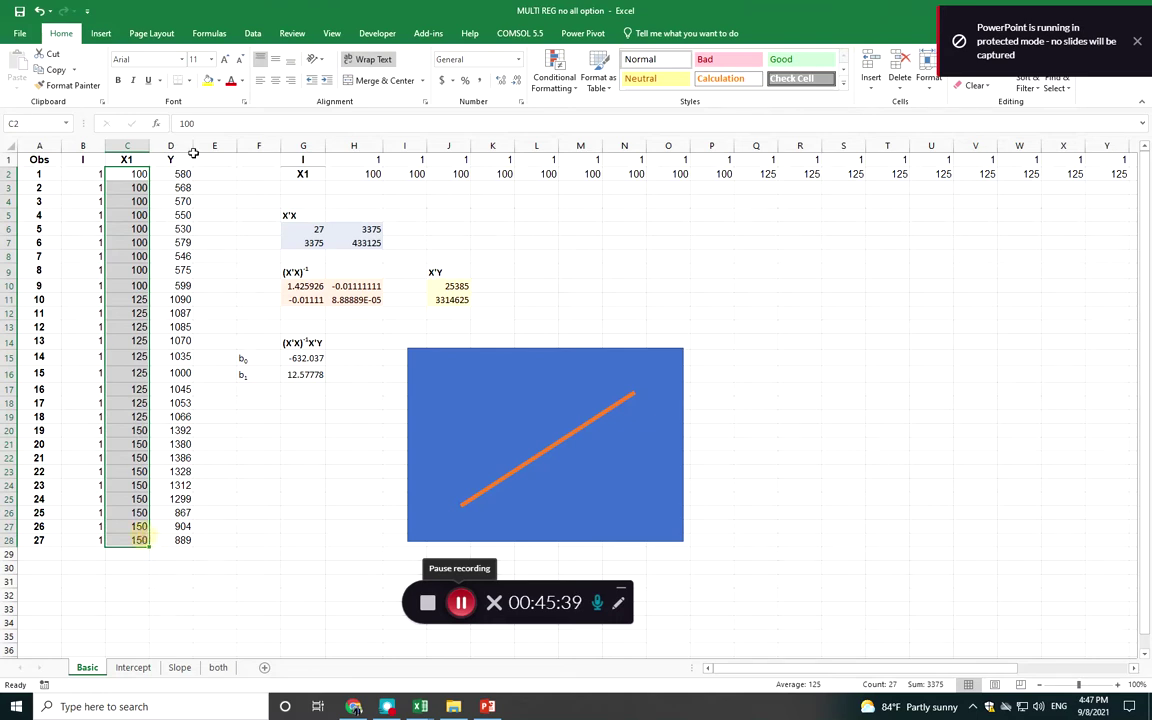
drag(175, 174, 183, 541)
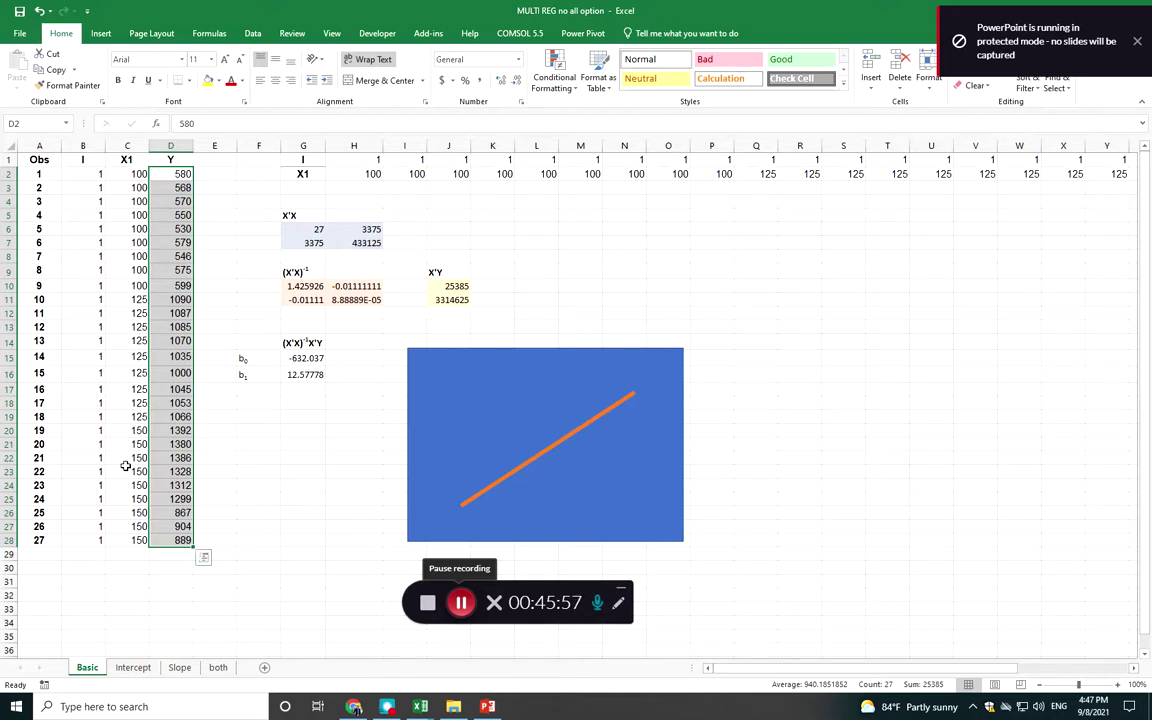
Examine the Y values in D2:D9, the full data block B2:D28, and the X matrix in B2:C28
drag(163, 172, 176, 272)
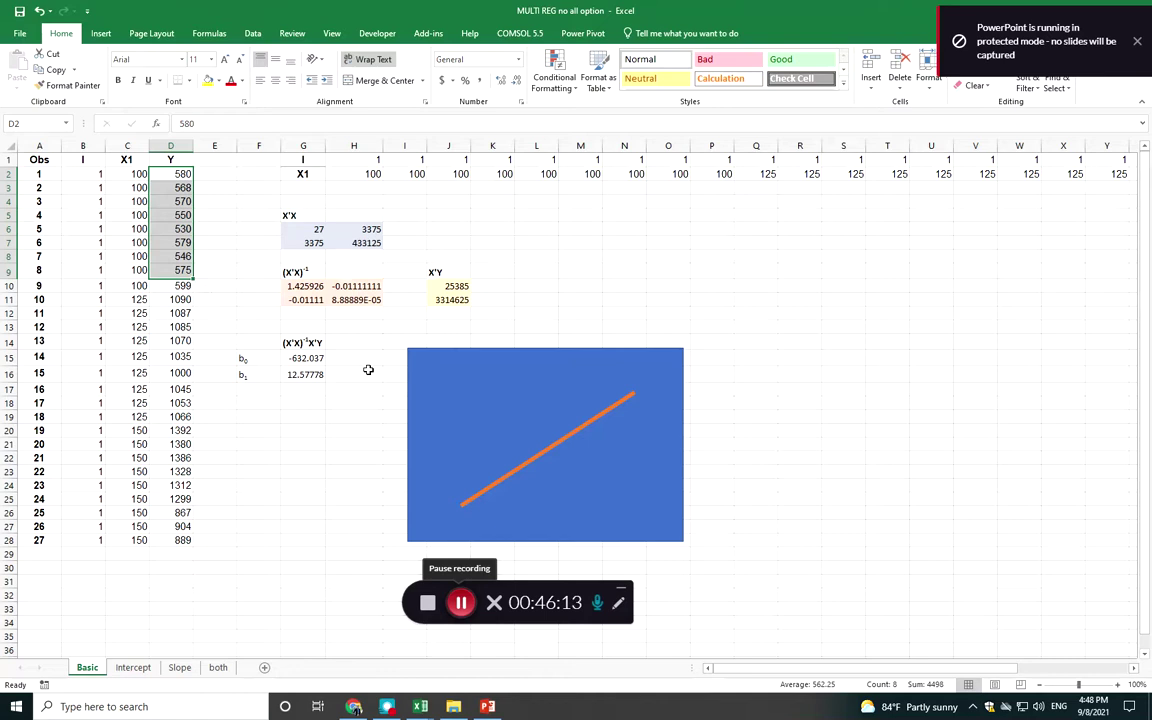
drag(93, 172, 161, 541)
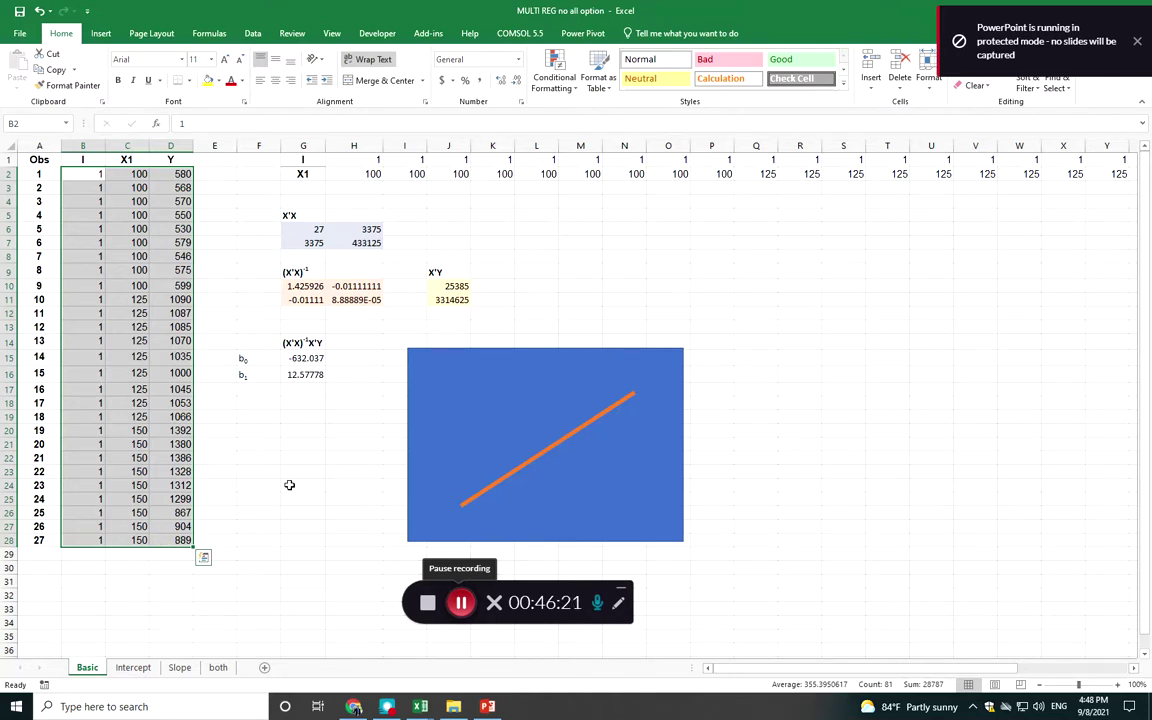
click(449, 201)
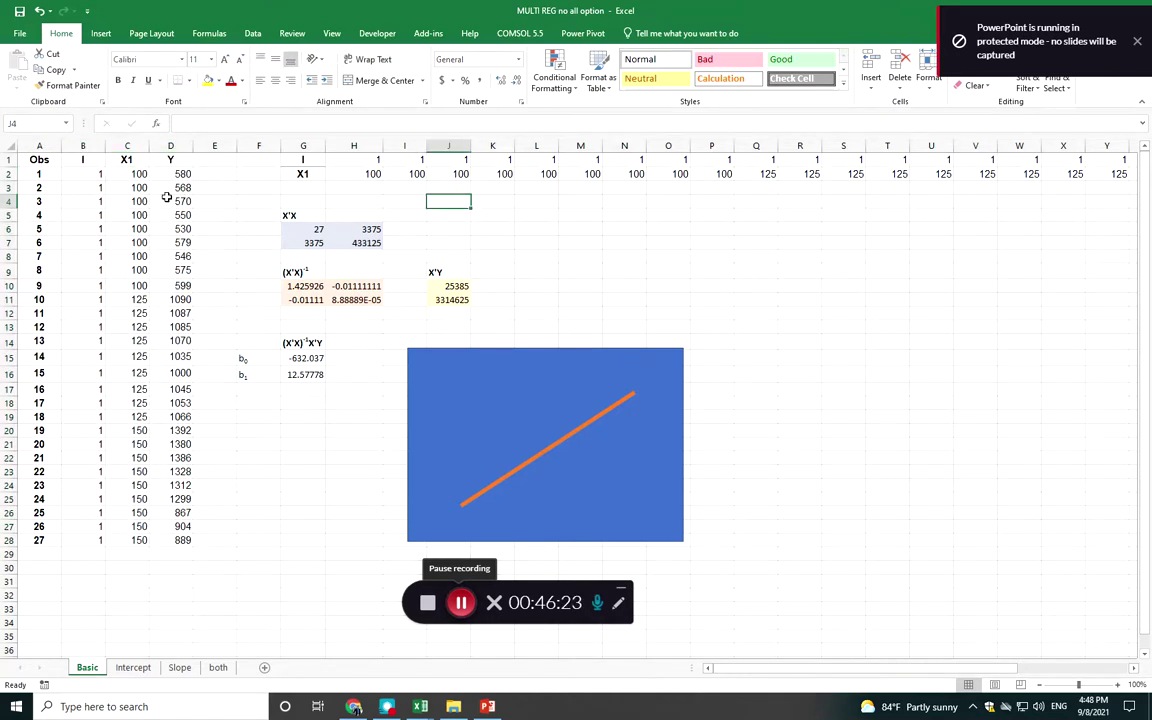
drag(92, 176, 123, 540)
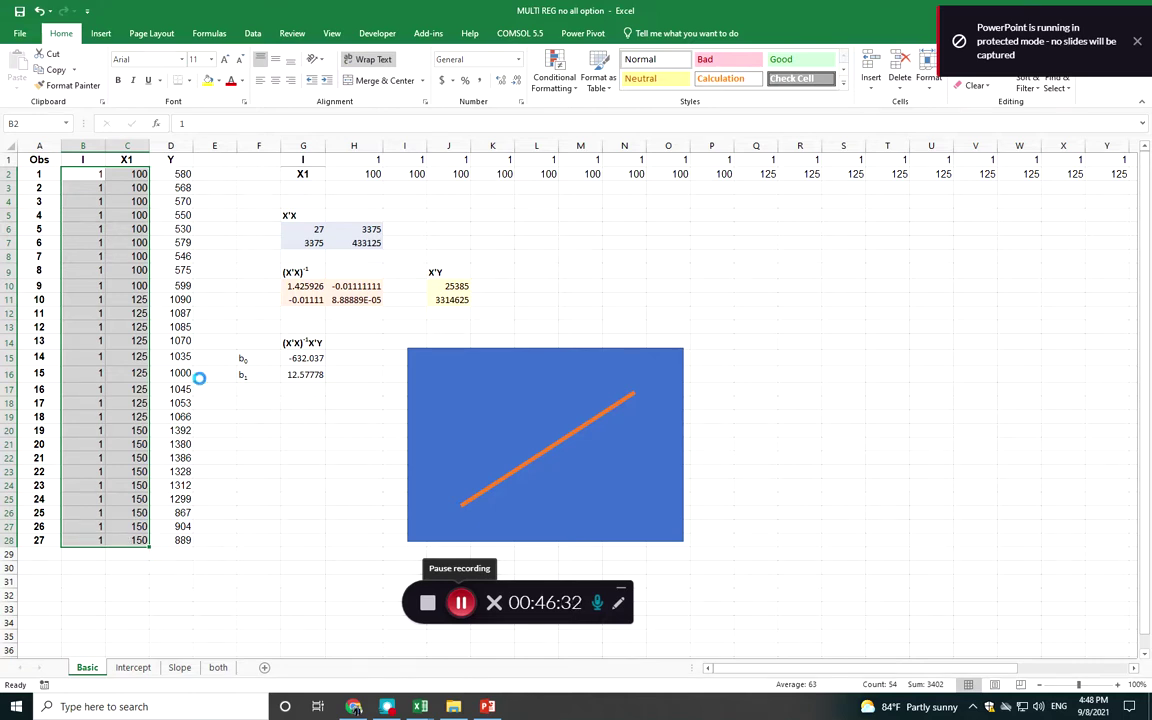
Copy the X matrix B2:C28 and paste it at H1 as transposed values
key(ctrl+c)
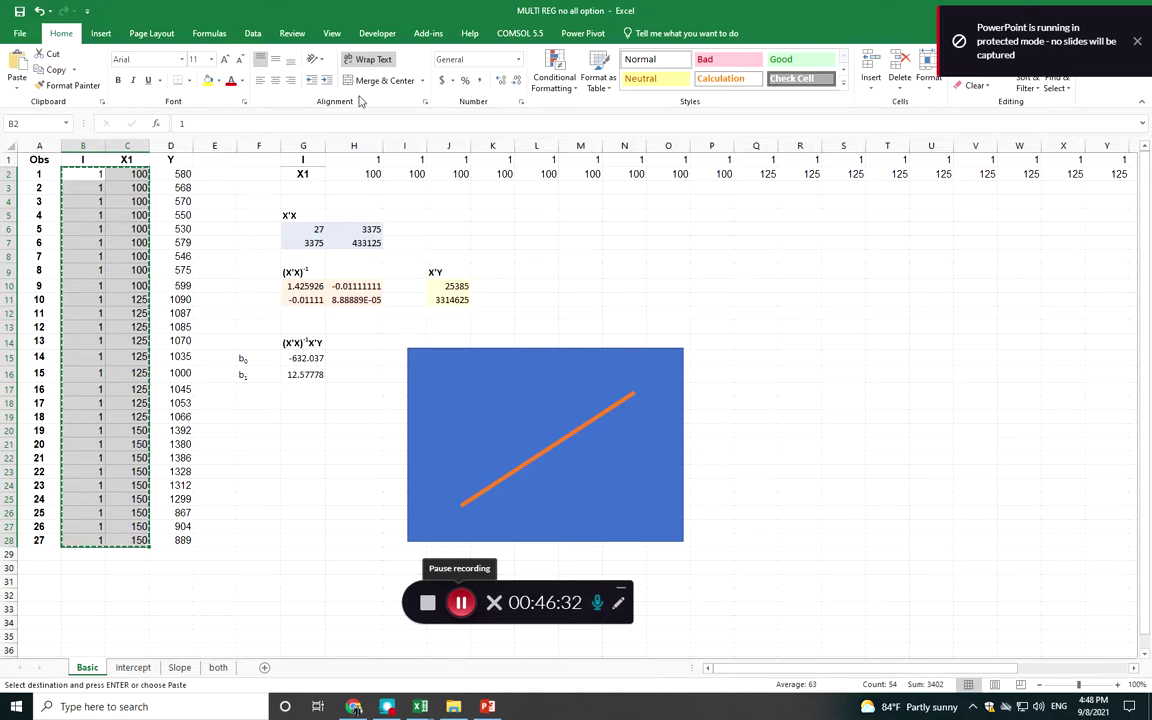
click(363, 160)
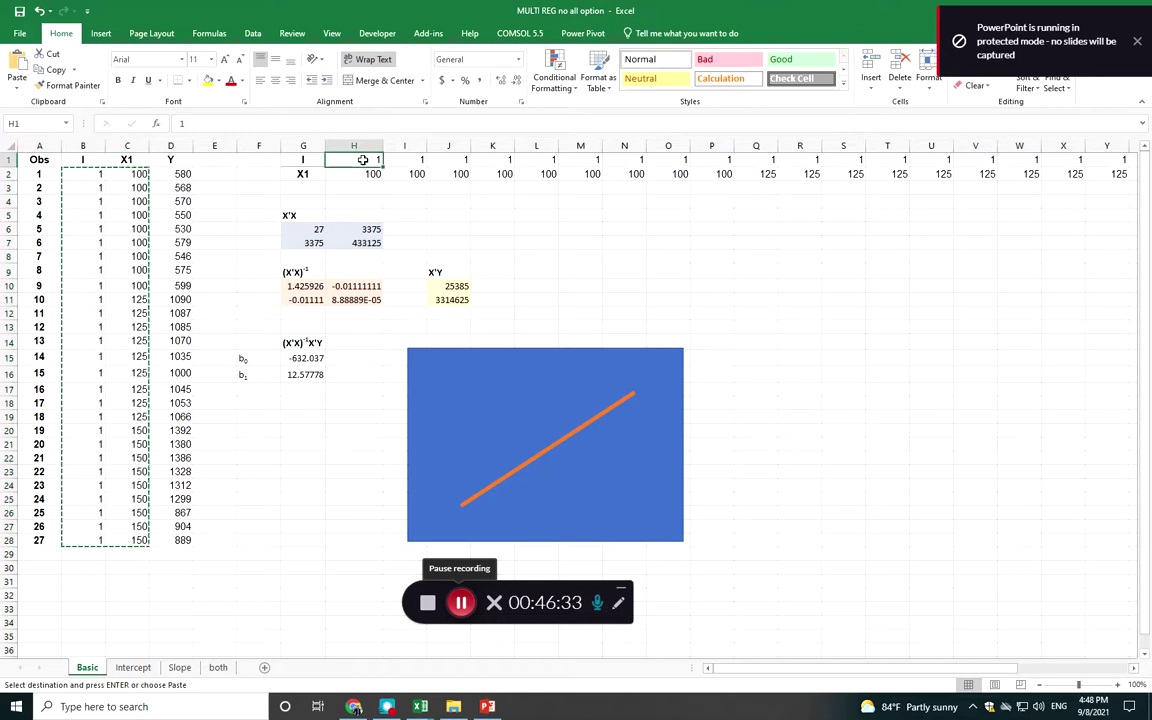
click(17, 86)
click(51, 232)
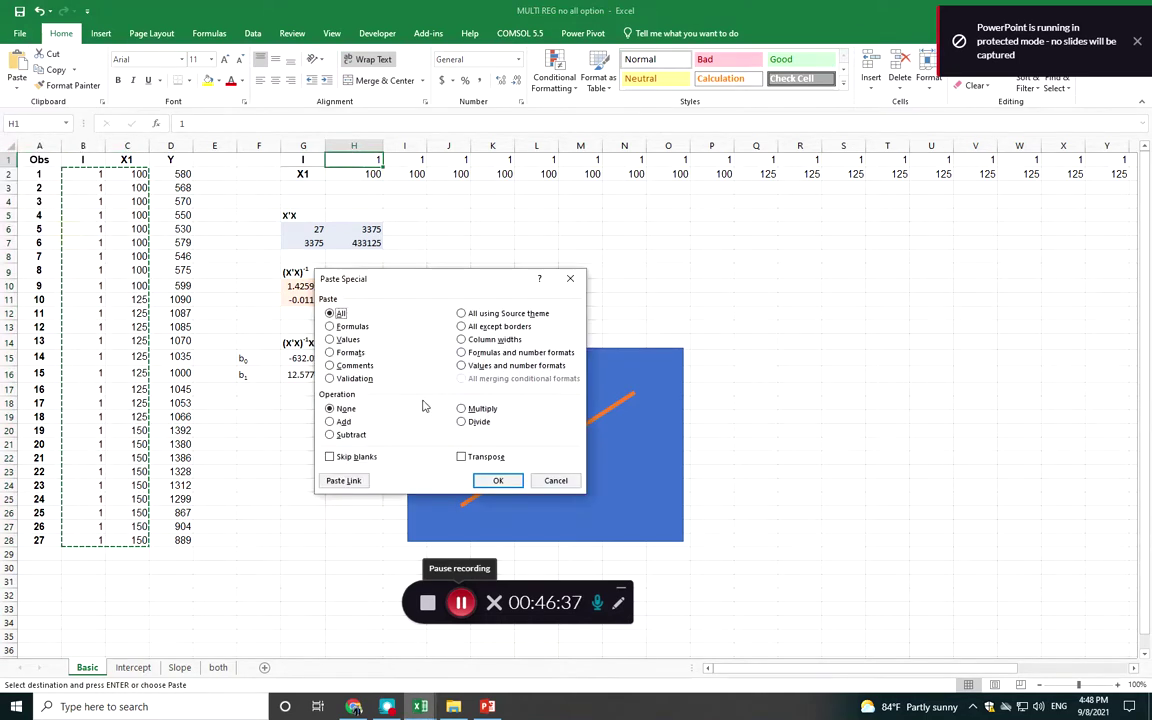
click(462, 456)
click(350, 341)
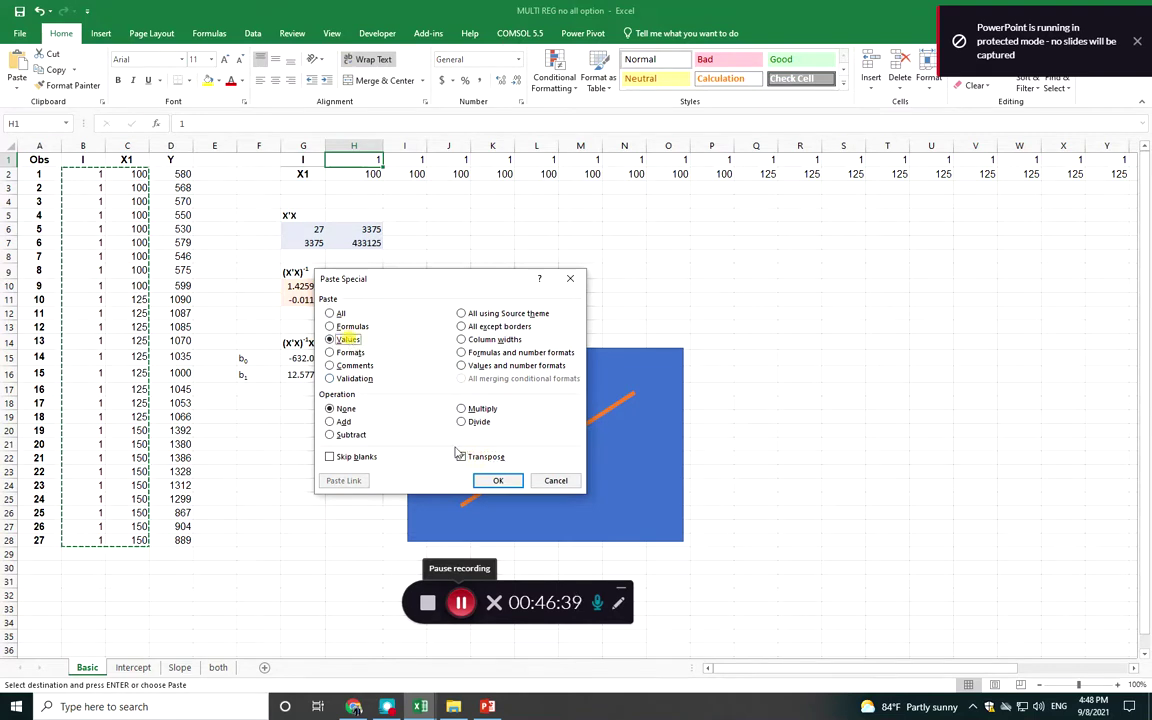
click(497, 480)
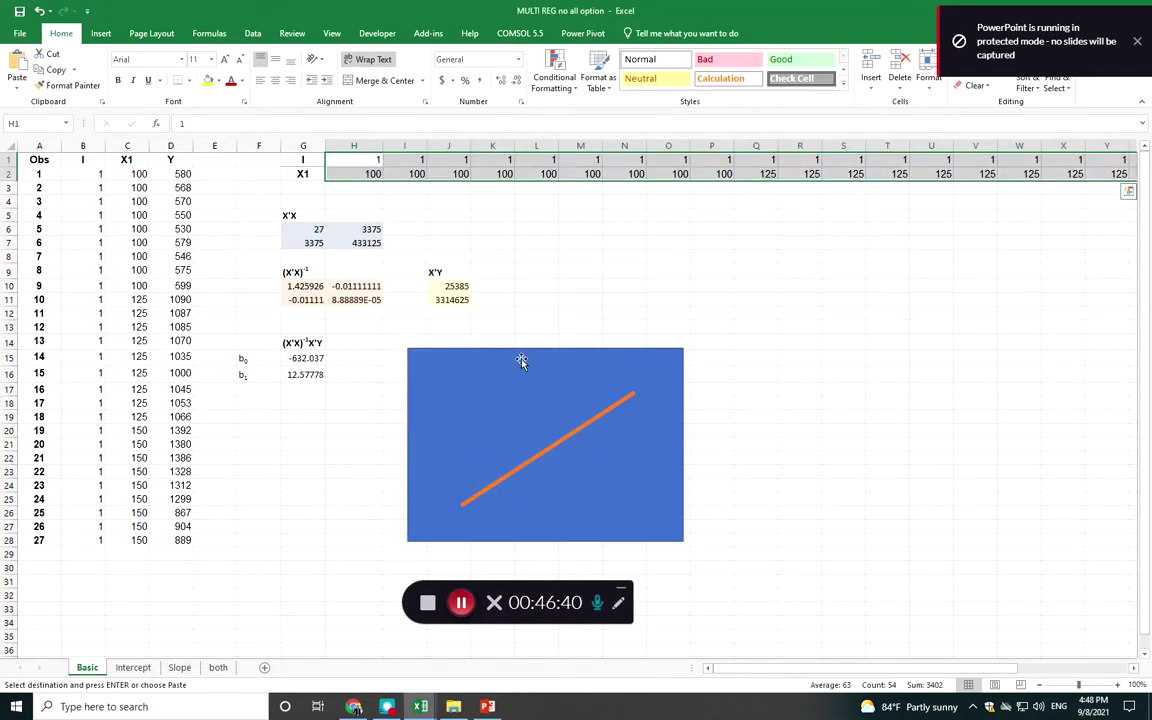
click(548, 255)
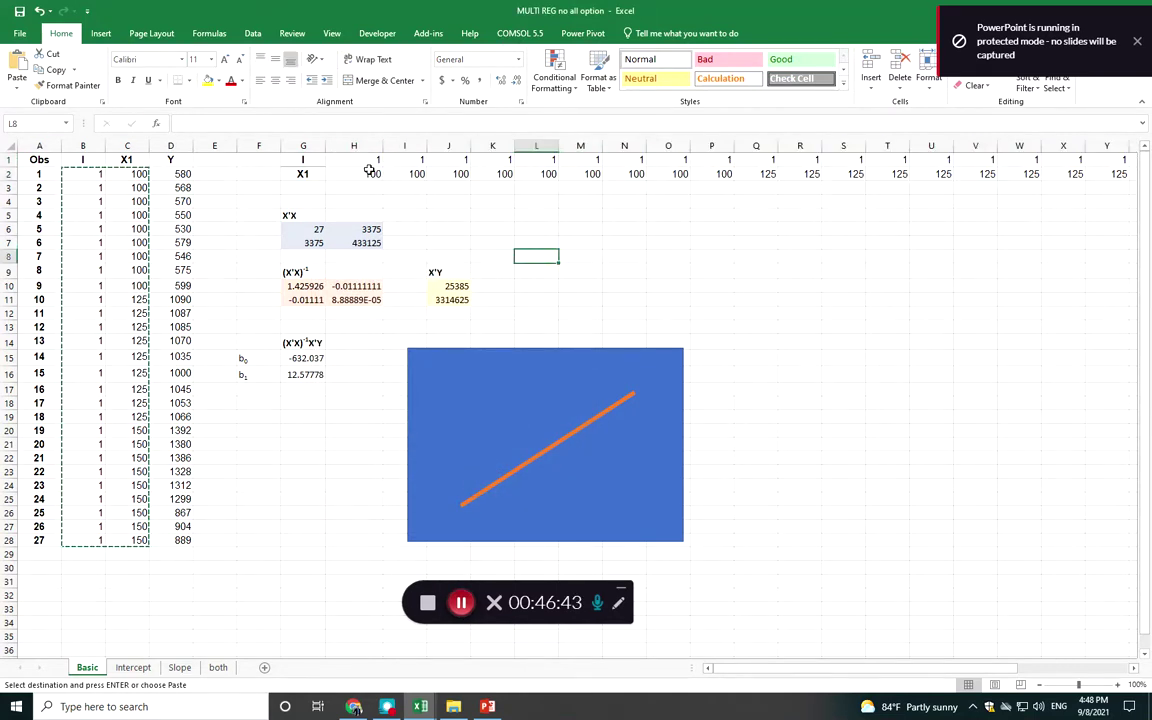
Examine the X'X matrix in G6:H7 and set the font of cell G6 to red
click(340, 159)
drag(315, 229, 343, 236)
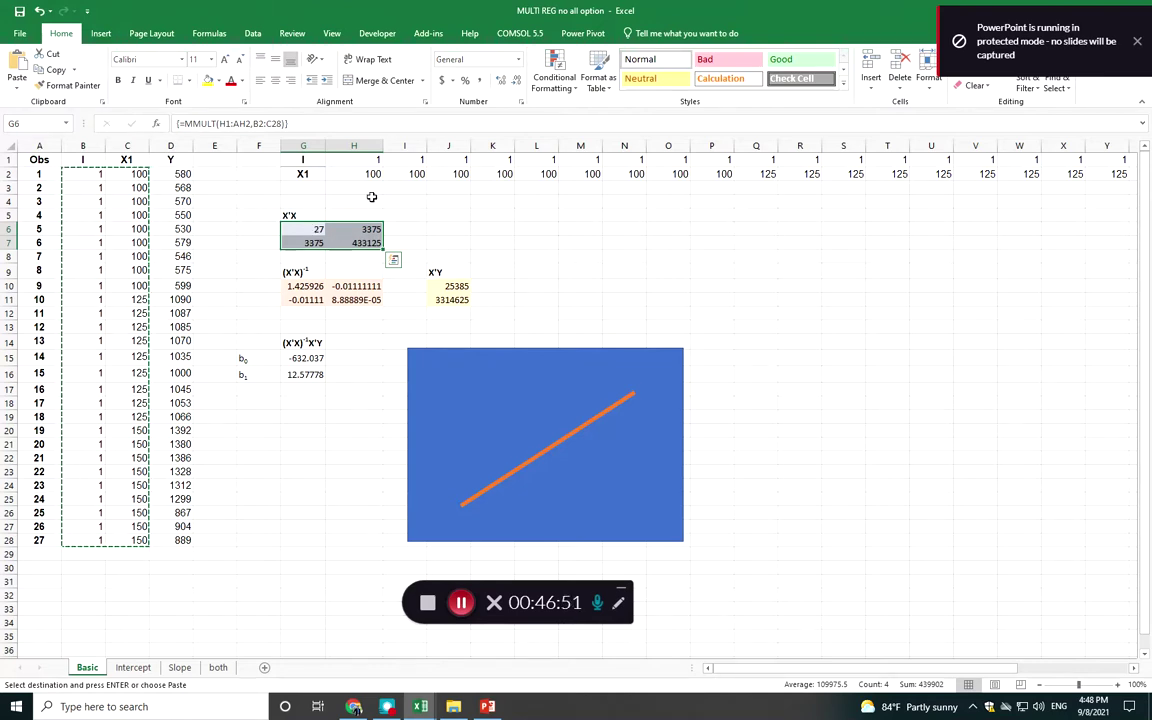
click(288, 228)
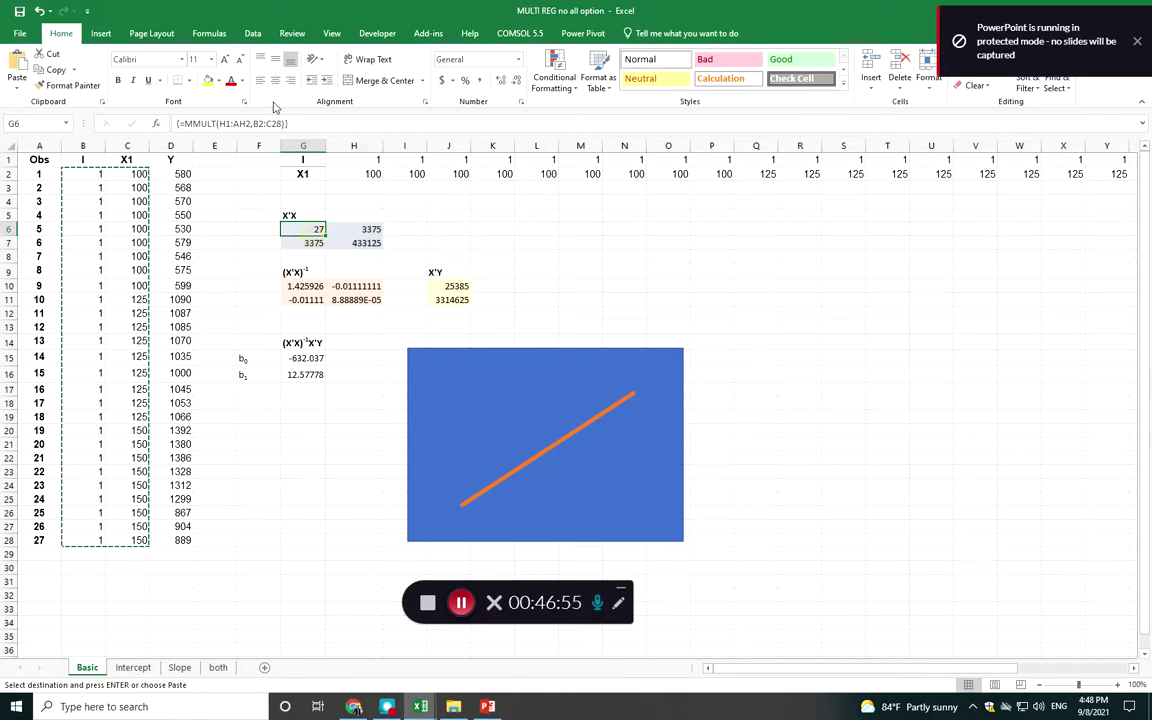
click(229, 82)
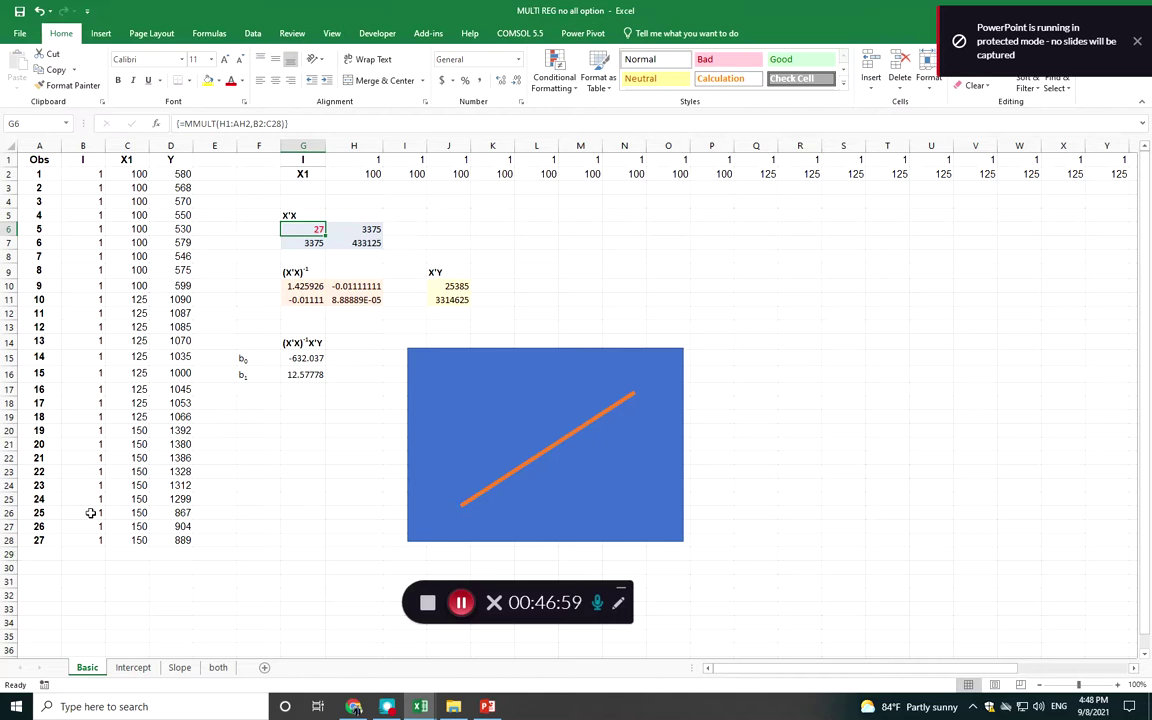
Examine the MINVERSE and MMULT formulas behind the inverse in G10:H11, X'Y in J10:J11 and the coefficients in G15:G16
click(372, 299)
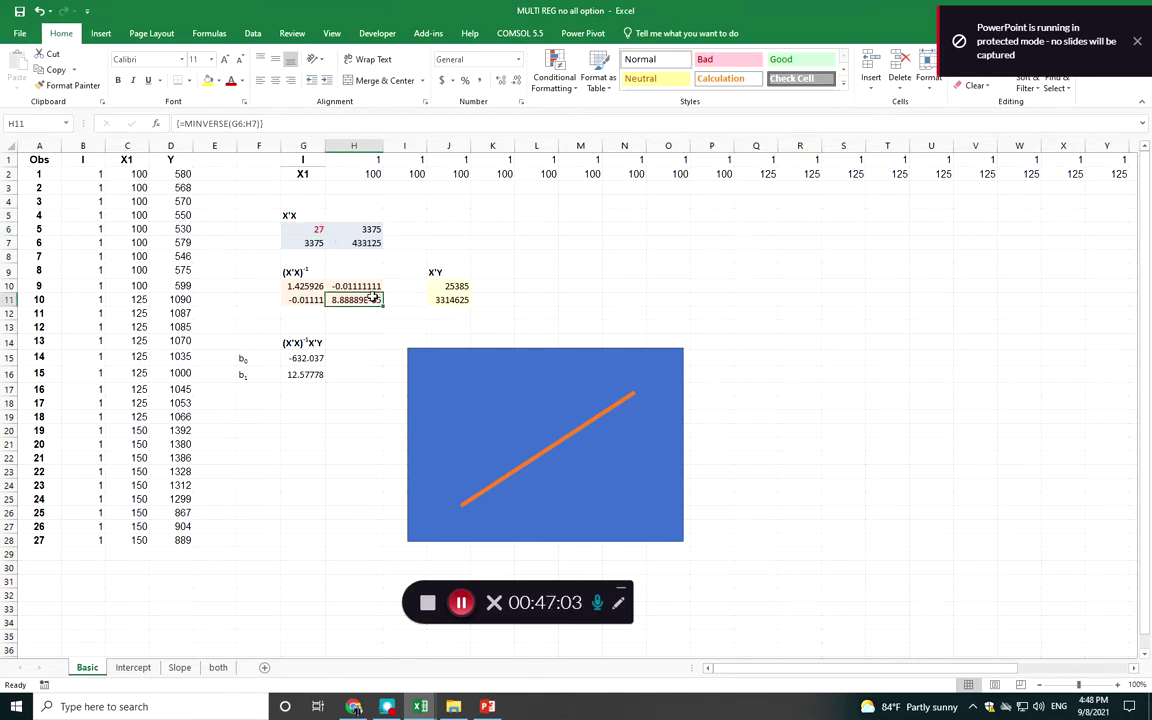
drag(300, 289, 350, 299)
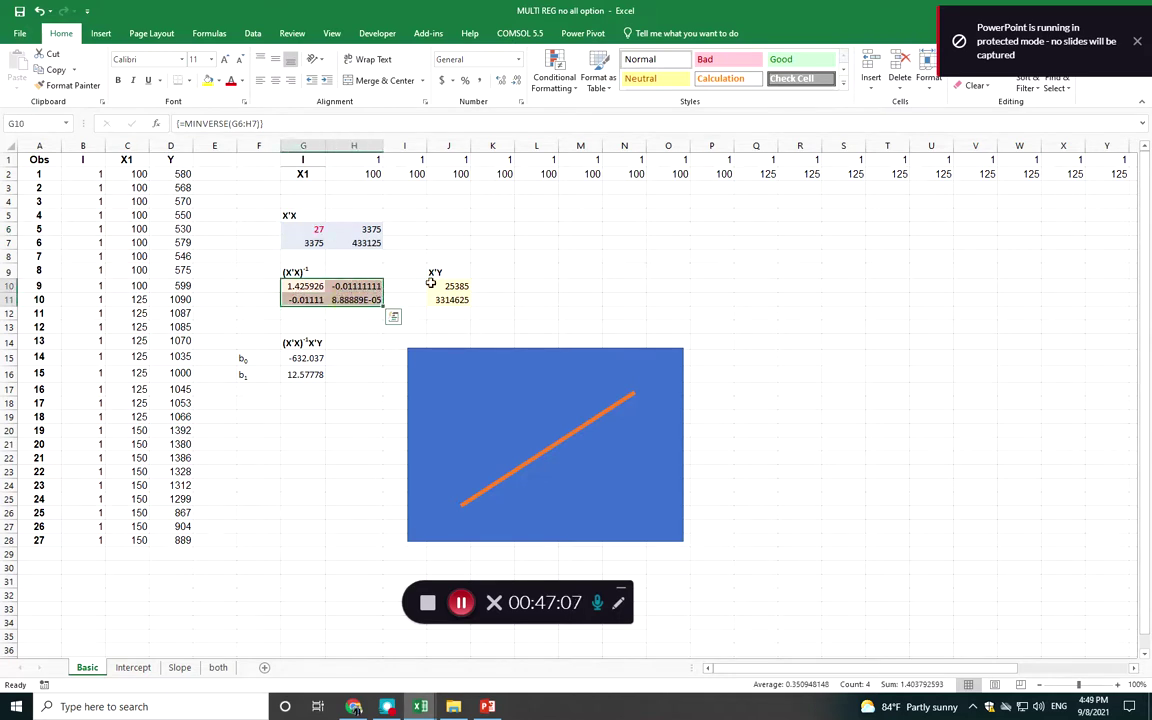
drag(462, 286, 457, 300)
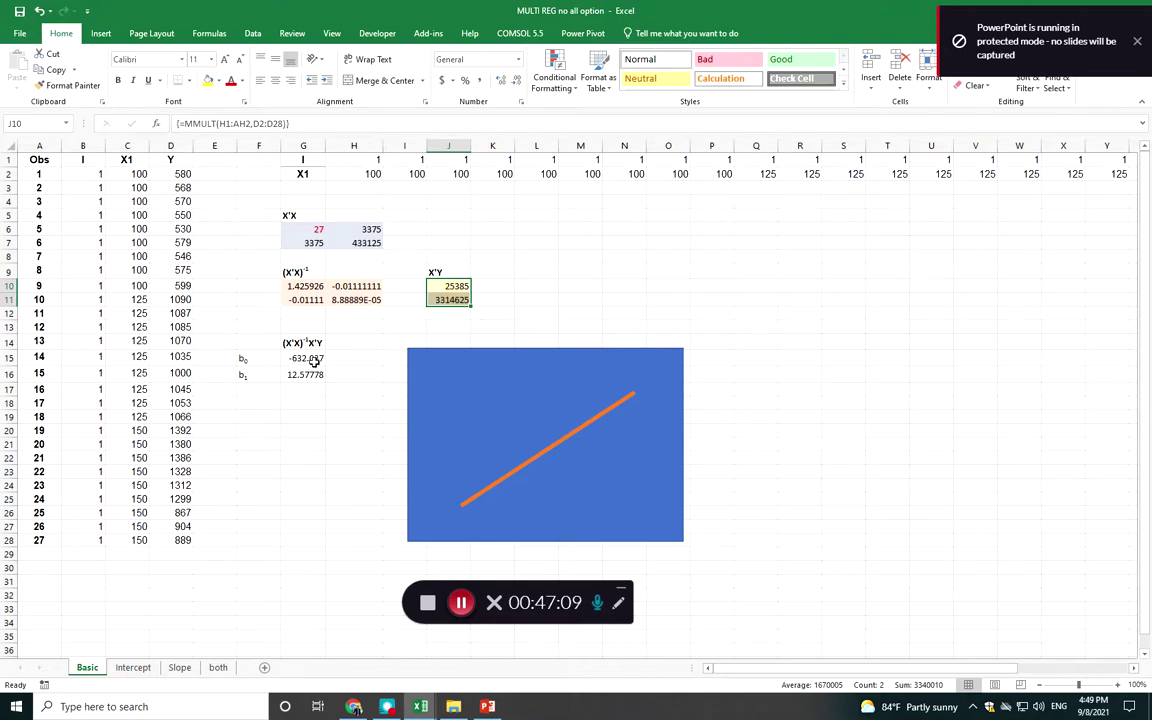
drag(312, 360, 314, 377)
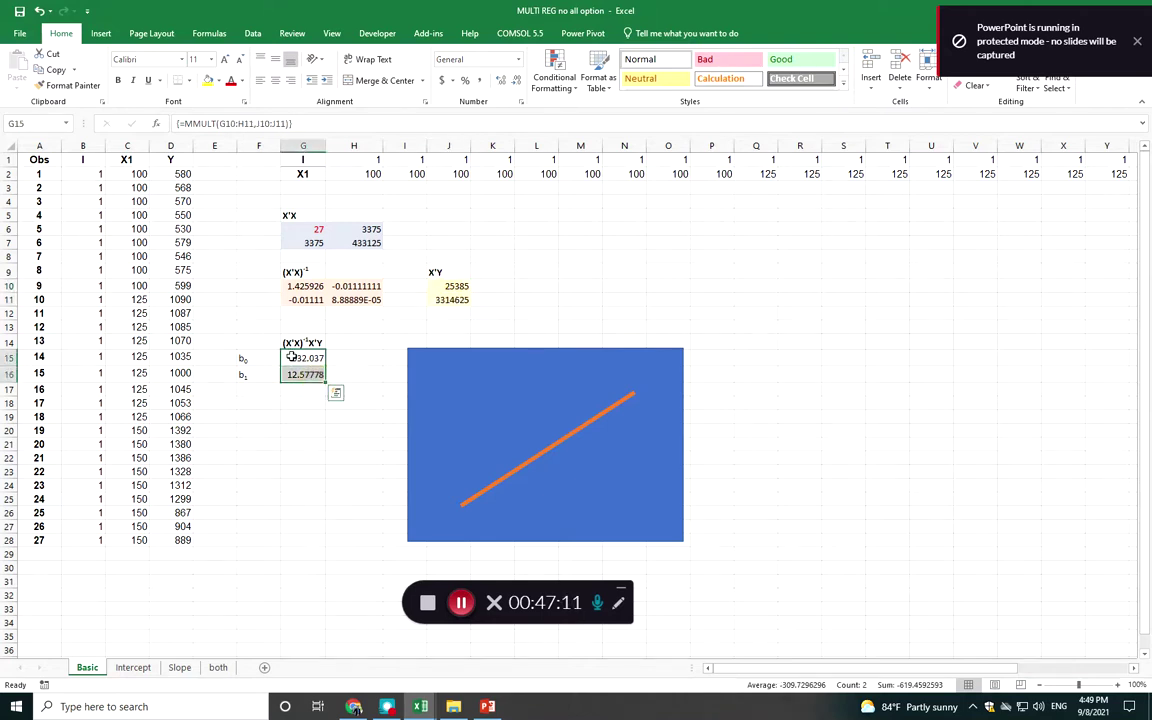
Set the font of the b0 and b1 coefficients in G15:G16 to red
click(297, 360)
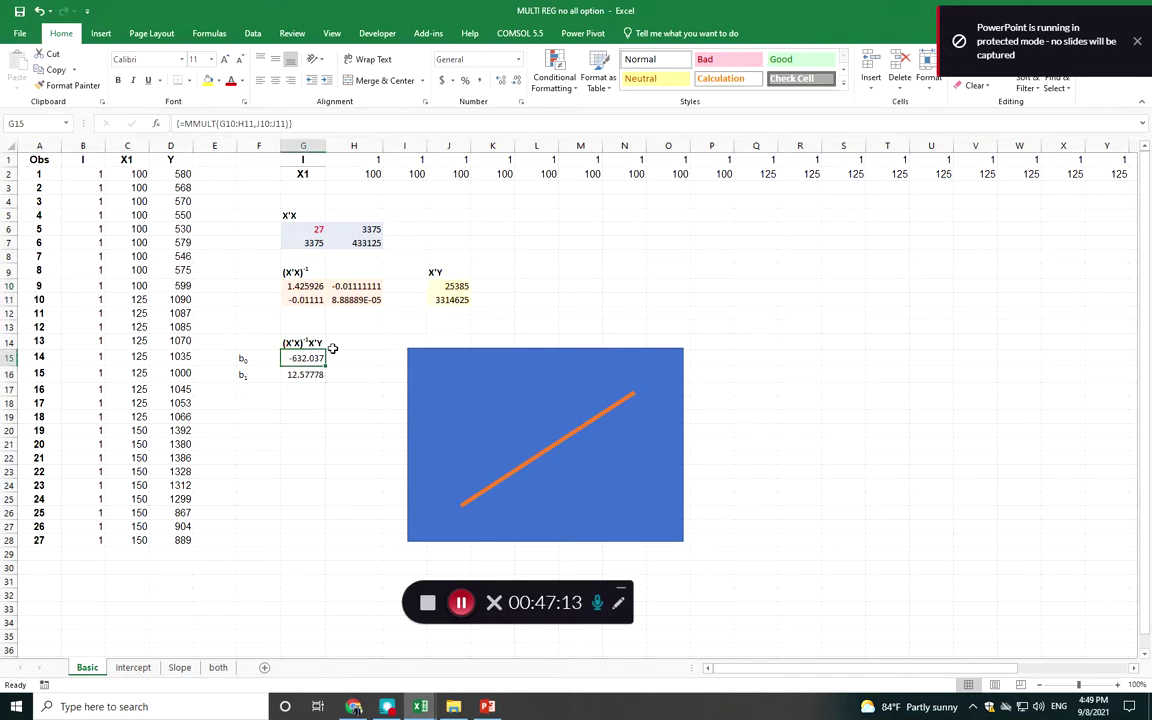
drag(305, 374, 305, 358)
click(230, 81)
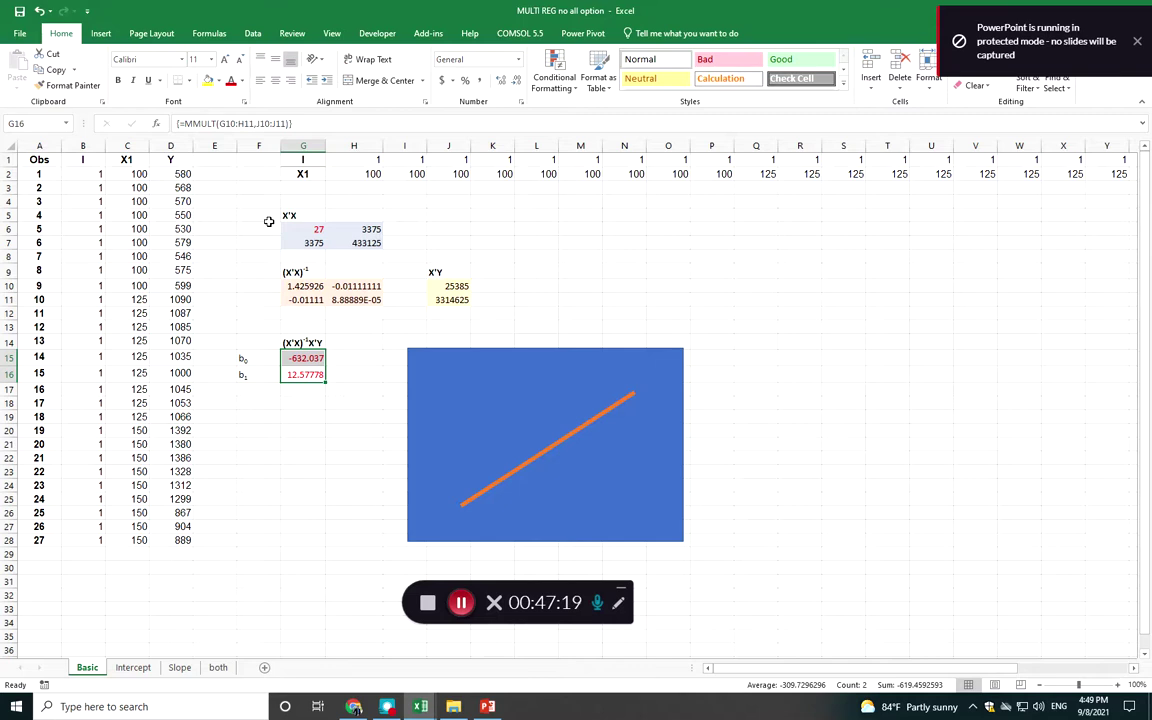
click(288, 432)
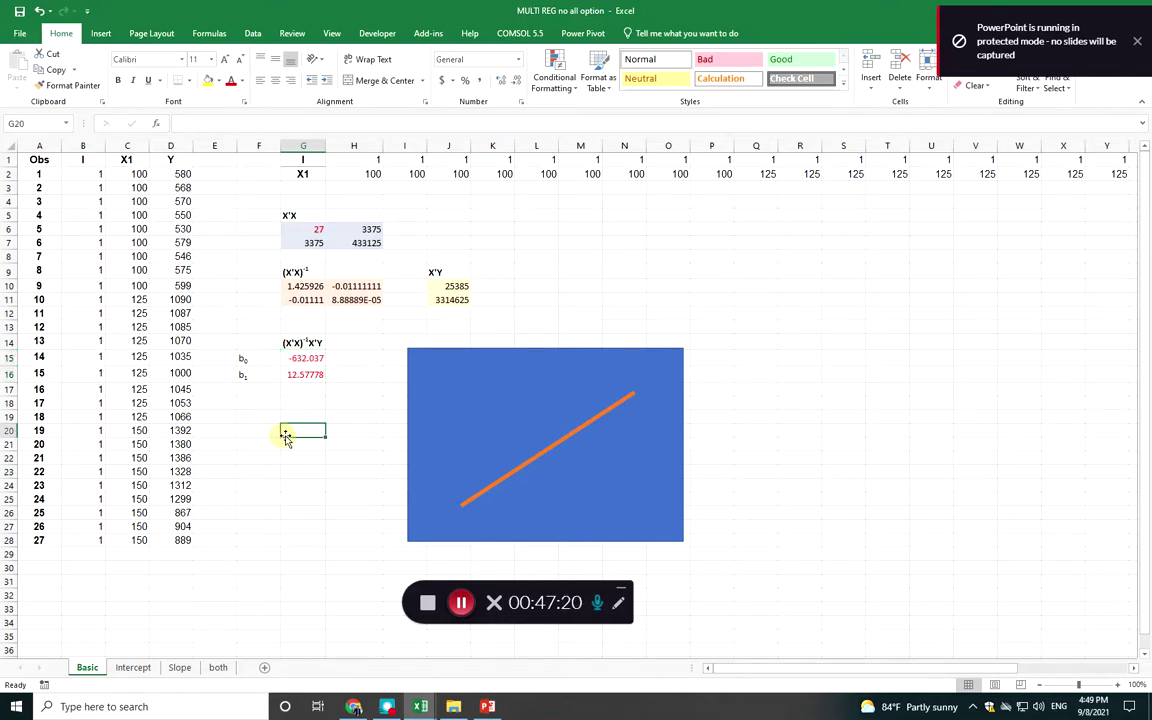
Open the Intercept sheet and examine the I values in B2:B4 and the R1/R2 codes in C2:D4, C11:D13 and C20:D22
click(133, 667)
click(121, 327)
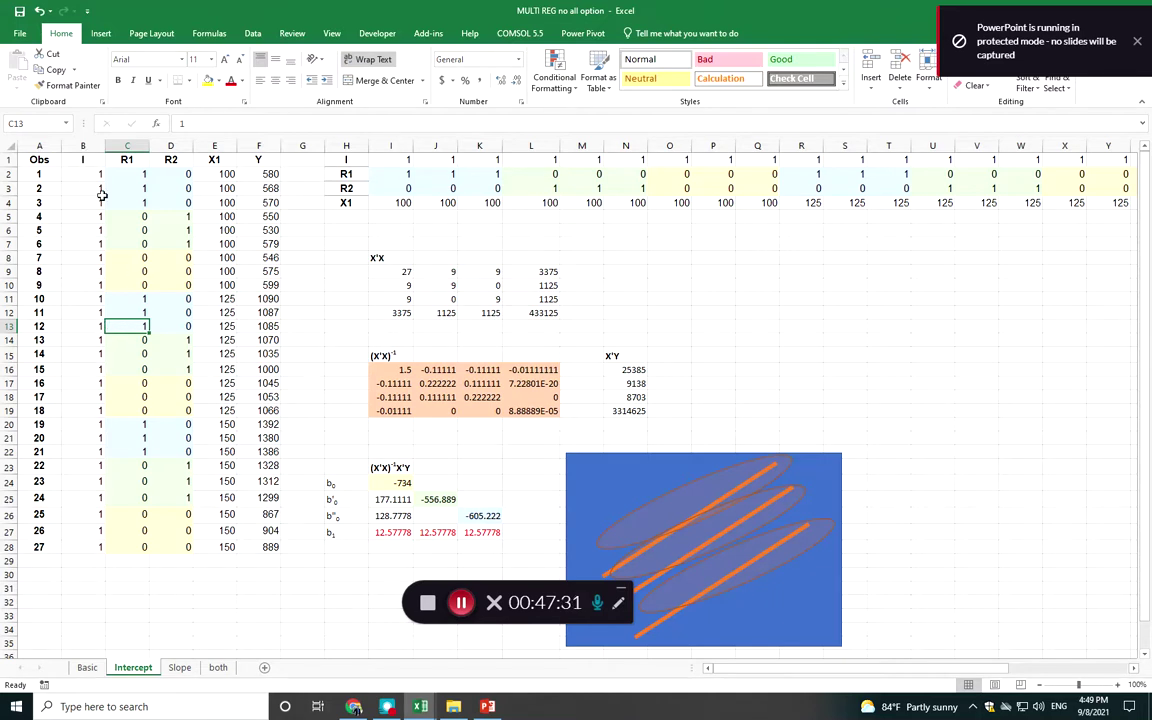
drag(88, 174, 102, 199)
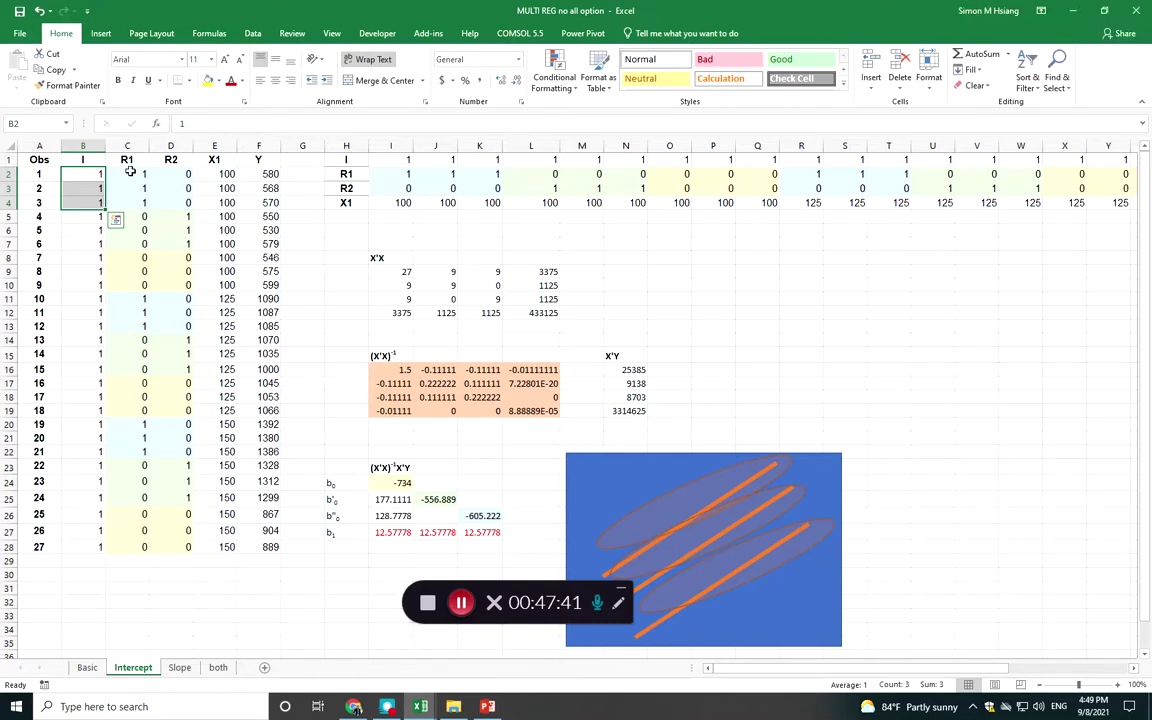
click(135, 201)
drag(138, 178, 161, 205)
drag(135, 298, 161, 326)
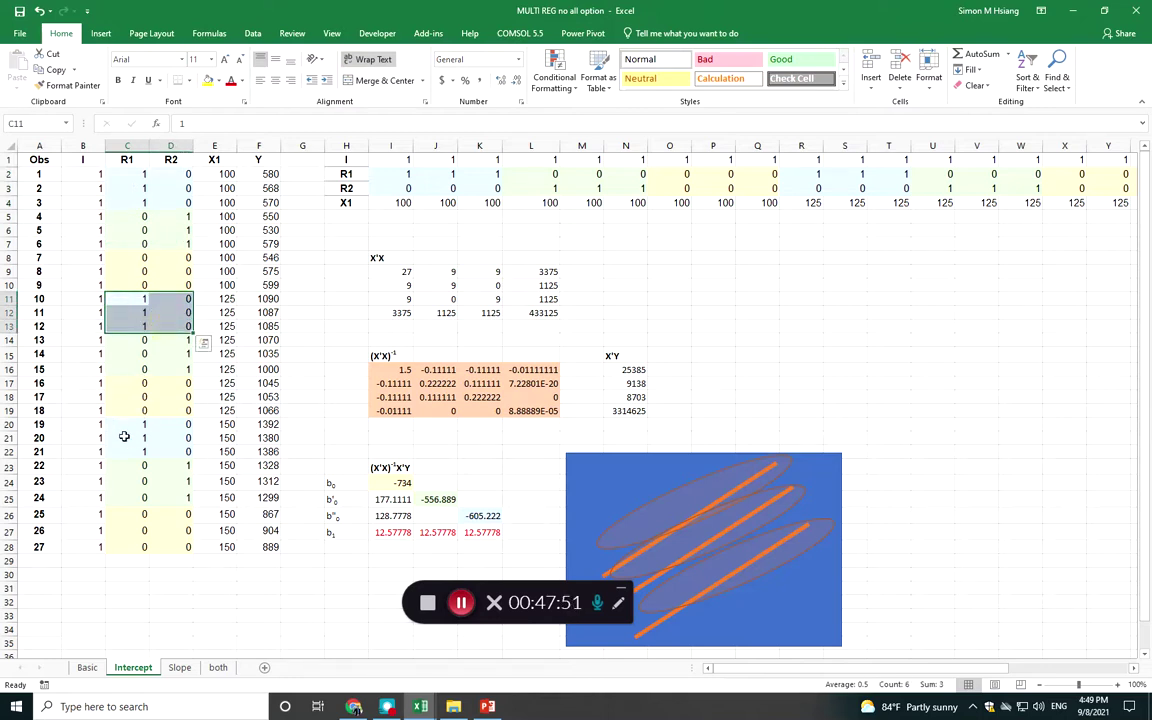
drag(118, 425, 162, 450)
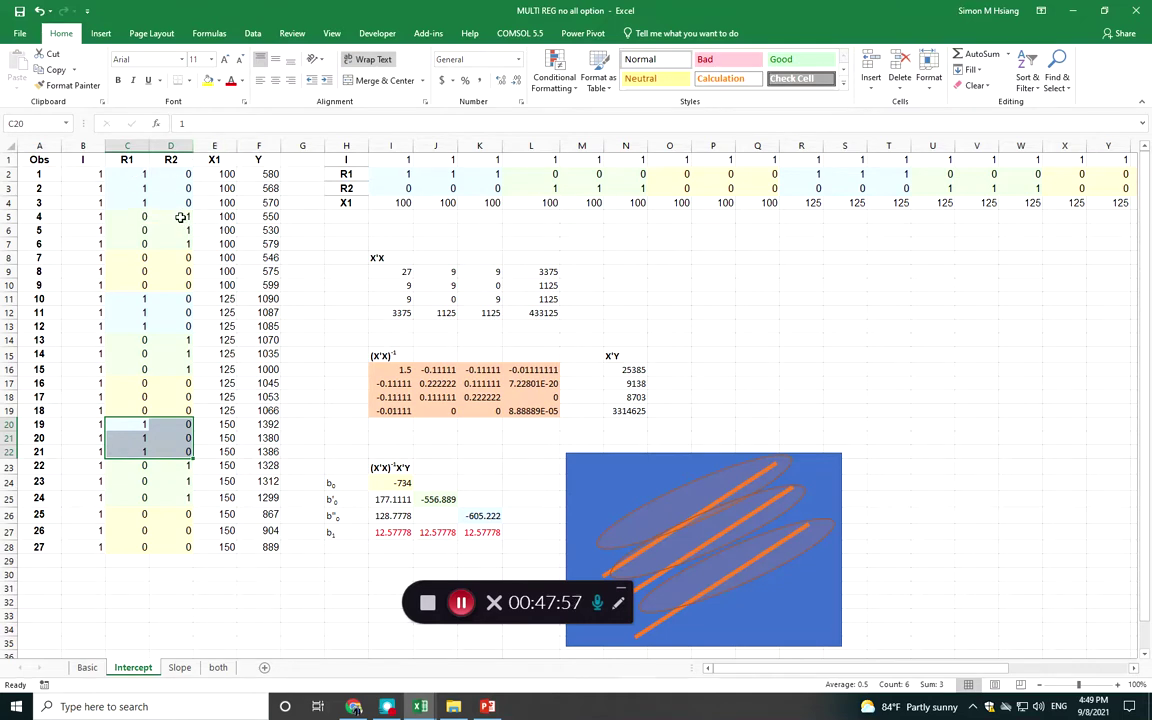
Examine the R1/R2 dummy codes for observations 4–6 in C5:D7 and for observations 7–9 in C8:D10
drag(121, 219, 180, 246)
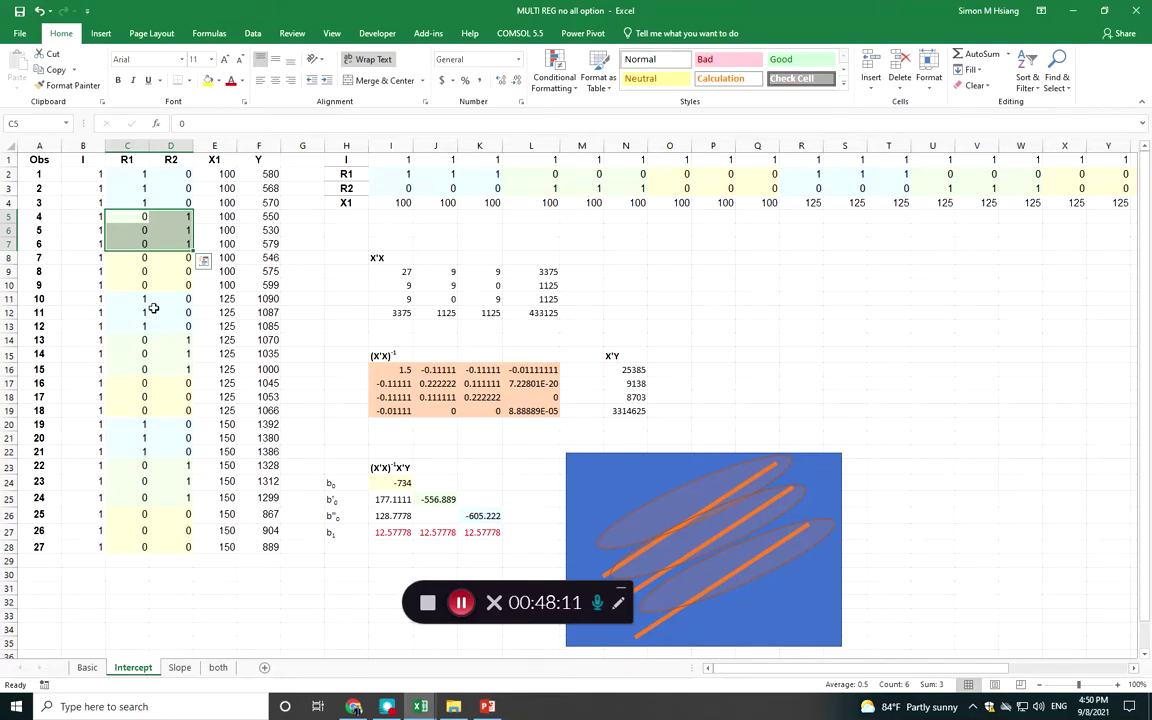
click(214, 383)
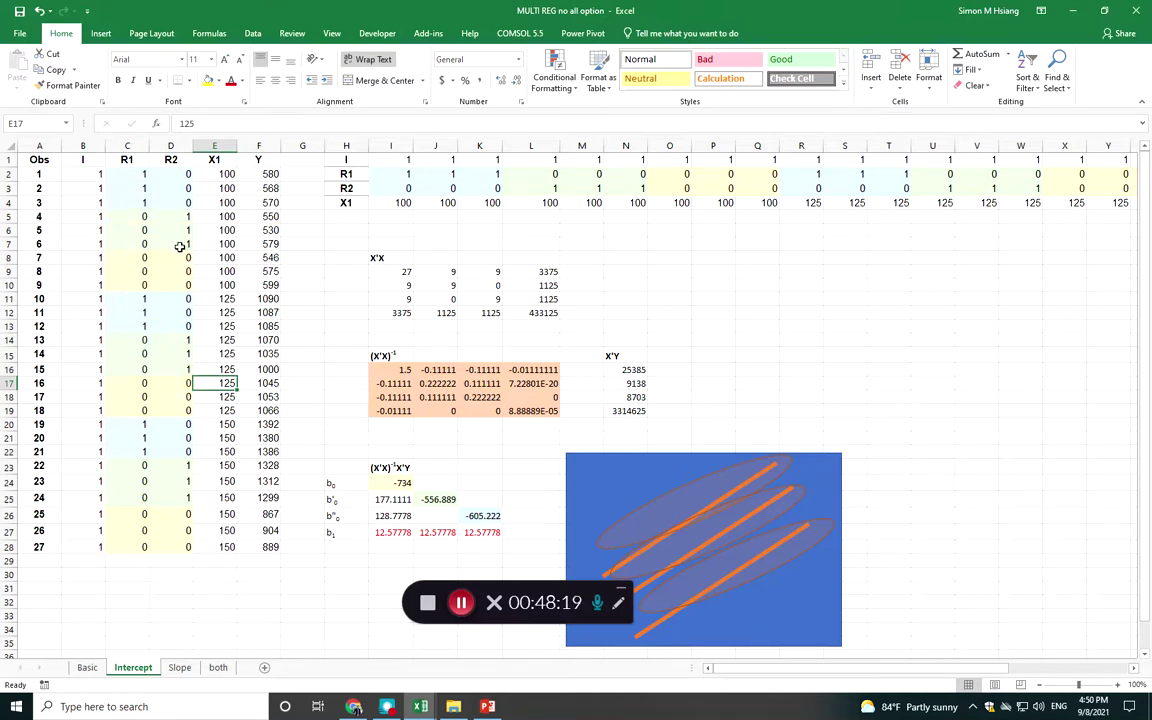
drag(123, 257, 160, 280)
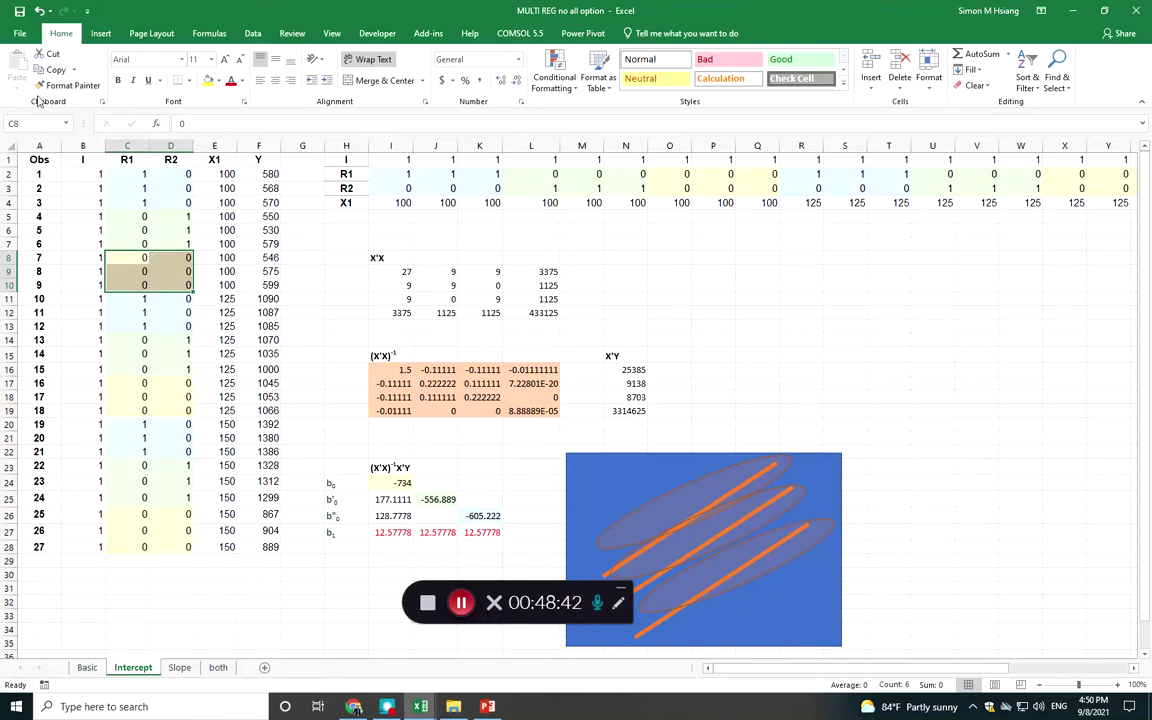
click(172, 216)
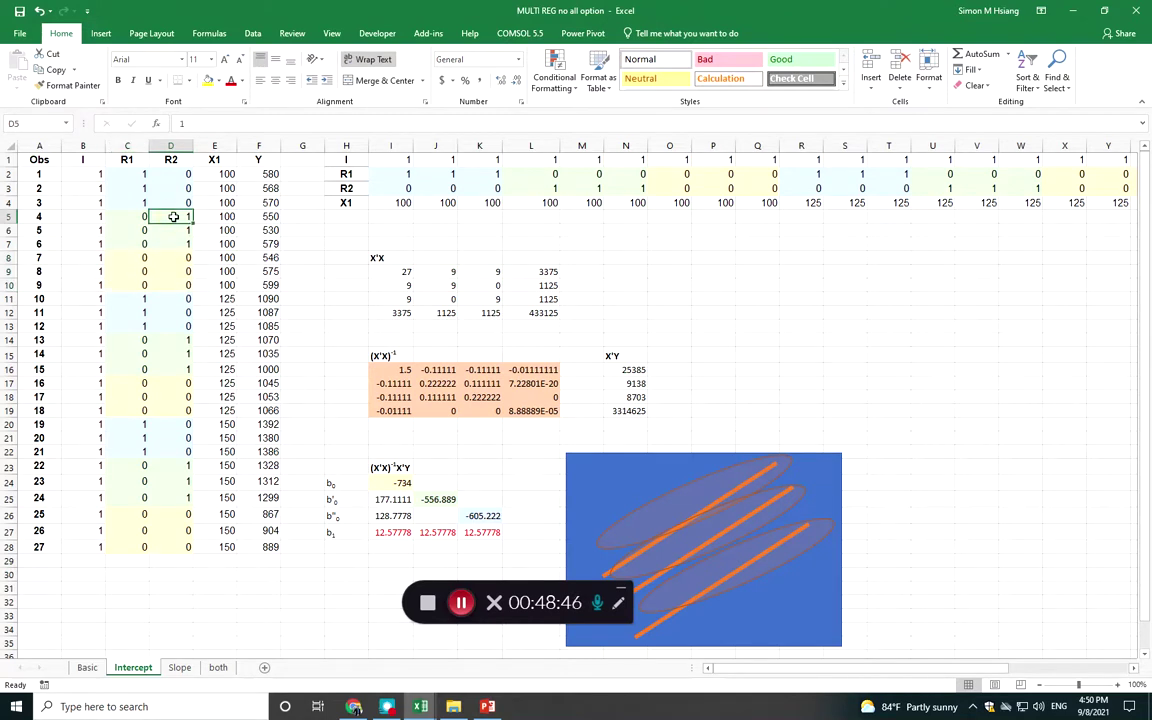
Examine the X1 values in E2:E28 and the full X matrix with dummy variables in B2:E28
drag(214, 174, 212, 492)
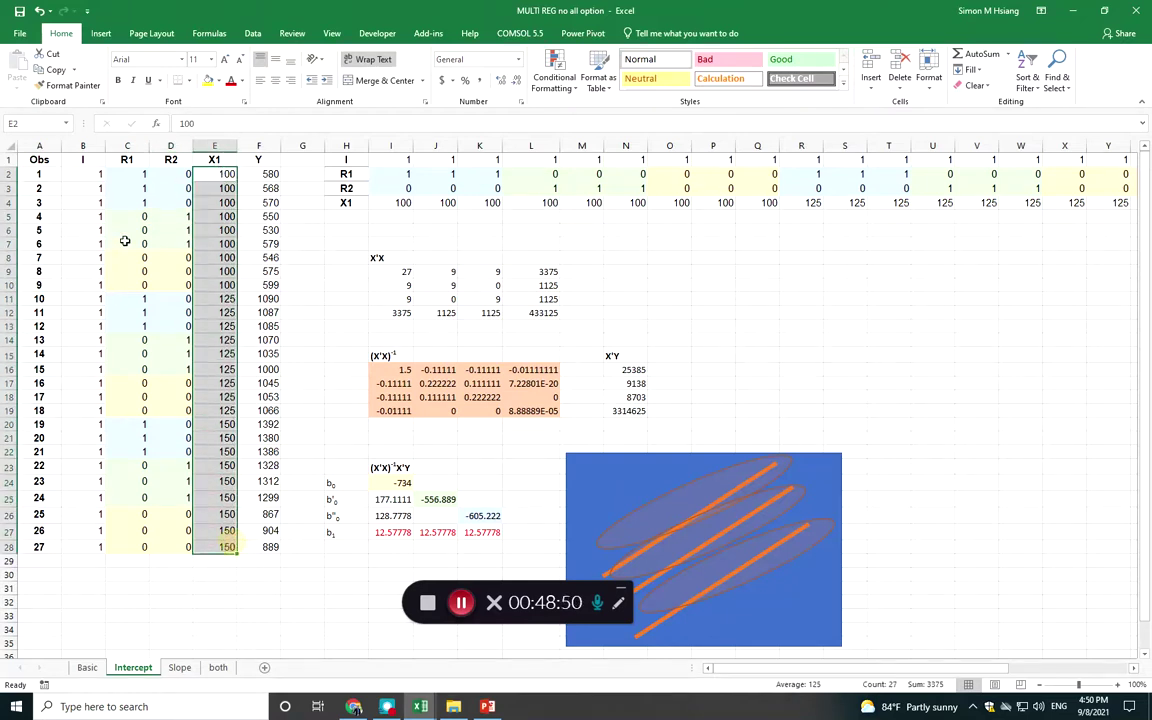
click(96, 177)
drag(96, 177, 212, 547)
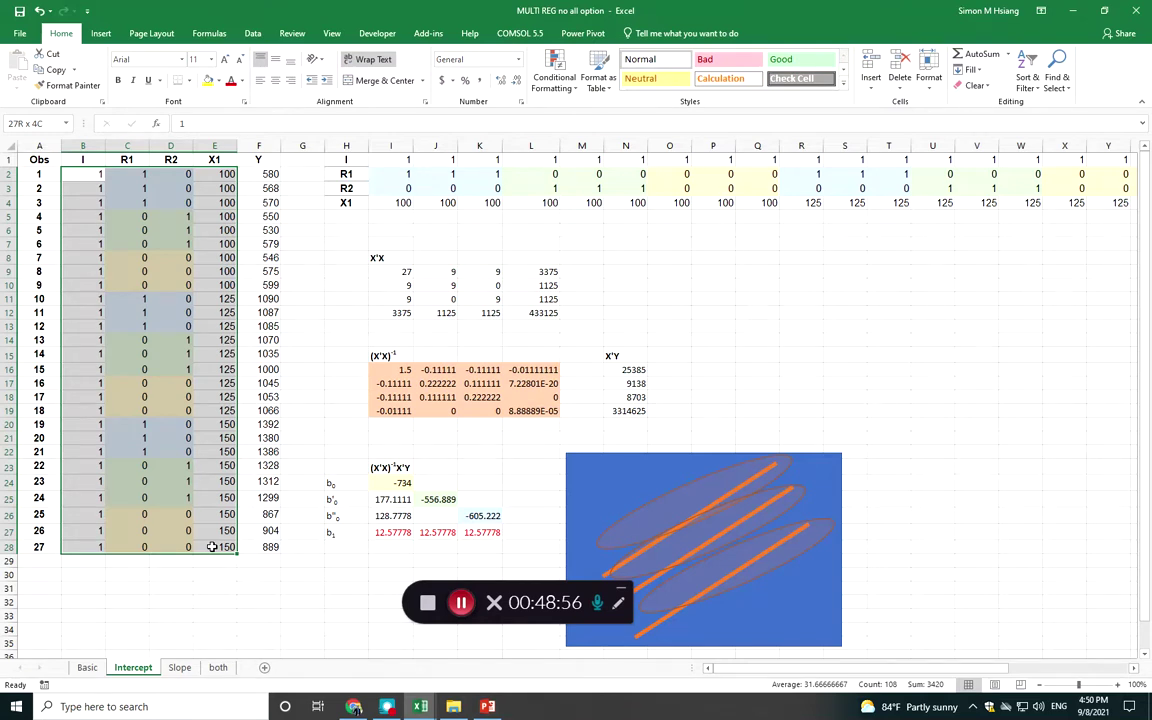
drag(212, 547, 214, 541)
Compare the first entries of the transposed R1, R2 and X1 rows in I2:I4 with the original X1 column
click(397, 174)
click(390, 188)
click(389, 202)
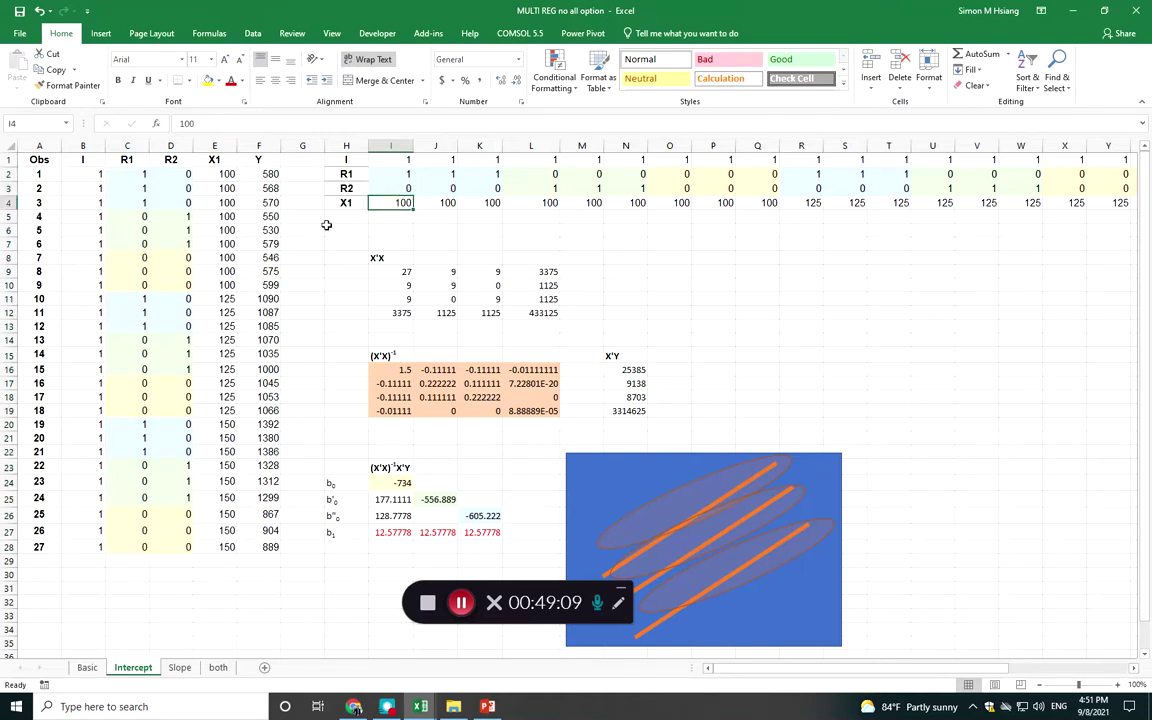
click(224, 173)
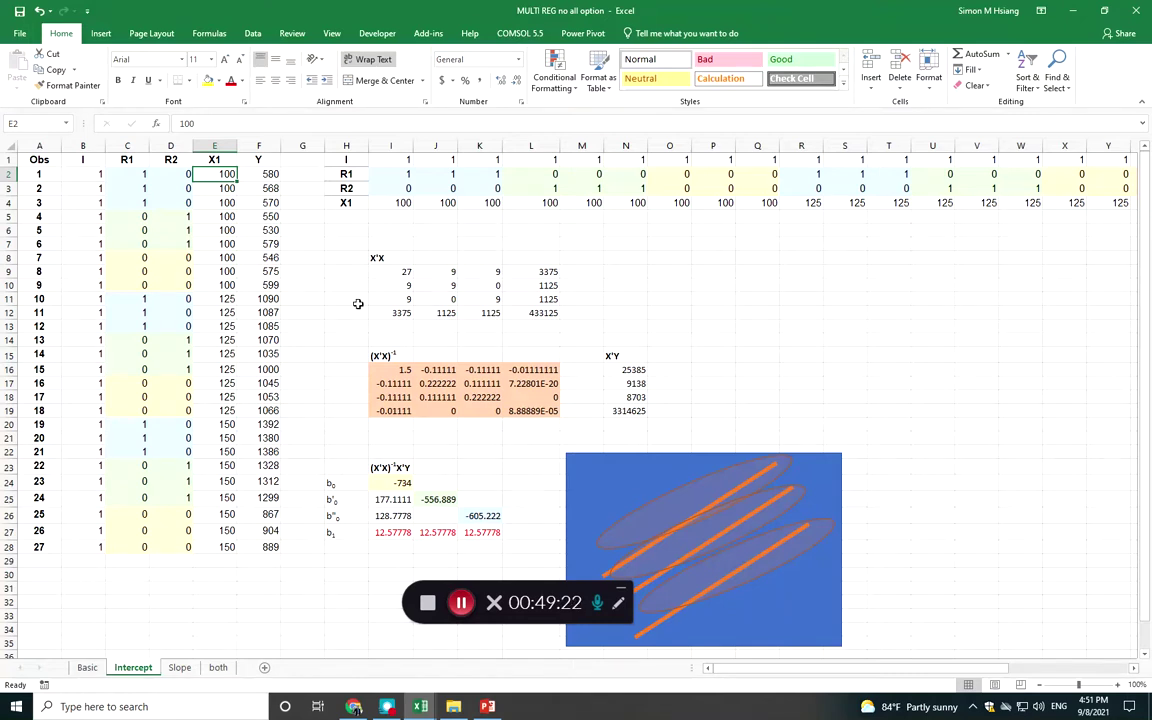
Compute X'X in N9:Q12 with the array formula =MMULT(I1:AI4,B2:E28), matching the size of the existing X'X block
drag(402, 270, 544, 313)
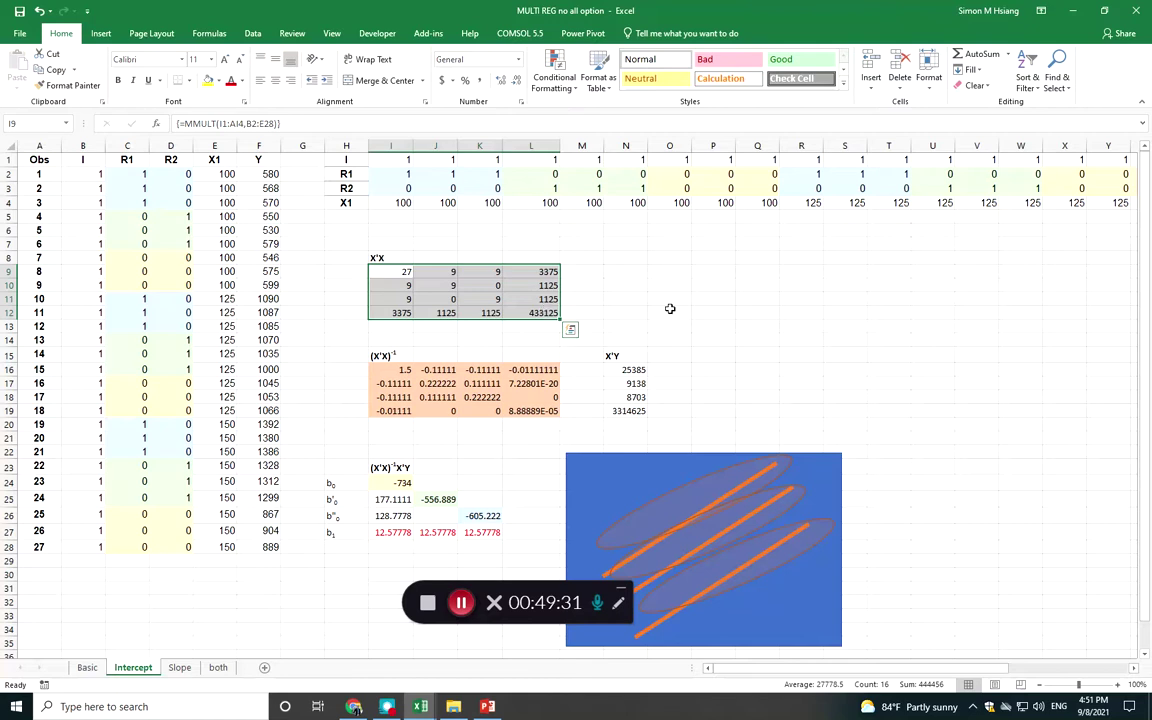
drag(622, 268, 739, 307)
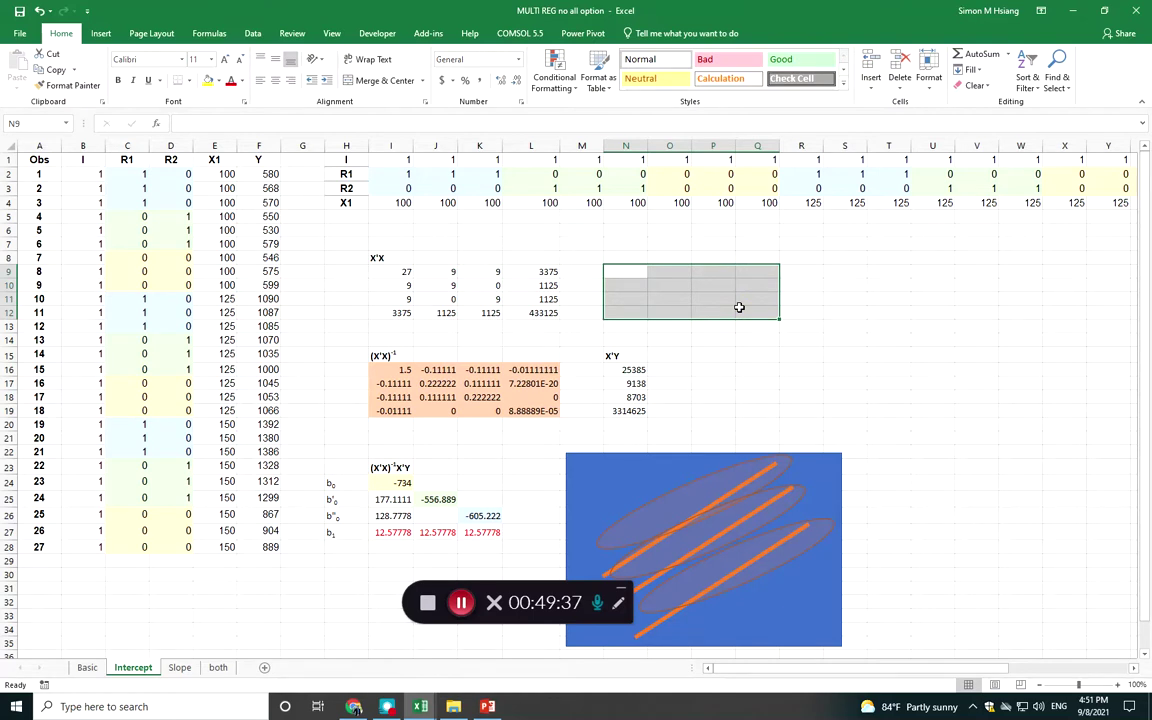
text(=)
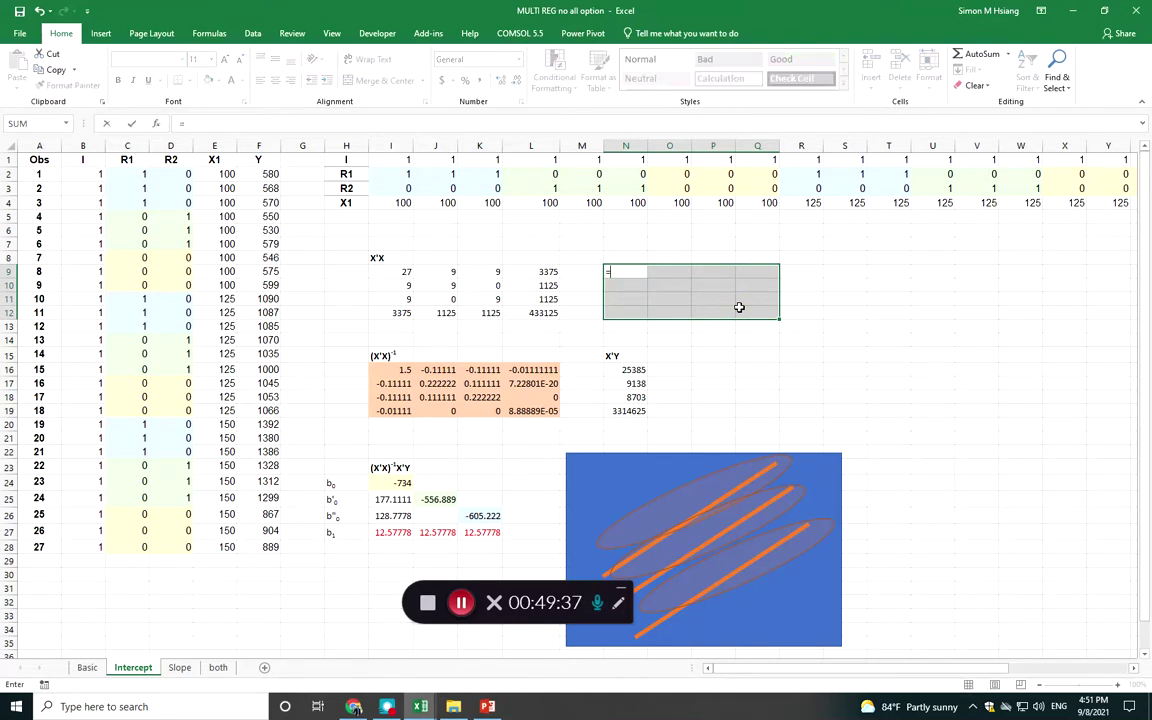
text(mmult()
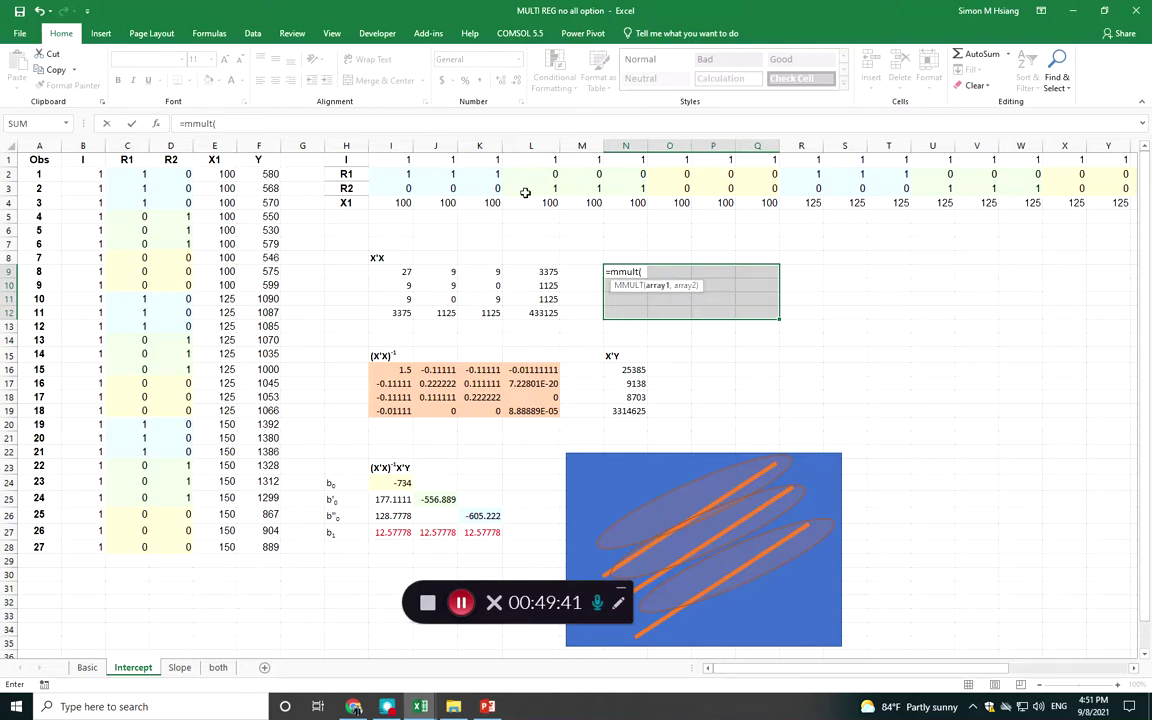
click(392, 158)
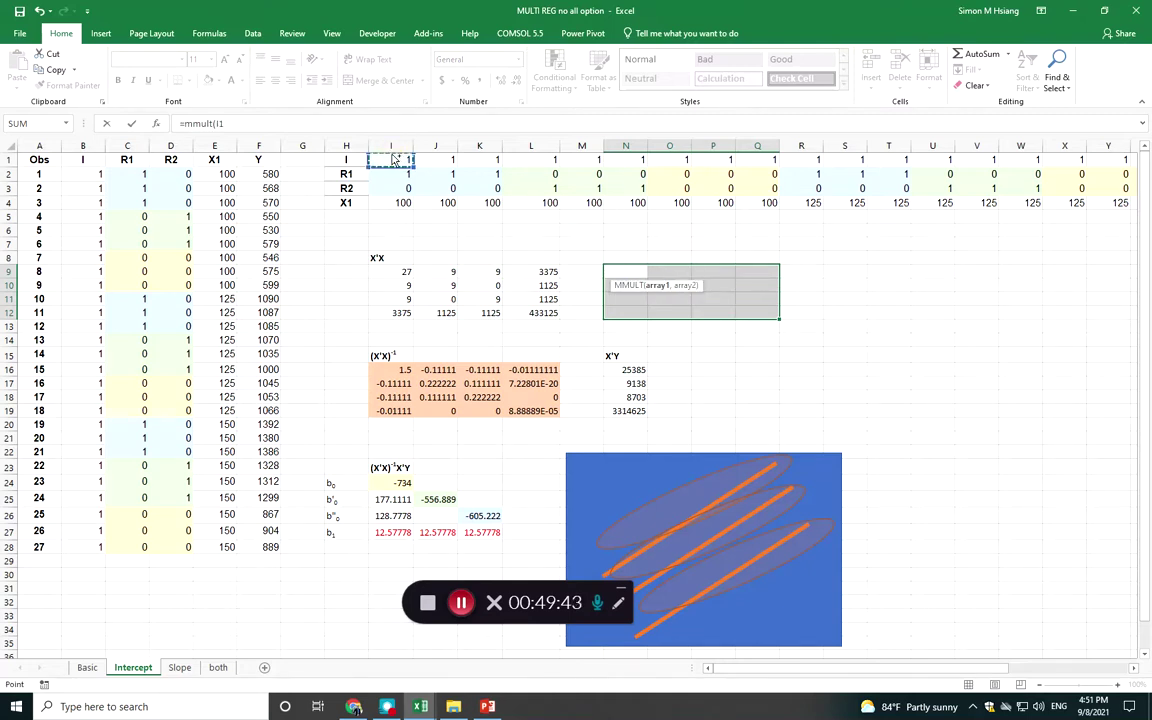
key(ctrl+shift+Right)
key(ctrl+shift+Down)
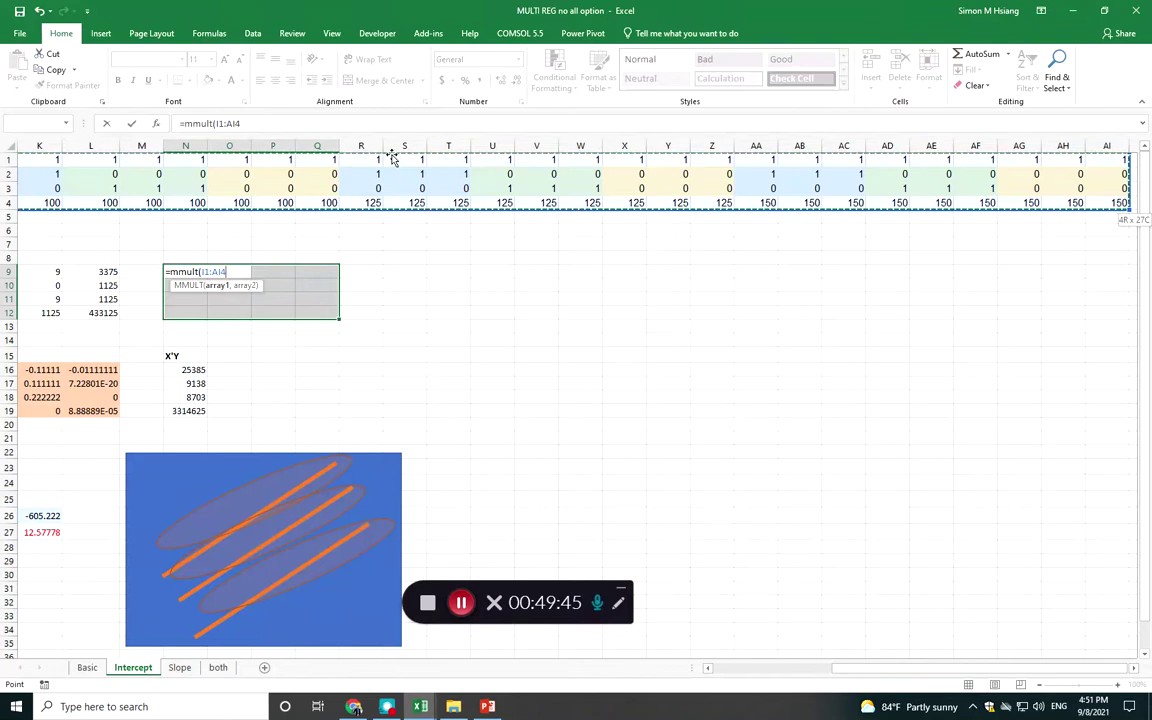
click(245, 124)
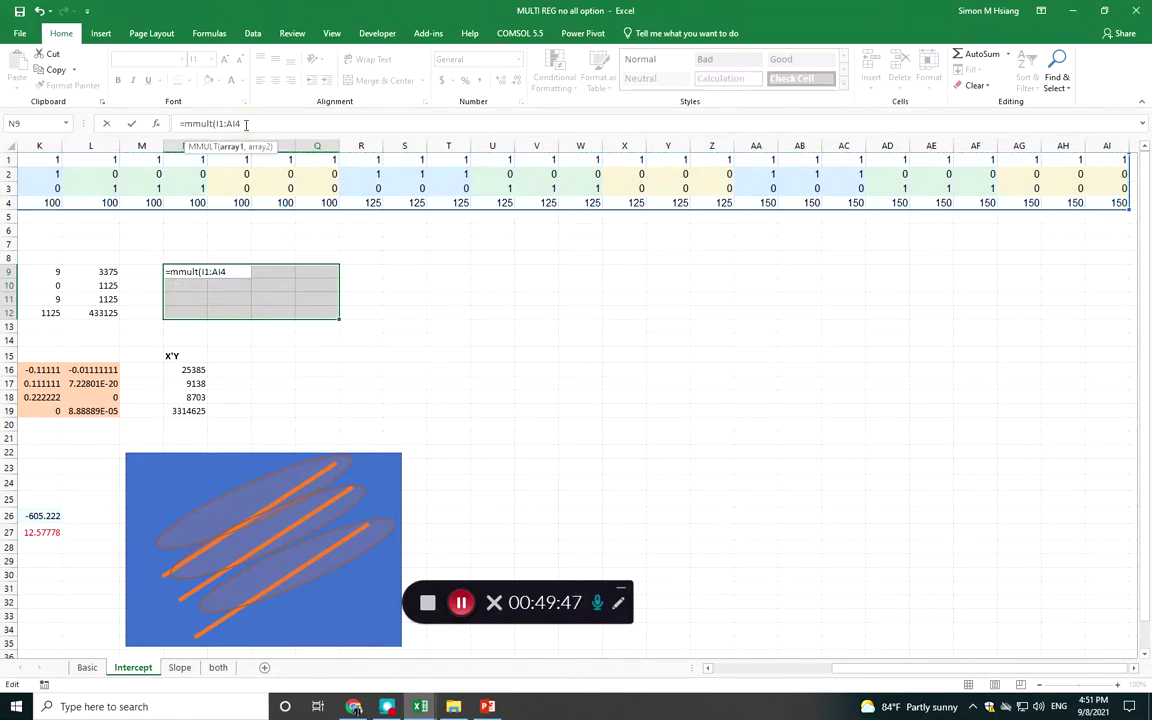
text(,)
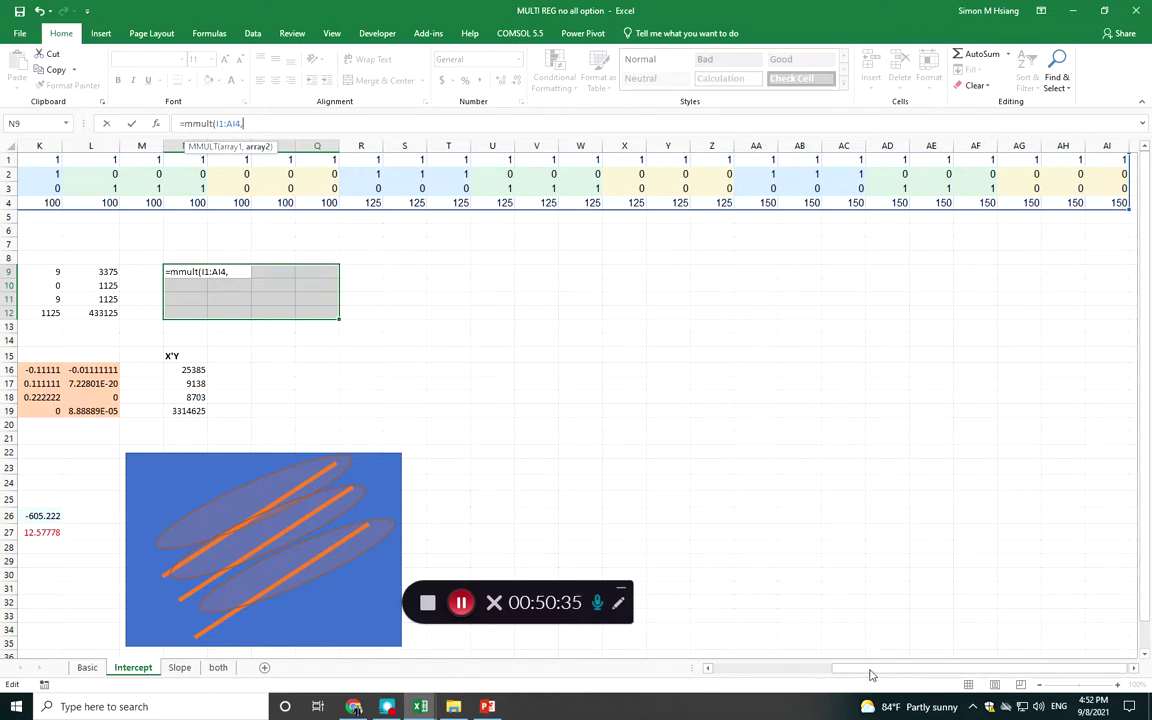
drag(869, 676, 743, 668)
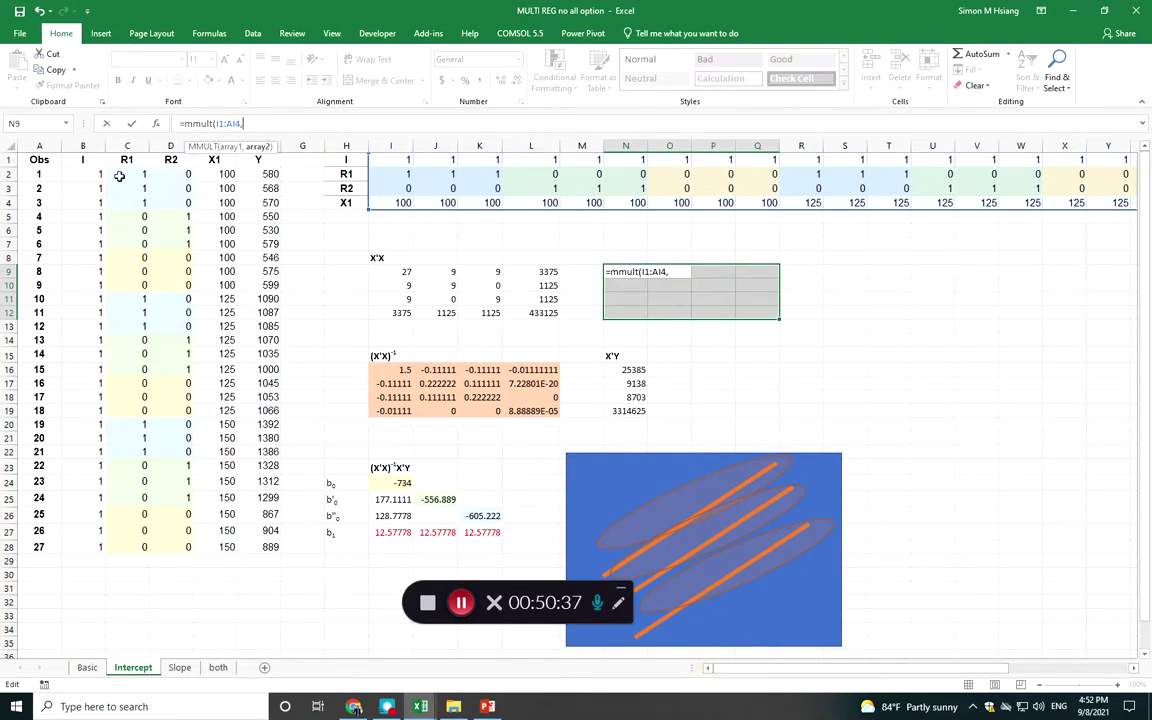
drag(108, 175, 216, 546)
key(ctrl+shift+Return)
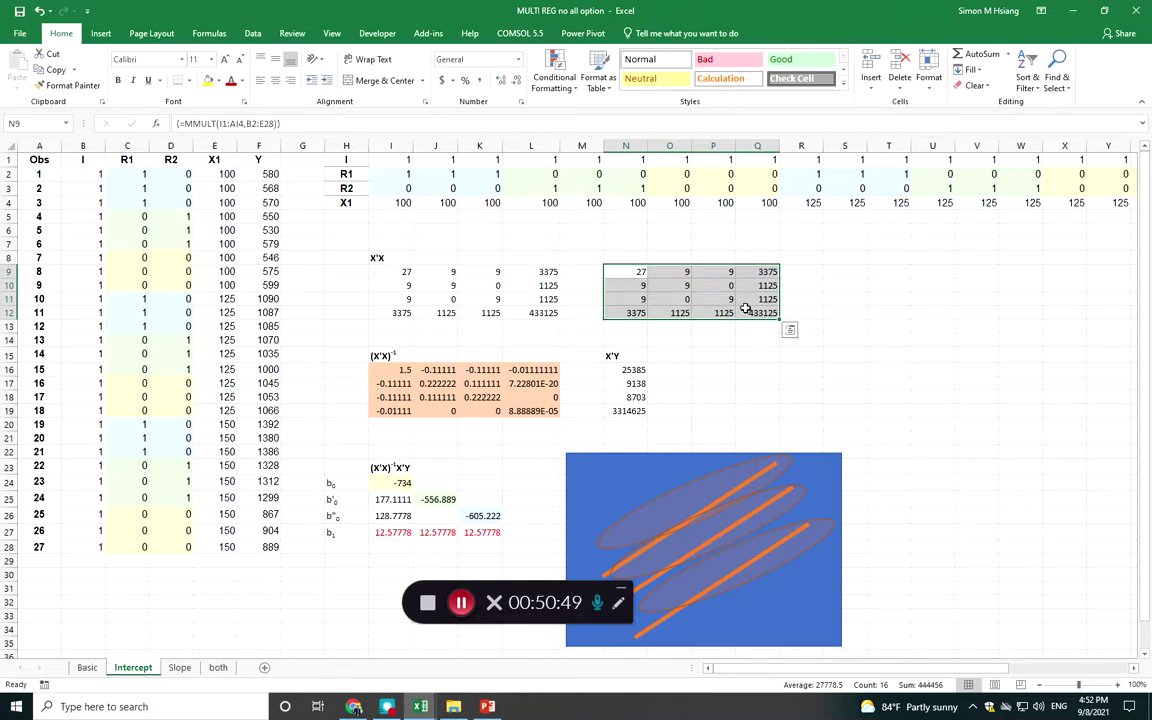
Replace the contents of N9:Q12 with the inverse of X'X using the array formula =MINVERSE(I9:L12)
drag(623, 281, 766, 310)
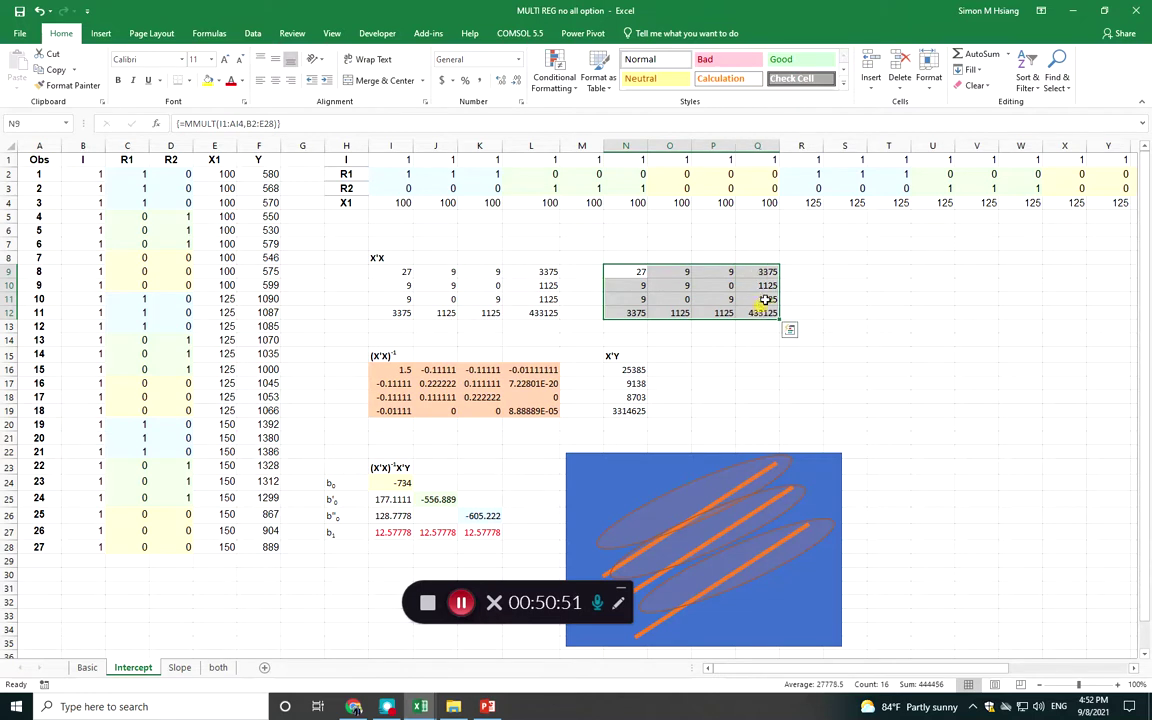
text(=mi)
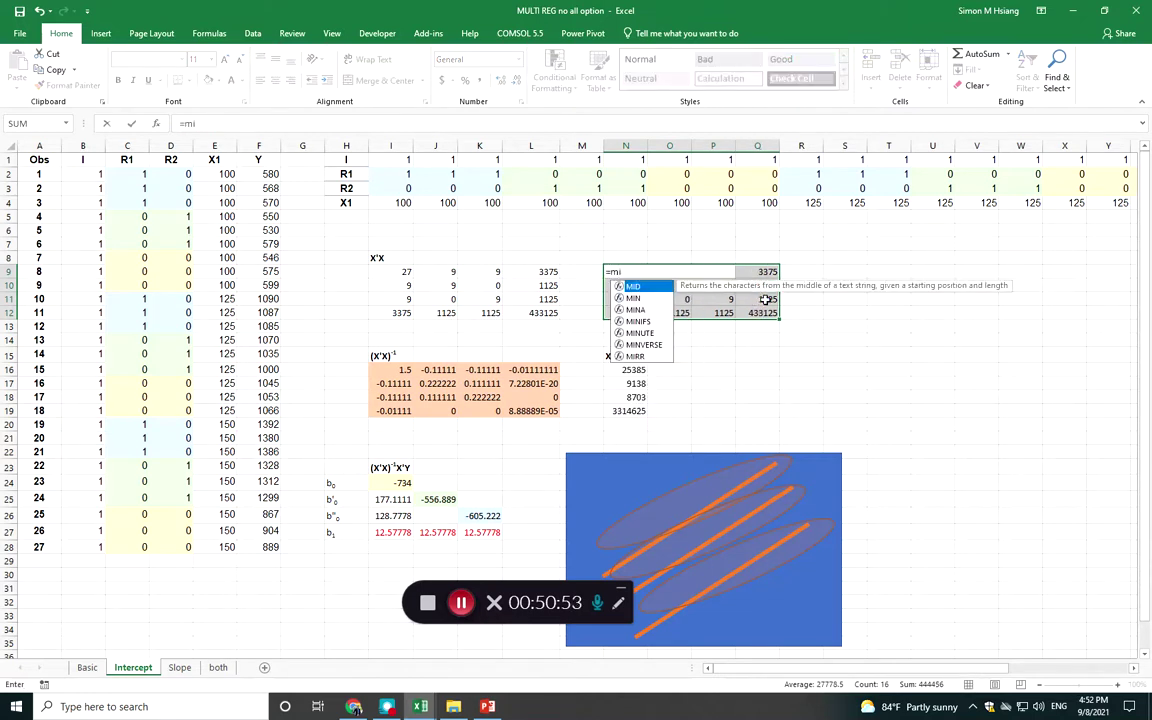
text(nvers)
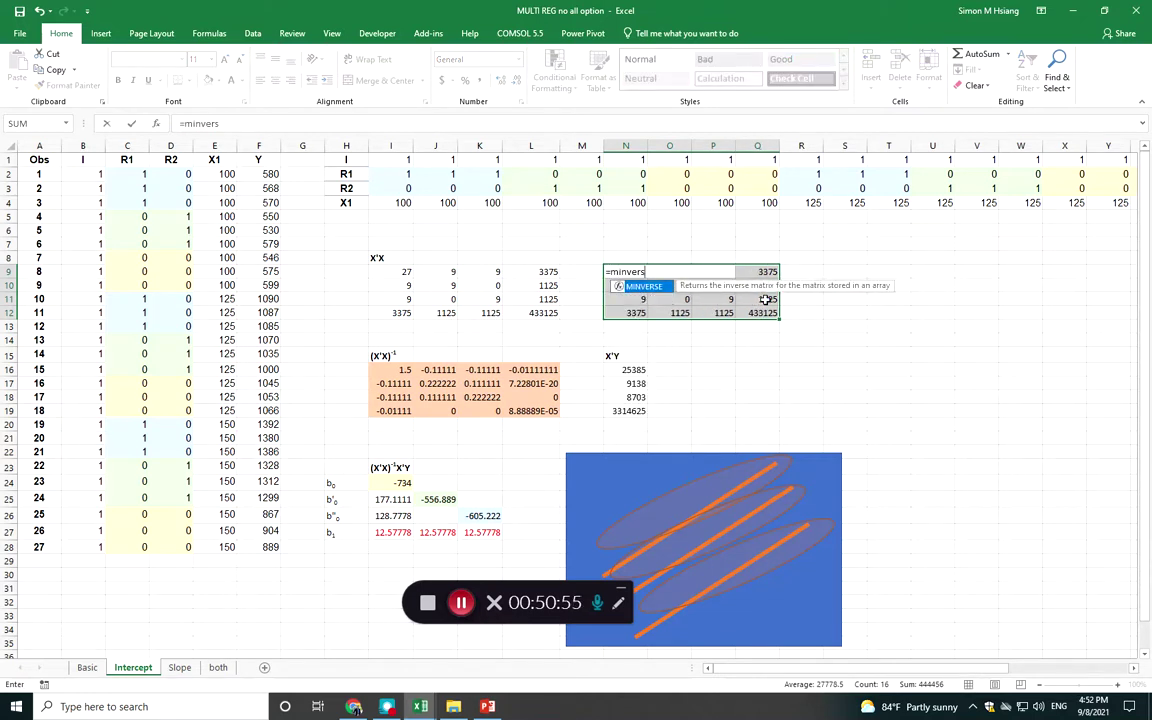
text(e()
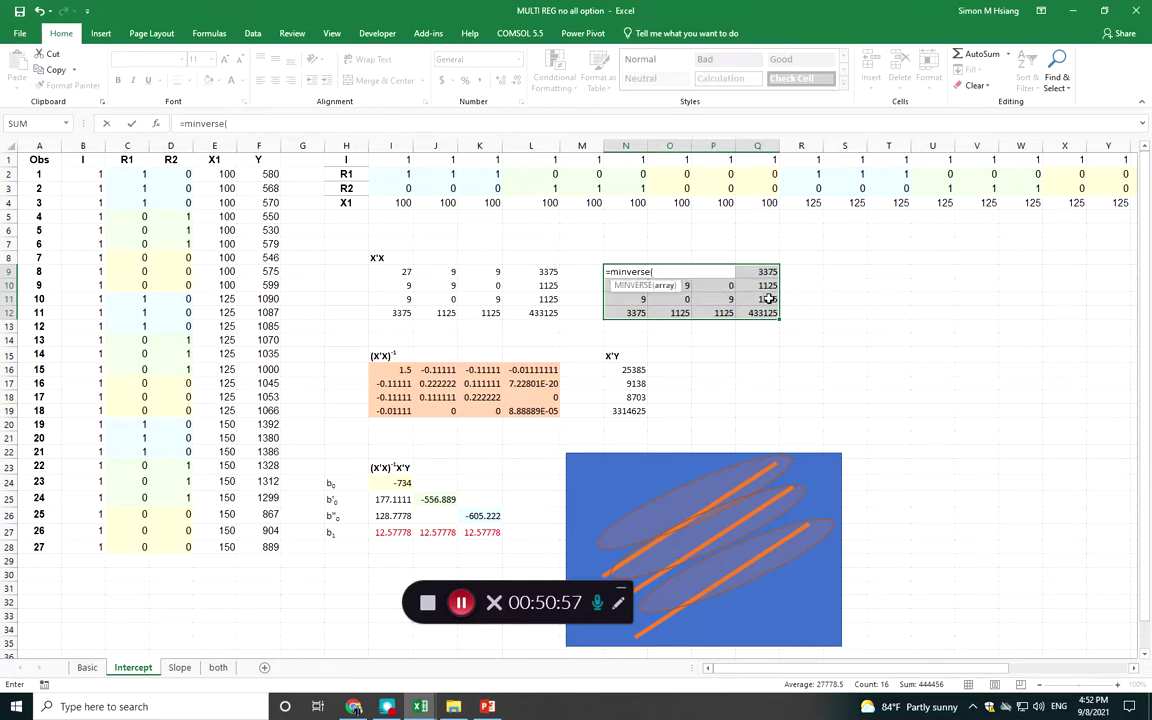
click(405, 272)
drag(410, 277, 535, 311)
key(ctrl+shift+Return)
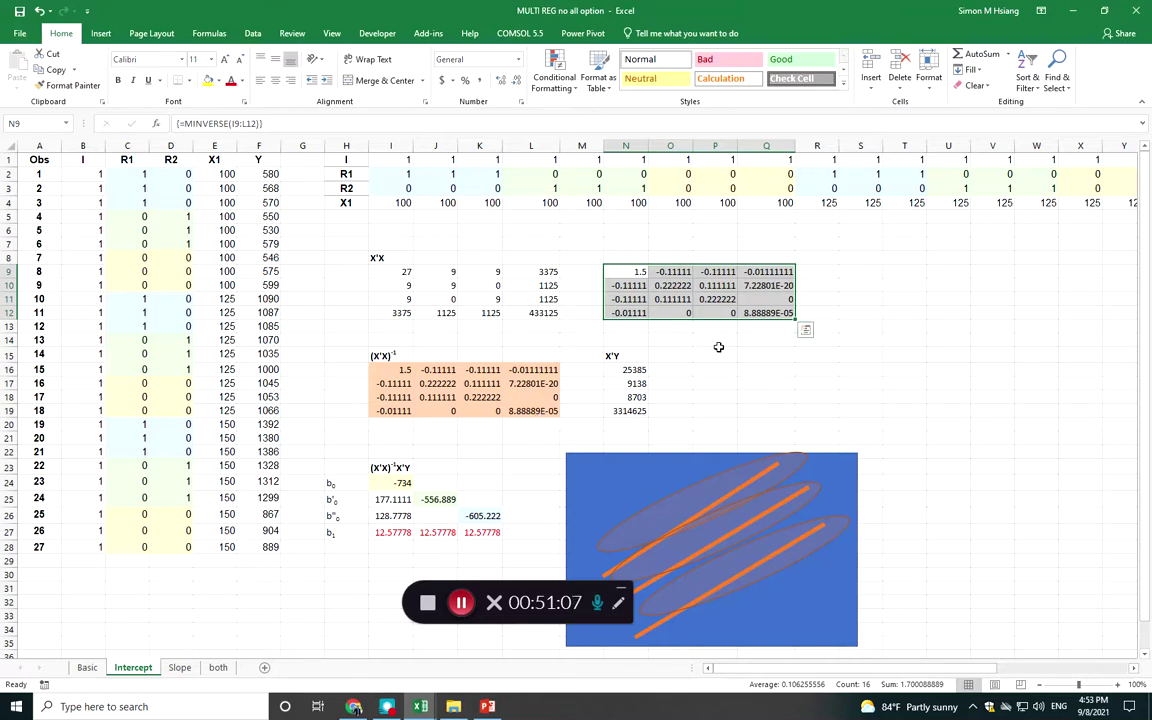
click(694, 326)
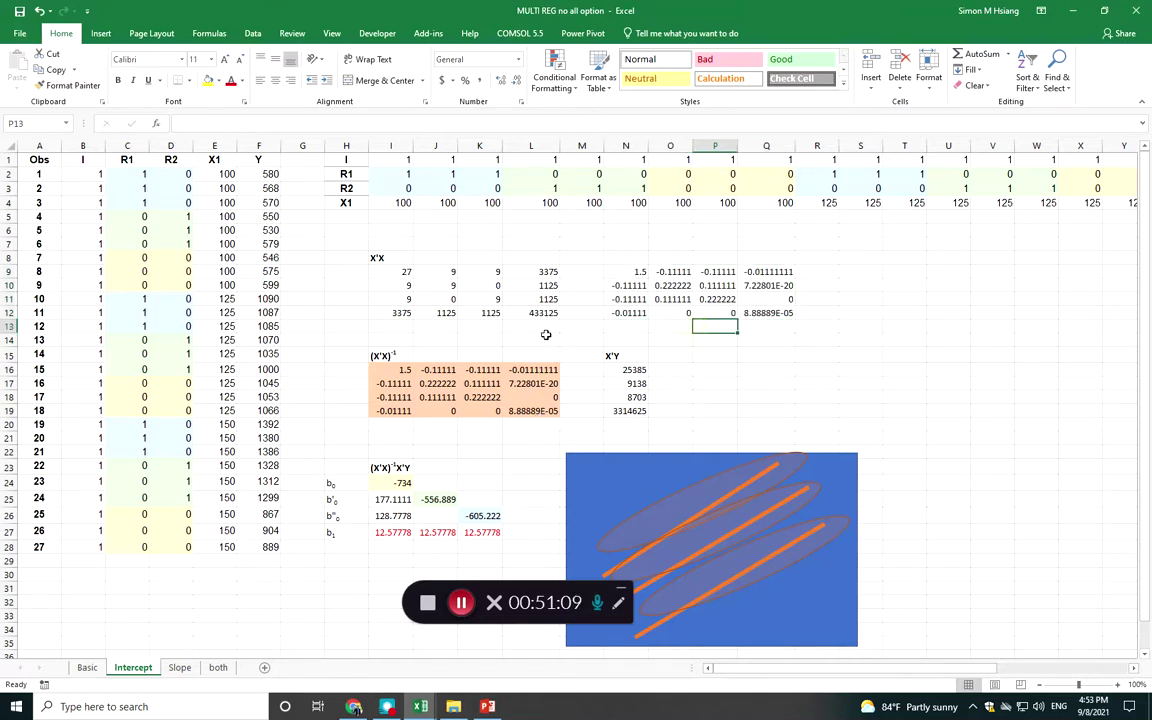
Re-enter the X'Y vector in N16:N19 as the array formula =MMULT(I1:AI4,F2:F28)
click(637, 370)
drag(637, 370, 634, 410)
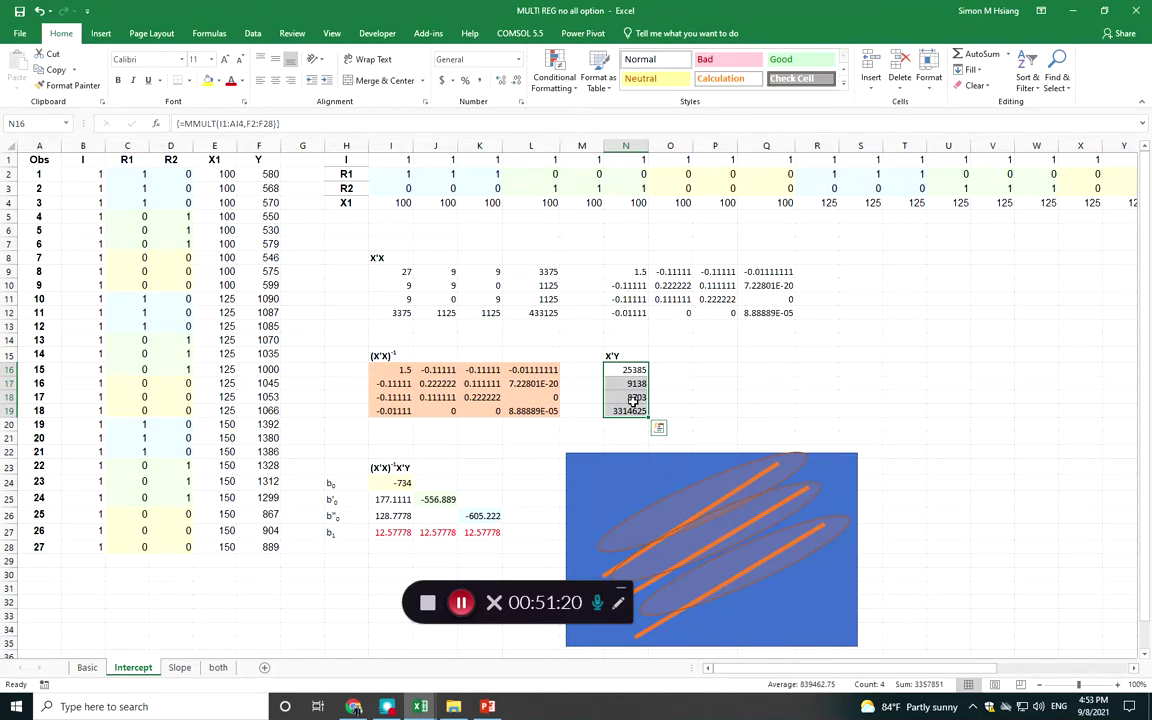
key(F2)
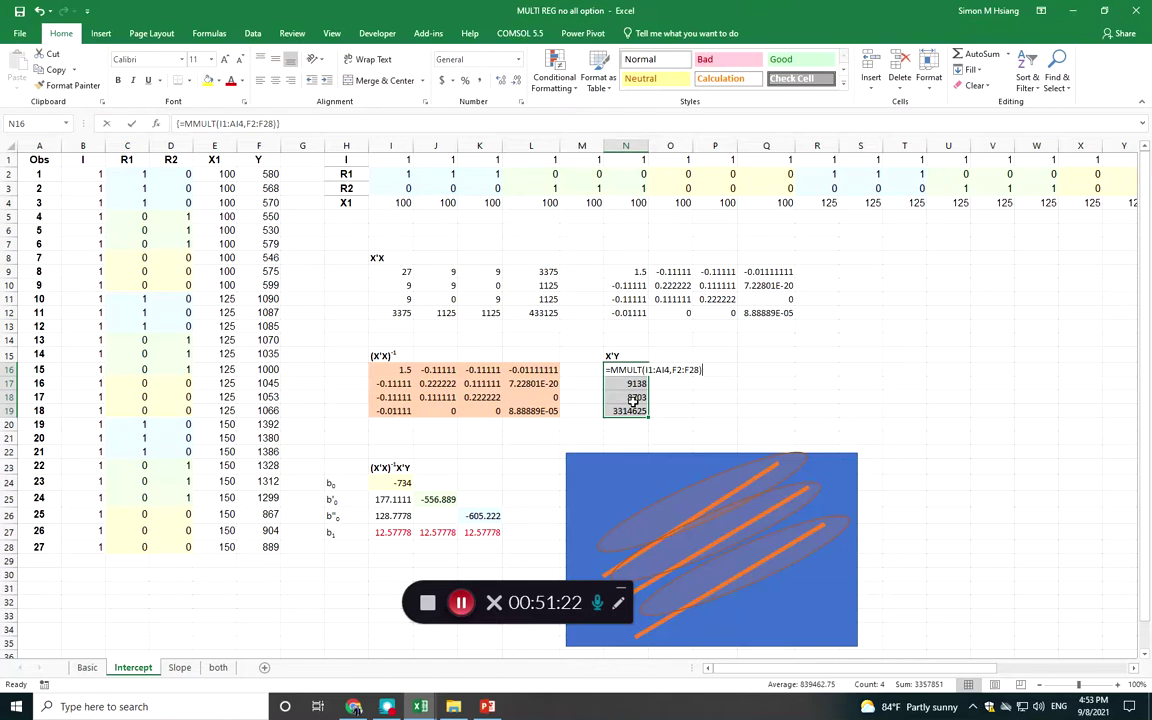
text(=mmult()
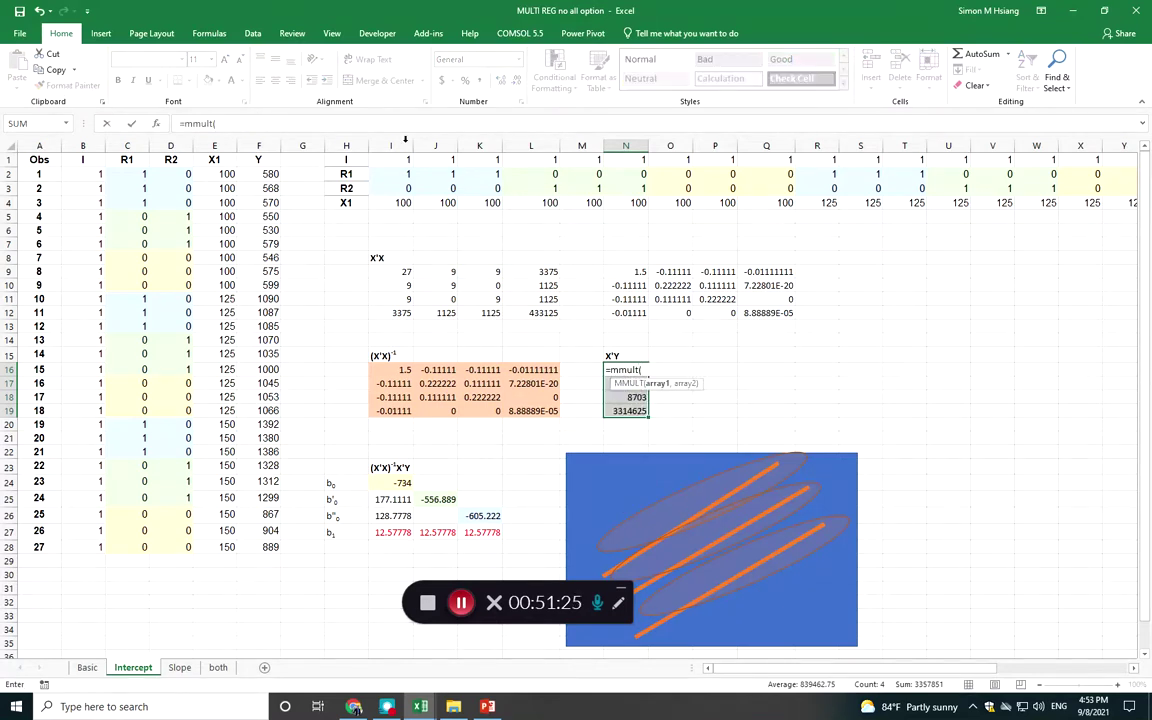
click(392, 163)
key(ctrl+shift+Right)
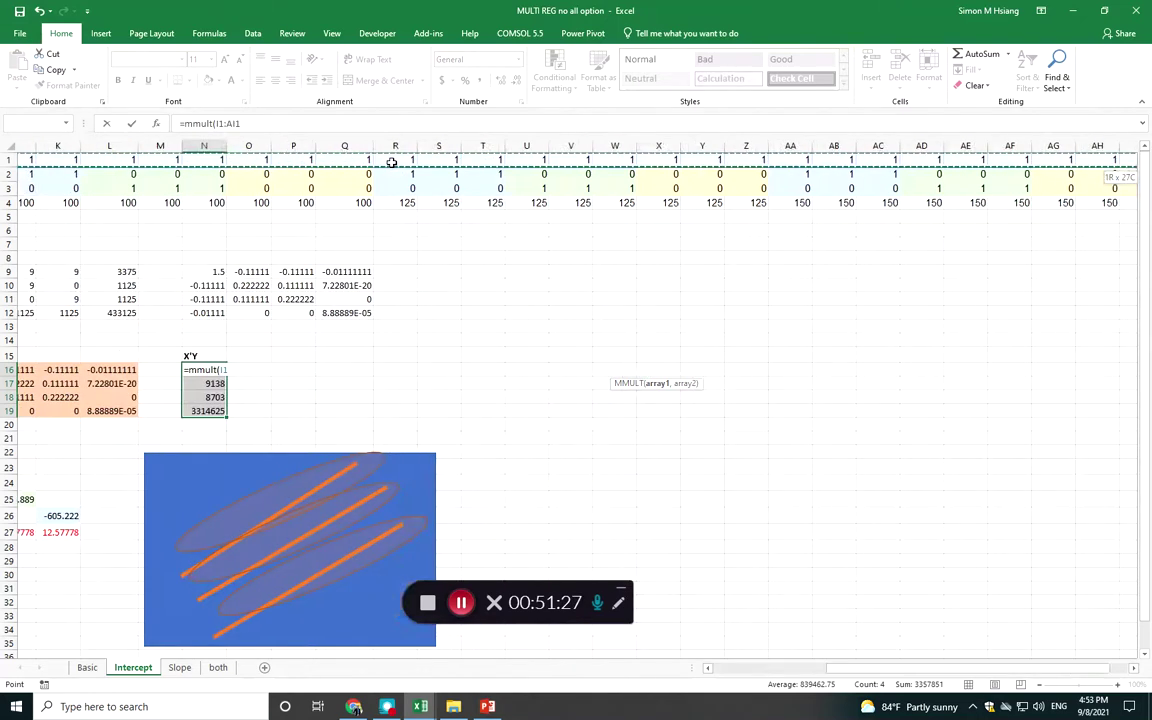
key(shift+Down)
key(shift+Down)
key(shift+Down)
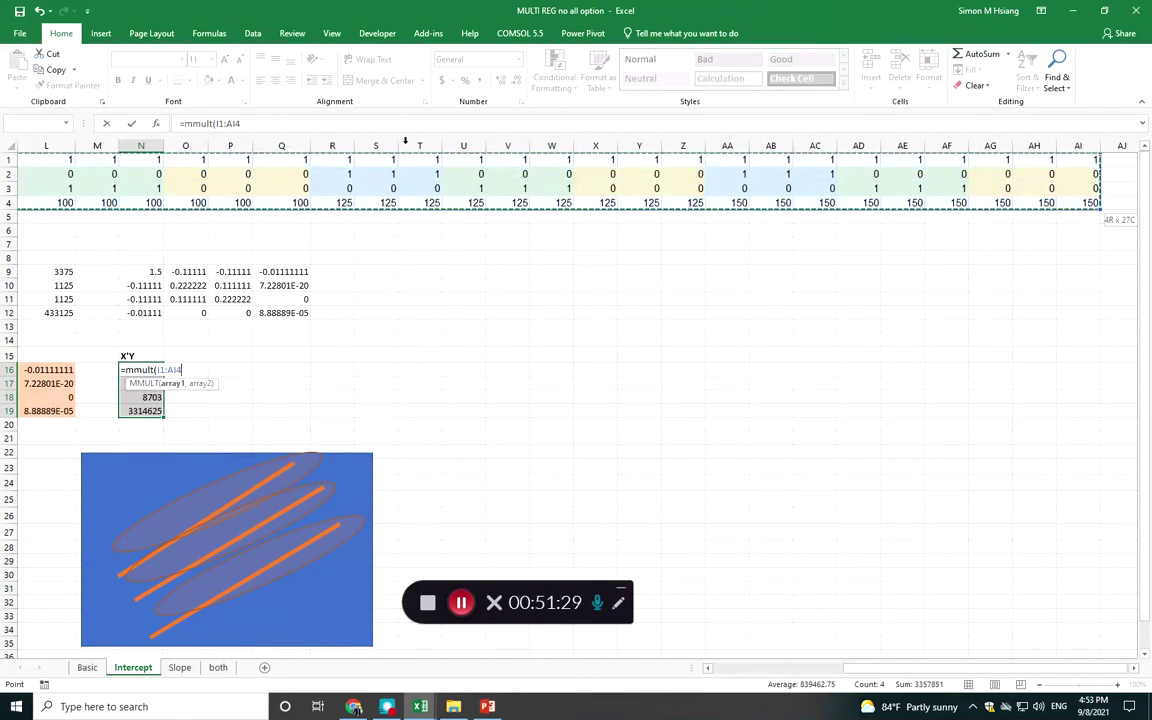
click(268, 118)
text(,)
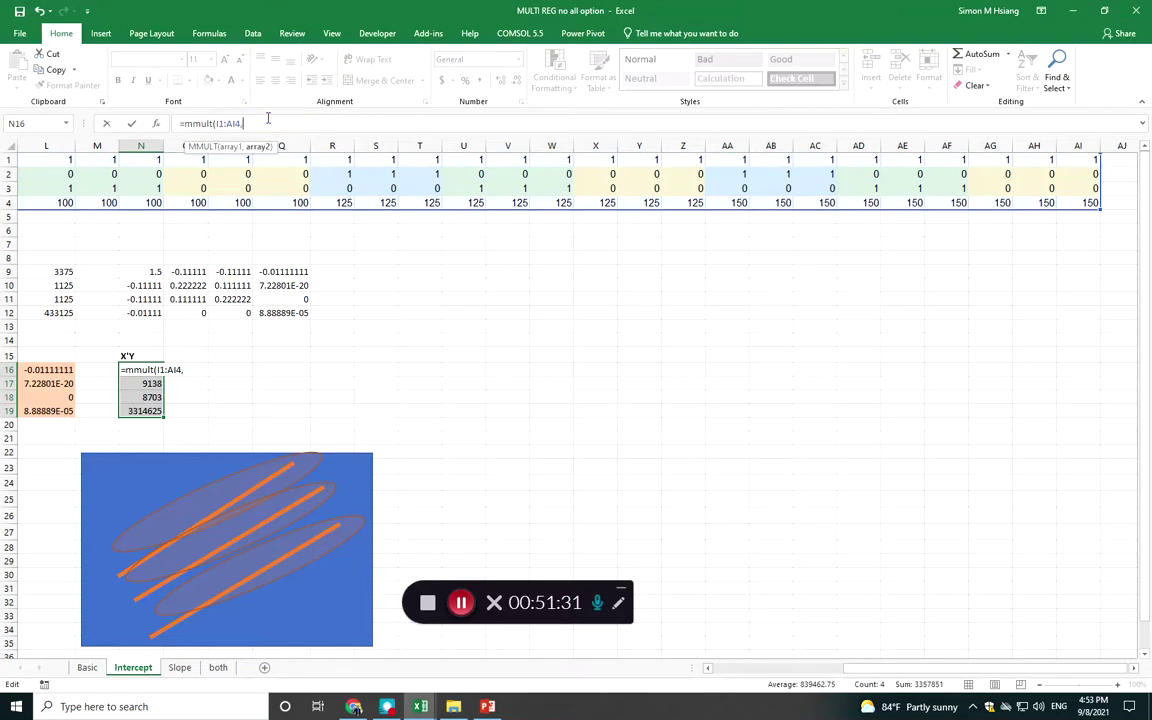
drag(878, 671, 707, 672)
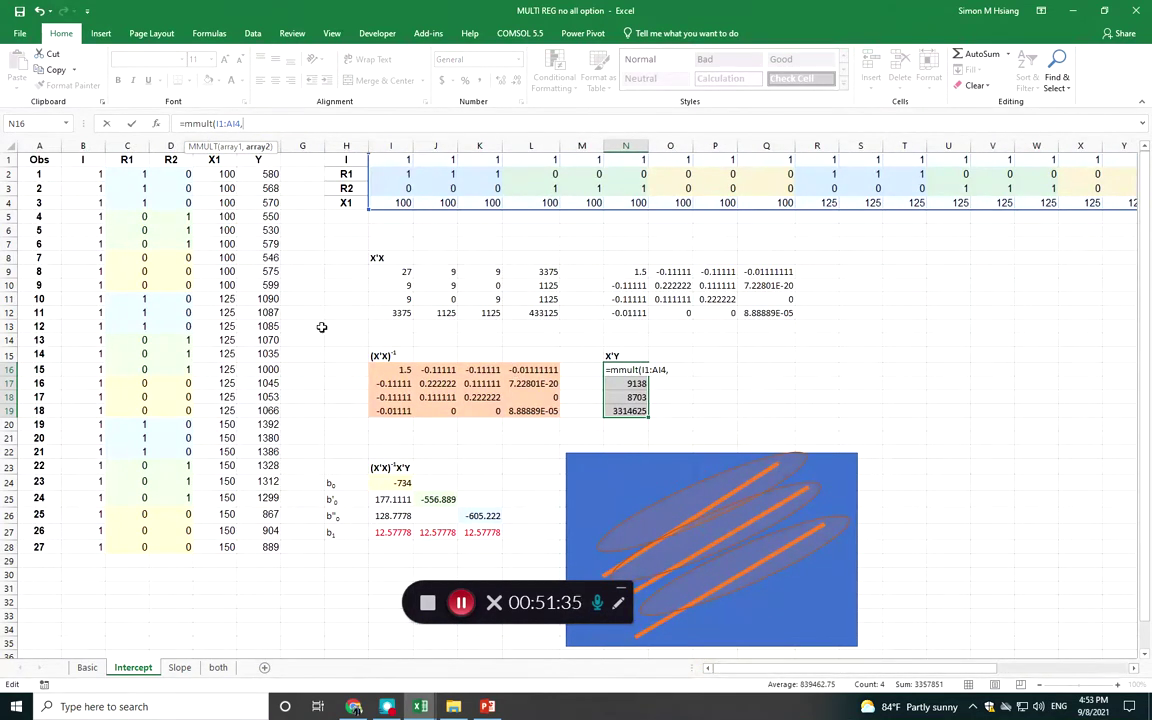
click(266, 175)
key(ctrl+shift+Down)
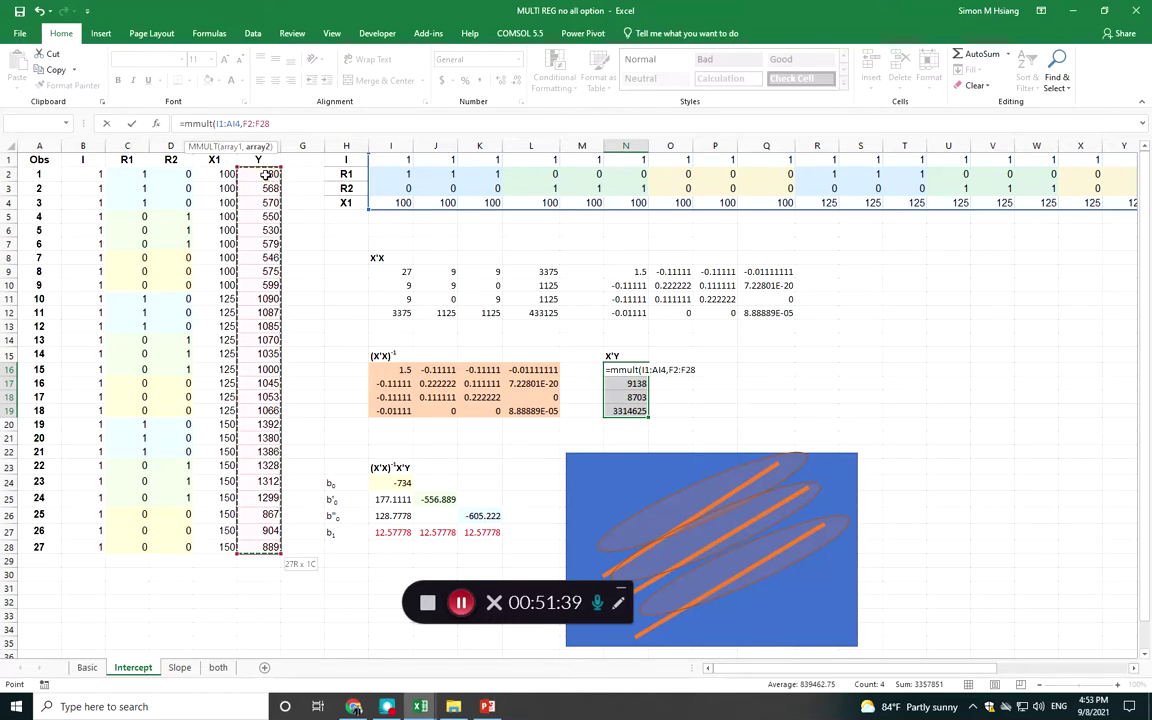
key(ctrl+shift+Return)
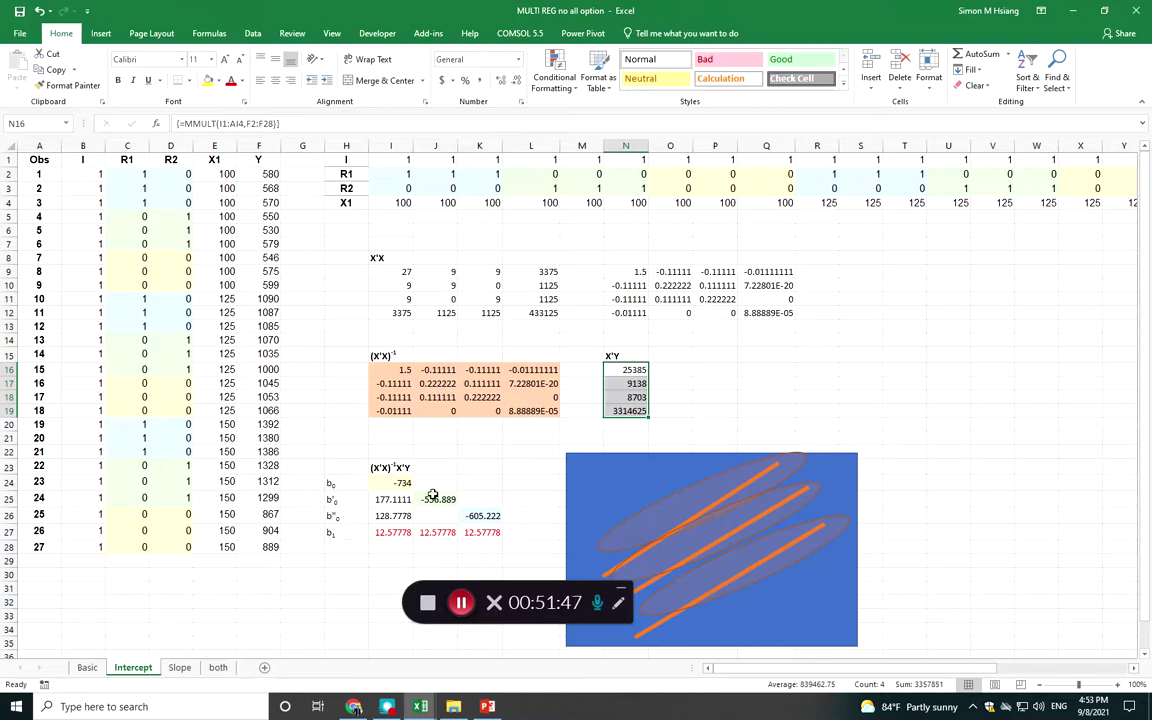
Examine the regression coefficients in I24:I27, including the base intercept b0 in I24 and the slope b1 in I27
drag(395, 483, 402, 535)
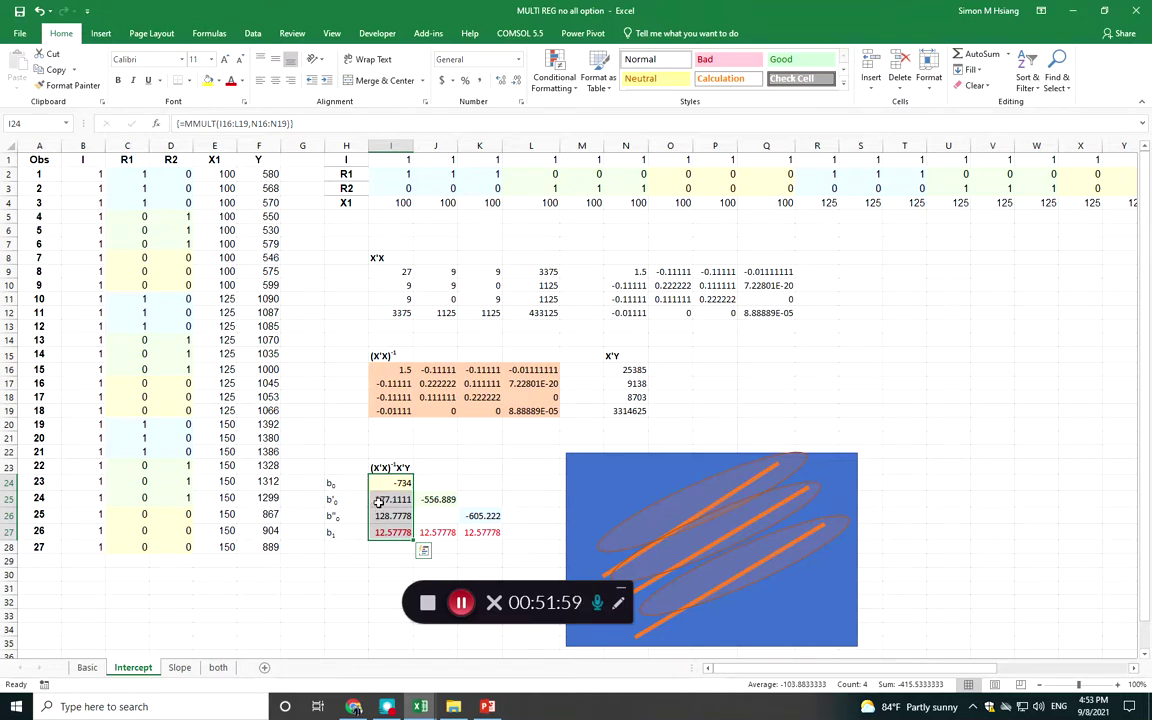
click(377, 535)
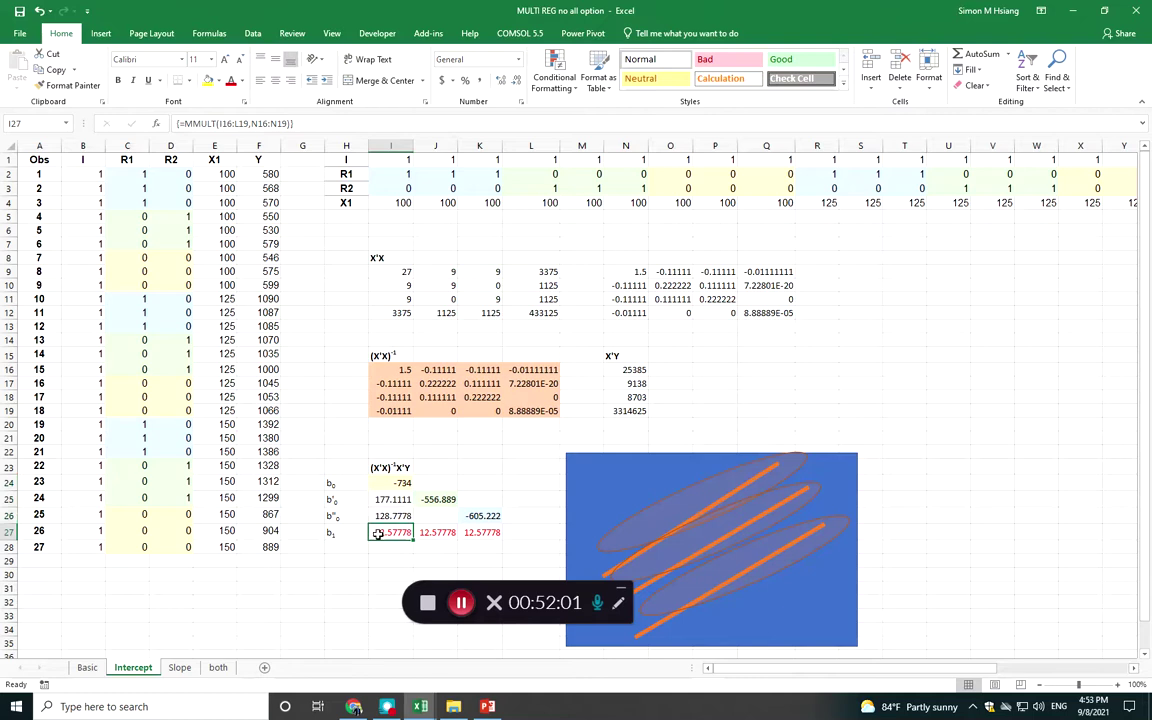
click(391, 482)
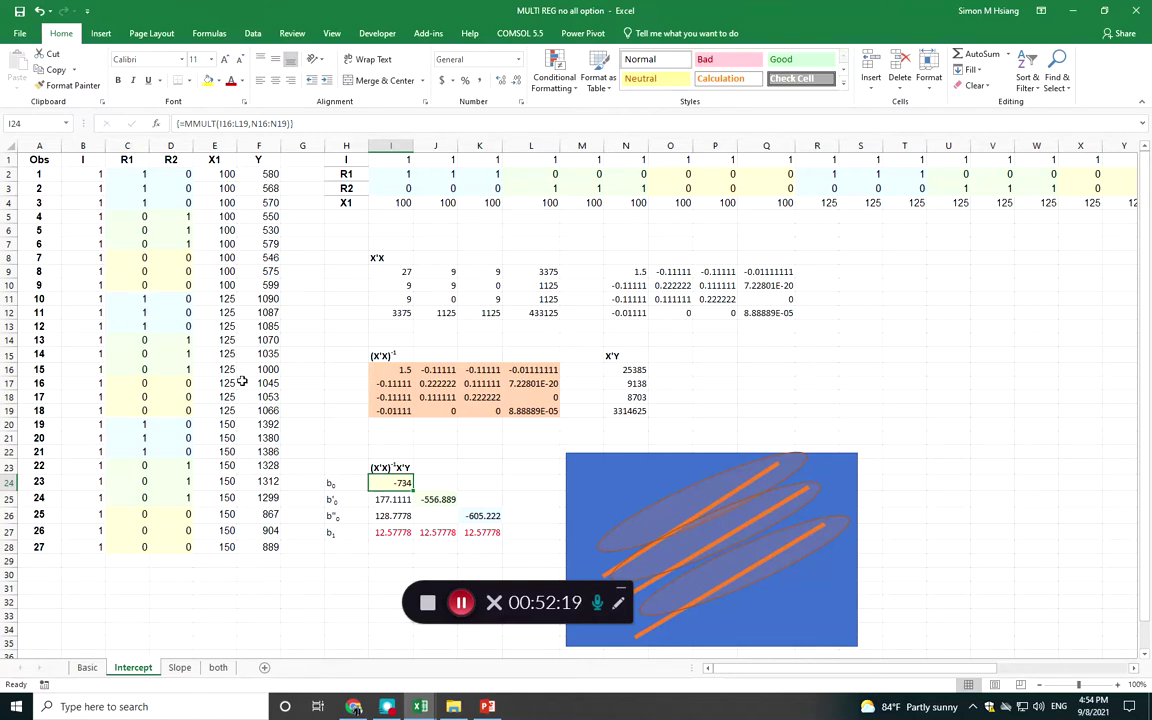
click(390, 536)
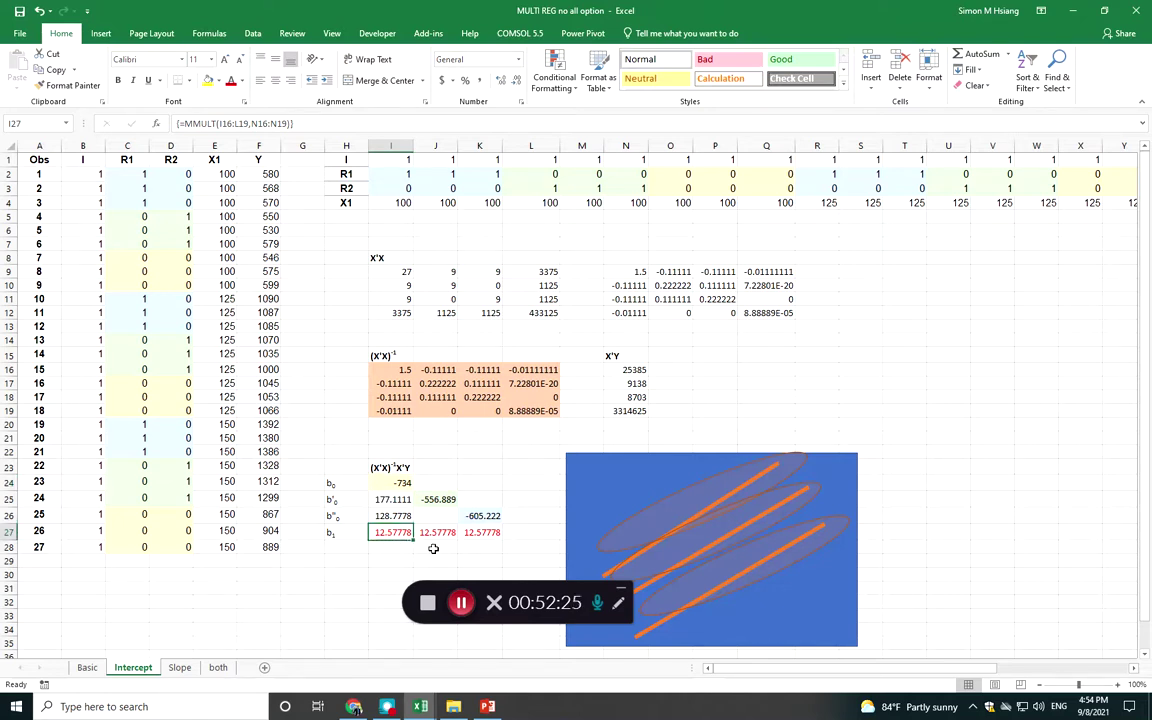
Examine how the adjusted intercept formula in J25 combines the base intercept in I24 with the R1 coefficient in I25
click(437, 498)
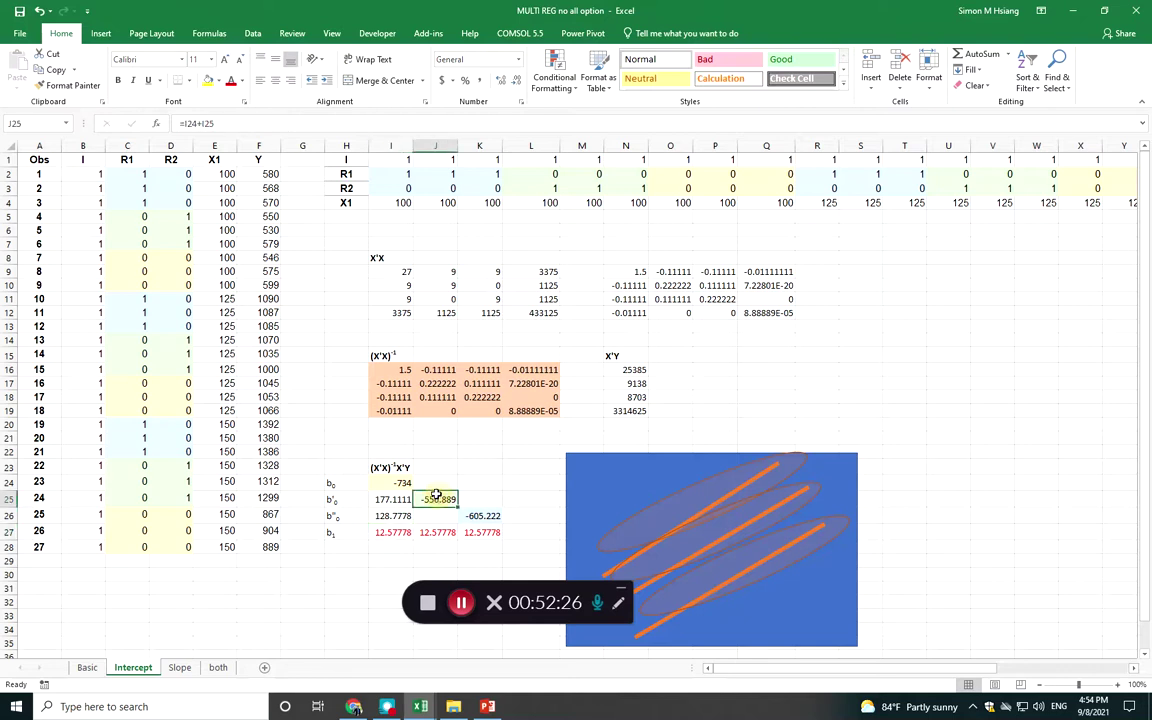
click(393, 483)
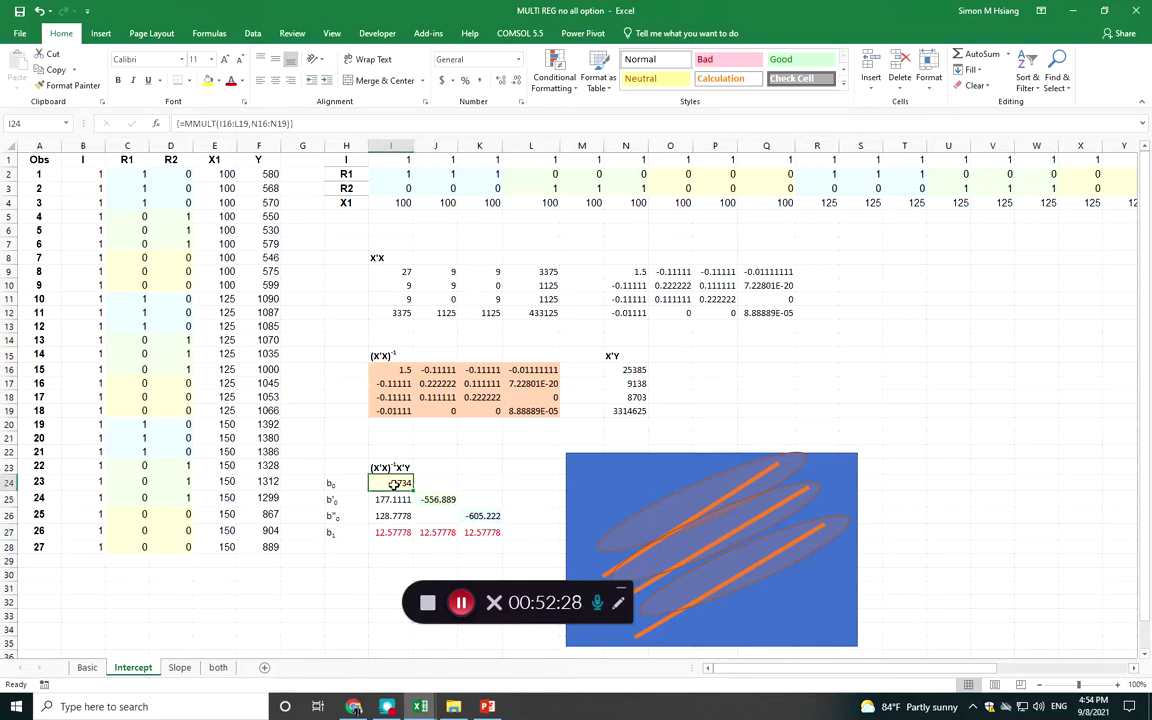
click(391, 498)
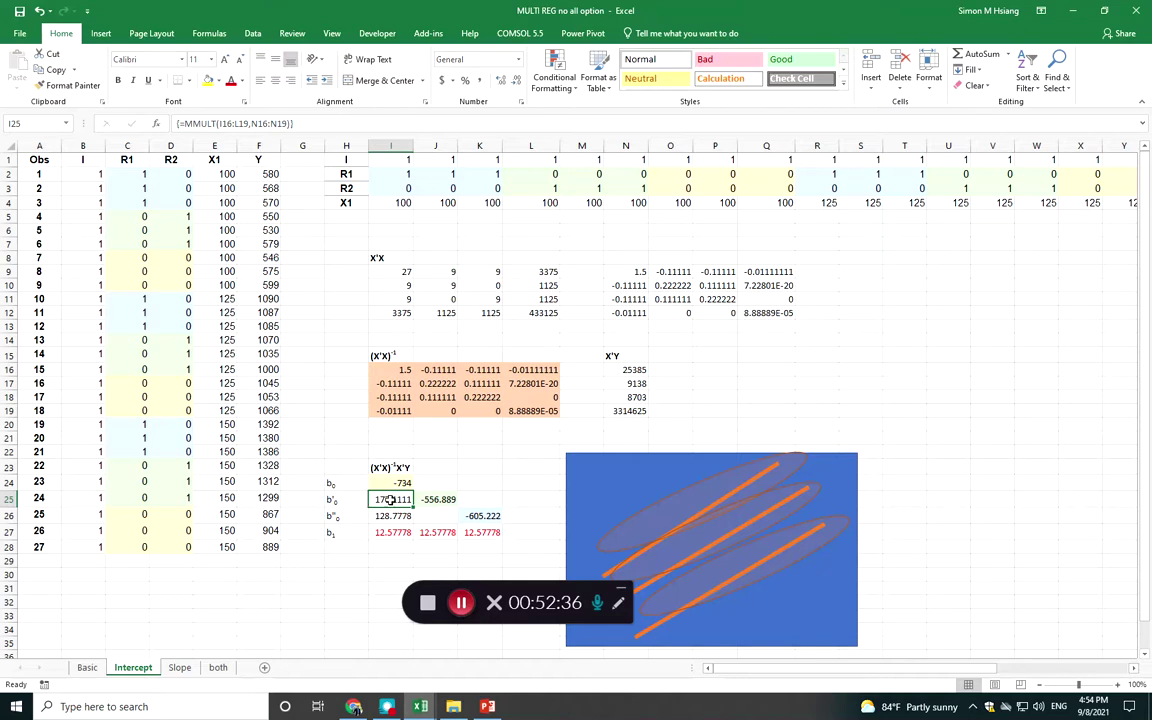
click(427, 499)
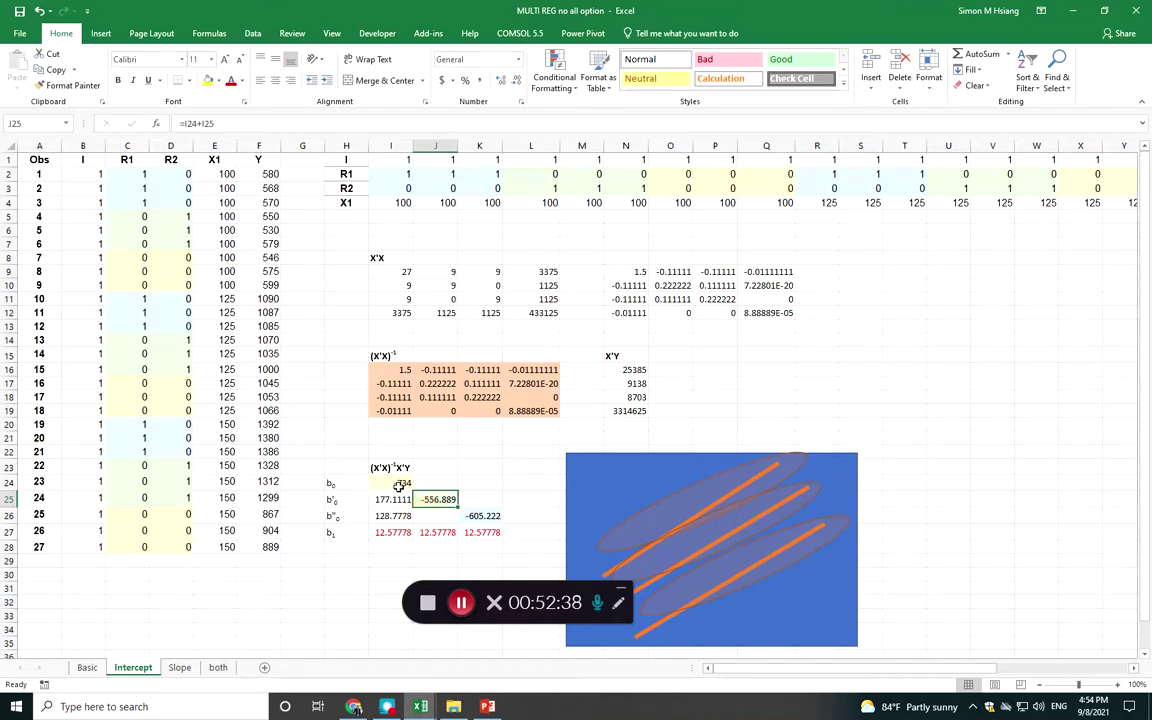
click(205, 123)
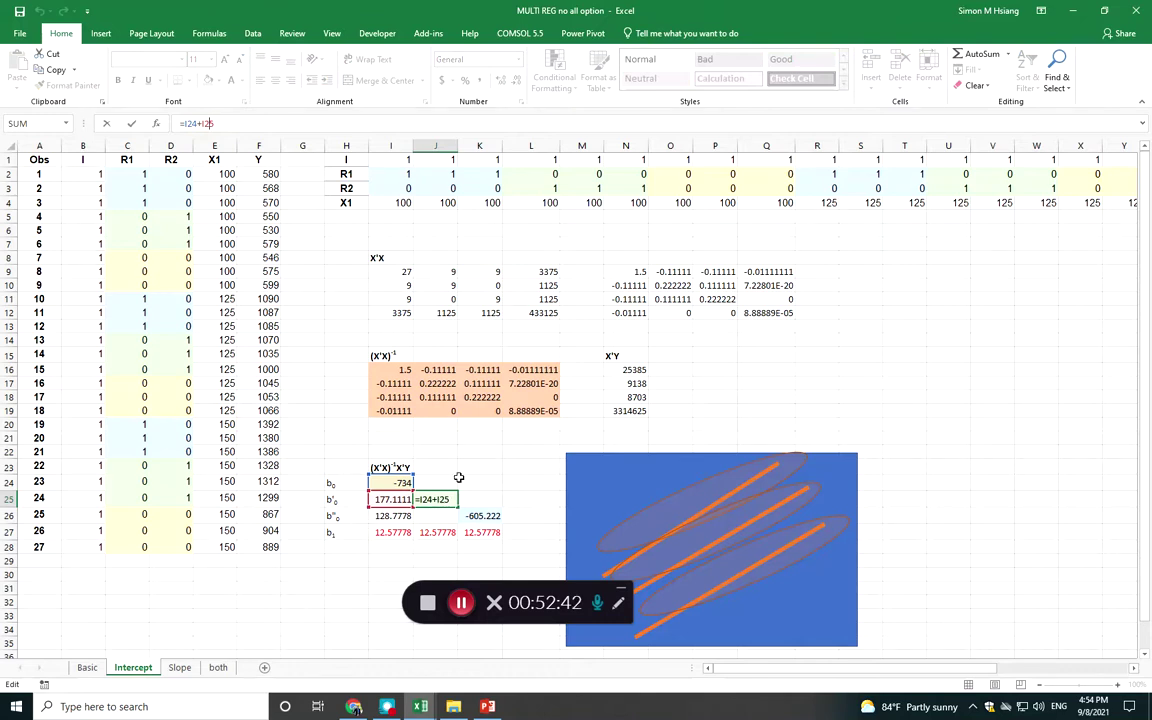
click(438, 499)
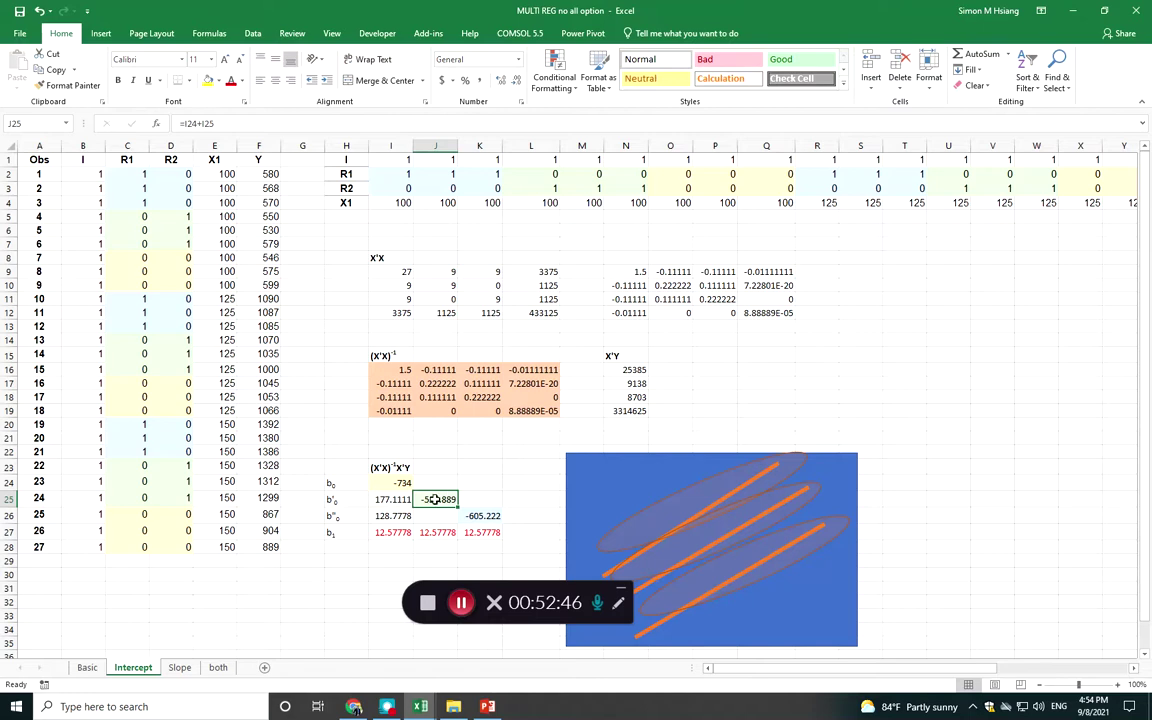
Examine the shared slope in J27 and how K26 combines the base intercept in I24 with the R2 coefficient in I26
click(436, 532)
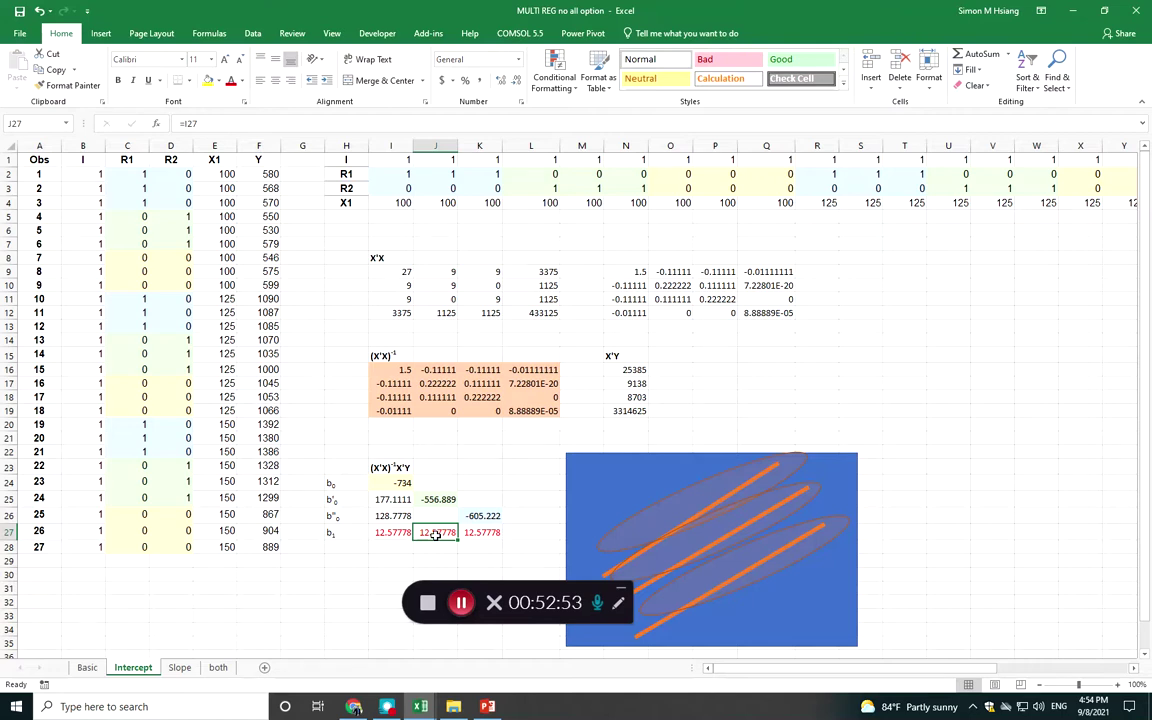
click(488, 516)
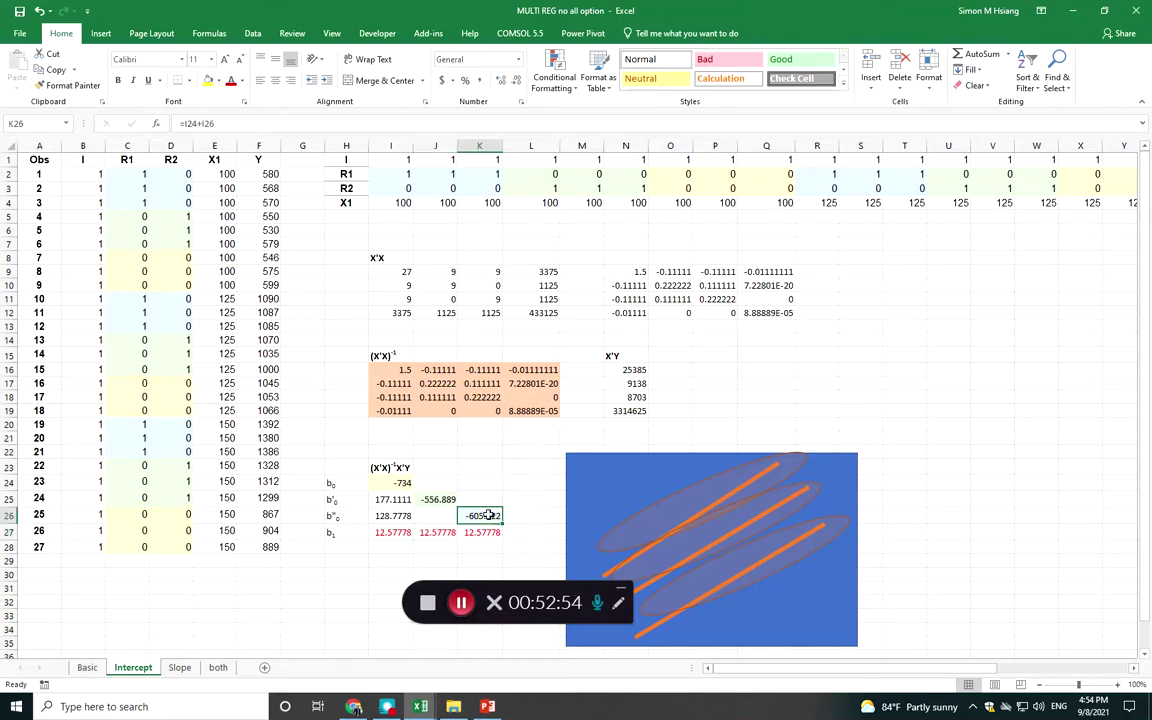
click(195, 123)
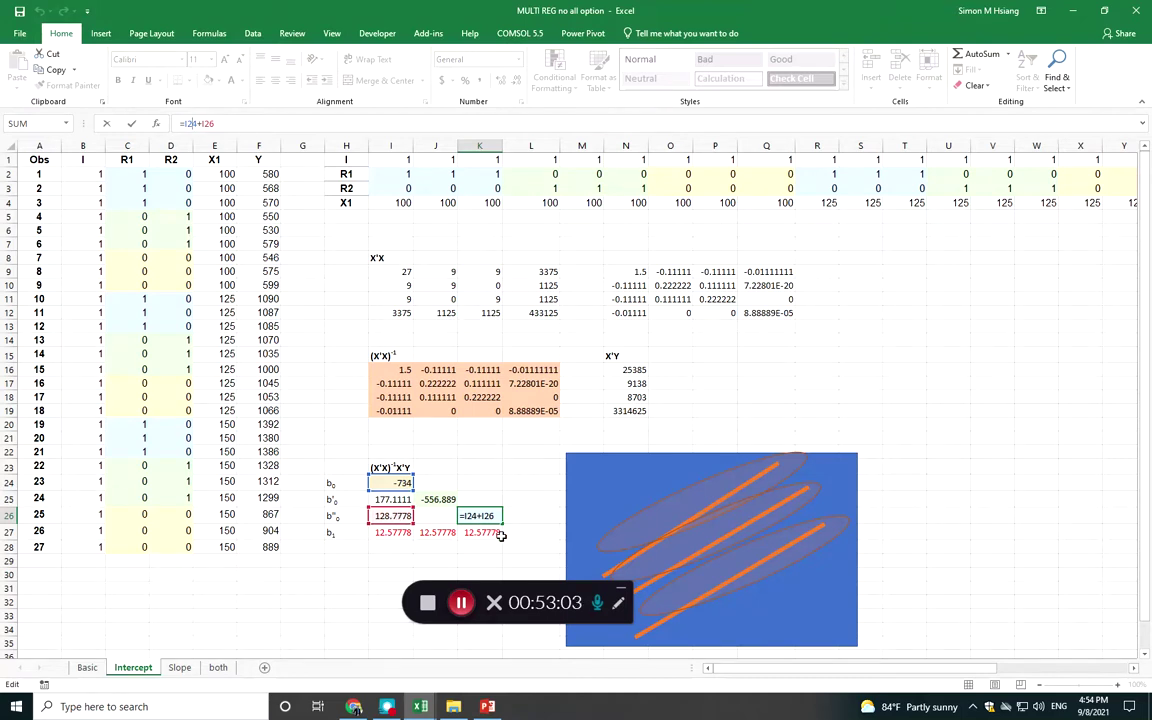
key(Return)
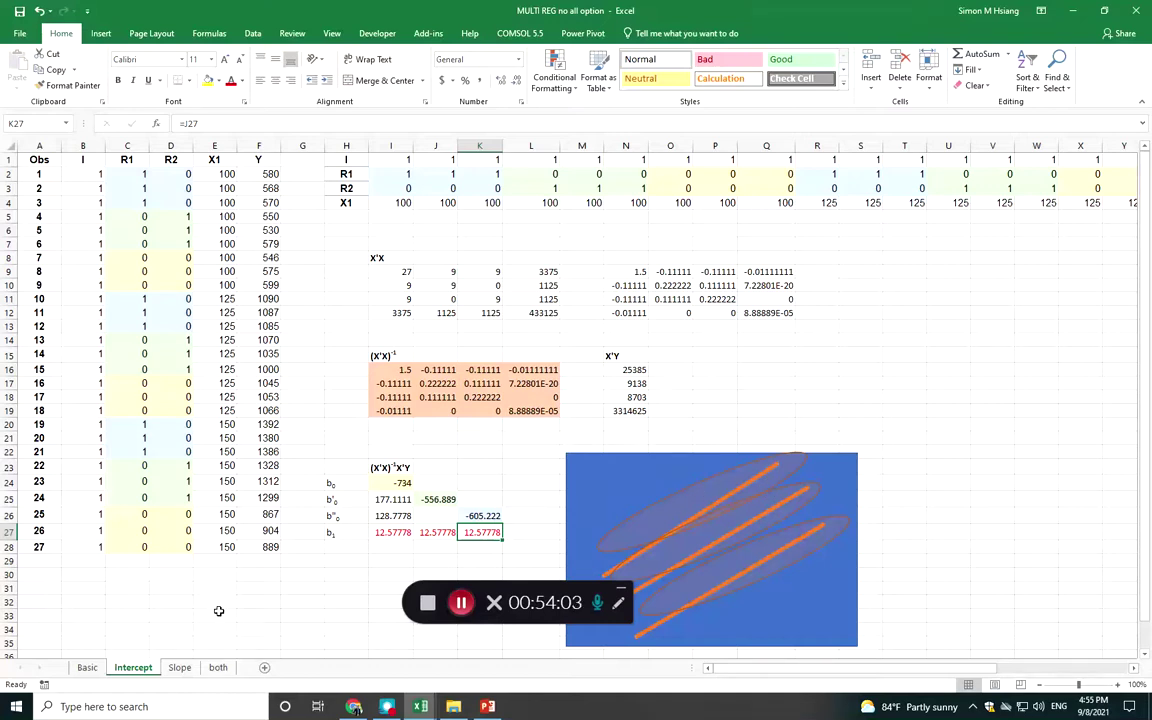
Open the Slope sheet and examine its R1X1 interaction column alongside the X1 and Y data in E2:F28
key(ctrl+Page_Down)
click(130, 255)
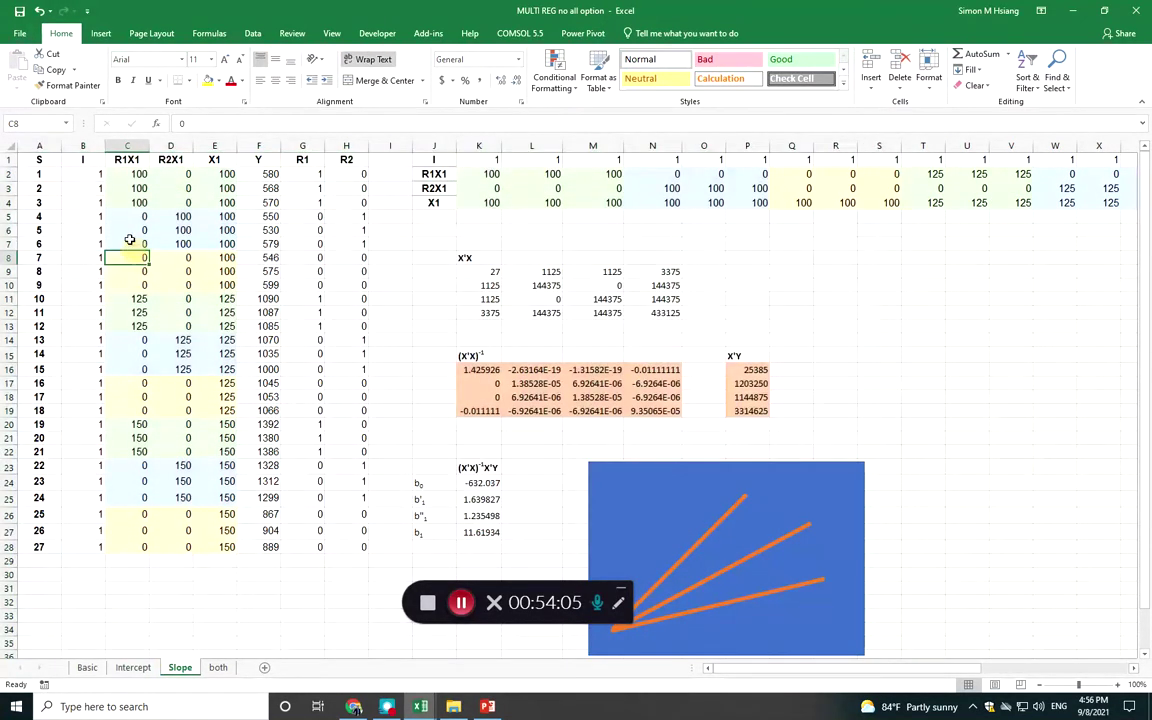
click(118, 174)
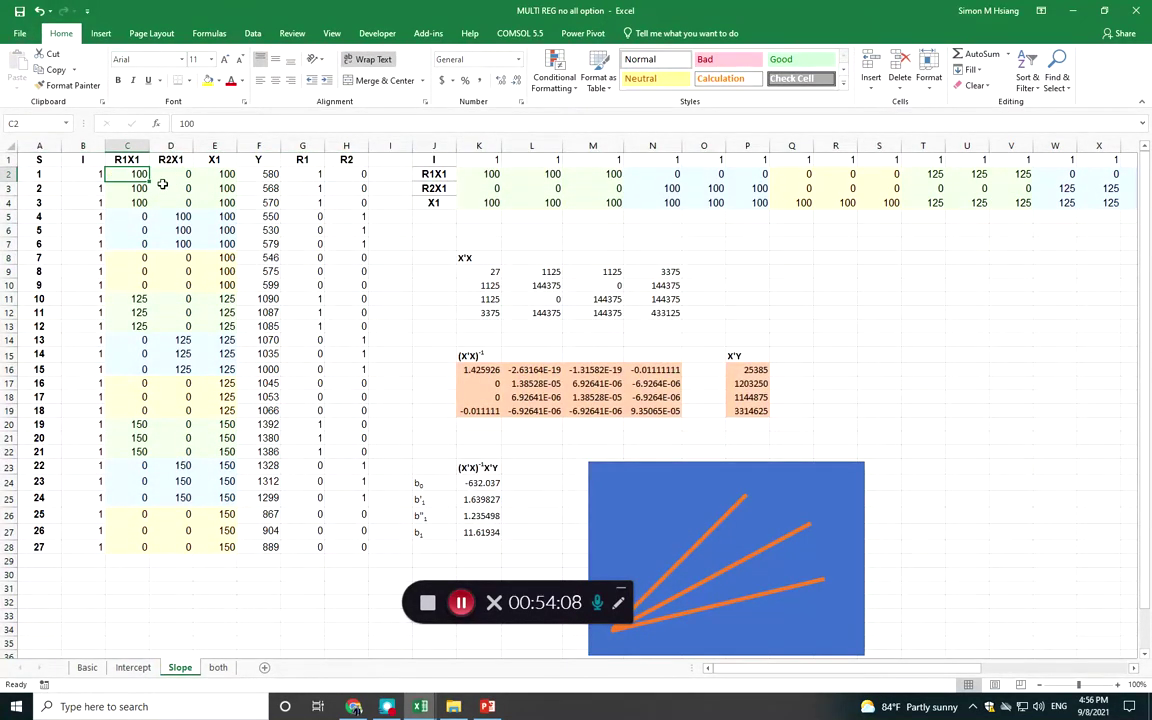
click(212, 174)
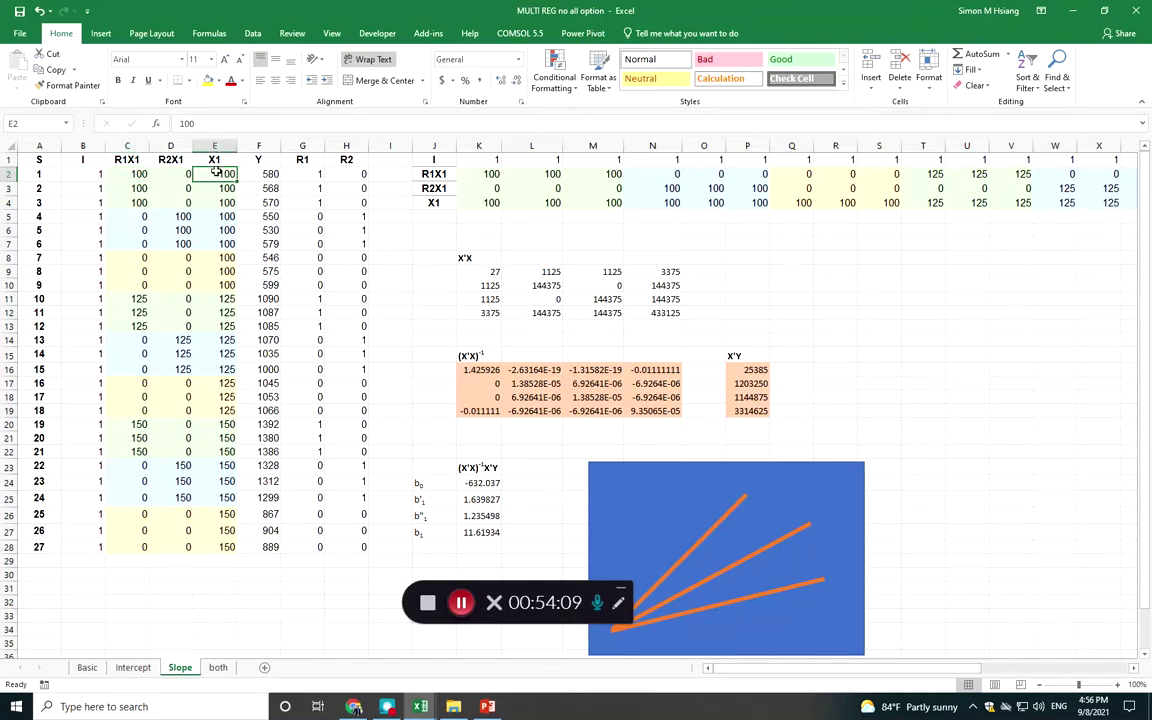
drag(212, 174, 263, 547)
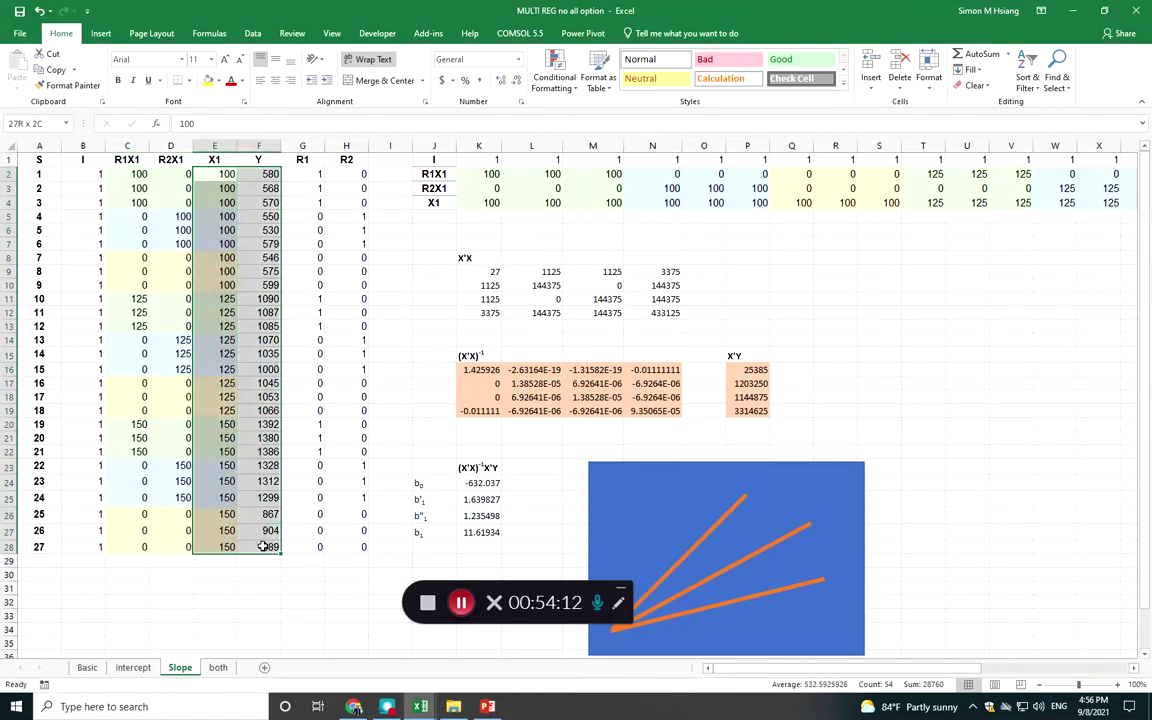
click(148, 256)
click(135, 174)
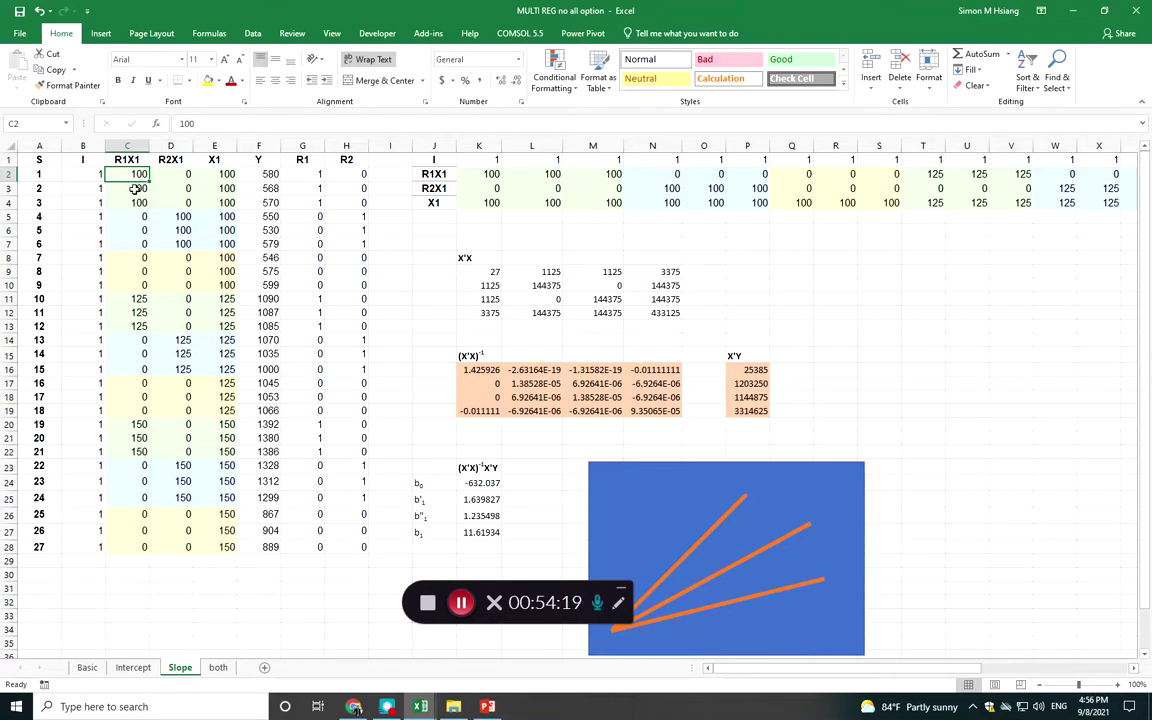
Examine how the R1X1 values in C2:C4 relate to X1 in E2:E4 and Y in F2:F4 for the first three observations
drag(128, 199, 130, 175)
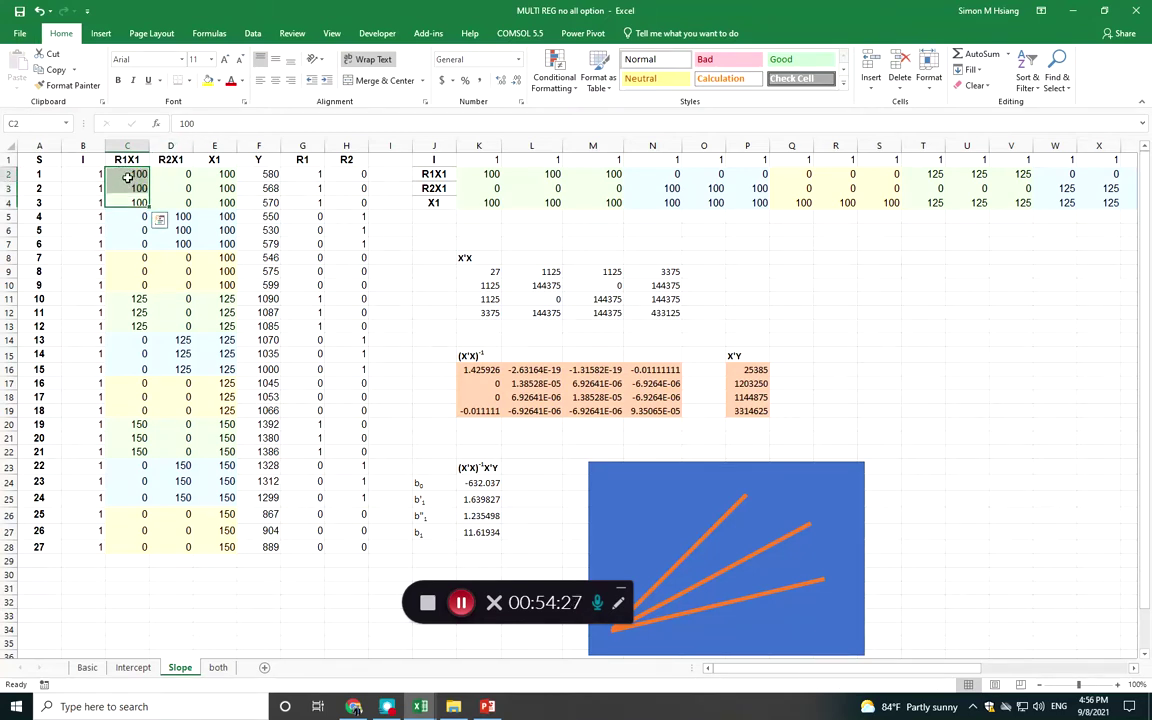
click(127, 178)
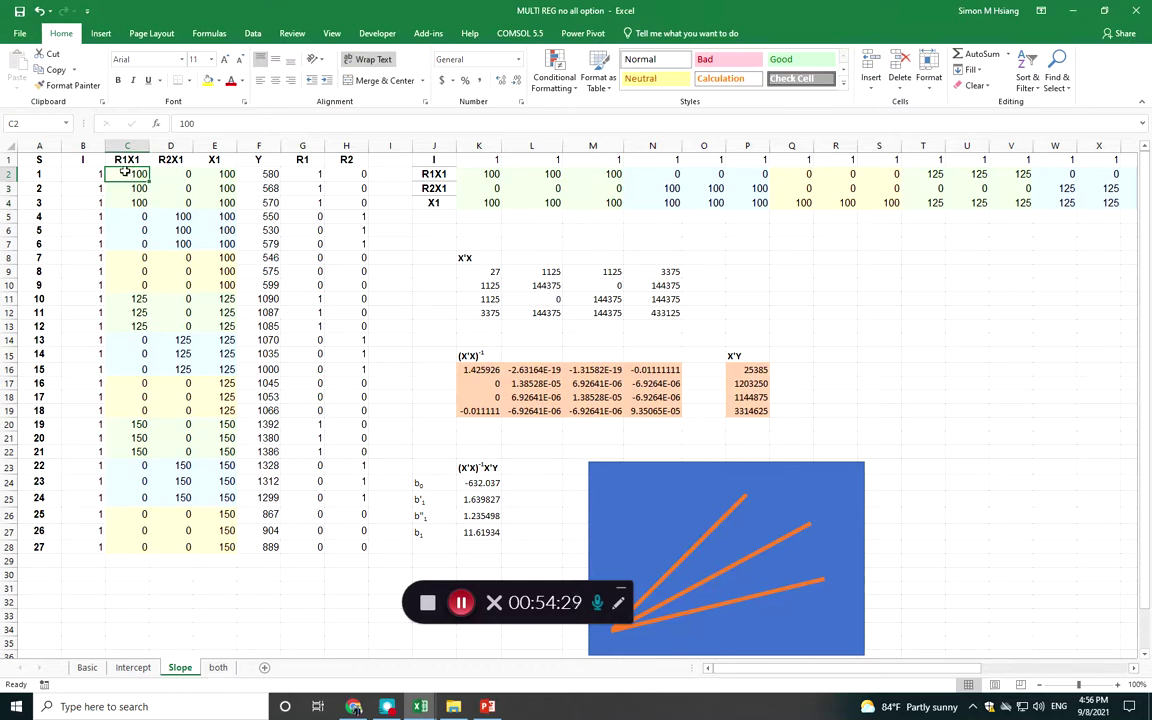
drag(122, 198, 127, 177)
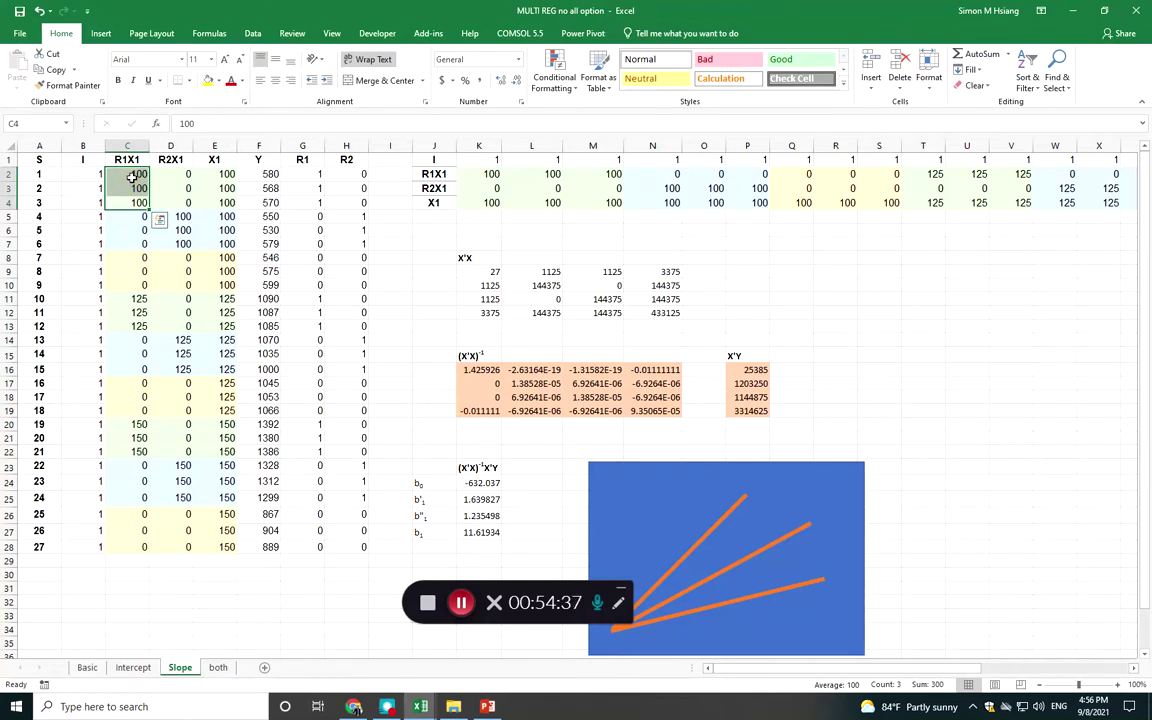
drag(263, 173, 262, 206)
drag(215, 174, 220, 202)
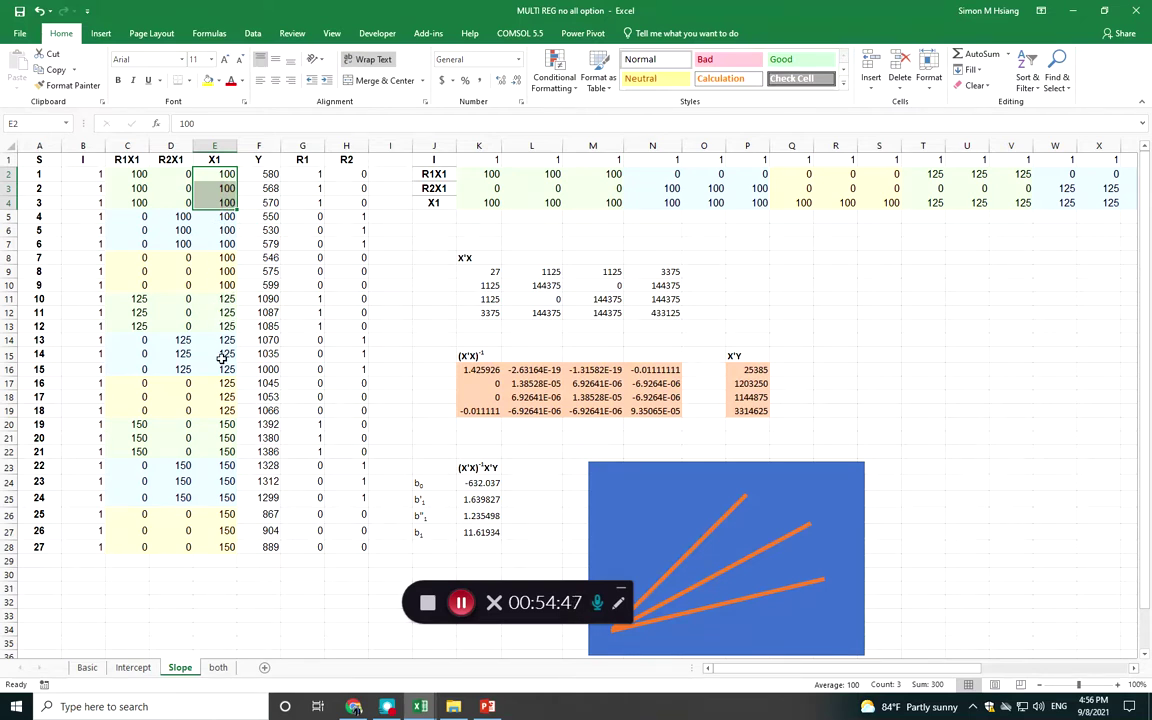
click(239, 164)
click(130, 174)
drag(130, 174, 129, 196)
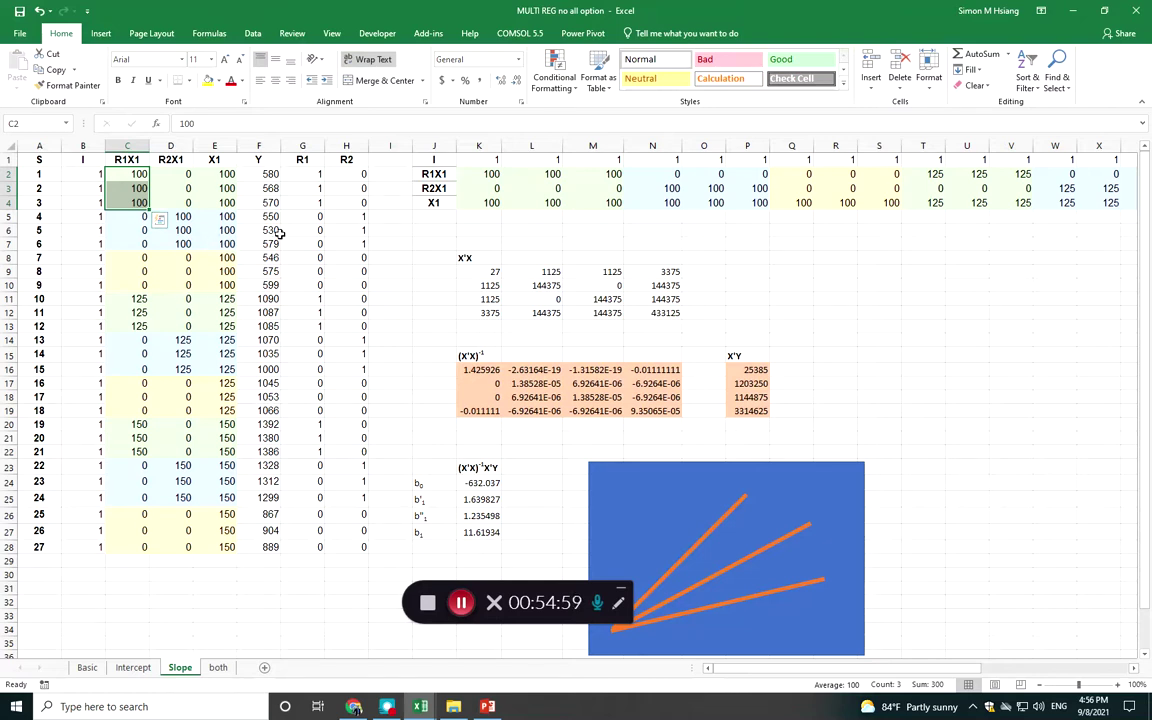
Compare the R1X1, R2X1 and baseline X1 entries of the three groups across the X1 levels 100, 125 and 150
drag(172, 216, 173, 238)
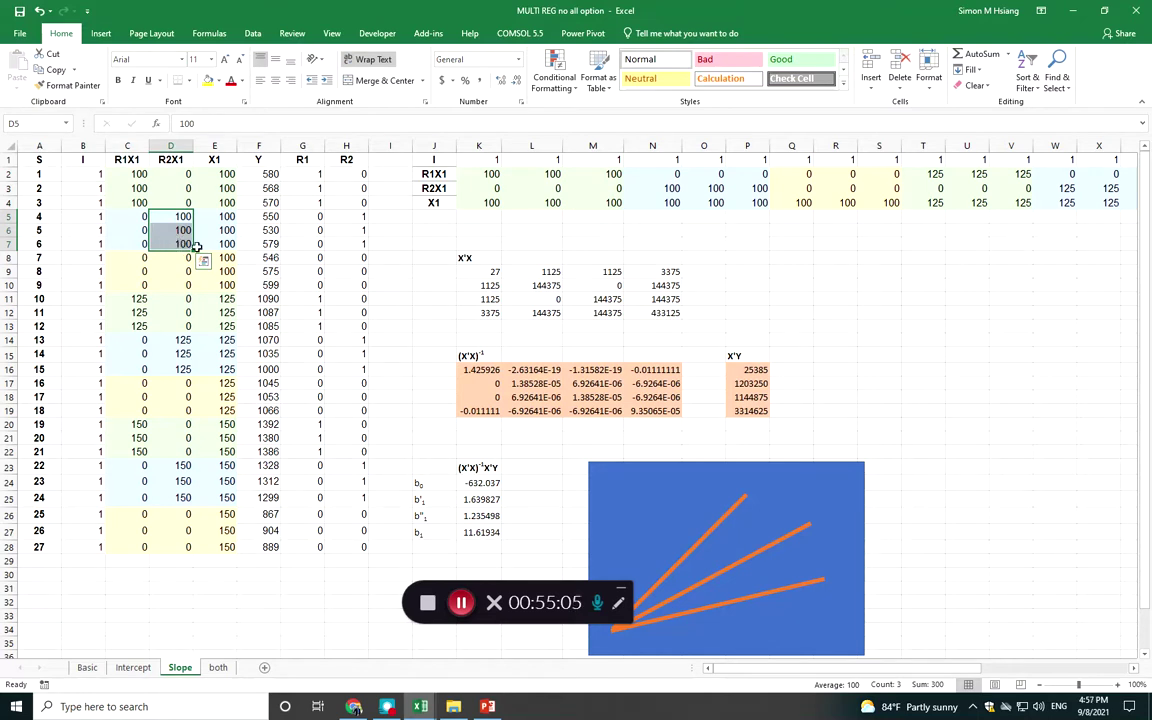
drag(225, 259, 227, 283)
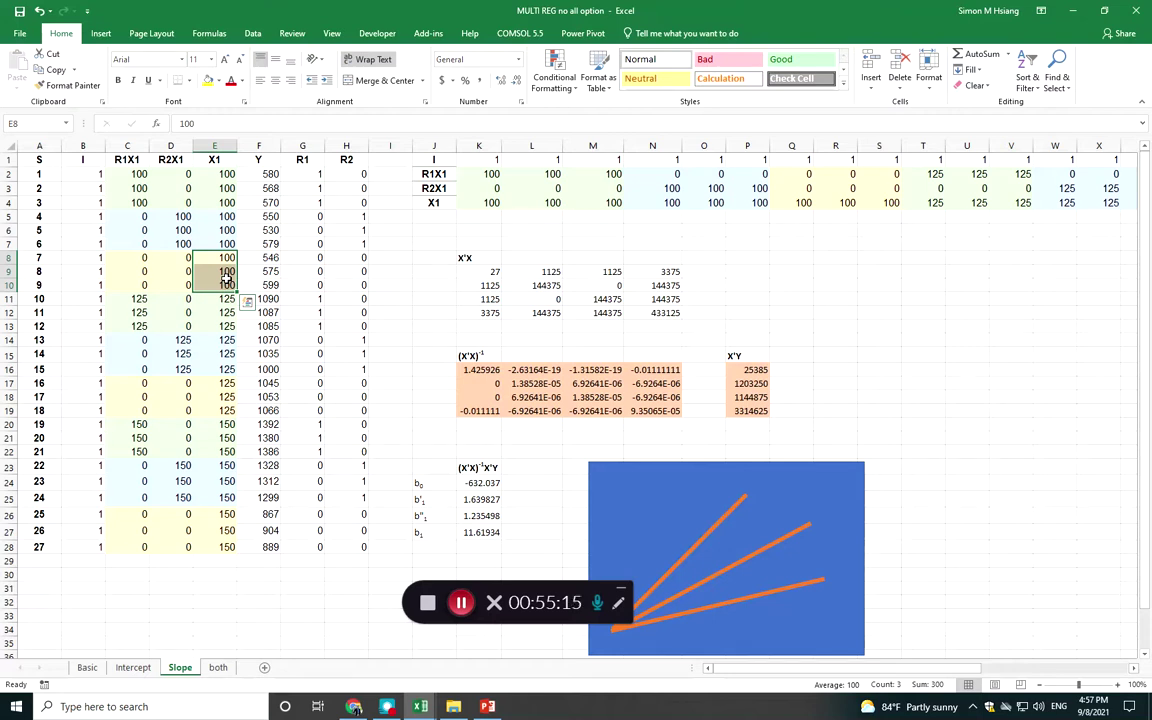
click(139, 307)
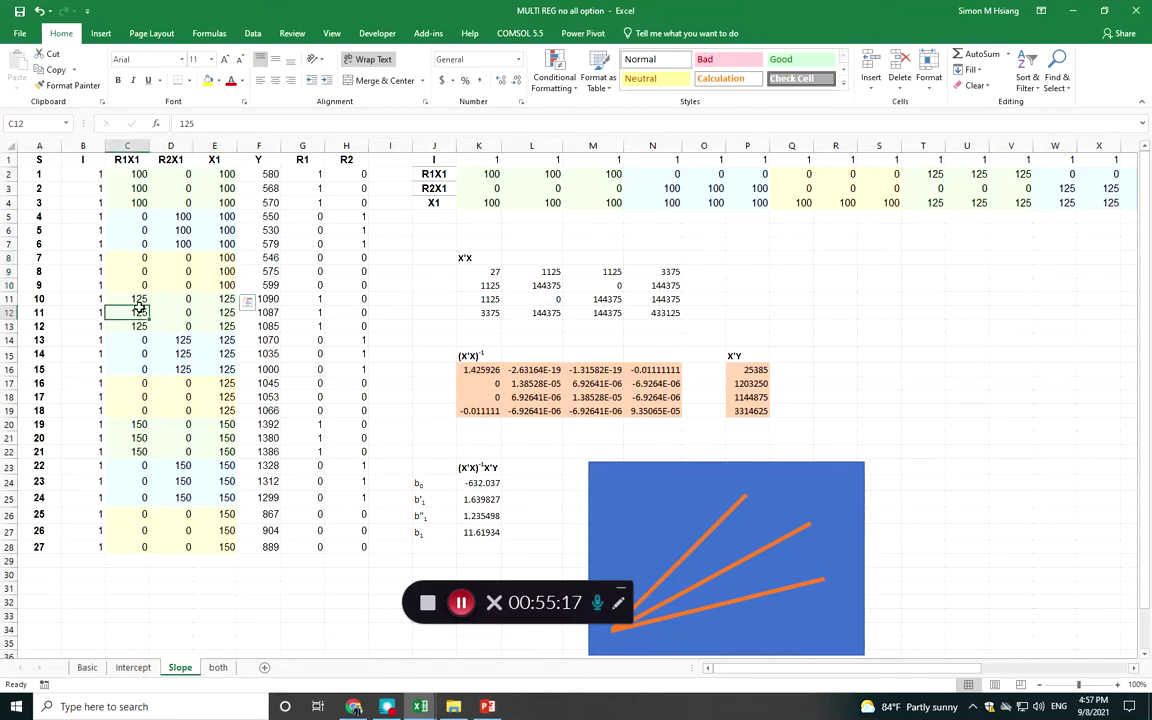
drag(136, 297, 136, 320)
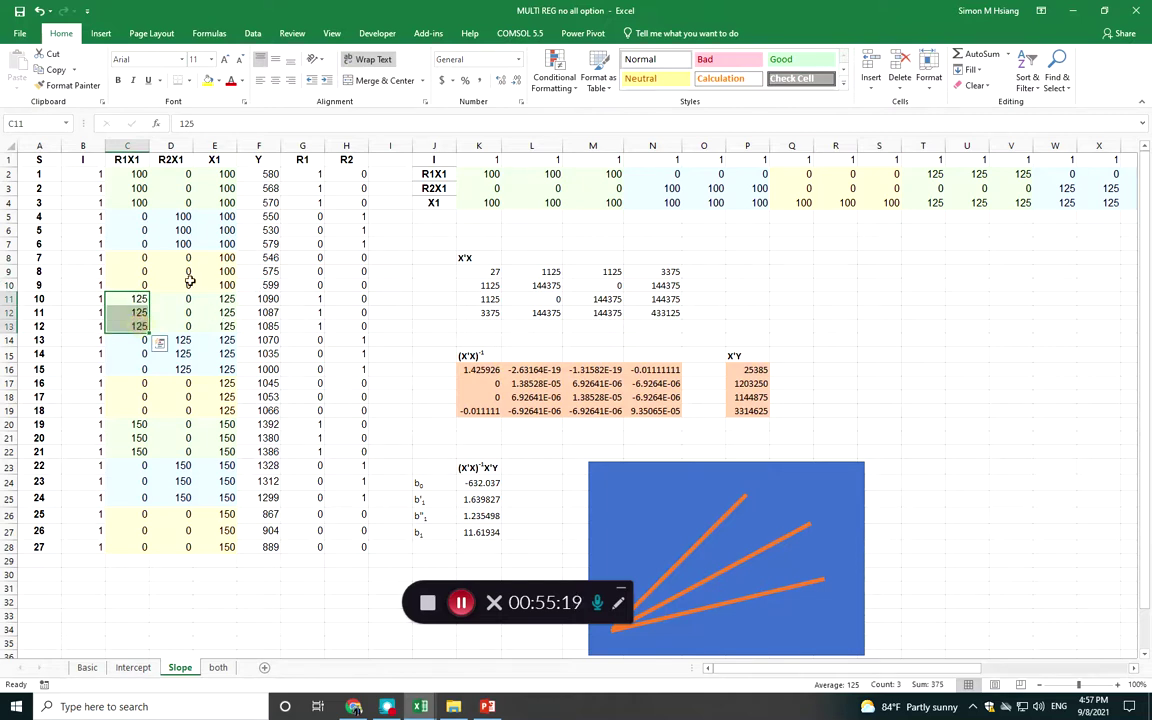
click(133, 175)
drag(133, 175, 134, 187)
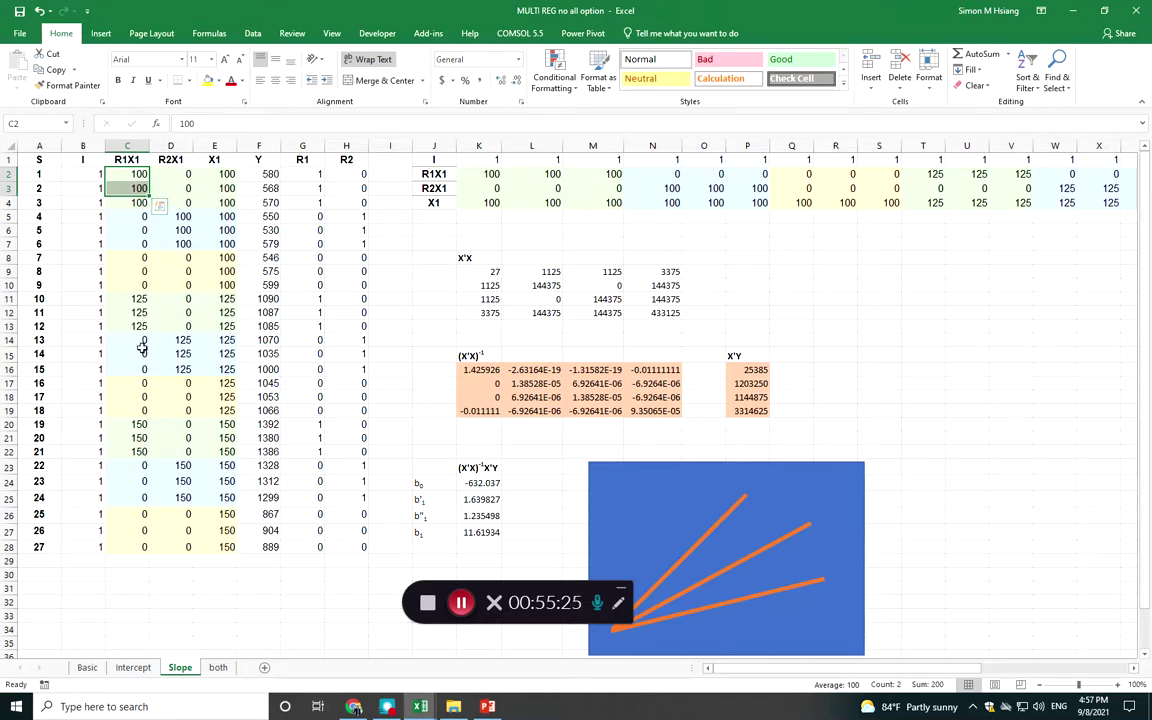
click(140, 424)
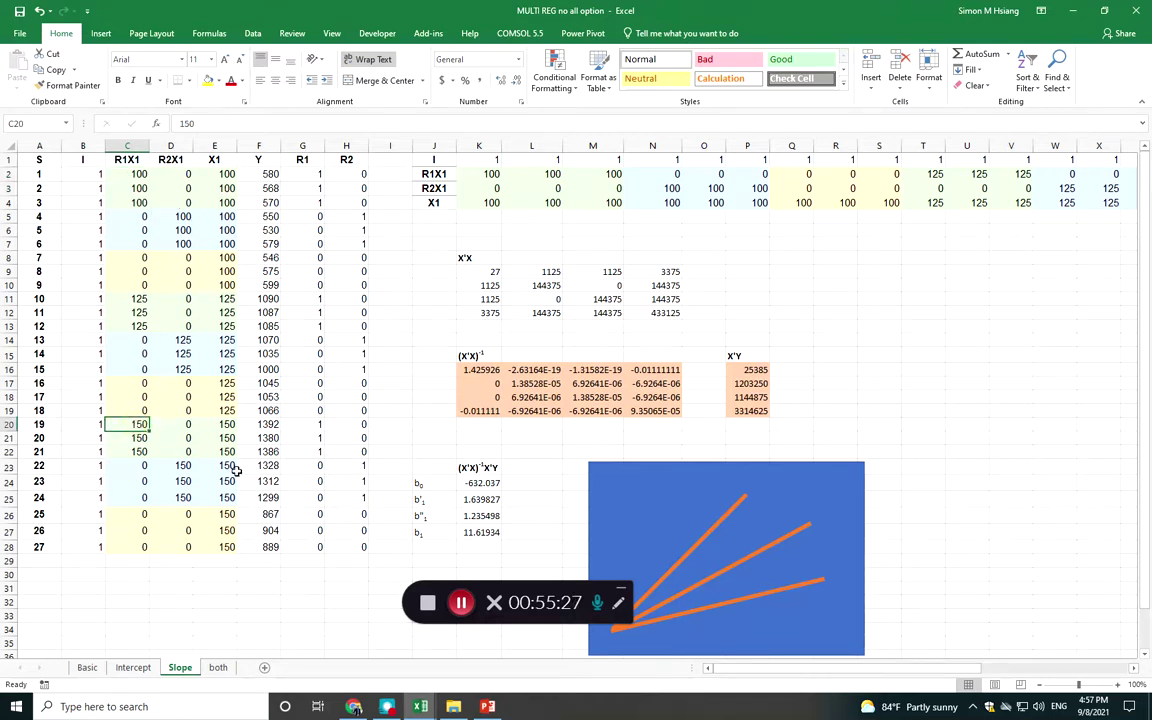
drag(220, 514, 222, 542)
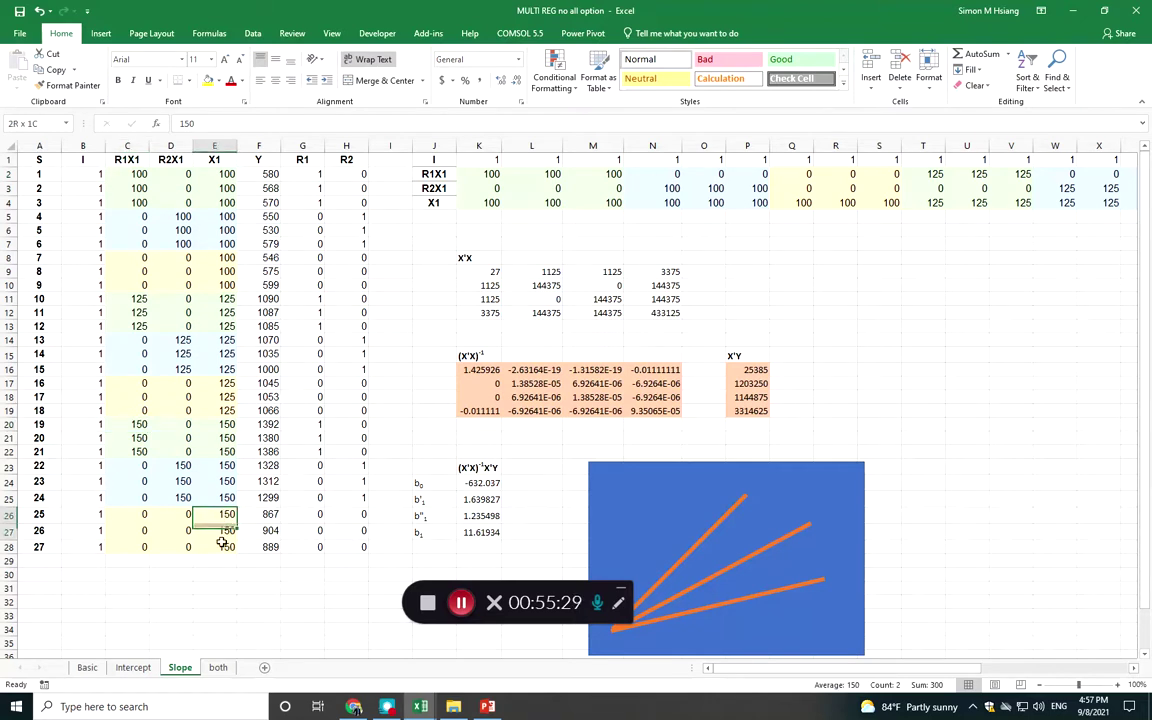
Review the full design matrix in B2:E28, the zero interaction terms in C8:D10, and the X'X formula in K9
drag(125, 174, 210, 310)
drag(95, 174, 194, 546)
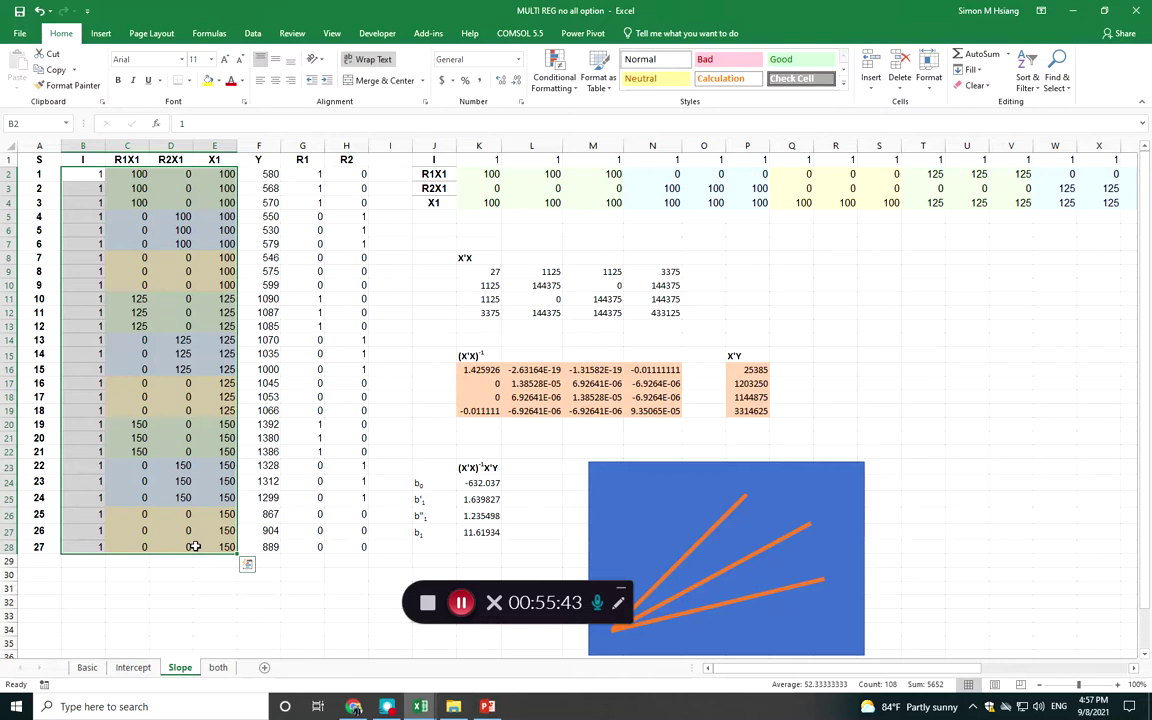
click(122, 175)
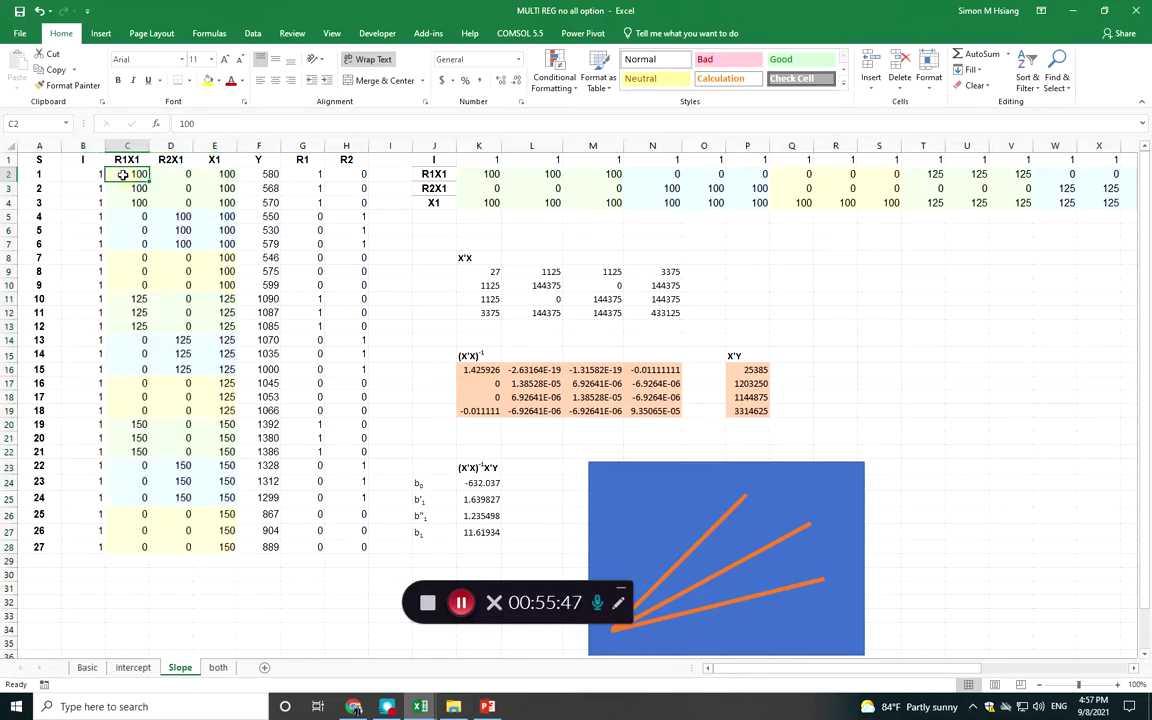
drag(170, 216, 171, 229)
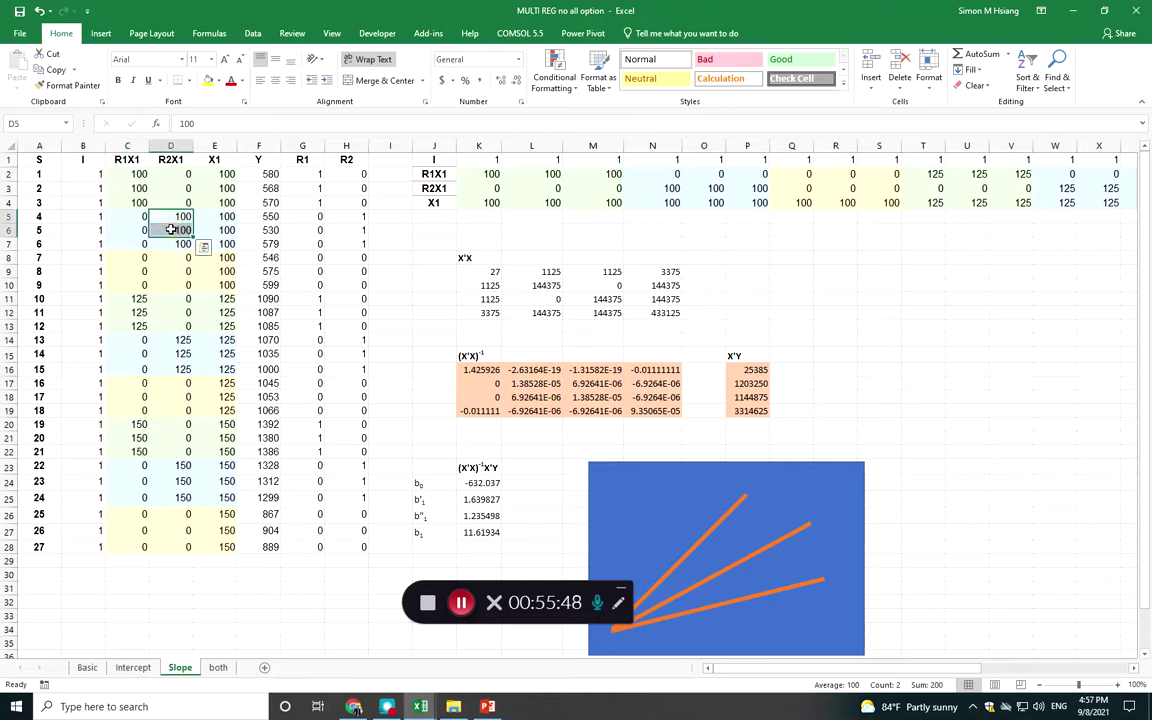
click(139, 257)
drag(165, 266, 168, 280)
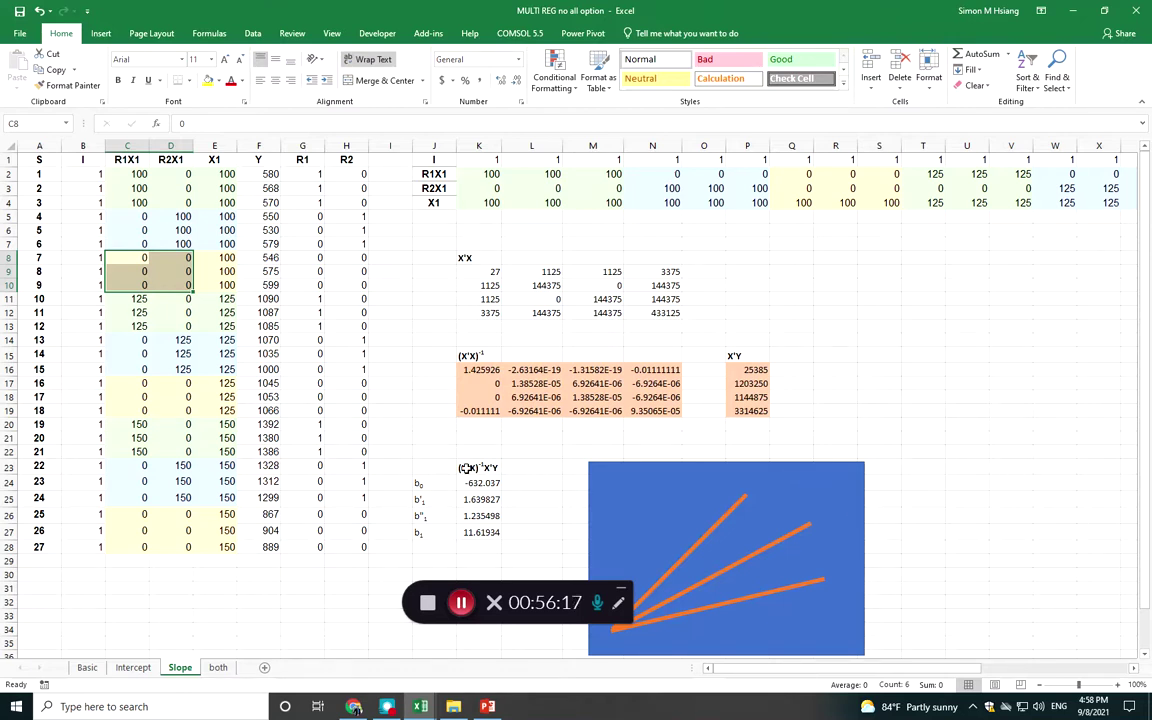
click(480, 272)
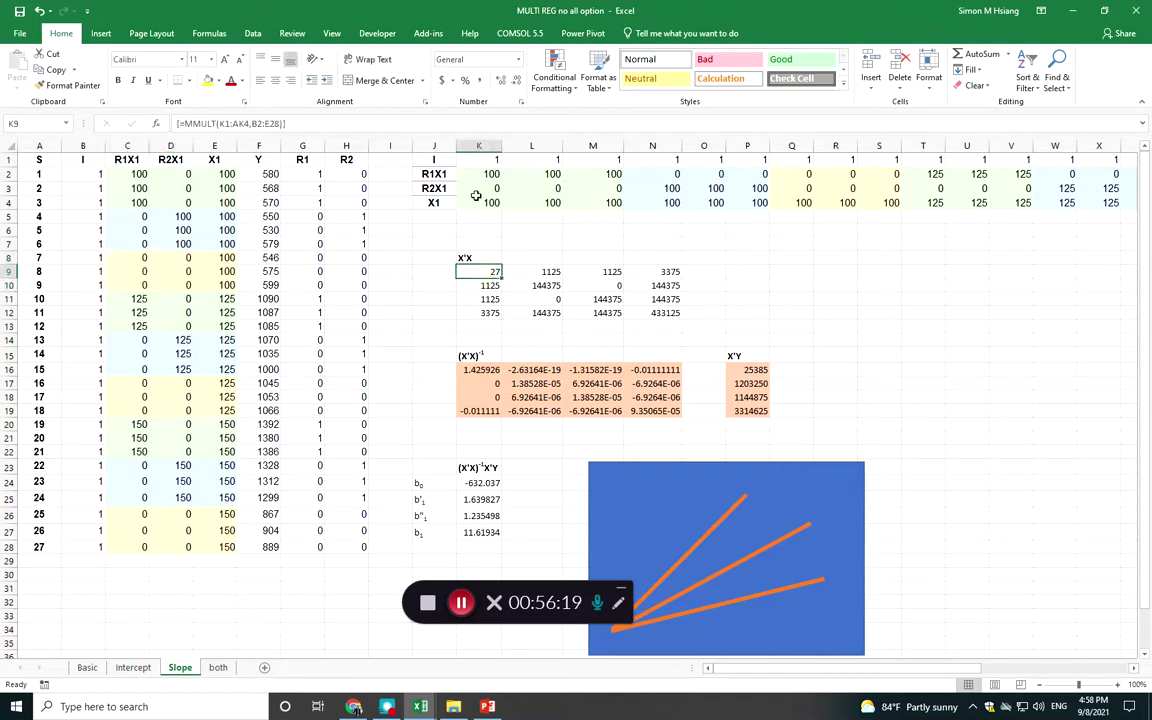
drag(82, 174, 229, 540)
key(ctrl+c)
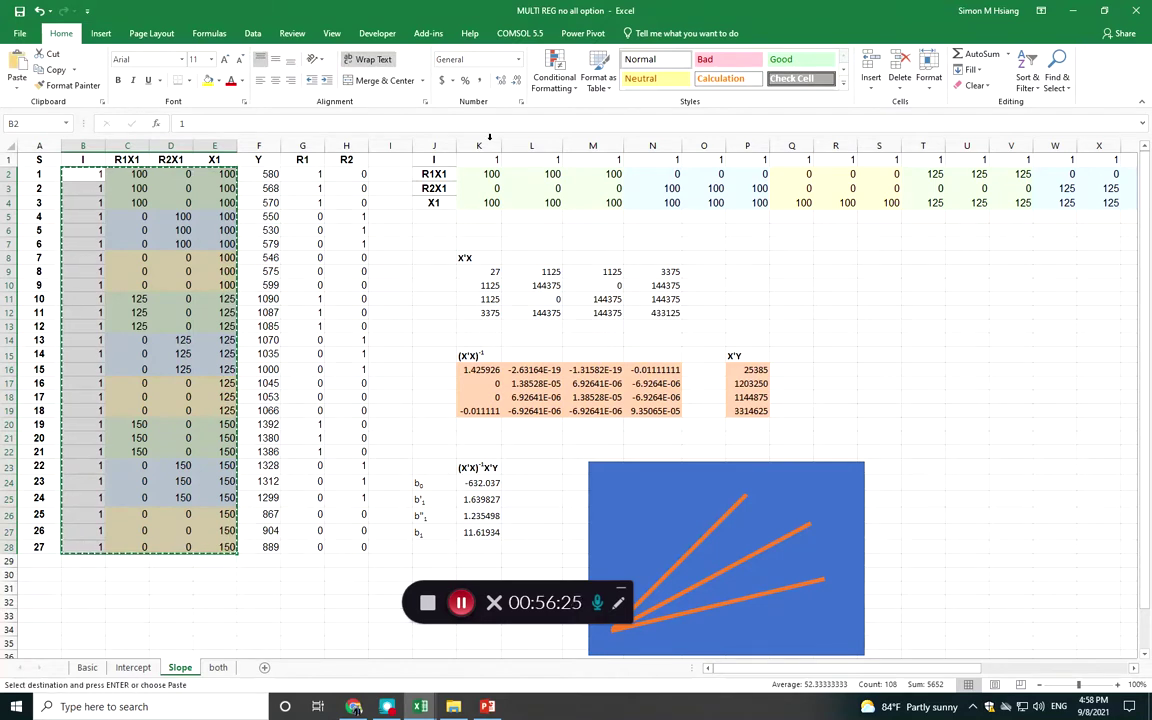
click(478, 160)
click(17, 80)
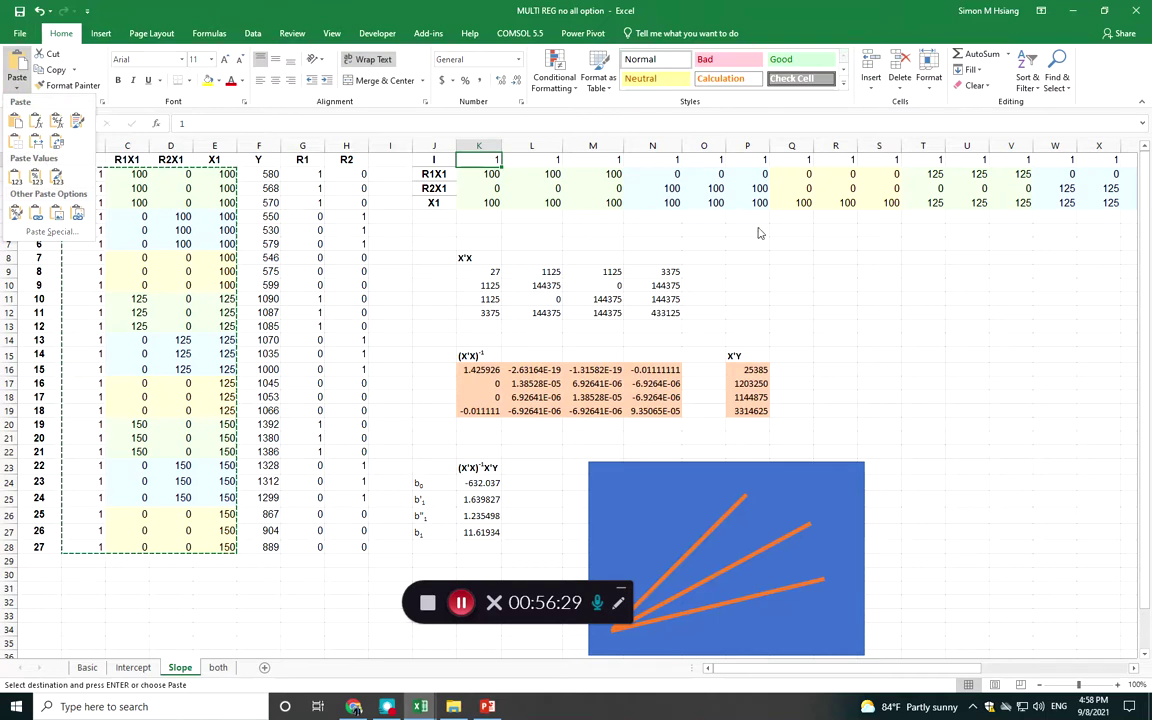
key(Escape)
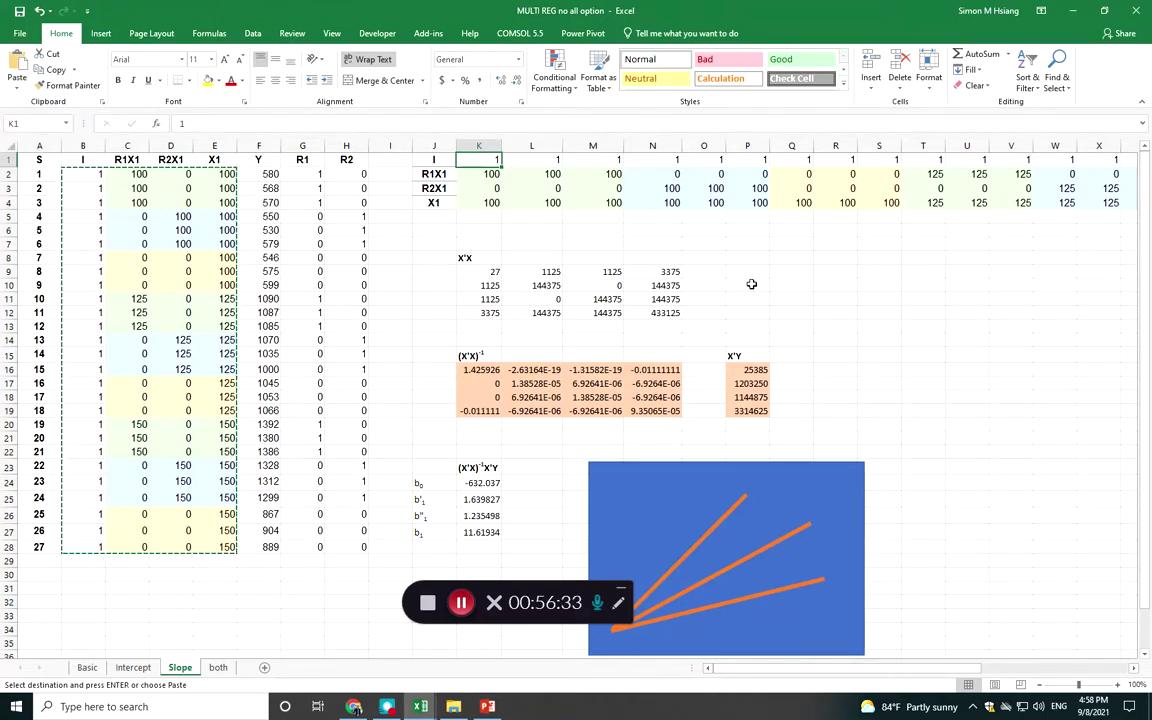
Start an MMULT formula across P9:S12 with the transposed design matrix K1:AK4 as its first array
drag(743, 271, 897, 320)
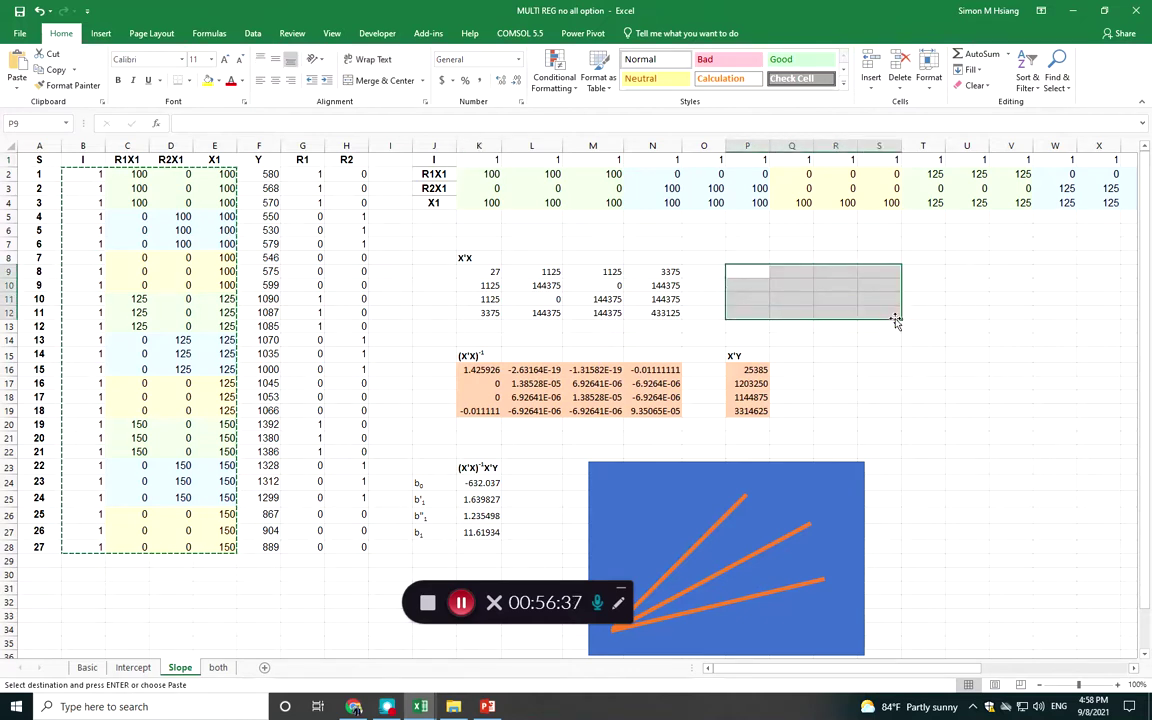
text(=mmult()
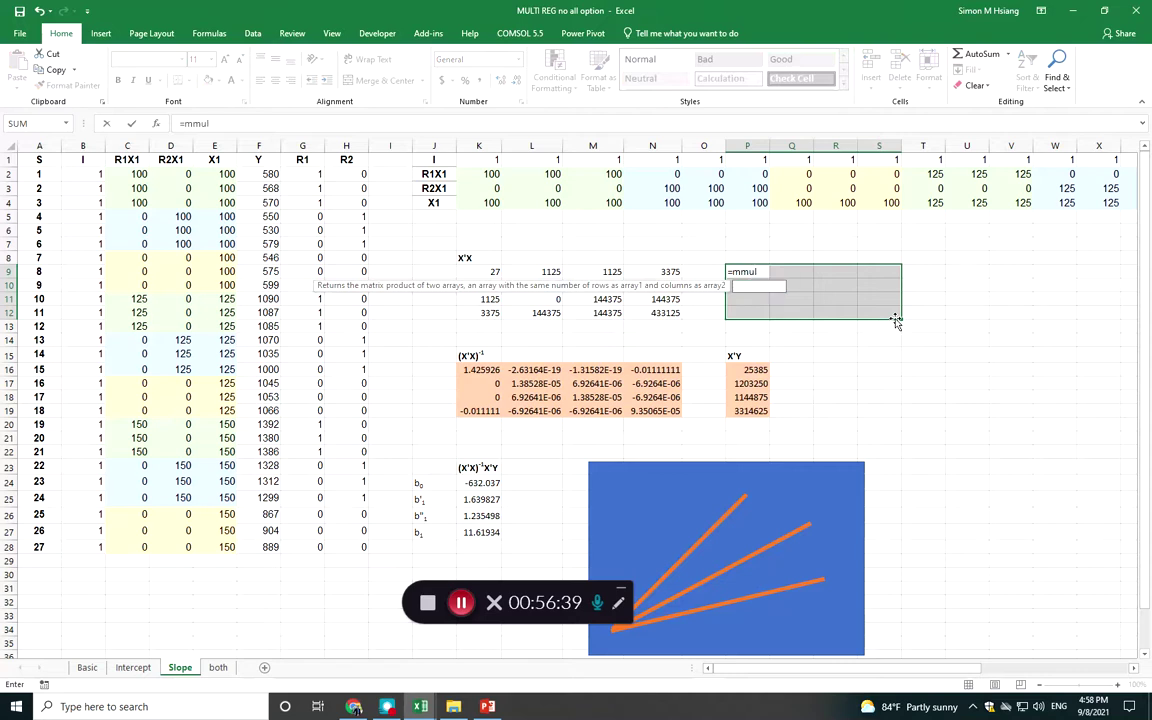
click(470, 160)
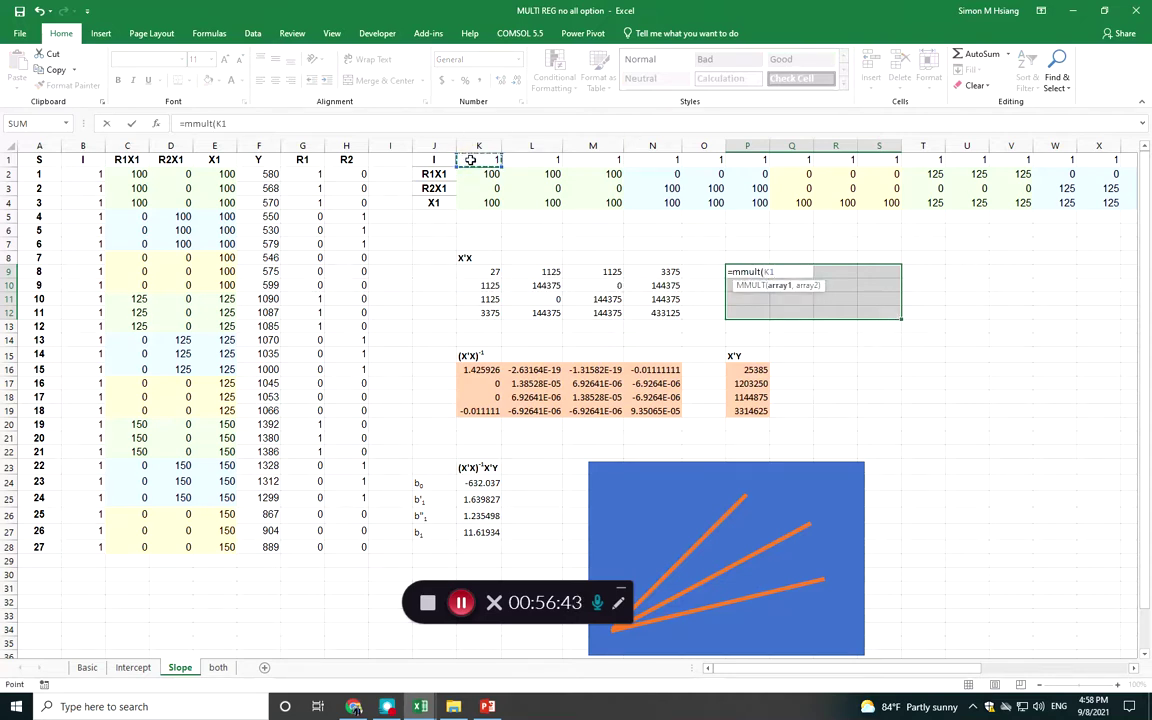
key(ctrl+shift+Right)
key(shift+Down)
key(shift+Down)
key(shift+Down)
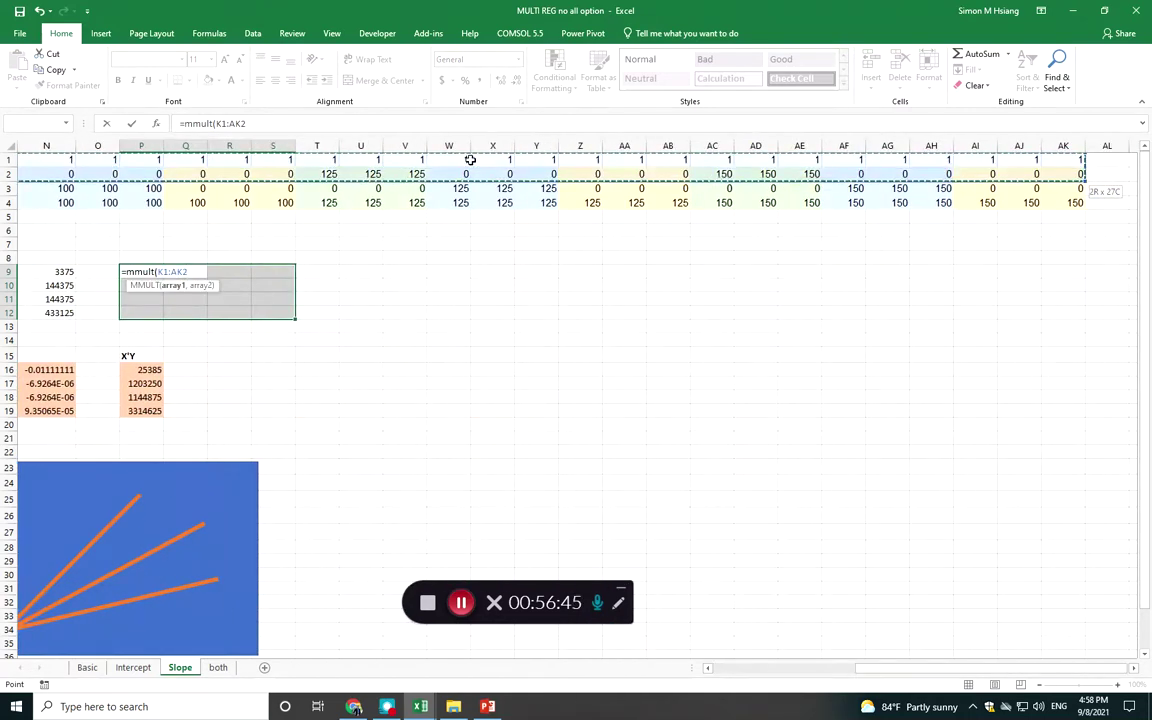
click(310, 127)
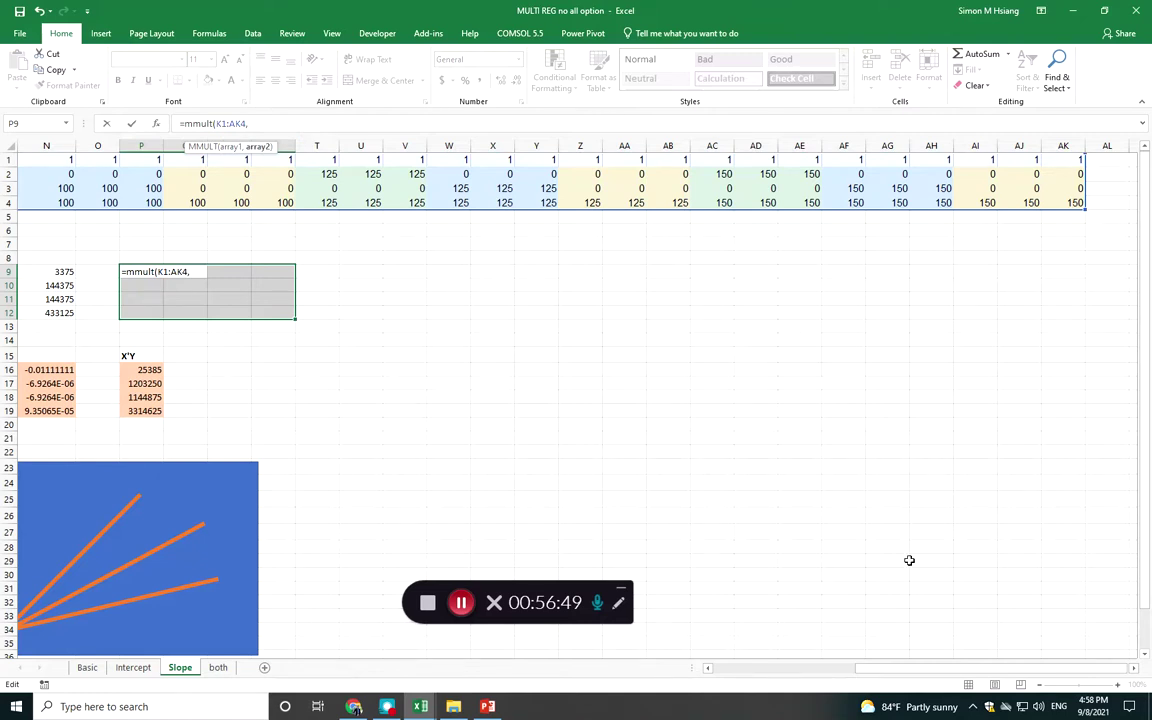
Complete the formula with B2:E28 as the second array and enter it as an array formula: =MMULT(K1:AK4,B2:E28)
drag(887, 668, 700, 648)
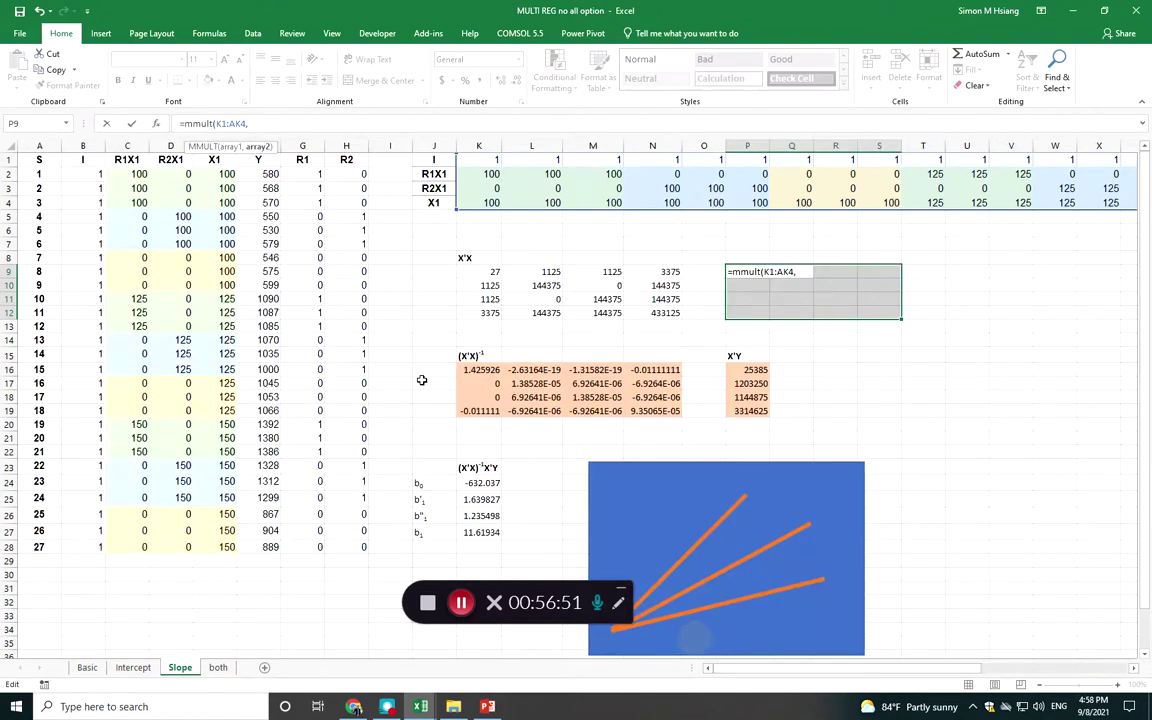
drag(88, 173, 215, 182)
key(shift+Down)
key(shift+Down)
key(shift+Down)
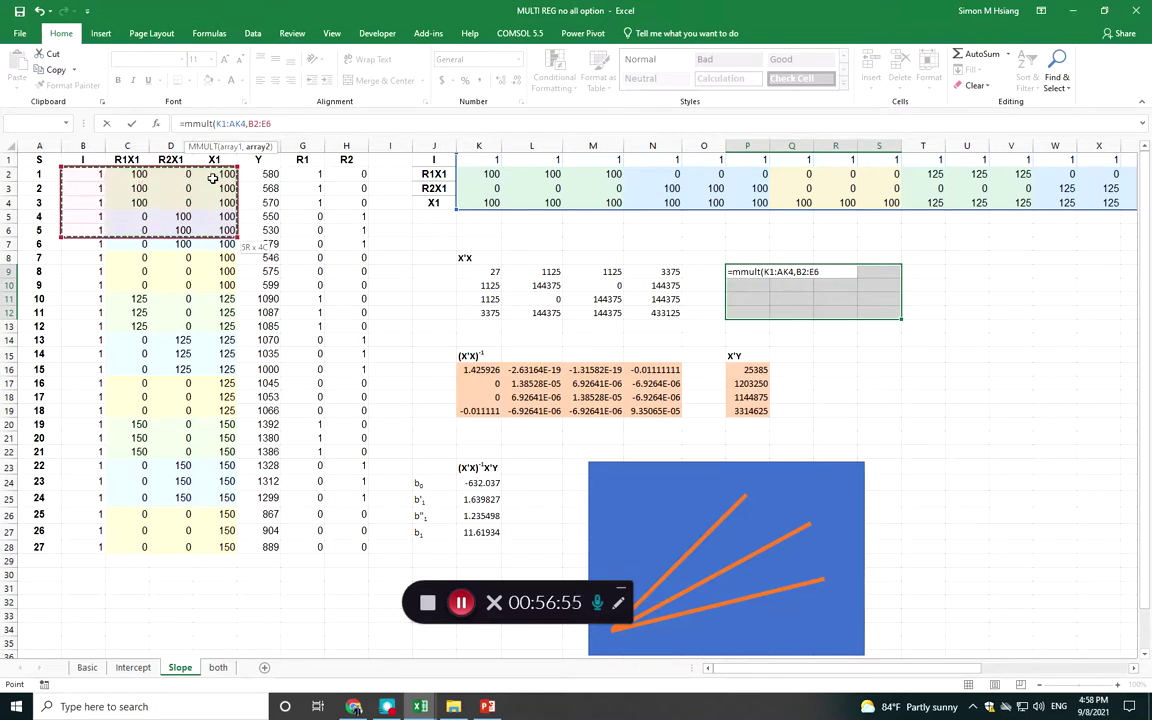
key(ctrl+shift+Down)
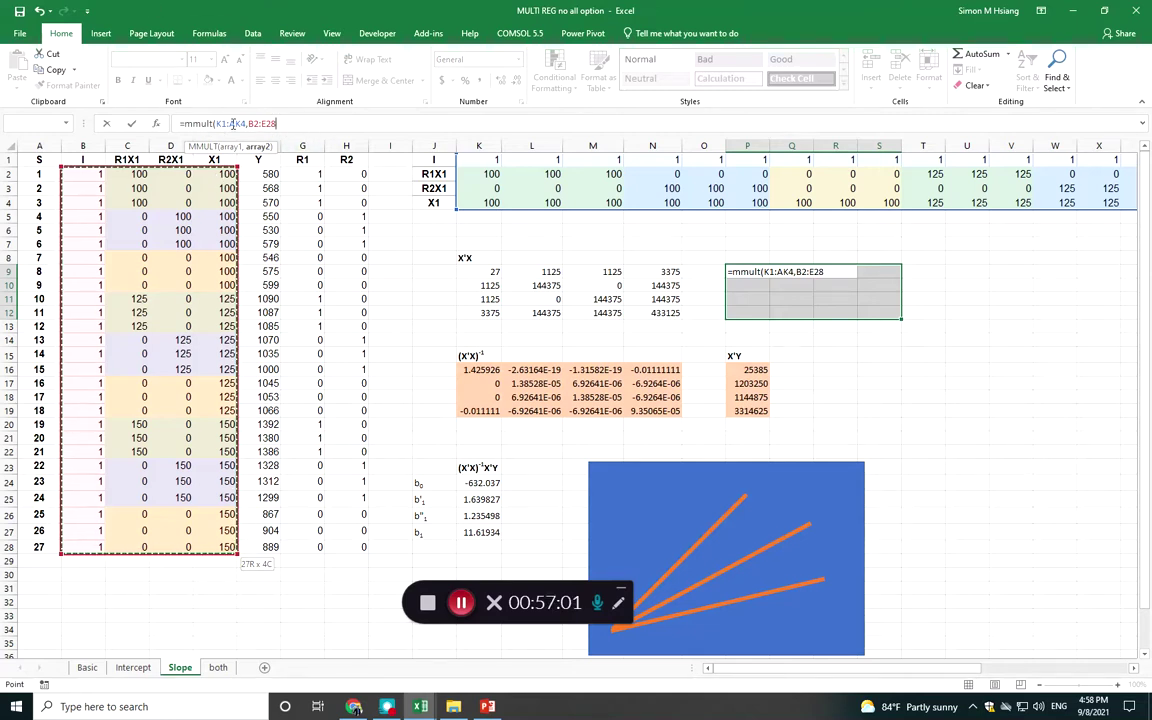
click(290, 123)
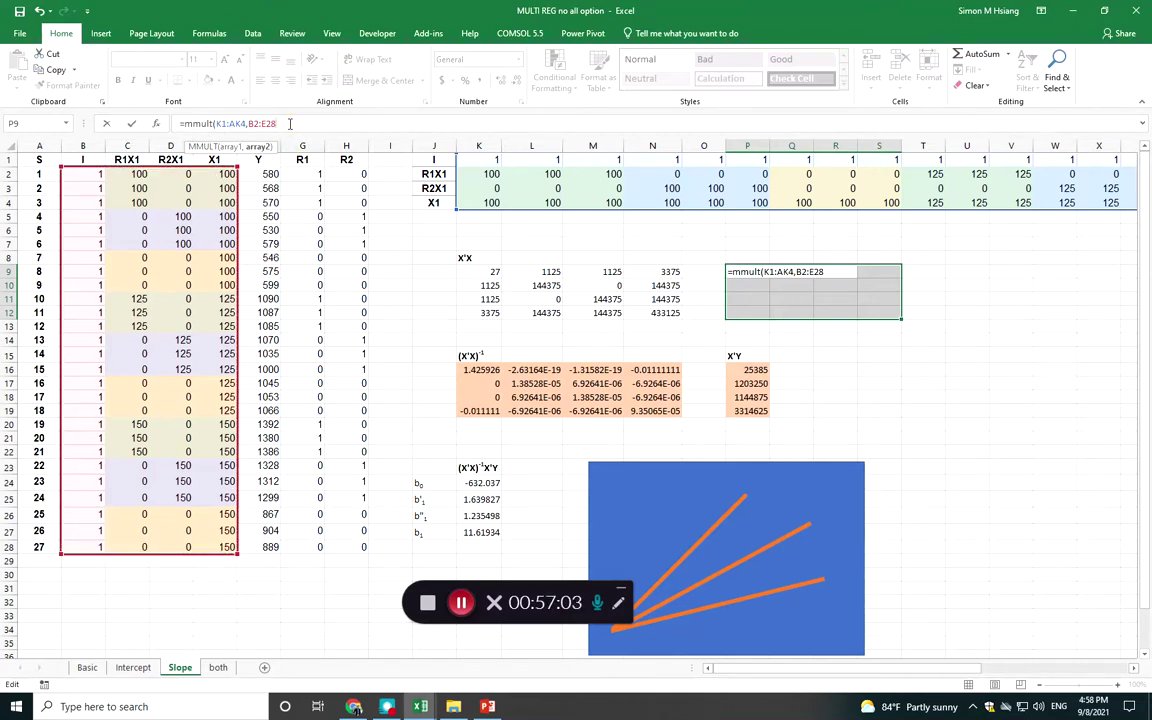
text())
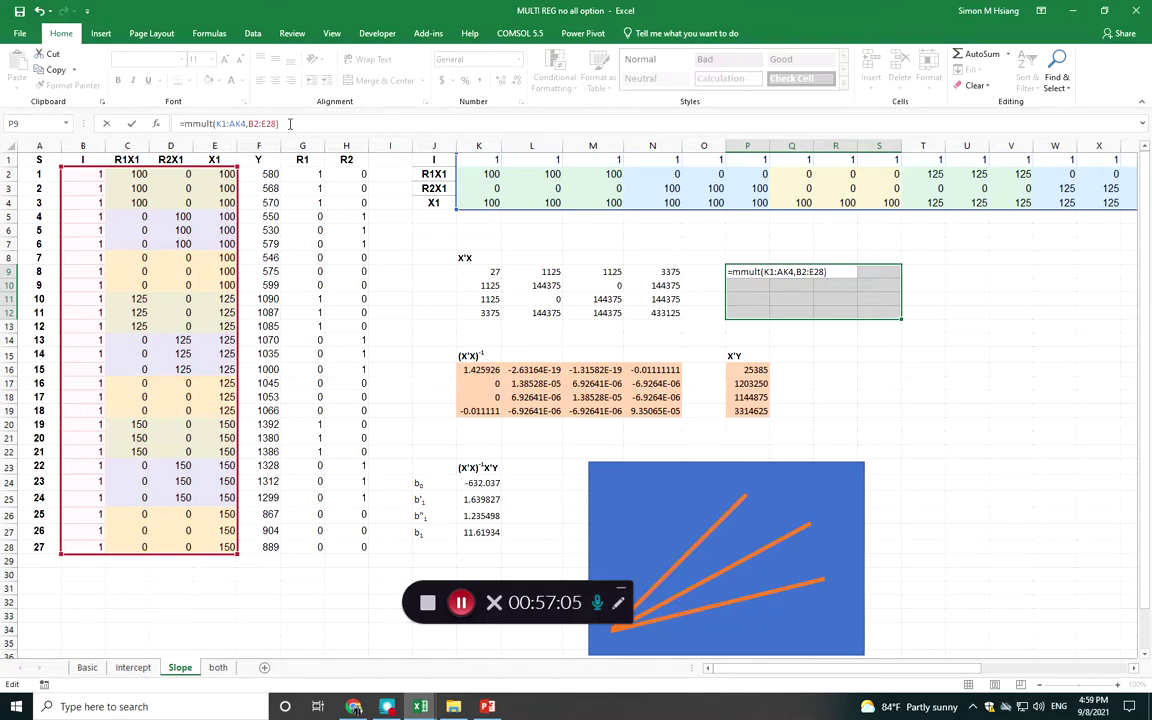
key(ctrl+shift+Return)
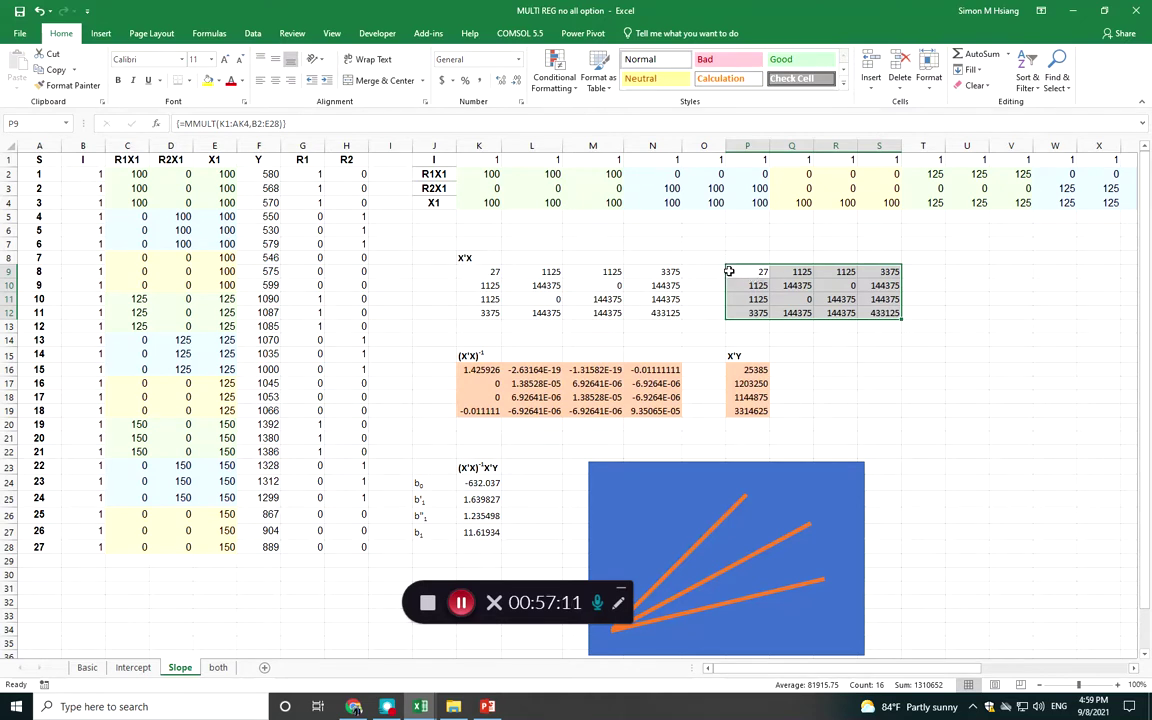
Review the new X'X product in P9, the inverse in K16:N19, X'Y in P16:P19, and the coefficient formula in K24
click(745, 271)
drag(470, 369, 655, 410)
drag(745, 370, 759, 411)
click(481, 483)
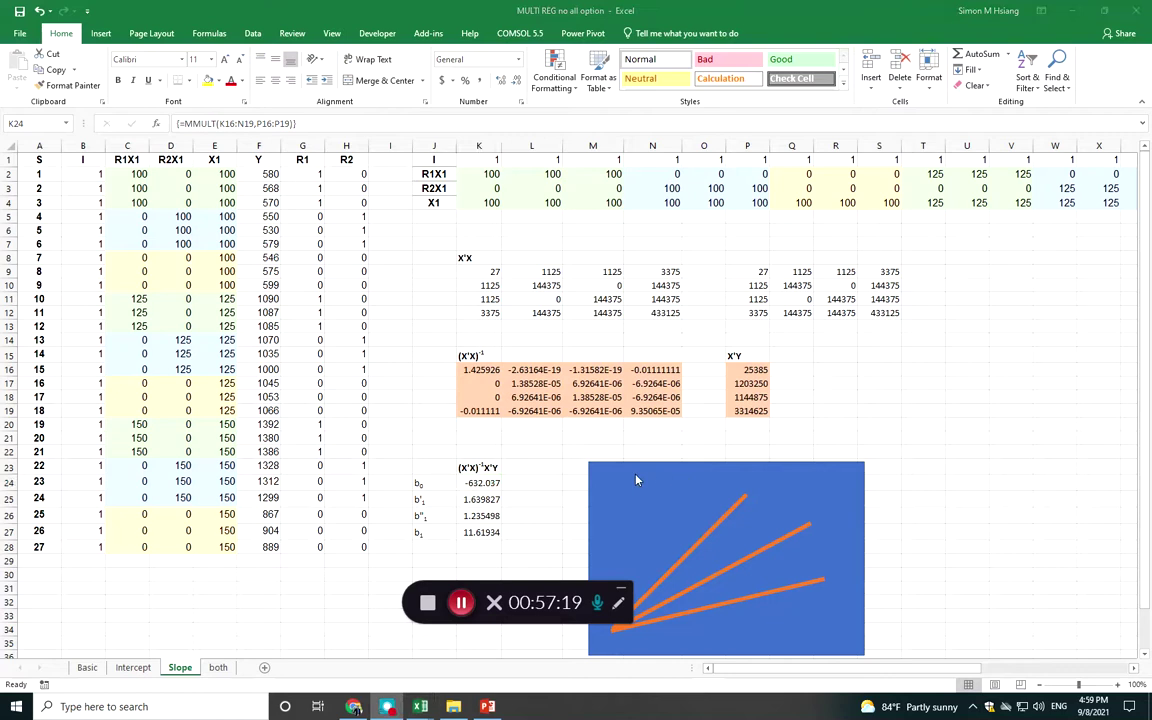
click(481, 483)
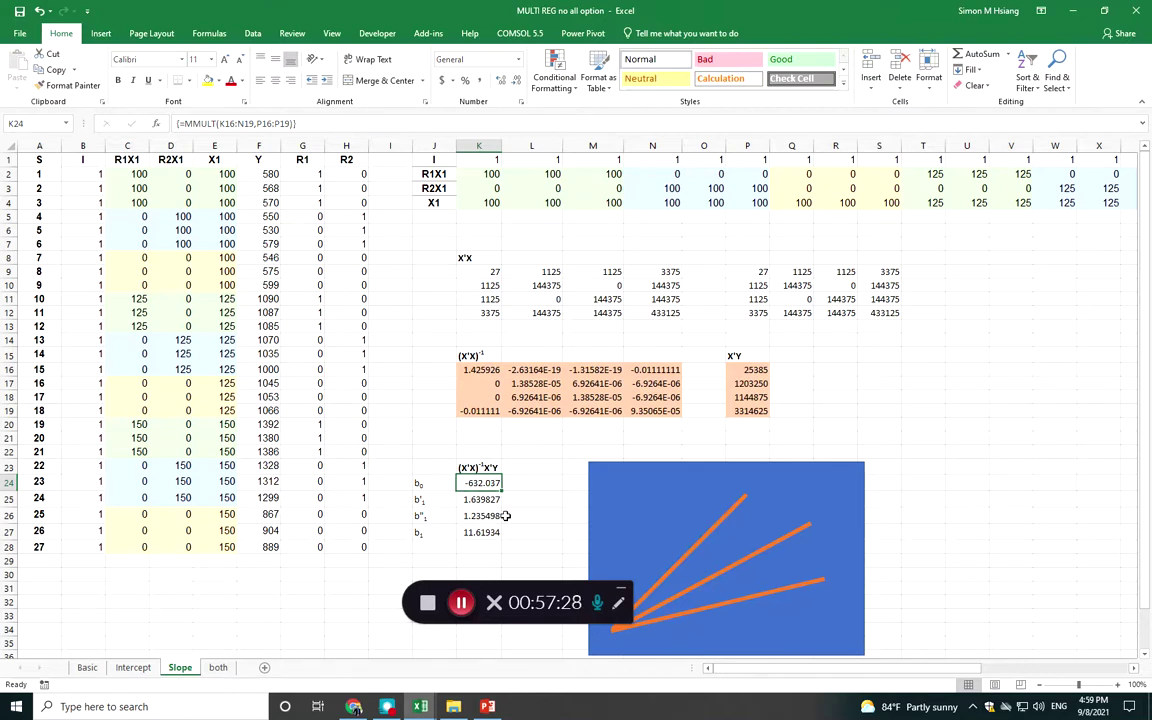
Open the sheet named both and examine its full design matrix in B2:G28, combining dummy and interaction columns
click(216, 668)
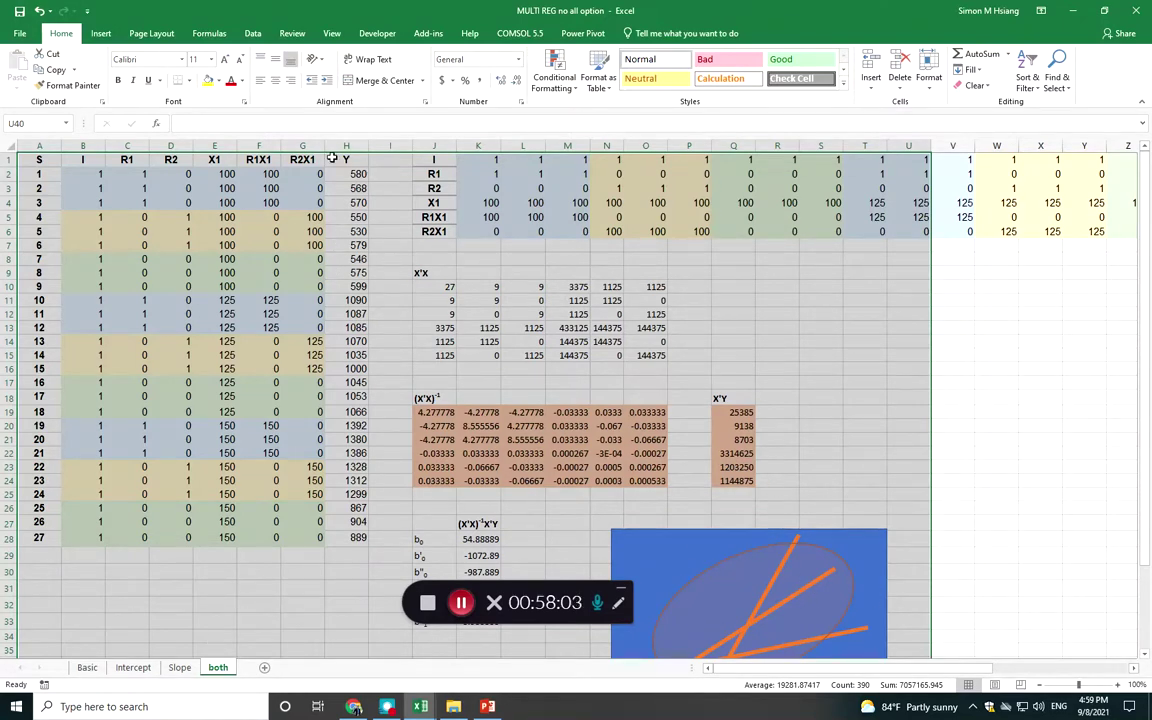
click(222, 175)
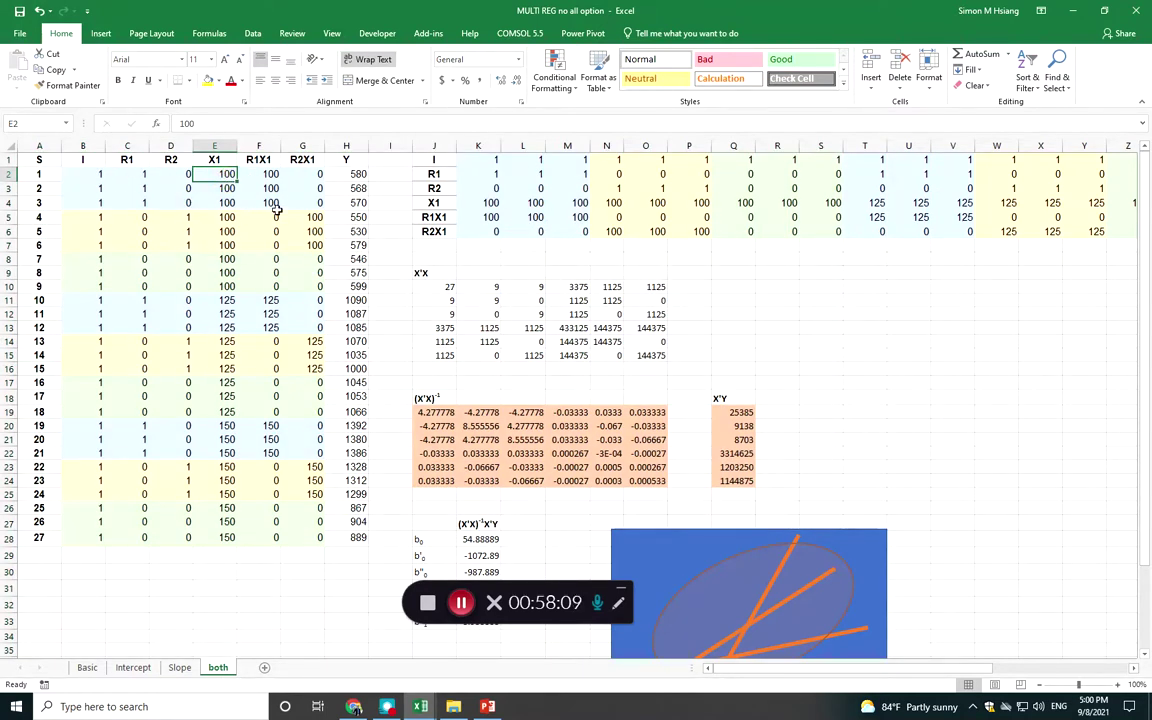
click(92, 177)
drag(92, 177, 284, 536)
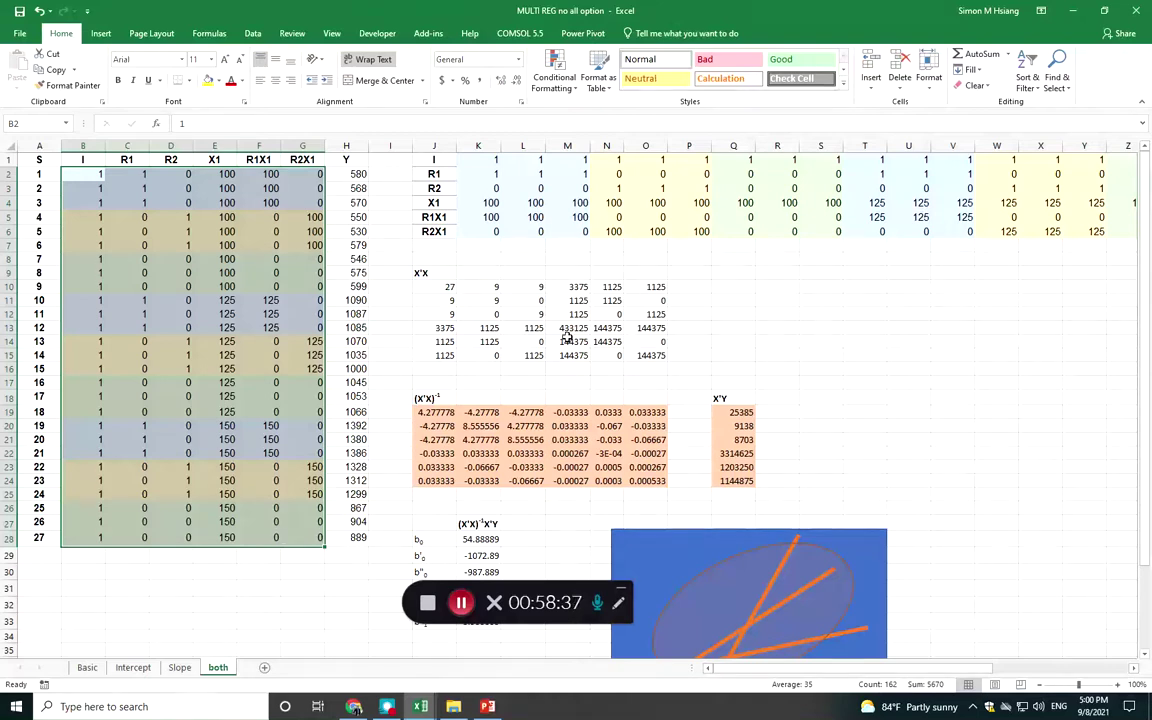
Examine the X'X matrix in J10:O15, its inverse in J19:O24, and the X'Y vector starting at Q19
click(528, 328)
drag(448, 289, 646, 354)
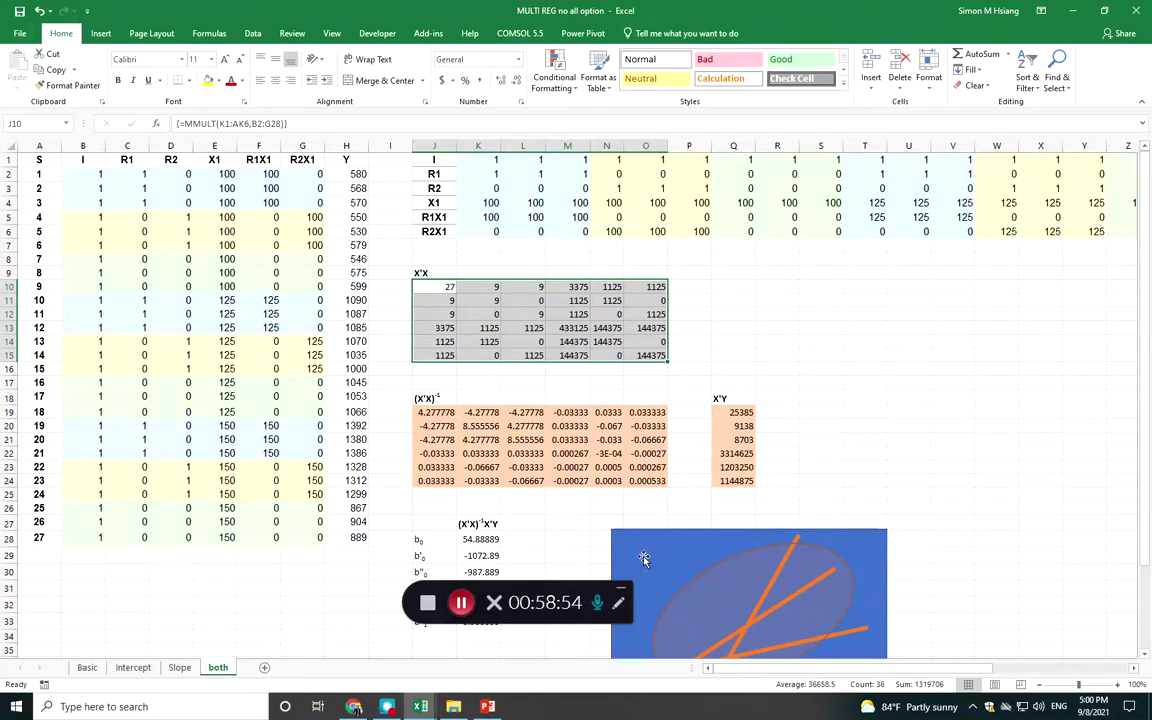
drag(436, 412, 637, 479)
drag(740, 412, 740, 467)
Shift the blue background rectangle of the line diagram slightly up and to the right
click(562, 592)
drag(562, 592, 1031, 461)
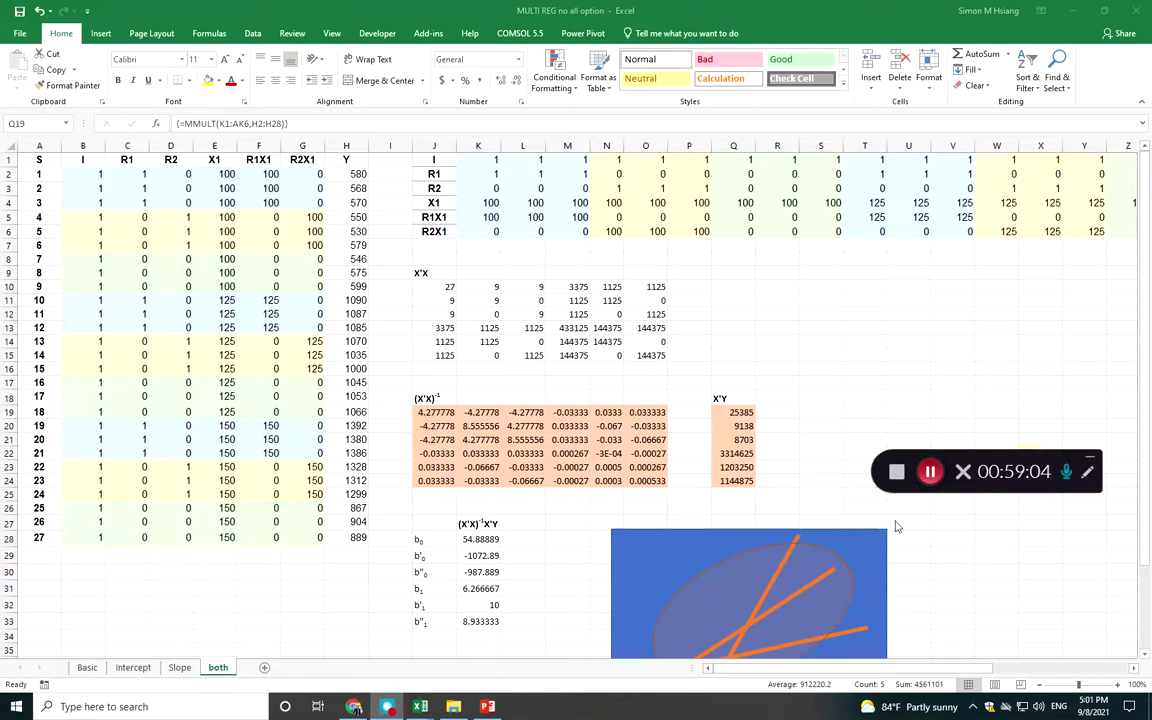
click(857, 543)
drag(857, 543, 888, 510)
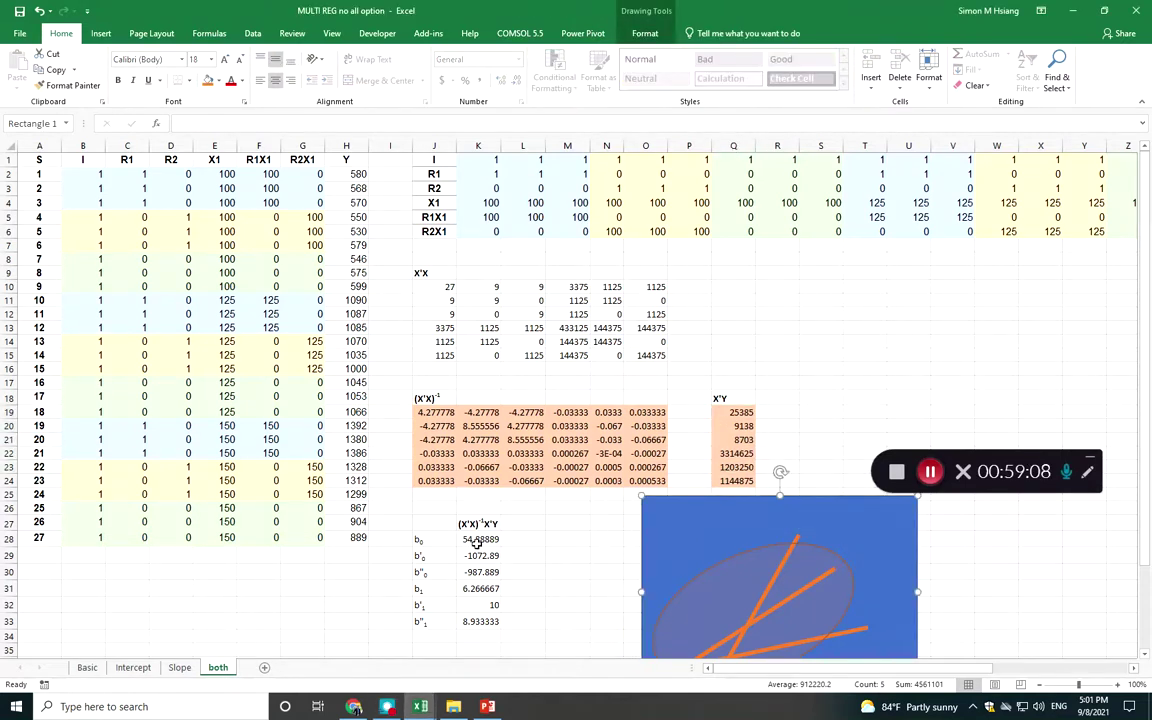
Examine the estimated intercept and slope coefficients in K28:K33, focusing on the slope terms in K31:K33
drag(478, 540, 482, 621)
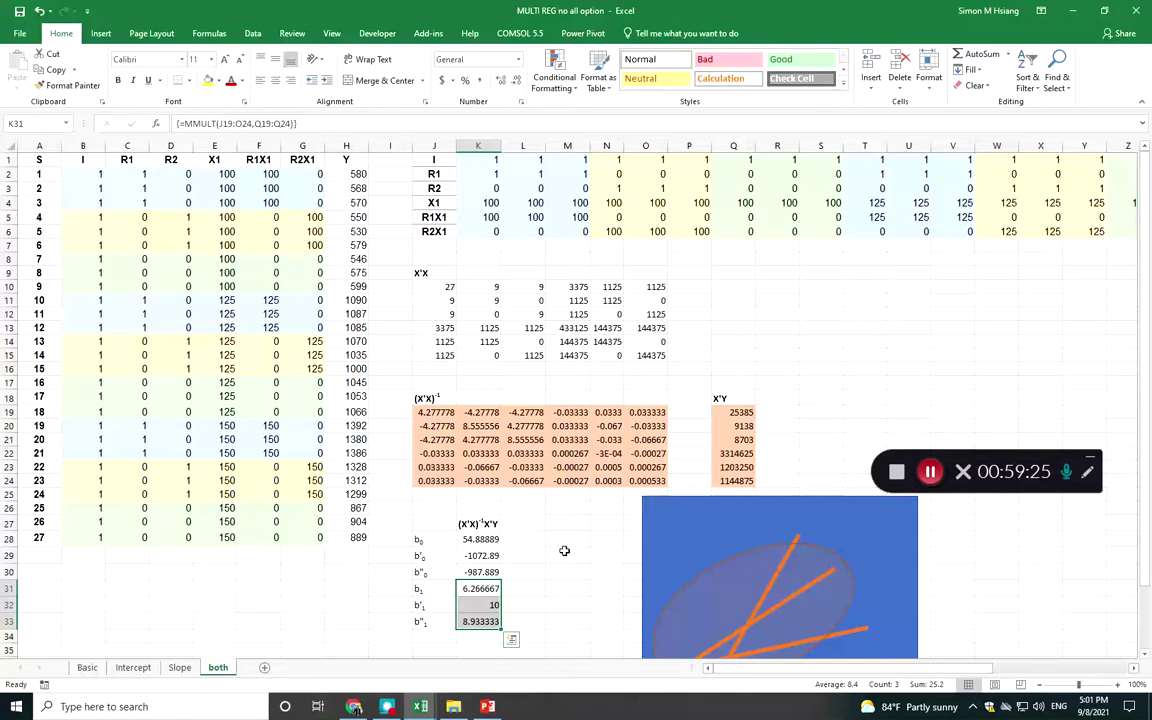
key(Escape)
click(346, 577)
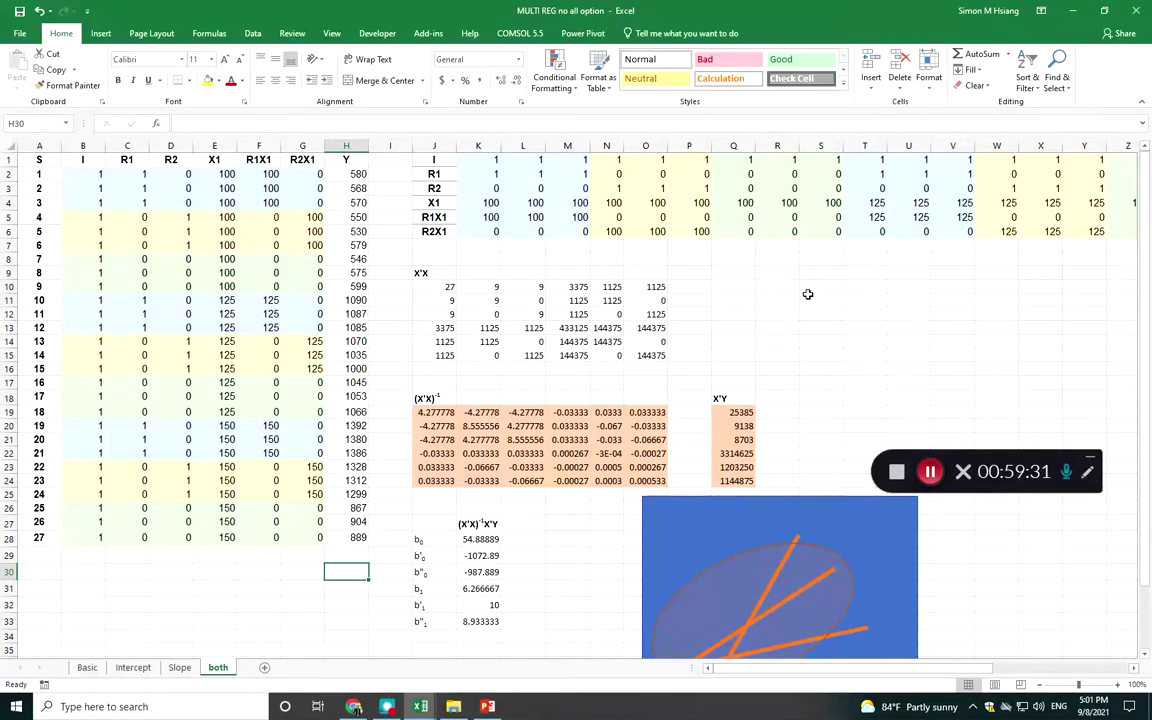
Close the MULTI REG no all option workbook without saving its changes
click(1127, 11)
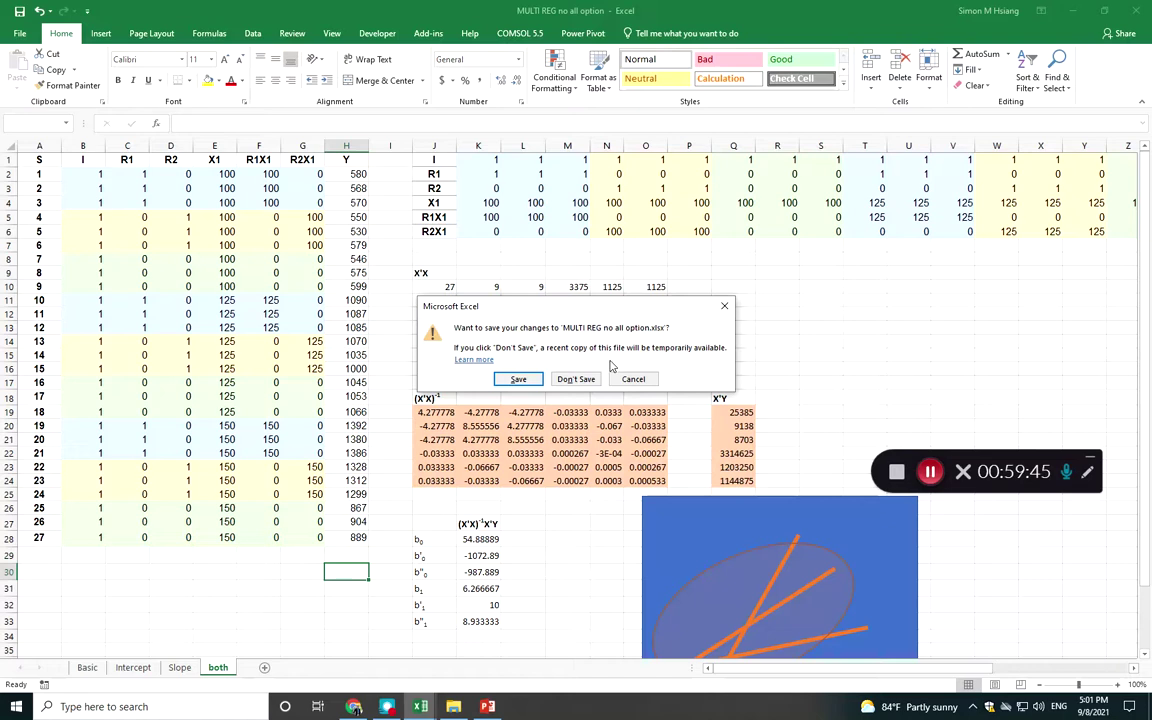
click(582, 379)
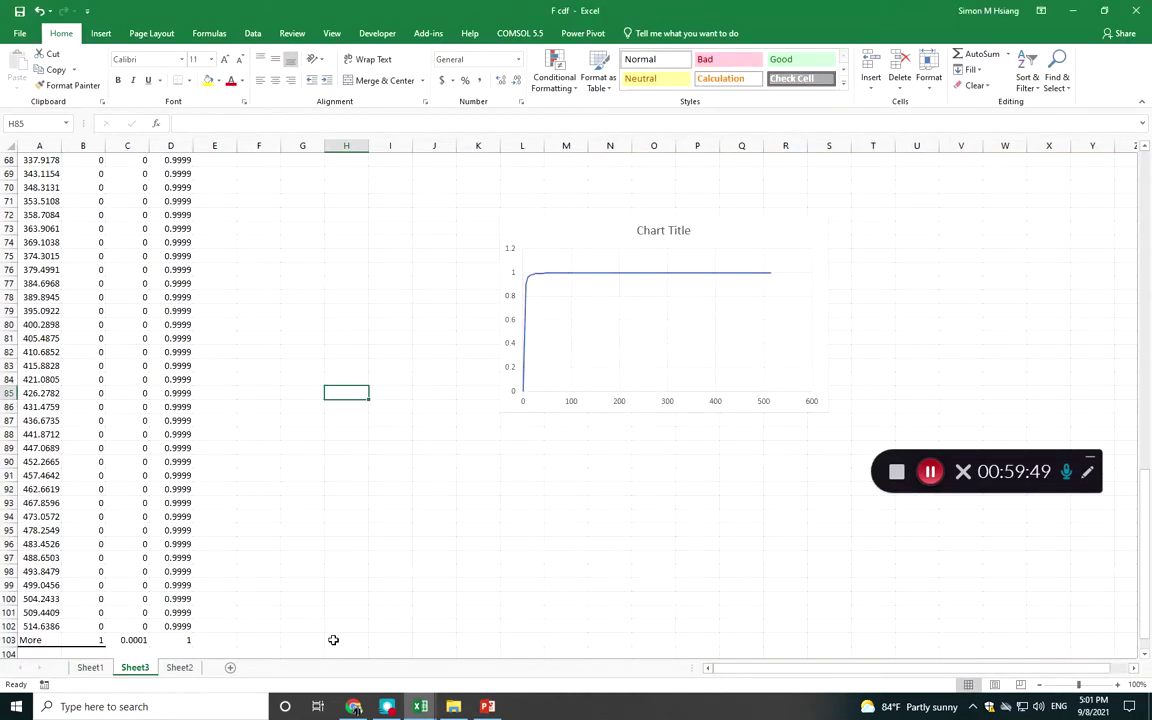
Switch to Chrome and open a new browser tab
mouse_move(353, 706)
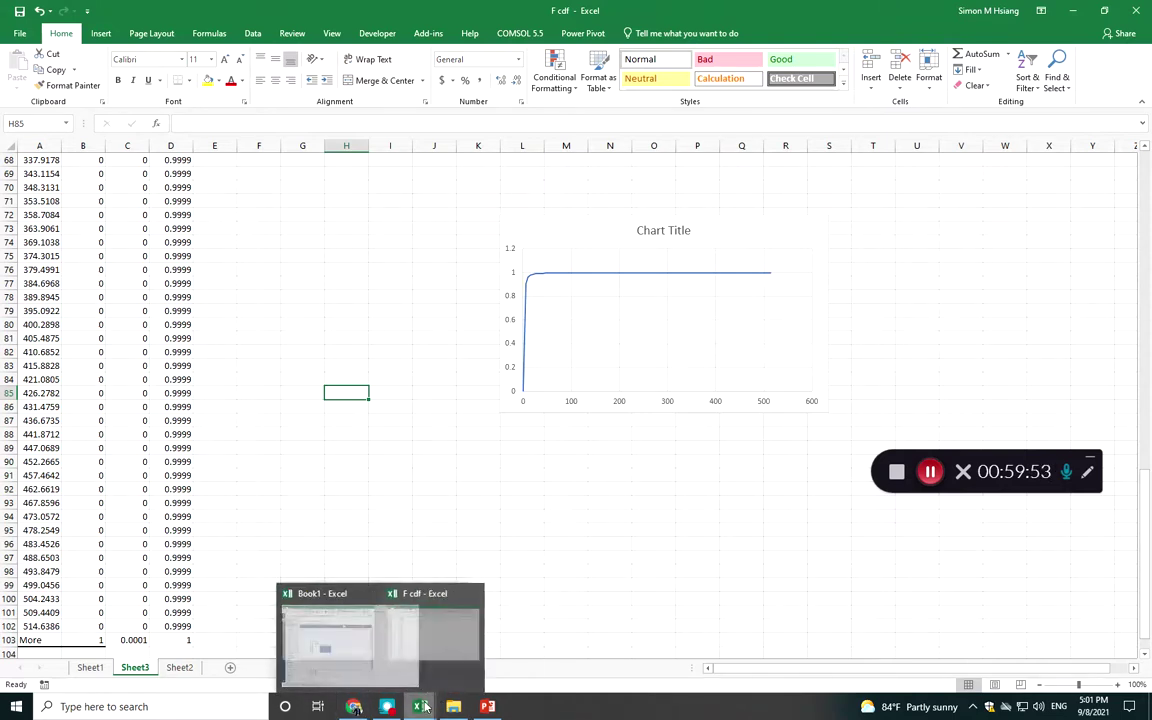
click(357, 708)
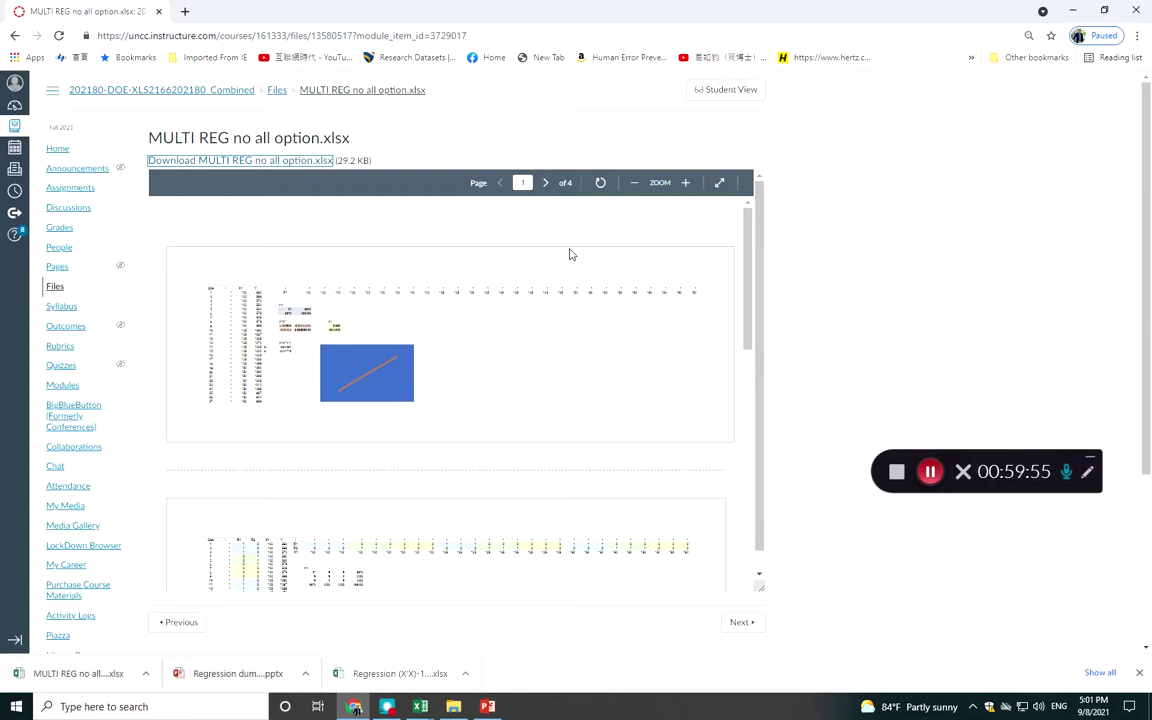
click(184, 11)
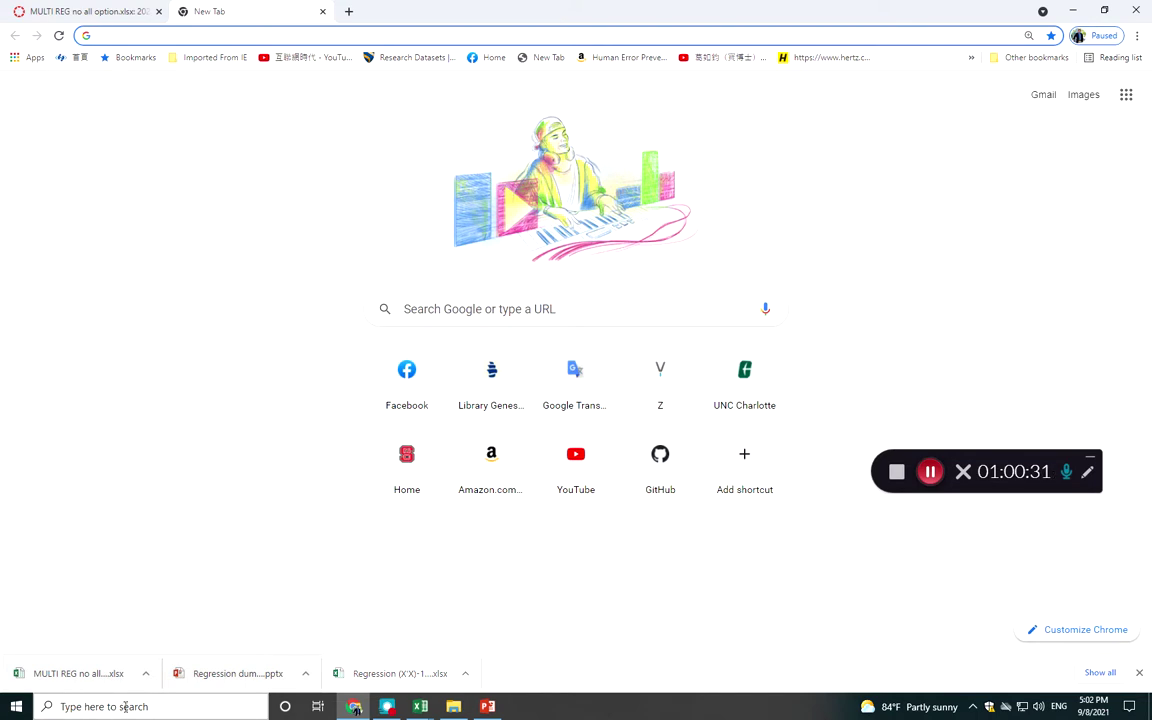
Switch to the F cdf workbook in Excel and add a new worksheet after Sheet2
click(413, 708)
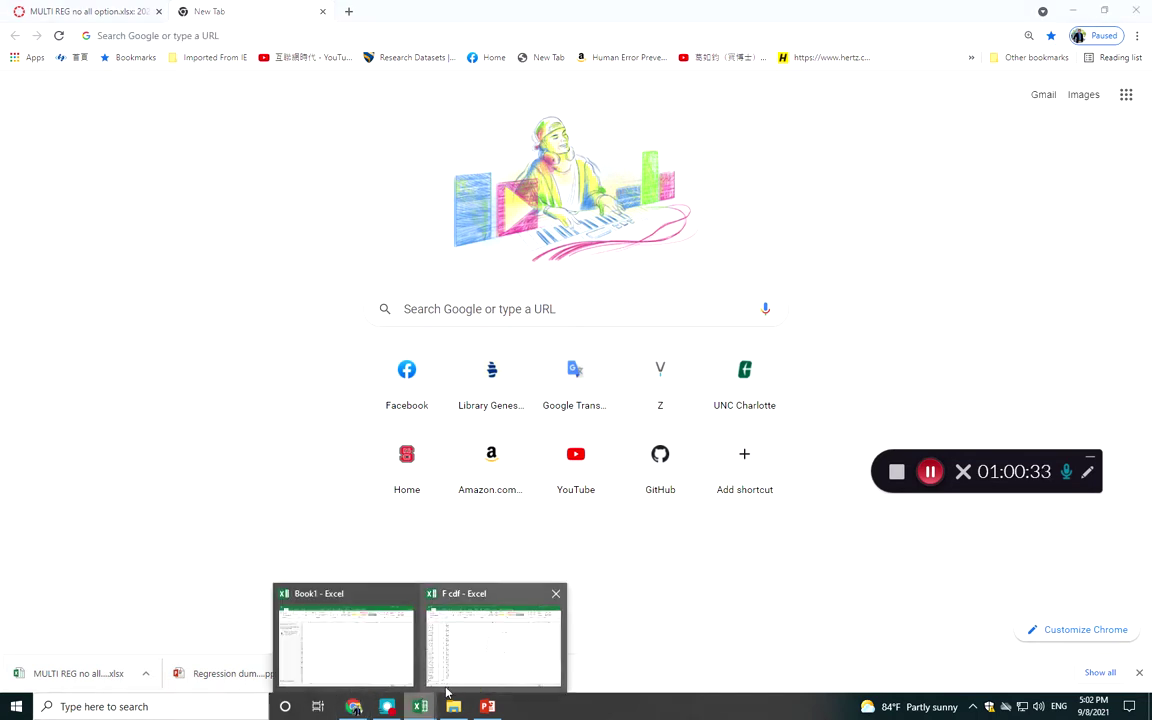
click(530, 665)
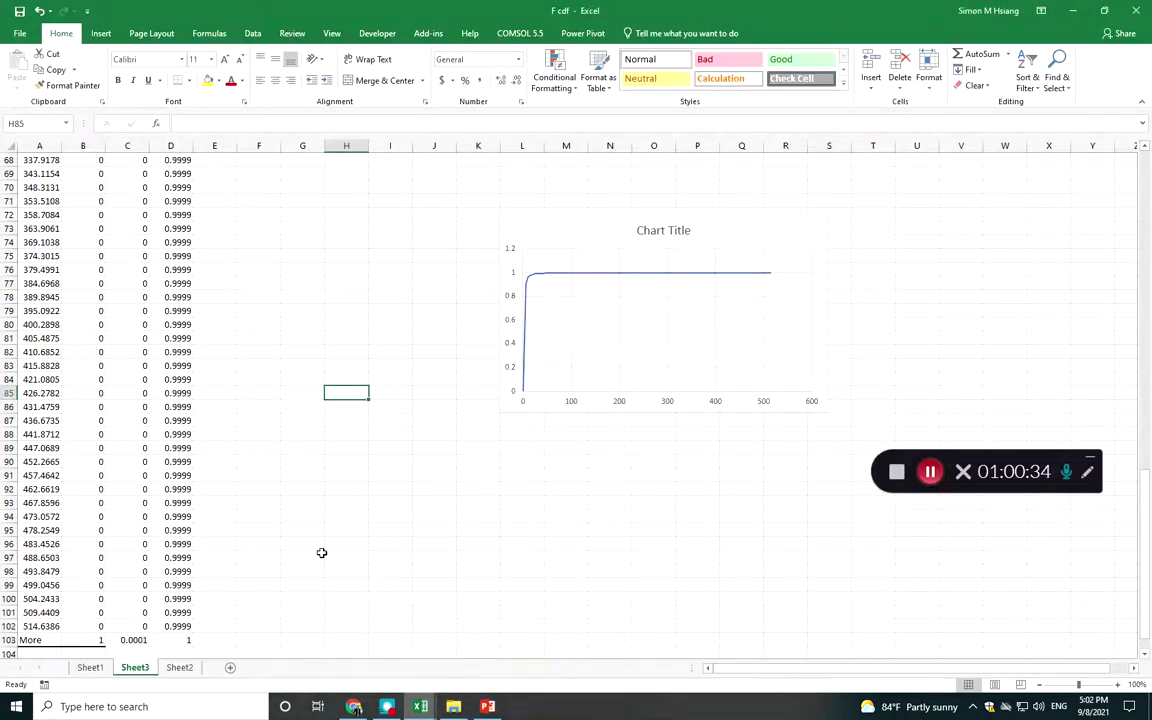
click(180, 667)
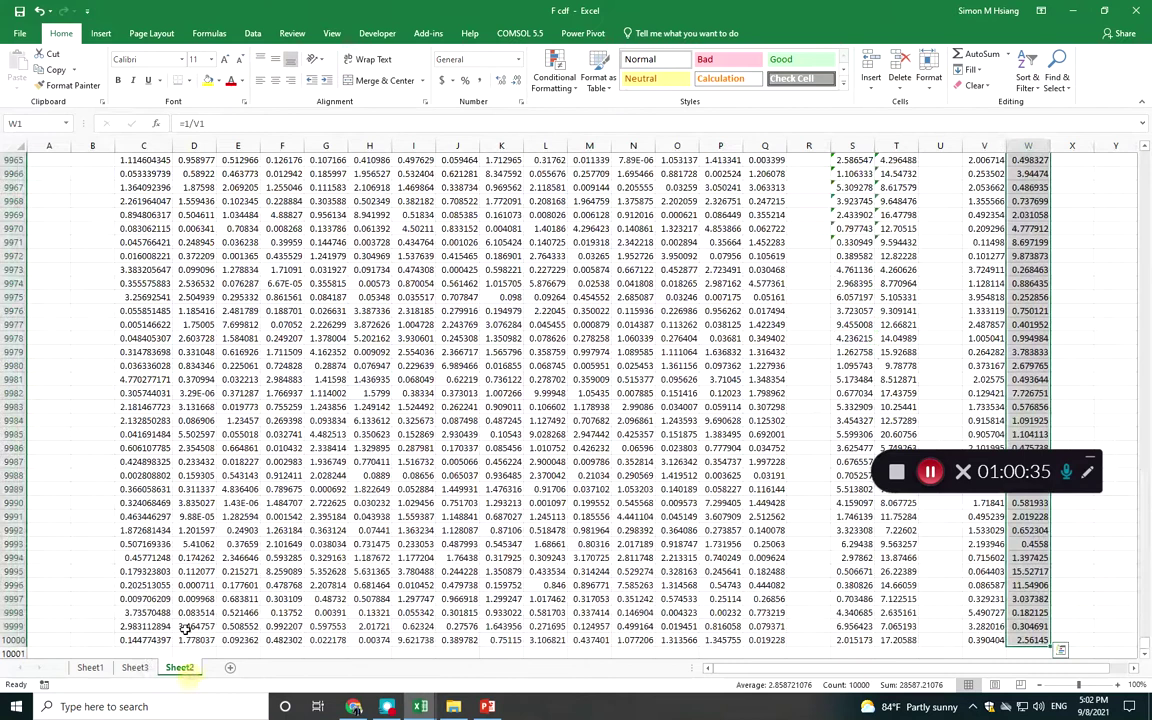
click(230, 667)
Enter the column headings A, B, C, D, E and F across cells D5:I5 of the new sheet
click(179, 184)
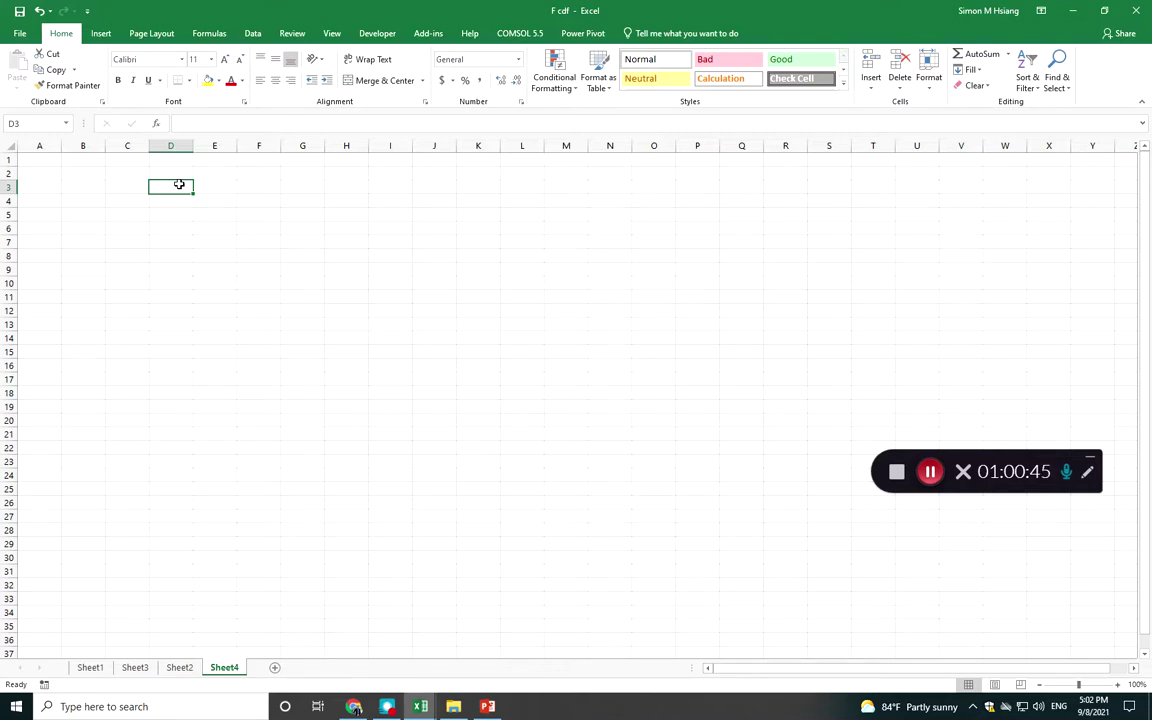
key(Return)
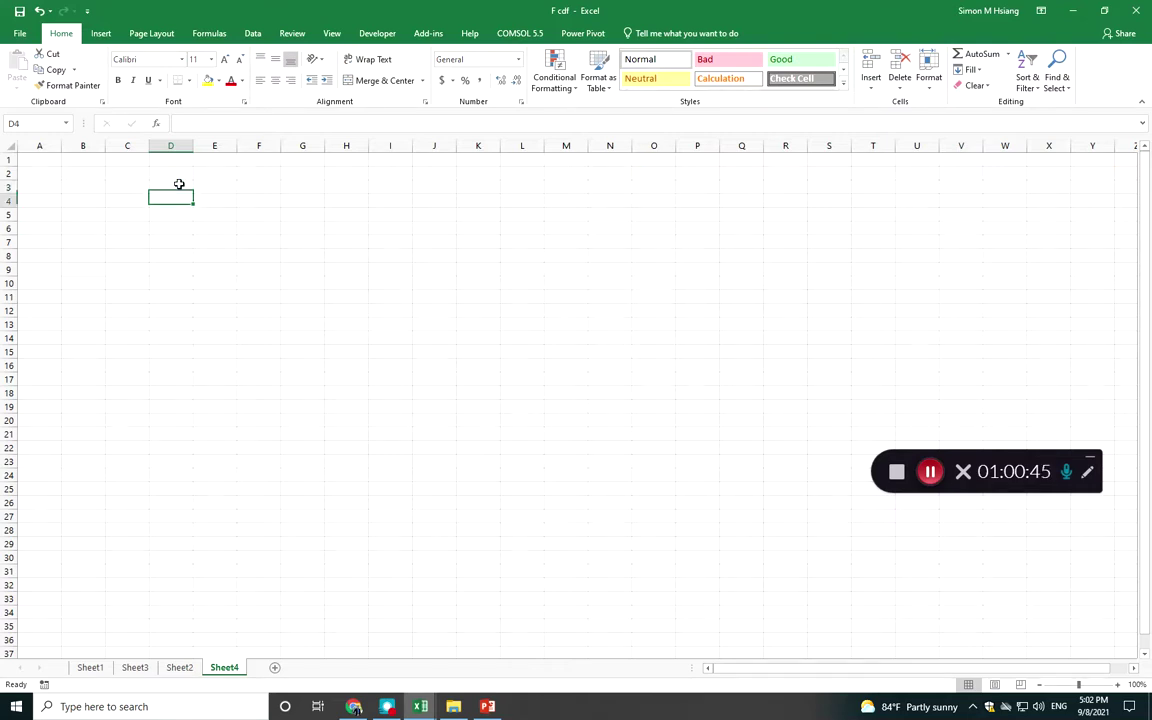
key(Return)
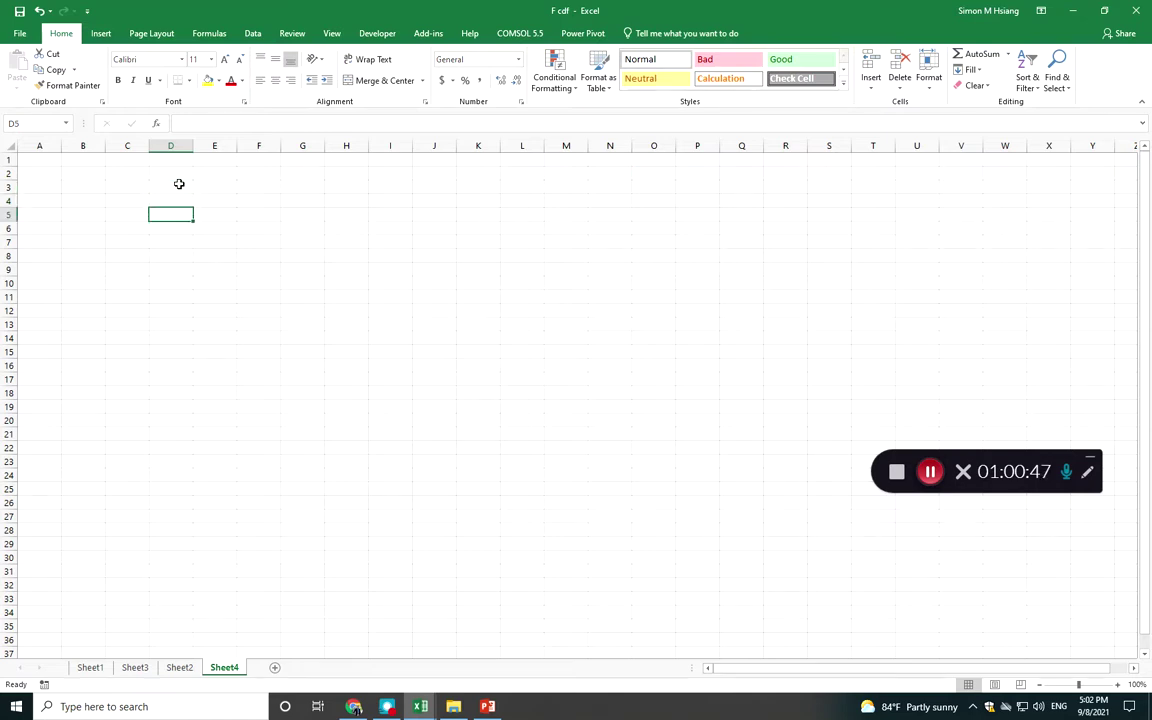
key(F2)
text(A)
key(Tab)
text(B)
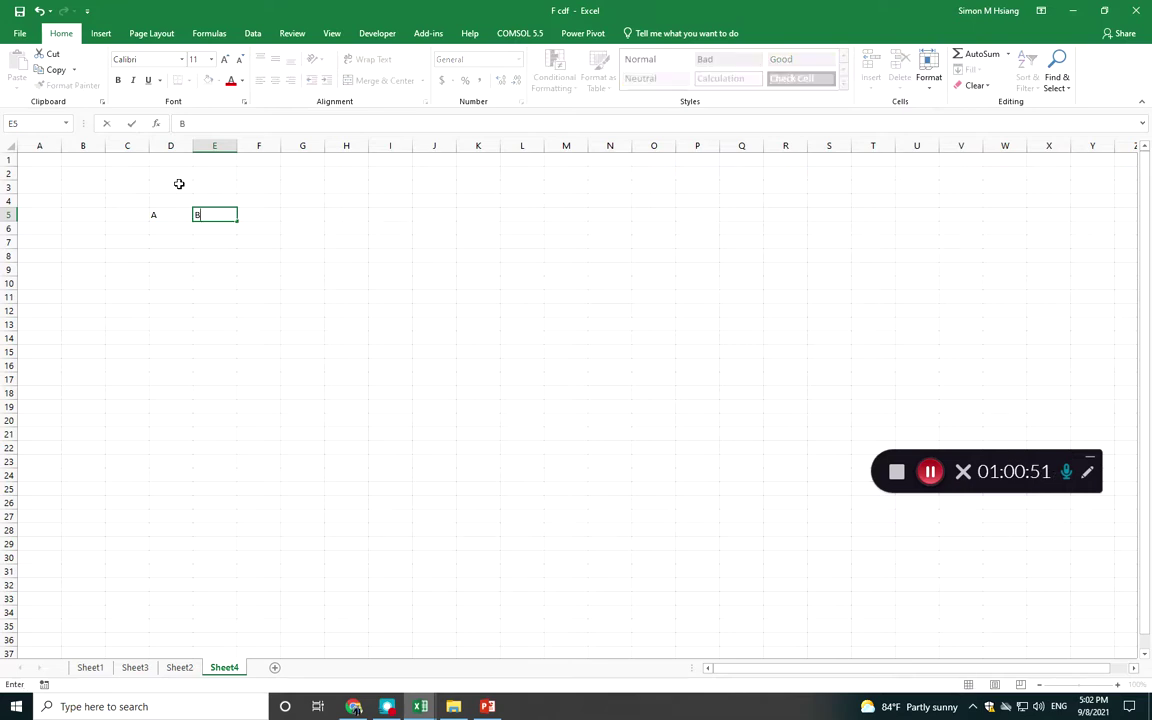
key(Tab)
text(C)
key(Tab)
text(D)
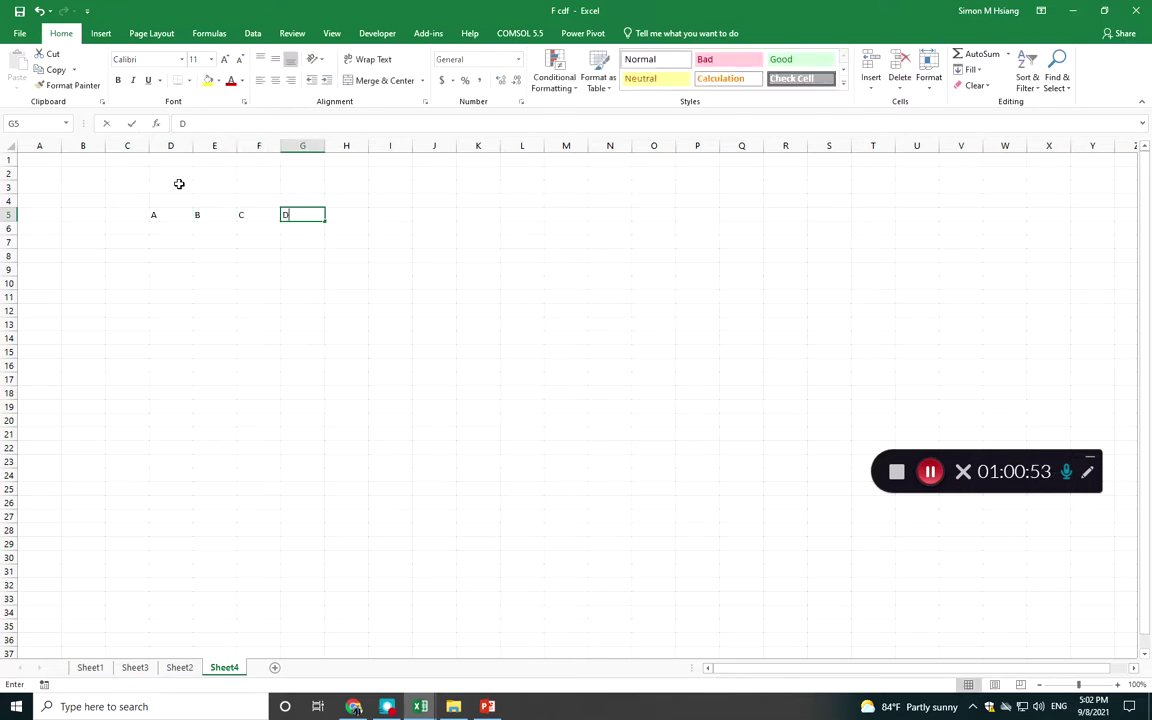
key(Tab)
text(E)
key(Tab)
text(F)
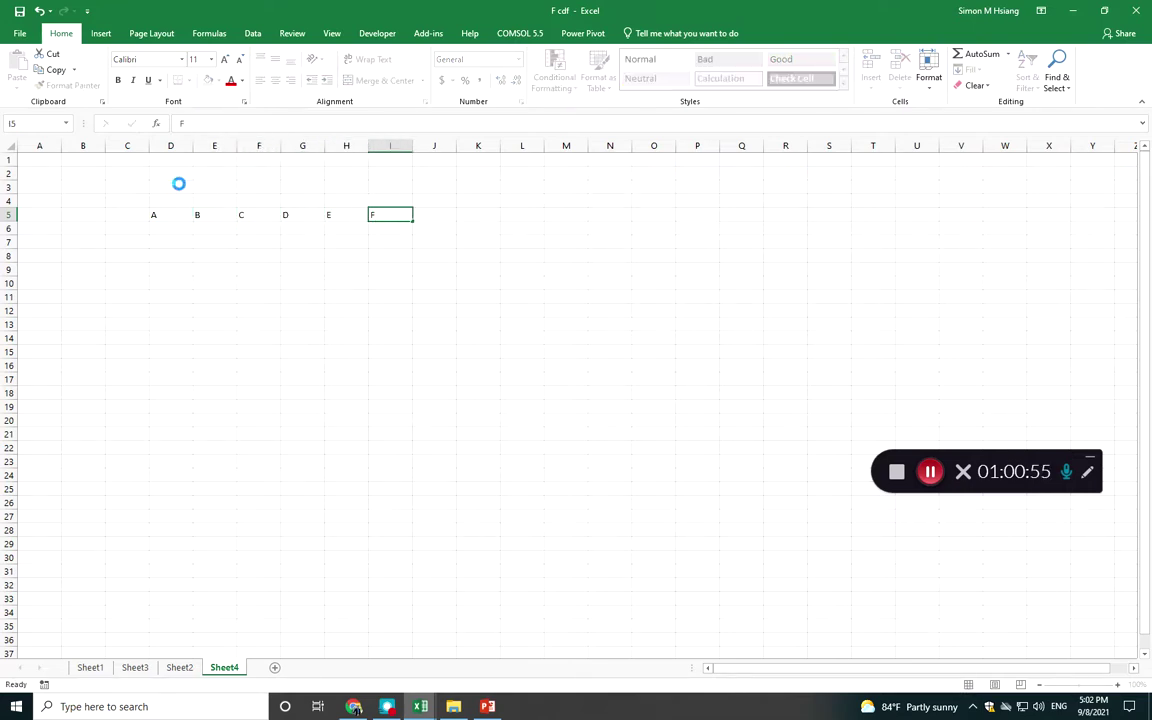
Continue the heading row with G, H and I in cells J5:L5
key(Tab)
text(G)
key(Tab)
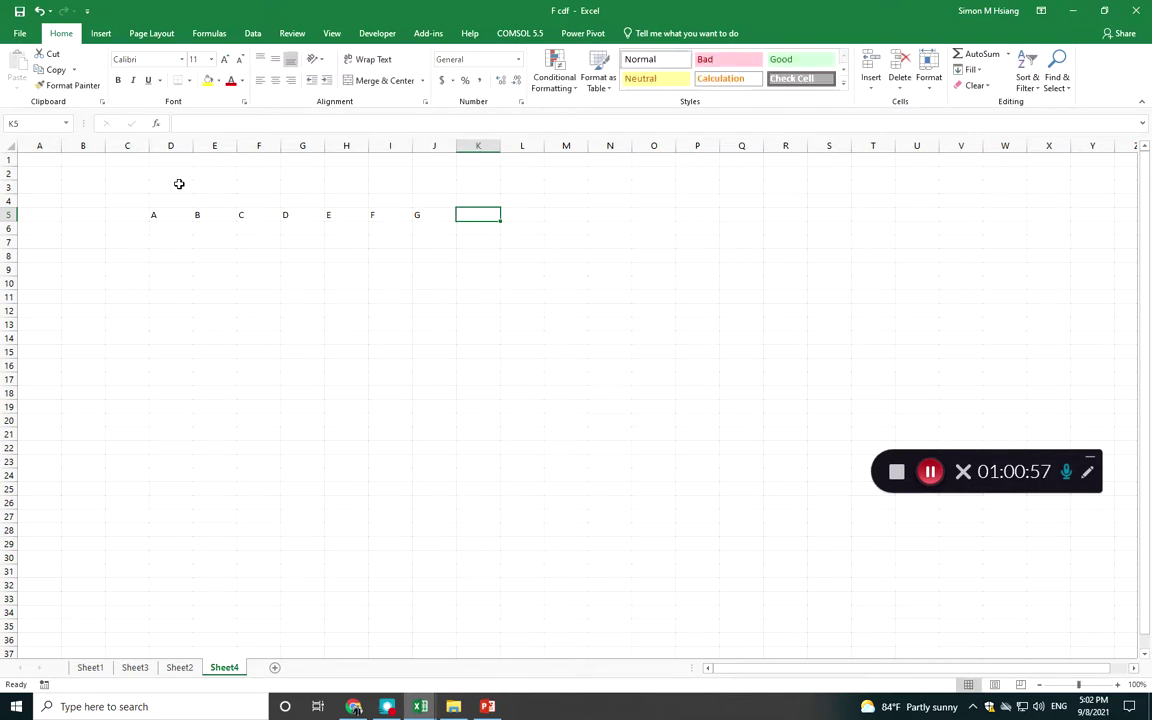
text(H)
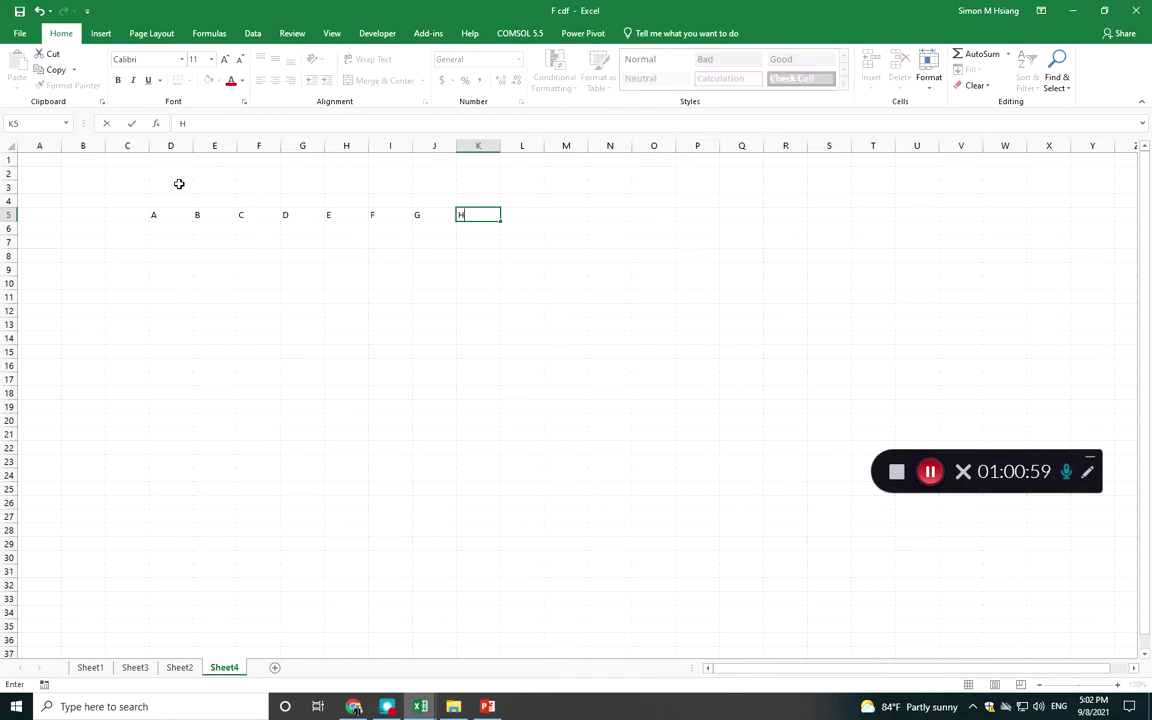
key(Tab)
text(I)
key(Return)
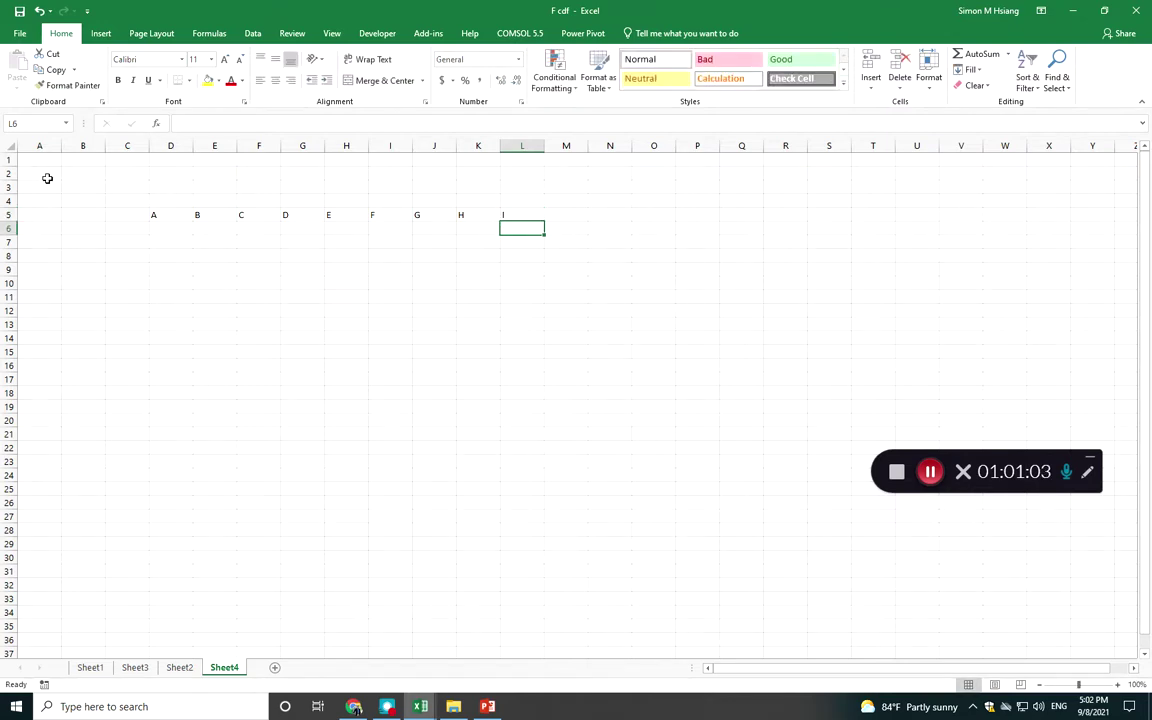
Enter =RAND() in D6 and copy the formula across the block D6:L16
click(182, 228)
text(=)
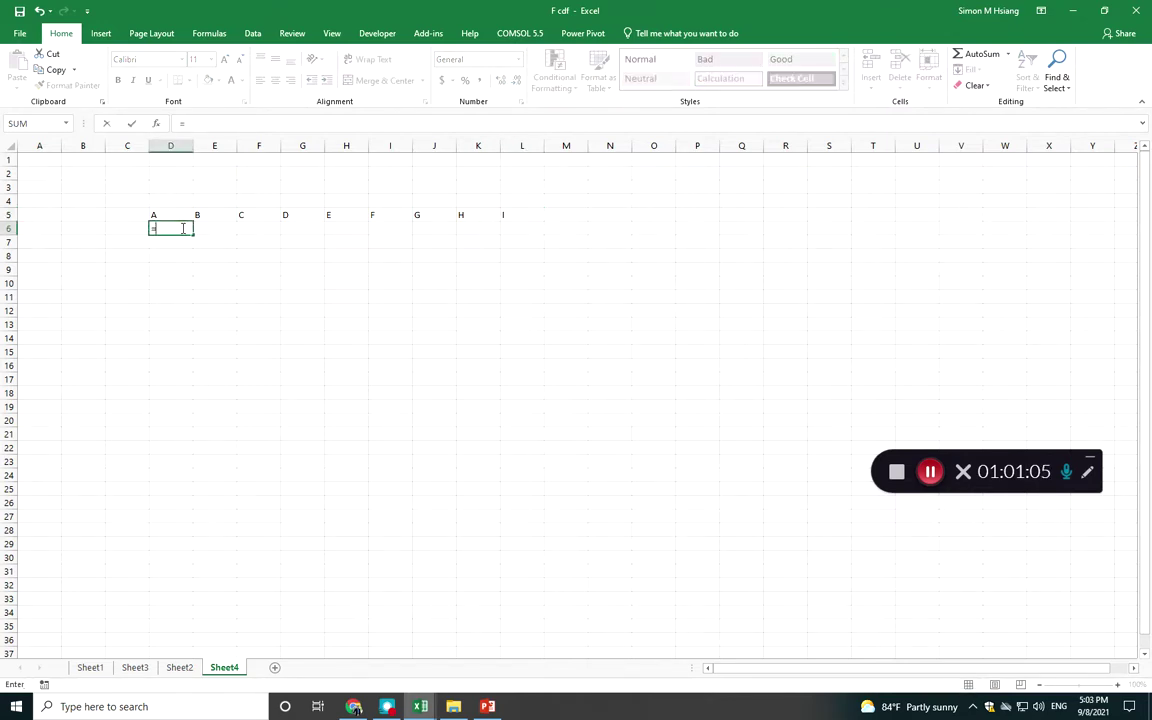
text(rand())
key(Return)
click(172, 228)
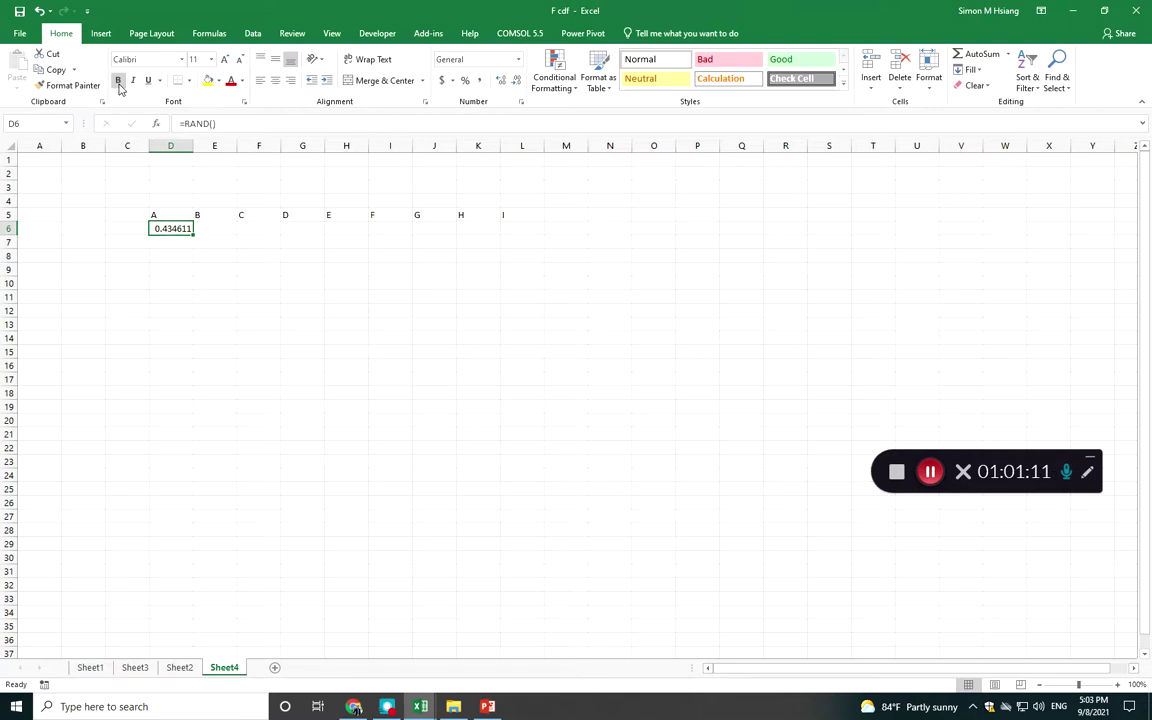
key(ctrl+c)
shift+click(481, 354)
drag(506, 362, 513, 362)
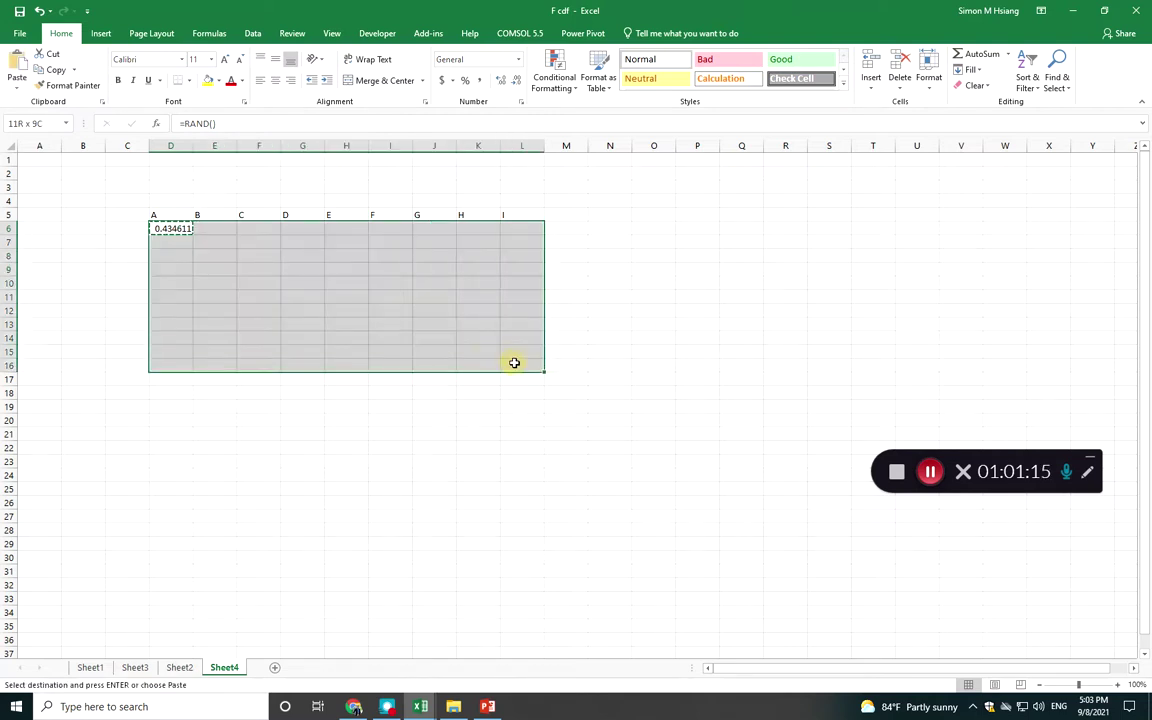
key(ctrl+v)
Try to paste the copied D6 cell as values over D6:L16, and undo the paste
drag(170, 229, 516, 360)
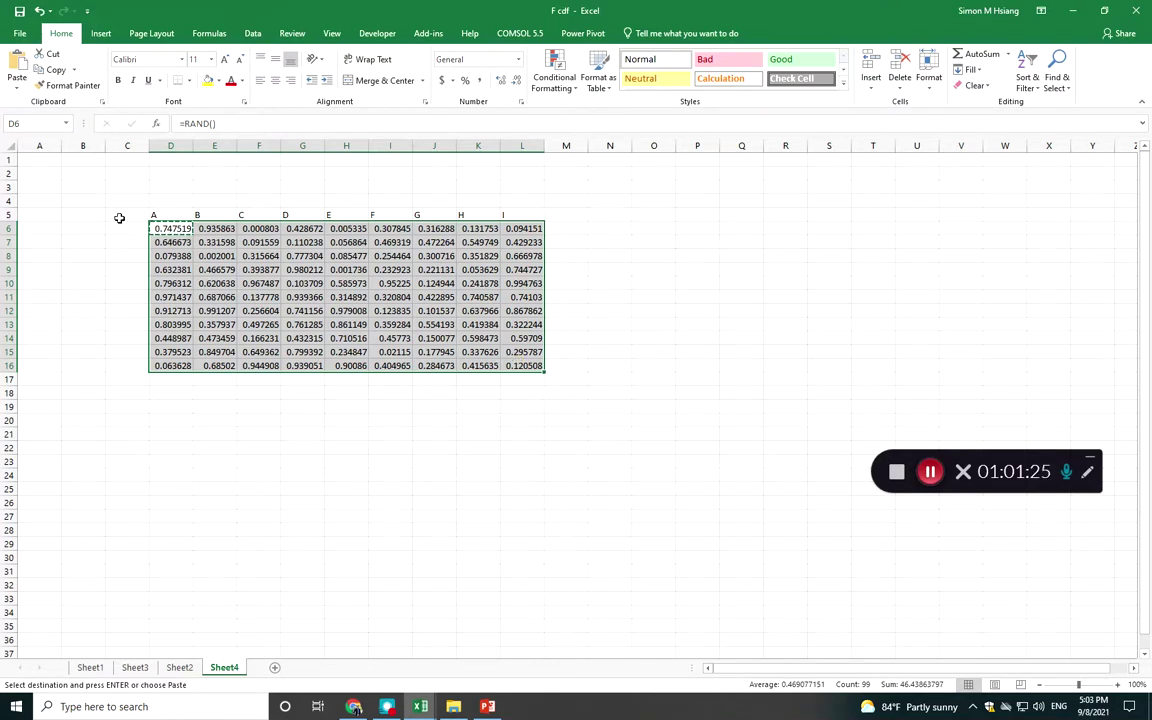
click(17, 84)
click(62, 233)
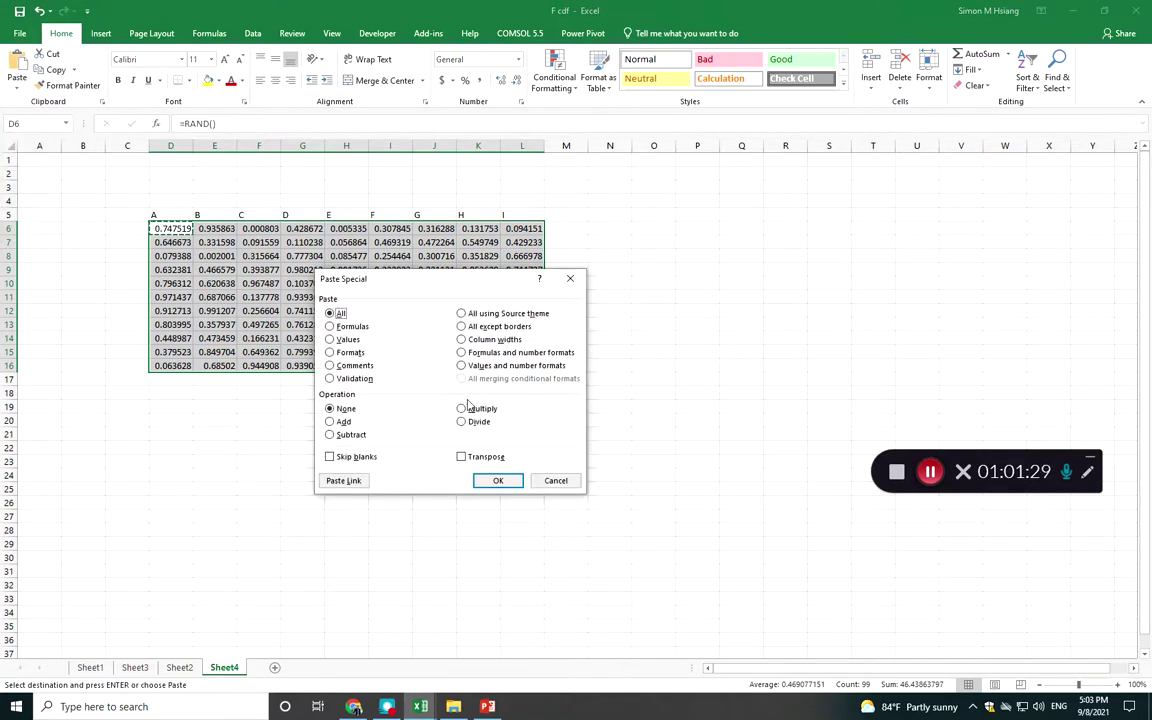
click(484, 456)
click(480, 456)
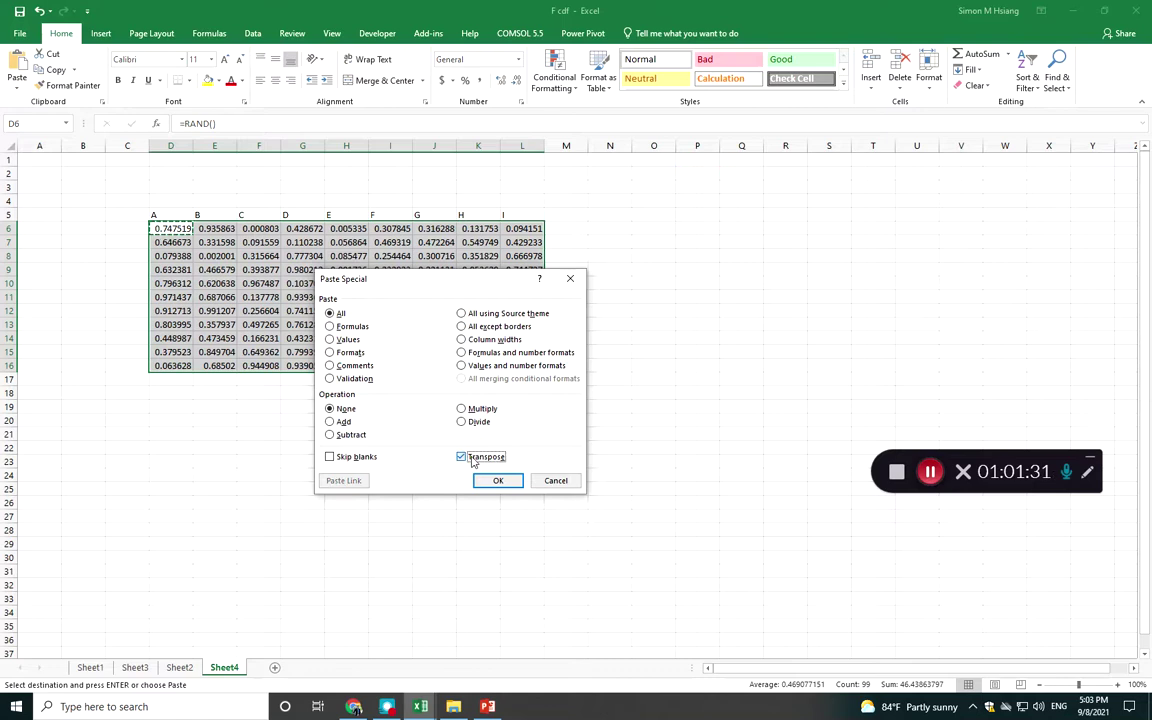
click(345, 340)
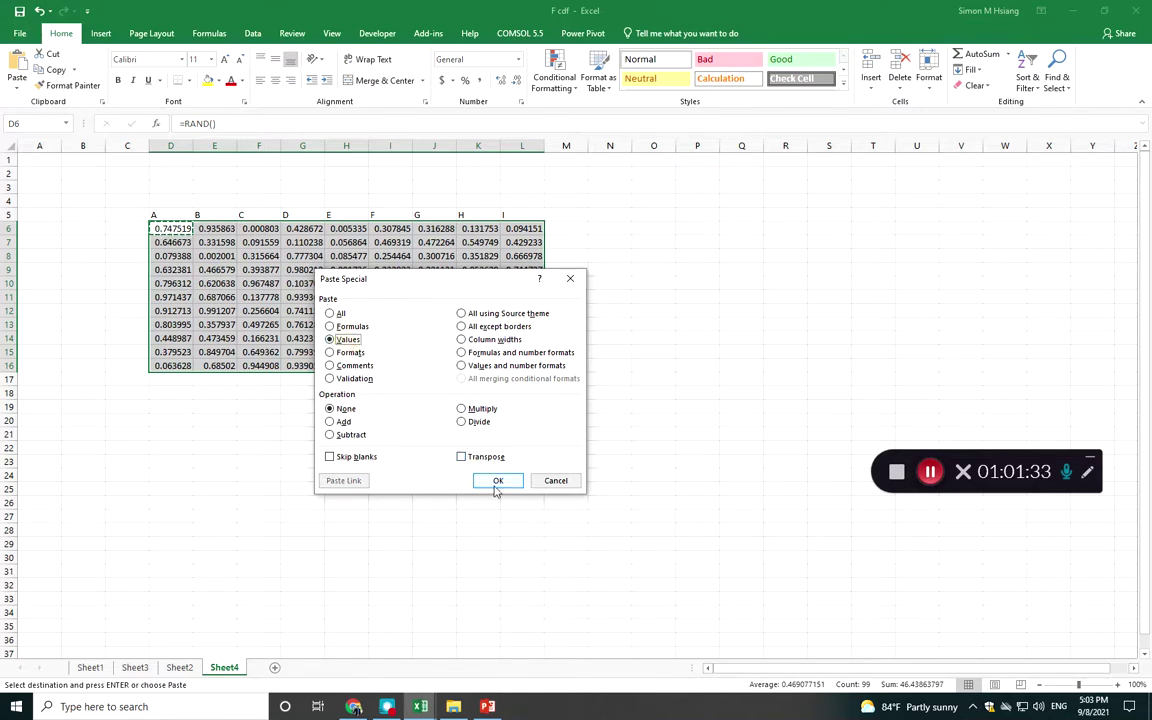
click(497, 480)
click(363, 337)
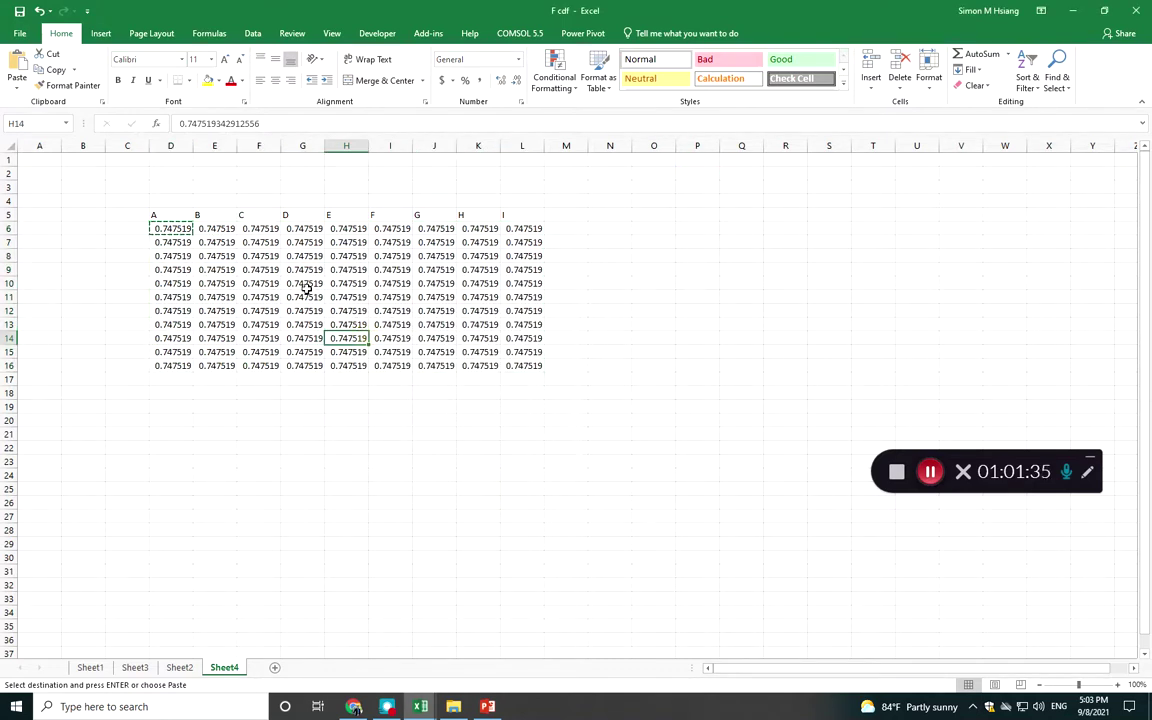
key(ctrl+z)
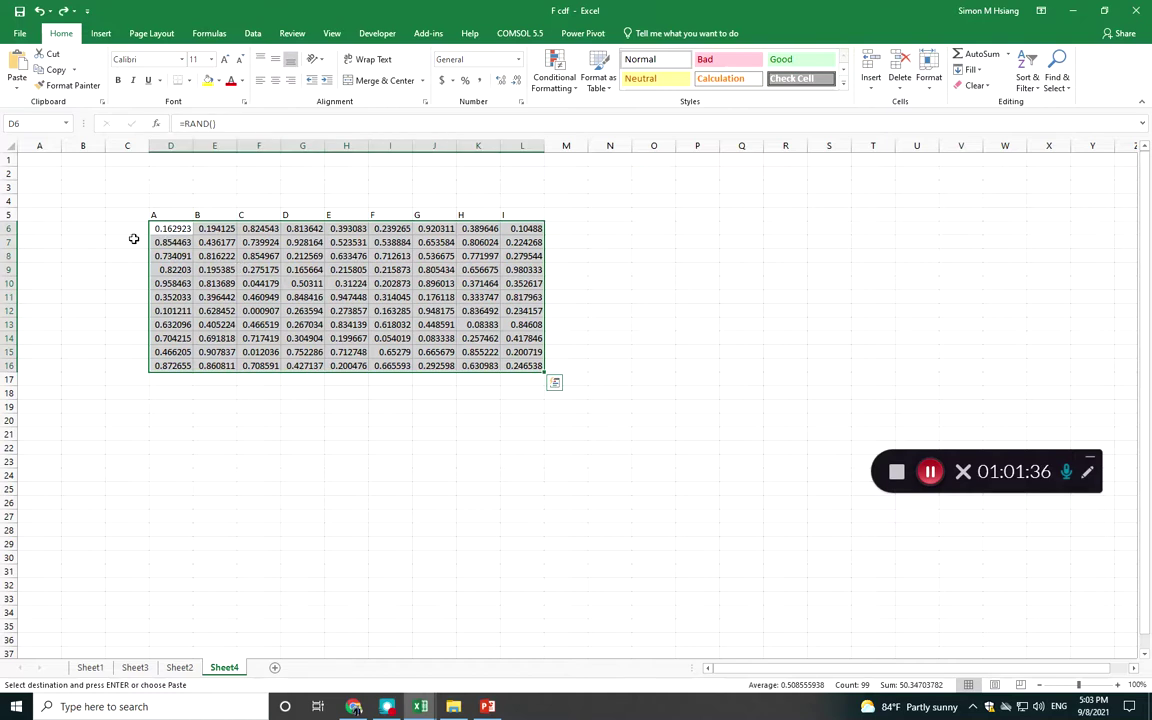
Copy the random number block D6:L16 and paste it over itself as values only
click(17, 85)
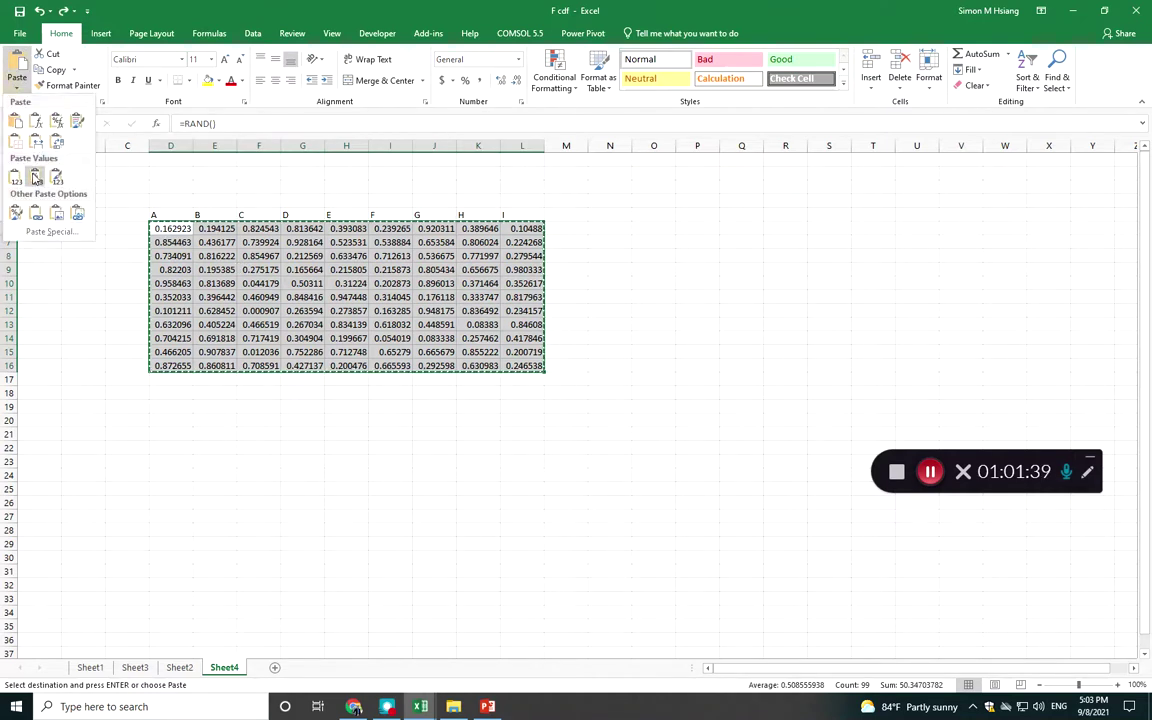
click(52, 231)
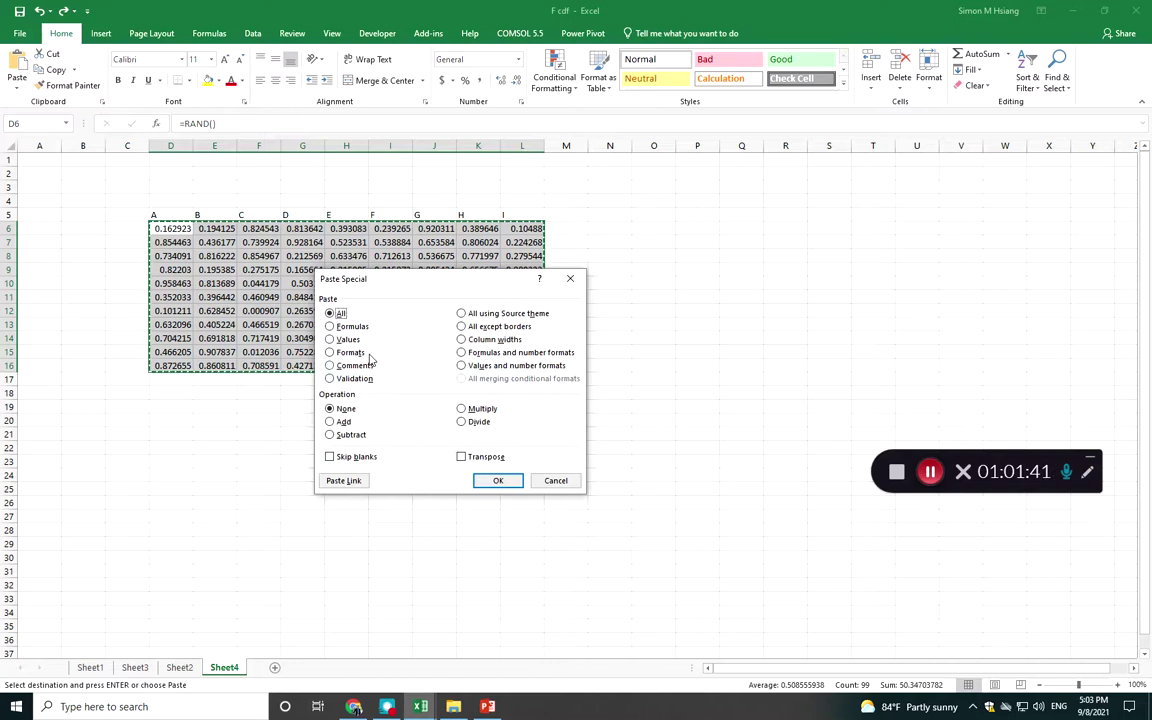
click(349, 340)
click(497, 480)
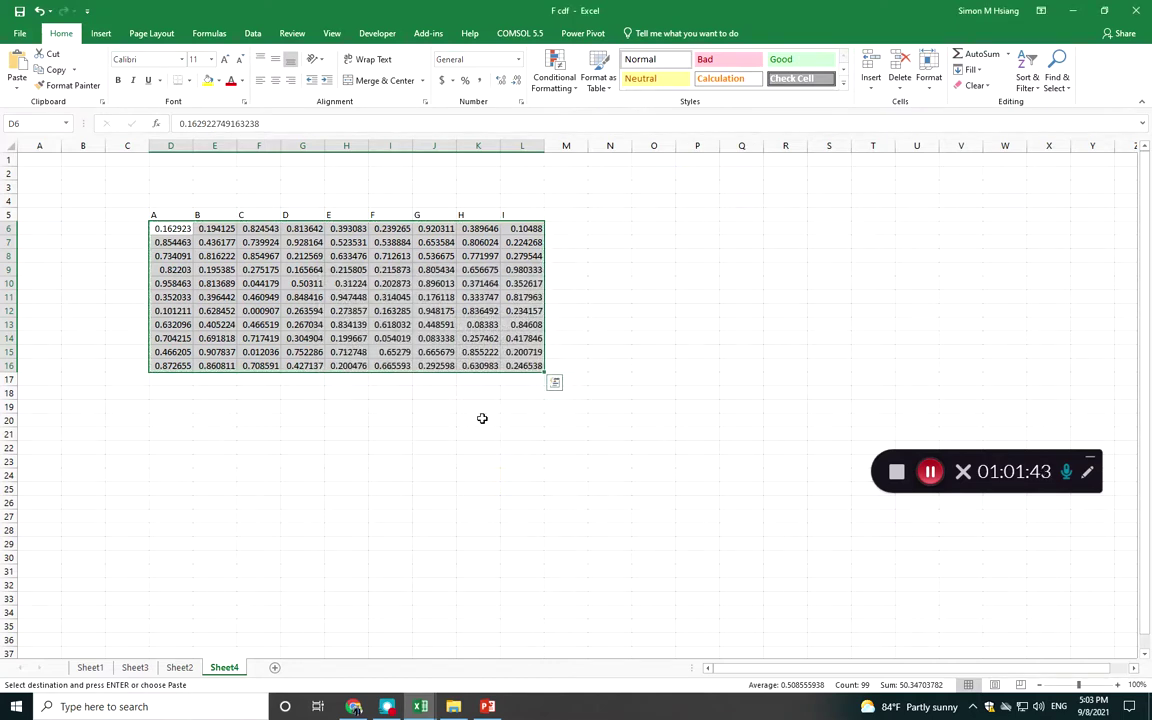
click(421, 383)
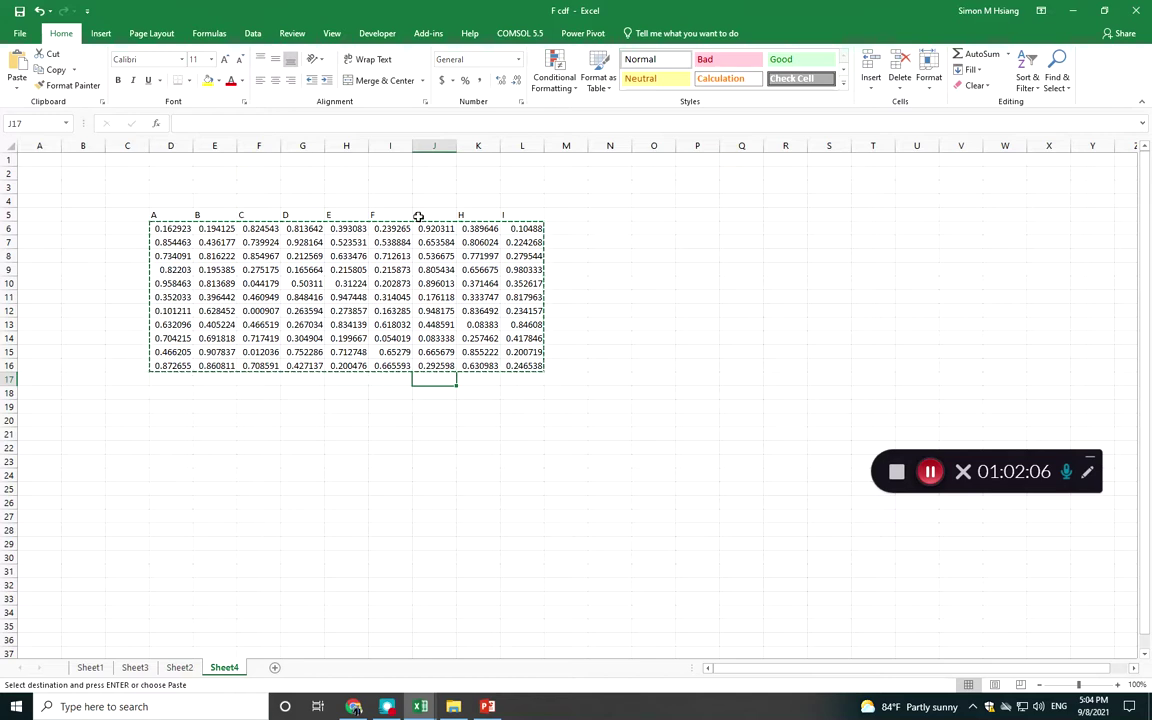
Label C3 as Fuse and fill D3:L3 with the repeating levels Small, Med and Large
click(119, 186)
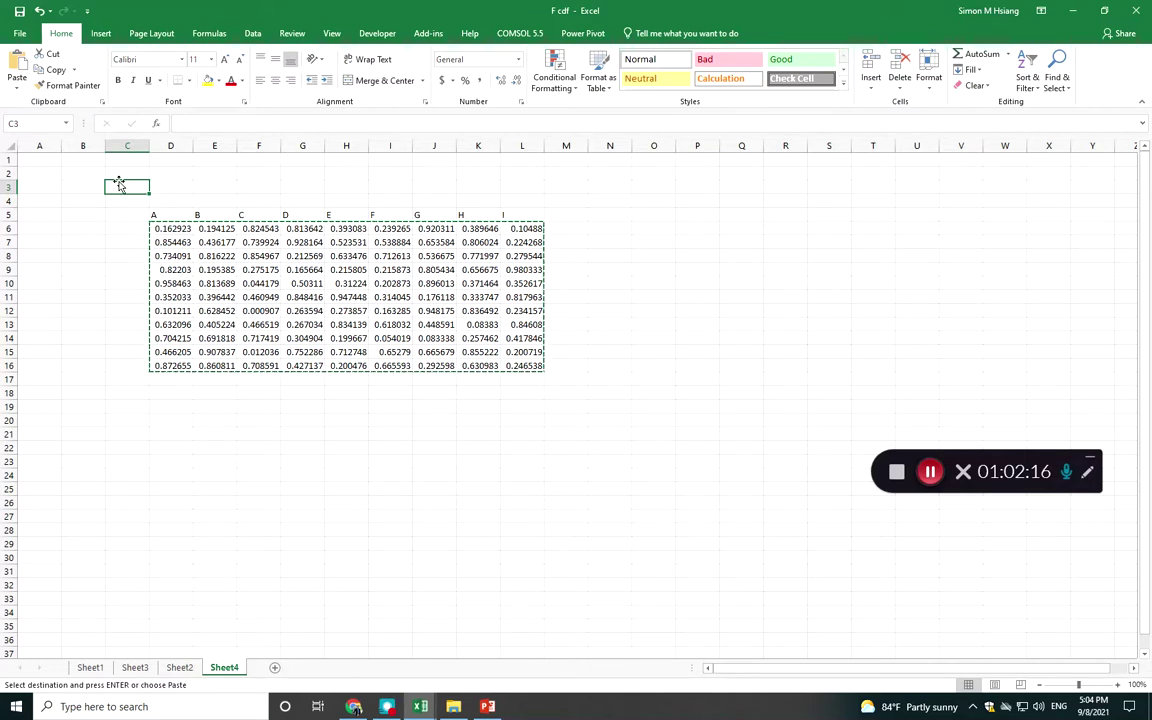
text(Fuse)
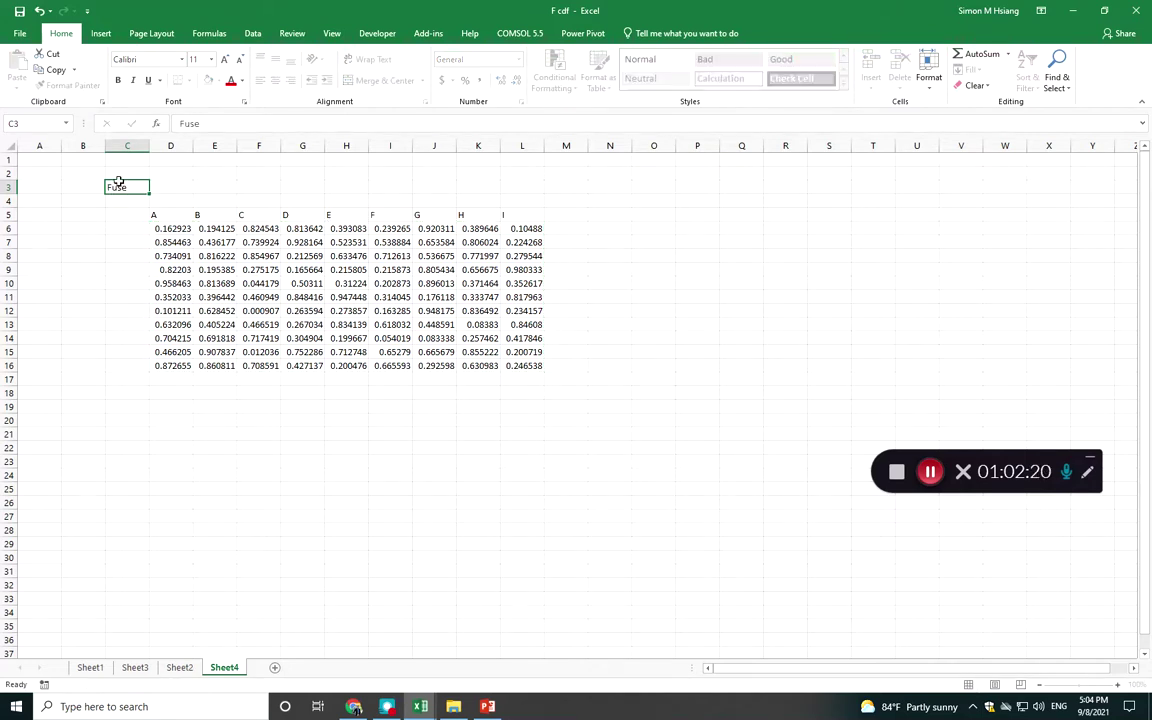
key(Tab)
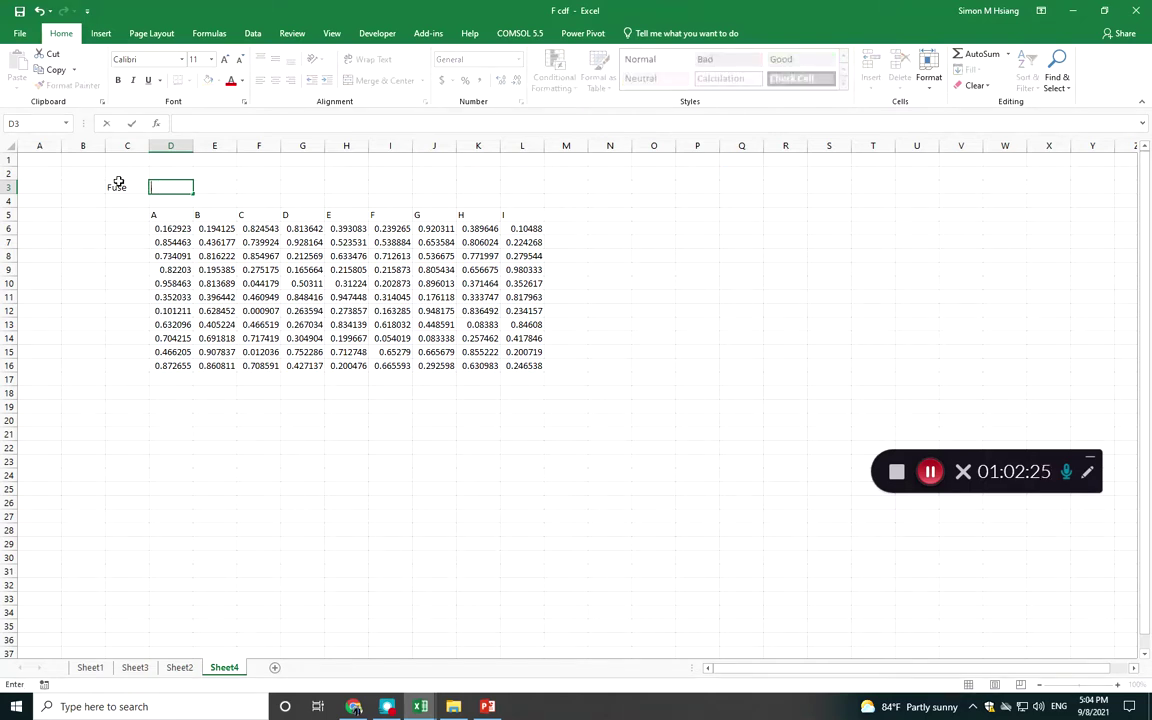
text(Small)
key(Tab)
text(M)
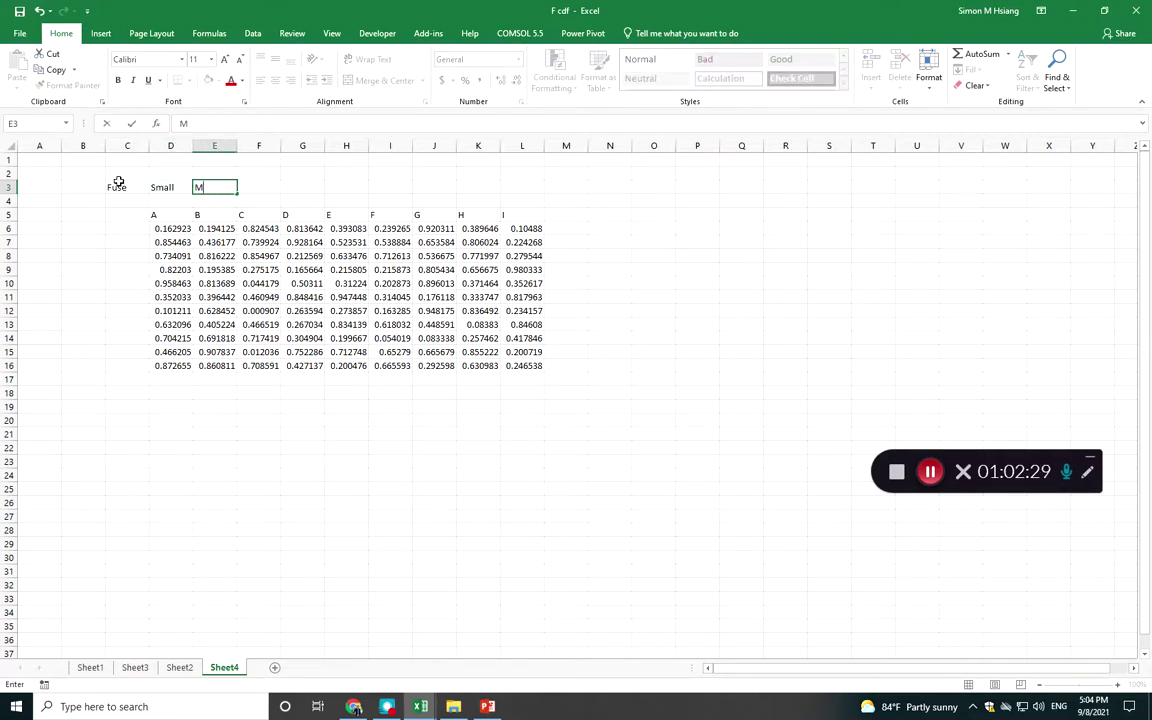
text(ed)
key(BackSpace)
key(BackSpace)
text(ed)
key(Tab)
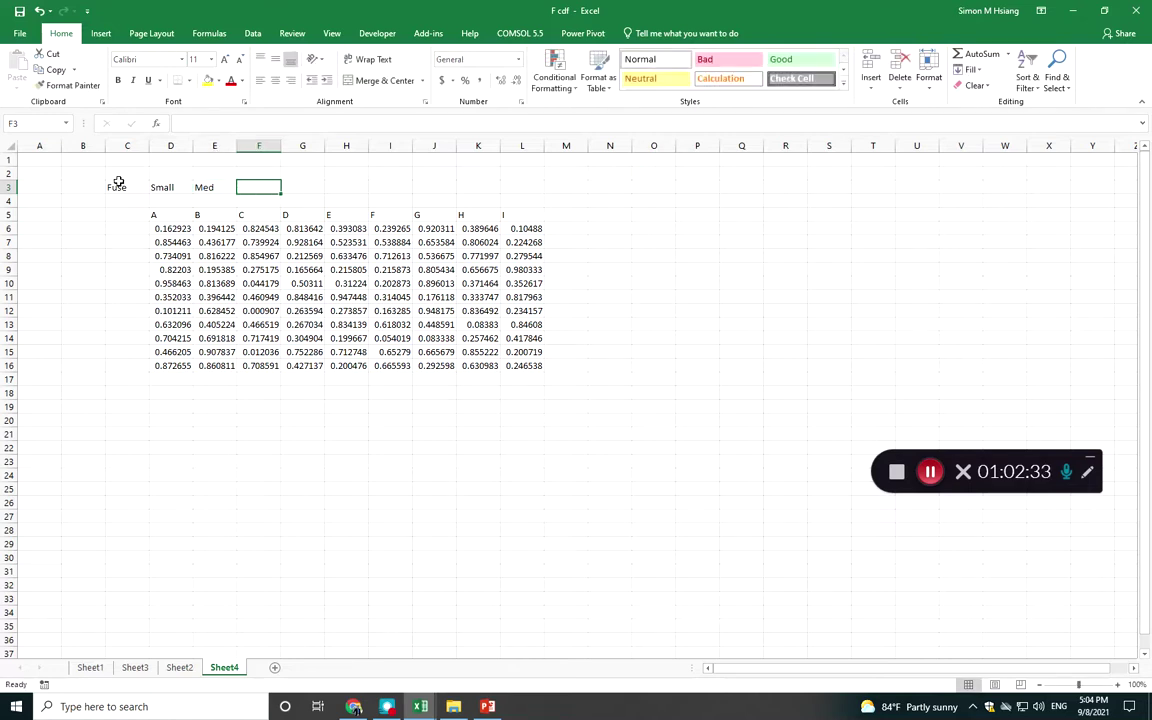
text(Large)
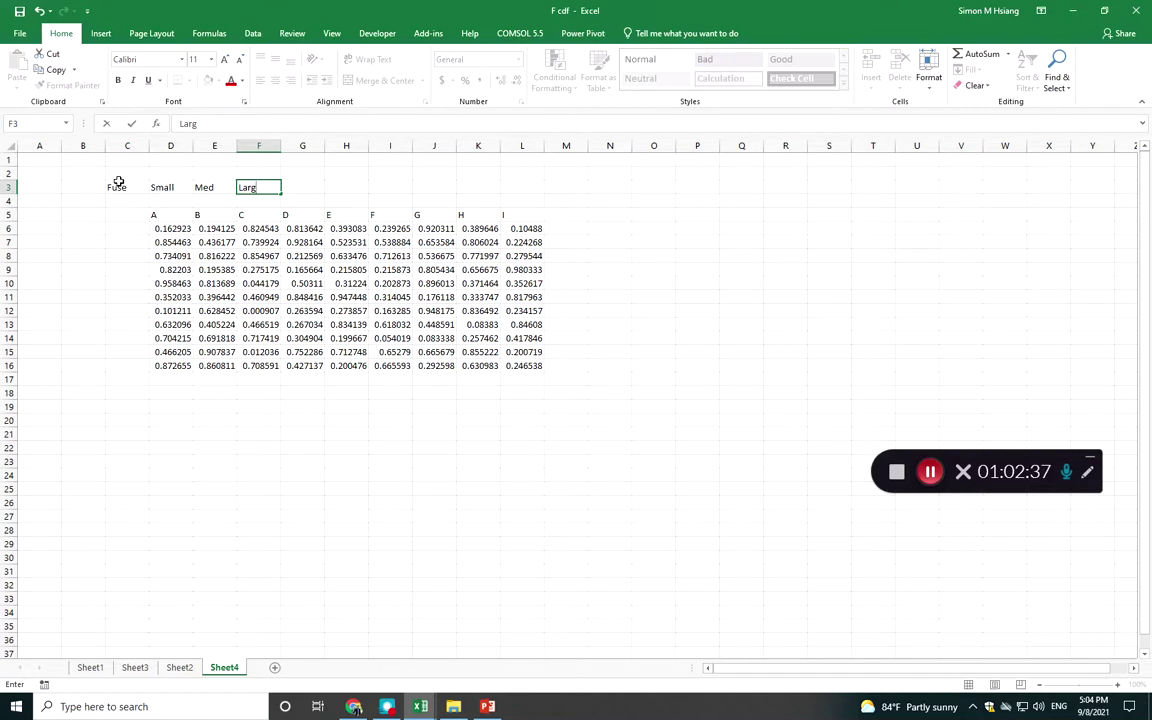
drag(159, 187, 512, 198)
key(ctrl+c)
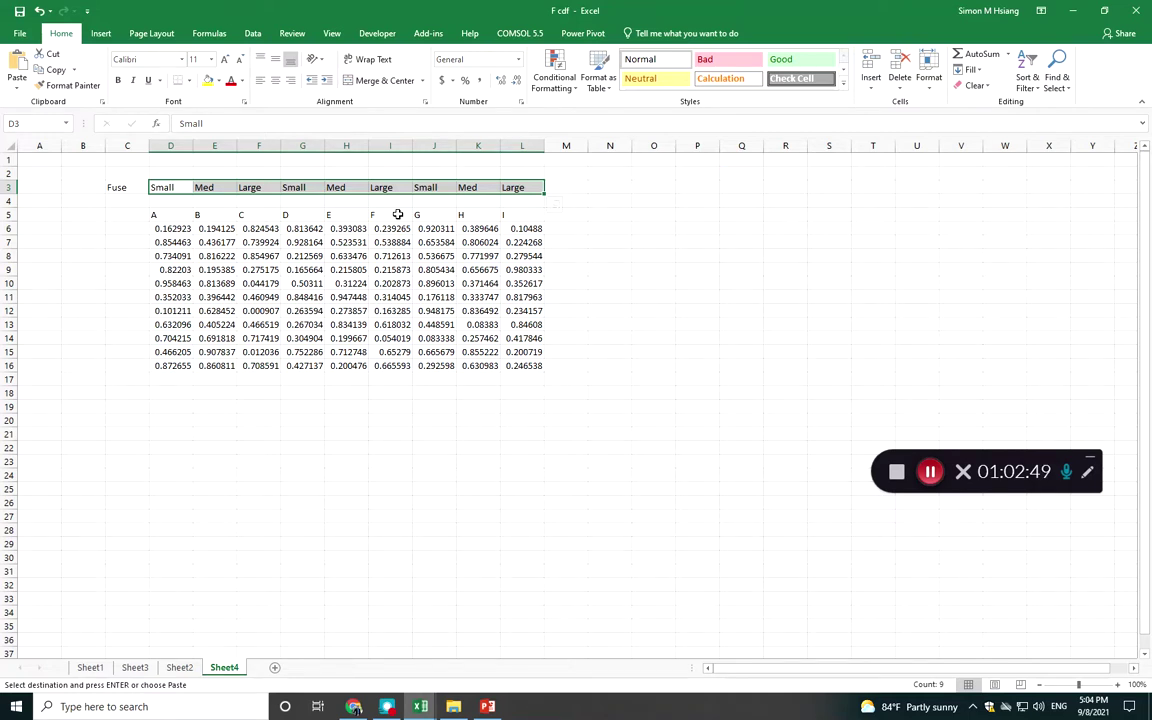
Label C4 as Wing and fill D4:F4 with the level Delta
click(120, 199)
text(Weig)
key(Tab)
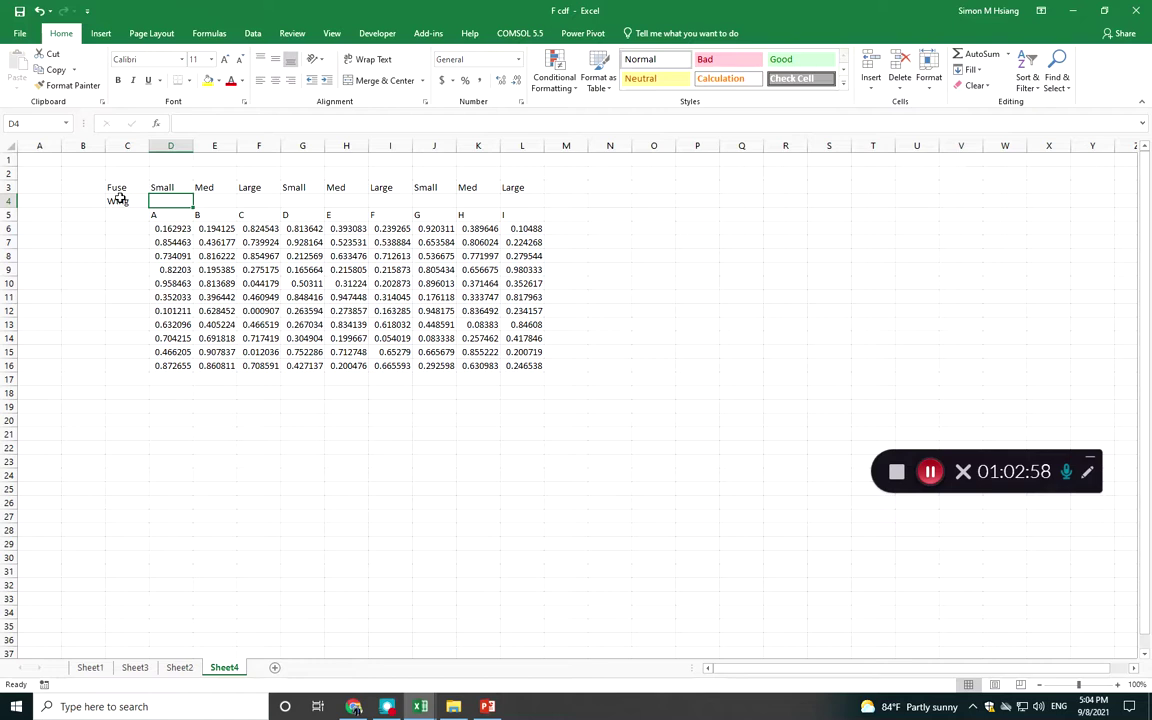
text(D)
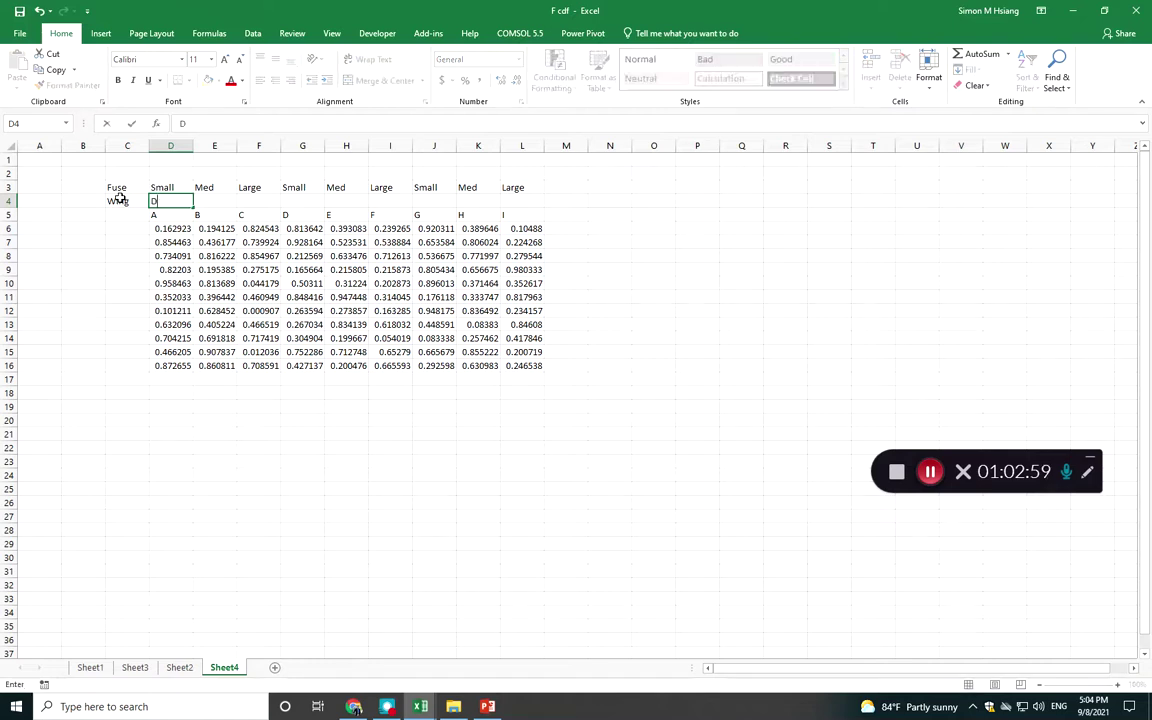
text(et)
text(la)
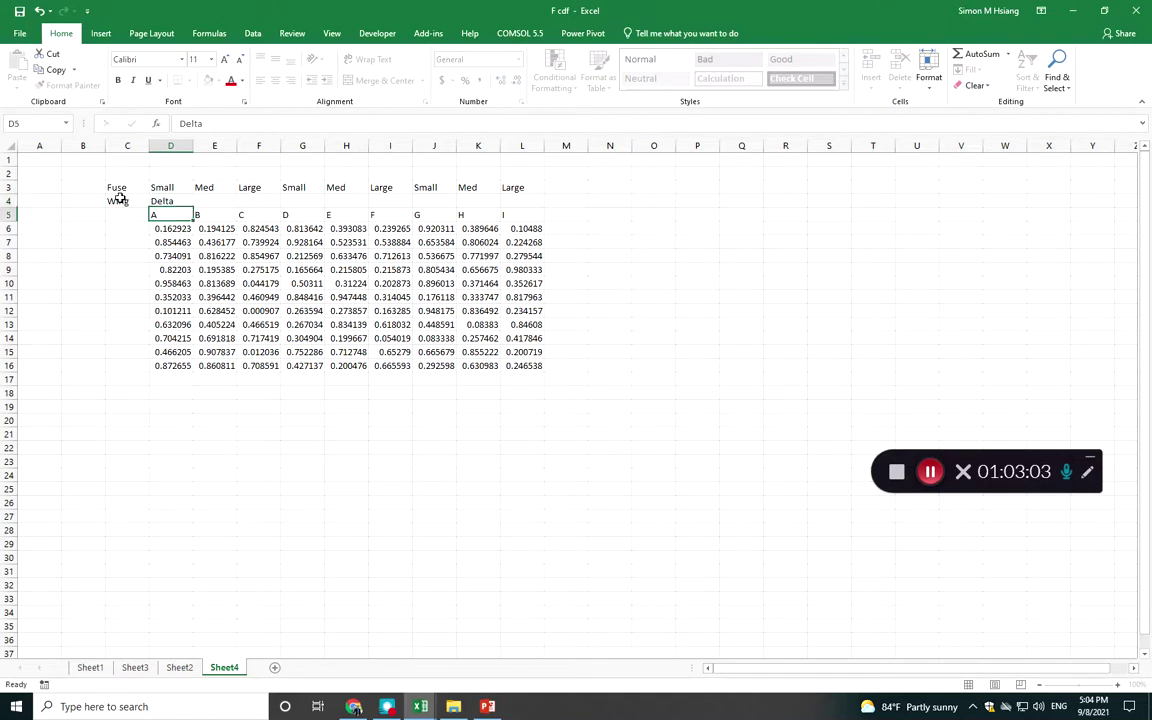
key(ctrl+Return)
key(ctrl+c)
key(shift+Right)
key(shift+Right)
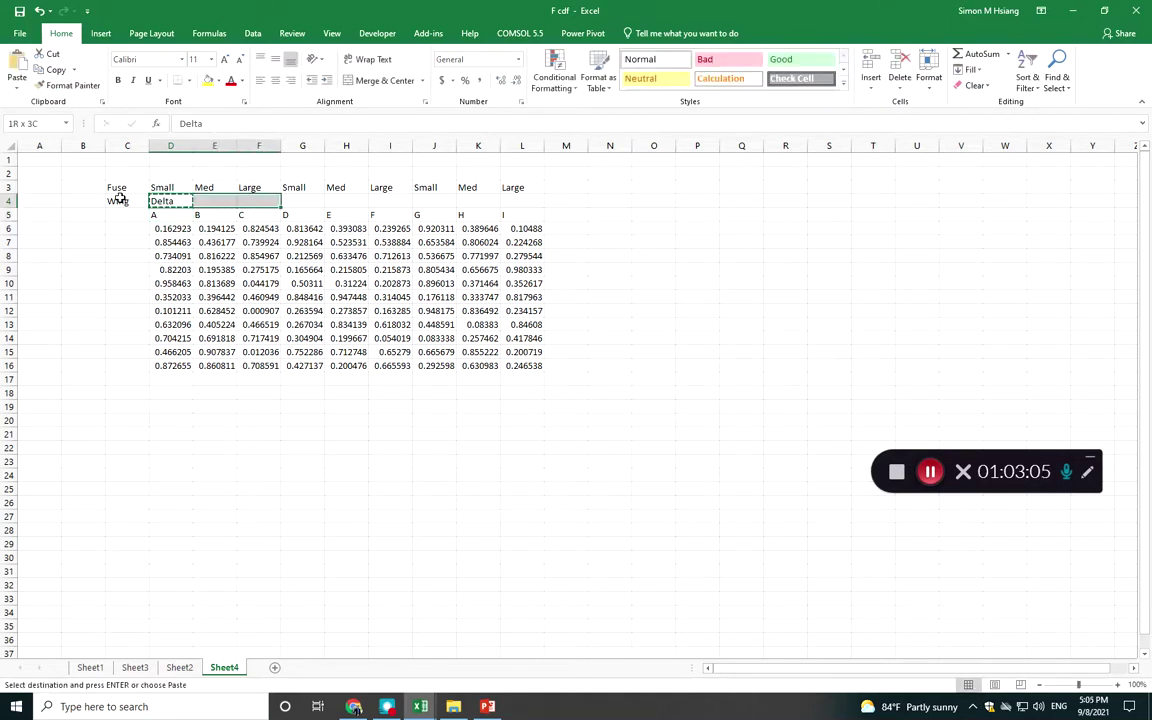
key(ctrl+v)
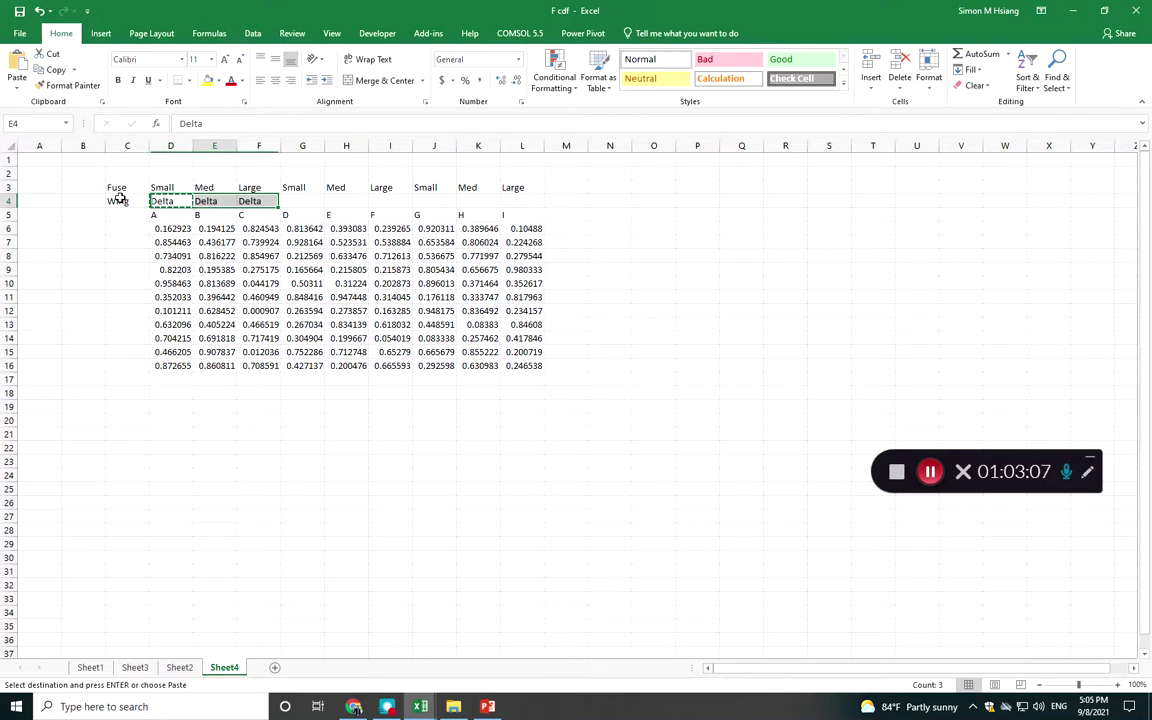
key(Right)
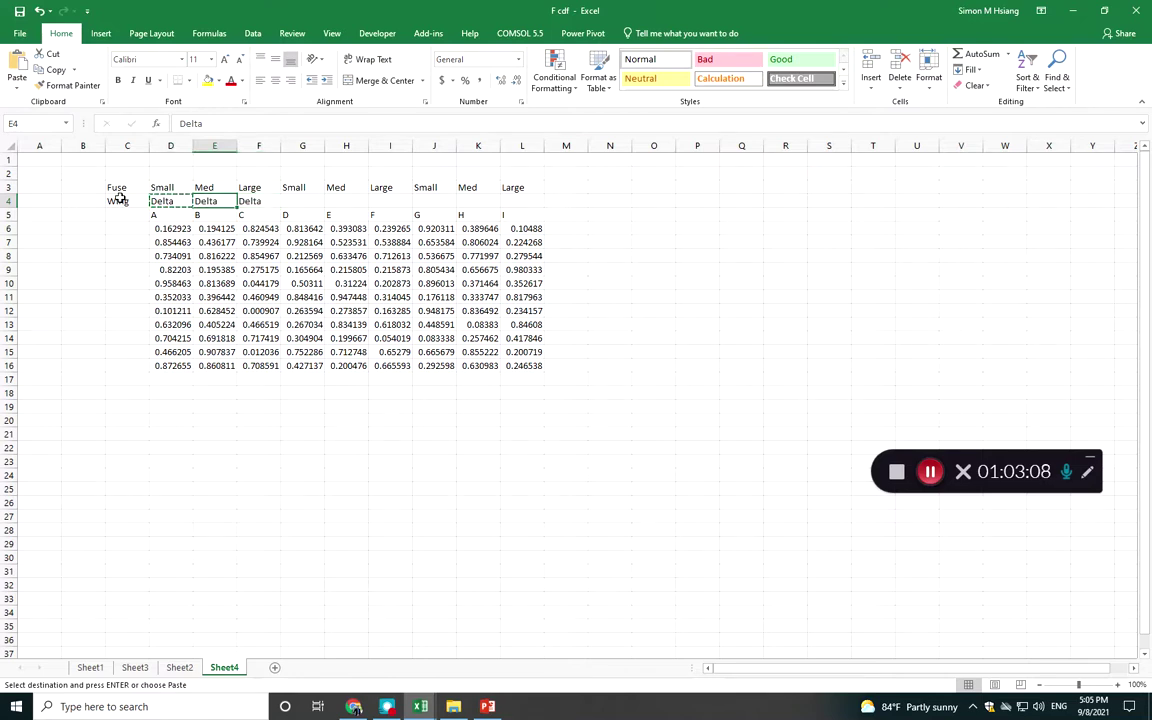
Enter the wing level Swift in G4 and copy it across G4:I4
click(298, 200)
text(Swift)
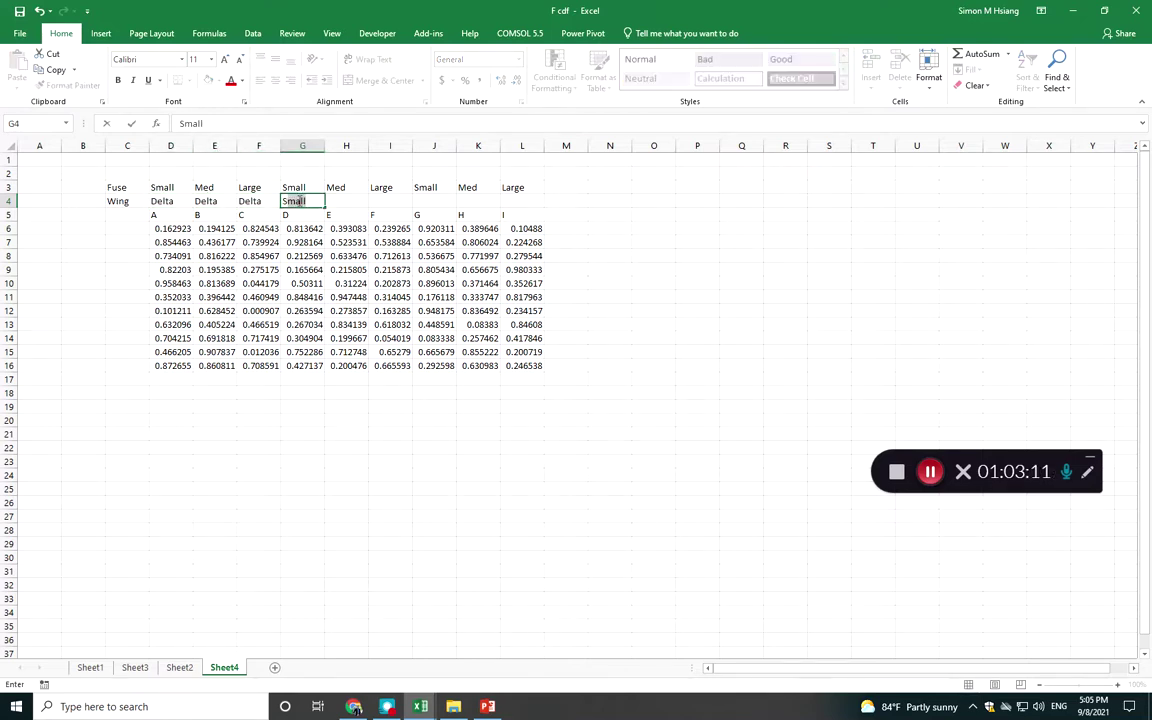
key(Return)
click(298, 200)
key(ctrl+c)
key(shift+Right)
key(shift+Right)
key(ctrl+v)
Enter the wing level Straght in J4 and copy it across J4:L4
click(429, 200)
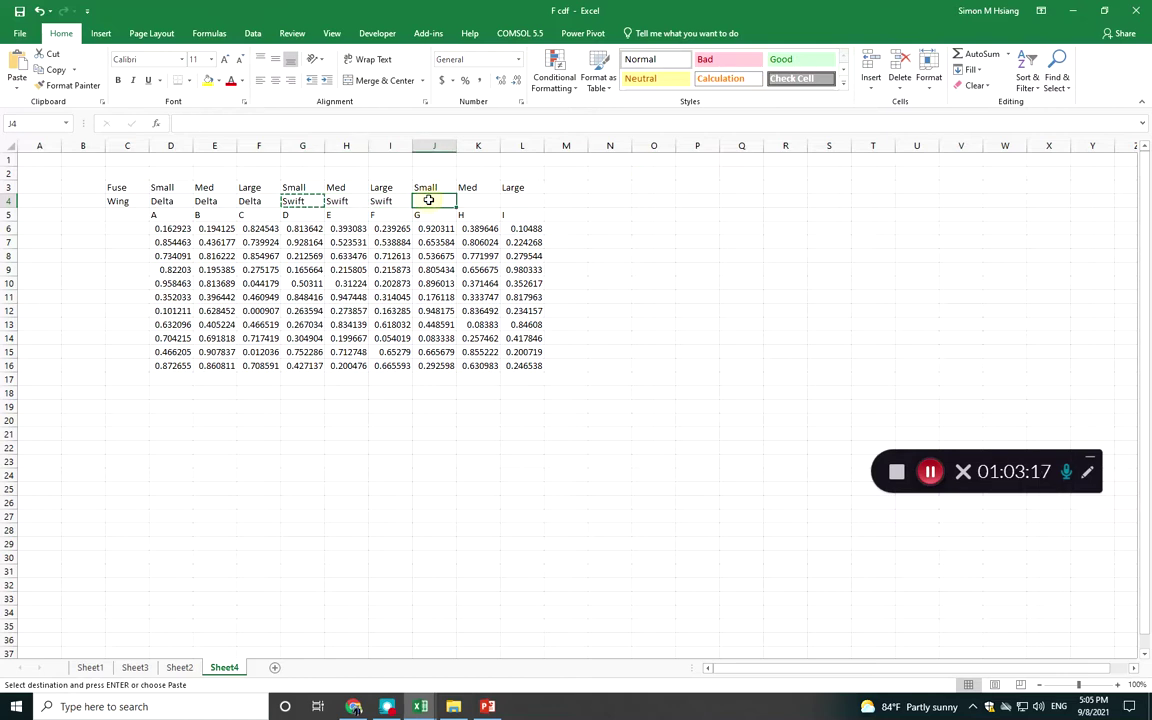
text(Stra)
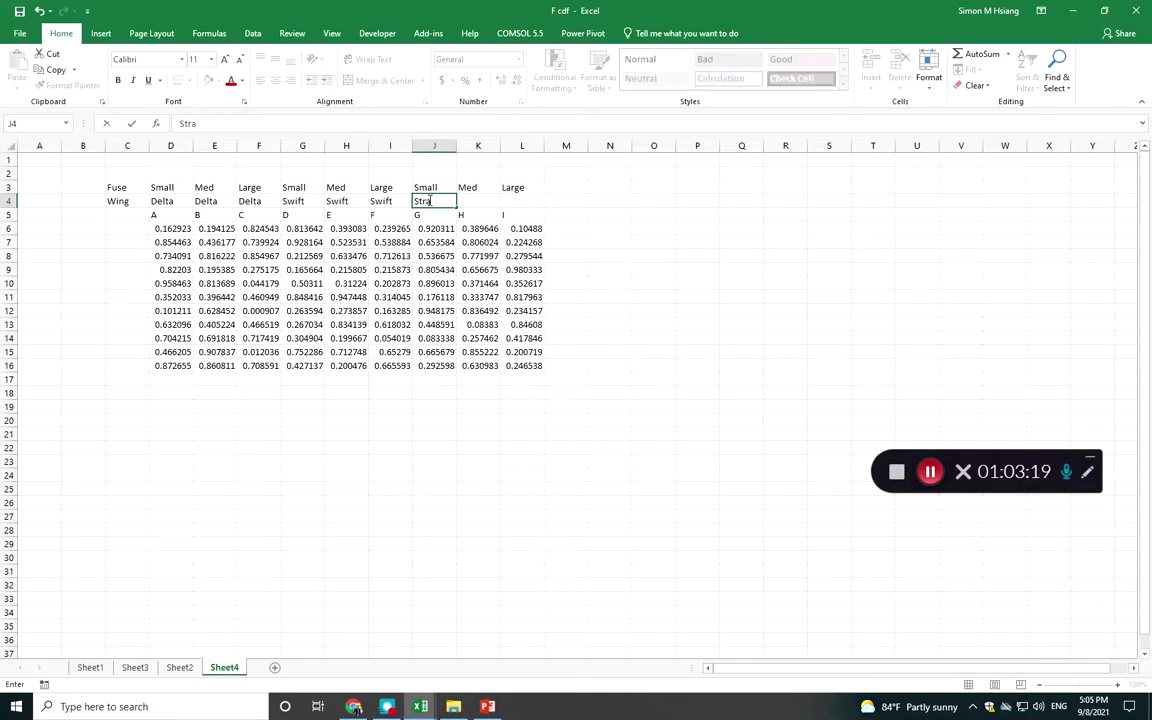
text(ght)
key(ctrl+Return)
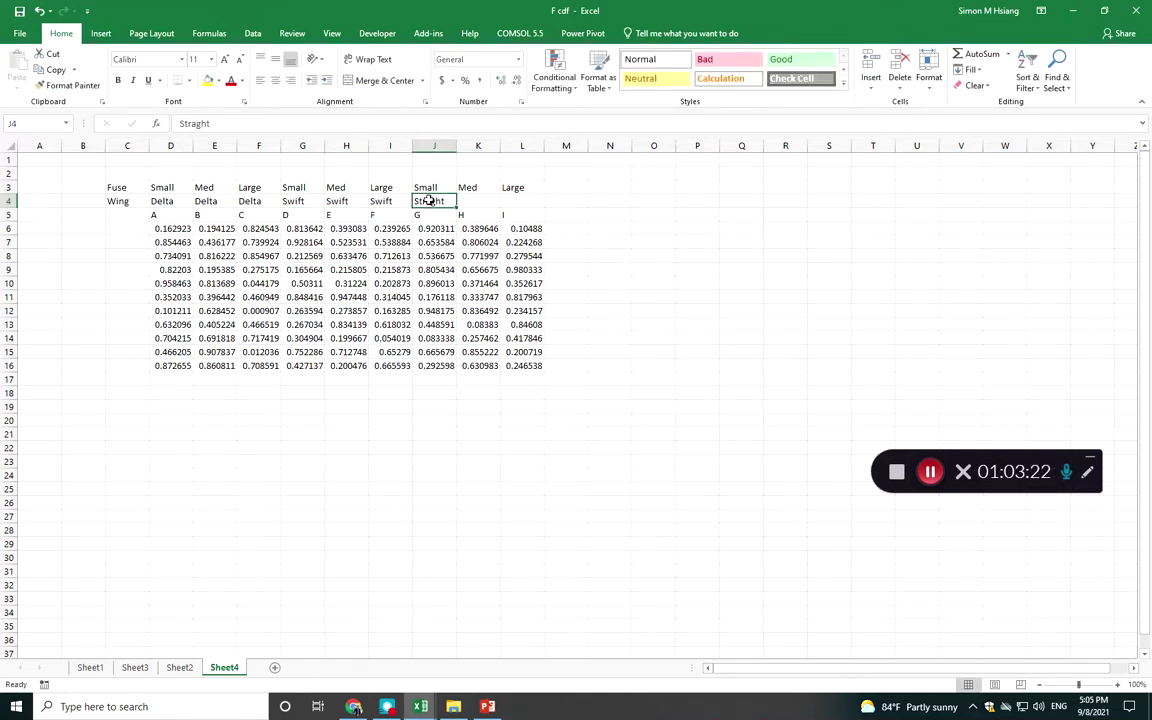
key(ctrl+c)
key(shift+Right)
key(shift+Right)
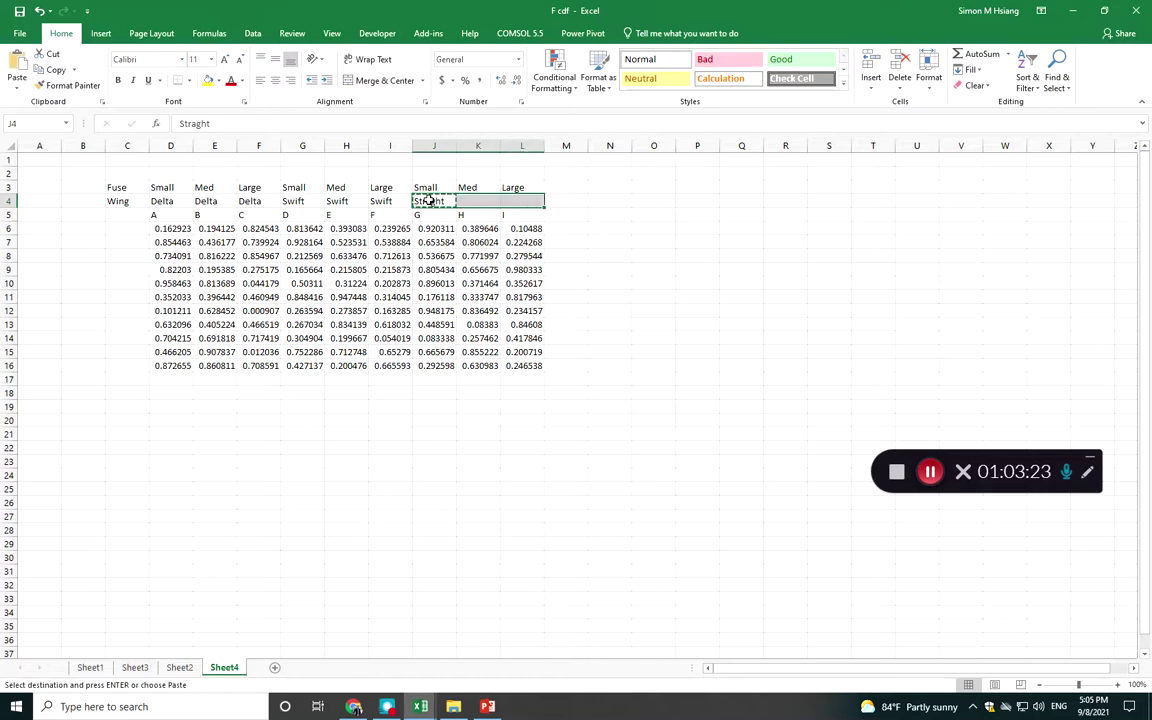
key(ctrl+v)
key(Down)
key(Down)
key(Down)
key(Down)
key(Left)
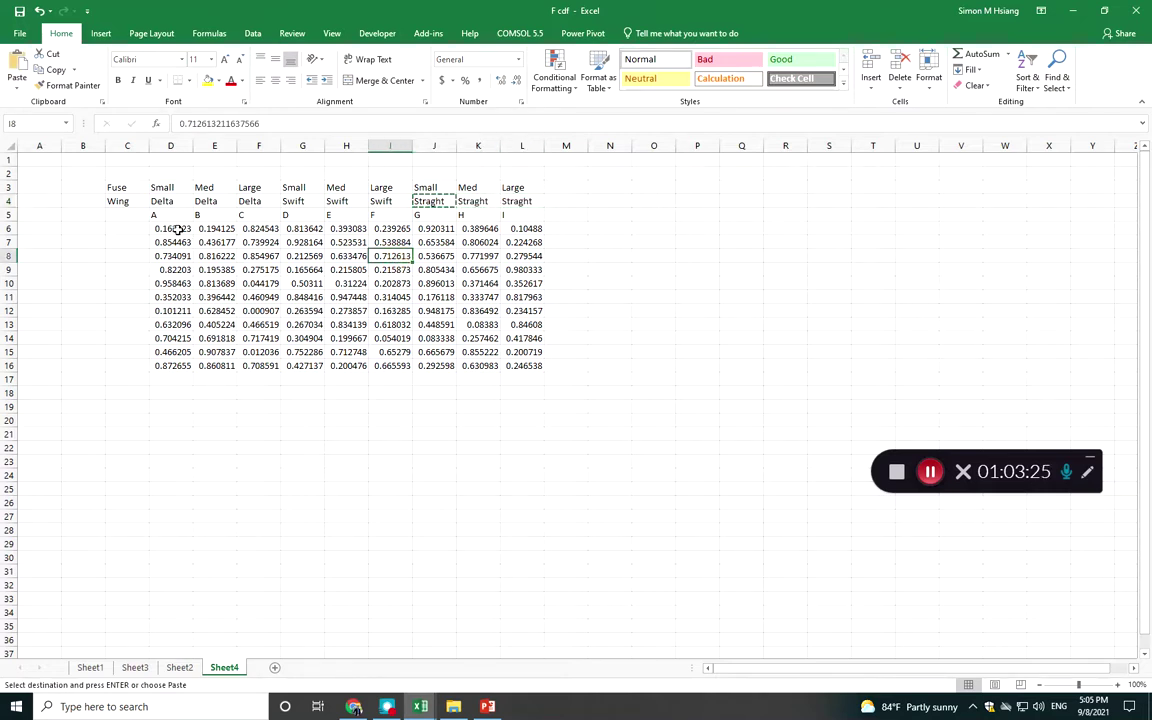
Fill the Delta data D6:F16 and the Straght data J6:L16 with yellow
drag(173, 220, 508, 220)
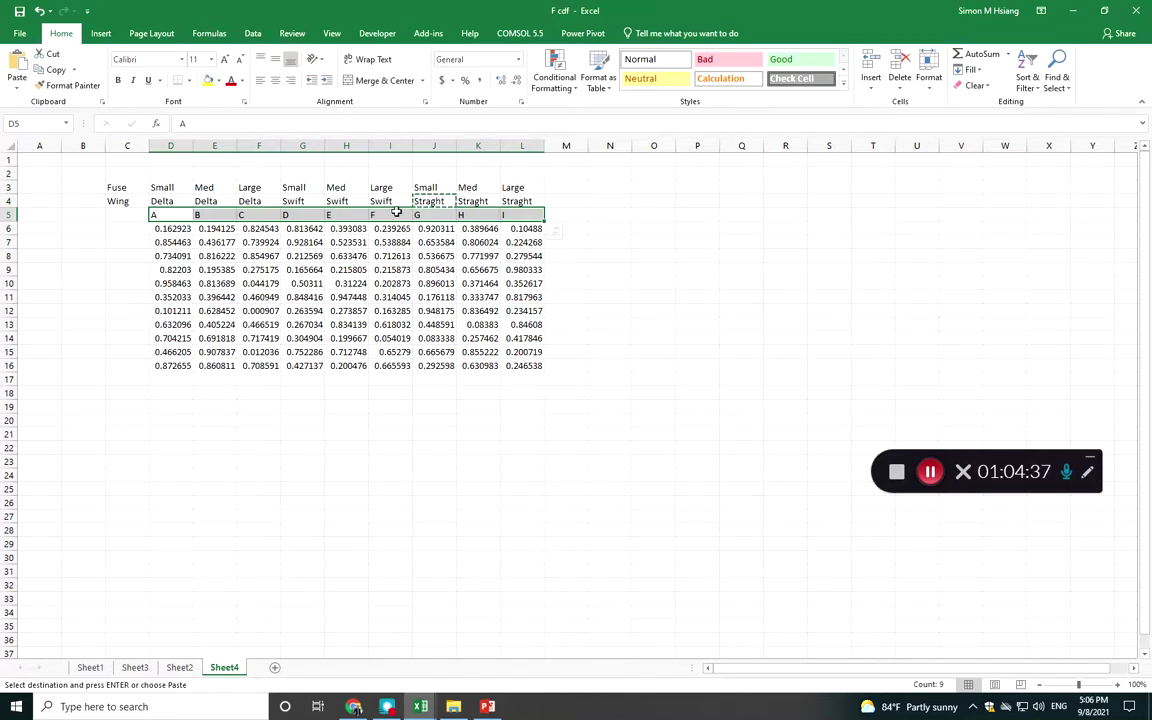
click(259, 256)
drag(166, 230, 255, 366)
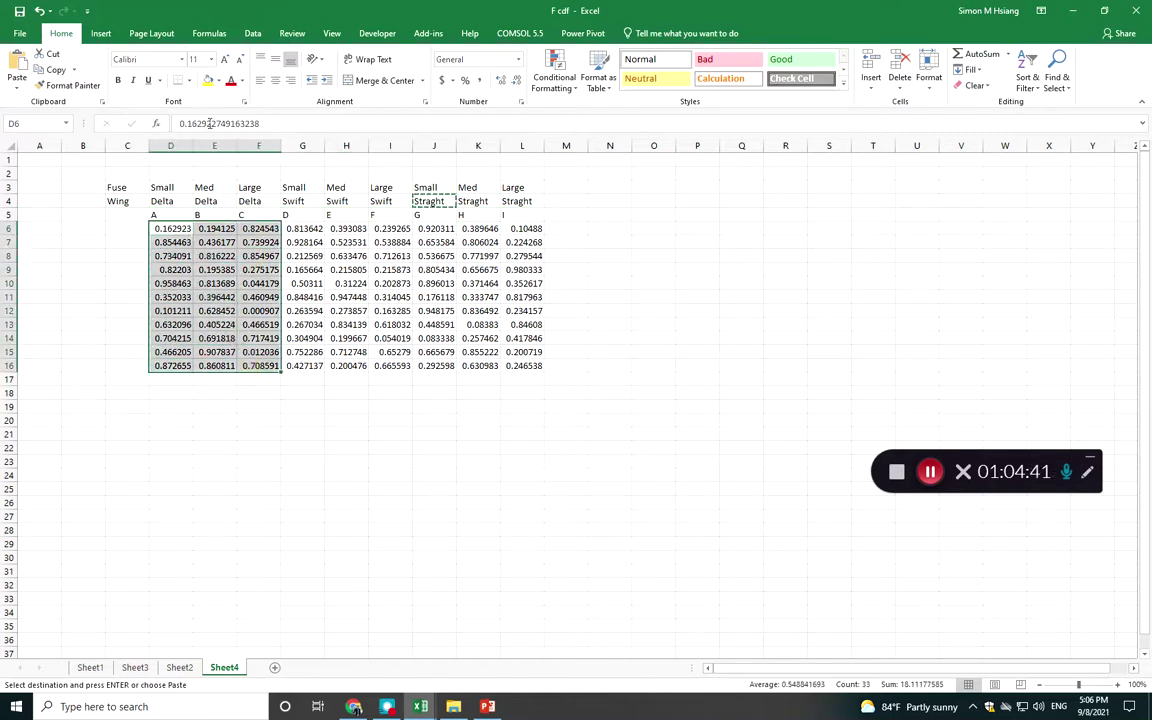
click(208, 80)
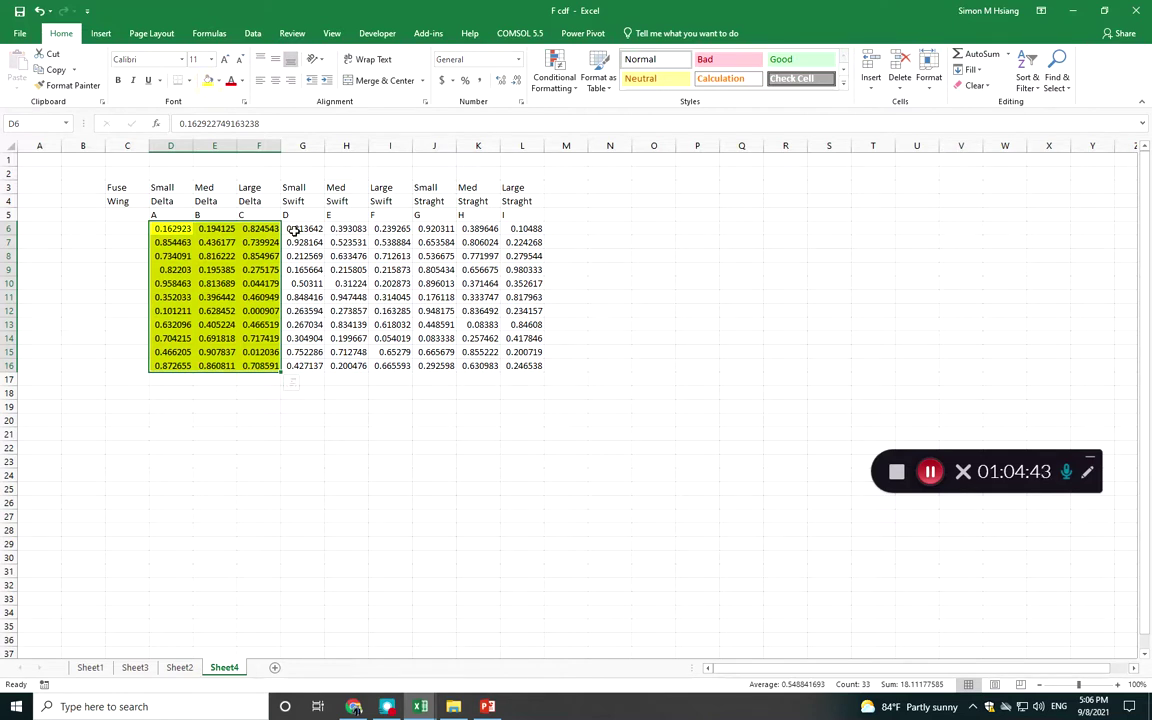
drag(428, 229, 525, 366)
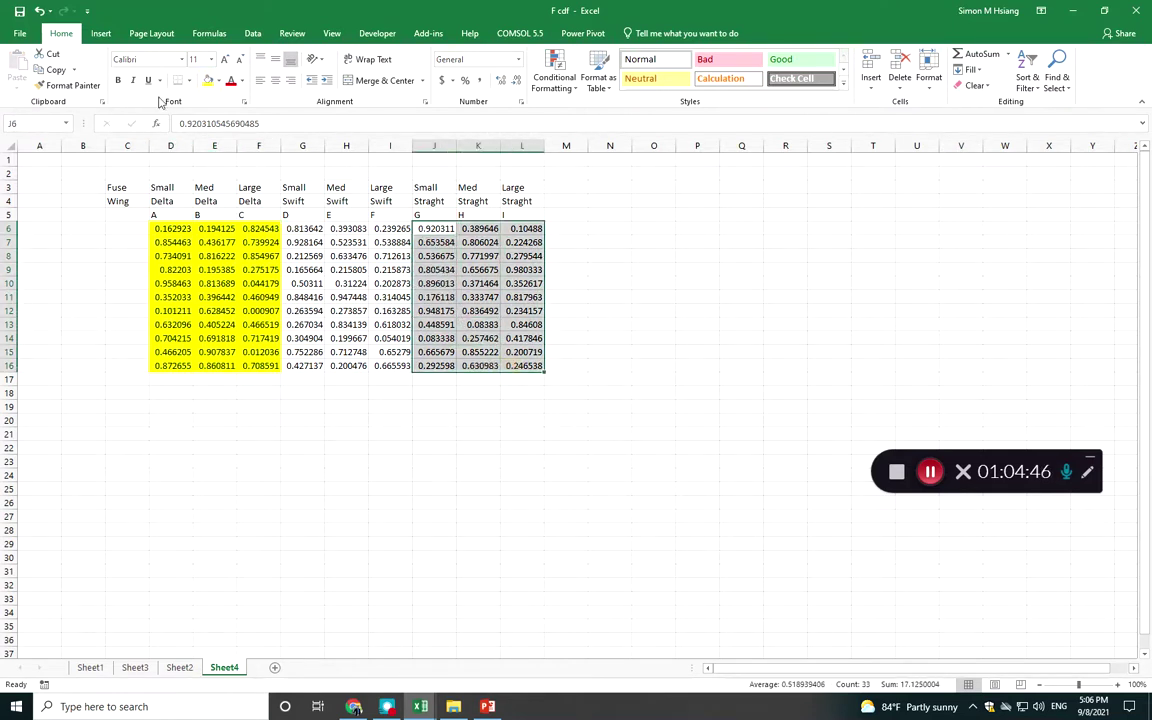
click(208, 80)
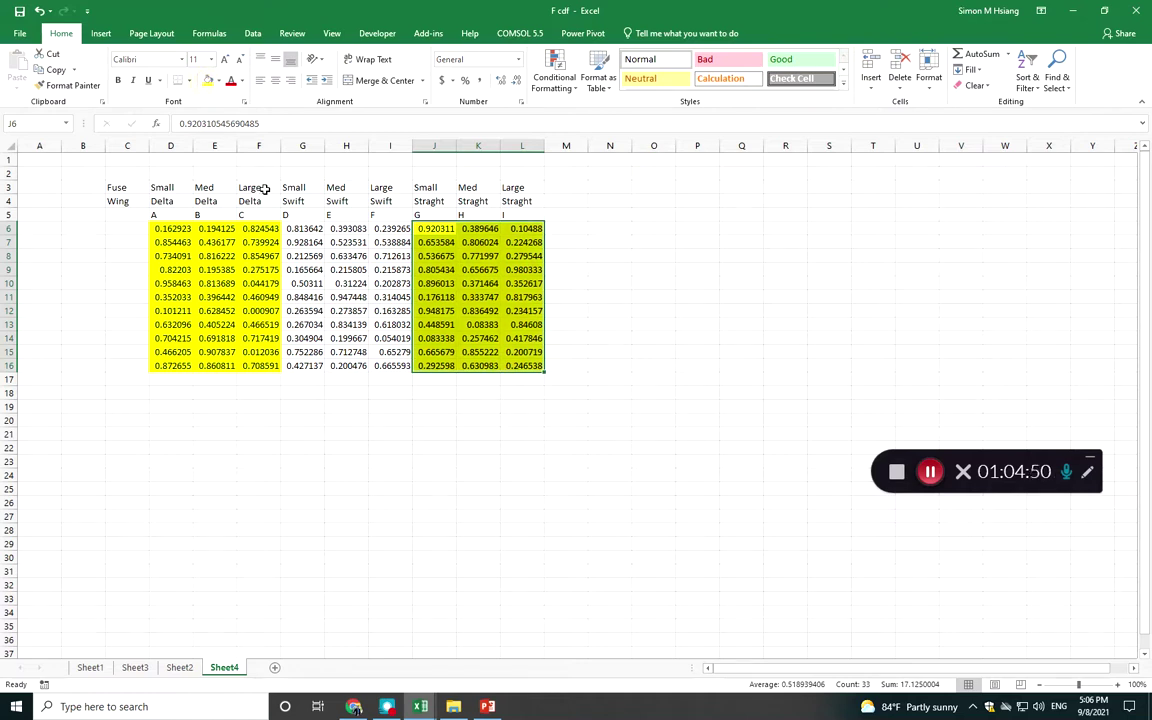